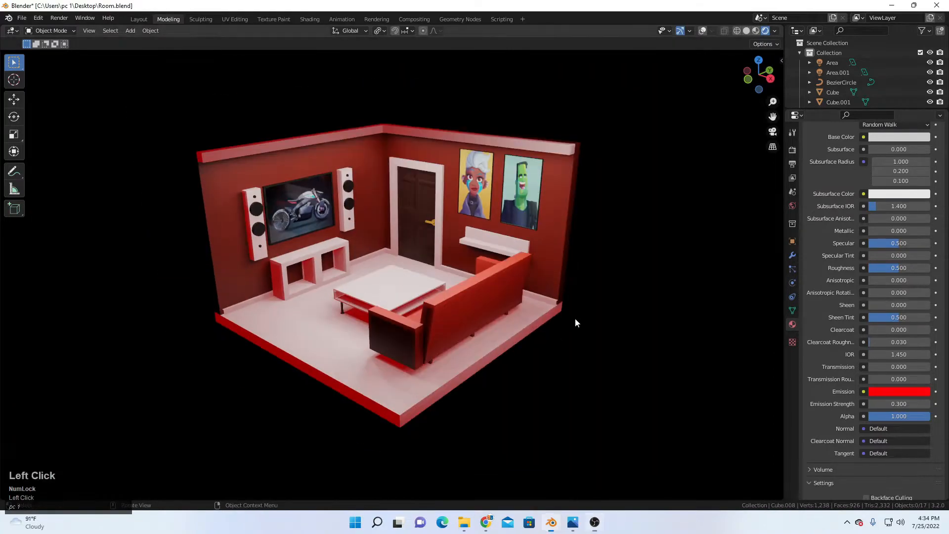
pyautogui.scroll(-5, 575, 318)
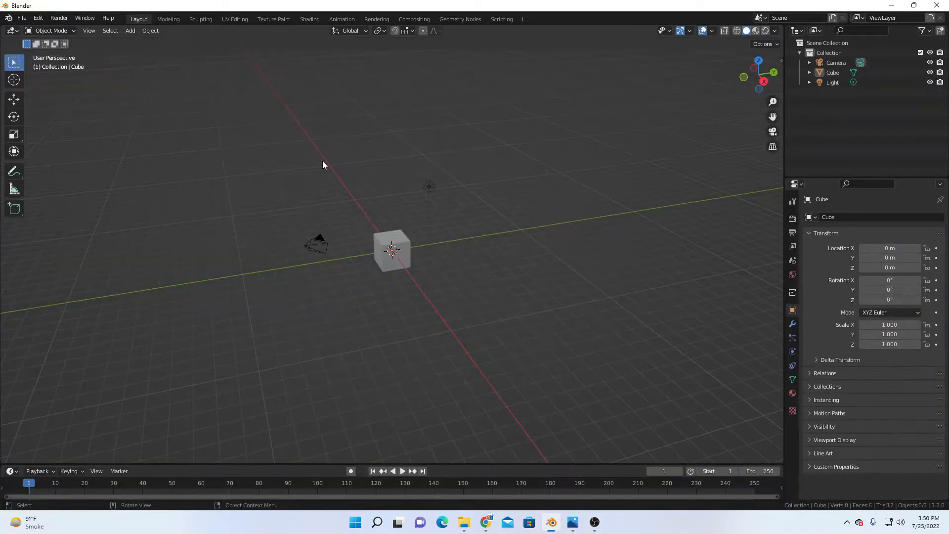
# Step: Delete the default camera, cube and light from the scene
pyautogui.moveTo(222, 113); pyautogui.dragTo(527, 331)
pyautogui.press('Delete')
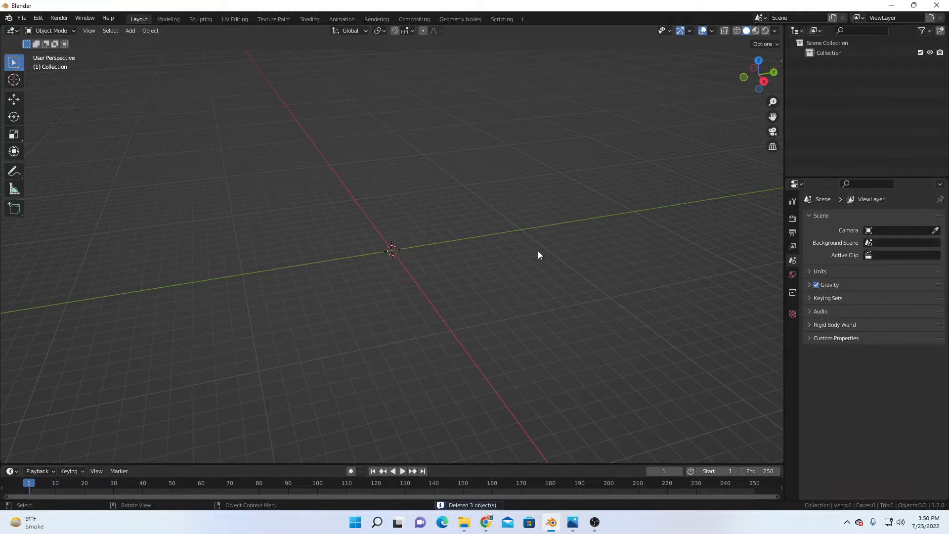
pyautogui.click(538, 285)
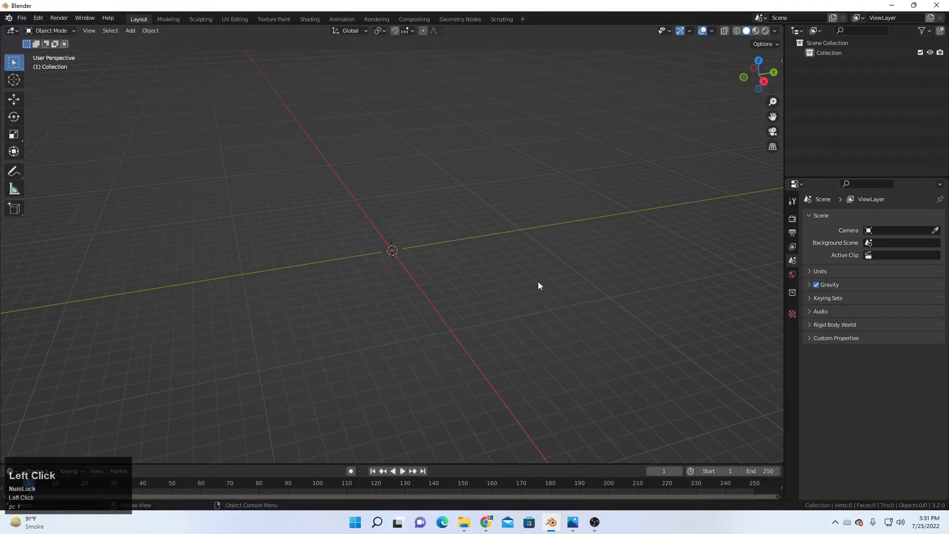
pyautogui.click(213, 388)
pyautogui.moveTo(549, 267); pyautogui.dragTo(449, 244, button='middle')
pyautogui.click(465, 250)
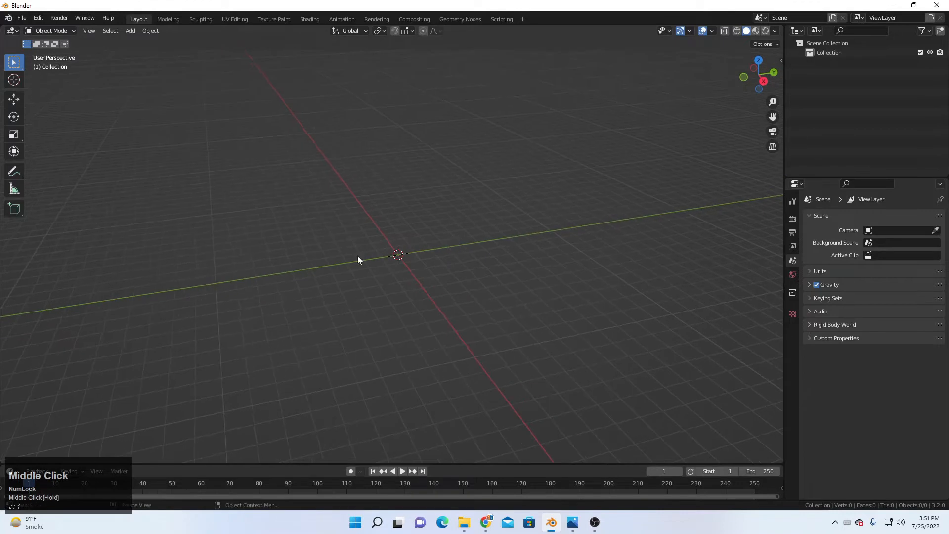
pyautogui.click(677, 270)
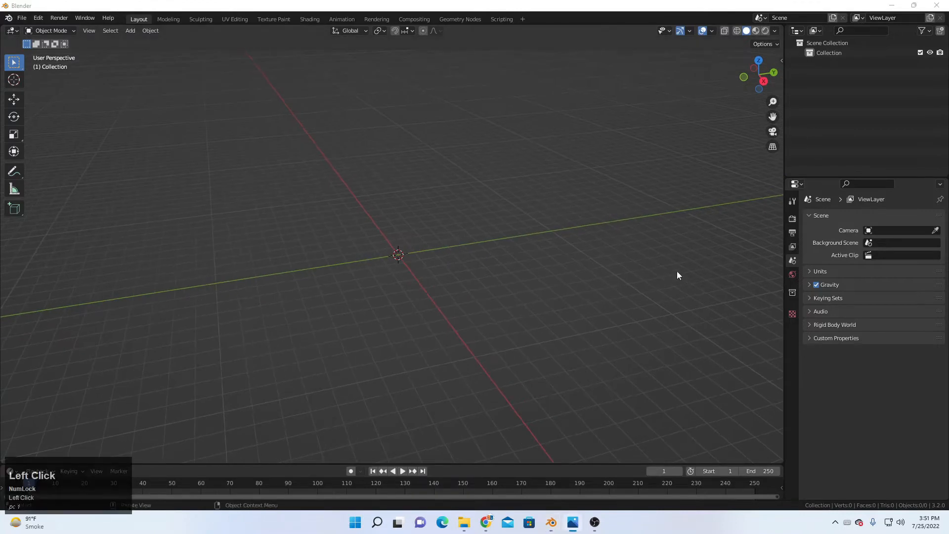
# Step: Add a mesh plane at the origin and scale it uniformly to 1.9 in snapped increments
pyautogui.hotkey('shift', 'a')
pyautogui.moveTo(488, 261)
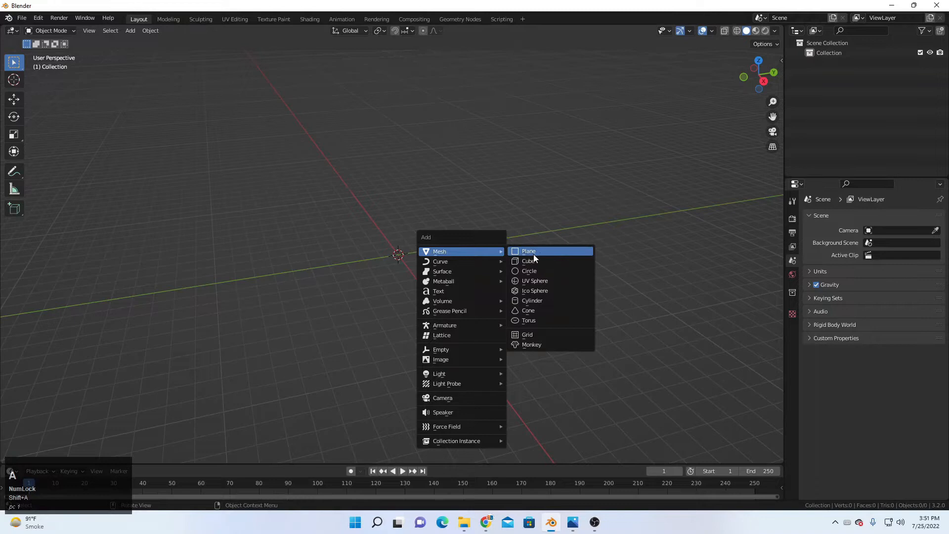
pyautogui.click(532, 254)
pyautogui.press('s')
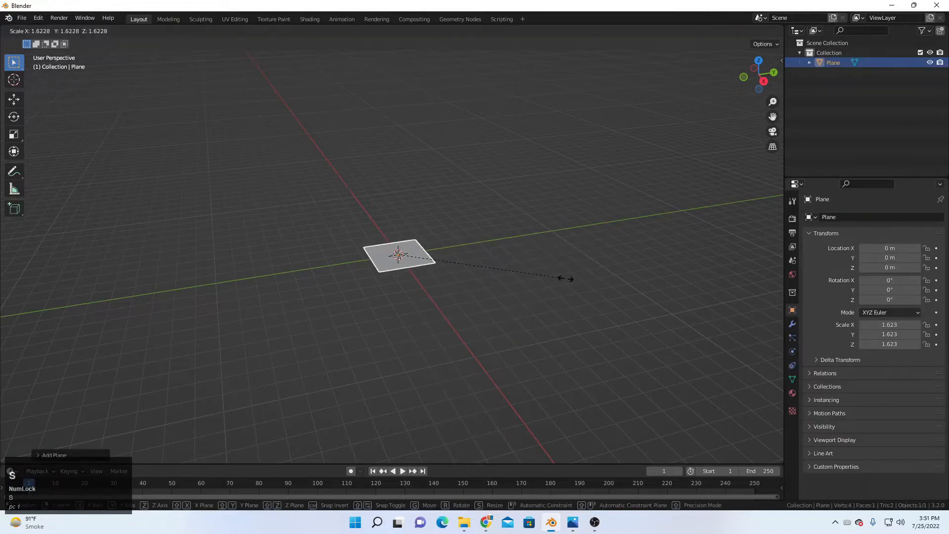
pyautogui.press('ctrl')
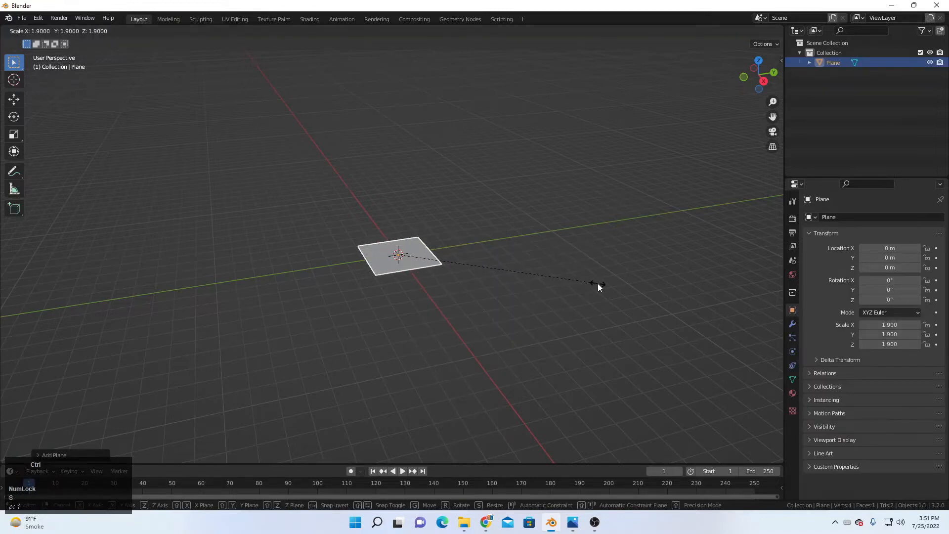
pyautogui.click(597, 283)
pyautogui.moveTo(403, 278); pyautogui.dragTo(425, 338, button='middle')
pyautogui.scroll(3, 425, 337)
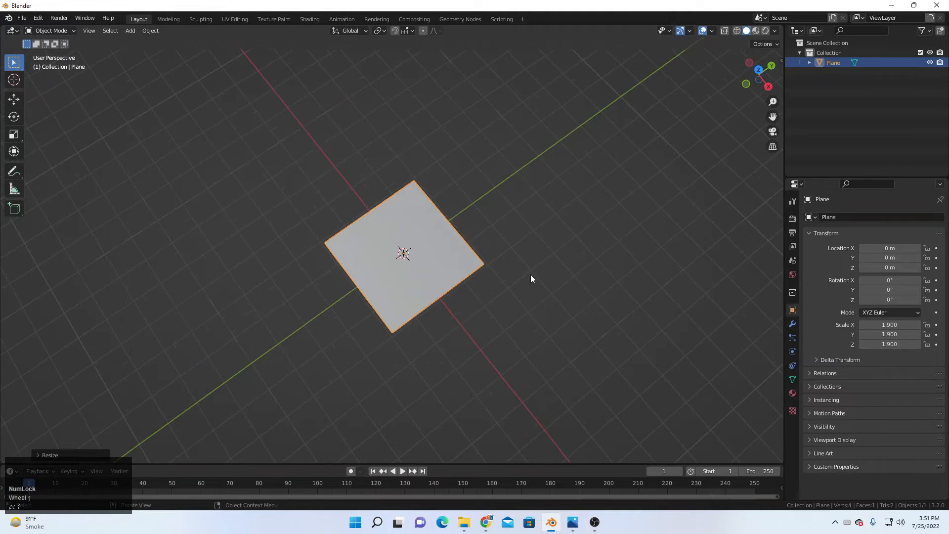
# Step: Enlarge the plane uniformly by a factor of 1.1 in snapped increments
pyautogui.press('s')
pyautogui.press('ctrl')
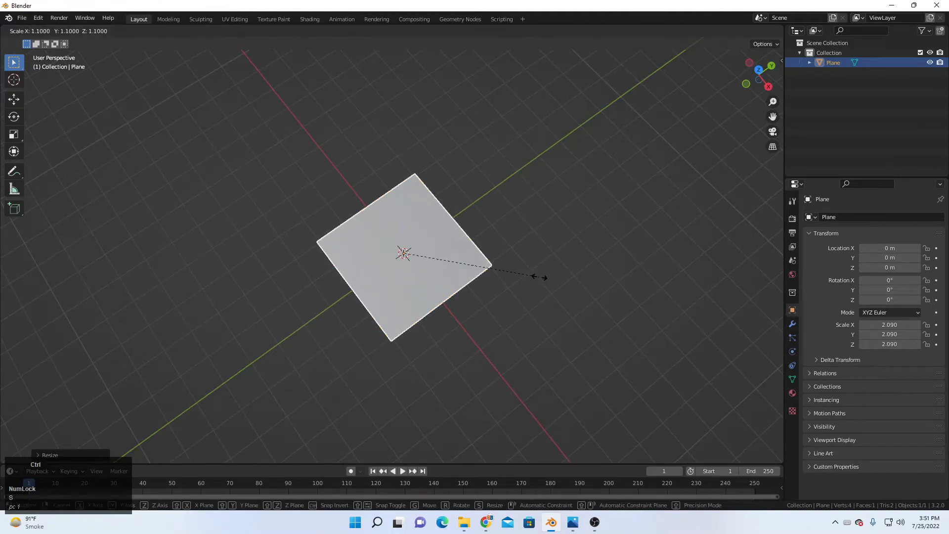
pyautogui.click(539, 277)
pyautogui.moveTo(470, 275); pyautogui.dragTo(437, 235, button='middle')
pyautogui.scroll(2, 436, 235)
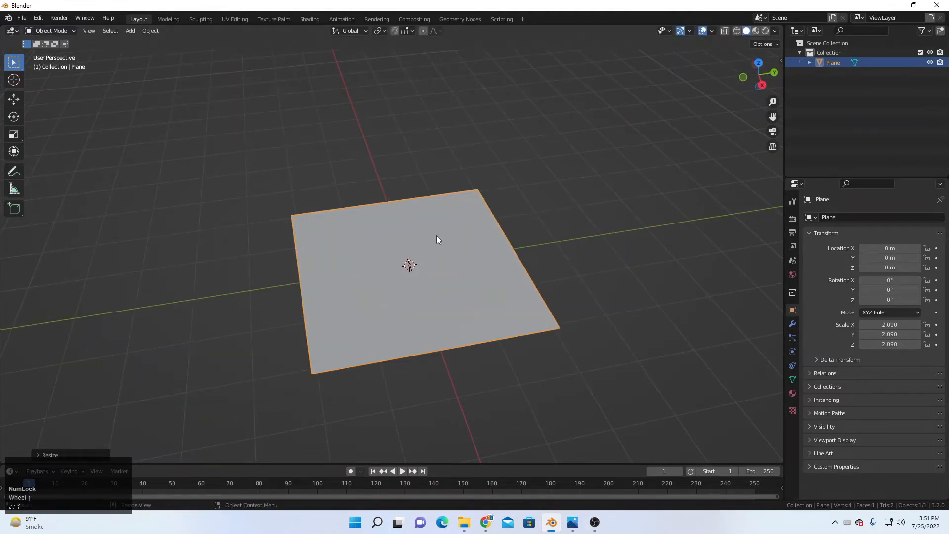
pyautogui.scroll(-4, 494, 212)
pyautogui.moveTo(427, 243); pyautogui.dragTo(423, 242, button='middle')
pyautogui.scroll(4, 423, 242)
# Step: Extrude two adjacent edges of the plane about 2.8 m up along Z to form two walls, and return to Object Mode
pyautogui.click(49, 30)
pyautogui.click(53, 51)
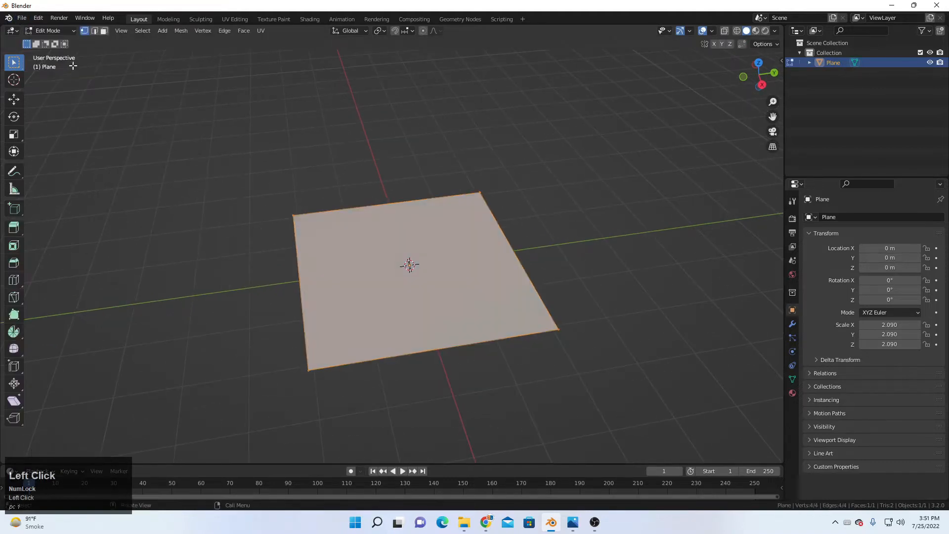
pyautogui.click(332, 240)
pyautogui.keyDown('shift'); pyautogui.click(487, 236); pyautogui.keyUp('shift')
pyautogui.moveTo(487, 237); pyautogui.dragTo(513, 208, button='middle')
pyautogui.scroll(1, 513, 207)
pyautogui.press('e')
pyautogui.press('z')
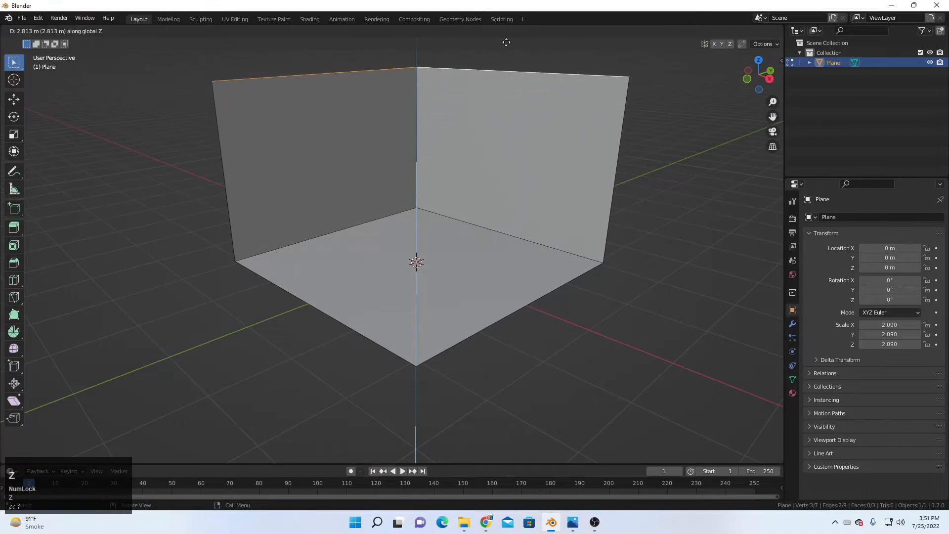
pyautogui.click(506, 42)
pyautogui.scroll(-3, 474, 116)
pyautogui.moveTo(475, 117); pyautogui.dragTo(510, 169, button='middle')
pyautogui.click(63, 29)
pyautogui.click(65, 42)
# Step: Add a Solidify modifier to the room mesh
pyautogui.scroll(2, 621, 256)
pyautogui.click(621, 256)
pyautogui.moveTo(620, 256); pyautogui.dragTo(341, 308, button='middle')
pyautogui.scroll(3, 539, 219)
pyautogui.scroll(1, 477, 233)
pyautogui.click(341, 308)
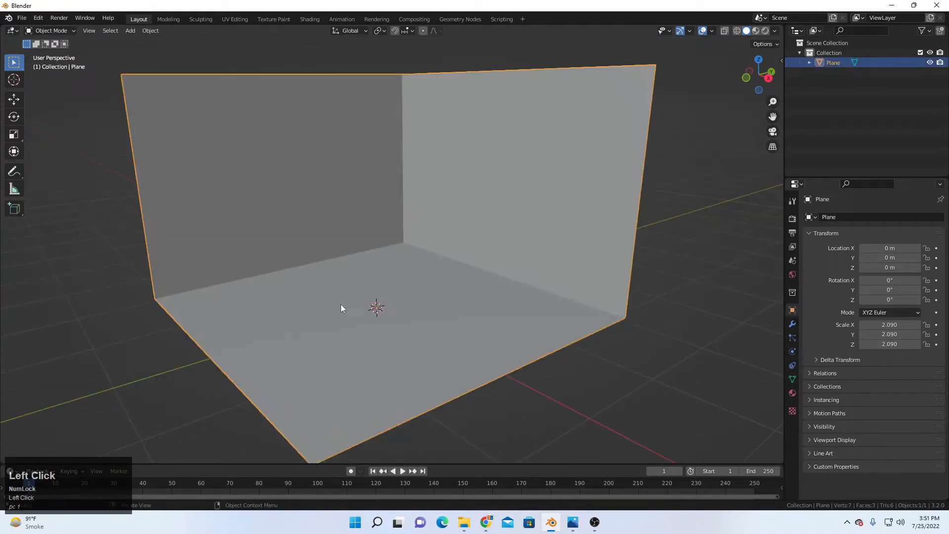
pyautogui.click(794, 323)
pyautogui.click(817, 219)
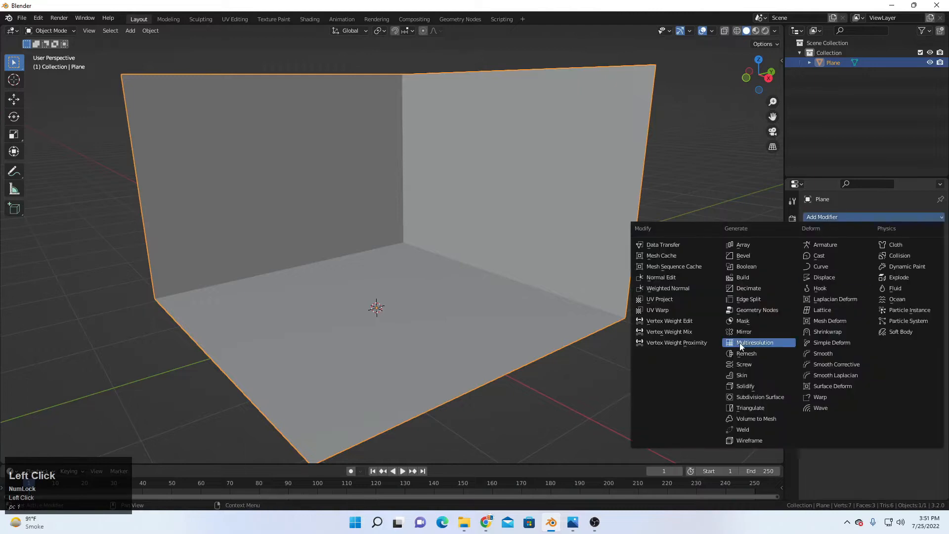
pyautogui.click(745, 386)
pyautogui.scroll(-4, 514, 285)
pyautogui.moveTo(514, 285); pyautogui.dragTo(470, 292, button='middle')
pyautogui.scroll(5, 470, 292)
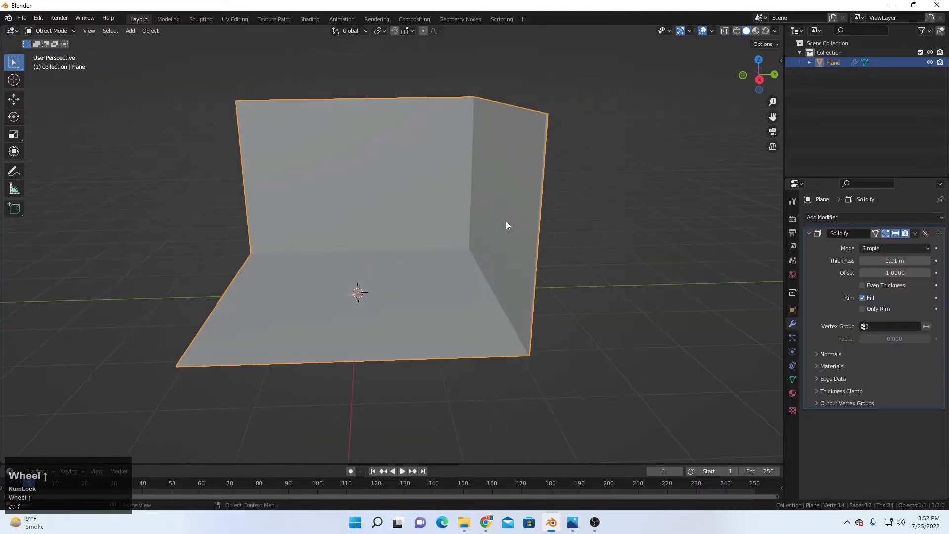
# Step: Apply the room mesh's object transform and set the Solidify thickness to 0.19 m
pyautogui.hotkey('ctrl', 'a')
pyautogui.click(606, 204)
pyautogui.moveTo(491, 334); pyautogui.dragTo(436, 313, button='middle')
pyautogui.moveTo(894, 260); pyautogui.dragTo(925, 260)
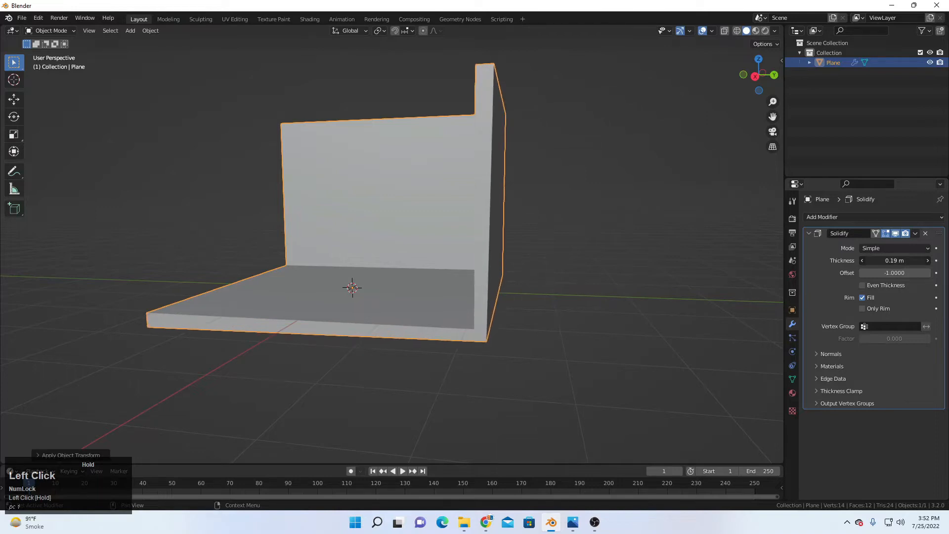
# Step: Inspect the thickness of the walls and floor and the corners where they meet from several angles
pyautogui.moveTo(613, 265); pyautogui.dragTo(553, 274, button='middle')
pyautogui.scroll(3, 553, 274)
pyautogui.moveTo(424, 191); pyautogui.dragTo(436, 195, button='middle')
pyautogui.keyDown('shift'); pyautogui.moveTo(435, 194); pyautogui.dragTo(395, 292, button='middle'); pyautogui.keyUp('shift')
pyautogui.scroll(1, 395, 293)
pyautogui.scroll(-4, 393, 257)
pyautogui.scroll(3, 407, 216)
pyautogui.moveTo(393, 255); pyautogui.dragTo(420, 264, button='middle')
pyautogui.scroll(-4, 445, 277)
pyautogui.moveTo(473, 290); pyautogui.dragTo(480, 237, button='middle')
pyautogui.scroll(1, 484, 236)
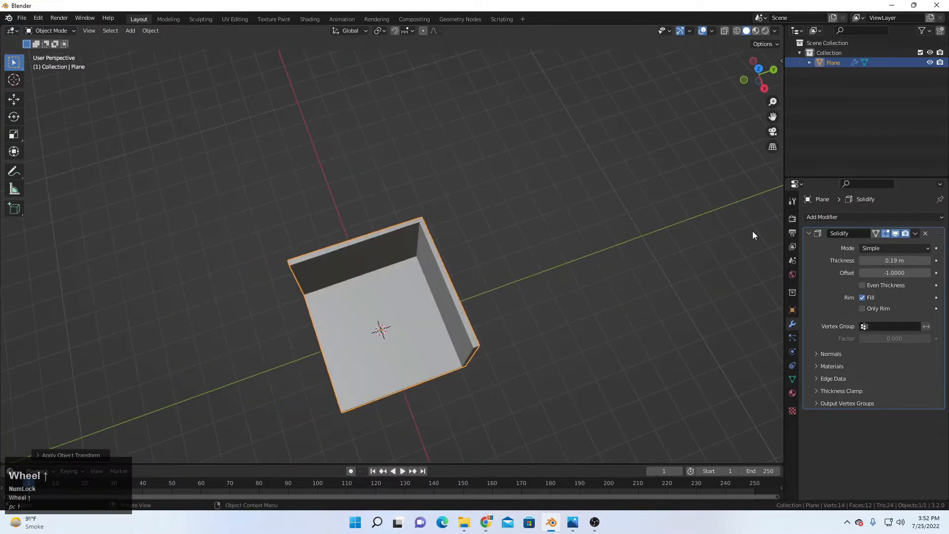
# Step: Enable Even Thickness on the Solidify modifier and apply the modifier to the room mesh
pyautogui.click(876, 285)
pyautogui.click(502, 230)
pyautogui.moveTo(502, 230)
pyautogui.mouseDown(button='middle')
pyautogui.moveTo(485, 173)
pyautogui.moveTo(439, 299)
pyautogui.moveTo(469, 313)
pyautogui.moveTo(473, 288)
pyautogui.moveTo(547, 233)
pyautogui.moveTo(504, 232)
pyautogui.mouseUp(button='middle')
pyautogui.scroll(1, 486, 173)
pyautogui.click(439, 299)
pyautogui.scroll(1, 490, 309)
pyautogui.click(915, 233)
pyautogui.click(894, 242)
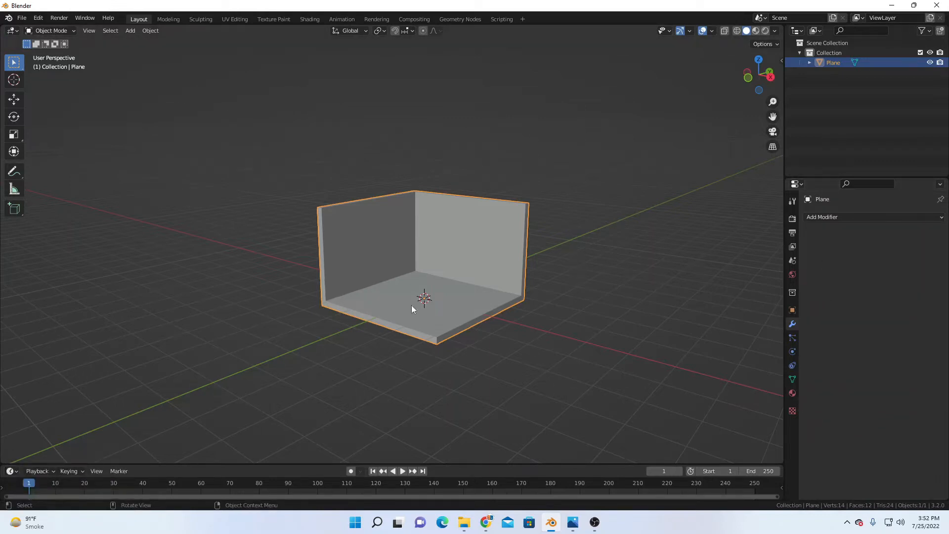
# Step: In Edit Mode, cut two evenly spaced edge loops running vertically up the back wall and across the floor
pyautogui.click(24, 30)
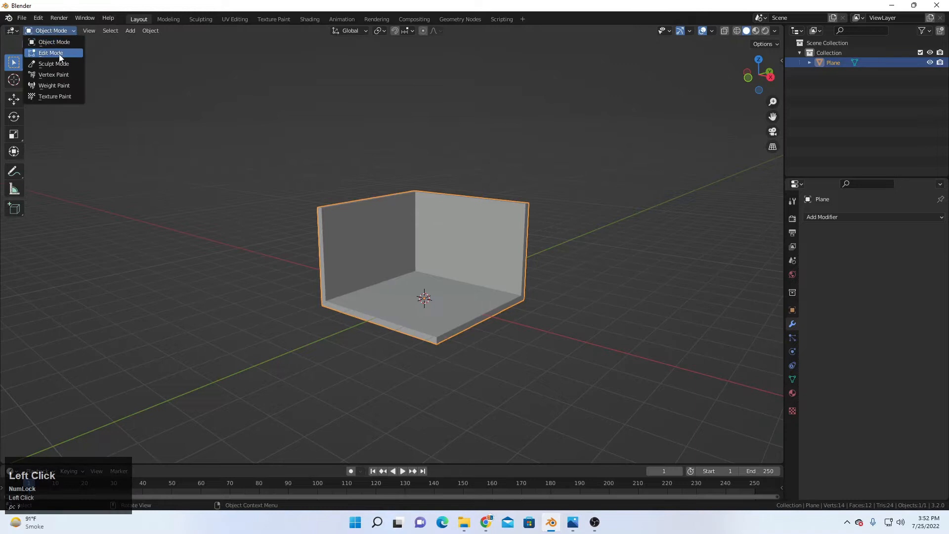
pyautogui.click(44, 39)
pyautogui.moveTo(565, 277); pyautogui.dragTo(378, 180, button='middle')
pyautogui.hotkey('ctrl', 'r')
pyautogui.click(427, 188)
pyautogui.click(426, 188)
pyautogui.hotkey('ctrl', 'r')
pyautogui.scroll(1, 443, 189)
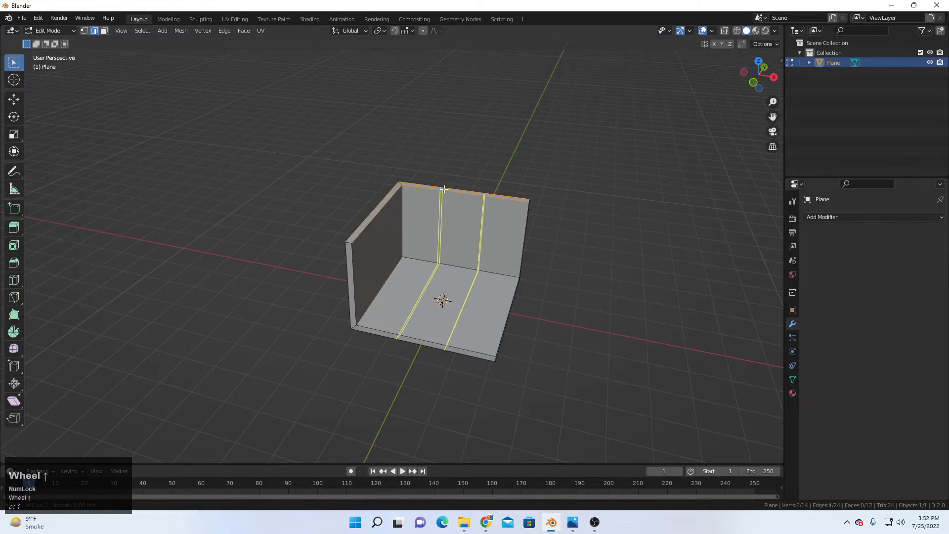
pyautogui.rightClick(444, 189)
# Step: Move the two edge loops about 1.04 m along negative X, towards the room corner
pyautogui.press('g')
pyautogui.press('x')
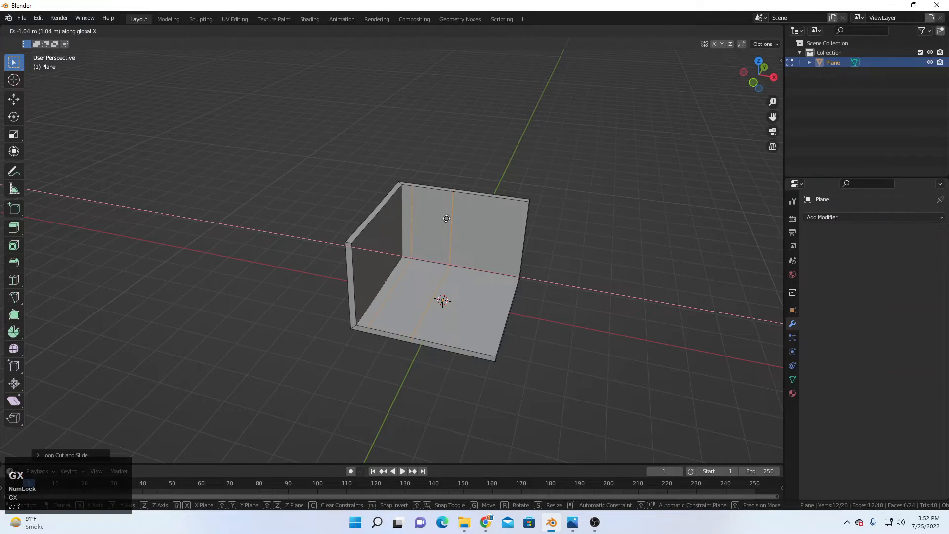
pyautogui.click(447, 218)
pyautogui.moveTo(508, 236); pyautogui.dragTo(546, 252, button='middle')
# Step: Narrow the spacing between the two edge loops along X and nudge the pair slightly towards negative X
pyautogui.press('s')
pyautogui.press('x')
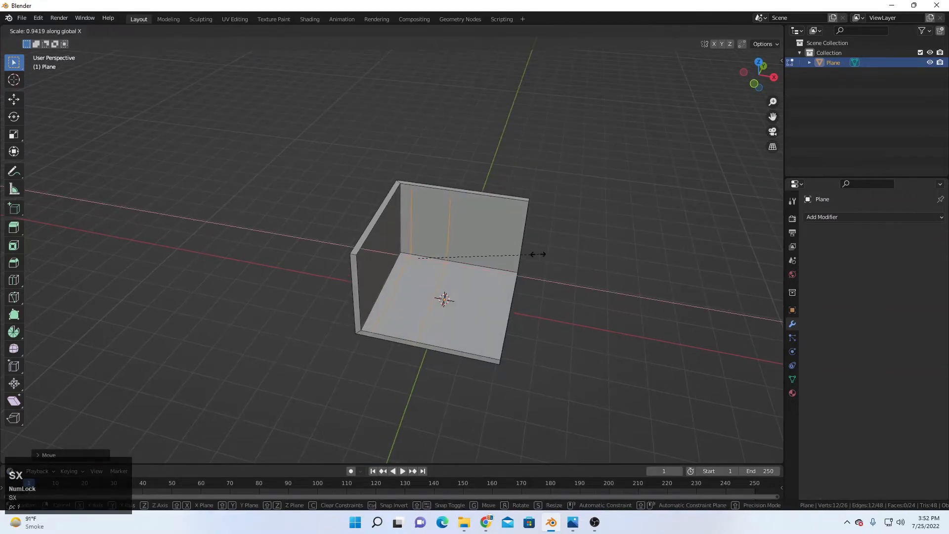
pyautogui.click(470, 250)
pyautogui.scroll(2, 470, 242)
pyautogui.press('g')
pyautogui.press('x')
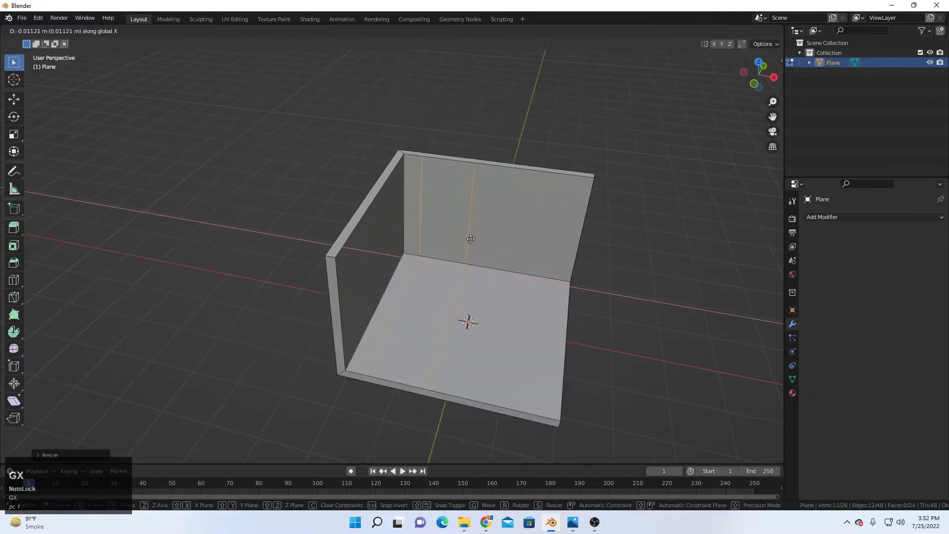
pyautogui.click(468, 237)
# Step: Select the whole edge loop farther from the room corner and scale it along X to straighten it
pyautogui.moveTo(468, 238); pyautogui.dragTo(370, 272, button='middle')
pyautogui.click(476, 218)
pyautogui.scroll(1, 369, 272)
pyautogui.moveTo(375, 191); pyautogui.dragTo(346, 180, button='middle')
pyautogui.scroll(1, 389, 276)
pyautogui.moveTo(368, 218); pyautogui.dragTo(380, 199, button='middle')
pyautogui.scroll(1, 397, 223)
pyautogui.moveTo(420, 263); pyautogui.dragTo(394, 261, button='middle')
pyautogui.keyDown('alt'); pyautogui.click(357, 257); pyautogui.keyUp('alt')
pyautogui.keyDown('alt'); pyautogui.keyDown('shift'); pyautogui.click(370, 258); pyautogui.keyUp('shift'); pyautogui.keyUp('alt')
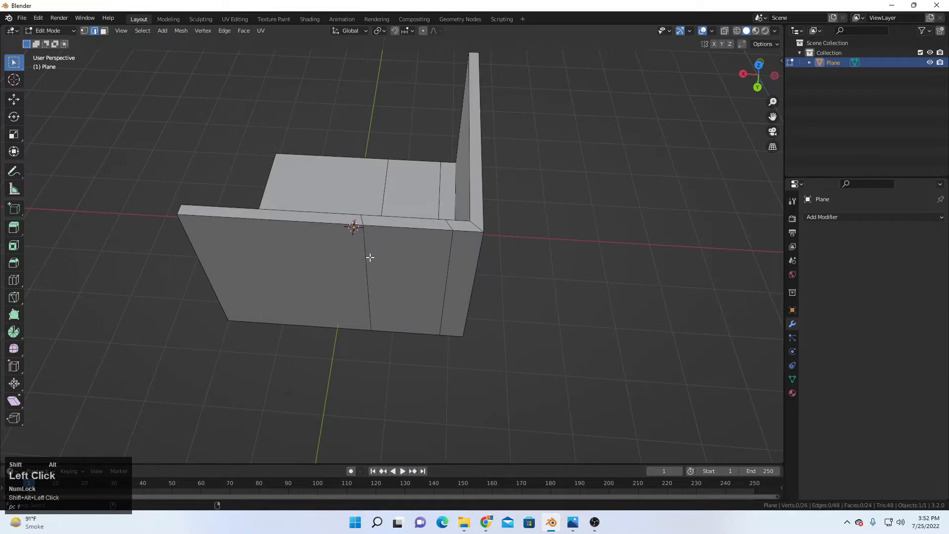
pyautogui.scroll(1, 437, 270)
pyautogui.moveTo(366, 236); pyautogui.dragTo(577, 246, button='middle')
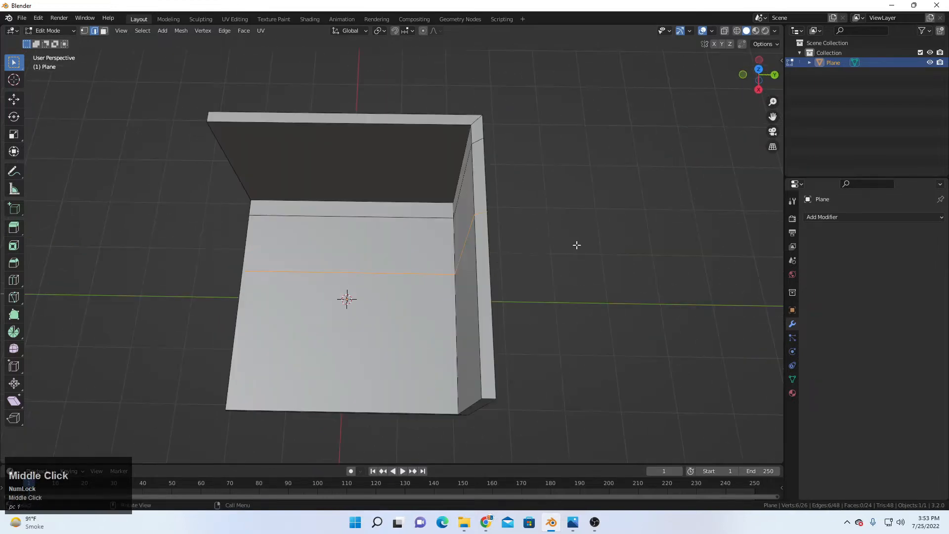
pyautogui.press('s')
pyautogui.press('y')
pyautogui.press('x')
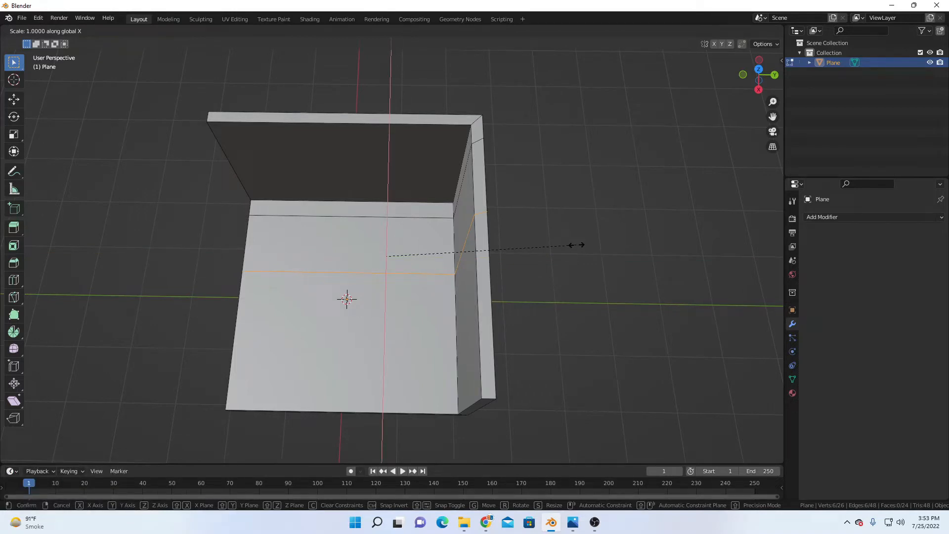
pyautogui.press('Return')
# Step: Select the whole edge loop nearest the room corner and scale it to straighten it as well
pyautogui.moveTo(566, 240); pyautogui.dragTo(550, 282, button='middle')
pyautogui.keyDown('alt'); pyautogui.keyDown('shift'); pyautogui.click(423, 273); pyautogui.keyUp('shift'); pyautogui.keyUp('alt')
pyautogui.keyDown('alt'); pyautogui.keyDown('shift'); pyautogui.click(431, 272); pyautogui.keyUp('shift'); pyautogui.keyUp('alt')
pyautogui.scroll(1, 554, 283)
pyautogui.press('s')
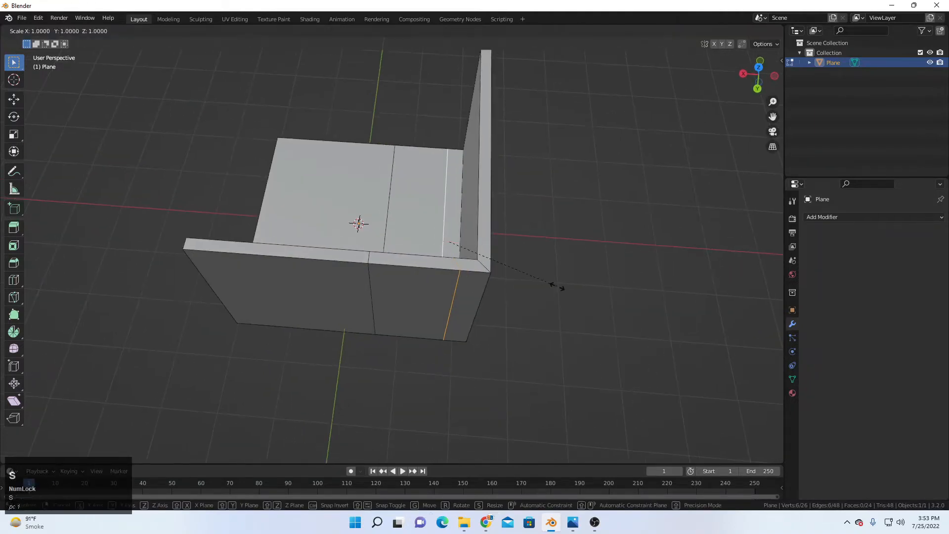
pyautogui.rightClick(557, 284)
pyautogui.moveTo(310, 280); pyautogui.dragTo(500, 211, button='middle')
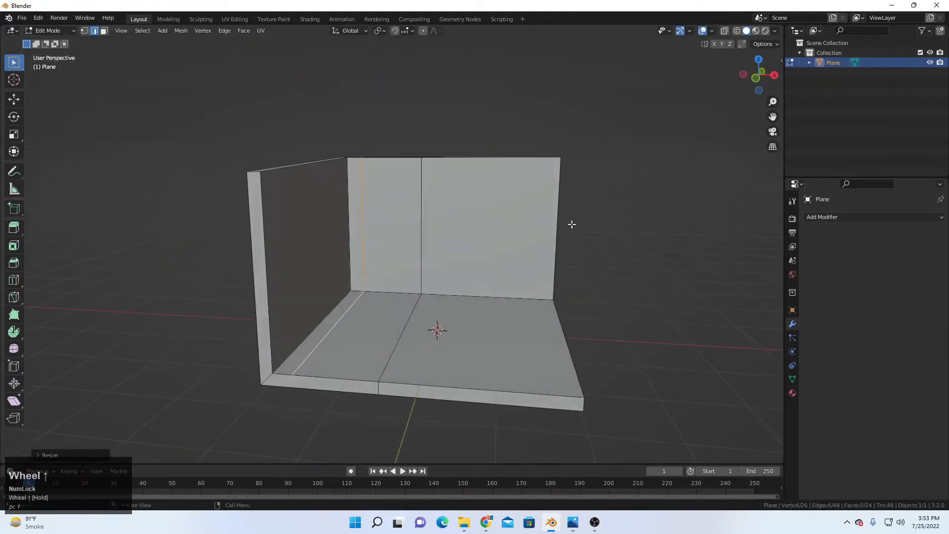
# Step: Cut a horizontal edge loop around both walls and slide it up towards their upper edge
pyautogui.moveTo(457, 239); pyautogui.dragTo(449, 260, button='middle')
pyautogui.scroll(1, 449, 261)
pyautogui.moveTo(353, 212); pyautogui.dragTo(409, 205, button='middle')
pyautogui.scroll(1, 409, 206)
pyautogui.hotkey('ctrl', 'e')
pyautogui.hotkey('ctrl', 'r')
pyautogui.click(434, 186)
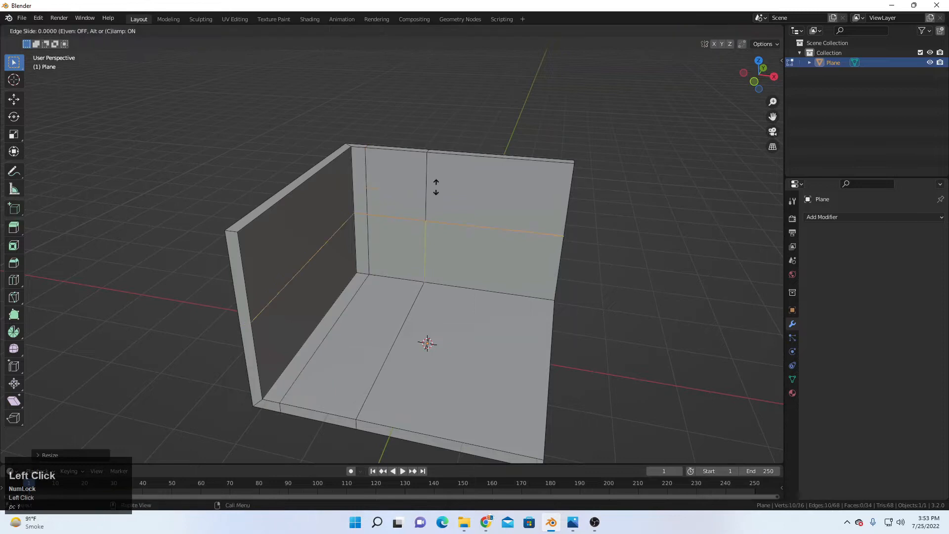
pyautogui.click(459, 157)
# Step: Flatten the upper horizontal edge loop by scaling it along the Z axis
pyautogui.moveTo(384, 180); pyautogui.dragTo(544, 238, button='middle')
pyautogui.press('s')
pyautogui.press('z')
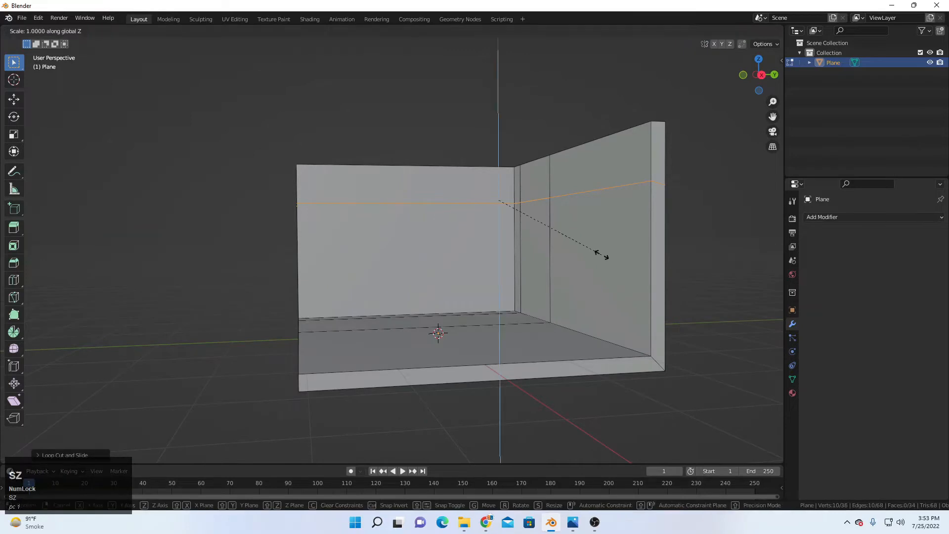
pyautogui.click(601, 255)
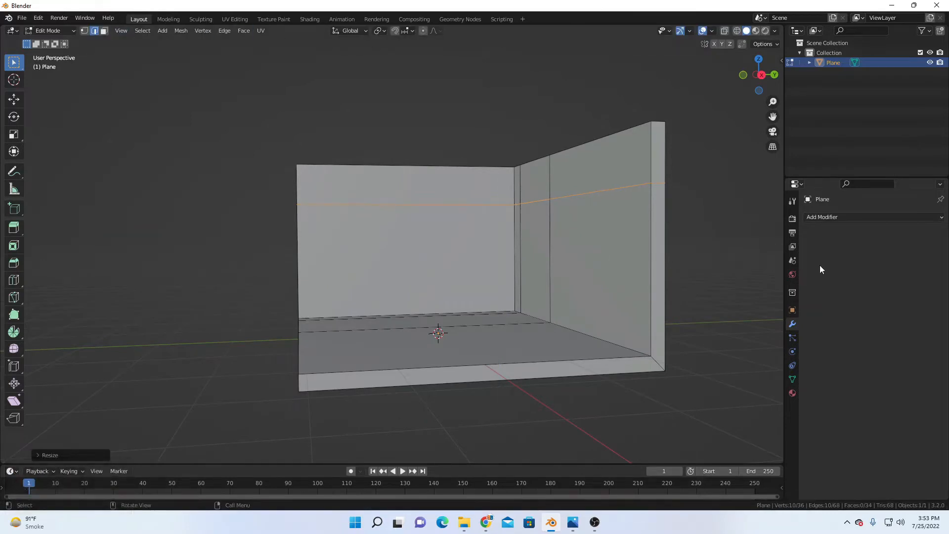
# Step: Cut another horizontal edge loop around both walls and slide it down close to the floor
pyautogui.moveTo(653, 286); pyautogui.dragTo(489, 250, button='middle')
pyautogui.scroll(2, 550, 275)
pyautogui.moveTo(489, 249); pyautogui.dragTo(413, 271, button='middle')
pyautogui.hotkey('ctrl', 'r')
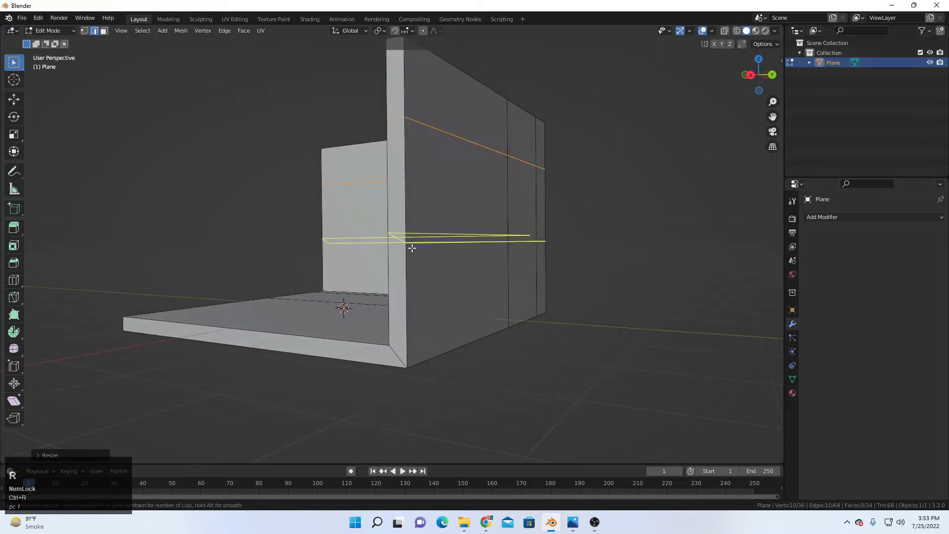
pyautogui.click(411, 248)
pyautogui.click(414, 354)
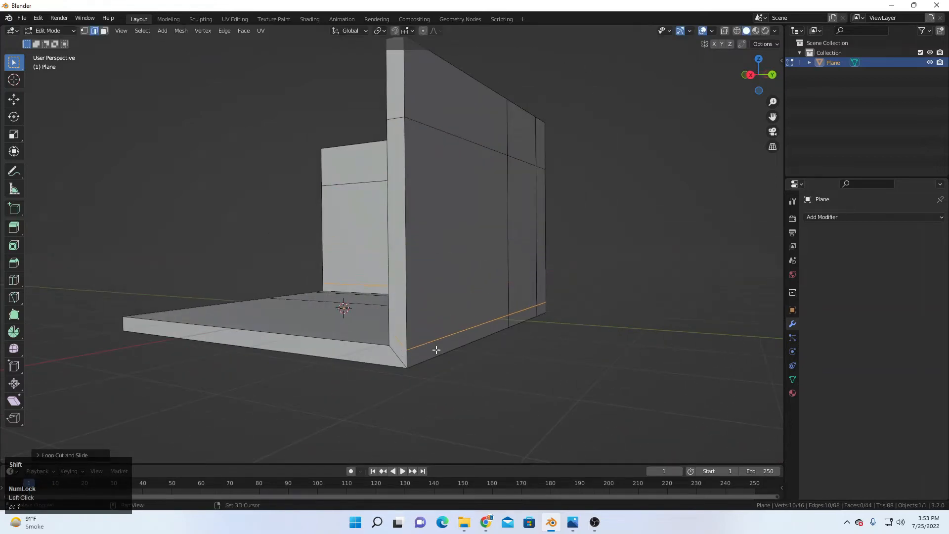
# Step: Flatten the lower horizontal edge loop by scaling it to 0 along Z
pyautogui.keyDown('shift'); pyautogui.moveTo(414, 353); pyautogui.dragTo(513, 292, button='middle'); pyautogui.keyUp('shift')
pyautogui.press('s')
pyautogui.press('z')
pyautogui.press('0')
pyautogui.press('Return')
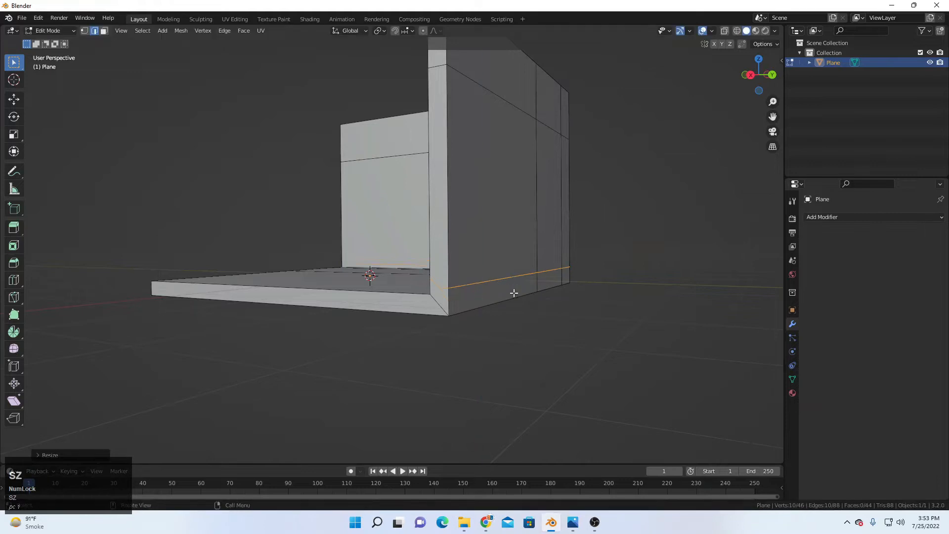
# Step: Lower the bottom horizontal edge loop of the walls by about 0.05 m along Z, closer to the floor
pyautogui.scroll(5, 506, 252)
pyautogui.keyDown('shift'); pyautogui.moveTo(468, 206); pyautogui.dragTo(473, 227, button='middle'); pyautogui.keyUp('shift')
pyautogui.press('g')
pyautogui.press('z')
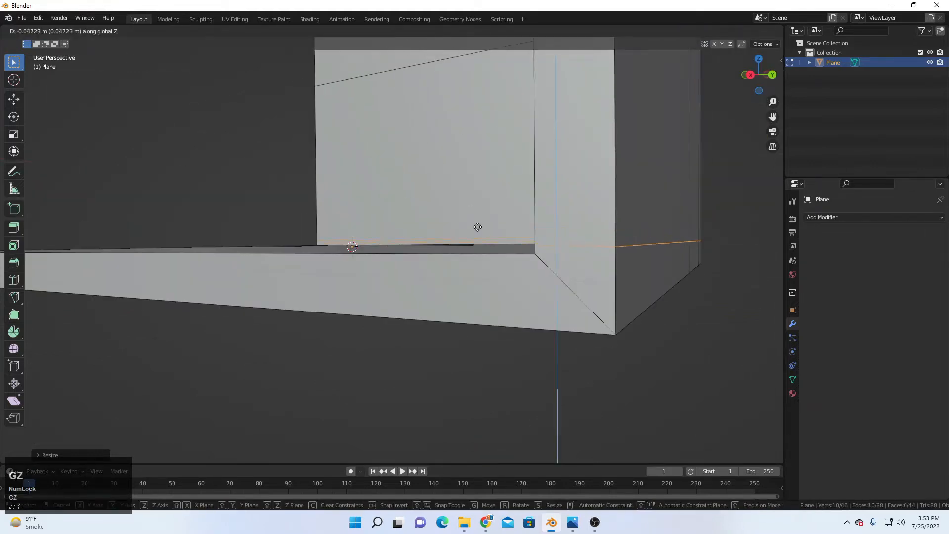
pyautogui.click(478, 231)
# Step: Select the two door-panel faces between the wall's edge loops and delete them to cut a door opening
pyautogui.scroll(-8, 478, 231)
pyautogui.moveTo(494, 232); pyautogui.dragTo(608, 243, button='middle')
pyautogui.keyDown('shift'); pyautogui.moveTo(489, 191); pyautogui.dragTo(544, 257, button='middle'); pyautogui.keyUp('shift')
pyautogui.click(104, 30)
pyautogui.click(460, 245)
pyautogui.keyDown('shift'); pyautogui.click(414, 264); pyautogui.keyUp('shift')
pyautogui.scroll(-1, 413, 266)
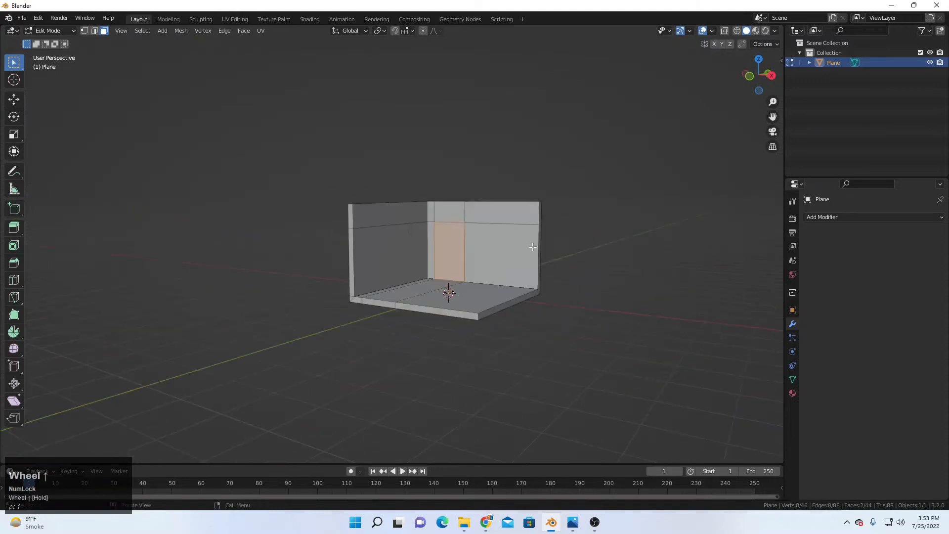
pyautogui.press('x')
pyautogui.click(588, 207)
# Step: Fill the inner sides of the door opening with faces between its front and back edges
pyautogui.scroll(3, 440, 244)
pyautogui.keyDown('shift'); pyautogui.moveTo(440, 244); pyautogui.dragTo(460, 256, button='middle'); pyautogui.keyUp('shift')
pyautogui.keyDown('shift'); pyautogui.scroll(1, 459, 256); pyautogui.keyUp('shift')
pyautogui.click(94, 31)
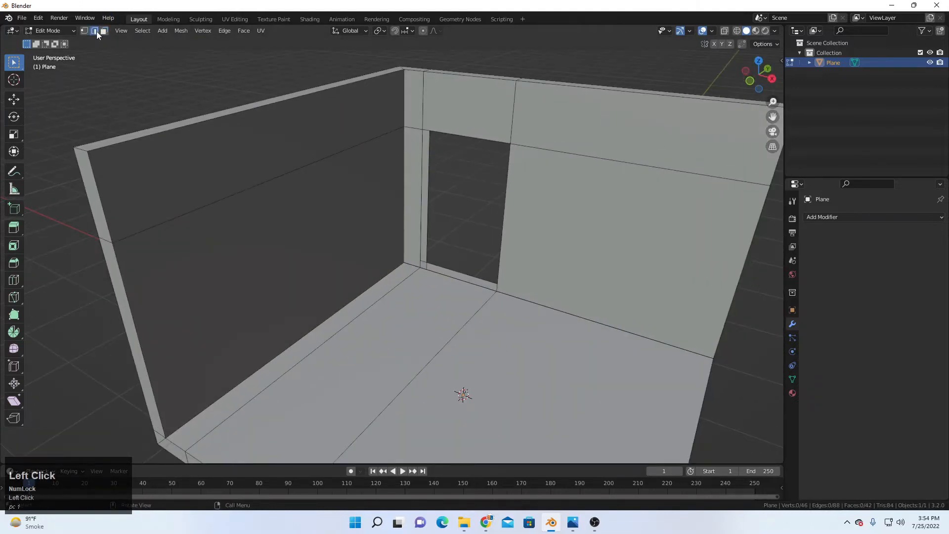
pyautogui.click(459, 275)
pyautogui.scroll(2, 460, 232)
pyautogui.click(476, 261)
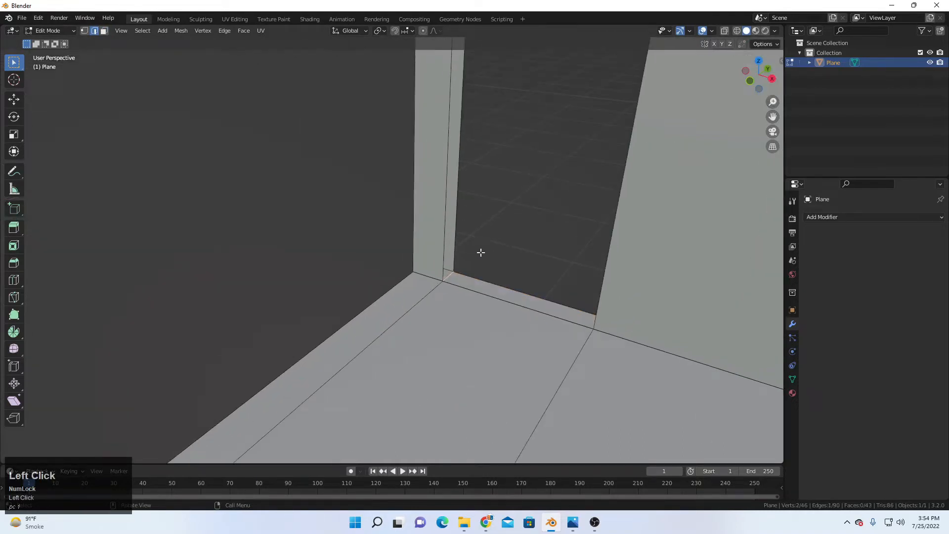
pyautogui.scroll(1, 480, 252)
pyautogui.moveTo(481, 246); pyautogui.dragTo(344, 203, button='middle')
pyautogui.press('f')
pyautogui.scroll(4, 425, 209)
pyautogui.press('f')
pyautogui.scroll(-4, 421, 202)
# Step: Return to Object Mode, deselect the room and examine the door opening from several angles
pyautogui.press('Tab')
pyautogui.scroll(-2, 417, 233)
pyautogui.scroll(-4, 425, 217)
pyautogui.click(514, 229)
pyautogui.moveTo(425, 215); pyautogui.dragTo(544, 262, button='middle')
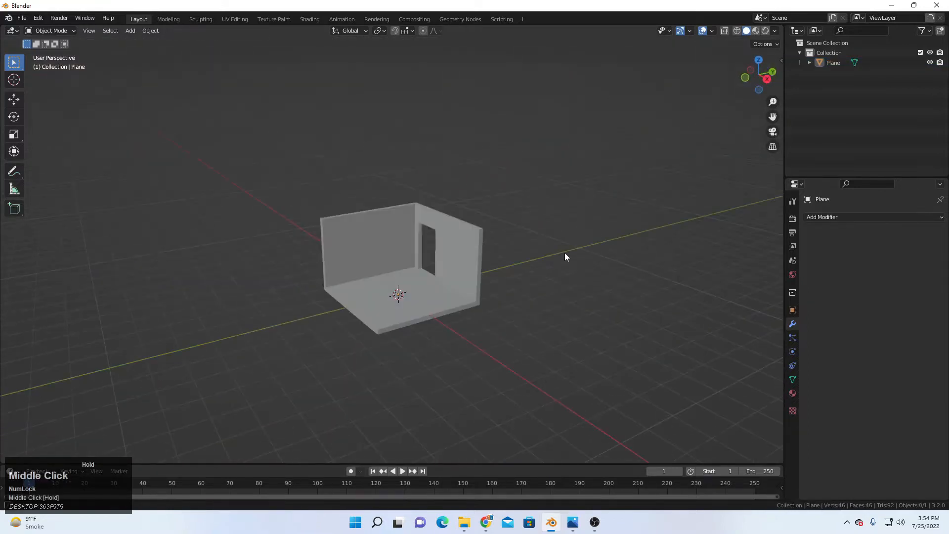
pyautogui.scroll(3, 491, 239)
pyautogui.moveTo(415, 285); pyautogui.dragTo(374, 305, button='middle')
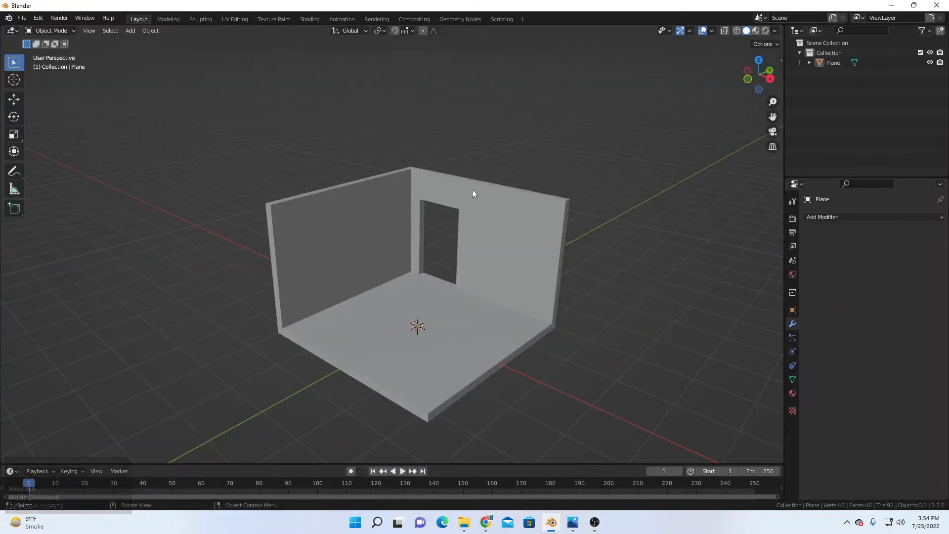
# Step: Select the edges along the base of both inner walls and around the door opening in Edit Mode
pyautogui.click(391, 286)
pyautogui.hotkey('ctrl', 'Tab')
pyautogui.click(407, 263)
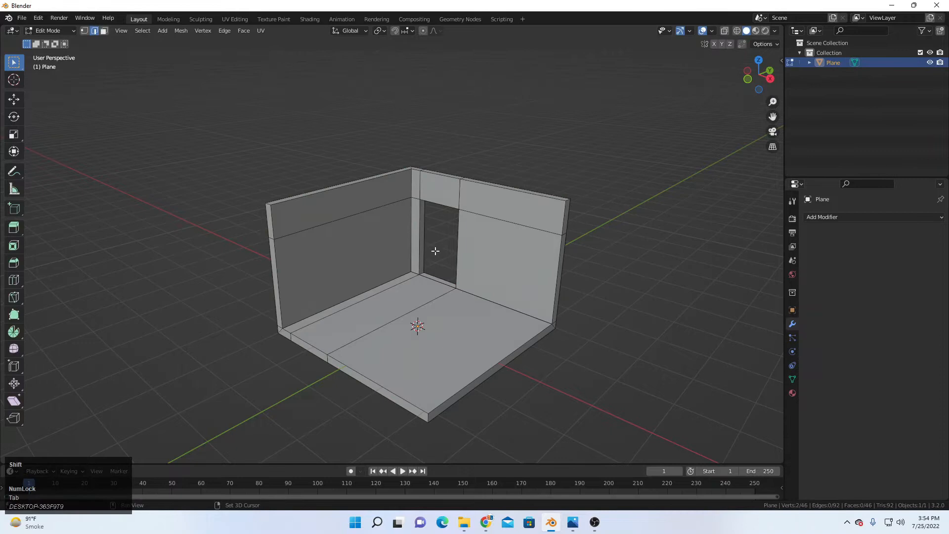
pyautogui.scroll(2, 395, 276)
pyautogui.click(384, 287)
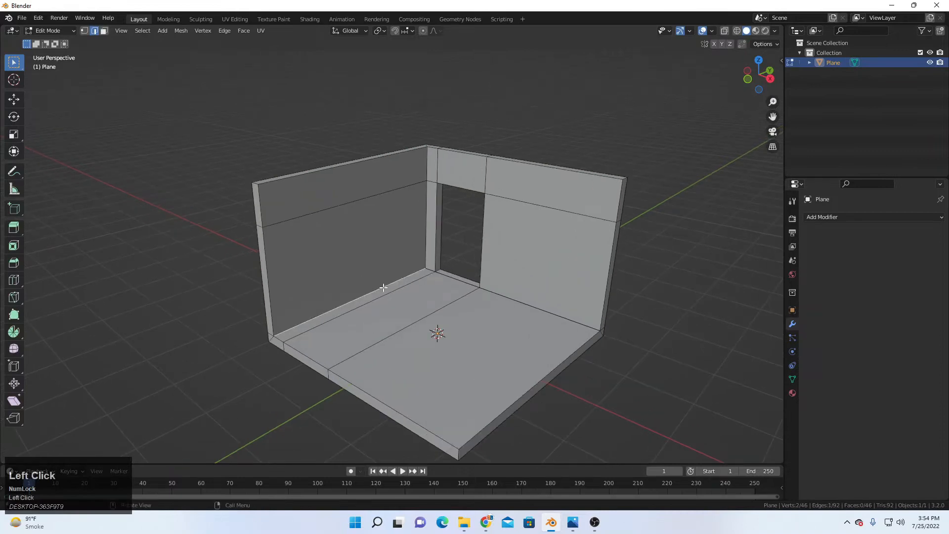
pyautogui.keyDown('shift'); pyautogui.click(428, 269); pyautogui.keyUp('shift')
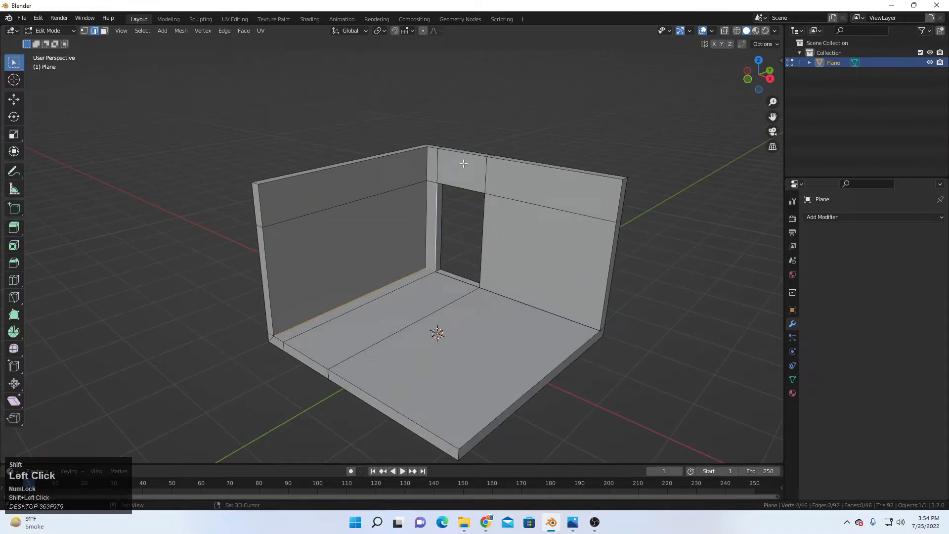
pyautogui.scroll(-3, 521, 296)
pyautogui.moveTo(521, 296); pyautogui.dragTo(452, 262, button='middle')
# Step: Duplicate the selected edges in place, separate them into their own object and return to Object Mode
pyautogui.hotkey('shift', 'd')
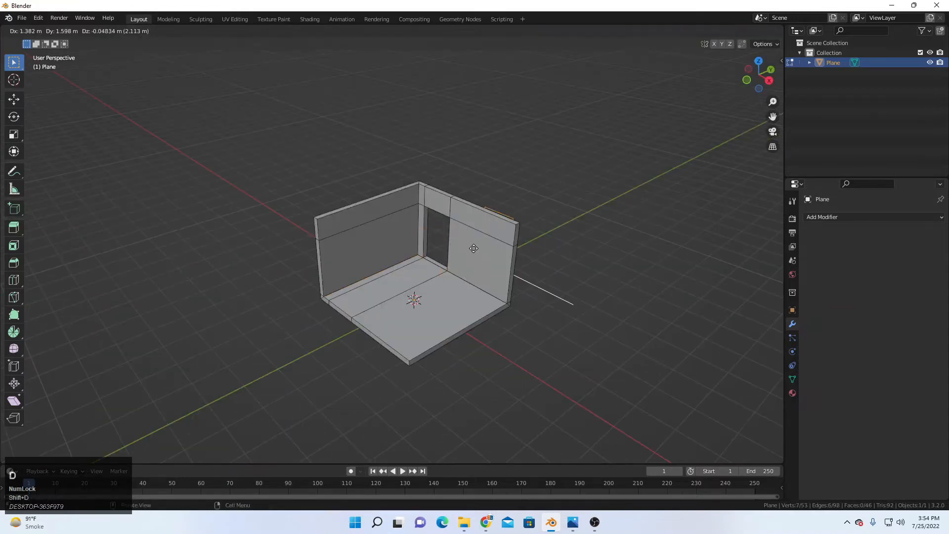
pyautogui.rightClick(473, 248)
pyautogui.press('p')
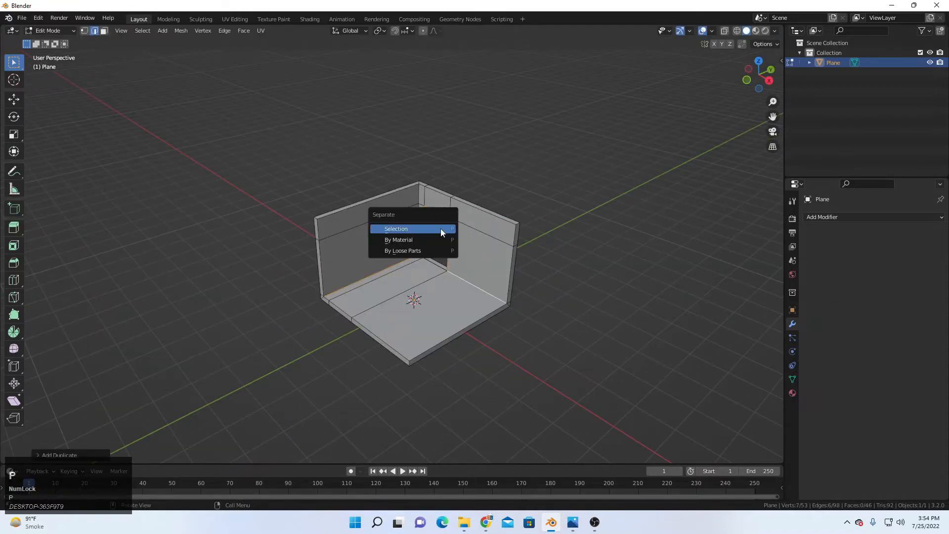
pyautogui.click(440, 228)
pyautogui.click(53, 29)
pyautogui.click(57, 42)
# Step: Select the separated edge outline using wireframe view and restore solid shading
pyautogui.click(736, 30)
pyautogui.scroll(4, 474, 292)
pyautogui.click(501, 294)
pyautogui.press('g')
pyautogui.rightClick(466, 280)
pyautogui.click(746, 32)
# Step: Convert the separated outline to a curve and set its geometry bevel type to Object
pyautogui.scroll(-4, 396, 236)
pyautogui.moveTo(411, 233); pyautogui.dragTo(507, 217, button='middle')
pyautogui.scroll(3, 480, 221)
pyautogui.scroll(2, 477, 226)
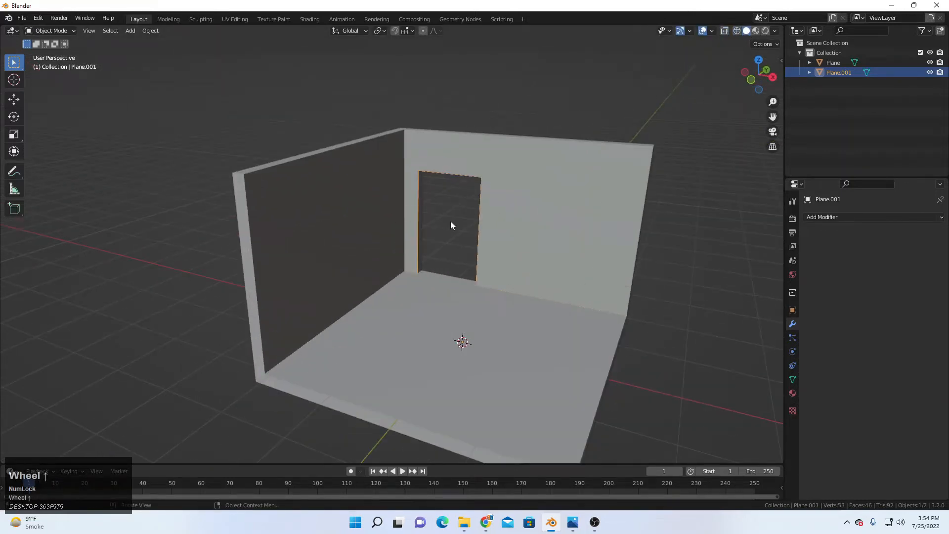
pyautogui.rightClick(508, 211)
pyautogui.moveTo(508, 211)
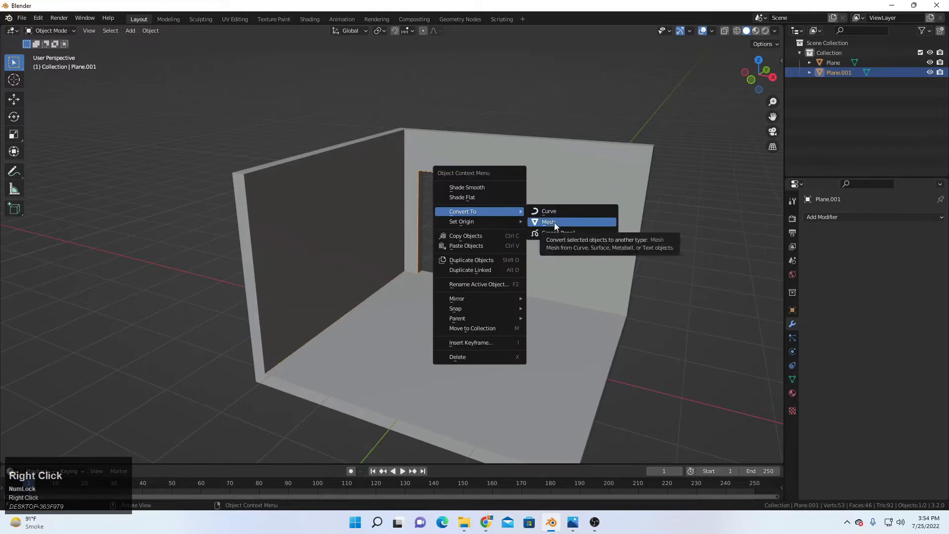
pyautogui.click(555, 223)
pyautogui.click(794, 367)
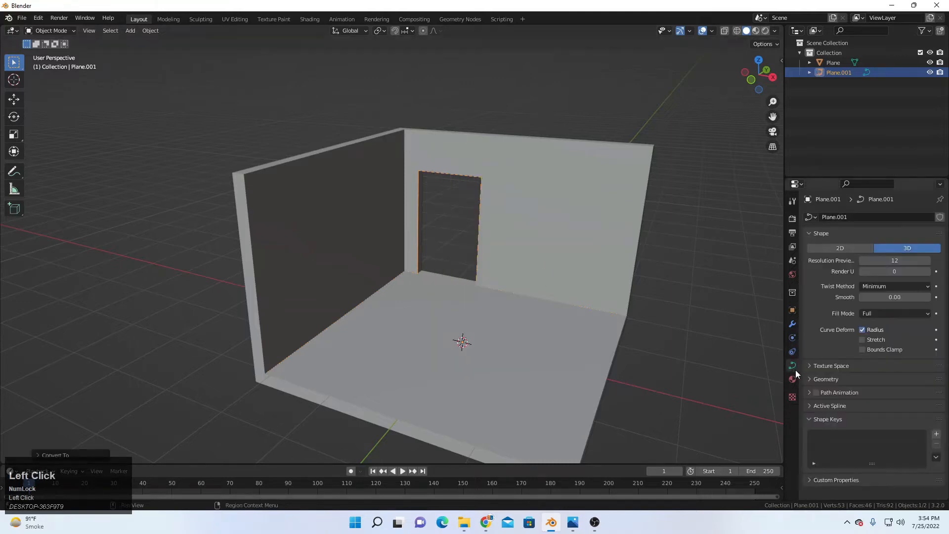
pyautogui.click(841, 378)
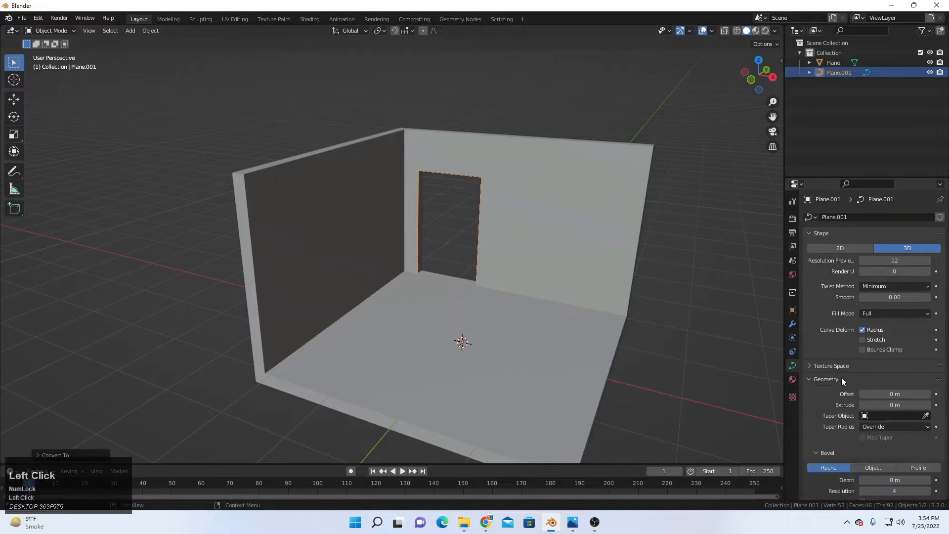
pyautogui.click(874, 467)
# Step: Add a Bezier circle and move it along the X axis until it lies outside the room
pyautogui.scroll(-5, 436, 218)
pyautogui.hotkey('shift', 'a')
pyautogui.moveTo(414, 234)
pyautogui.click(499, 244)
pyautogui.press('g')
pyautogui.press('x')
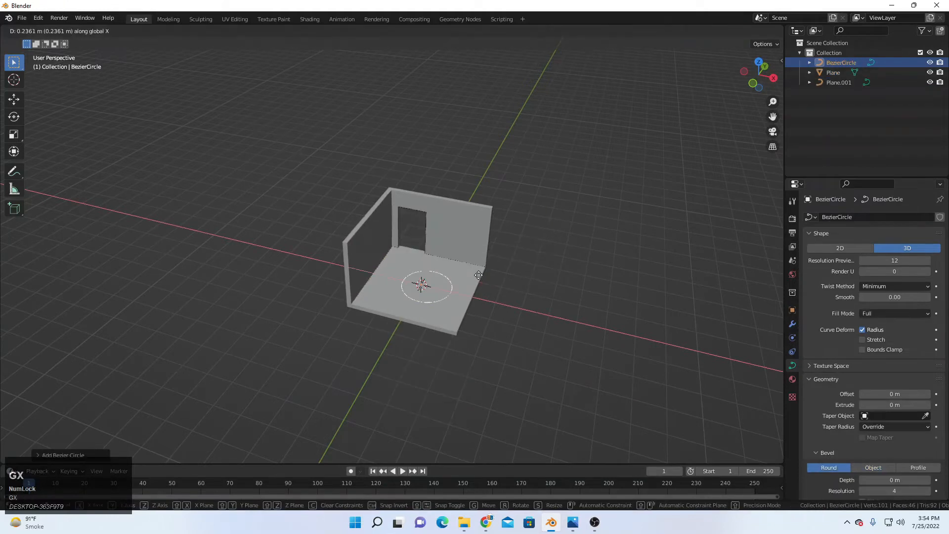
pyautogui.click(567, 295)
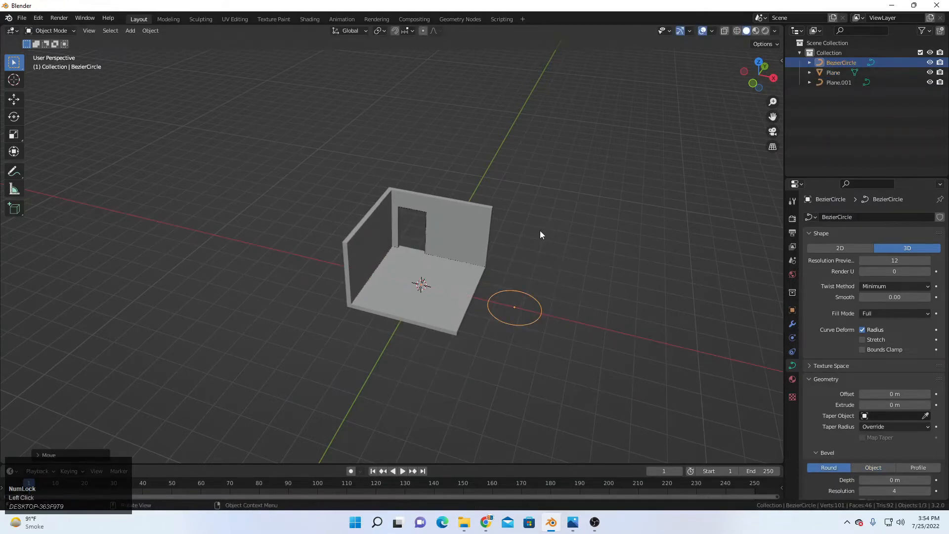
# Step: Switch the Bezier circle to Edit Mode and set its preview resolution to 1
pyautogui.click(50, 31)
pyautogui.click(49, 52)
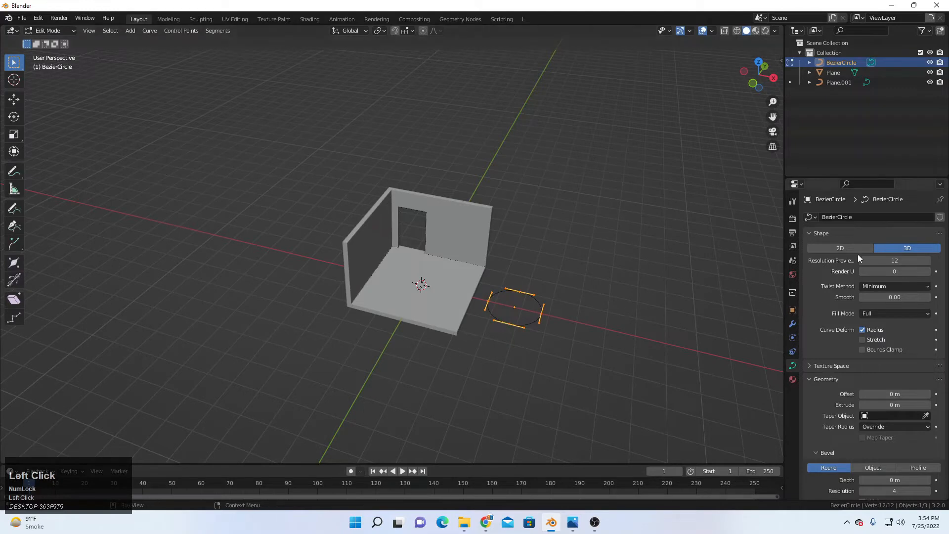
pyautogui.moveTo(887, 260); pyautogui.dragTo(862, 260)
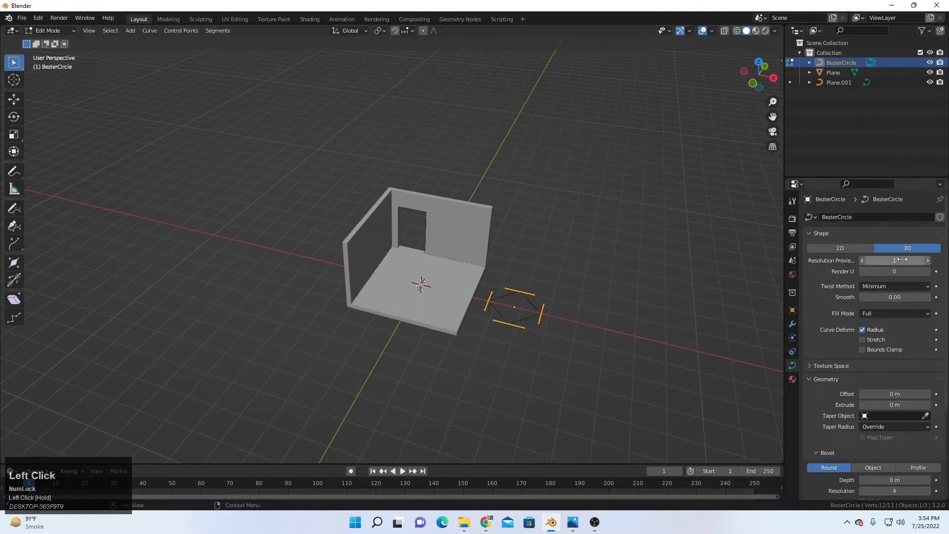
# Step: Rotate the Bezier profile's points 45 degrees in top view and return to Object Mode
pyautogui.moveTo(527, 319); pyautogui.dragTo(534, 330, button='middle')
pyautogui.press('KP_7')
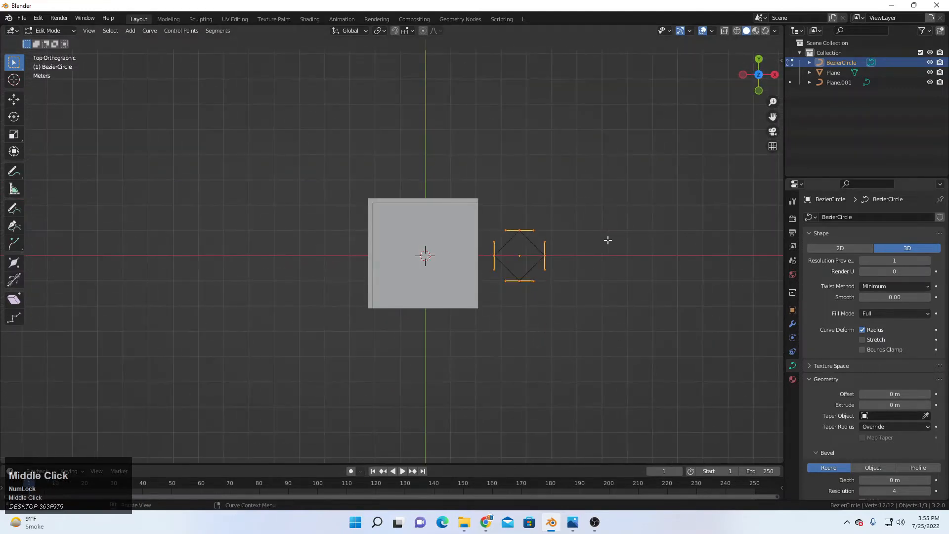
pyautogui.press('r')
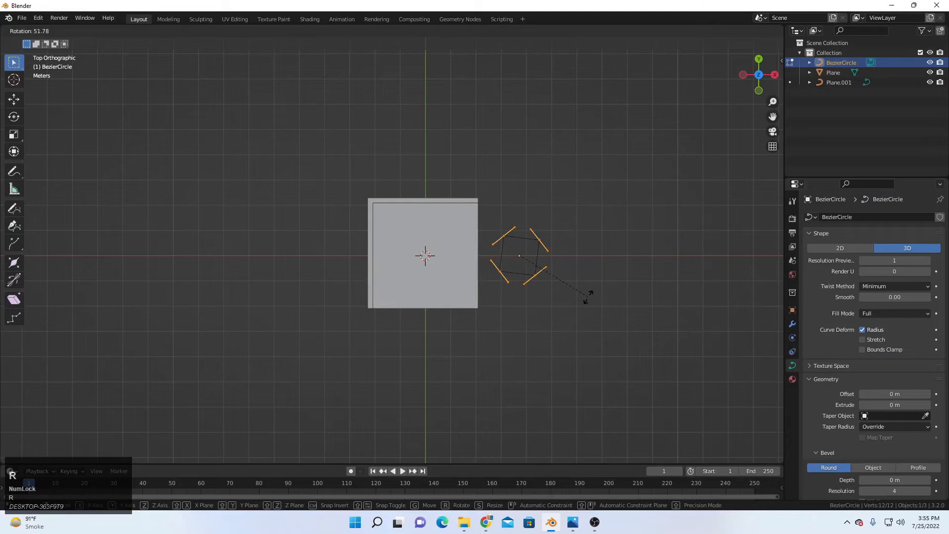
pyautogui.write('45')
pyautogui.press('Return')
pyautogui.press('Tab')
# Step: Assign the square Bezier profile as the bevel object of the wall and door outline curve
pyautogui.moveTo(464, 280); pyautogui.dragTo(533, 218, button='middle')
pyautogui.scroll(4, 533, 218)
pyautogui.keyDown('shift'); pyautogui.moveTo(667, 331); pyautogui.dragTo(582, 213, button='middle'); pyautogui.keyUp('shift')
pyautogui.keyDown('shift'); pyautogui.moveTo(507, 169); pyautogui.dragTo(550, 212, button='middle'); pyautogui.keyUp('shift')
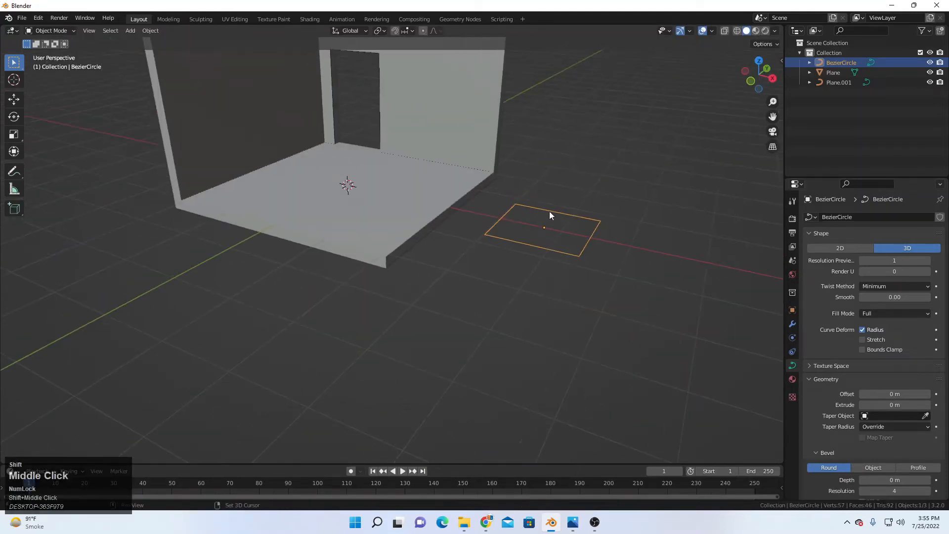
pyautogui.click(483, 170)
pyautogui.click(482, 170)
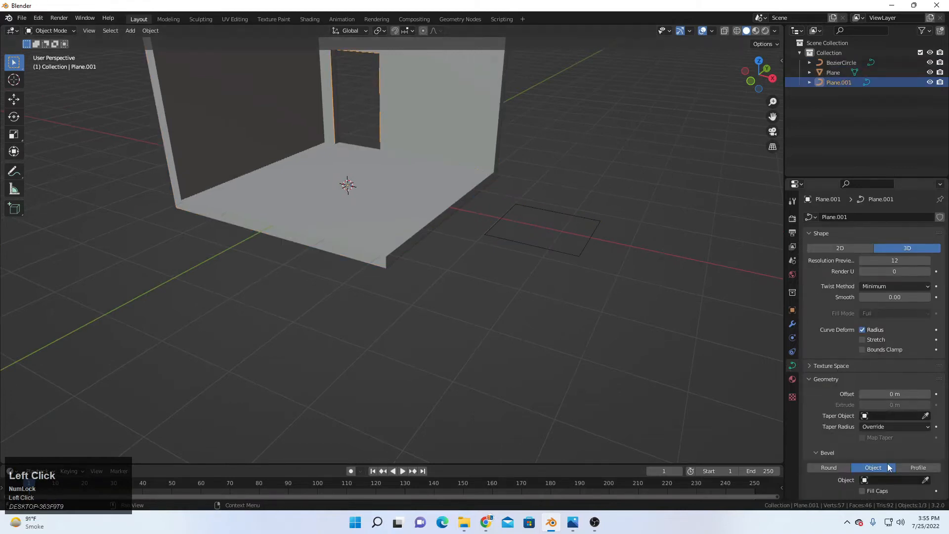
pyautogui.scroll(-2, 892, 467)
pyautogui.click(925, 440)
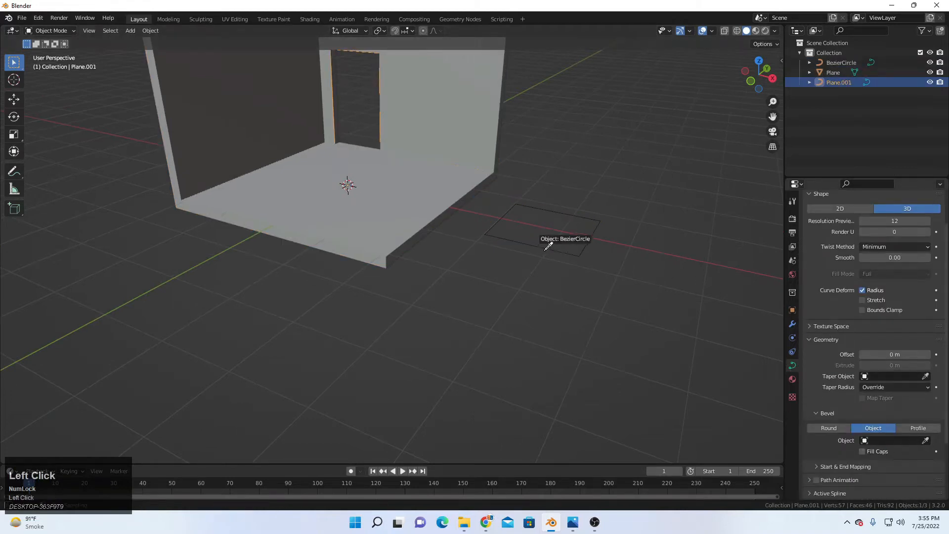
pyautogui.click(572, 254)
# Step: Scale the square Bezier profile down to about 0.18 in wireframe view to slim the trim
pyautogui.scroll(1, 482, 264)
pyautogui.keyDown('shift'); pyautogui.moveTo(482, 264); pyautogui.dragTo(514, 291, button='middle'); pyautogui.keyUp('shift')
pyautogui.scroll(-3, 512, 286)
pyautogui.keyDown('shift'); pyautogui.moveTo(459, 175); pyautogui.dragTo(407, 269, button='middle'); pyautogui.keyUp('shift')
pyautogui.hotkey('shift', 'z')
pyautogui.scroll(1, 544, 231)
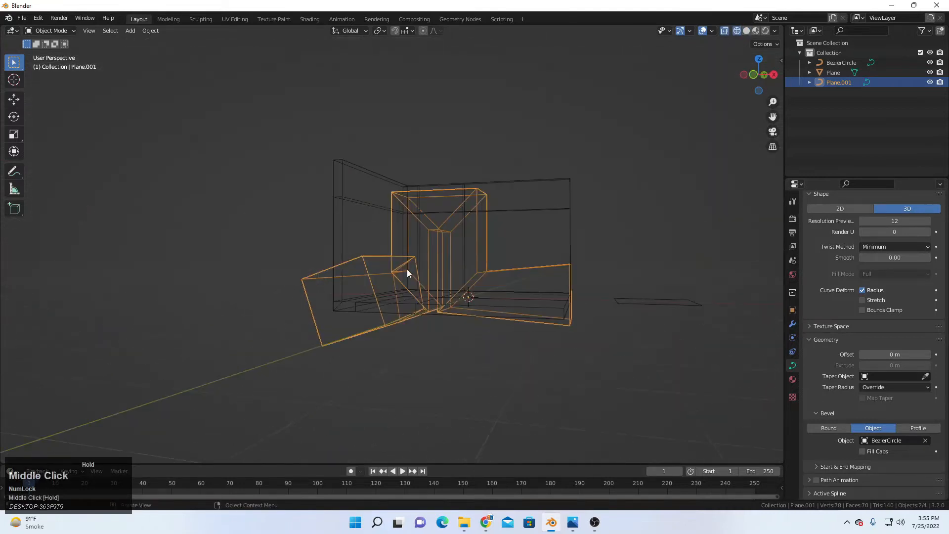
pyautogui.click(676, 303)
pyautogui.moveTo(604, 330); pyautogui.dragTo(692, 377, button='middle')
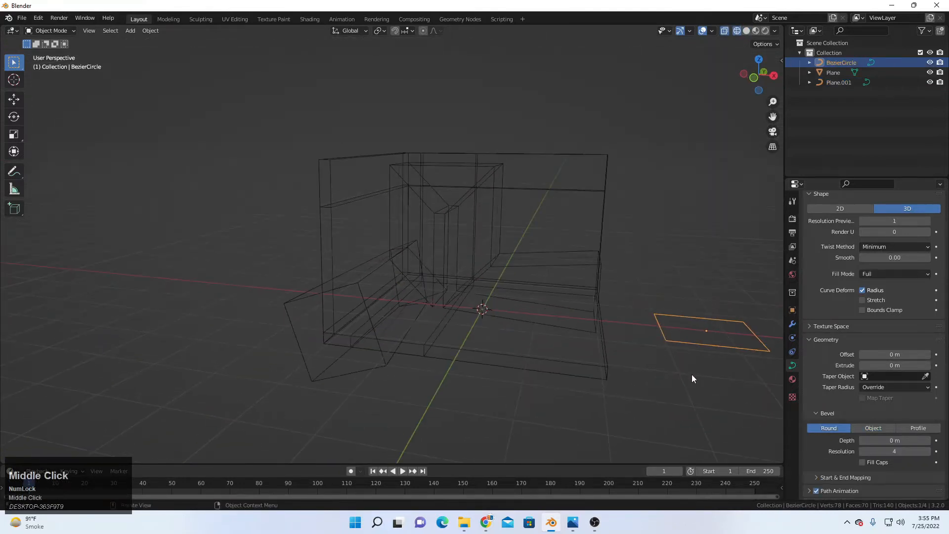
pyautogui.press('s')
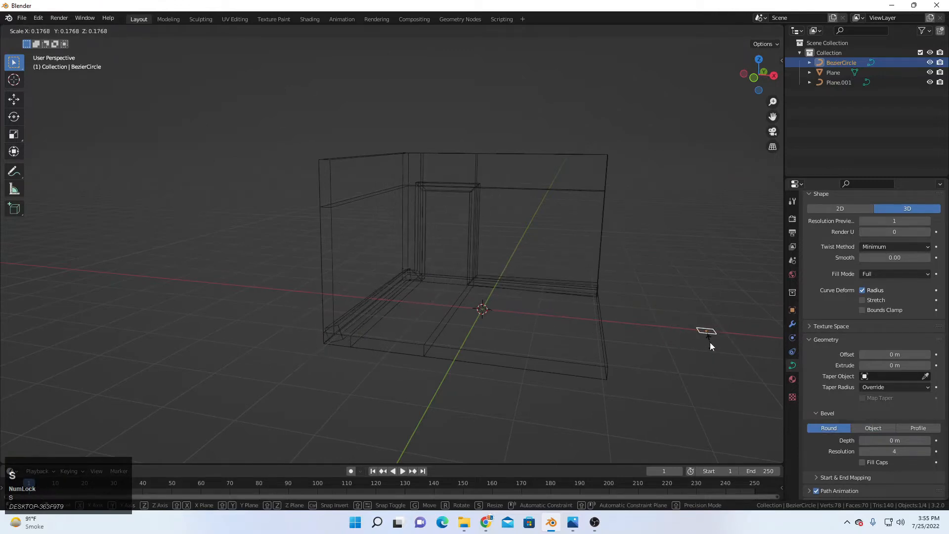
pyautogui.click(710, 342)
# Step: Switch back to solid shading and scale the Bezier profile down further by about 0.88
pyautogui.press('z')
pyautogui.press('s')
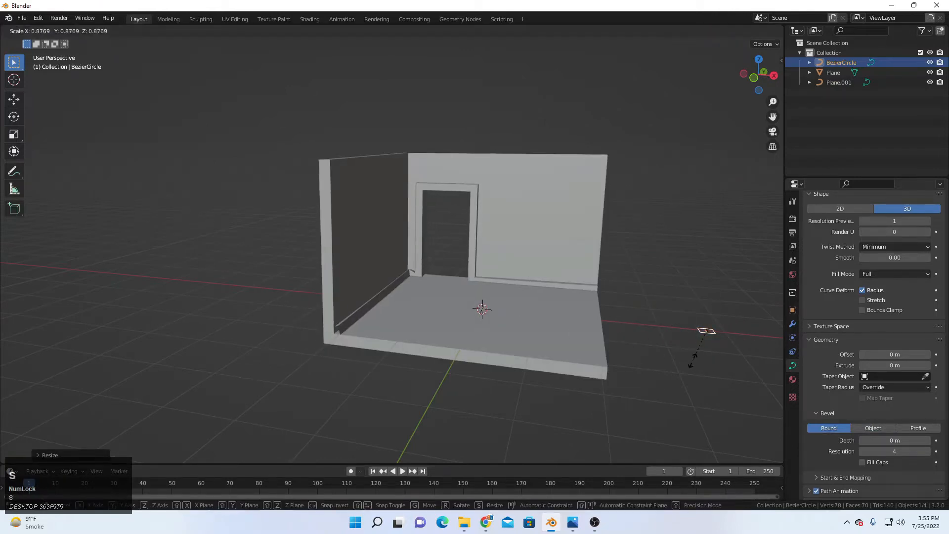
pyautogui.click(692, 360)
pyautogui.click(693, 360)
# Step: Select the baseboard and door frame curve and convert it to a mesh
pyautogui.moveTo(556, 281); pyautogui.dragTo(547, 280, button='middle')
pyautogui.scroll(2, 546, 280)
pyautogui.click(523, 286)
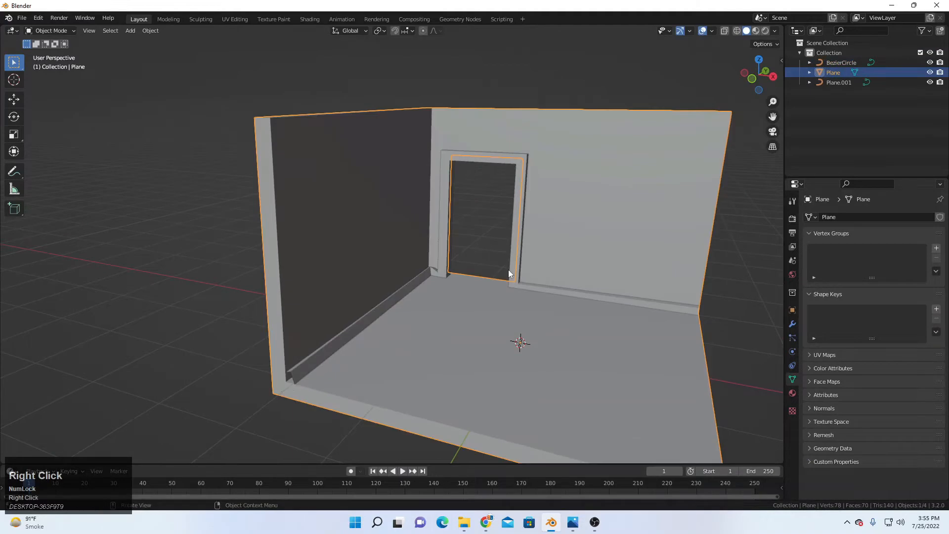
pyautogui.click(508, 269)
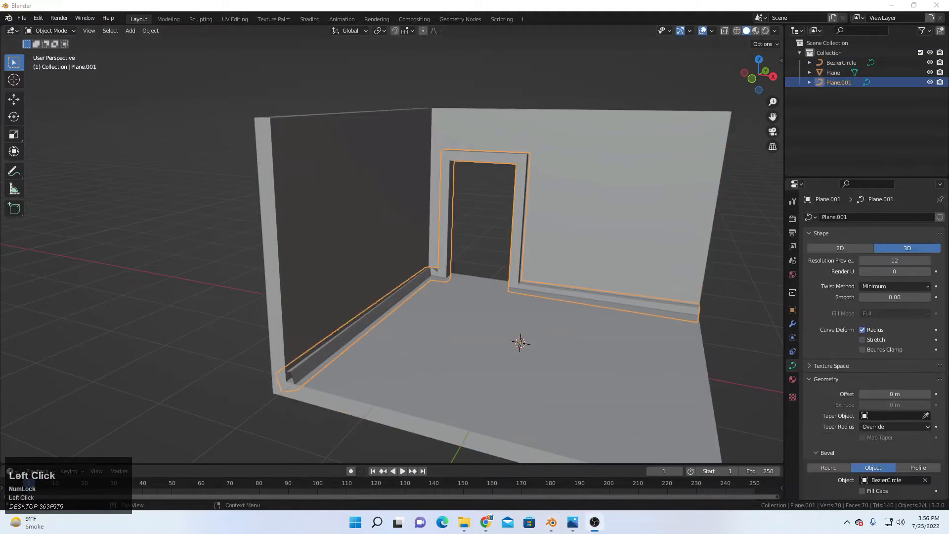
pyautogui.scroll(2, 578, 270)
pyautogui.moveTo(585, 271); pyautogui.dragTo(620, 297, button='middle')
pyautogui.scroll(2, 555, 278)
pyautogui.moveTo(553, 277); pyautogui.dragTo(538, 263, button='middle')
pyautogui.rightClick(558, 251)
pyautogui.moveTo(557, 253)
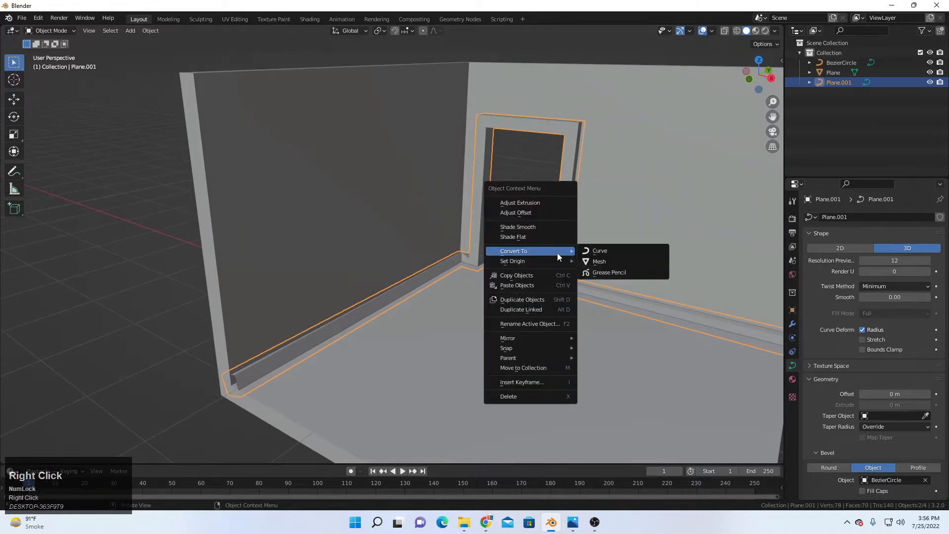
pyautogui.click(599, 262)
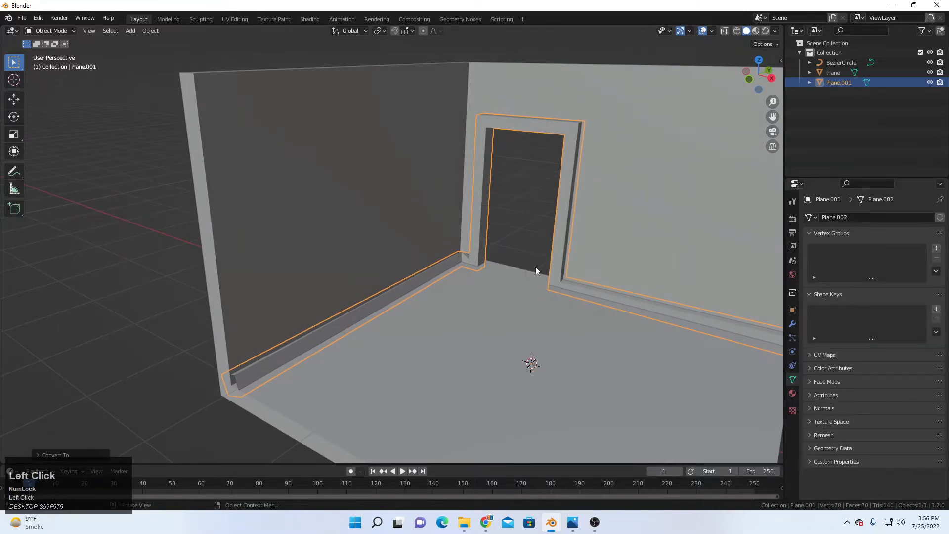
pyautogui.click(39, 31)
pyautogui.click(49, 53)
pyautogui.click(553, 266)
pyautogui.scroll(-5, 461, 245)
pyautogui.press('Tab')
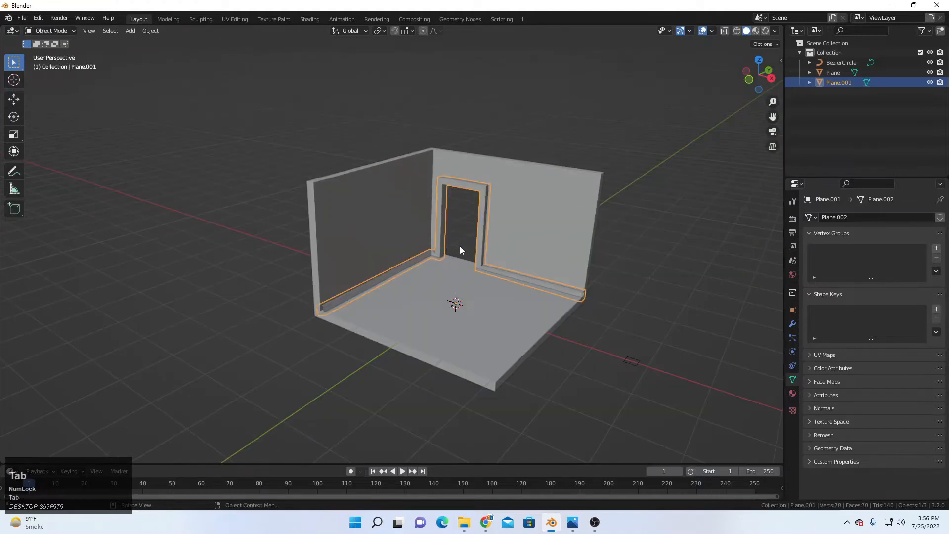
pyautogui.scroll(5, 460, 245)
pyautogui.click(737, 31)
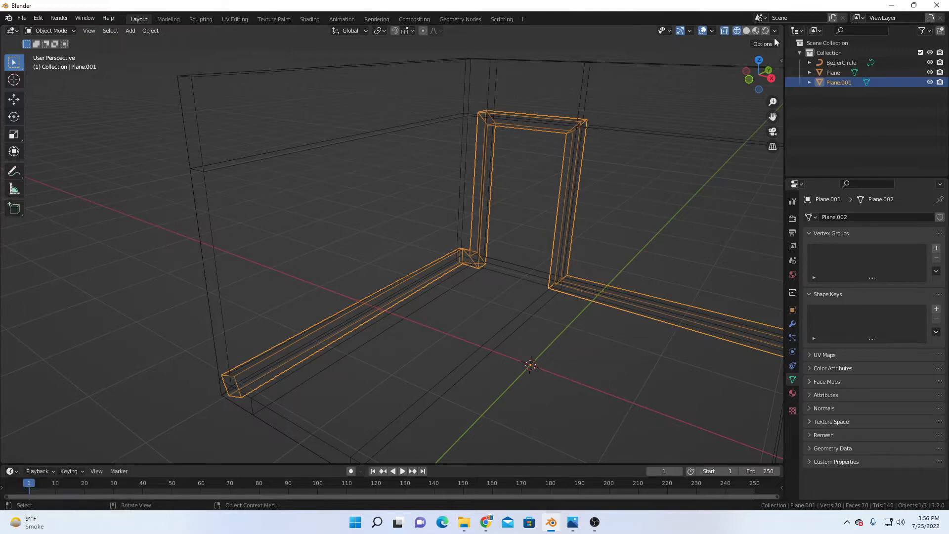
pyautogui.click(746, 31)
# Step: Enter Edit Mode on the trim and scale the three top faces of the baseboards along Z to level them
pyautogui.click(48, 31)
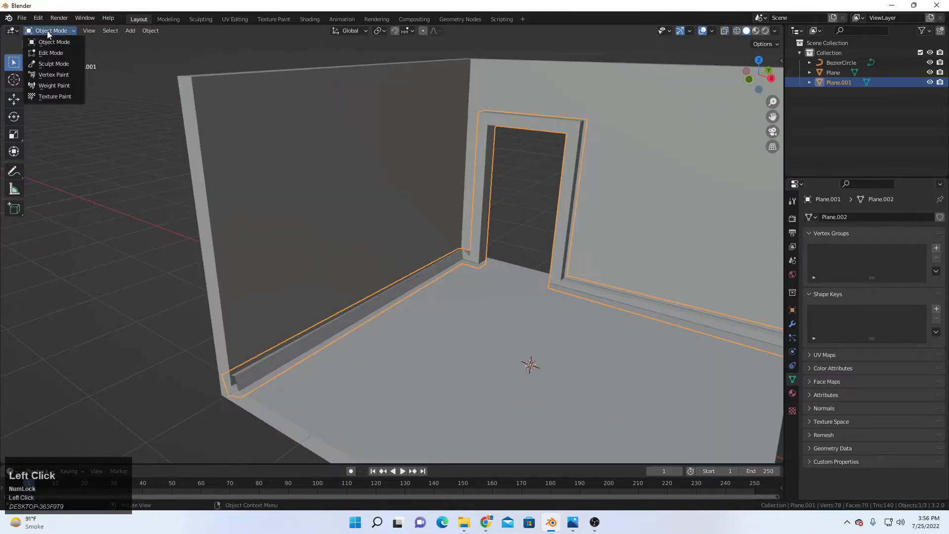
pyautogui.click(49, 52)
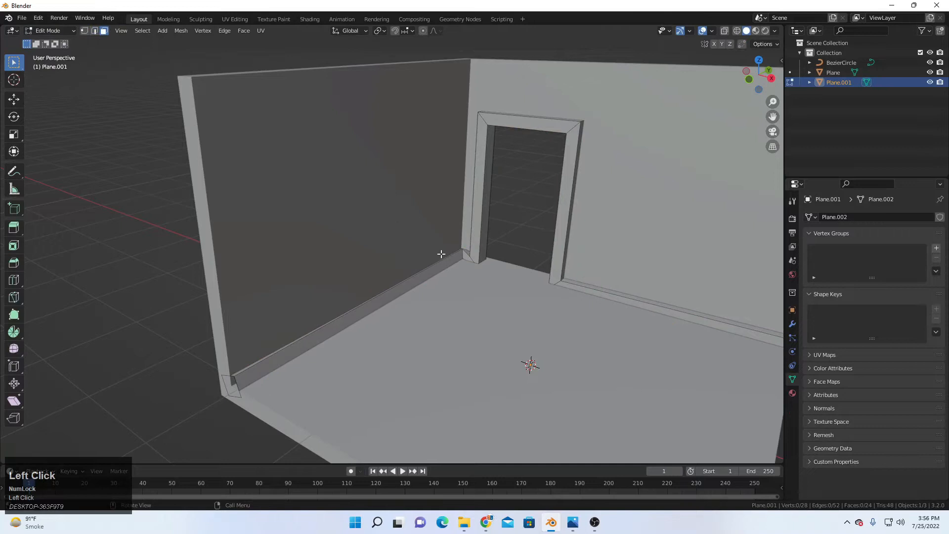
pyautogui.moveTo(441, 254); pyautogui.dragTo(464, 282, button='middle')
pyautogui.scroll(4, 372, 254)
pyautogui.click(406, 193)
pyautogui.keyDown('shift'); pyautogui.moveTo(430, 142); pyautogui.dragTo(432, 198, button='middle'); pyautogui.keyUp('shift')
pyautogui.scroll(1, 432, 198)
pyautogui.keyDown('shift'); pyautogui.click(450, 185); pyautogui.keyUp('shift')
pyautogui.keyDown('shift'); pyautogui.moveTo(628, 227); pyautogui.dragTo(515, 197, button='middle'); pyautogui.keyUp('shift')
pyautogui.keyDown('shift'); pyautogui.click(532, 210); pyautogui.keyUp('shift')
pyautogui.scroll(-6, 533, 210)
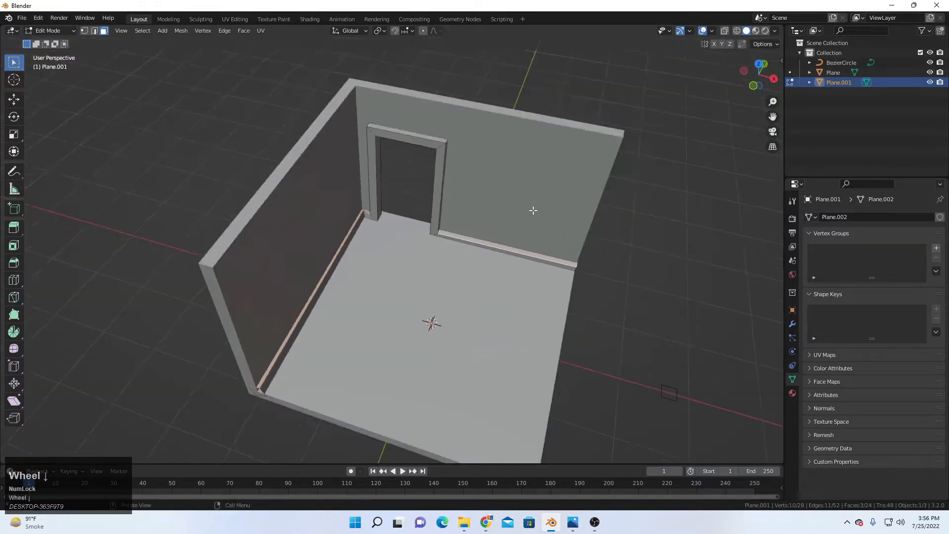
pyautogui.scroll(-2, 532, 210)
pyautogui.scroll(4, 487, 247)
pyautogui.scroll(-5, 494, 242)
pyautogui.moveTo(494, 242); pyautogui.dragTo(512, 314, button='middle')
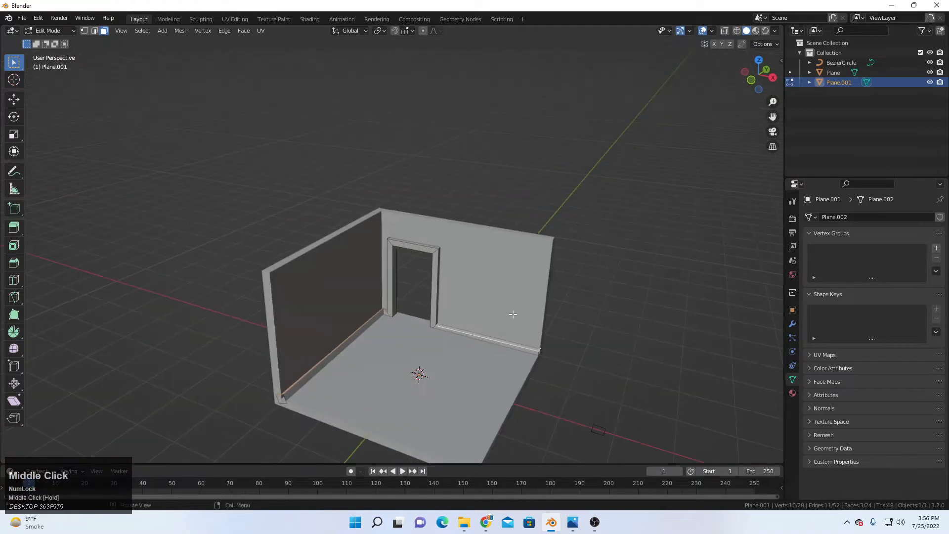
pyautogui.press('s')
pyautogui.press('z')
pyautogui.click(512, 314)
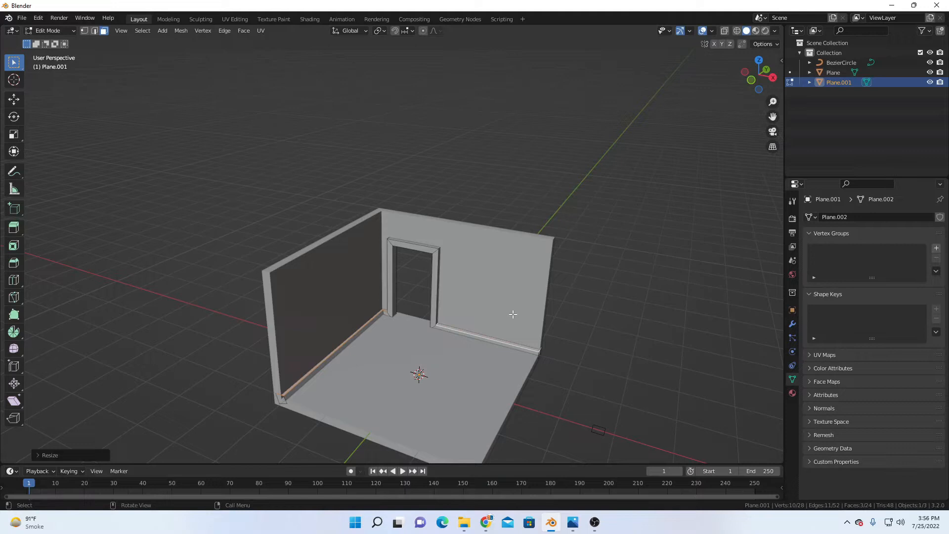
# Step: Flatten the room-side faces of the door frame and back wall baseboard along Y with a scale of 0
pyautogui.keyDown('shift'); pyautogui.moveTo(461, 309); pyautogui.dragTo(445, 288, button='middle'); pyautogui.keyUp('shift')
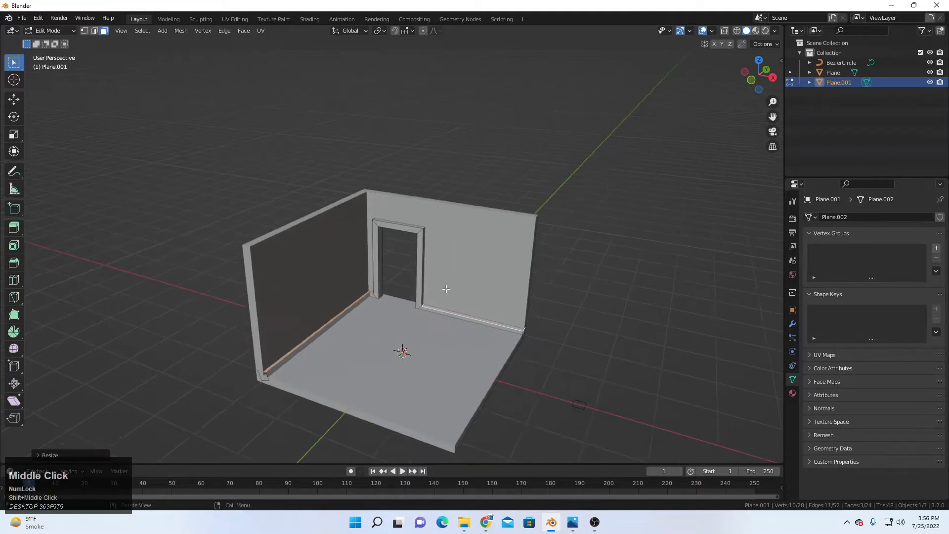
pyautogui.scroll(4, 447, 291)
pyautogui.click(456, 361)
pyautogui.keyDown('shift'); pyautogui.click(440, 355); pyautogui.keyUp('shift')
pyautogui.keyDown('shift'); pyautogui.click(421, 211); pyautogui.keyUp('shift')
pyautogui.keyDown('shift'); pyautogui.click(360, 267); pyautogui.keyUp('shift')
pyautogui.keyDown('shift'); pyautogui.click(355, 329); pyautogui.keyUp('shift')
pyautogui.press('s')
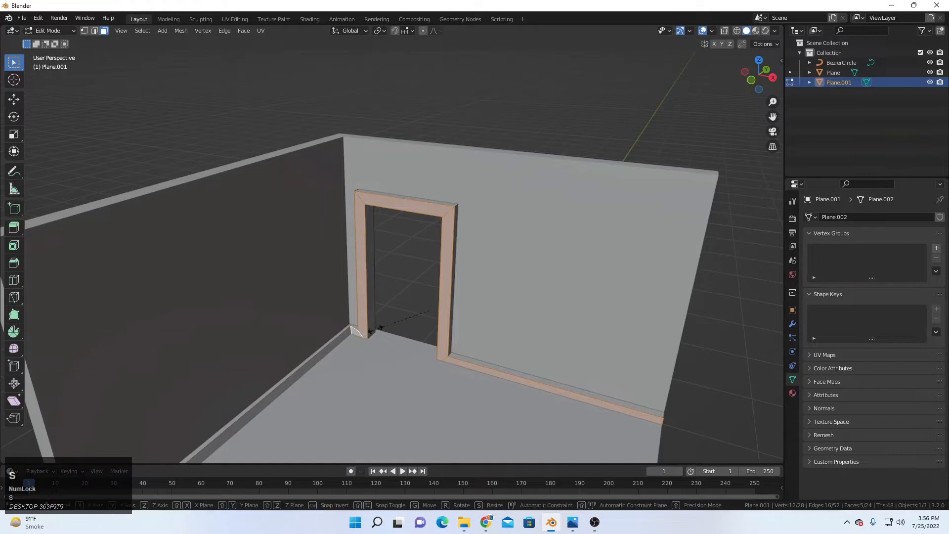
pyautogui.press('x')
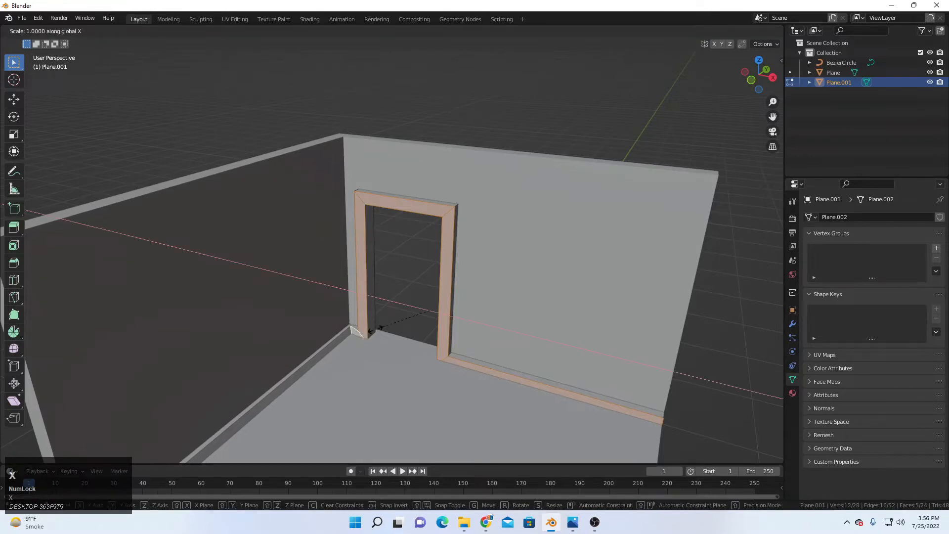
pyautogui.write('y0')
pyautogui.press('Return')
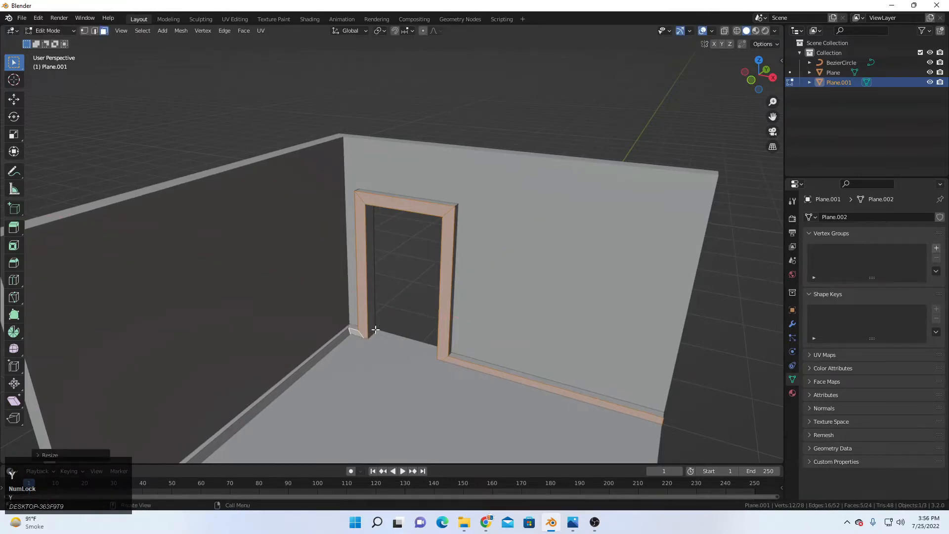
# Step: Try to flatten the side wall baseboard's room-side face along Y with a scale of 0, and undo it
pyautogui.scroll(-4, 262, 316)
pyautogui.keyDown('shift'); pyautogui.moveTo(261, 320); pyautogui.dragTo(284, 258, button='middle'); pyautogui.keyUp('shift')
pyautogui.scroll(4, 283, 258)
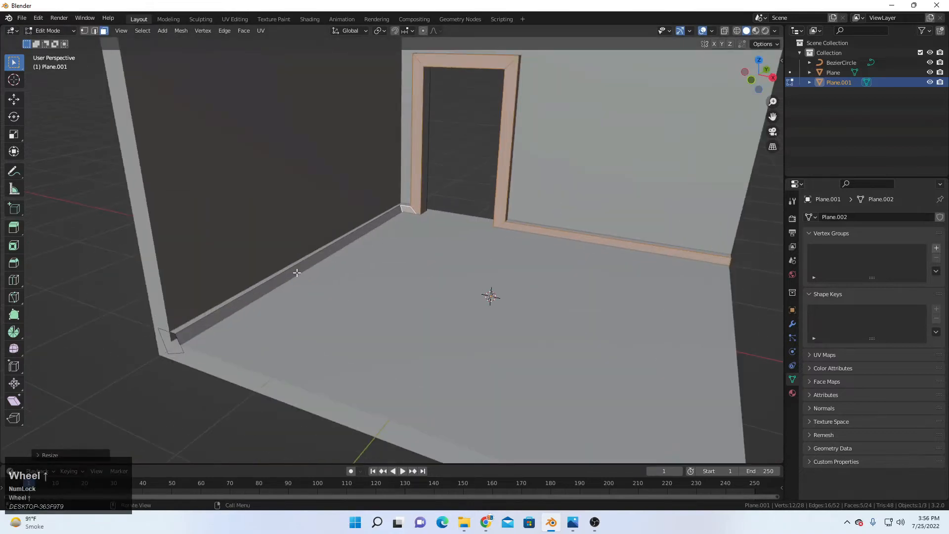
pyautogui.click(296, 272)
pyautogui.write('sy0')
pyautogui.press('Return')
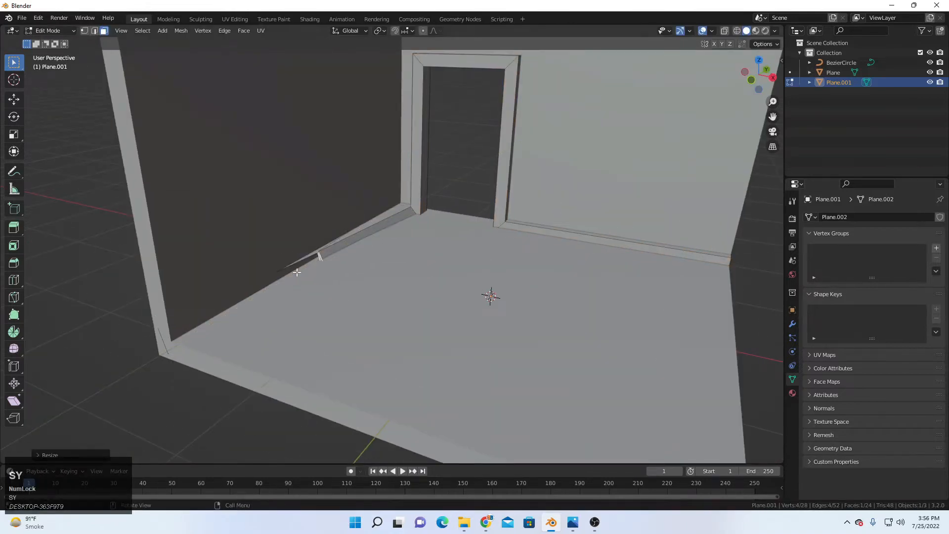
pyautogui.hotkey('ctrl', 'z')
# Step: Flatten the side wall baseboard's room-side face along X instead
pyautogui.press('s')
pyautogui.press('x')
pyautogui.press('Return')
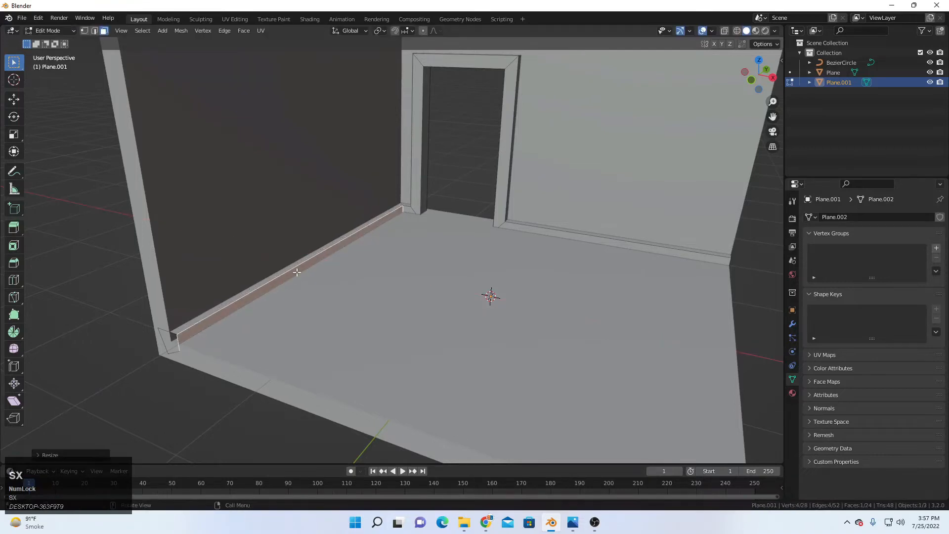
# Step: In wireframe view, flatten the side wall baseboard's wall-side face along X with a scale of 0, and return to solid shading
pyautogui.moveTo(307, 328)
pyautogui.mouseDown(button='middle')
pyautogui.moveTo(352, 286)
pyautogui.moveTo(336, 272)
pyautogui.moveTo(304, 324)
pyautogui.moveTo(294, 287)
pyautogui.moveTo(320, 244)
pyautogui.moveTo(349, 237)
pyautogui.mouseUp(button='middle')
pyautogui.press('z')
pyautogui.click(318, 284)
pyautogui.scroll(1, 305, 324)
pyautogui.click(295, 283)
pyautogui.scroll(1, 349, 236)
pyautogui.moveTo(424, 273); pyautogui.dragTo(388, 283, button='middle')
pyautogui.scroll(2, 388, 284)
pyautogui.press('s')
pyautogui.press('x')
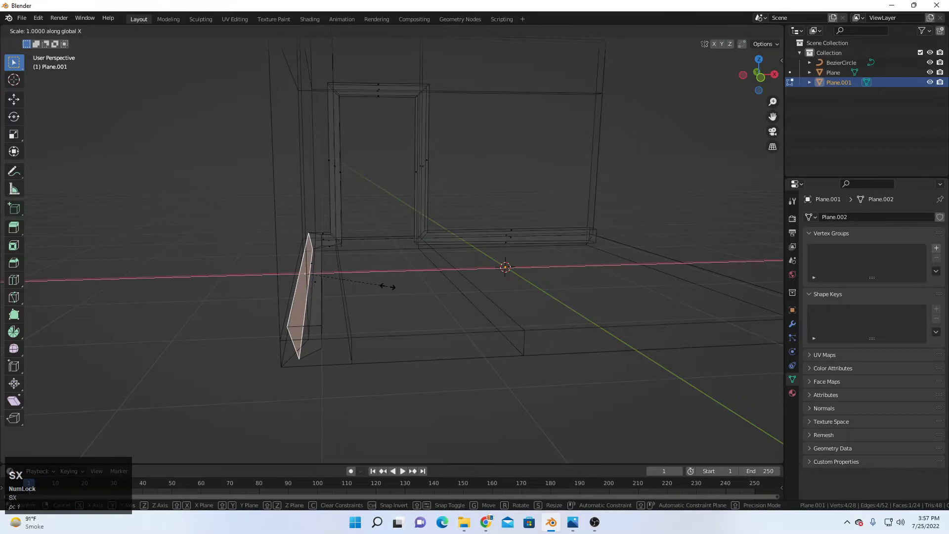
pyautogui.press('0')
pyautogui.press('Return')
pyautogui.press('z')
pyautogui.click(454, 287)
pyautogui.scroll(-4, 453, 288)
pyautogui.moveTo(452, 288); pyautogui.dragTo(376, 294, button='middle')
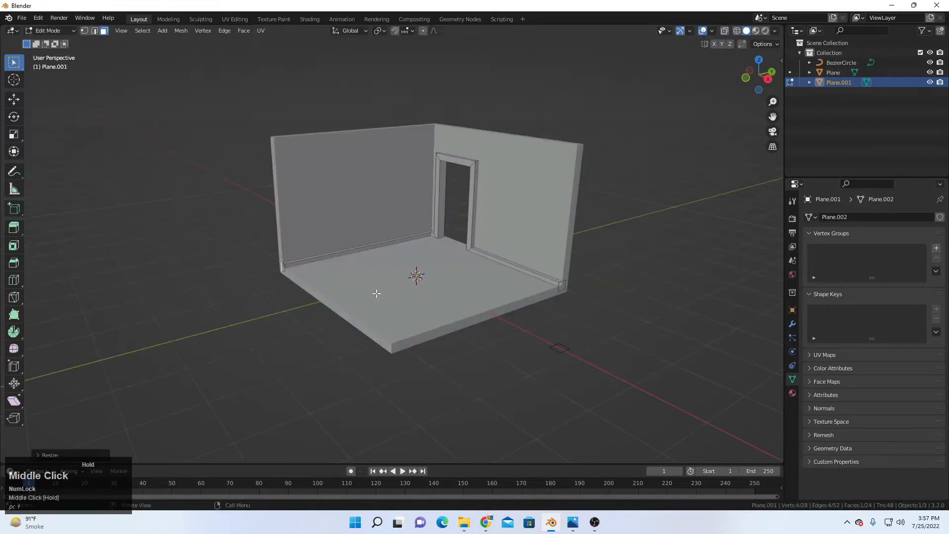
pyautogui.scroll(2, 376, 293)
# Step: Return to Object Mode and move the whole trim slightly along Y into the back wall
pyautogui.click(594, 522)
pyautogui.scroll(-5, 364, 120)
pyautogui.moveTo(483, 222); pyautogui.dragTo(468, 201, button='middle')
pyautogui.scroll(2, 468, 201)
pyautogui.click(67, 33)
pyautogui.click(72, 42)
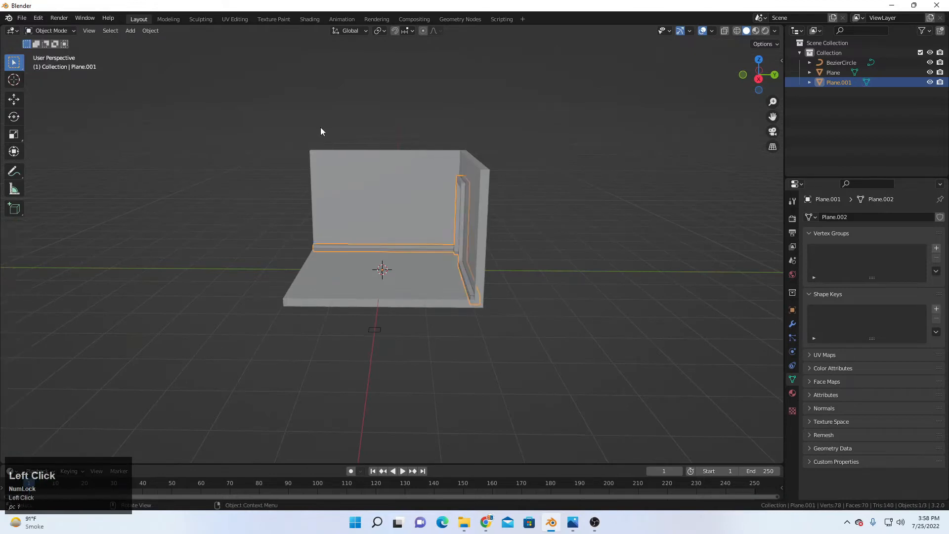
pyautogui.moveTo(320, 126); pyautogui.dragTo(416, 204, button='middle')
pyautogui.click(540, 178)
pyautogui.scroll(4, 509, 203)
pyautogui.moveTo(509, 202); pyautogui.dragTo(487, 189, button='middle')
pyautogui.click(508, 153)
pyautogui.keyDown('shift'); pyautogui.scroll(2, 445, 163); pyautogui.keyUp('shift')
pyautogui.scroll(2, 408, 168)
pyautogui.press('g')
pyautogui.press('y')
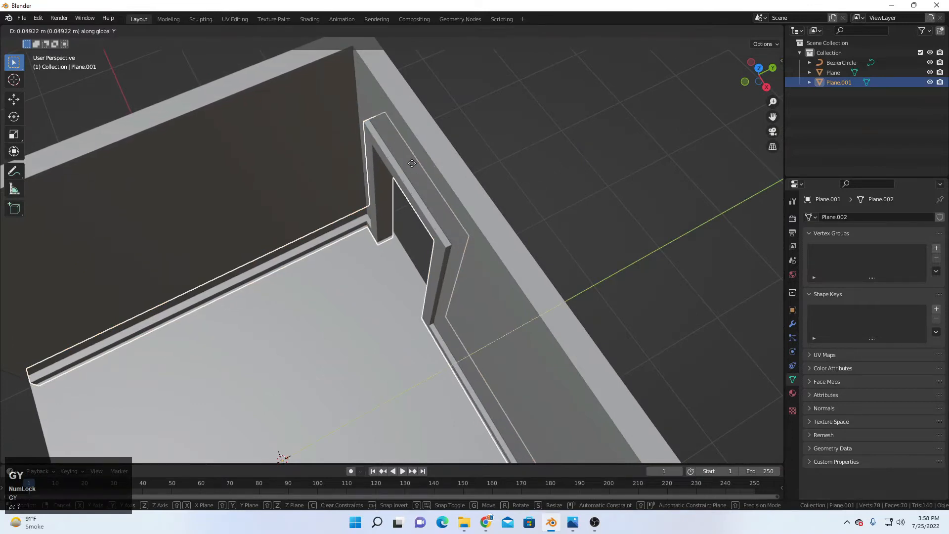
pyautogui.click(402, 166)
pyautogui.moveTo(402, 166); pyautogui.dragTo(398, 191, button='middle')
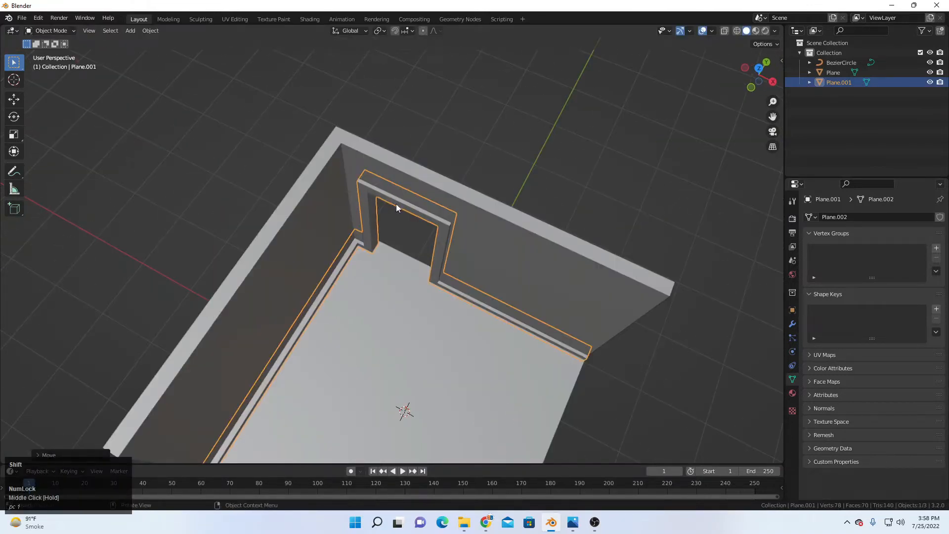
pyautogui.press('g')
pyautogui.press('x')
pyautogui.rightClick(380, 277)
# Step: In Edit Mode, move the side wall baseboard's room-side face slightly along X toward the wall, and return to Object Mode
pyautogui.moveTo(381, 276); pyautogui.dragTo(423, 165, button='middle')
pyautogui.press('Tab')
pyautogui.click(454, 231)
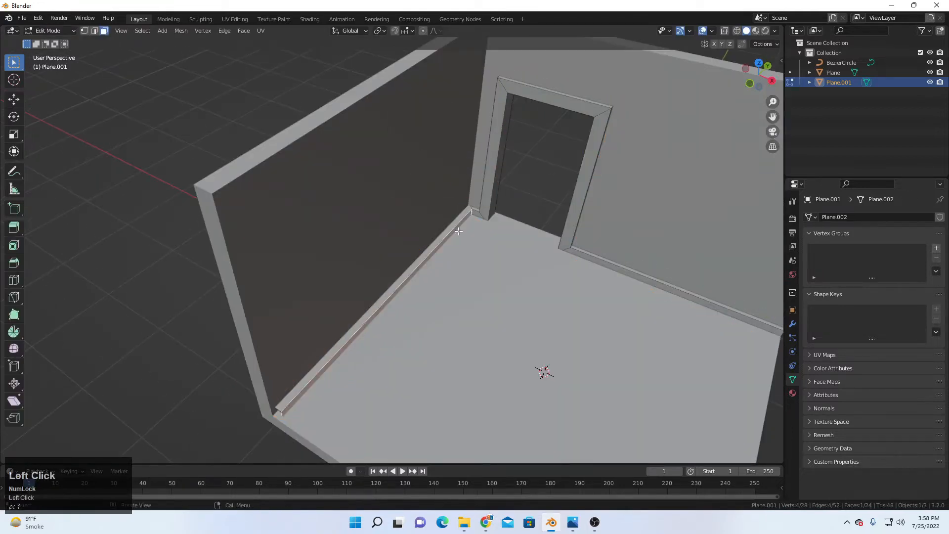
pyautogui.press('g')
pyautogui.press('y')
pyautogui.press('x')
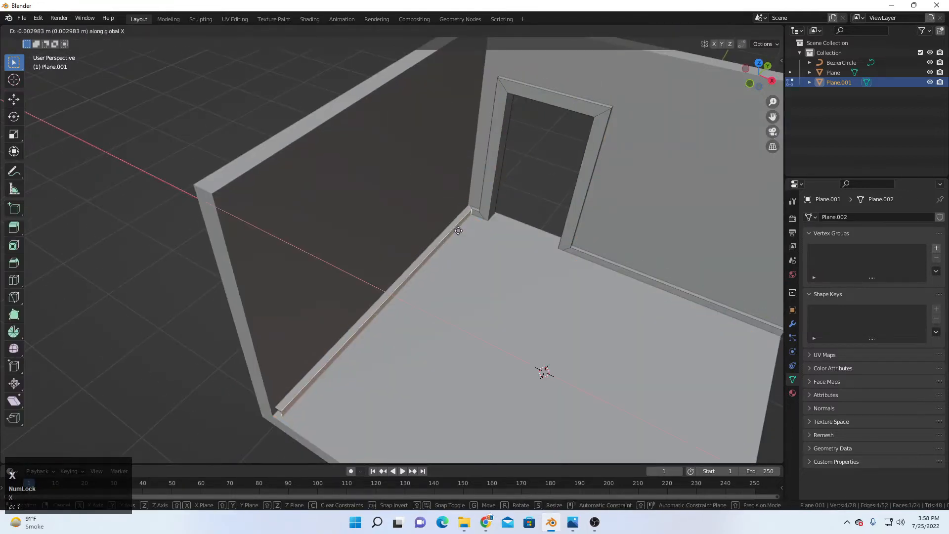
pyautogui.click(457, 230)
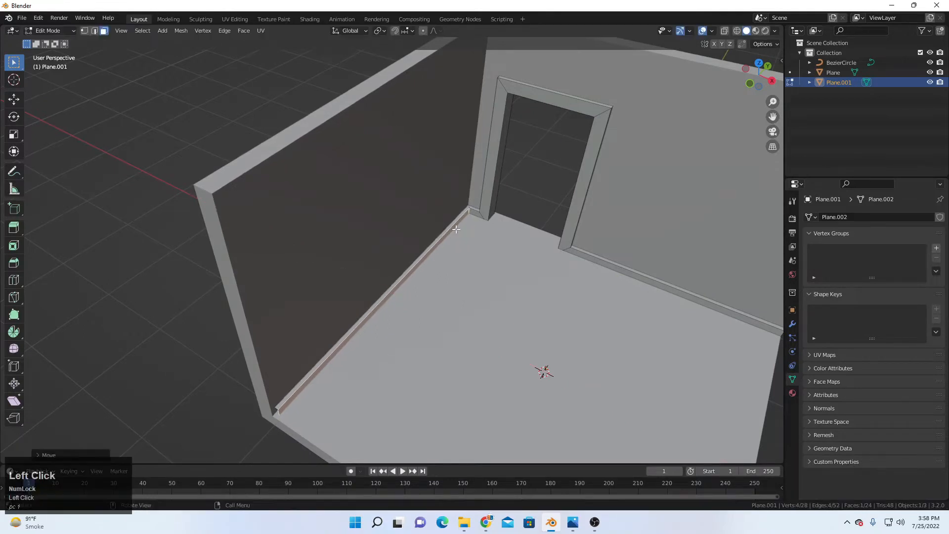
pyautogui.press('Tab')
pyautogui.scroll(-5, 477, 206)
pyautogui.moveTo(477, 206); pyautogui.dragTo(449, 195, button='middle')
pyautogui.click(527, 157)
pyautogui.scroll(5, 514, 173)
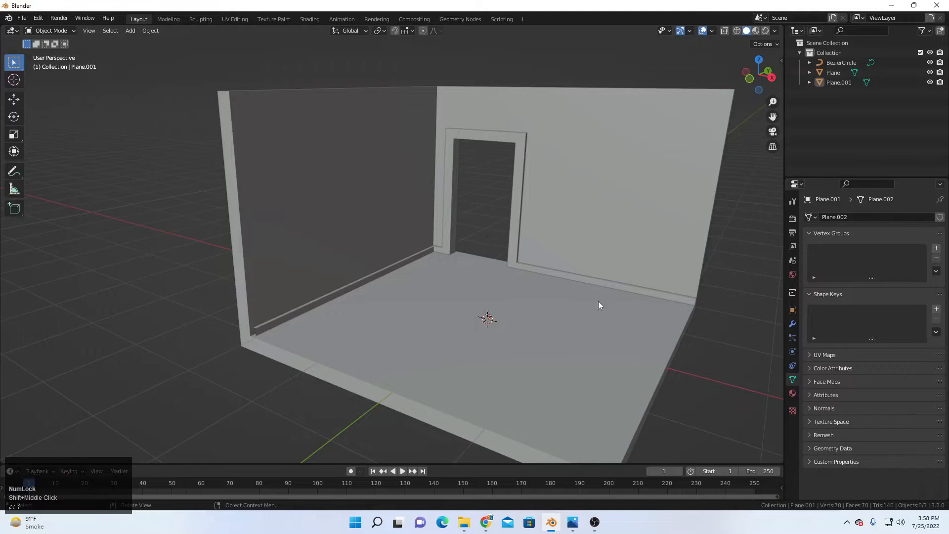
# Step: Enter Edit Mode on the room's wall and floor mesh and add a horizontal loop cut just below the walls' top edge
pyautogui.click(573, 522)
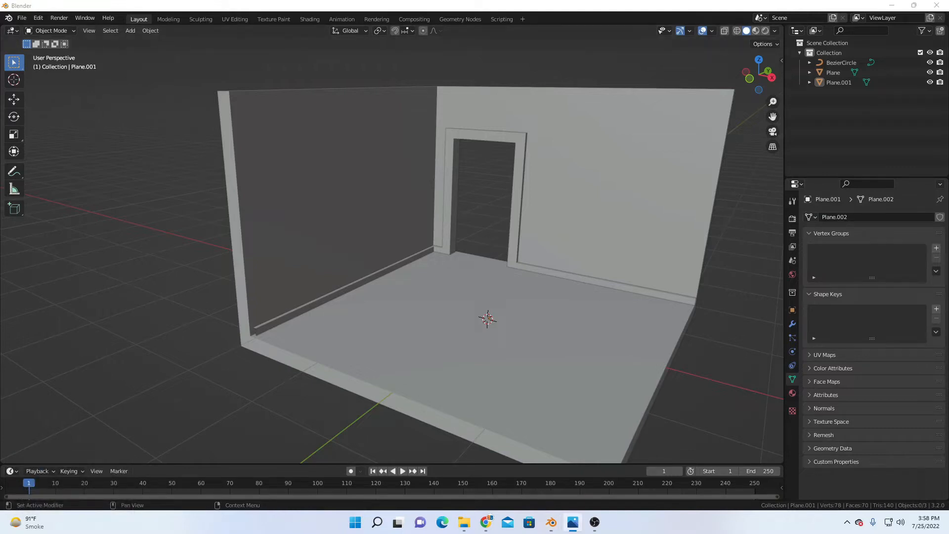
pyautogui.keyDown('shift'); pyautogui.scroll(1, 520, 271); pyautogui.keyUp('shift')
pyautogui.moveTo(511, 223); pyautogui.dragTo(556, 168, button='middle')
pyautogui.scroll(1, 556, 168)
pyautogui.click(557, 165)
pyautogui.scroll(-3, 532, 165)
pyautogui.press('Tab')
pyautogui.click(358, 210)
pyautogui.moveTo(394, 211)
pyautogui.mouseDown(button='middle')
pyautogui.moveTo(383, 173)
pyautogui.moveTo(390, 204)
pyautogui.mouseUp(button='middle')
pyautogui.hotkey('ctrl', 'r')
pyautogui.click(265, 183)
pyautogui.click(262, 181)
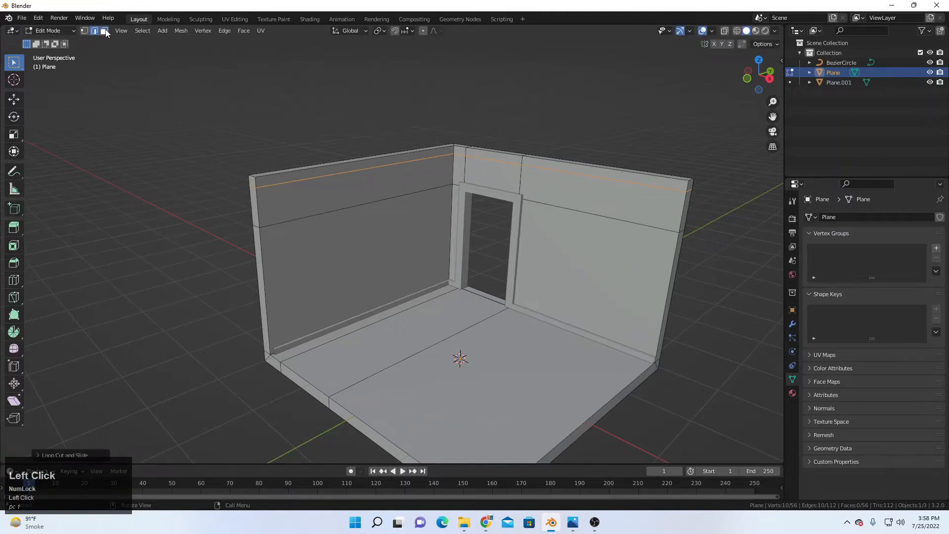
# Step: Select the upper inner face strip along both walls, extrude it, and fatten it inward by about 0.14 m as crown moulding
pyautogui.click(104, 31)
pyautogui.click(447, 151)
pyautogui.keyDown('ctrl'); pyautogui.click(517, 160); pyautogui.keyUp('ctrl')
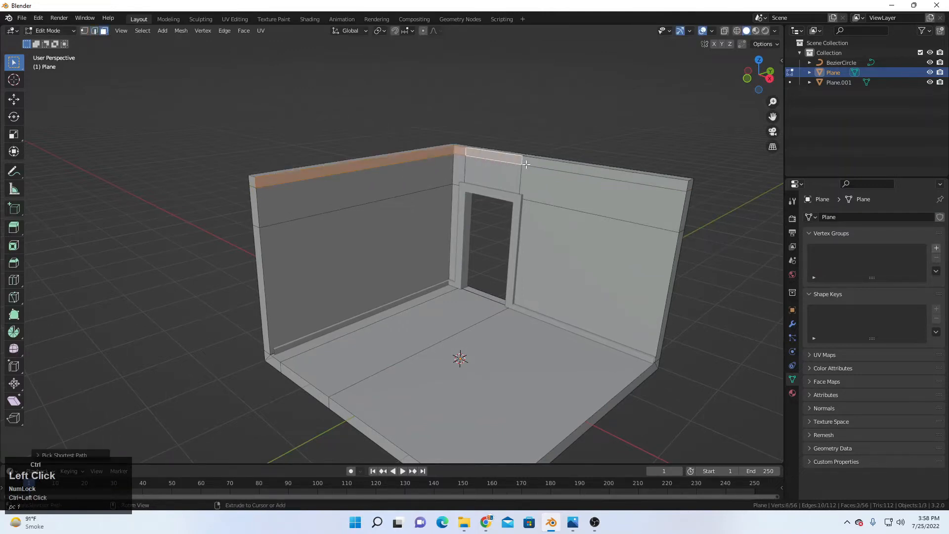
pyautogui.keyDown('ctrl'); pyautogui.click(526, 164); pyautogui.keyUp('ctrl')
pyautogui.keyDown('shift'); pyautogui.click(541, 162); pyautogui.keyUp('shift')
pyautogui.keyDown('shift'); pyautogui.click(541, 162); pyautogui.keyUp('shift')
pyautogui.moveTo(541, 162); pyautogui.dragTo(482, 222, button='middle')
pyautogui.scroll(1, 483, 223)
pyautogui.press('e')
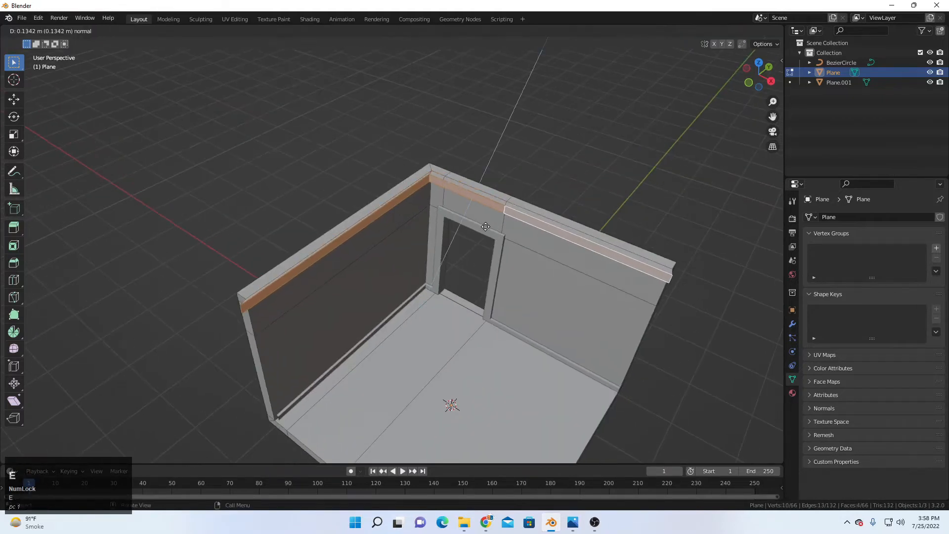
pyautogui.click(484, 222)
pyautogui.hotkey('alt', 's')
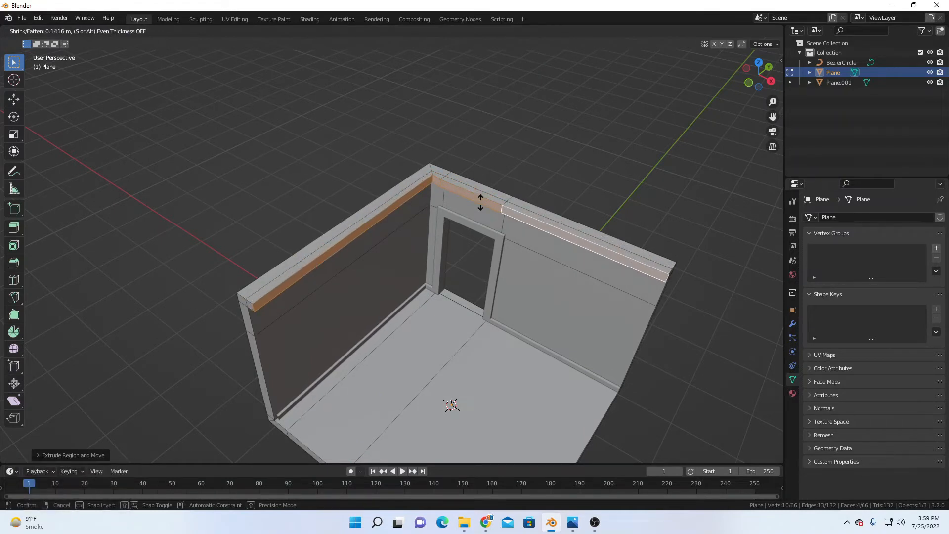
pyautogui.click(480, 202)
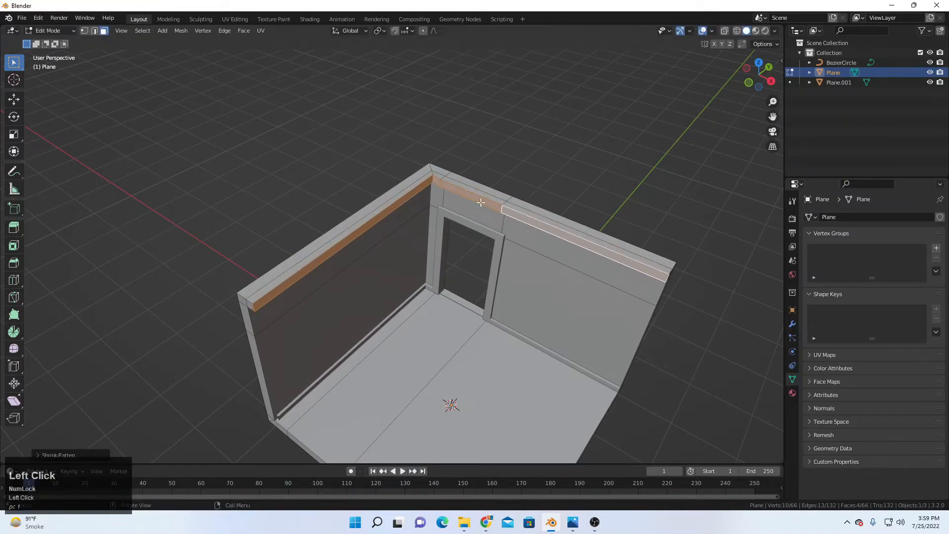
# Step: Scale the back wall moulding's front faces along Y by a factor of 2
pyautogui.click(432, 182)
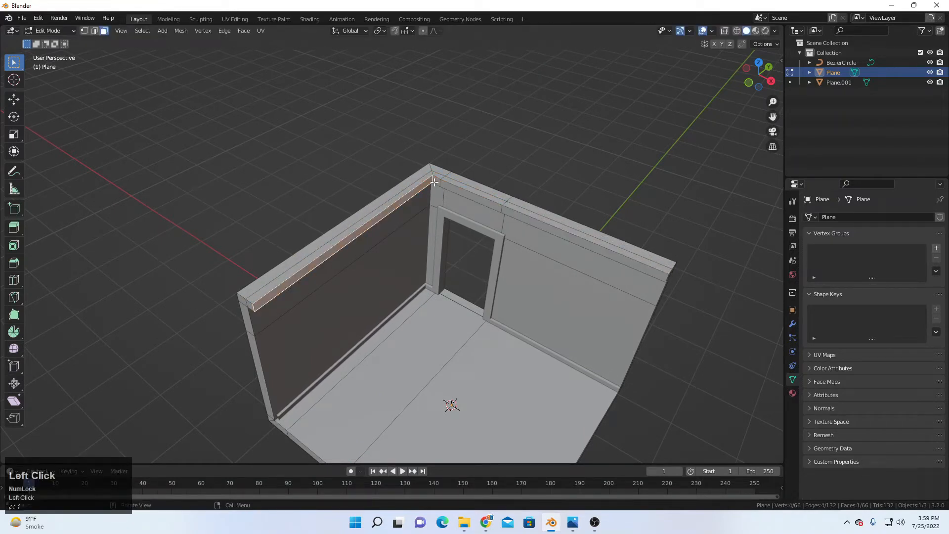
pyautogui.keyDown('shift'); pyautogui.click(496, 210); pyautogui.keyUp('shift')
pyautogui.keyDown('shift'); pyautogui.click(561, 227); pyautogui.keyUp('shift')
pyautogui.write('sy2')
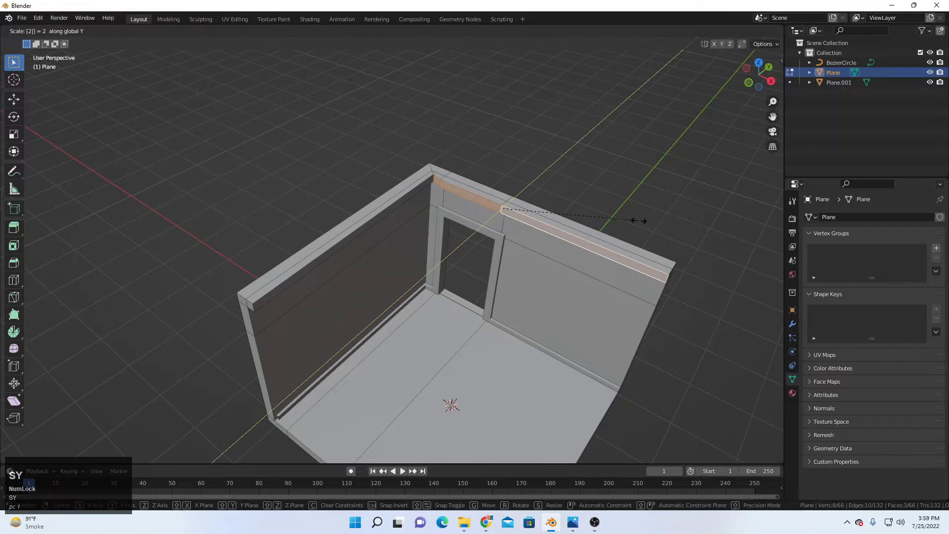
pyautogui.press('Return')
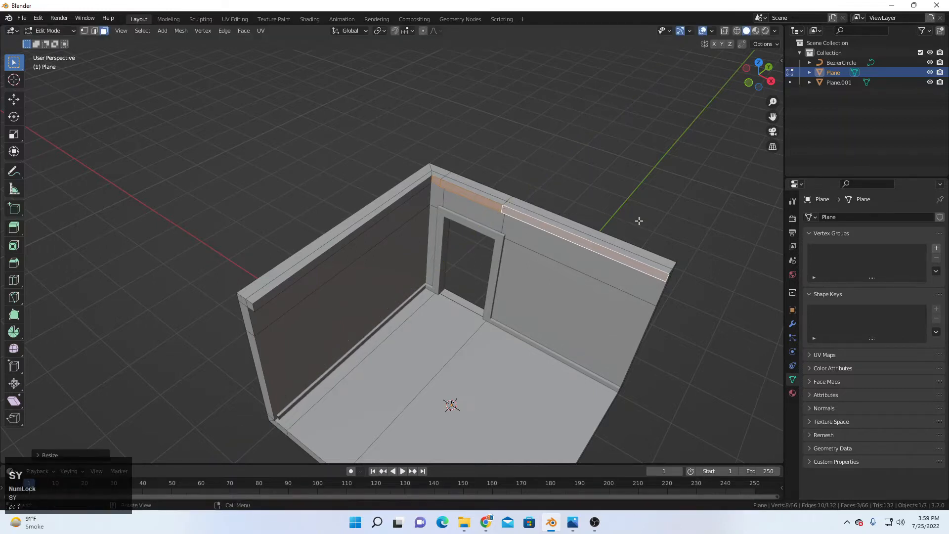
# Step: Flatten the side wall moulding's front face along X with a scale of 0
pyautogui.click(373, 211)
pyautogui.write('sy')
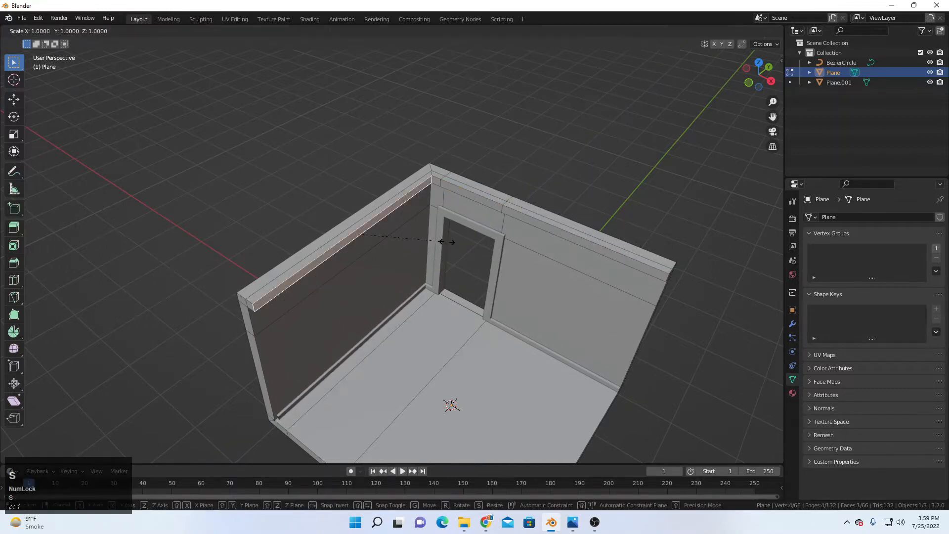
pyautogui.write('x0')
pyautogui.press('Return')
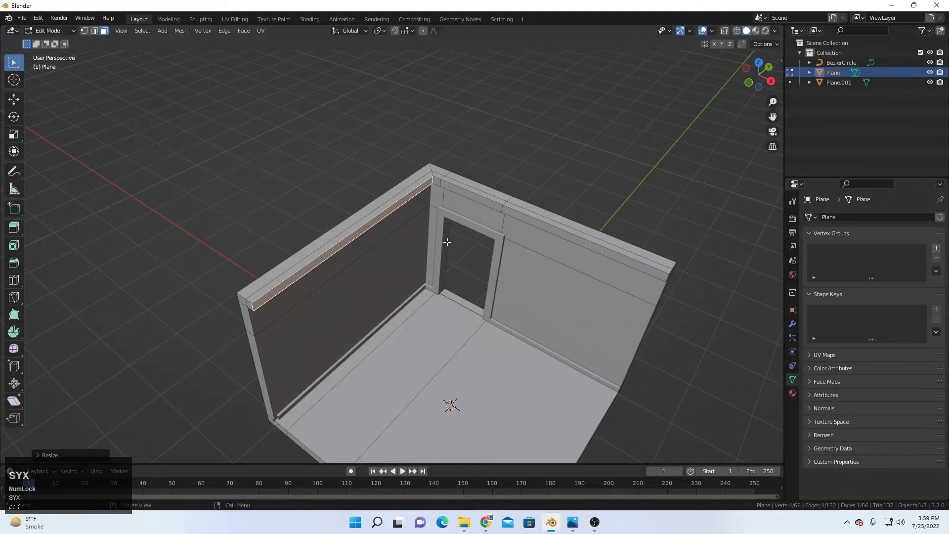
# Step: Select the three front faces of the back wall's crown moulding and move them about 0.04 m into the room along Y
pyautogui.hotkey('ctrl', 'Tab')
pyautogui.click(396, 241)
pyautogui.scroll(-3, 438, 269)
pyautogui.moveTo(437, 269); pyautogui.dragTo(445, 178, button='middle')
pyautogui.press('Tab')
pyautogui.scroll(3, 444, 178)
pyautogui.click(444, 170)
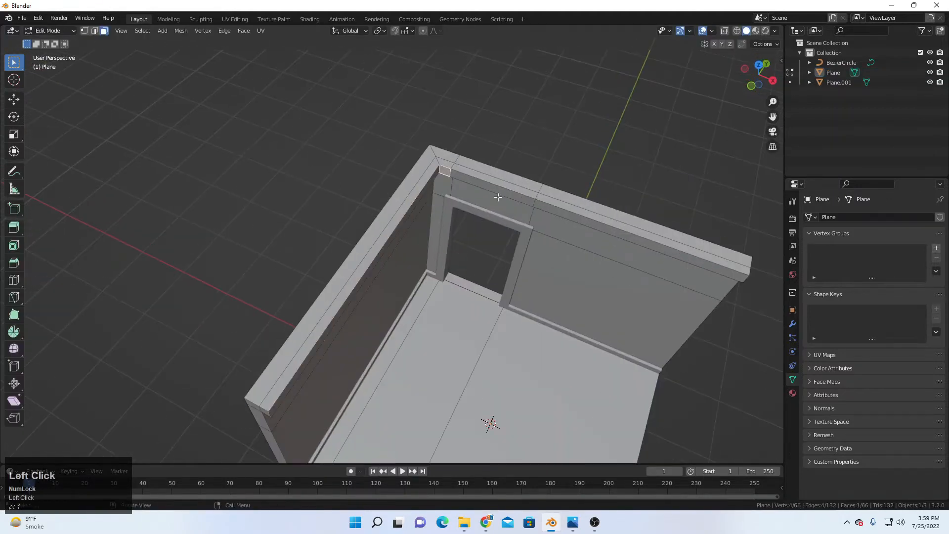
pyautogui.keyDown('shift'); pyautogui.click(624, 232); pyautogui.keyUp('shift')
pyautogui.keyDown('shift'); pyautogui.click(533, 203); pyautogui.keyUp('shift')
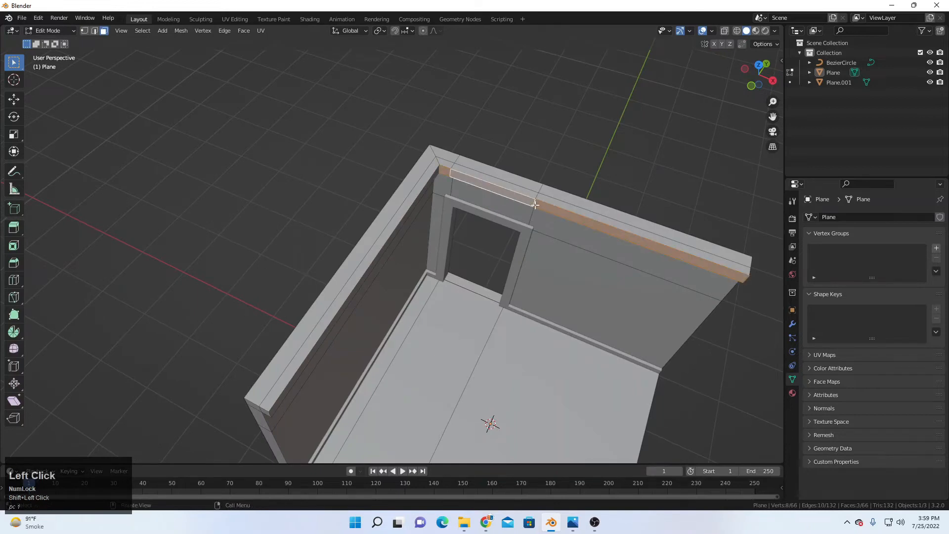
pyautogui.press('g')
pyautogui.press('y')
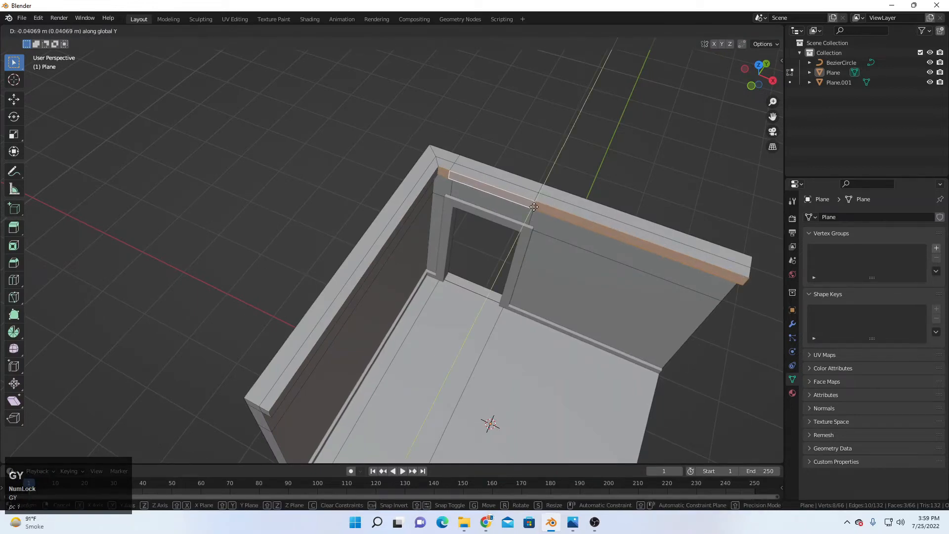
pyautogui.click(534, 208)
# Step: Move the front face of the side wall's crown moulding slightly along X and return to Object Mode
pyautogui.click(426, 187)
pyautogui.press('g')
pyautogui.press('x')
pyautogui.click(432, 194)
pyautogui.press('Tab')
pyautogui.scroll(-8, 483, 221)
pyautogui.scroll(6, 491, 260)
pyautogui.moveTo(487, 300); pyautogui.dragTo(464, 192, button='middle')
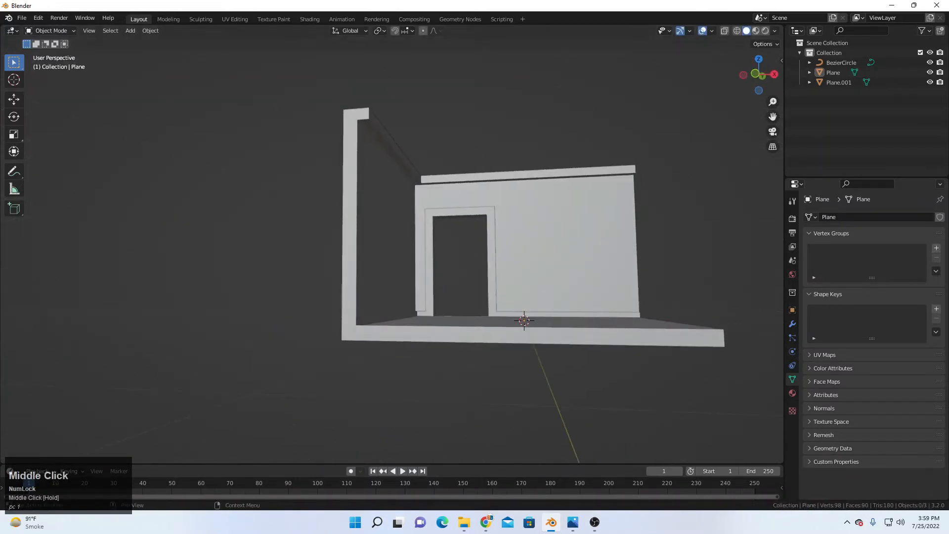
pyautogui.click(595, 522)
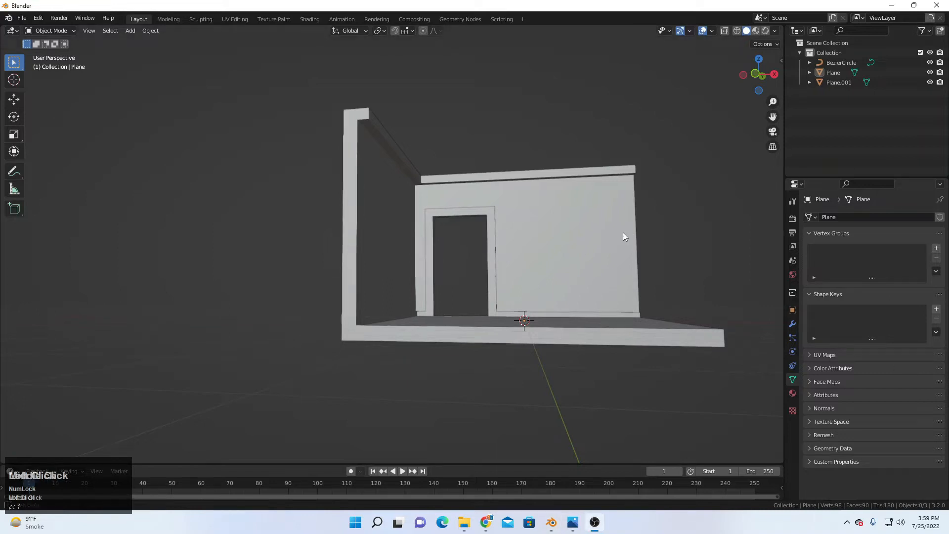
pyautogui.moveTo(623, 232); pyautogui.dragTo(598, 246, button='middle')
pyautogui.scroll(1, 599, 246)
pyautogui.click(581, 252)
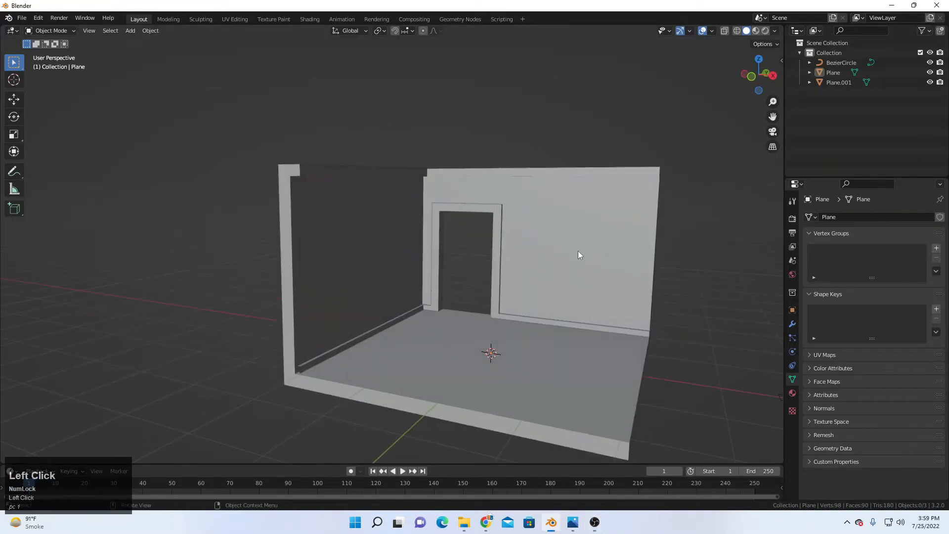
pyautogui.click(573, 522)
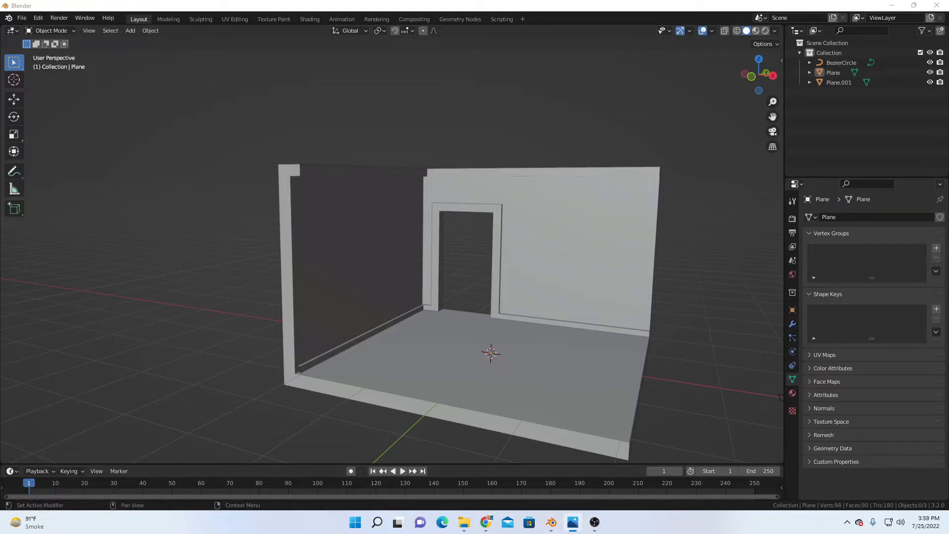
# Step: Enter Edit Mode on the room mesh and add two closely spaced horizontal loop cuts low on the back wall beside the door
pyautogui.click(448, 213)
pyautogui.moveTo(447, 214); pyautogui.dragTo(528, 214, button='middle')
pyautogui.scroll(4, 485, 253)
pyautogui.press('Tab')
pyautogui.hotkey('ctrl', 'r')
pyautogui.click(561, 202)
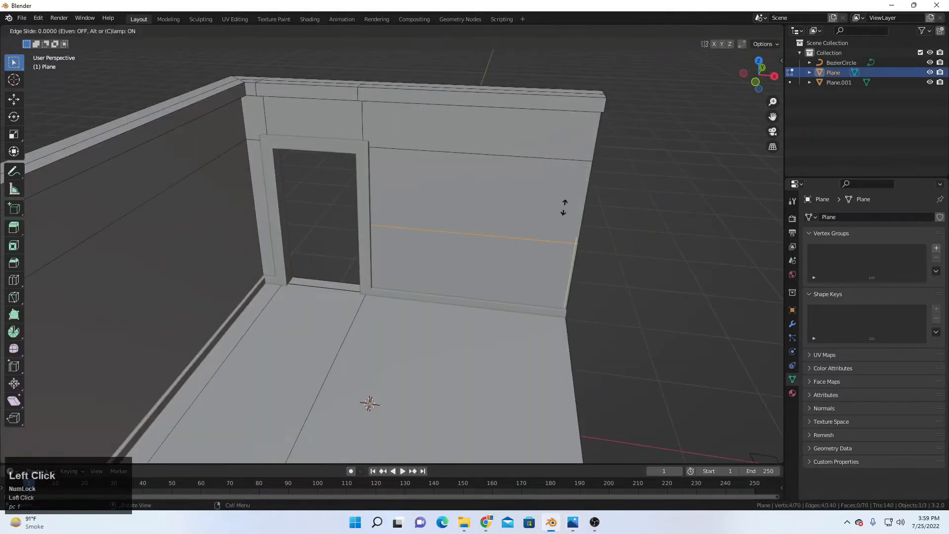
pyautogui.click(563, 218)
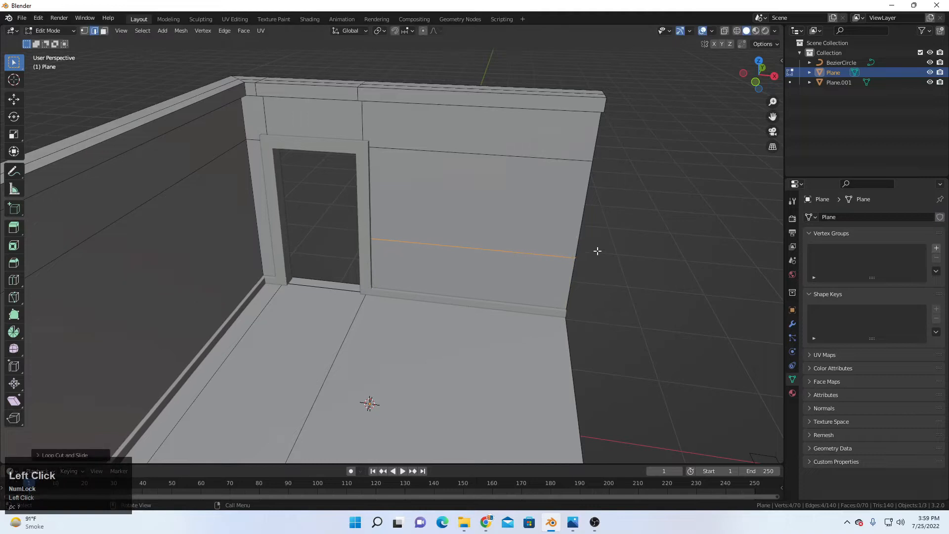
pyautogui.keyDown('shift'); pyautogui.scroll(5, 567, 282); pyautogui.keyUp('shift')
pyautogui.click(566, 282)
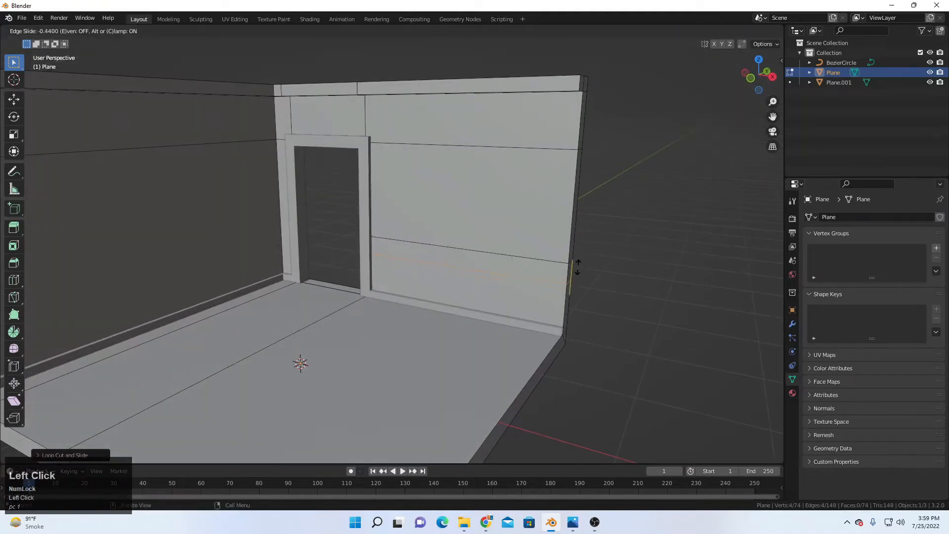
pyautogui.click(577, 257)
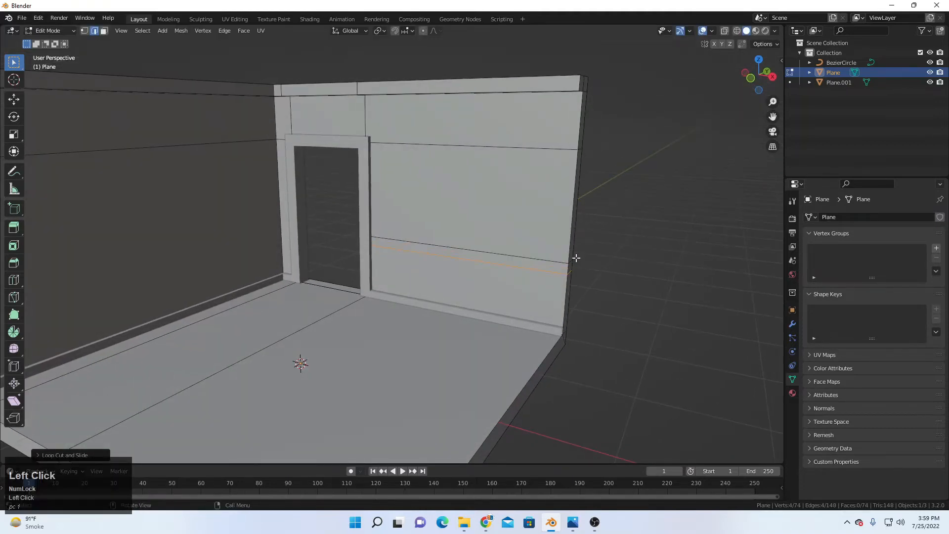
# Step: Add two vertical loop cuts through the back wall, one near the door and one near the wall's outer end
pyautogui.scroll(1, 270, 158)
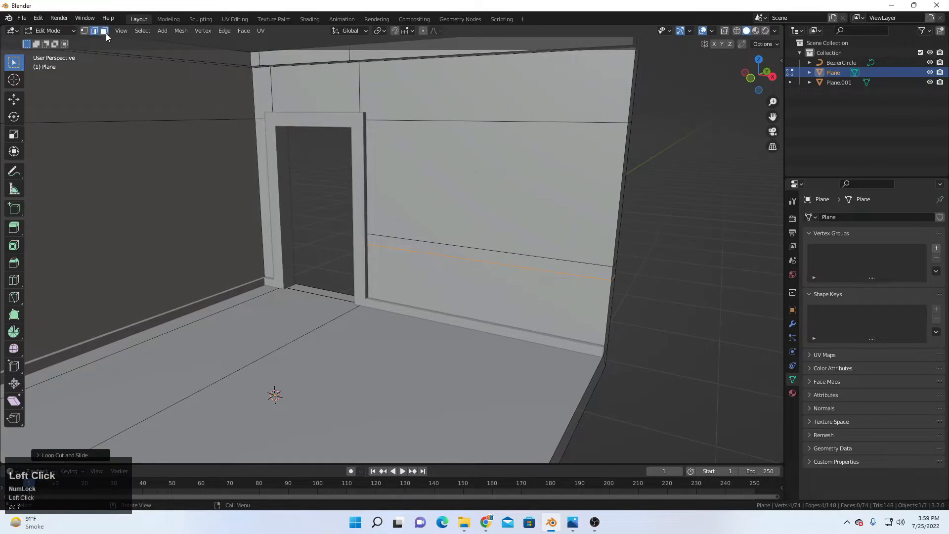
pyautogui.click(565, 262)
pyautogui.scroll(5, 519, 297)
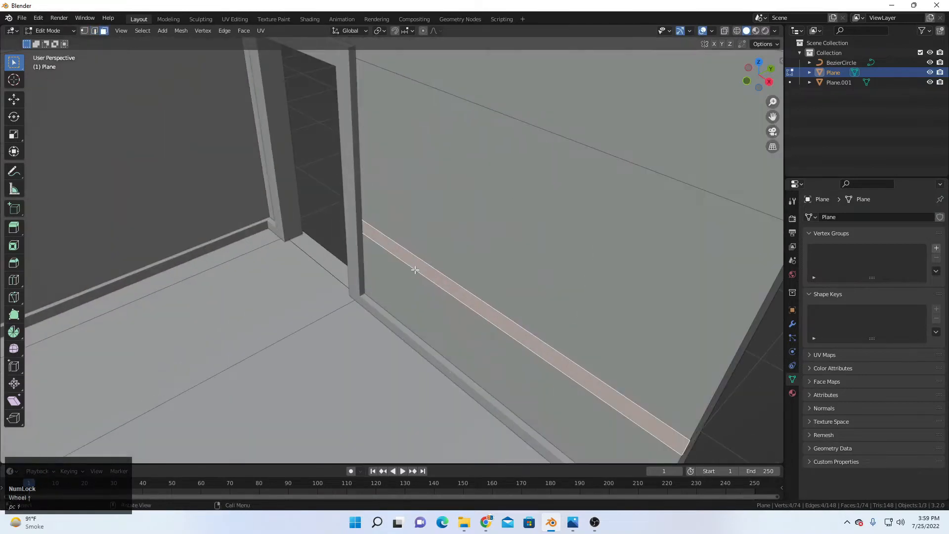
pyautogui.scroll(-5, 415, 270)
pyautogui.hotkey('ctrl', 'r')
pyautogui.click(366, 121)
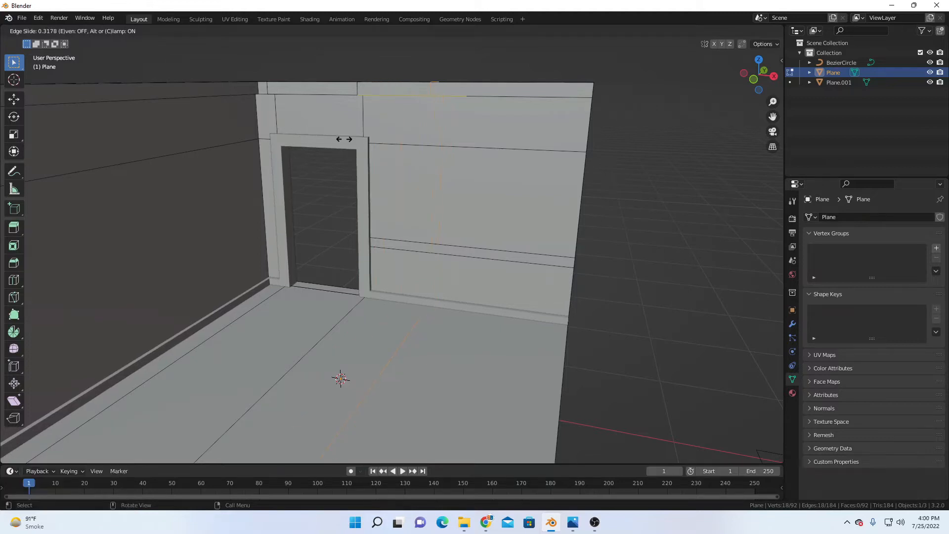
pyautogui.click(324, 139)
pyautogui.hotkey('ctrl', 'r')
pyautogui.click(498, 69)
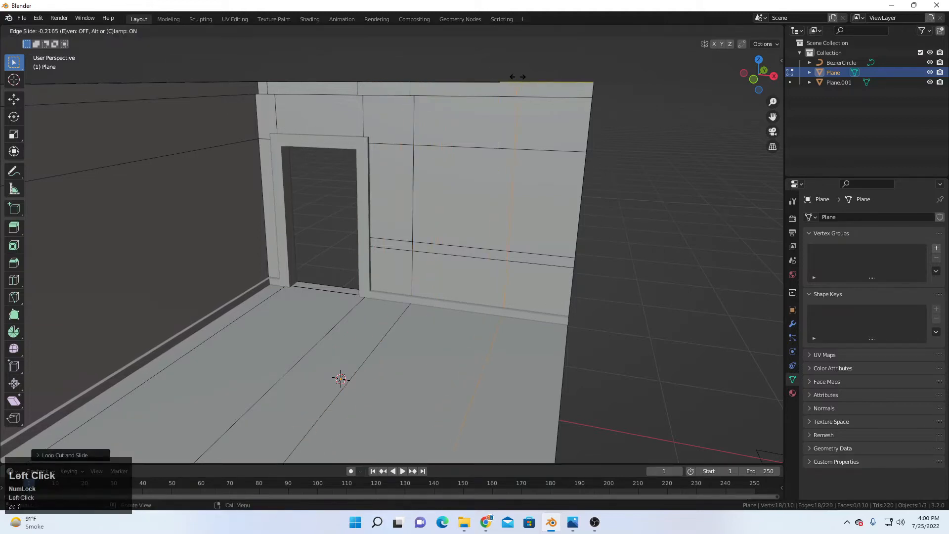
pyautogui.click(525, 79)
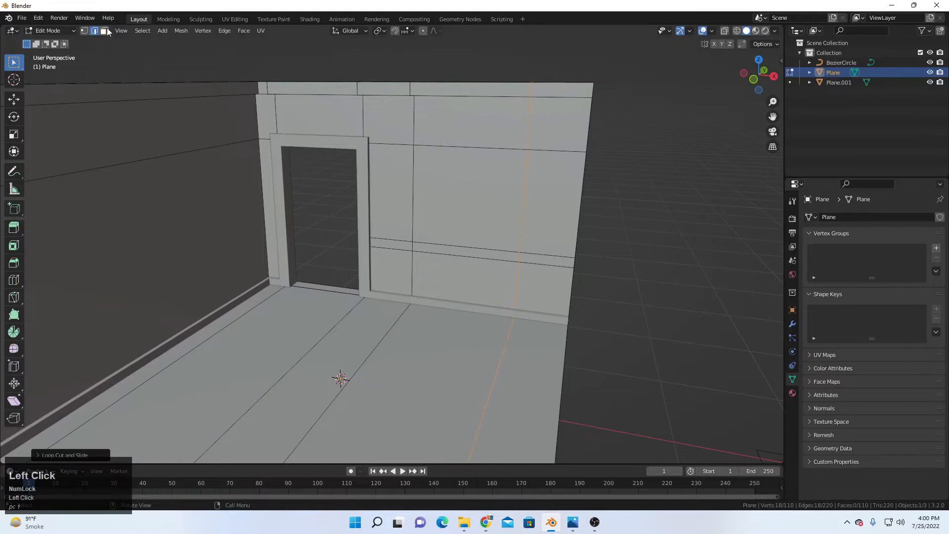
# Step: Select the narrow wall face between the vertical cuts, extrude it about 0.04 m, and extrude it again to form a shelf
pyautogui.click(104, 31)
pyautogui.scroll(8, 503, 264)
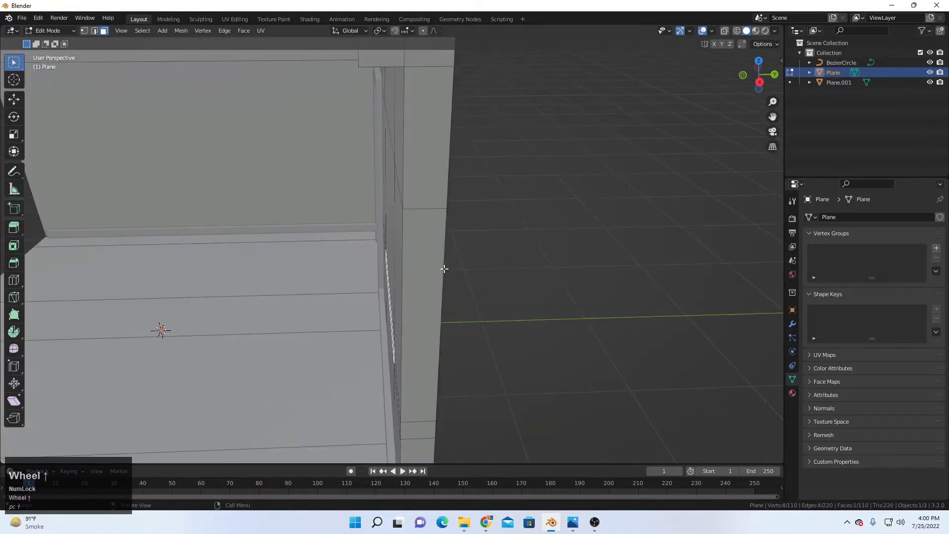
pyautogui.click(430, 268)
pyautogui.press('e')
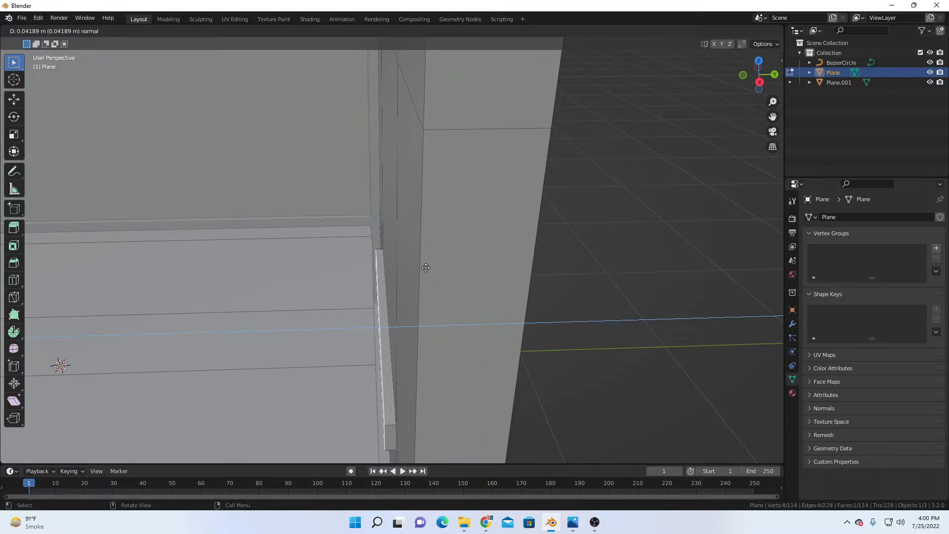
pyautogui.click(425, 267)
pyautogui.press('e')
pyautogui.click(379, 291)
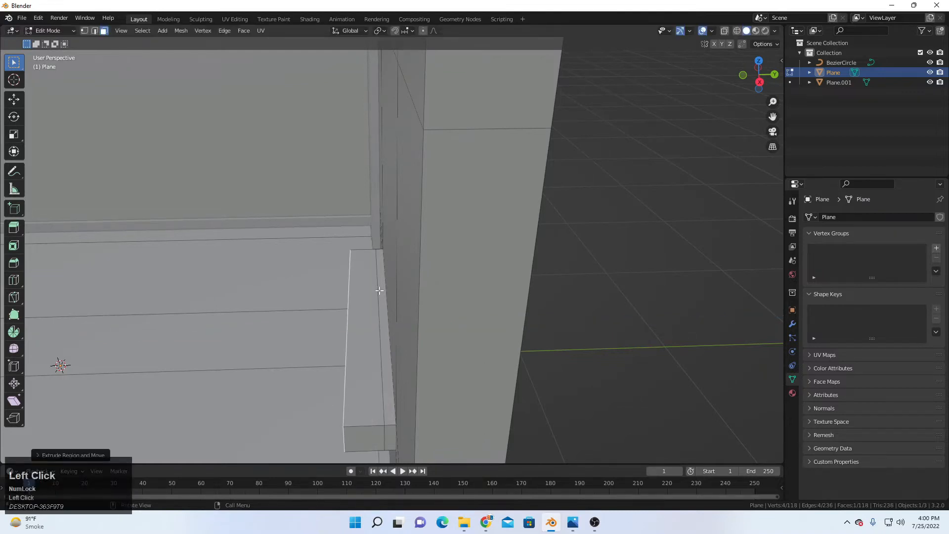
# Step: Extrude the narrow top face along the wall side of the shelf upward as a backboard, and leave Edit Mode
pyautogui.scroll(-3, 380, 291)
pyautogui.moveTo(380, 291); pyautogui.dragTo(491, 285, button='middle')
pyautogui.click(454, 271)
pyautogui.press('e')
pyautogui.click(453, 229)
pyautogui.scroll(-3, 453, 229)
pyautogui.press('Tab')
pyautogui.scroll(-4, 433, 252)
pyautogui.scroll(5, 458, 257)
# Step: Re-enter Edit Mode and move the shelf's front face along Y to adjust its depth
pyautogui.press('Tab')
pyautogui.click(509, 263)
pyautogui.scroll(2, 466, 245)
pyautogui.click(467, 265)
pyautogui.press('g')
pyautogui.press('y')
pyautogui.click(463, 274)
pyautogui.scroll(-5, 463, 273)
pyautogui.scroll(4, 468, 282)
pyautogui.scroll(-4, 487, 290)
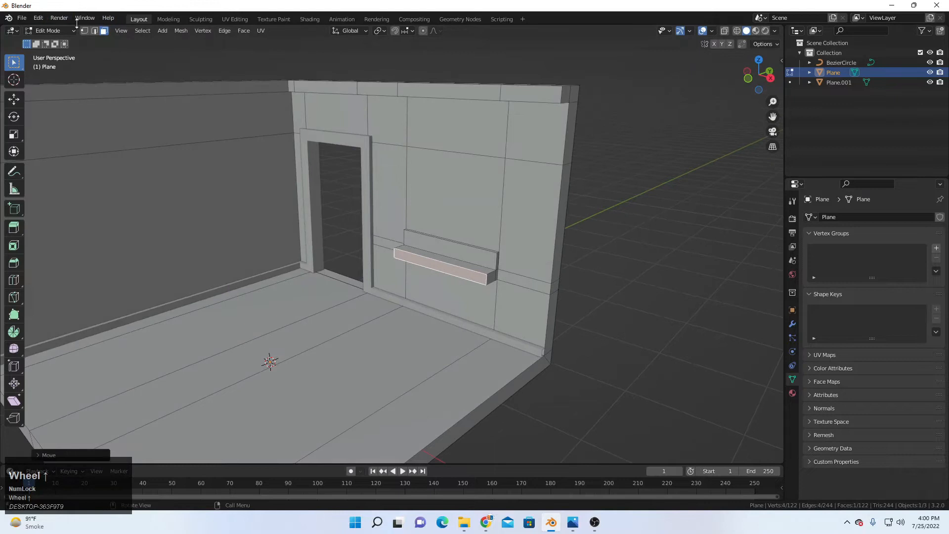
pyautogui.click(94, 31)
pyautogui.keyDown('alt'); pyautogui.click(521, 284); pyautogui.keyUp('alt')
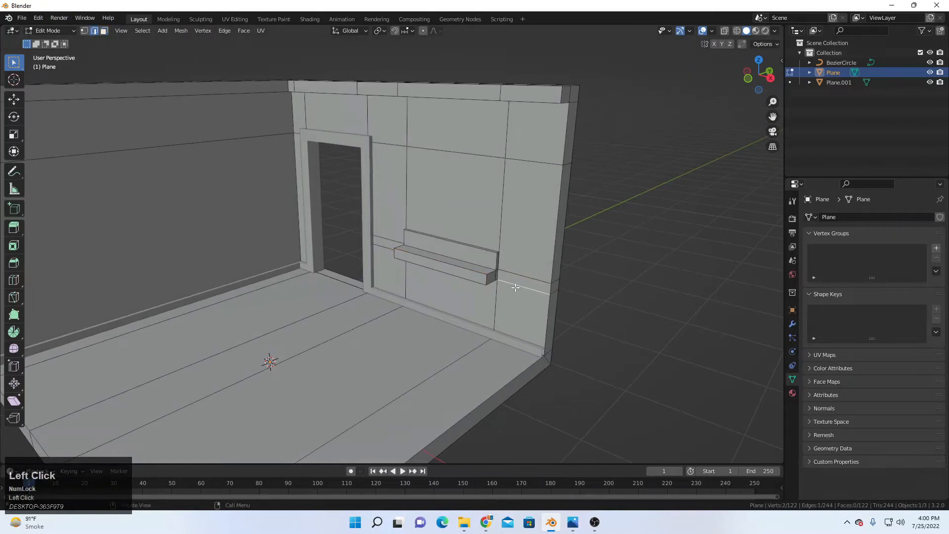
pyautogui.scroll(-1, 477, 271)
pyautogui.moveTo(477, 272); pyautogui.dragTo(484, 239, button='middle')
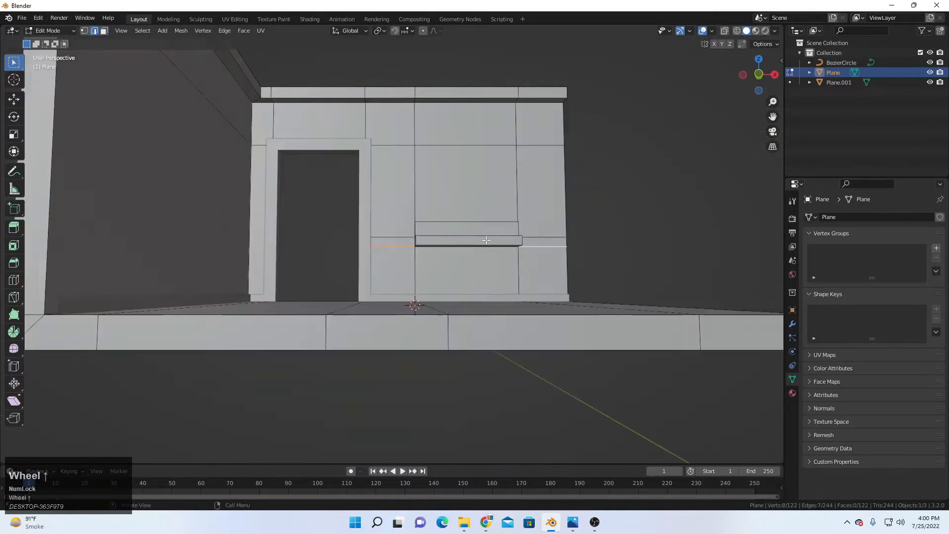
pyautogui.scroll(3, 485, 239)
pyautogui.click(104, 30)
pyautogui.scroll(3, 506, 242)
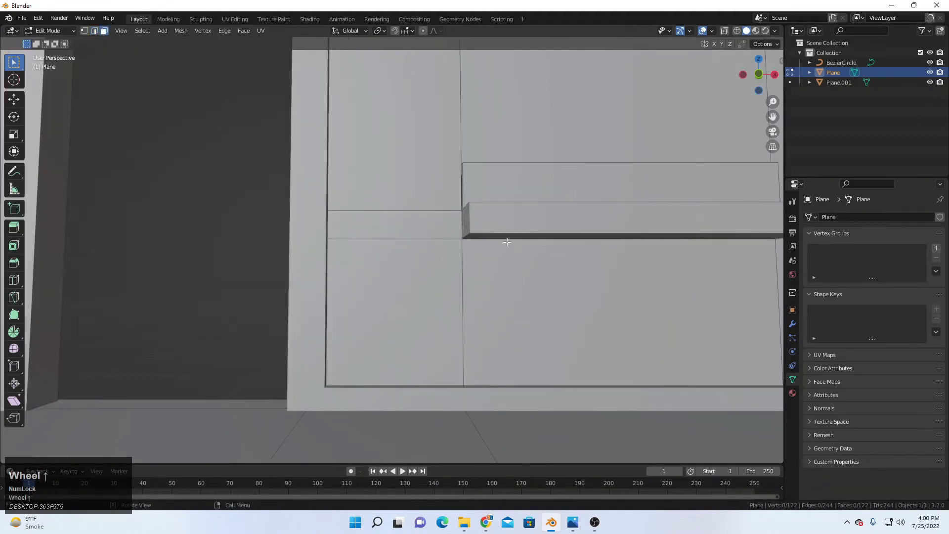
pyautogui.hotkey('ctrl', 'z')
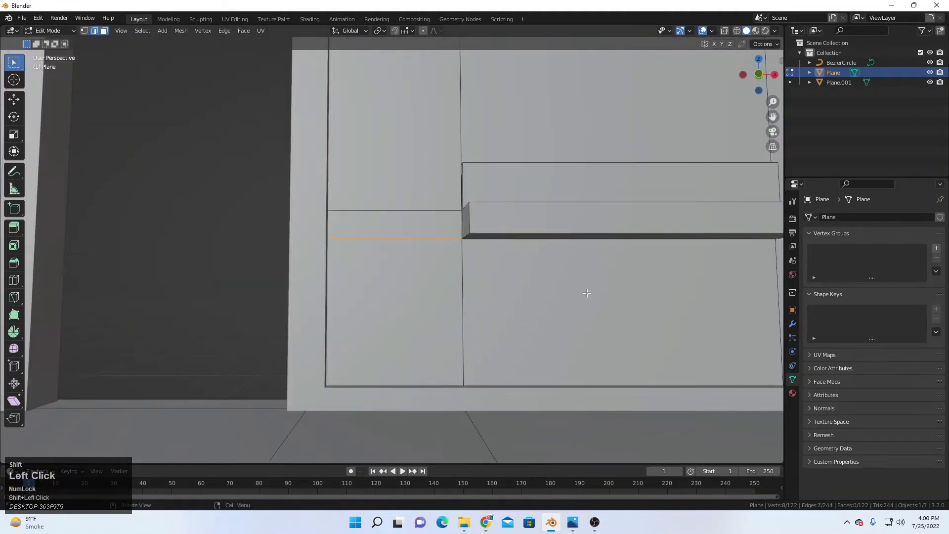
pyautogui.moveTo(587, 293); pyautogui.dragTo(546, 220, button='middle')
pyautogui.keyDown('shift'); pyautogui.click(577, 227); pyautogui.keyUp('shift')
pyautogui.hotkey('ctrl', 'z')
pyautogui.moveTo(652, 222); pyautogui.dragTo(512, 234, button='middle')
pyautogui.keyDown('shift'); pyautogui.click(517, 236); pyautogui.keyUp('shift')
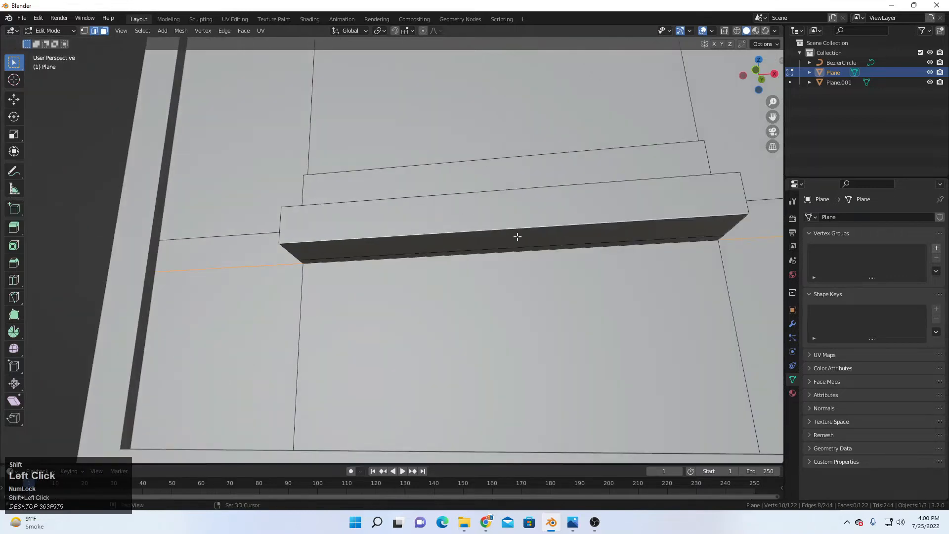
pyautogui.hotkey('ctrl', 'z')
# Step: Select the shelf's bottom faces with the adjoining wall edges, raise them about 0.05 m along Z, and return to Object Mode
pyautogui.click(103, 31)
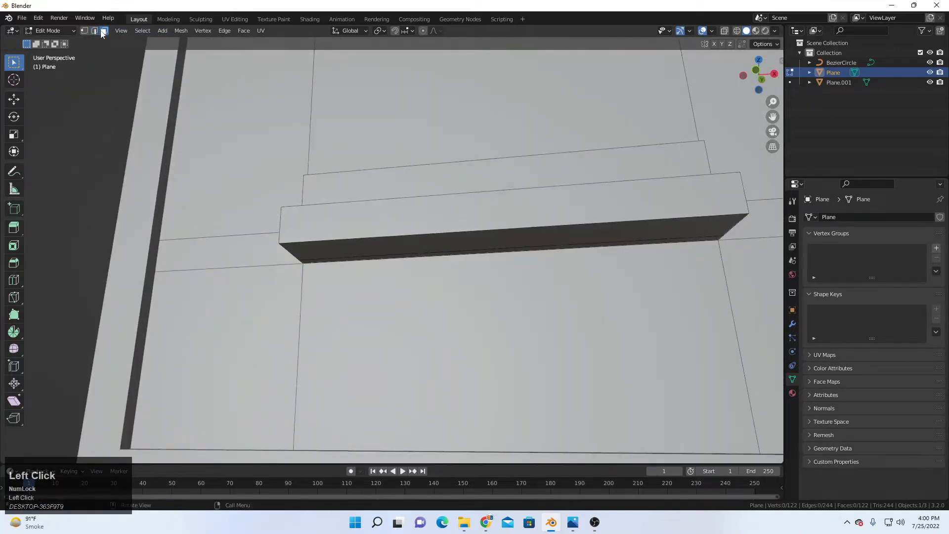
pyautogui.click(403, 247)
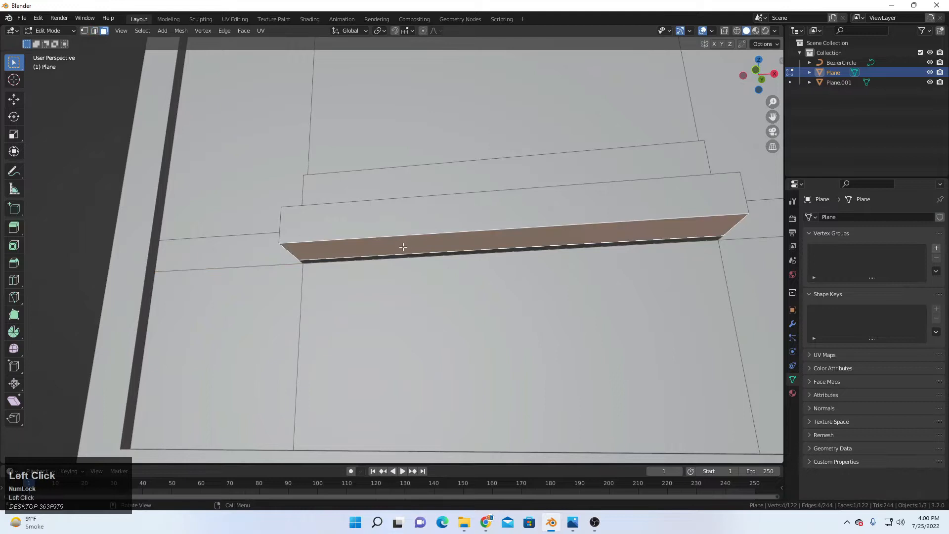
pyautogui.keyDown('shift'); pyautogui.click(375, 258); pyautogui.keyUp('shift')
pyautogui.click(94, 31)
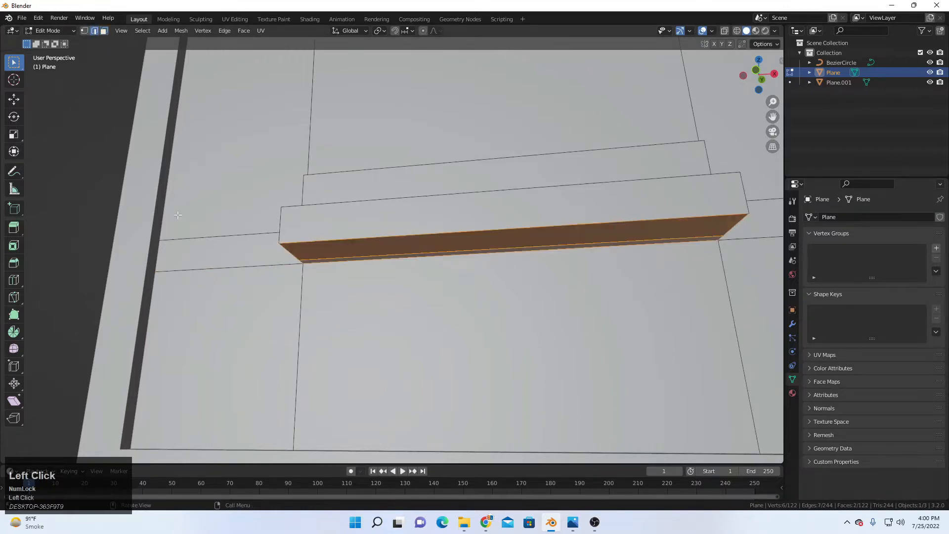
pyautogui.keyDown('alt'); pyautogui.keyDown('shift'); pyautogui.click(227, 265); pyautogui.keyUp('shift'); pyautogui.keyUp('alt')
pyautogui.scroll(-4, 371, 286)
pyautogui.moveTo(371, 287); pyautogui.dragTo(332, 308, button='middle')
pyautogui.scroll(-3, 371, 286)
pyautogui.scroll(3, 514, 265)
pyautogui.press('g')
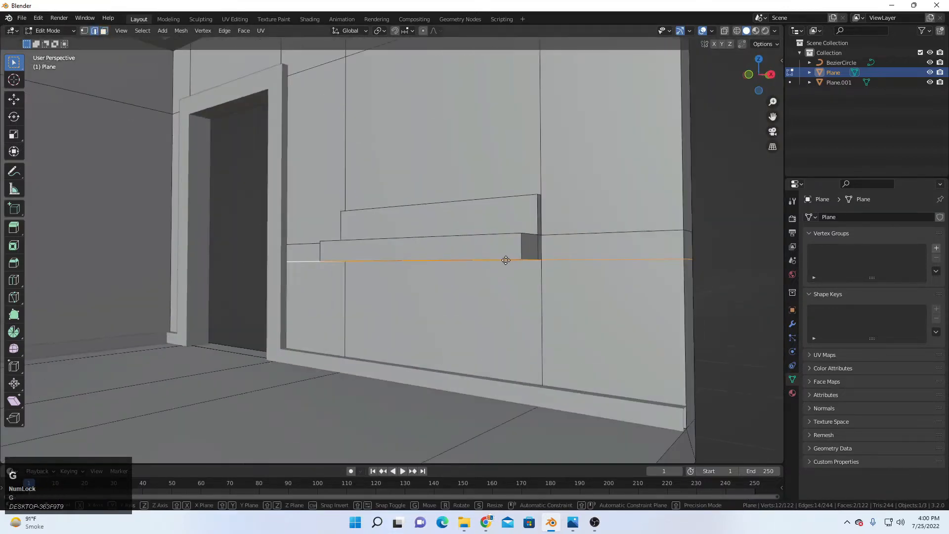
pyautogui.press('z')
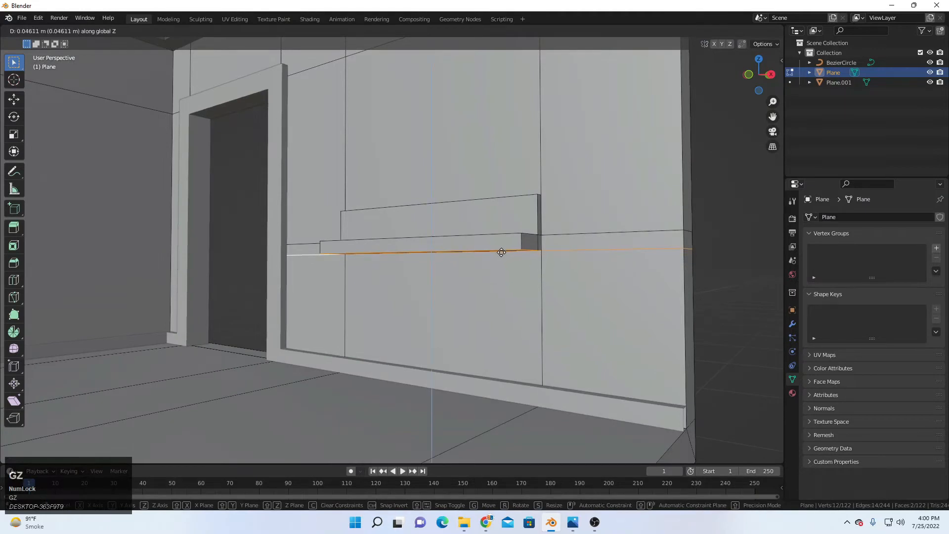
pyautogui.click(502, 252)
pyautogui.scroll(-3, 494, 257)
pyautogui.moveTo(336, 275); pyautogui.dragTo(357, 287, button='middle')
pyautogui.press('Tab')
pyautogui.click(570, 283)
# Step: Add a cube mesh on the room's floor and scale it down uniformly to a small block
pyautogui.scroll(-2, 570, 283)
pyautogui.moveTo(570, 285); pyautogui.dragTo(542, 335, button='middle')
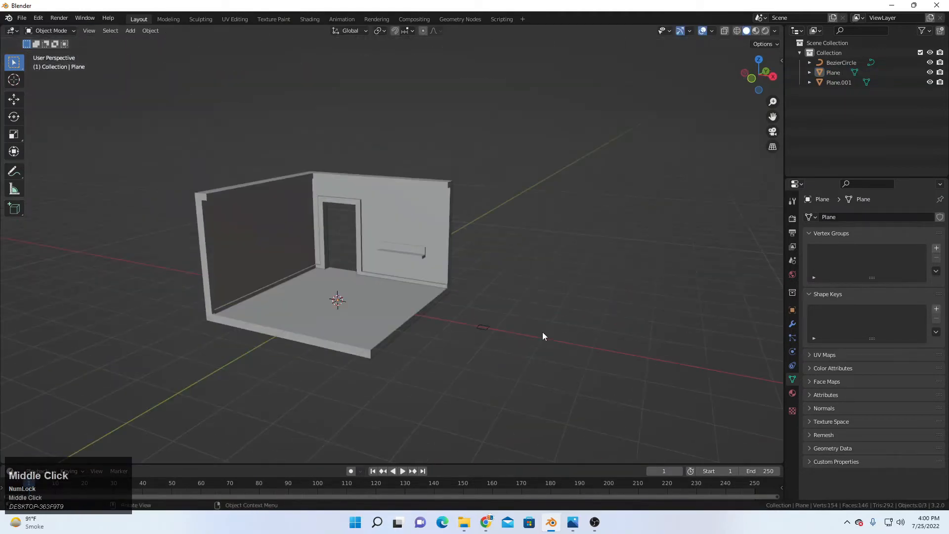
pyautogui.keyDown('shift'); pyautogui.moveTo(597, 282); pyautogui.dragTo(600, 283, button='middle'); pyautogui.keyUp('shift')
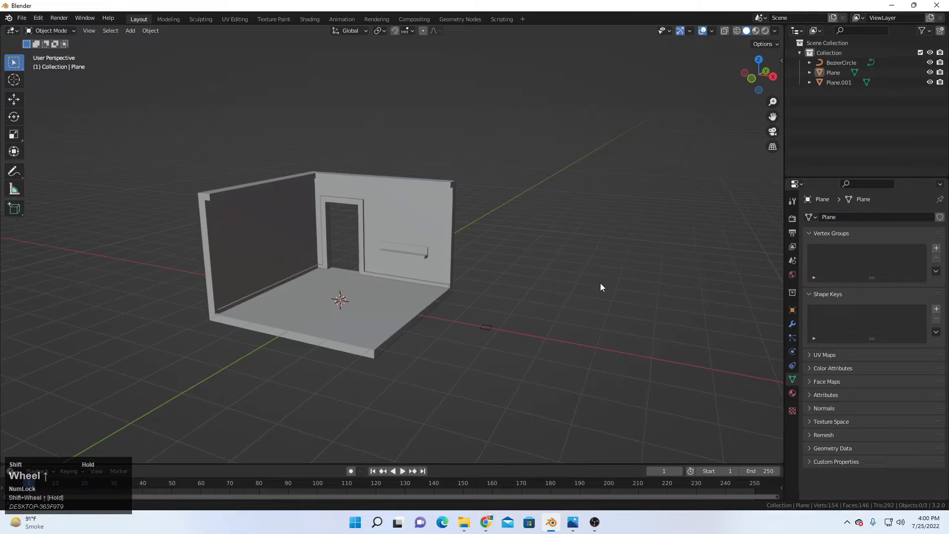
pyautogui.keyDown('shift'); pyautogui.moveTo(535, 275); pyautogui.dragTo(643, 274, button='middle'); pyautogui.keyUp('shift')
pyautogui.moveTo(450, 291)
pyautogui.mouseDown(button='middle')
pyautogui.moveTo(397, 298)
pyautogui.moveTo(454, 297)
pyautogui.moveTo(438, 298)
pyautogui.mouseUp(button='middle')
pyautogui.scroll(3, 417, 292)
pyautogui.moveTo(394, 276); pyautogui.dragTo(434, 303, button='middle')
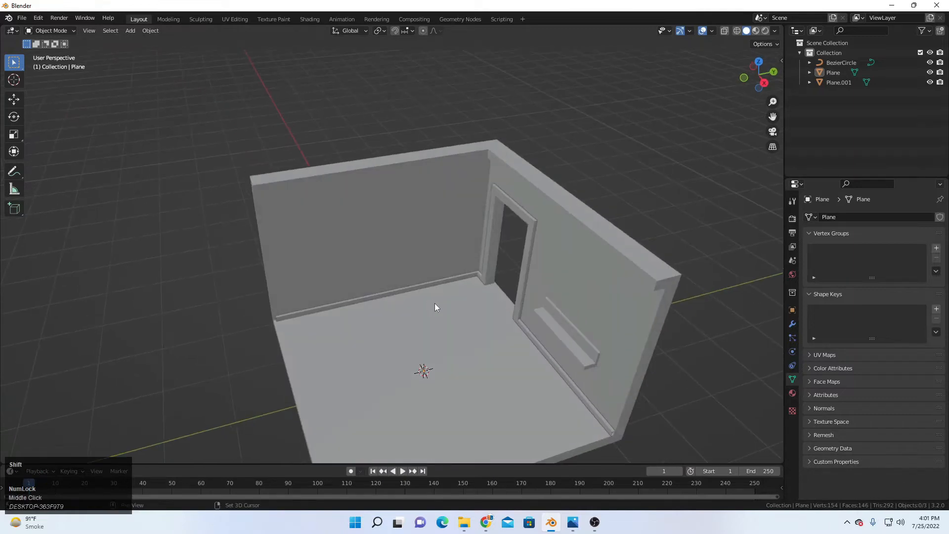
pyautogui.hotkey('shift', 'a')
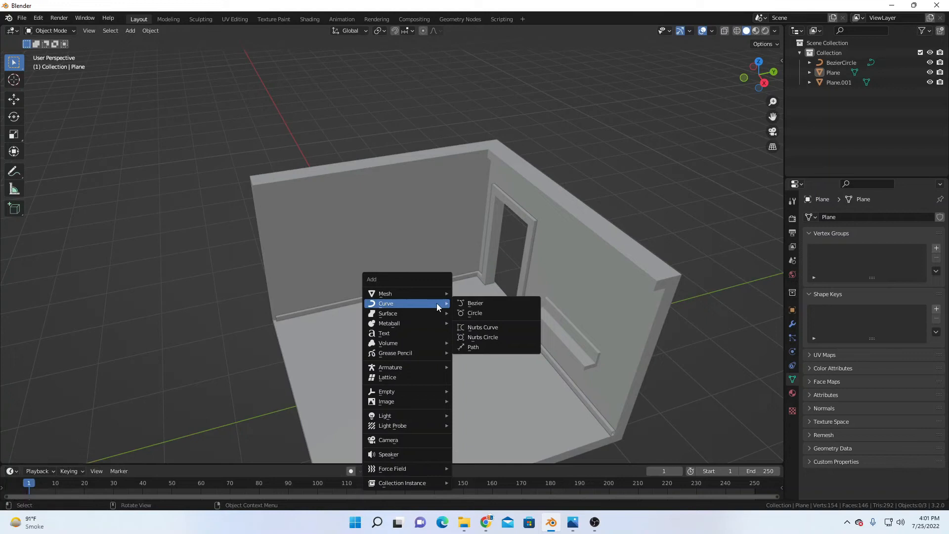
pyautogui.moveTo(424, 293)
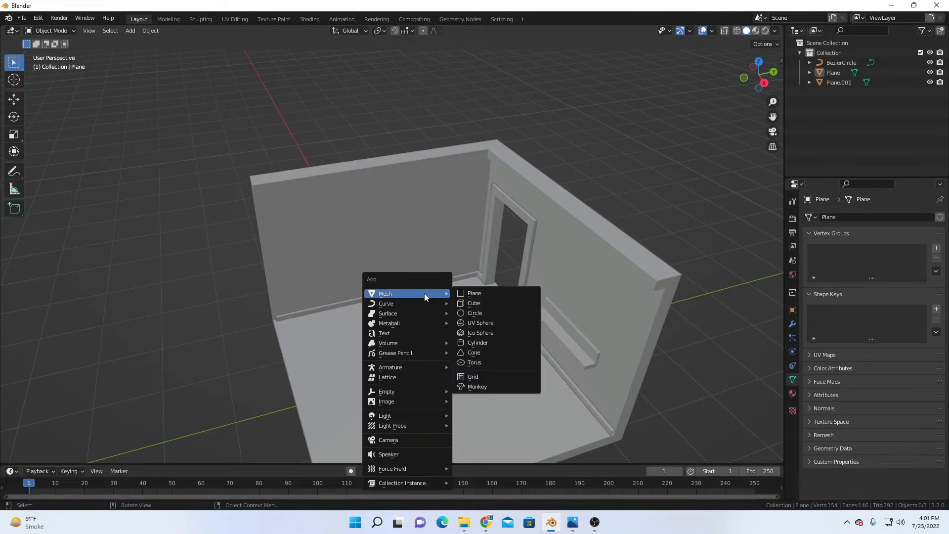
pyautogui.click(470, 303)
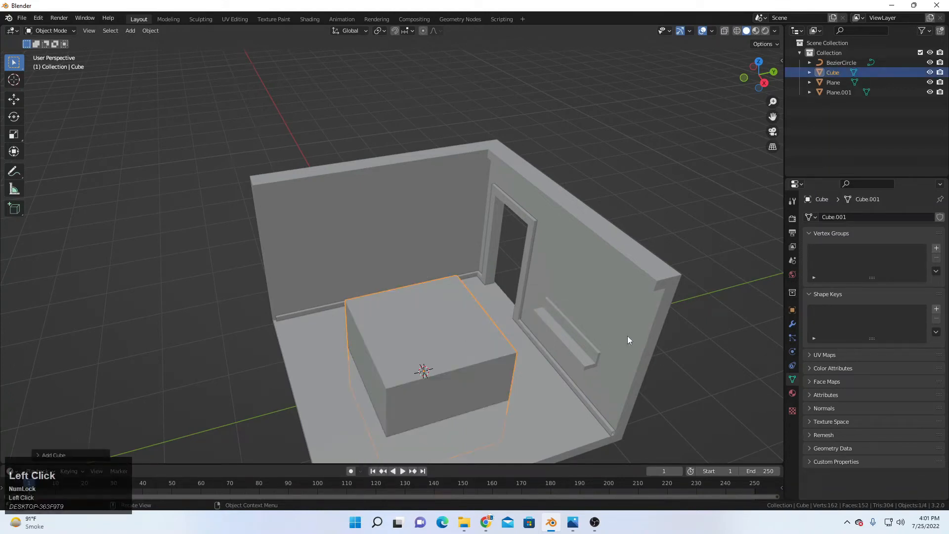
pyautogui.press('s')
pyautogui.click(489, 354)
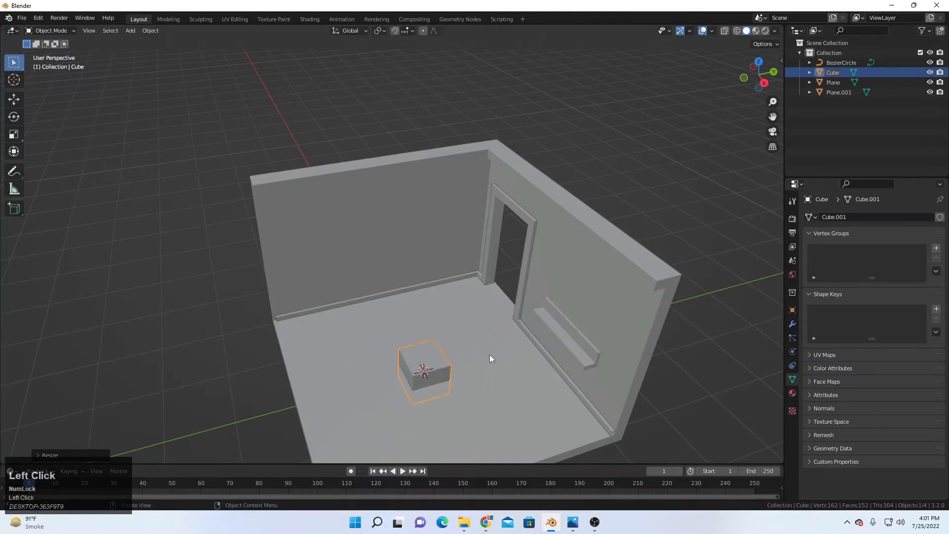
# Step: Flatten the cube along Y into a thin slab and raise it along Z above the floor
pyautogui.moveTo(490, 354); pyautogui.dragTo(484, 341, button='middle')
pyautogui.press('s')
pyautogui.press('y')
pyautogui.click(418, 348)
pyautogui.press('g')
pyautogui.click(416, 333)
pyautogui.scroll(2, 424, 317)
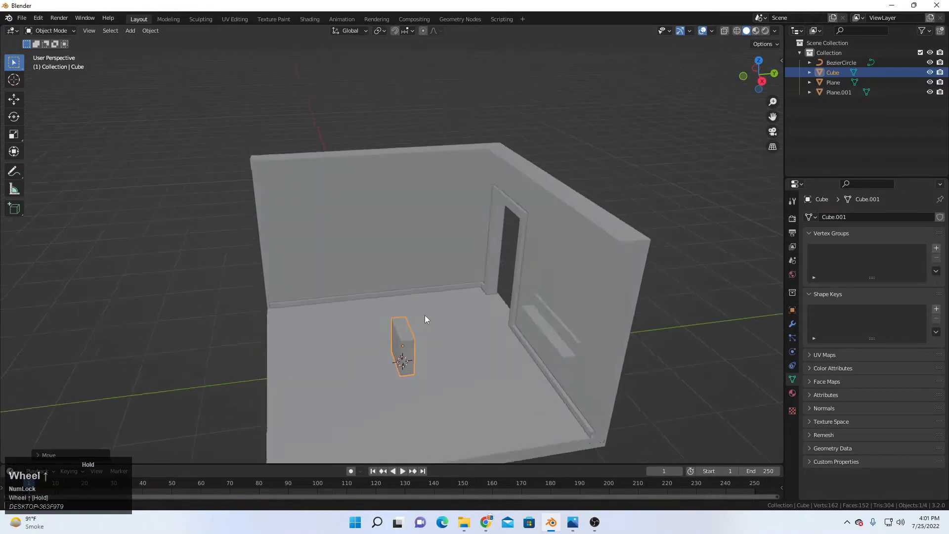
pyautogui.moveTo(425, 319); pyautogui.dragTo(487, 311, button='middle')
pyautogui.press('g')
pyautogui.press('z')
pyautogui.click(556, 291)
# Step: Scale the slab along Y to adjust its thickness, and resize it uniformly
pyautogui.moveTo(551, 283); pyautogui.dragTo(549, 292, button='middle')
pyautogui.press('s')
pyautogui.press('y')
pyautogui.click(550, 303)
pyautogui.press('s')
pyautogui.click(481, 313)
# Step: Lower the slab along Z so that its base rests on the floor
pyautogui.scroll(-1, 420, 316)
pyautogui.moveTo(367, 319)
pyautogui.mouseDown(button='middle')
pyautogui.moveTo(355, 320)
pyautogui.moveTo(383, 316)
pyautogui.mouseUp(button='middle')
pyautogui.scroll(3, 563, 291)
pyautogui.press('g')
pyautogui.press('z')
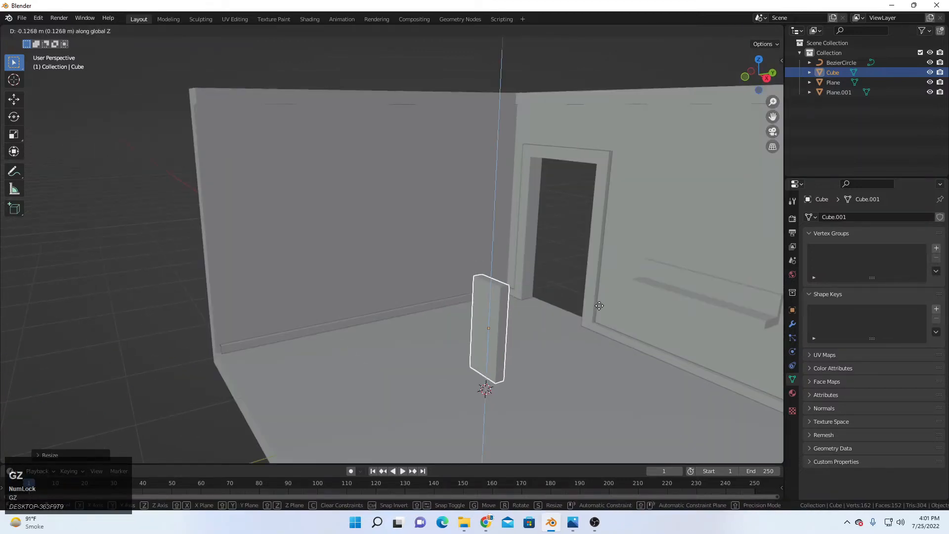
pyautogui.click(602, 322)
# Step: Move the slab along X to the wall without the doorway, and shift it along Y away from the door
pyautogui.moveTo(524, 335); pyautogui.dragTo(540, 355, button='middle')
pyautogui.press('g')
pyautogui.press('x')
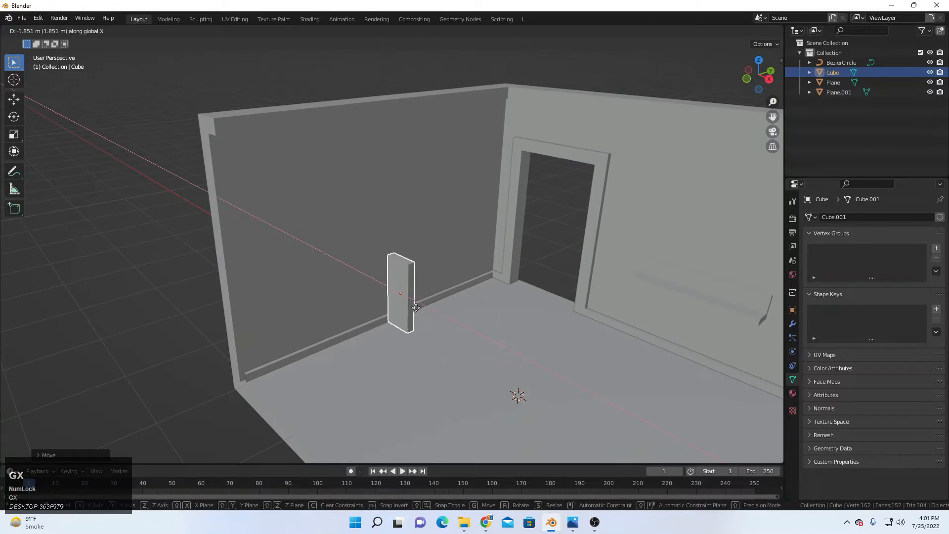
pyautogui.click(428, 316)
pyautogui.scroll(3, 436, 345)
pyautogui.press('g')
pyautogui.press('y')
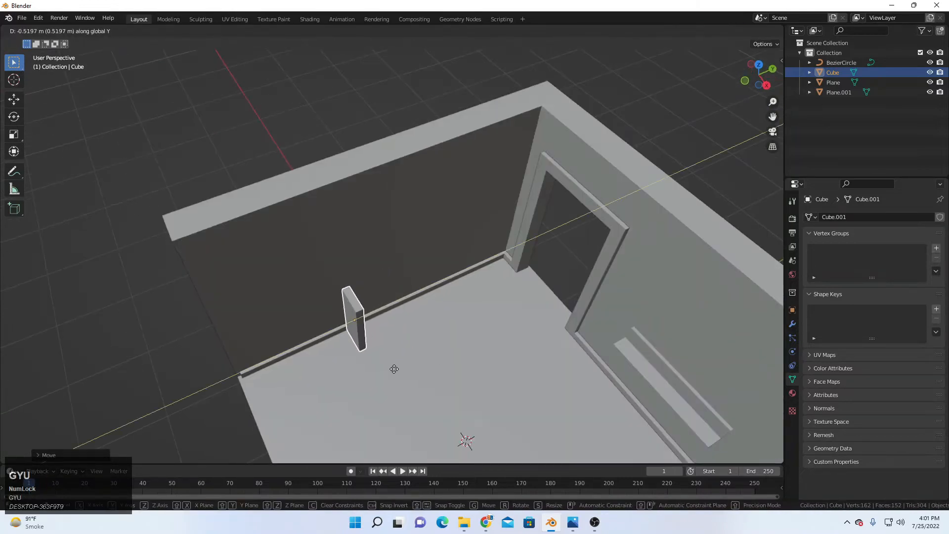
pyautogui.click(366, 384)
# Step: In Edit Mode, lower the slab's top face along Z to shorten it, and return to Object Mode
pyautogui.scroll(2, 384, 313)
pyautogui.moveTo(366, 384); pyautogui.dragTo(402, 288, button='middle')
pyautogui.scroll(-2, 420, 286)
pyautogui.scroll(1, 437, 288)
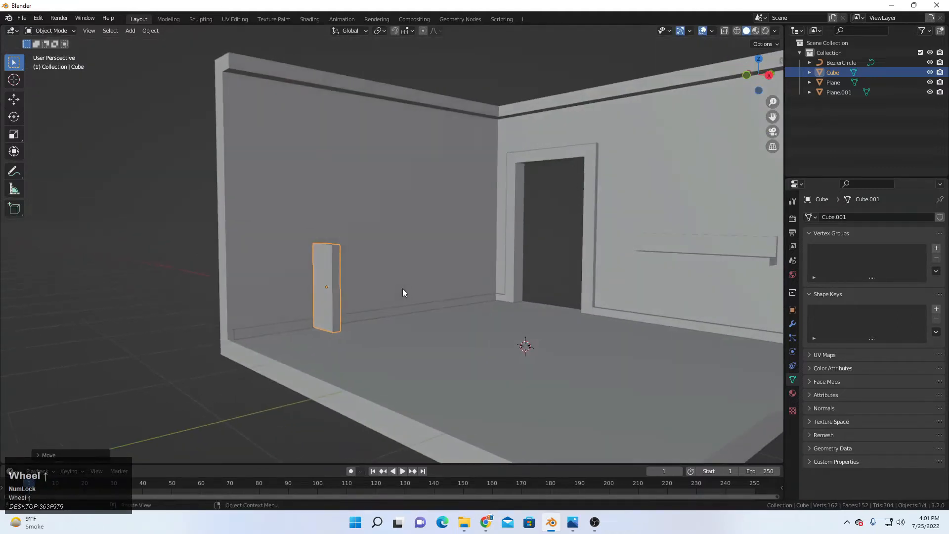
pyautogui.press('Tab')
pyautogui.keyDown('shift'); pyautogui.moveTo(379, 259); pyautogui.dragTo(471, 290, button='middle'); pyautogui.keyUp('shift')
pyautogui.scroll(2, 470, 290)
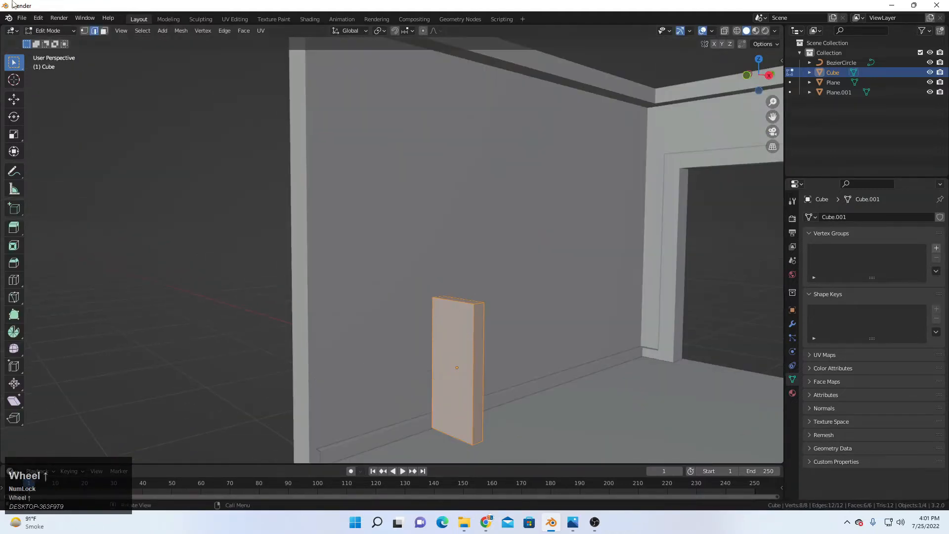
pyautogui.click(103, 31)
pyautogui.keyDown('shift'); pyautogui.scroll(2, 499, 331); pyautogui.keyUp('shift')
pyautogui.click(477, 314)
pyautogui.moveTo(477, 315); pyautogui.dragTo(494, 296, button='middle')
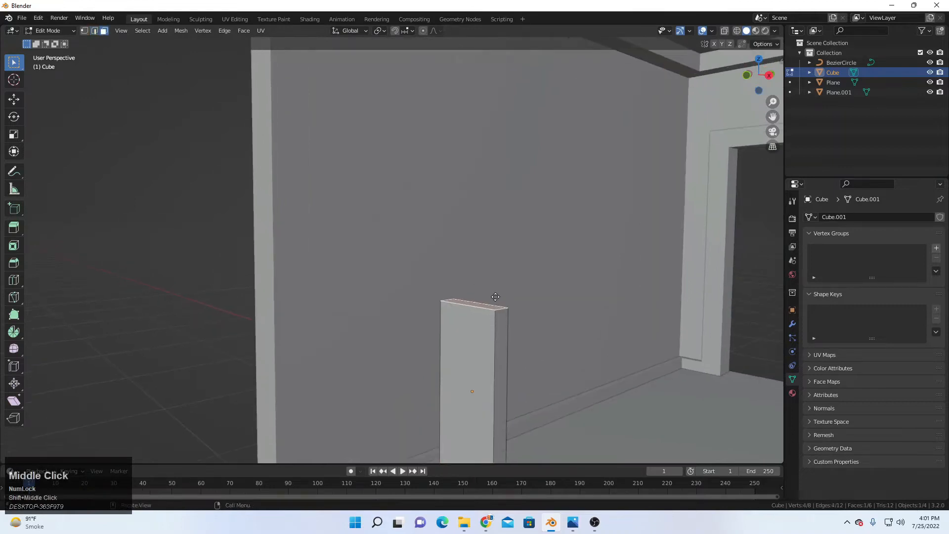
pyautogui.press('g')
pyautogui.press('z')
pyautogui.click(497, 332)
pyautogui.scroll(-6, 497, 333)
pyautogui.press('Tab')
# Step: Scale the slab along X to adjust its depth, and reposition it along X beside the wall
pyautogui.moveTo(498, 333); pyautogui.dragTo(541, 336, button='middle')
pyautogui.scroll(1, 417, 325)
pyautogui.scroll(1, 460, 314)
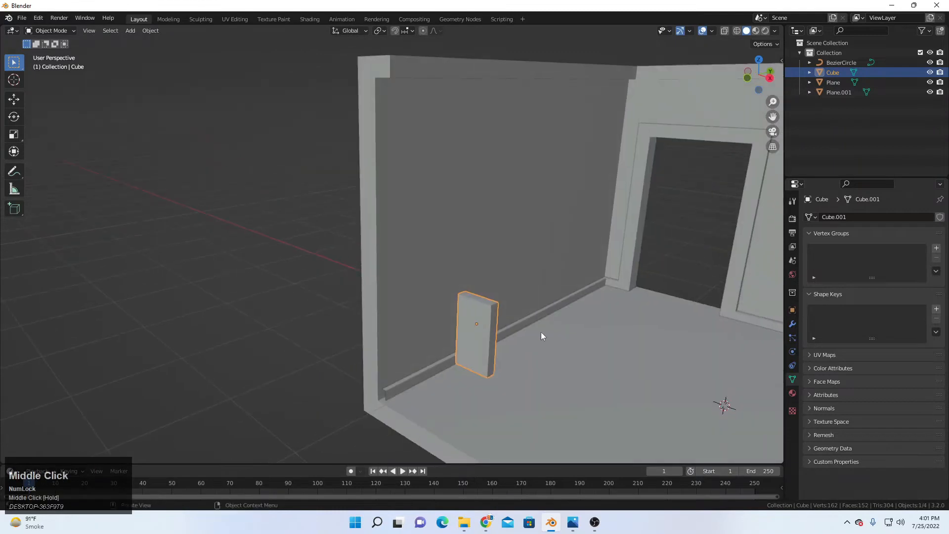
pyautogui.press('s')
pyautogui.press('x')
pyautogui.click(560, 348)
pyautogui.press('g')
pyautogui.press('x')
pyautogui.click(580, 354)
# Step: In Edit Mode, add two horizontal loop cuts to the slab and spread them apart along Z by a factor of about 2.32
pyautogui.moveTo(539, 354); pyautogui.dragTo(471, 352, button='middle')
pyautogui.press('Tab')
pyautogui.moveTo(635, 338); pyautogui.dragTo(599, 327, button='middle')
pyautogui.keyDown('shift'); pyautogui.moveTo(573, 323); pyautogui.dragTo(559, 290, button='middle'); pyautogui.keyUp('shift')
pyautogui.scroll(1, 546, 286)
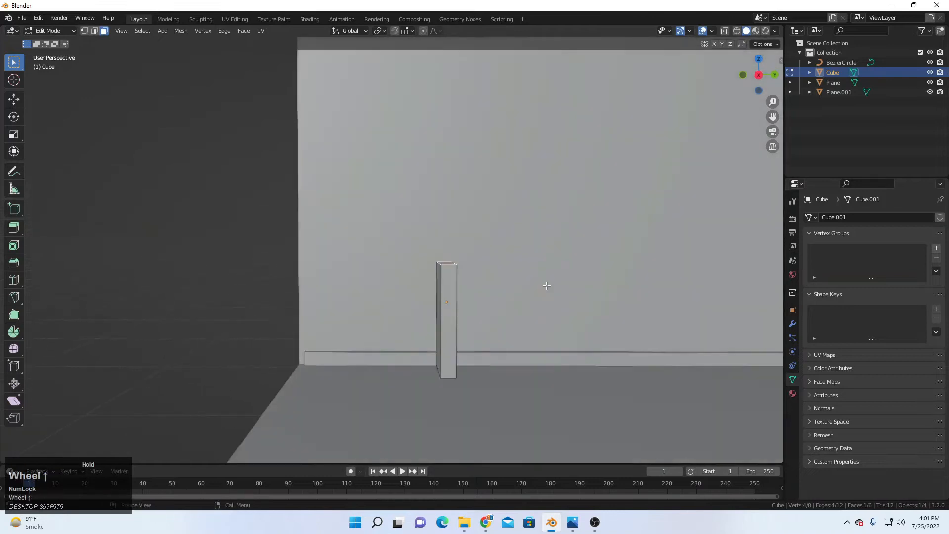
pyautogui.hotkey('ctrl', 'r')
pyautogui.scroll(1, 451, 302)
pyautogui.click(451, 302)
pyautogui.rightClick(513, 305)
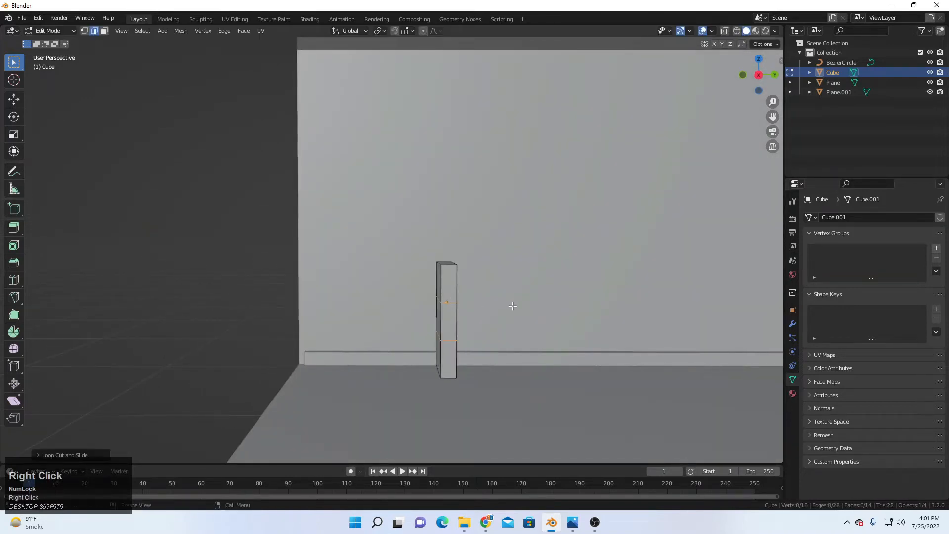
pyautogui.press('s')
pyautogui.press('z')
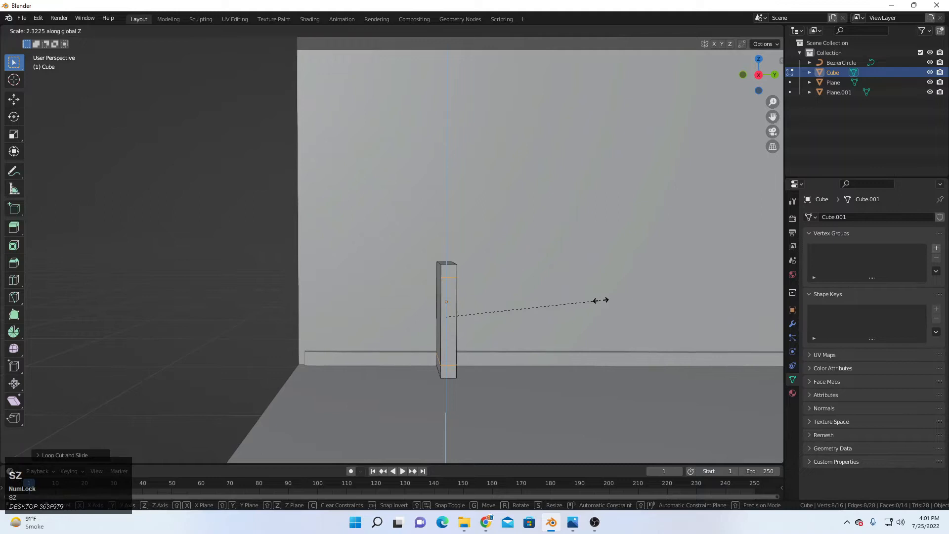
pyautogui.click(602, 300)
# Step: Select the slab's top and bottom side faces facing the doorway wall and extrude both about 0.61 m
pyautogui.moveTo(519, 303); pyautogui.dragTo(451, 307, button='middle')
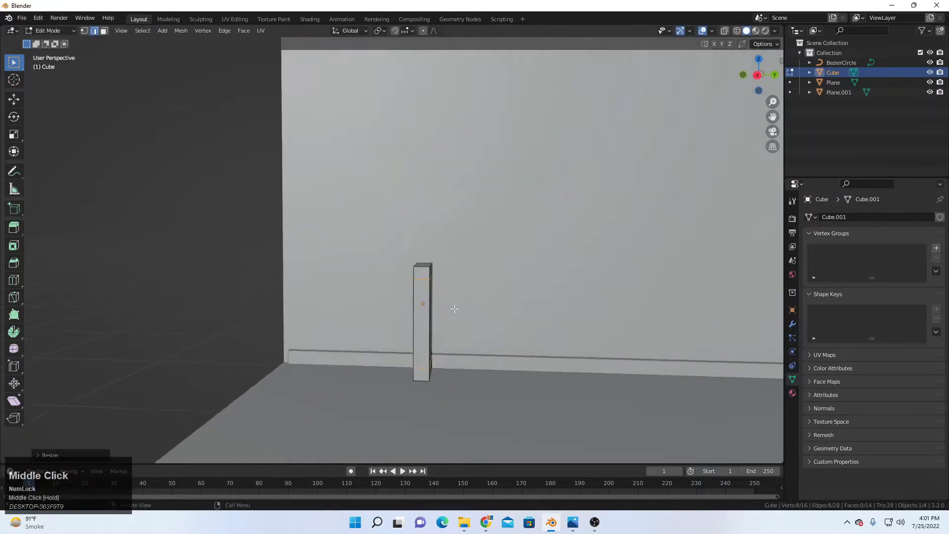
pyautogui.scroll(1, 451, 307)
pyautogui.click(287, 163)
pyautogui.click(410, 280)
pyautogui.click(409, 272)
pyautogui.keyDown('shift'); pyautogui.click(405, 371); pyautogui.keyUp('shift')
pyautogui.scroll(-2, 460, 313)
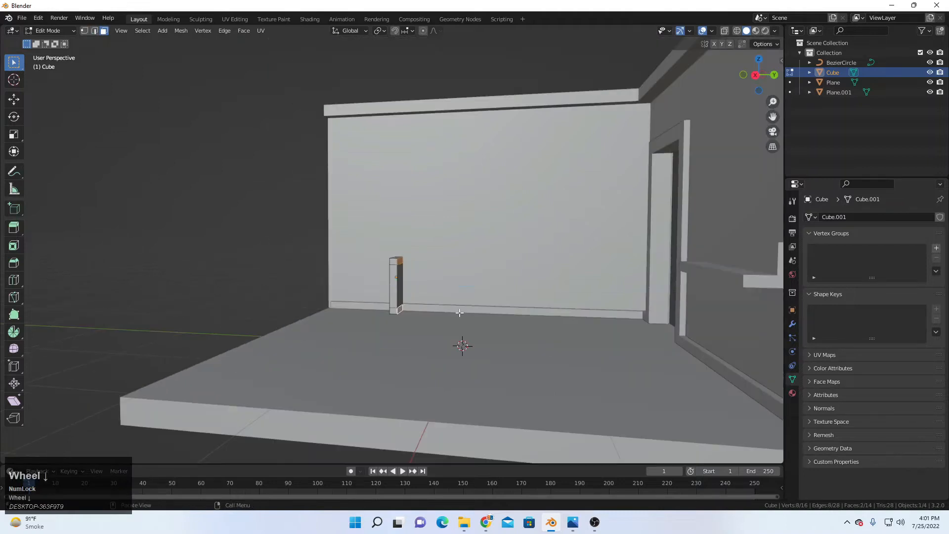
pyautogui.press('e')
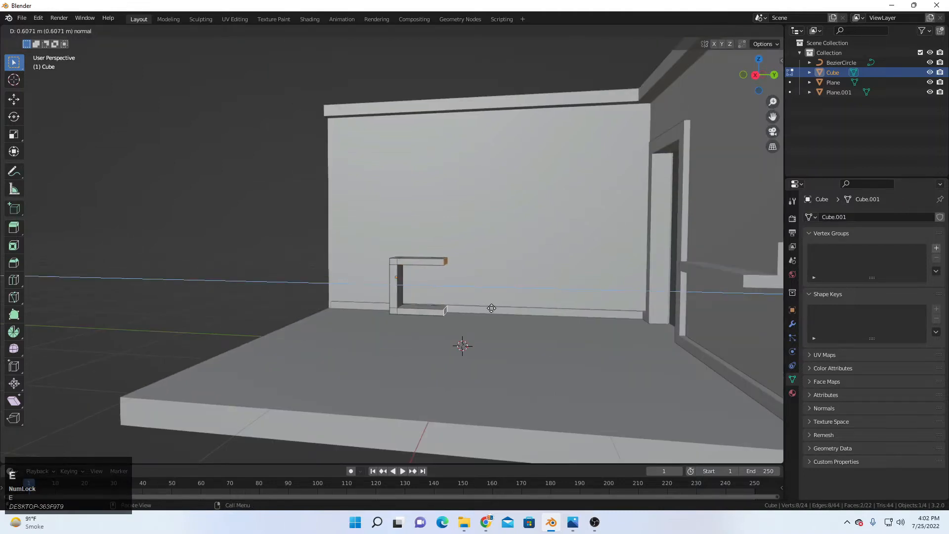
pyautogui.click(489, 305)
# Step: Extrude the two end faces three more times, about 0.19 m, 0.61 m and 0.16 m
pyautogui.press('e')
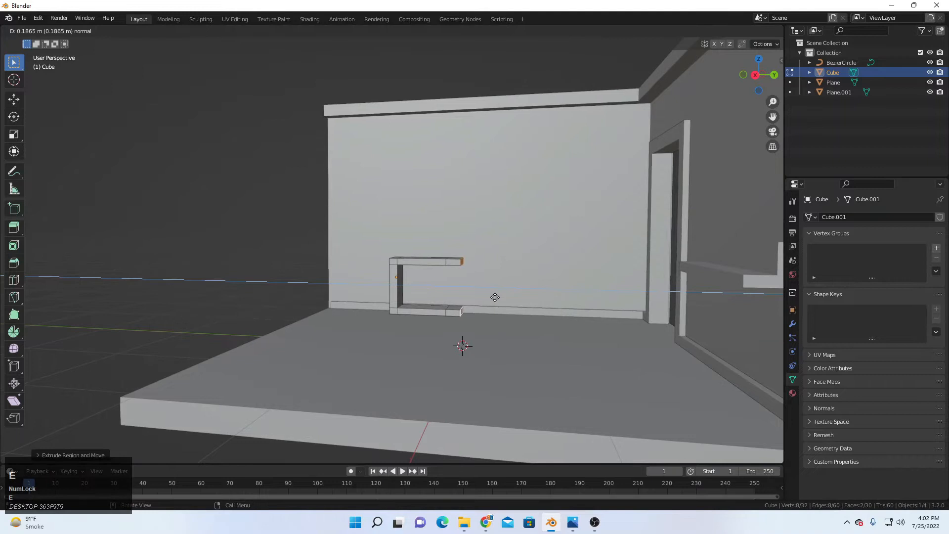
pyautogui.click(494, 297)
pyautogui.press('e')
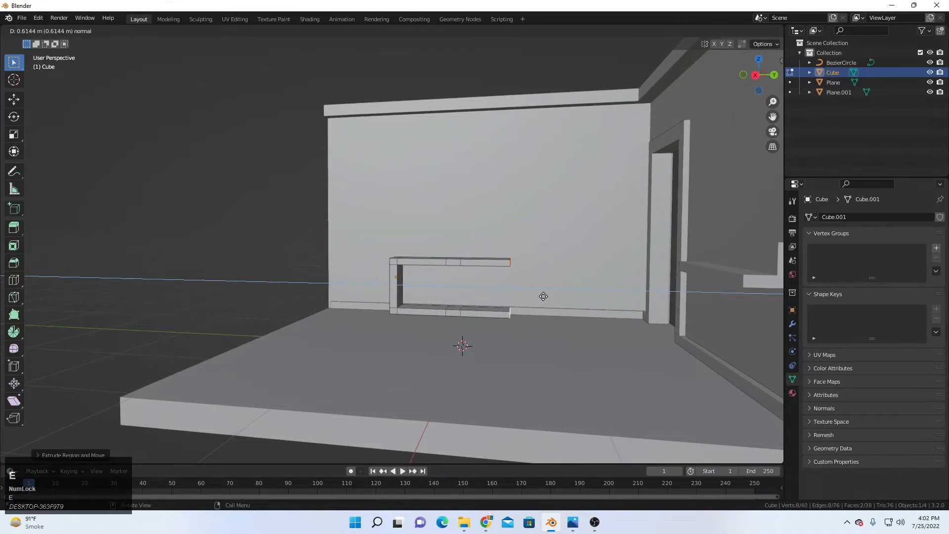
pyautogui.click(528, 296)
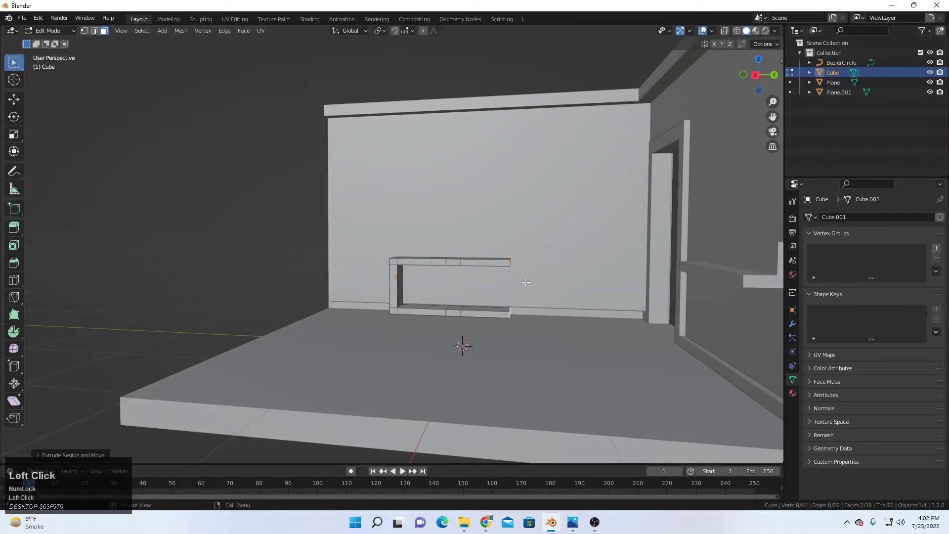
pyautogui.press('e')
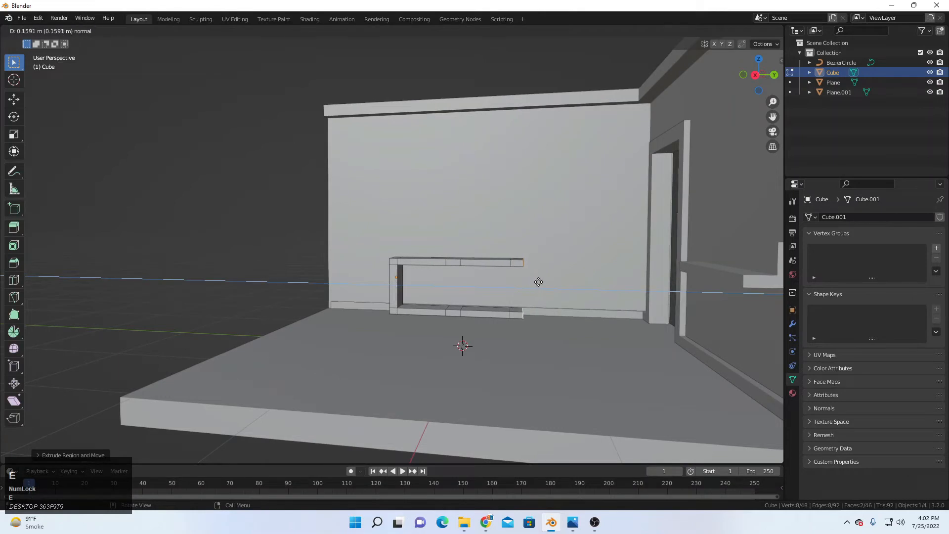
pyautogui.click(539, 281)
# Step: Select the facing inner faces at the free ends of both bars and join them with Bridge Edge Loops
pyautogui.scroll(5, 523, 273)
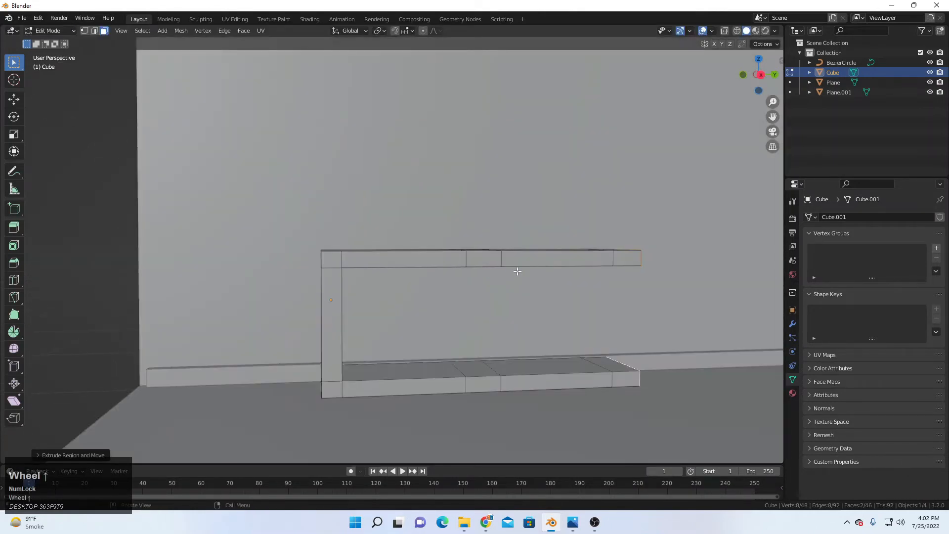
pyautogui.scroll(5, 544, 292)
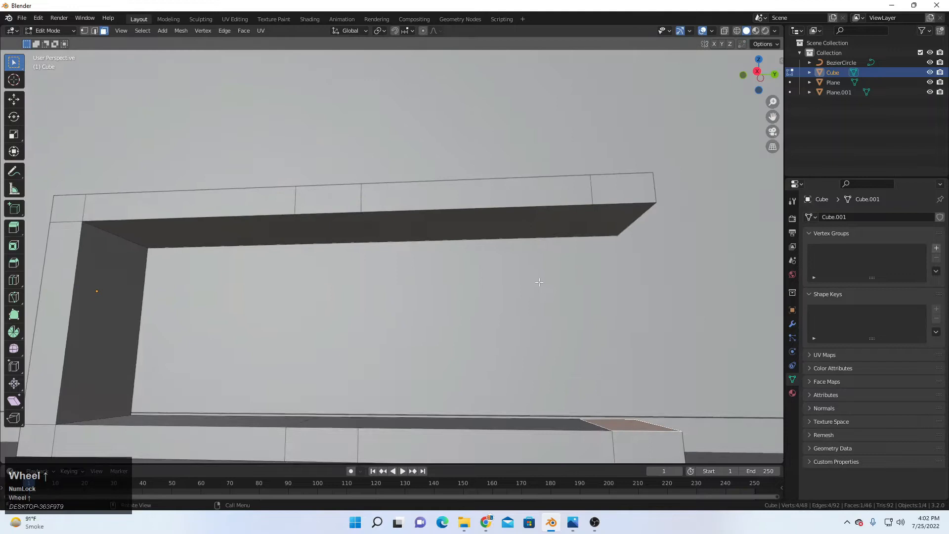
pyautogui.keyDown('shift'); pyautogui.moveTo(536, 282); pyautogui.dragTo(628, 220, button='middle'); pyautogui.keyUp('shift')
pyautogui.keyDown('shift'); pyautogui.click(619, 239); pyautogui.keyUp('shift')
pyautogui.press('F3')
pyautogui.write('bri')
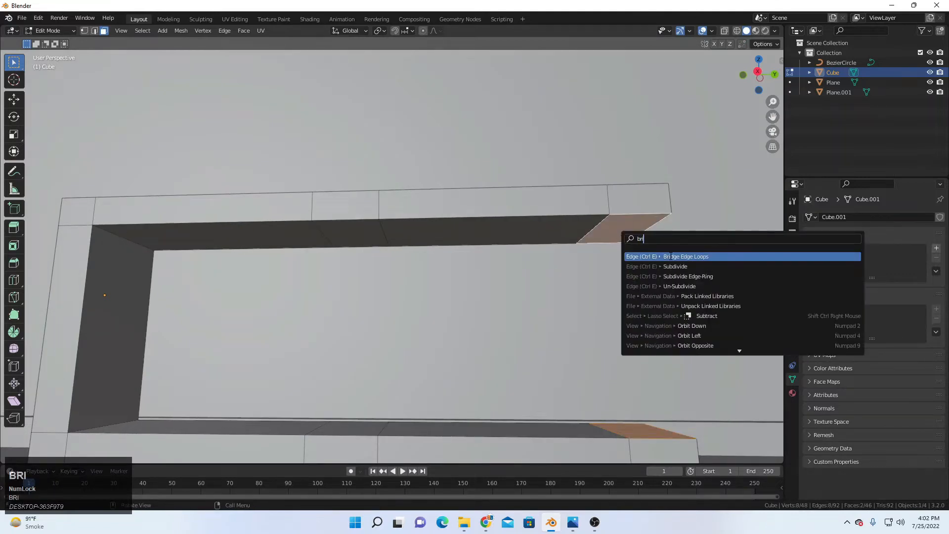
pyautogui.click(671, 256)
# Step: Select the three outer end faces of the bridged upright and move them about -0.06 m along Y to thin it
pyautogui.scroll(-6, 564, 303)
pyautogui.keyDown('shift'); pyautogui.moveTo(424, 375); pyautogui.dragTo(418, 322, button='middle'); pyautogui.keyUp('shift')
pyautogui.scroll(5, 453, 276)
pyautogui.click(418, 321)
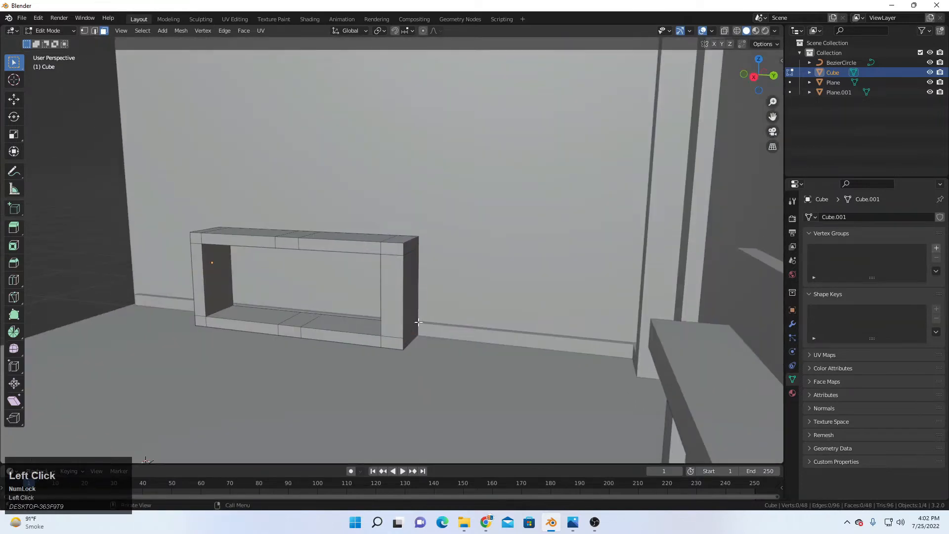
pyautogui.keyDown('shift'); pyautogui.click(410, 314); pyautogui.keyUp('shift')
pyautogui.keyDown('shift'); pyautogui.click(408, 247); pyautogui.keyUp('shift')
pyautogui.press('g')
pyautogui.press('x')
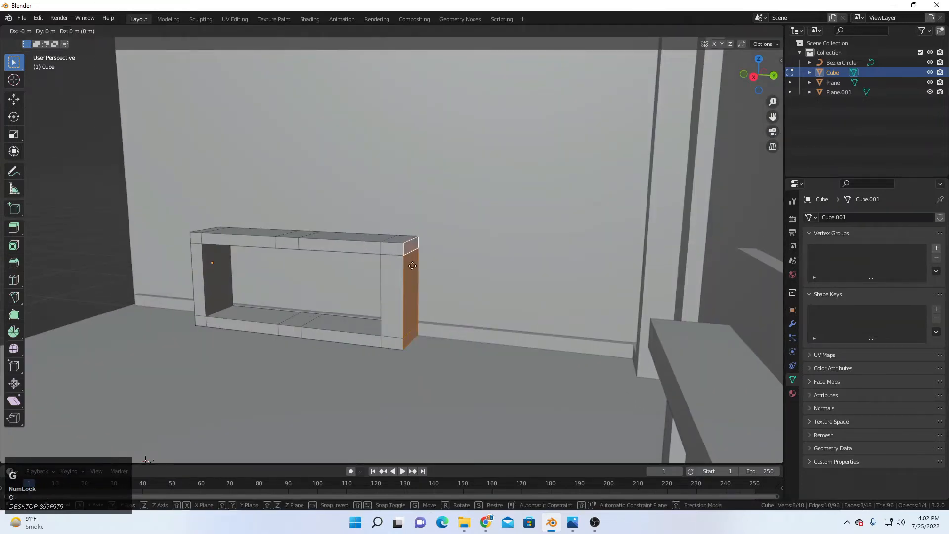
pyautogui.press('y')
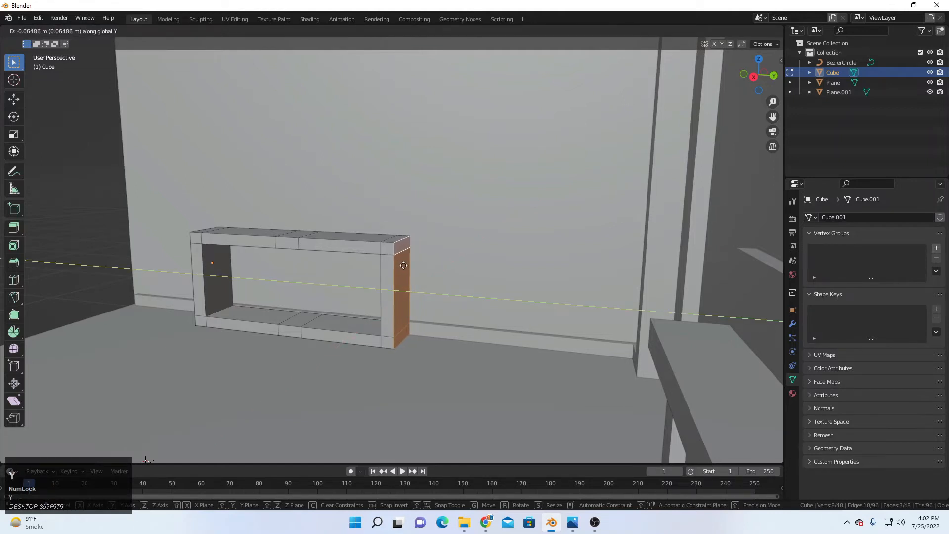
pyautogui.click(405, 266)
# Step: Select the middle segments of the cabinet's top and bottom bars and scale them along Y to about 0.92
pyautogui.scroll(-6, 404, 265)
pyautogui.moveTo(407, 266); pyautogui.dragTo(455, 275, button='middle')
pyautogui.scroll(6, 496, 387)
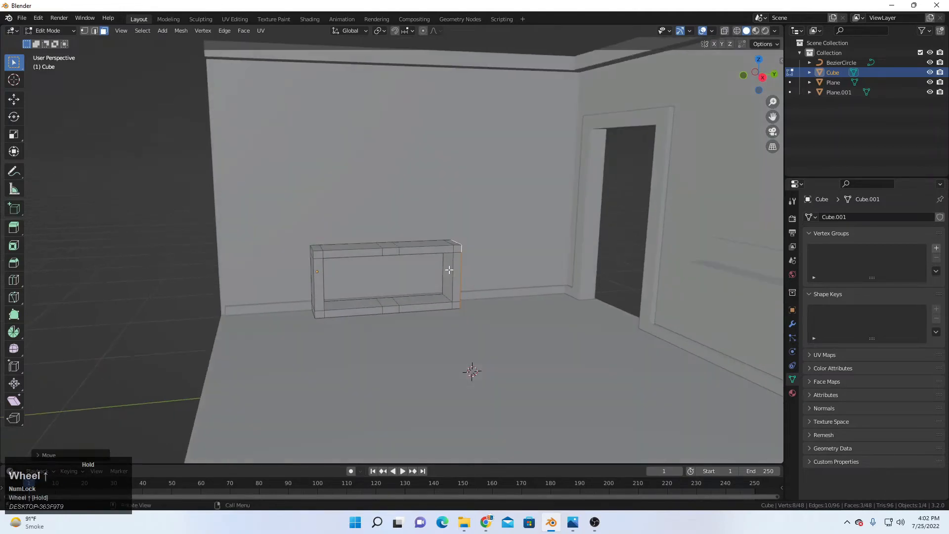
pyautogui.click(404, 313)
pyautogui.moveTo(404, 313); pyautogui.dragTo(397, 298, button='middle')
pyautogui.scroll(1, 397, 295)
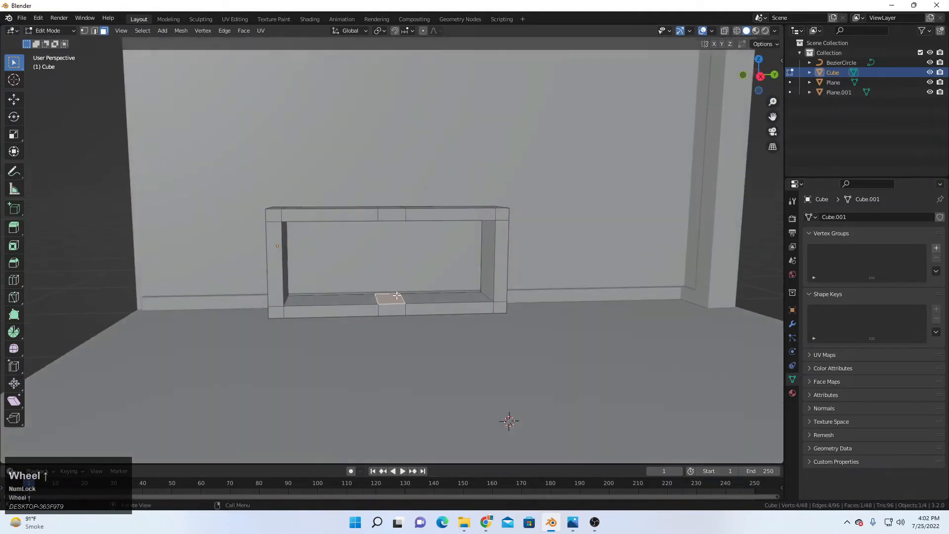
pyautogui.moveTo(391, 235); pyautogui.dragTo(377, 221, button='middle')
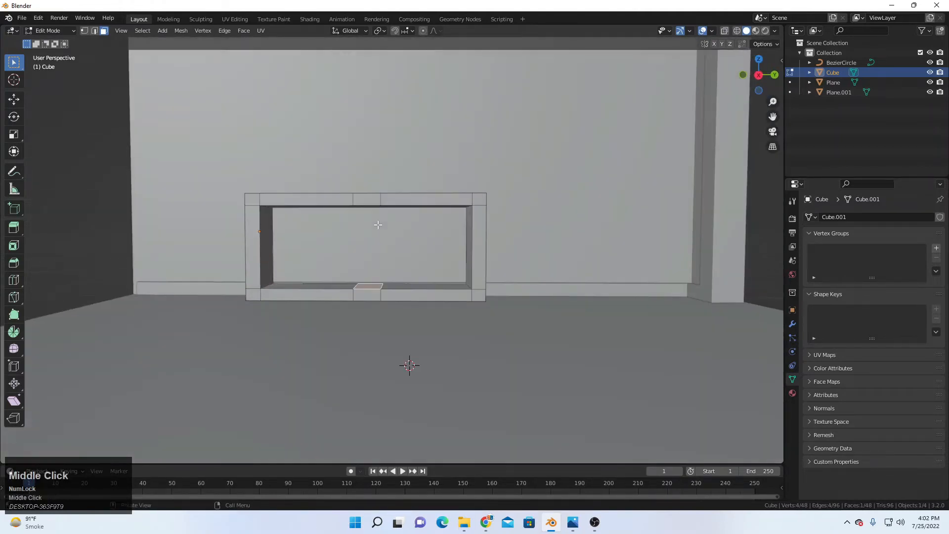
pyautogui.click(736, 31)
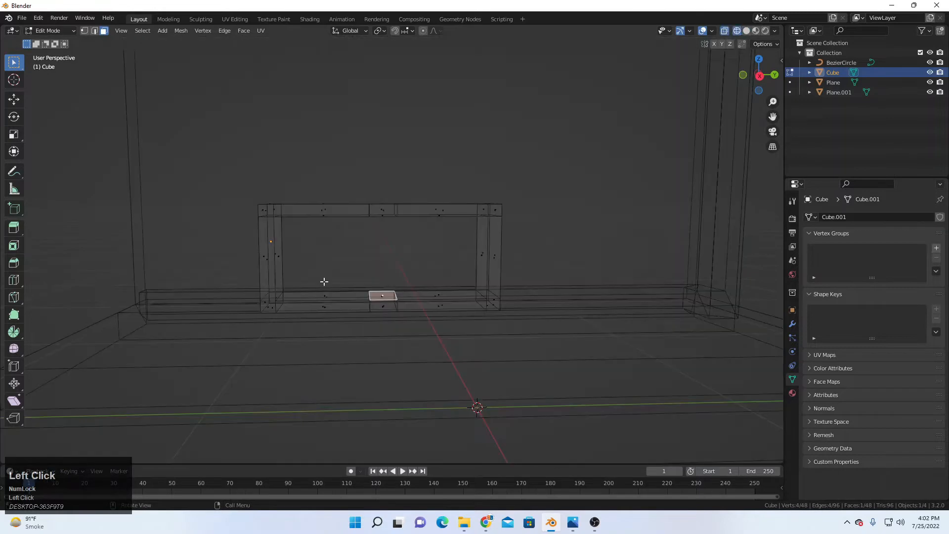
pyautogui.moveTo(375, 191); pyautogui.dragTo(388, 329)
pyautogui.press('z')
pyautogui.middleClick(483, 309)
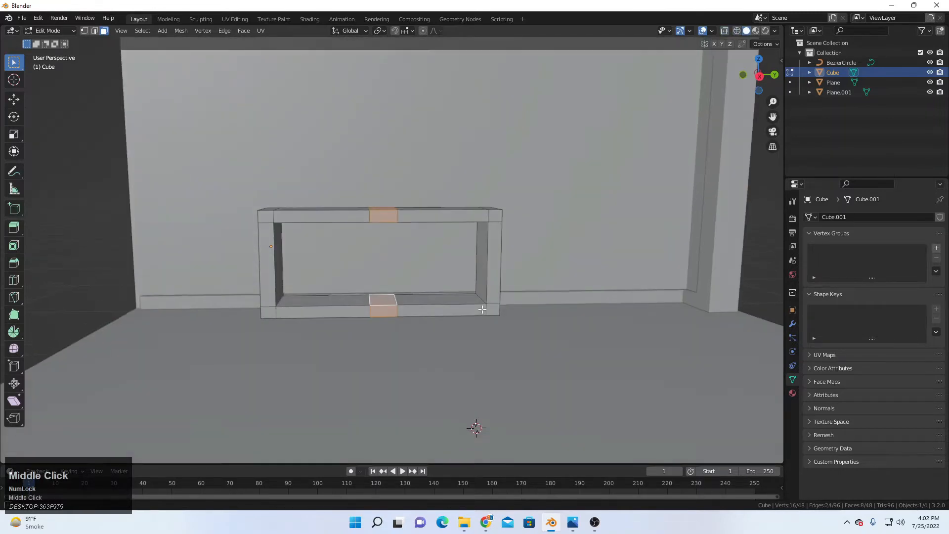
pyautogui.press('s')
pyautogui.press('y')
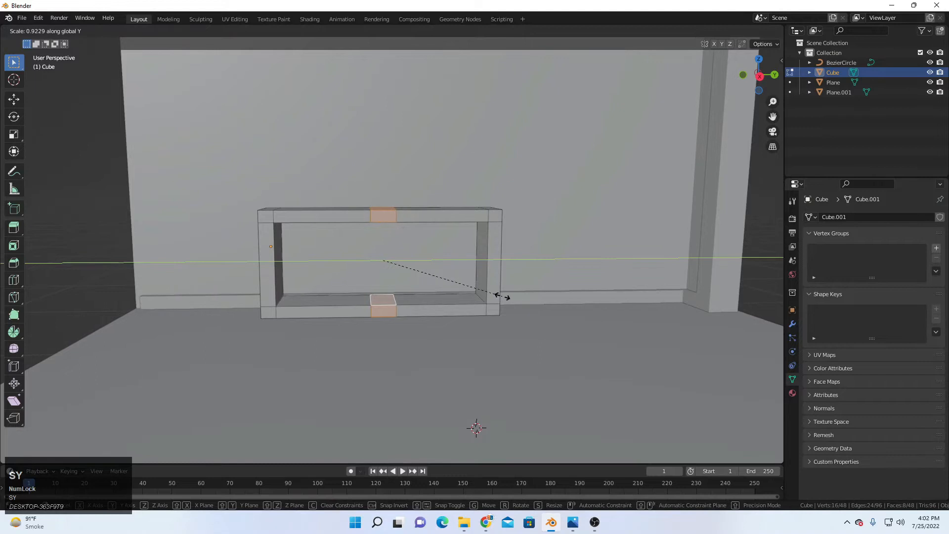
pyautogui.click(503, 297)
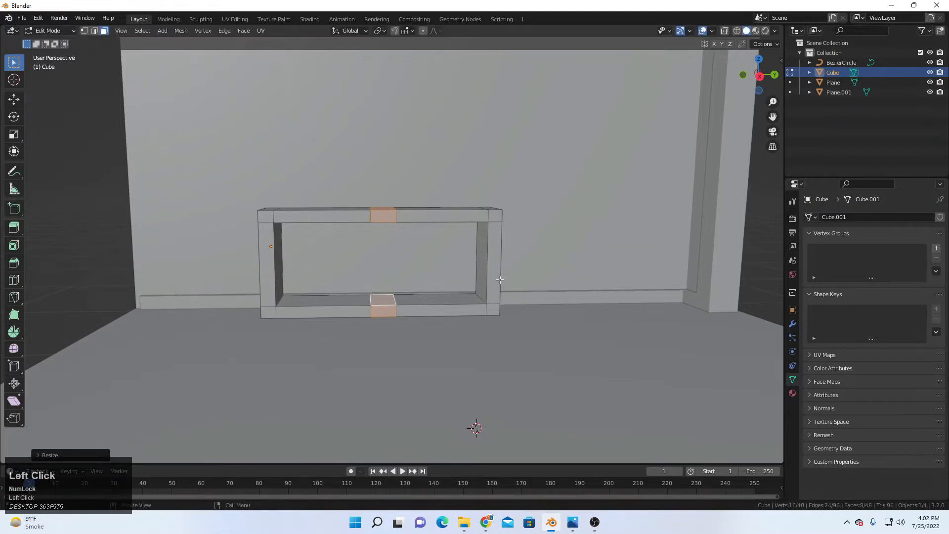
pyautogui.hotkey('shift', 'd')
pyautogui.press('y')
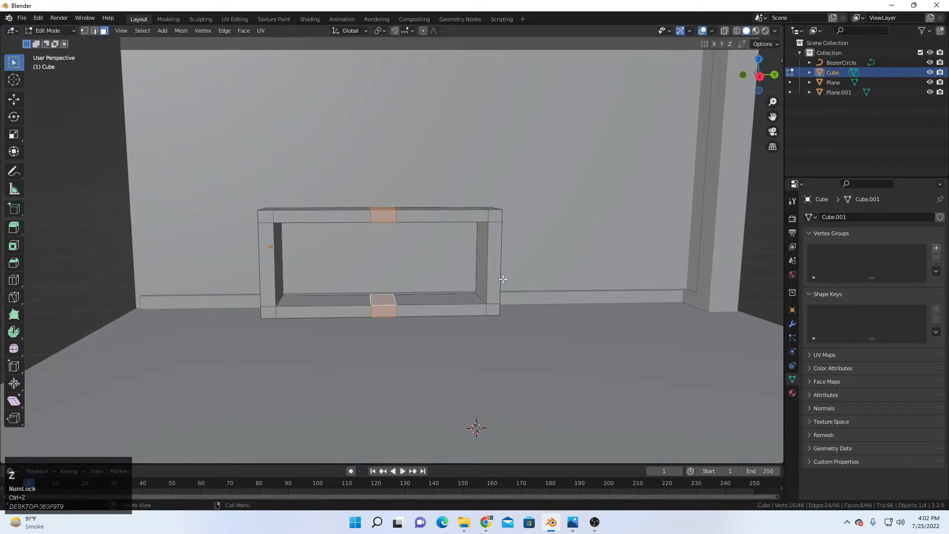
pyautogui.hotkey('ctrl', 'z')
# Step: Join the facing inner faces of the two middle segments with Bridge Edge Loops as a central divider, and return to Object Mode
pyautogui.click(382, 297)
pyautogui.scroll(4, 390, 277)
pyautogui.moveTo(398, 251); pyautogui.dragTo(401, 203, button='middle')
pyautogui.scroll(2, 414, 217)
pyautogui.keyDown('shift'); pyautogui.click(405, 114); pyautogui.keyUp('shift')
pyautogui.press('F3')
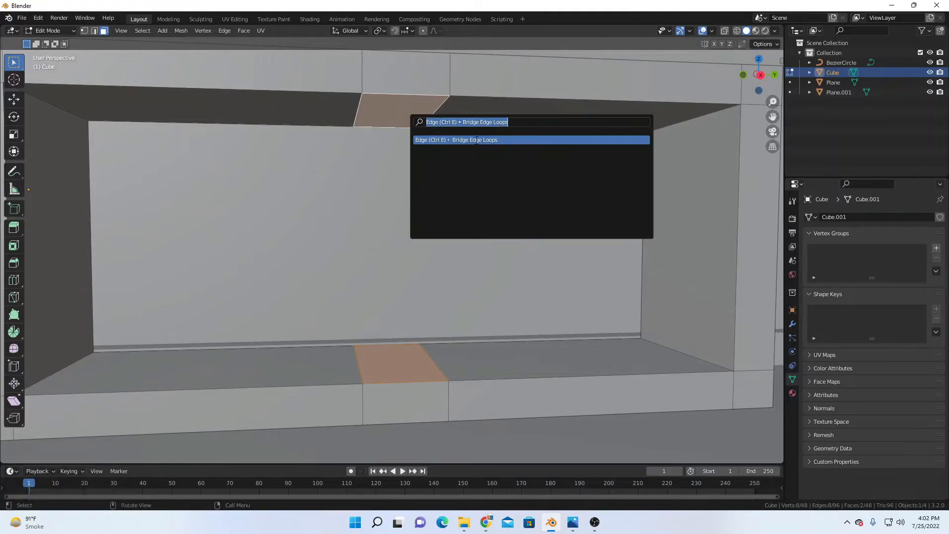
pyautogui.click(474, 140)
pyautogui.scroll(-7, 373, 244)
pyautogui.moveTo(368, 246); pyautogui.dragTo(423, 318, button='middle')
pyautogui.press('Tab')
# Step: Try to shift the cabinet along the X axis and undo that move
pyautogui.scroll(-3, 374, 294)
pyautogui.scroll(5, 419, 319)
pyautogui.scroll(-6, 423, 319)
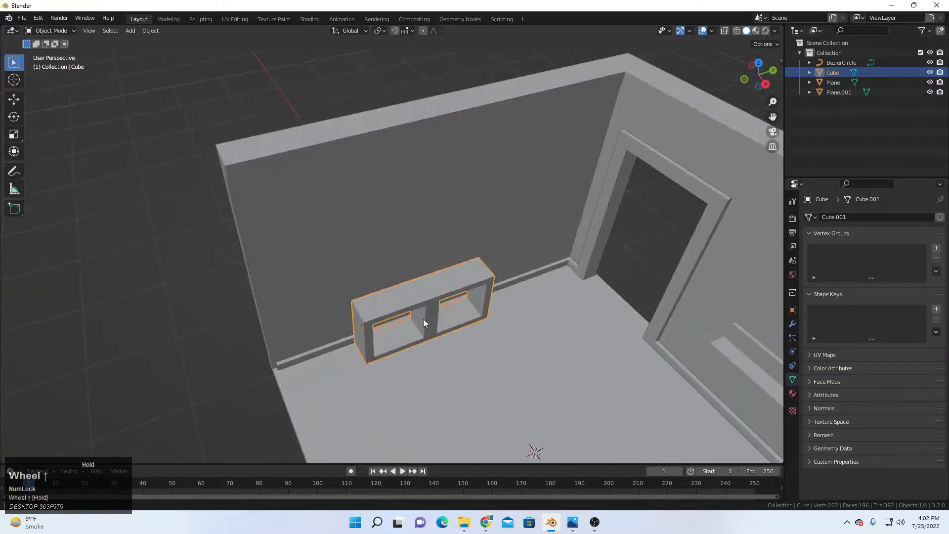
pyautogui.press('g')
pyautogui.press('x')
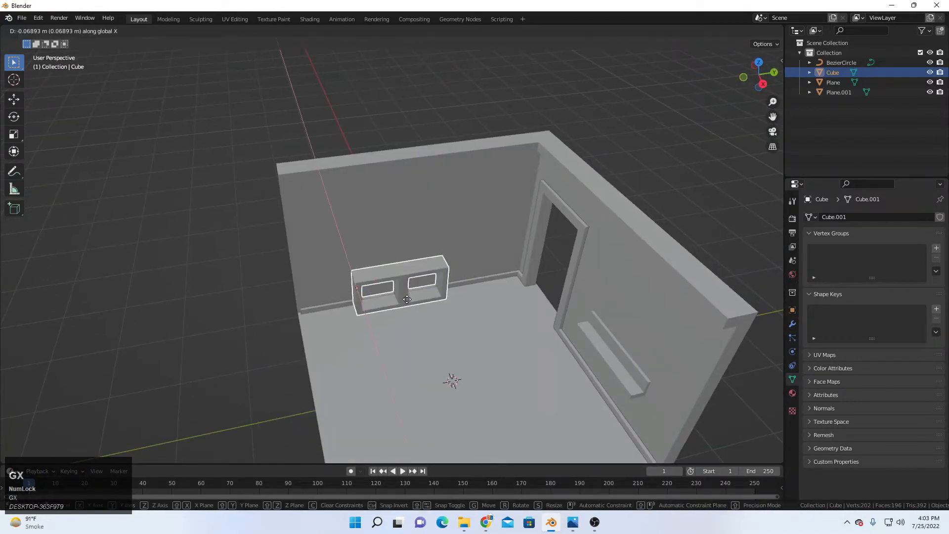
pyautogui.click(414, 300)
pyautogui.moveTo(414, 299); pyautogui.dragTo(415, 296, button='middle')
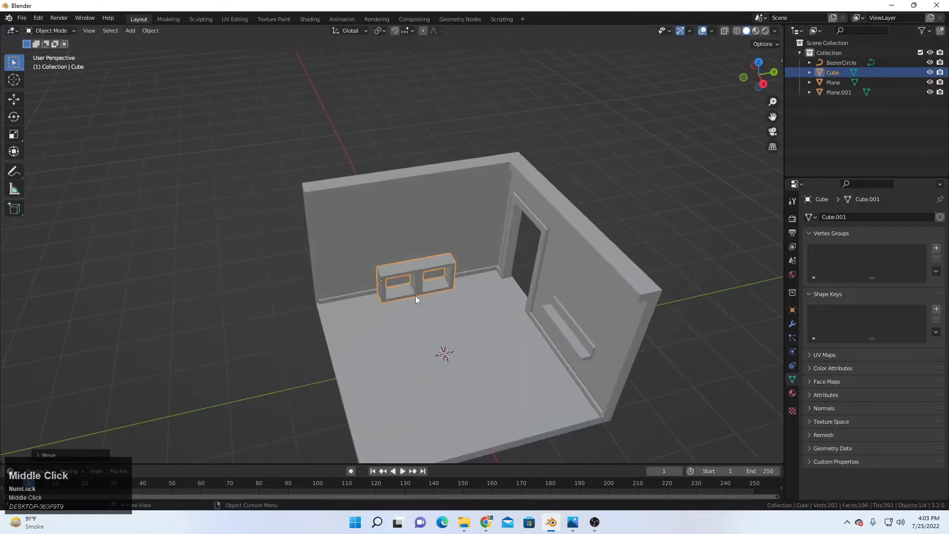
pyautogui.hotkey('ctrl', 'z')
# Step: Move the cabinet along Y to reposition it against its wall
pyautogui.press('g')
pyautogui.press('y')
pyautogui.click(421, 297)
pyautogui.hotkey('alt', 'a')
pyautogui.moveTo(587, 258); pyautogui.dragTo(450, 254, button='middle')
pyautogui.scroll(2, 343, 271)
pyautogui.click(344, 271)
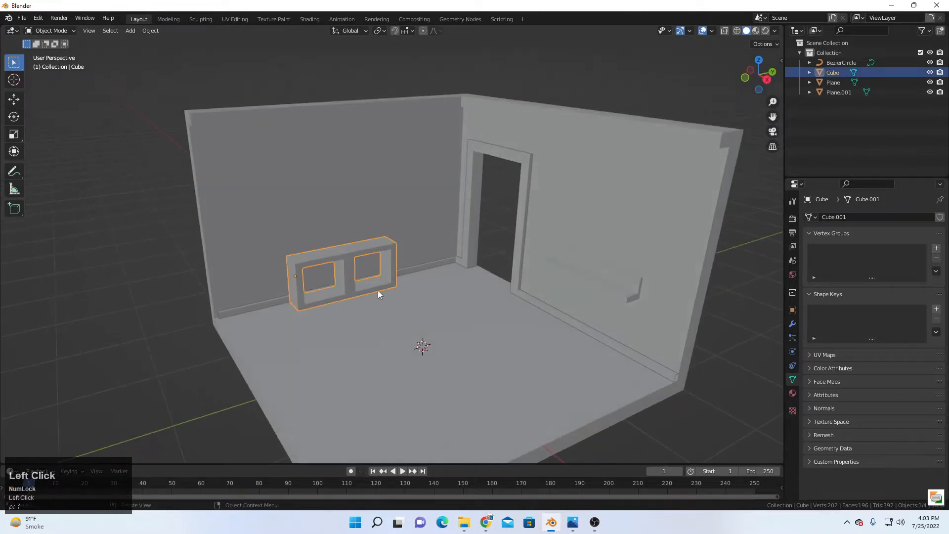
# Step: Add a cube and flatten it along X into a thin upright panel
pyautogui.hotkey('shift', 'a')
pyautogui.moveTo(446, 276)
pyautogui.click(489, 280)
pyautogui.scroll(-3, 595, 348)
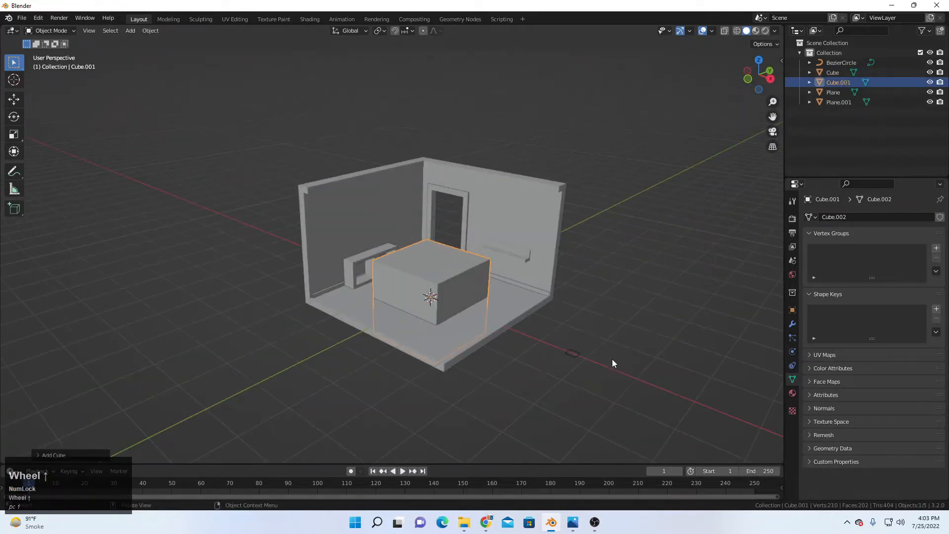
pyautogui.press('s')
pyautogui.press('y')
pyautogui.press('x')
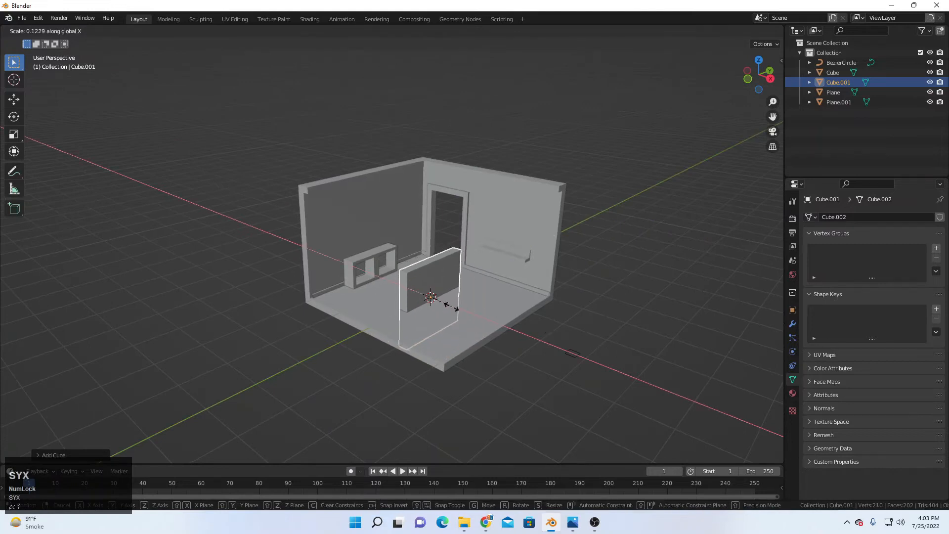
pyautogui.click(442, 307)
# Step: Thin the panel further along X and resize it uniformly
pyautogui.press('s')
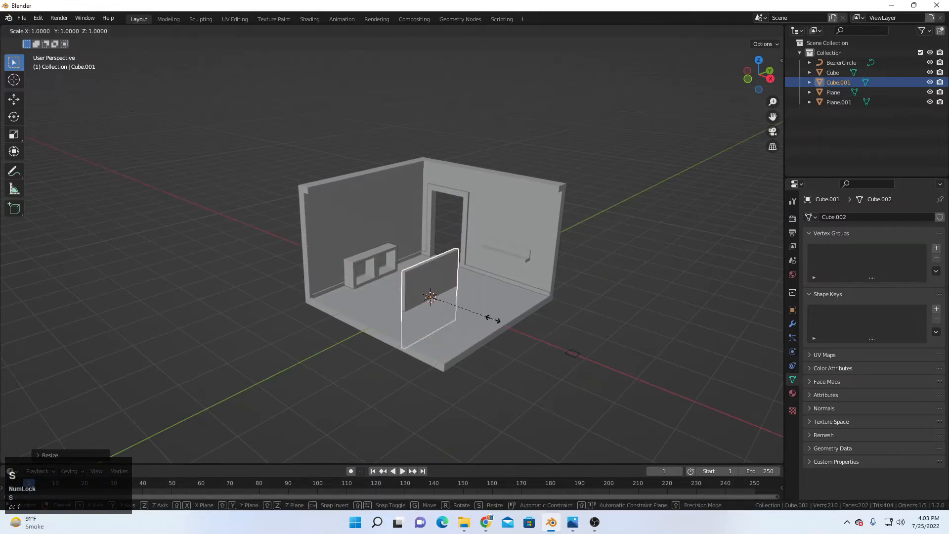
pyautogui.rightClick(493, 319)
pyautogui.press('s')
pyautogui.press('x')
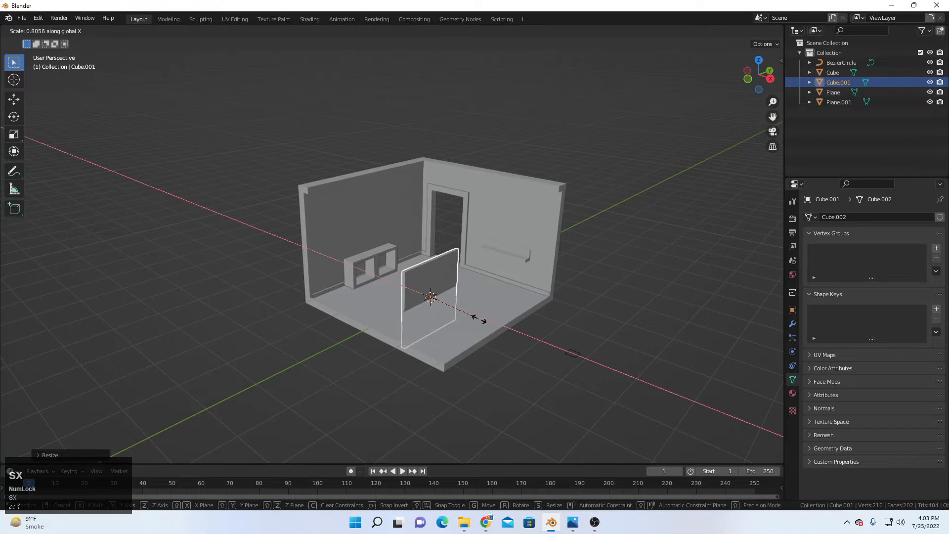
pyautogui.click(472, 318)
pyautogui.scroll(4, 450, 311)
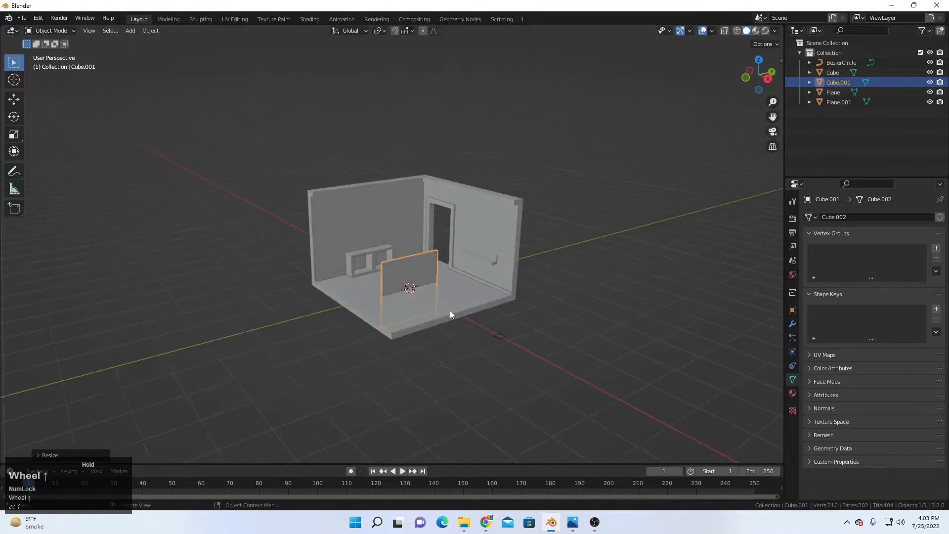
pyautogui.press('s')
pyautogui.click(505, 302)
# Step: Adjust the panel's height along Z above the floor
pyautogui.press('g')
pyautogui.press('z')
pyautogui.click(472, 340)
pyautogui.press('g')
pyautogui.press('z')
pyautogui.click(466, 320)
# Step: Move the panel along X to the cabinet wall and raise it above the cabinet
pyautogui.moveTo(466, 319); pyautogui.dragTo(490, 337, button='middle')
pyautogui.press('g')
pyautogui.press('y')
pyautogui.press('x')
pyautogui.click(407, 290)
pyautogui.press('g')
pyautogui.press('z')
pyautogui.click(404, 250)
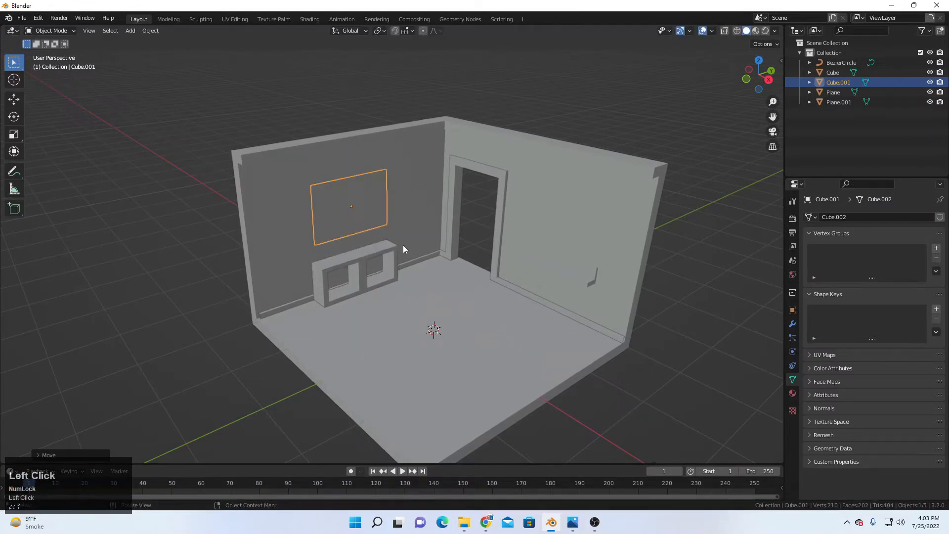
# Step: Fine-tune the panel's position along X so it sits against the wall surface
pyautogui.scroll(5, 401, 248)
pyautogui.moveTo(398, 245); pyautogui.dragTo(479, 251, button='middle')
pyautogui.press('g')
pyautogui.press('y')
pyautogui.press('x')
pyautogui.click(412, 250)
pyautogui.scroll(3, 473, 250)
pyautogui.press('g')
pyautogui.press('x')
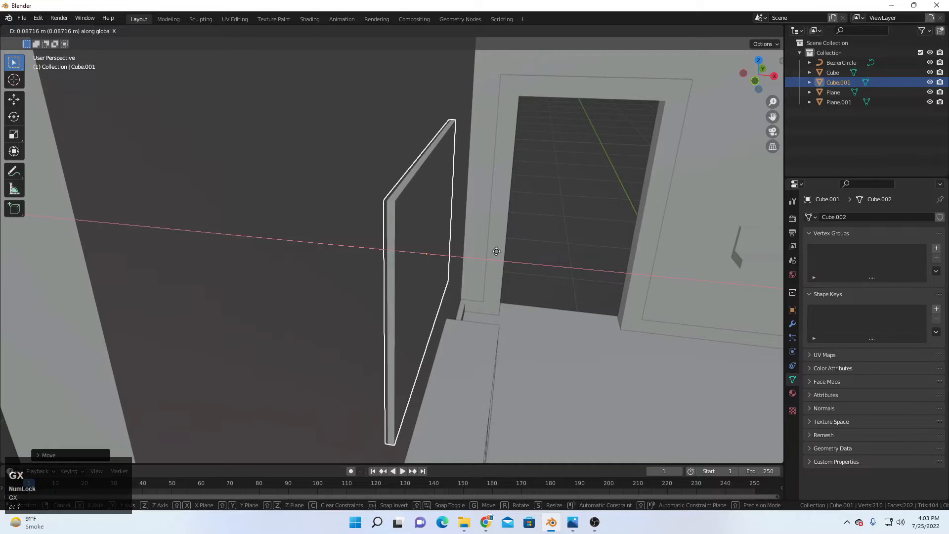
pyautogui.click(499, 252)
# Step: Move the panel along Y and Z to line it up over the cabinet
pyautogui.scroll(-5, 486, 247)
pyautogui.scroll(2, 407, 207)
pyautogui.moveTo(485, 246); pyautogui.dragTo(381, 215, button='middle')
pyautogui.scroll(-5, 407, 205)
pyautogui.scroll(2, 363, 209)
pyautogui.scroll(3, 409, 236)
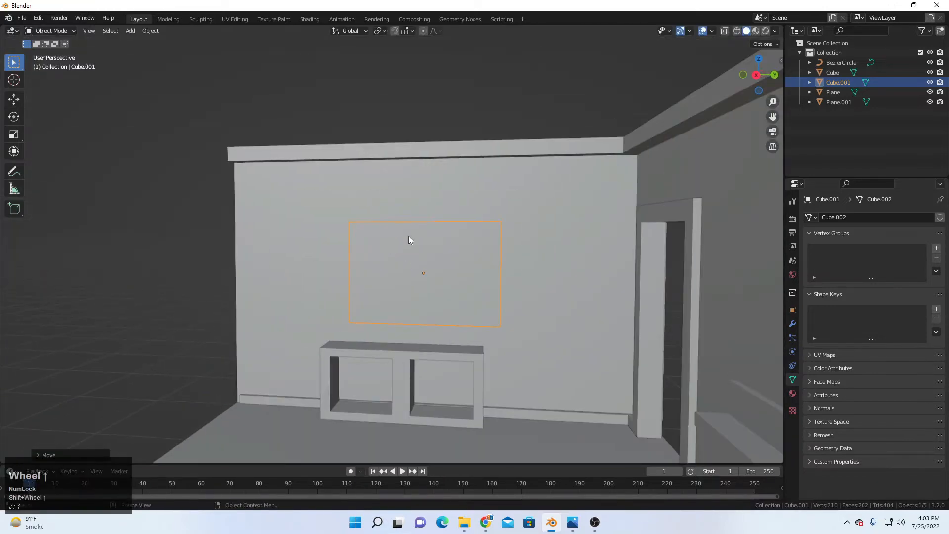
pyautogui.press('g')
pyautogui.press('y')
pyautogui.click(408, 256)
pyautogui.press('g')
pyautogui.moveTo(408, 256); pyautogui.dragTo(449, 276, button='middle')
pyautogui.press('z')
pyautogui.click(433, 268)
# Step: Inset the panel's front face in Edit Mode to form a narrow border around it
pyautogui.scroll(1, 434, 267)
pyautogui.click(49, 31)
pyautogui.click(45, 42)
pyautogui.click(446, 259)
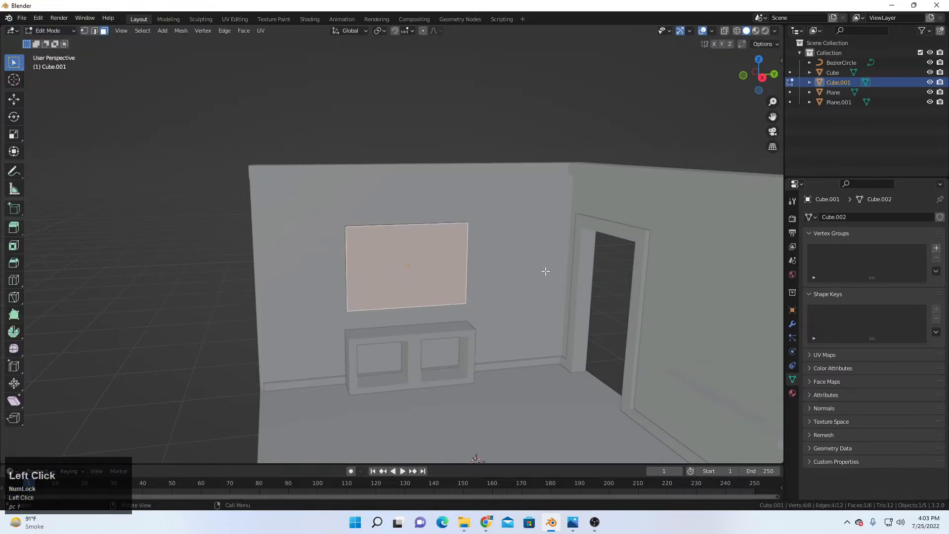
pyautogui.press('i')
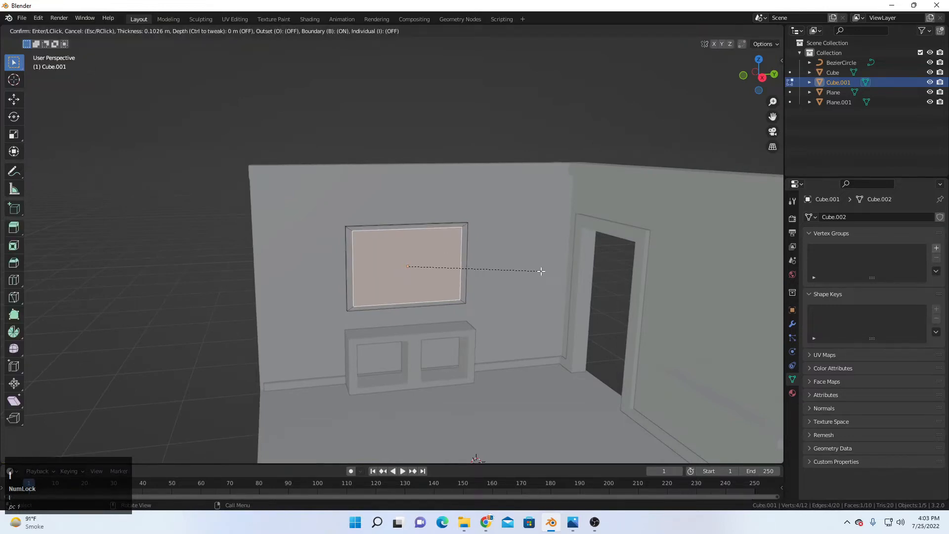
pyautogui.click(542, 270)
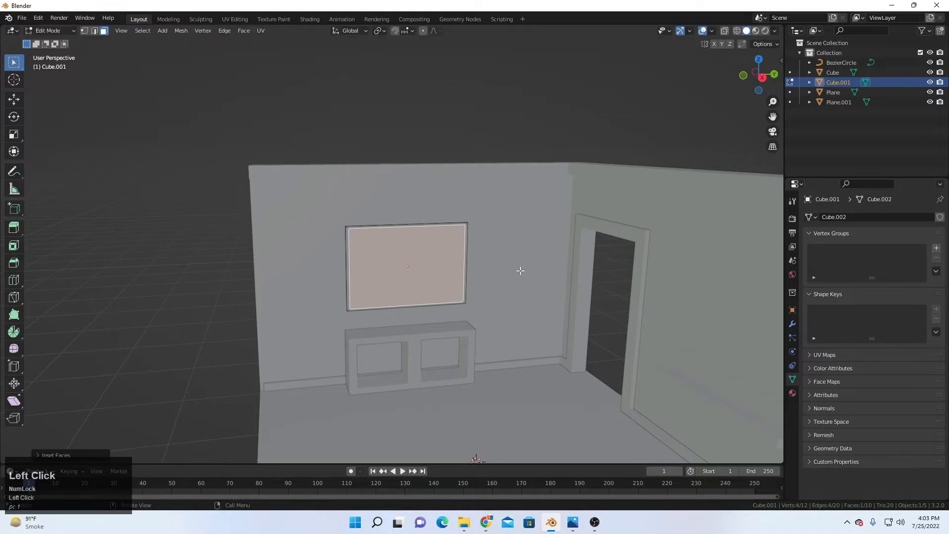
# Step: Extrude the inset front face of the panel, return to Object Mode and deselect the panel
pyautogui.scroll(4, 414, 277)
pyautogui.moveTo(365, 275); pyautogui.dragTo(405, 273, button='middle')
pyautogui.press('e')
pyautogui.click(425, 278)
pyautogui.press('Tab')
pyautogui.scroll(-5, 337, 283)
pyautogui.click(317, 174)
pyautogui.scroll(4, 373, 249)
pyautogui.scroll(-4, 405, 248)
pyautogui.scroll(1, 405, 267)
pyautogui.scroll(-2, 405, 268)
pyautogui.scroll(1, 408, 250)
pyautogui.scroll(1, 405, 272)
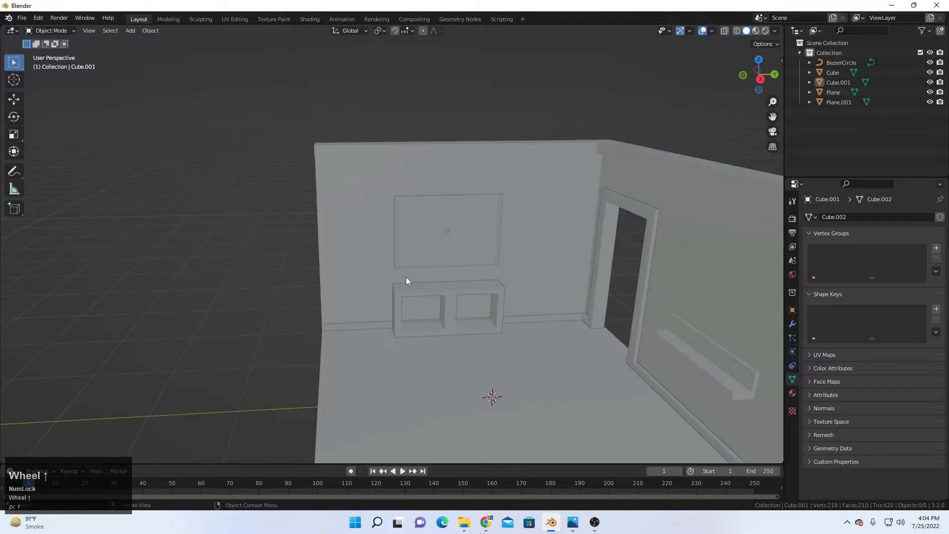
pyautogui.hotkey('shift', 'a')
pyautogui.moveTo(533, 294)
pyautogui.click(549, 309)
pyautogui.press('x')
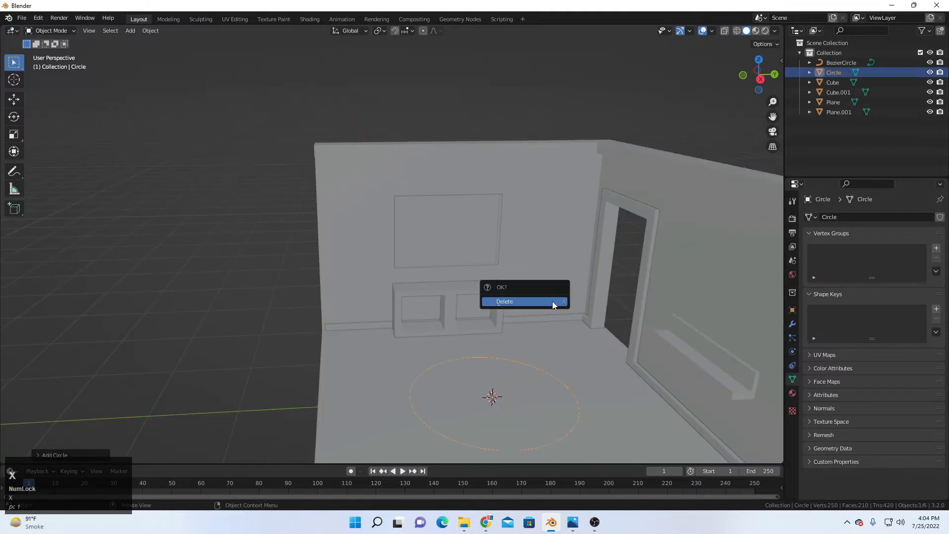
pyautogui.click(554, 301)
# Step: Add a cube, shrink it uniformly and stretch it along Z into a tall narrow column
pyautogui.hotkey('shift', 'a')
pyautogui.moveTo(564, 301)
pyautogui.click(592, 310)
pyautogui.press('s')
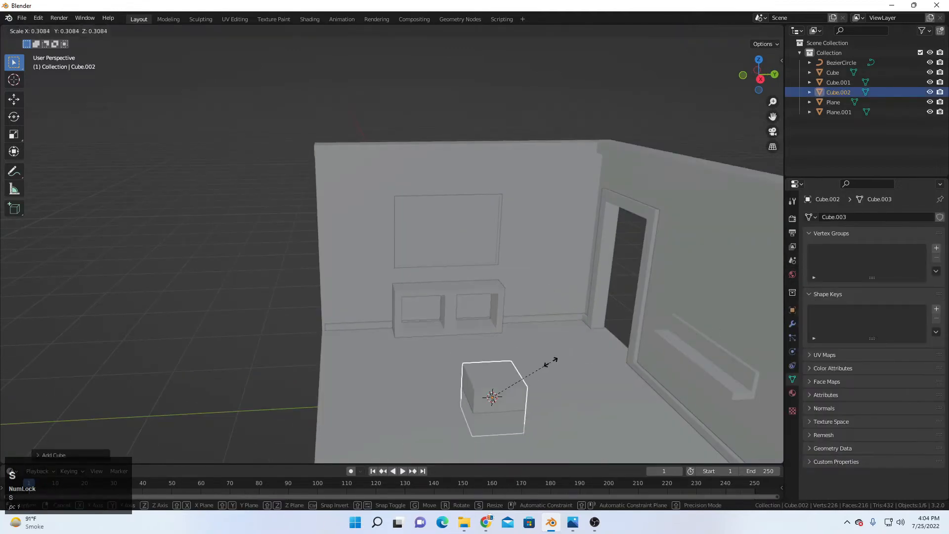
pyautogui.press('z')
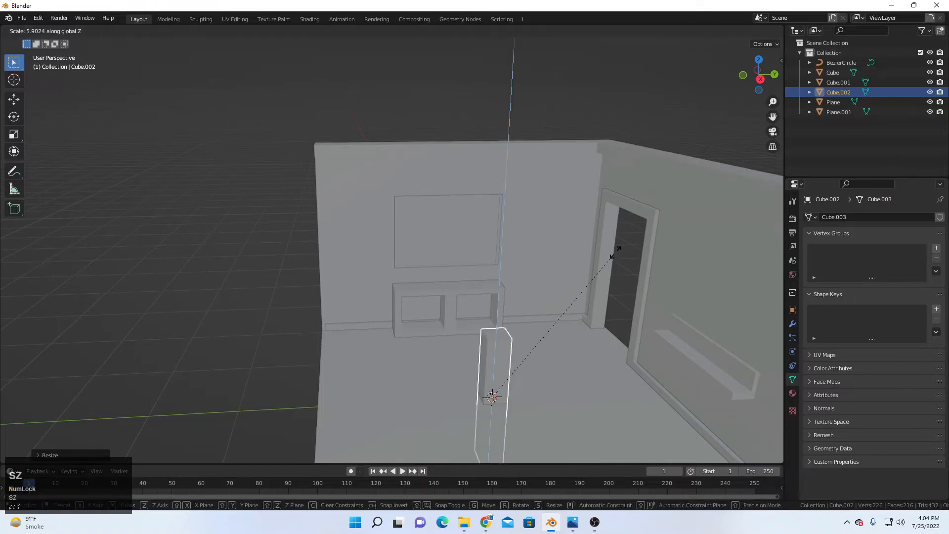
pyautogui.click(560, 295)
# Step: Resize the column along X and overall, and raise it above the floor
pyautogui.scroll(-4, 559, 295)
pyautogui.press('s')
pyautogui.press('x')
pyautogui.click(524, 374)
pyautogui.press('g')
pyautogui.click(538, 346)
pyautogui.press('s')
pyautogui.click(526, 340)
# Step: Move the column along X until it is close to the cabinet wall
pyautogui.moveTo(475, 310); pyautogui.dragTo(445, 297, button='middle')
pyautogui.press('g')
pyautogui.press('y')
pyautogui.press('x')
pyautogui.click(437, 289)
pyautogui.press('g')
pyautogui.press('x')
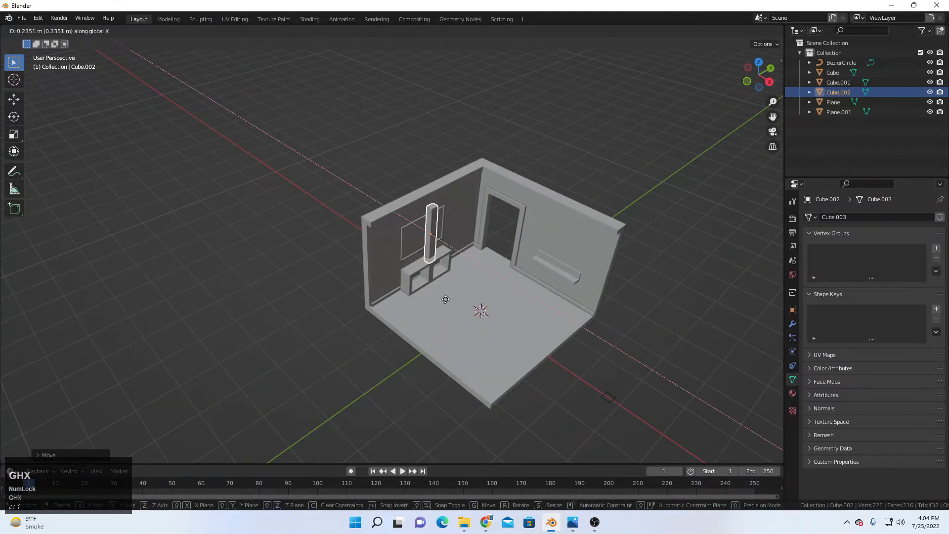
pyautogui.click(464, 298)
# Step: Move the column along Y to the side of the wall panel farther from the doorway
pyautogui.press('g')
pyautogui.moveTo(464, 297); pyautogui.dragTo(394, 301, button='middle')
pyautogui.press('x')
pyautogui.press('y')
pyautogui.click(418, 310)
# Step: Shorten the column along Z to suit the height of the wall panel
pyautogui.scroll(3, 395, 281)
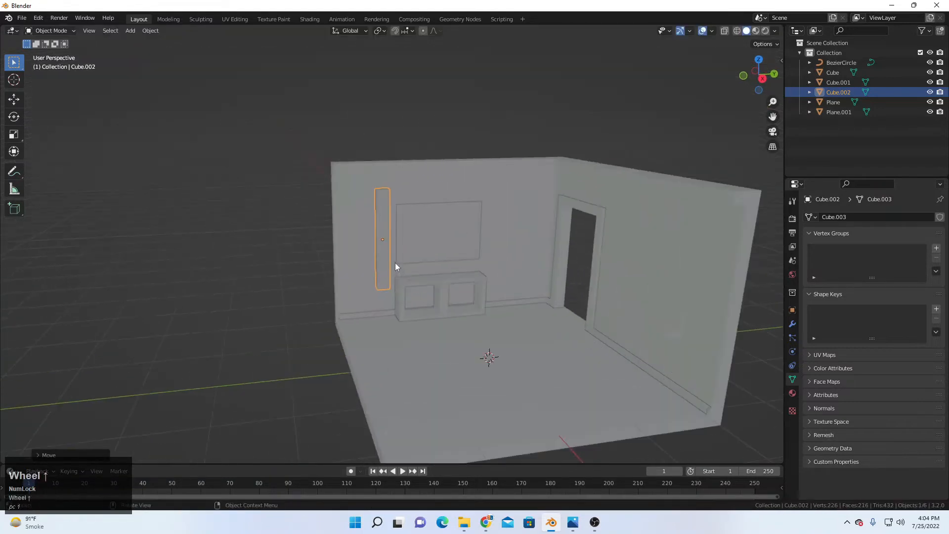
pyautogui.moveTo(395, 262); pyautogui.dragTo(413, 265, button='middle')
pyautogui.scroll(2, 473, 319)
pyautogui.press('s')
pyautogui.press('z')
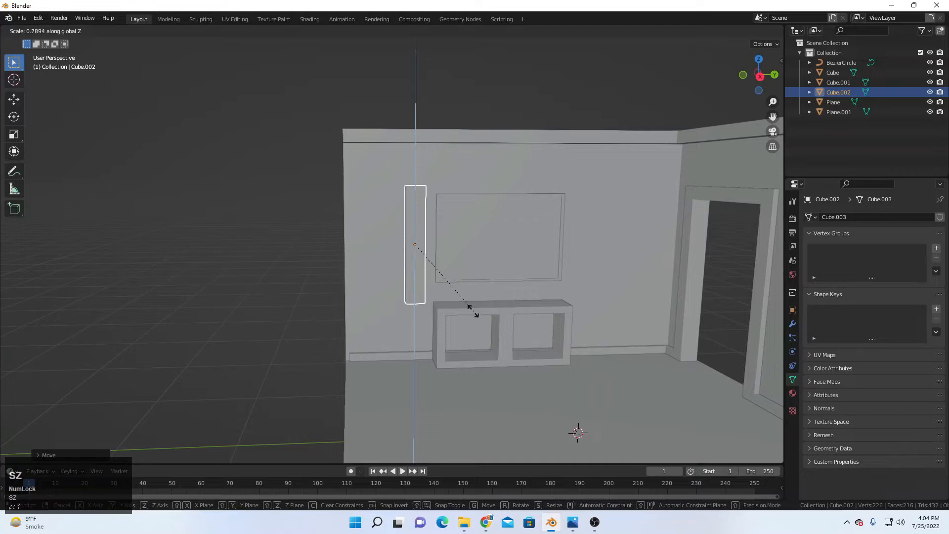
pyautogui.click(460, 299)
# Step: Thin the column along X and shift it along X so it sits against the cabinet wall
pyautogui.moveTo(458, 299); pyautogui.dragTo(517, 301, button='middle')
pyautogui.scroll(4, 513, 267)
pyautogui.moveTo(511, 255); pyautogui.dragTo(504, 303, button='middle')
pyautogui.press('s')
pyautogui.press('x')
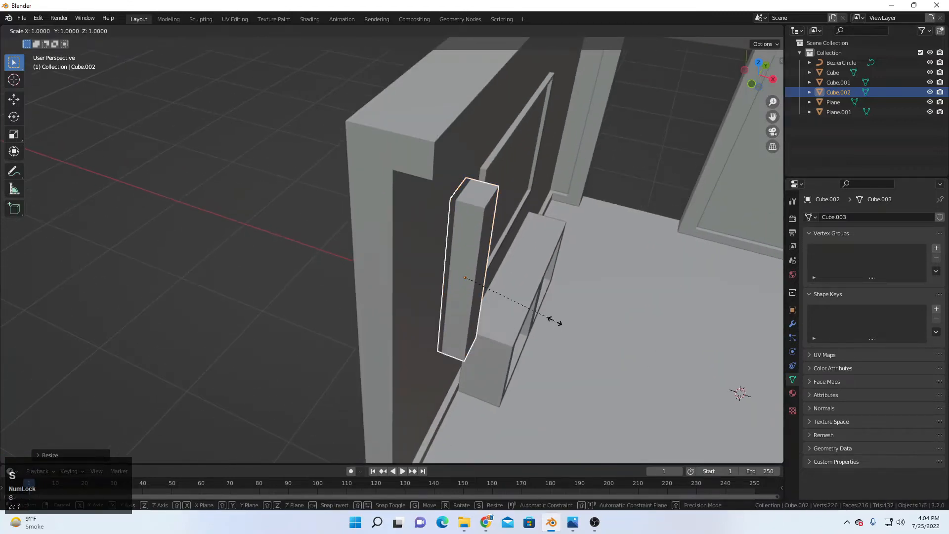
pyautogui.click(537, 314)
pyautogui.press('g')
pyautogui.press('x')
pyautogui.click(538, 312)
pyautogui.scroll(-6, 553, 313)
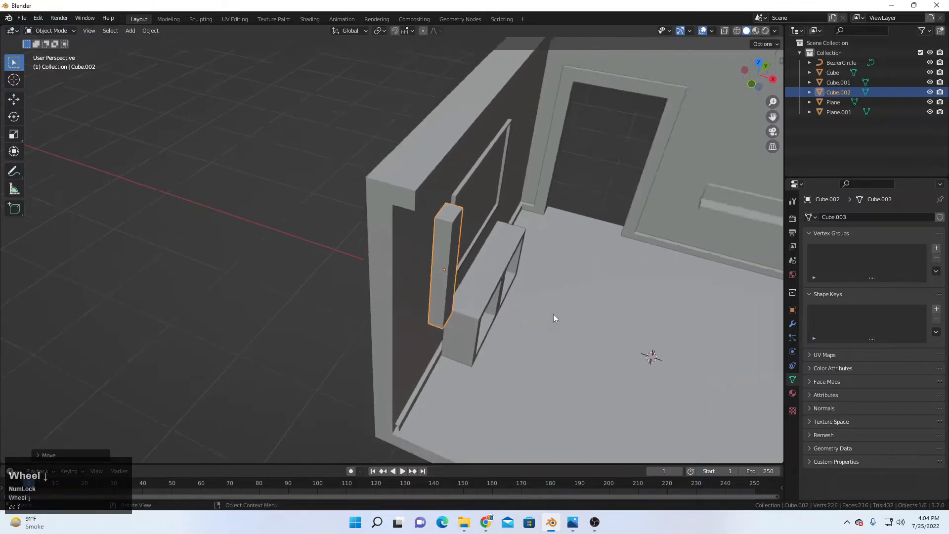
# Step: Widen the column along Y by a factor of about 1.2
pyautogui.moveTo(506, 301); pyautogui.dragTo(464, 282, button='middle')
pyautogui.scroll(3, 465, 282)
pyautogui.press('s')
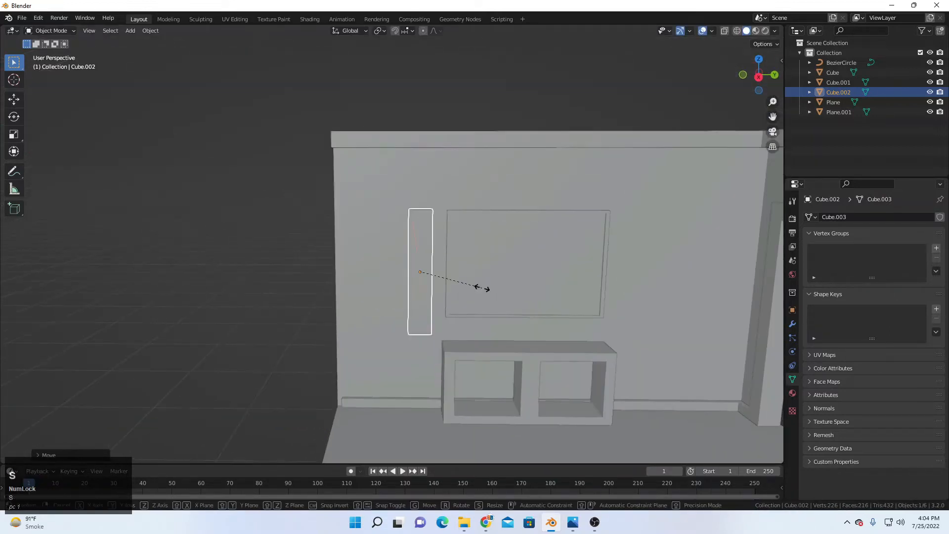
pyautogui.press('x')
pyautogui.press('y')
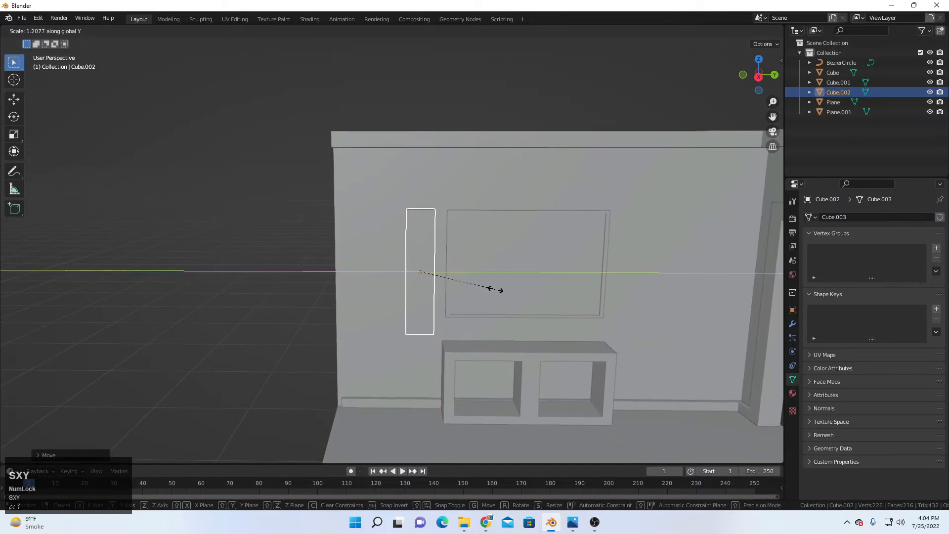
pyautogui.click(496, 290)
pyautogui.scroll(-1, 469, 292)
pyautogui.moveTo(469, 292); pyautogui.dragTo(536, 294, button='middle')
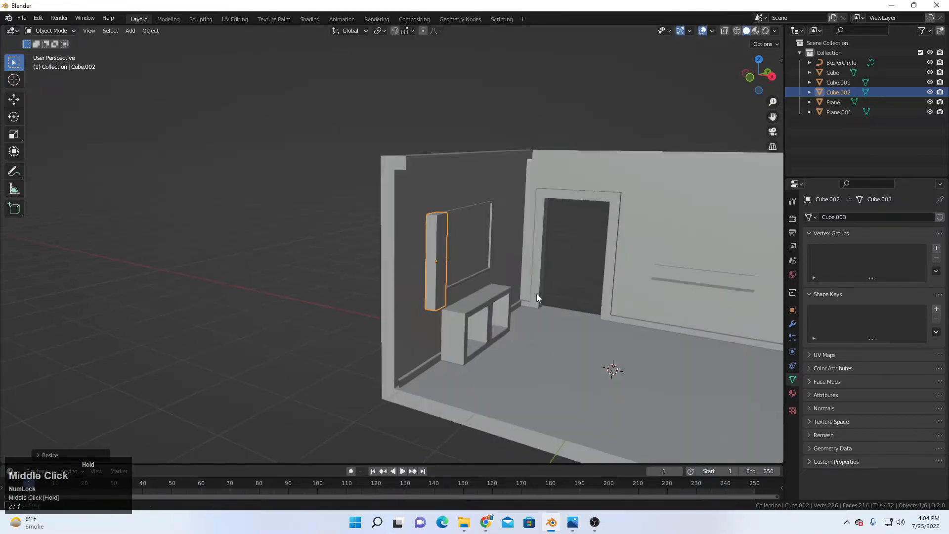
# Step: Open the column's mesh for editing and snap the 3D cursor to its selected geometry
pyautogui.click(372, 313)
pyautogui.scroll(-2, 373, 314)
pyautogui.moveTo(372, 312); pyautogui.dragTo(307, 298, button='middle')
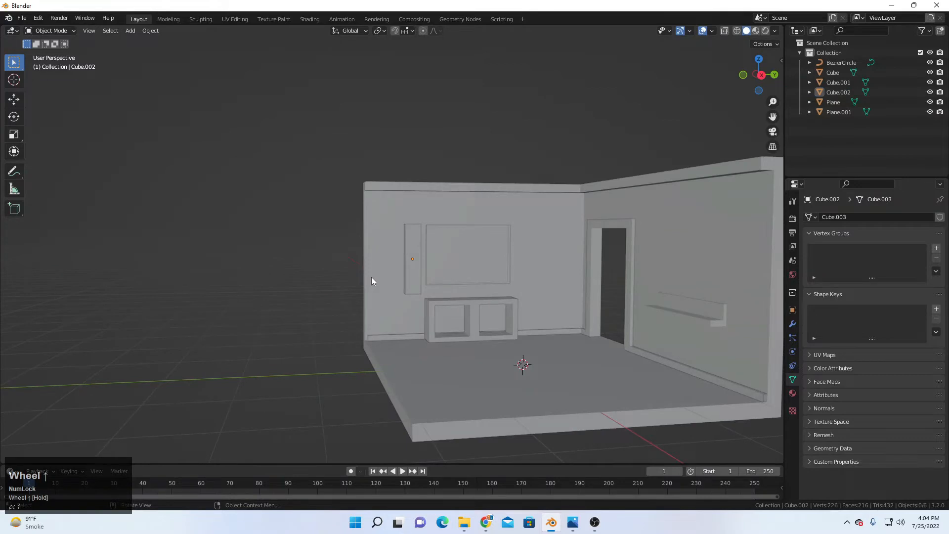
pyautogui.scroll(3, 490, 266)
pyautogui.scroll(2, 428, 290)
pyautogui.click(420, 259)
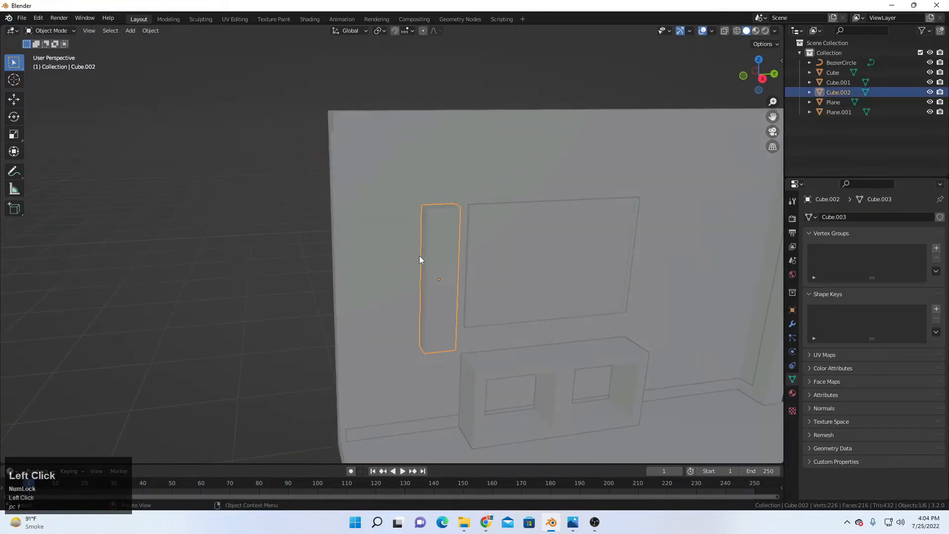
pyautogui.press('Tab')
pyautogui.scroll(1, 419, 257)
pyautogui.keyDown('shift'); pyautogui.scroll(1, 419, 257); pyautogui.keyUp('shift')
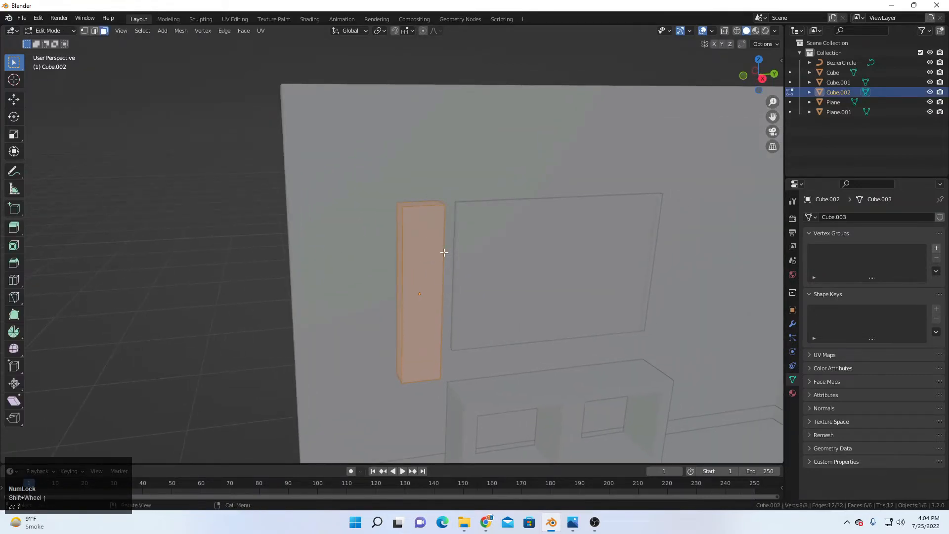
pyautogui.scroll(-1, 444, 253)
pyautogui.hotkey('shift', 's')
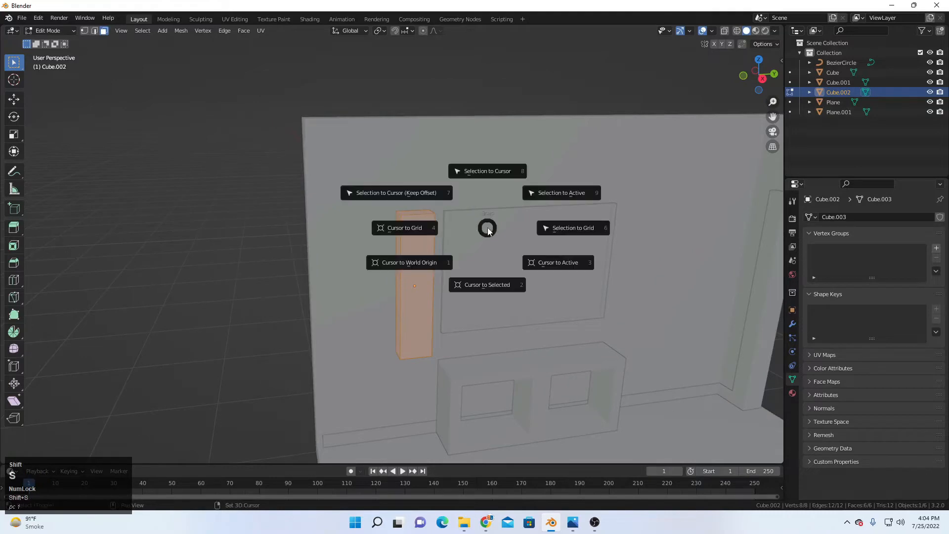
pyautogui.click(490, 285)
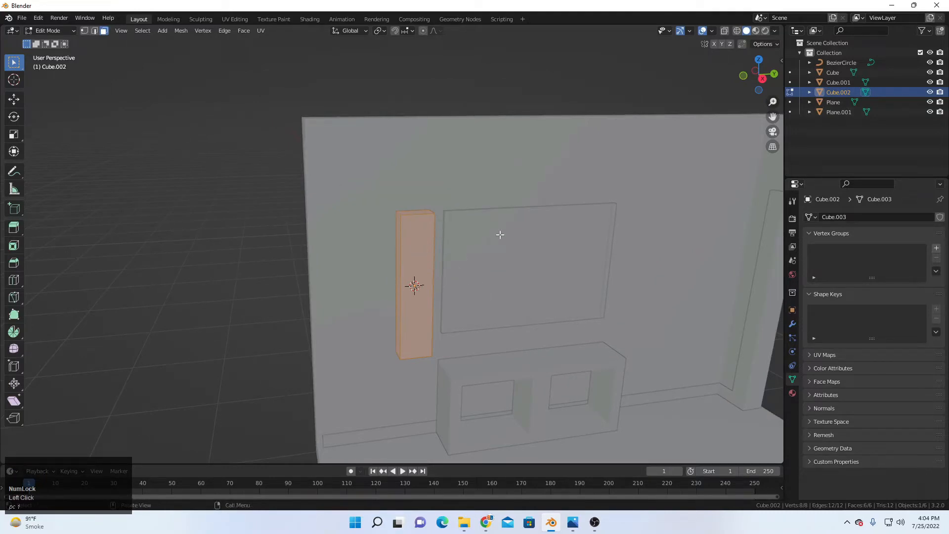
# Step: Add a cylinder with 20 vertices at the 3D cursor inside the column's mesh
pyautogui.hotkey('shift', 'a')
pyautogui.click(453, 286)
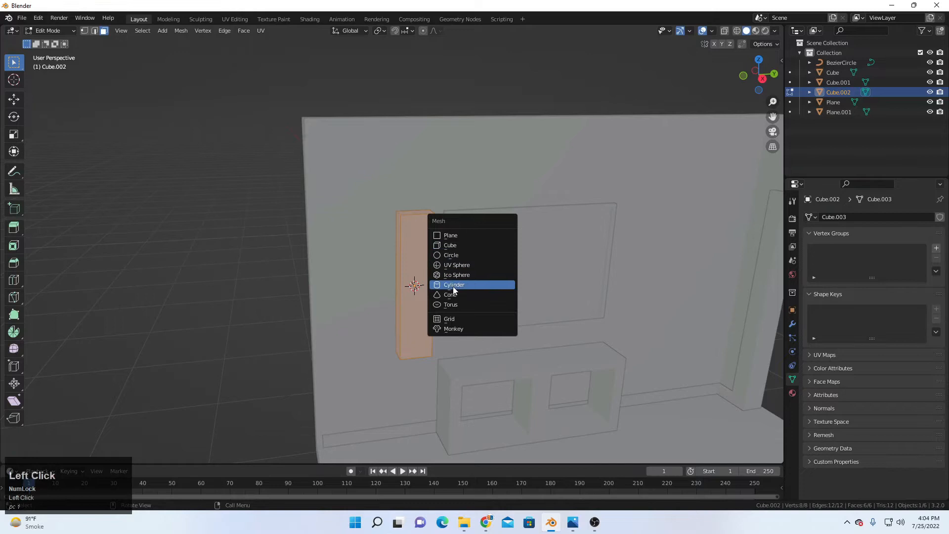
pyautogui.scroll(-5, 326, 302)
pyautogui.moveTo(326, 302); pyautogui.dragTo(101, 429, button='middle')
pyautogui.click(56, 455)
pyautogui.moveTo(127, 337); pyautogui.dragTo(111, 336)
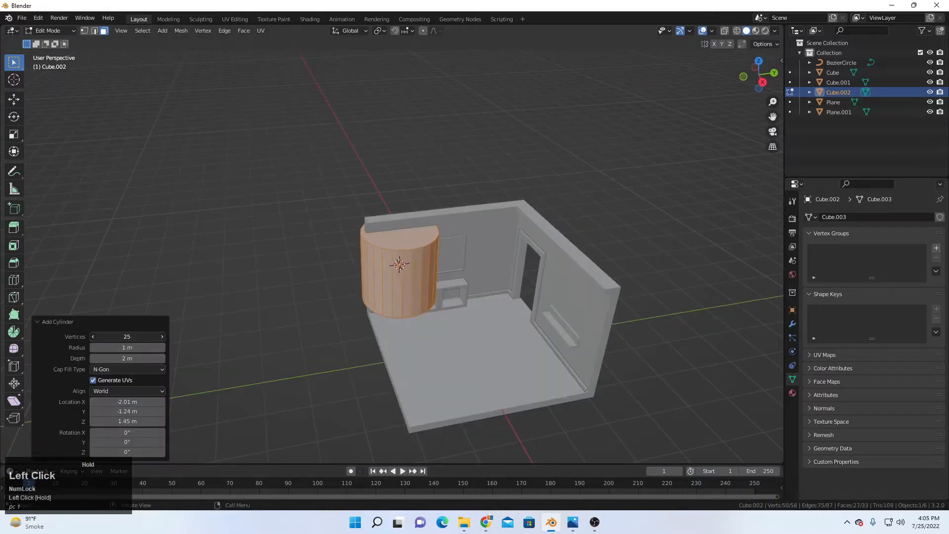
pyautogui.click(134, 337)
pyautogui.write('20')
pyautogui.press('Return')
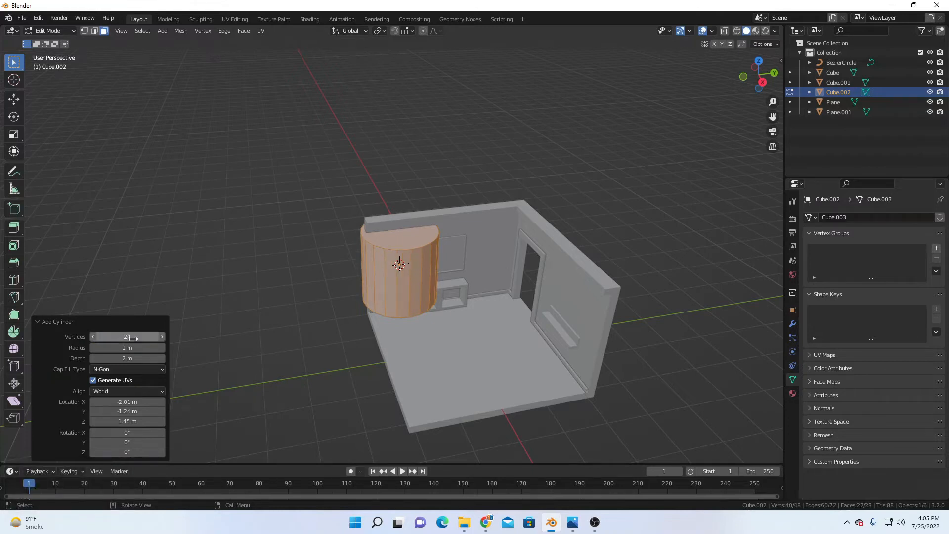
pyautogui.click(88, 320)
# Step: Scale the cylinder down until it fits within the column's width
pyautogui.scroll(2, 424, 283)
pyautogui.press('s')
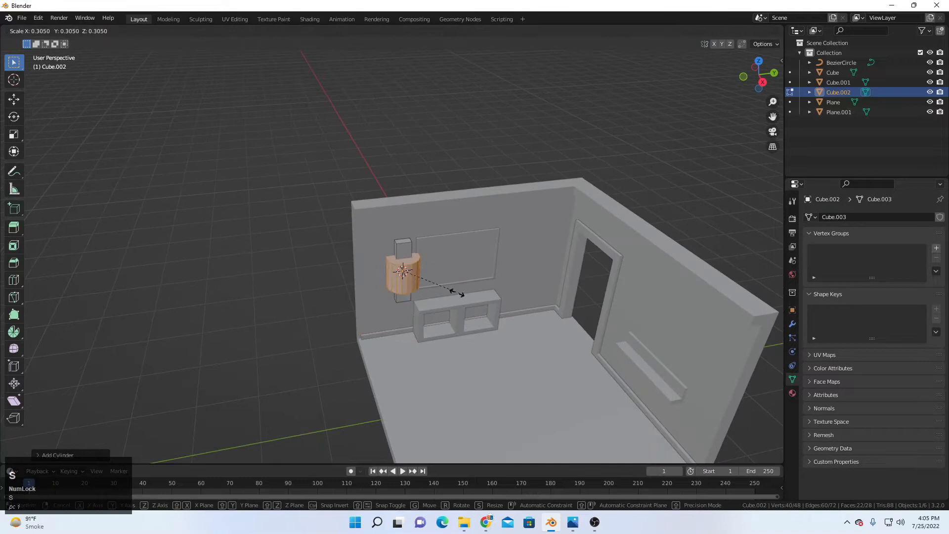
pyautogui.click(422, 286)
pyautogui.scroll(3, 445, 296)
pyautogui.press('t')
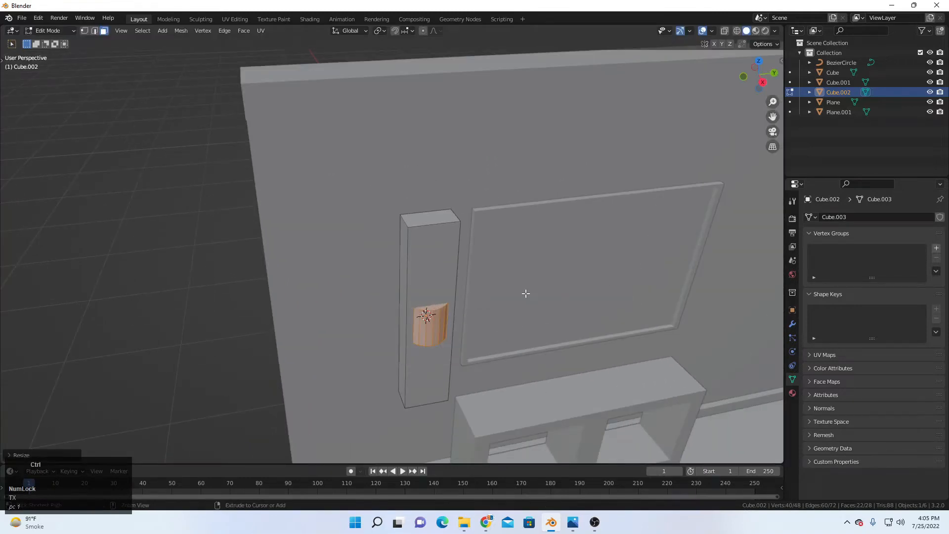
pyautogui.hotkey('ctrl', 'z')
pyautogui.scroll(-2, 525, 294)
pyautogui.press('s')
pyautogui.rightClick(488, 340)
pyautogui.hotkey('ctrl', 'shift', 's')
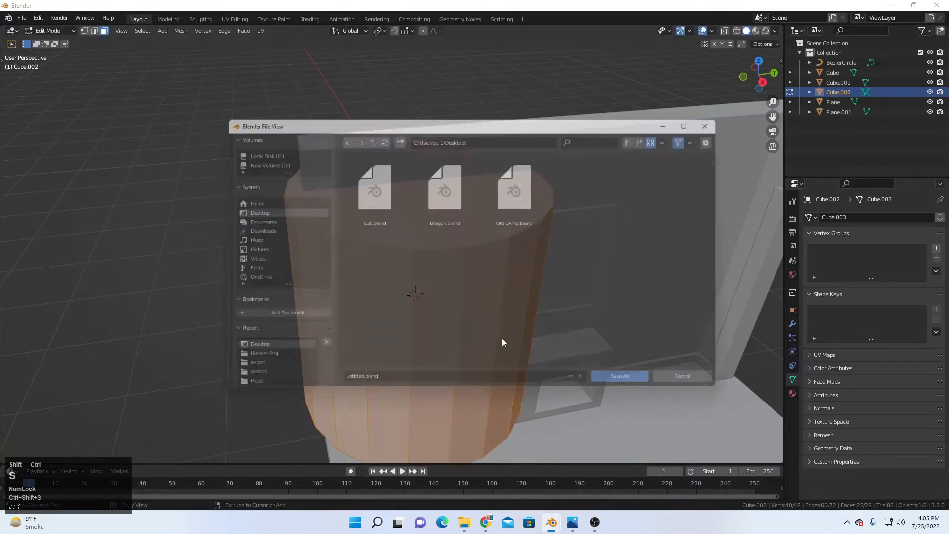
pyautogui.click(719, 381)
pyautogui.hotkey('ctrl', 'shift', 's')
pyautogui.click(702, 385)
pyautogui.hotkey('ctrl', 'shift', 'z')
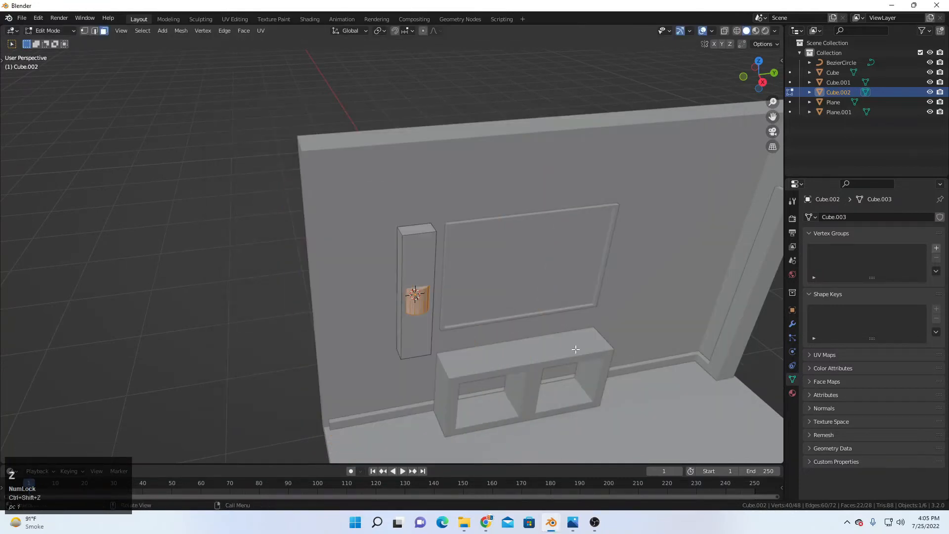
# Step: Rotate the small cylinder 90 degrees about Y so its flat cap faces the room
pyautogui.press('r')
pyautogui.press('x')
pyautogui.write('y')
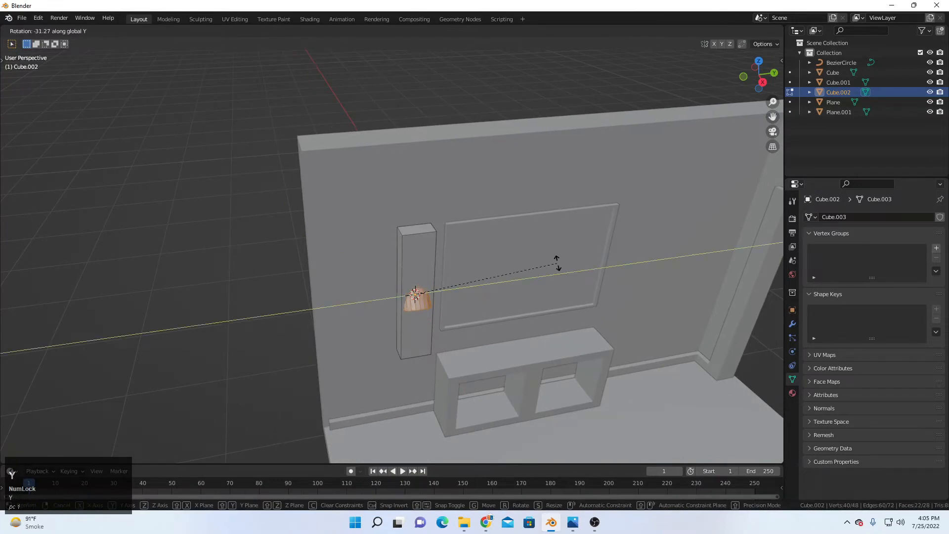
pyautogui.write('90')
pyautogui.press('Return')
# Step: Raise the cylinder along Z to the upper part of the column
pyautogui.moveTo(430, 320); pyautogui.dragTo(476, 299, button='middle')
pyautogui.keyDown('shift'); pyautogui.scroll(1, 456, 303); pyautogui.keyUp('shift')
pyautogui.scroll(2, 456, 302)
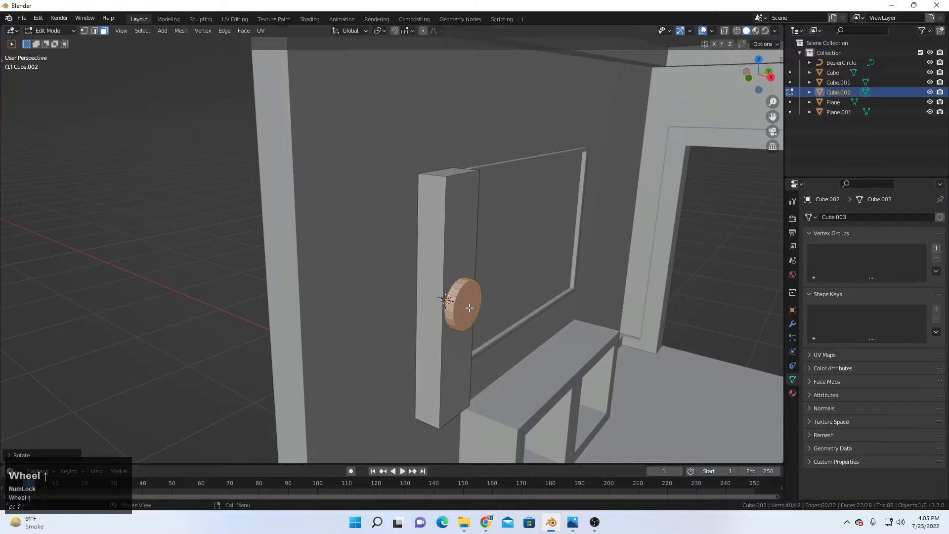
pyautogui.scroll(2, 469, 307)
pyautogui.press('g')
pyautogui.press('z')
pyautogui.click(452, 237)
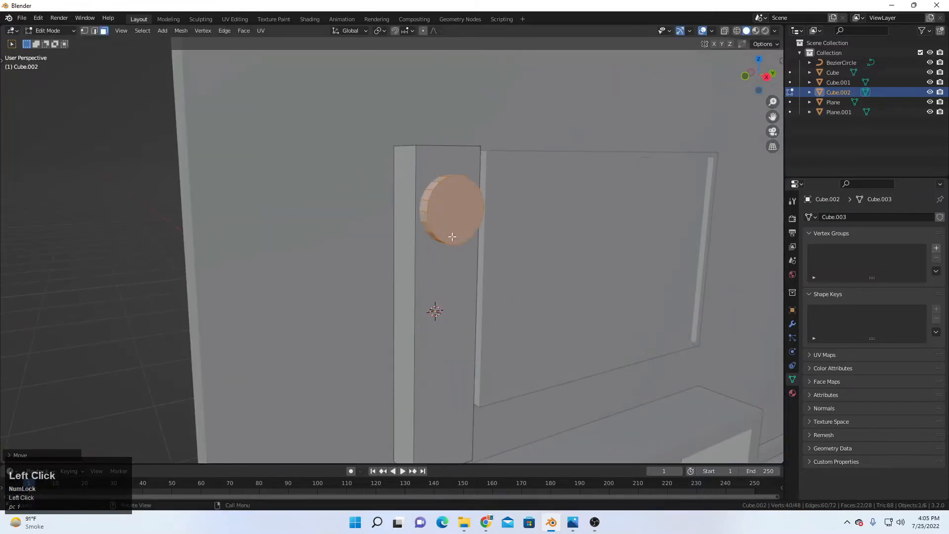
# Step: Duplicate the cylinder along Z and place the copy below the original on the column's front
pyautogui.scroll(-2, 451, 247)
pyautogui.hotkey('shift', 'd')
pyautogui.press('z')
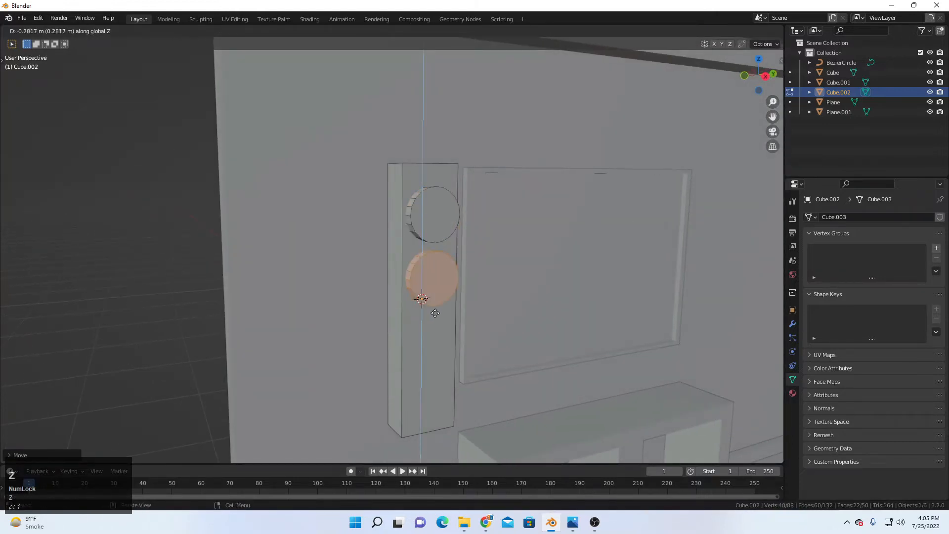
pyautogui.click(429, 302)
# Step: Select both cylinders and lower them together about 0.10 m along Z
pyautogui.scroll(1, 428, 301)
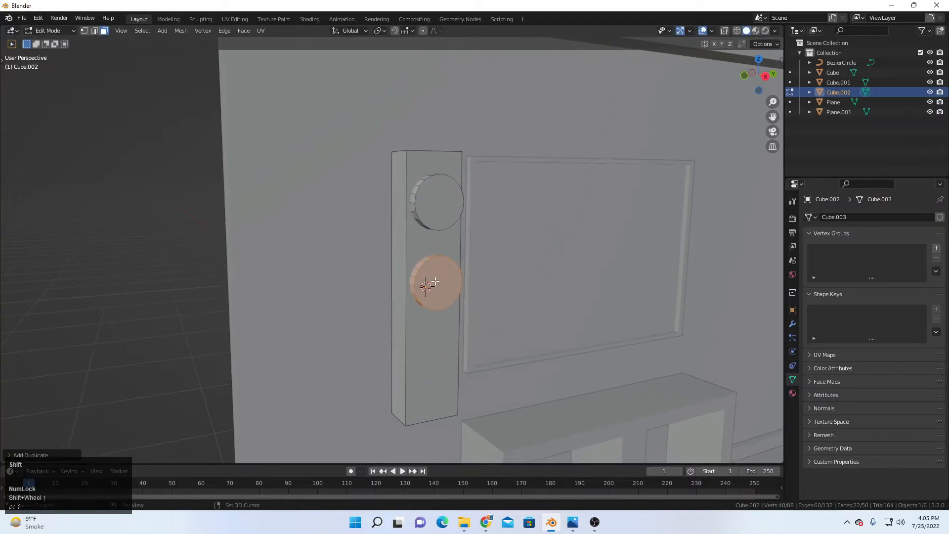
pyautogui.press('l')
pyautogui.press('g')
pyautogui.press('z')
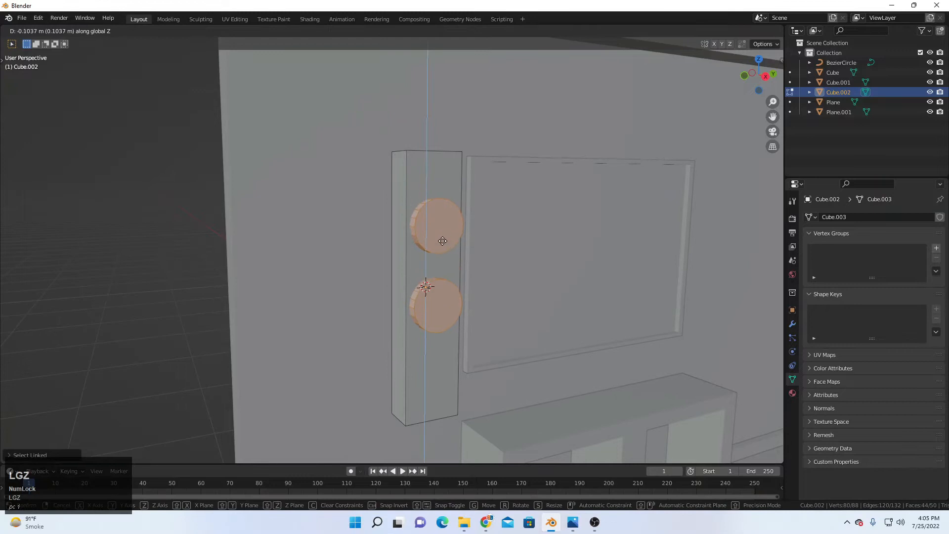
pyautogui.click(442, 241)
# Step: Duplicate the lower cylinder to a spot beneath it on the column and scale the copy down
pyautogui.click(435, 302)
pyautogui.press('l')
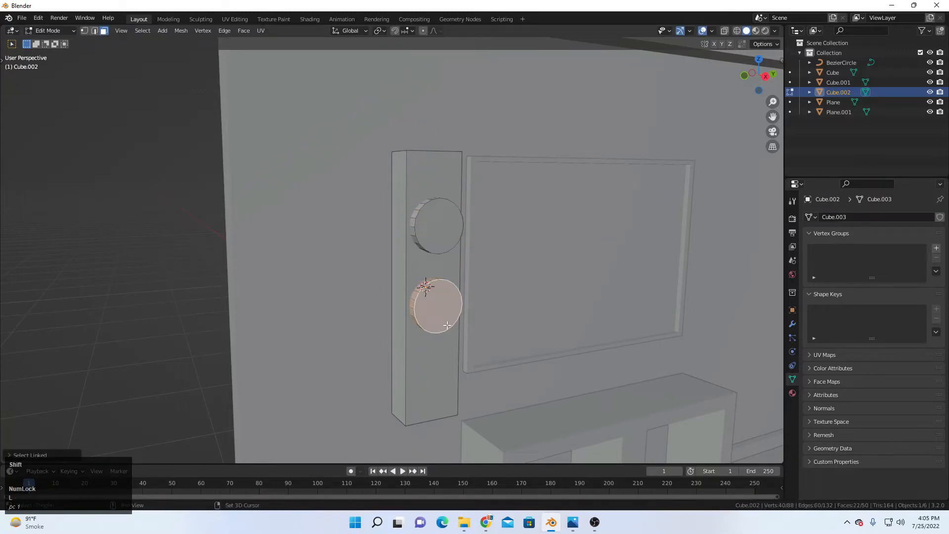
pyautogui.keyDown('shift'); pyautogui.scroll(2, 447, 324); pyautogui.keyUp('shift')
pyautogui.press('z')
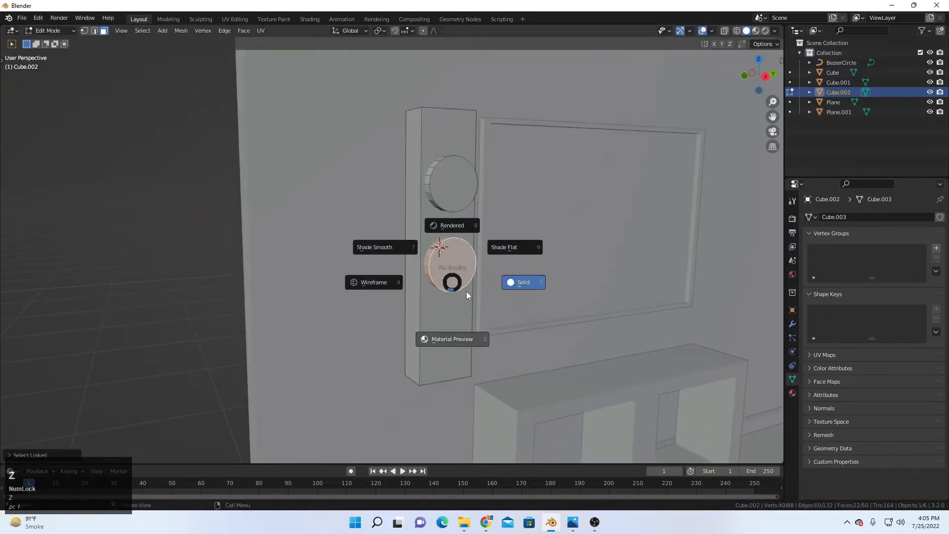
pyautogui.click(493, 280)
pyautogui.press('z')
pyautogui.hotkey('shift', 'd')
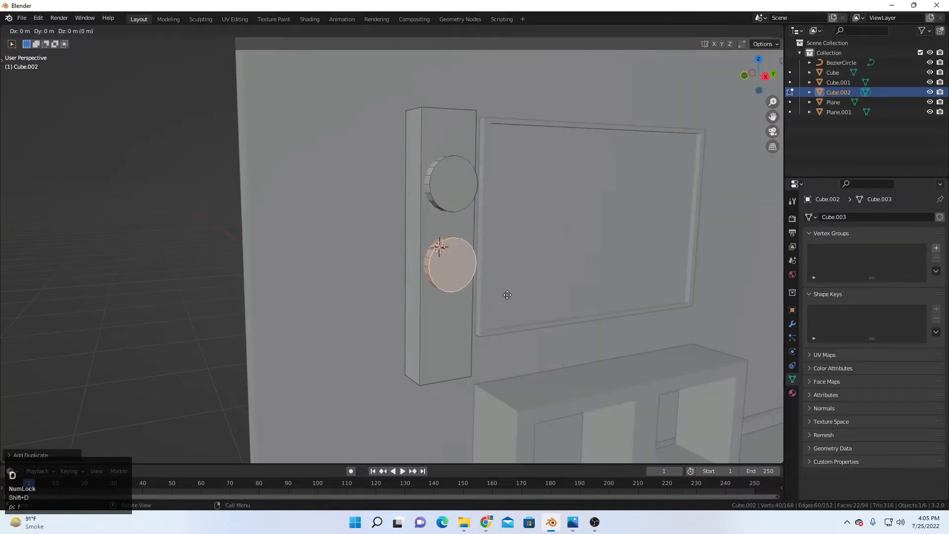
pyautogui.press('s')
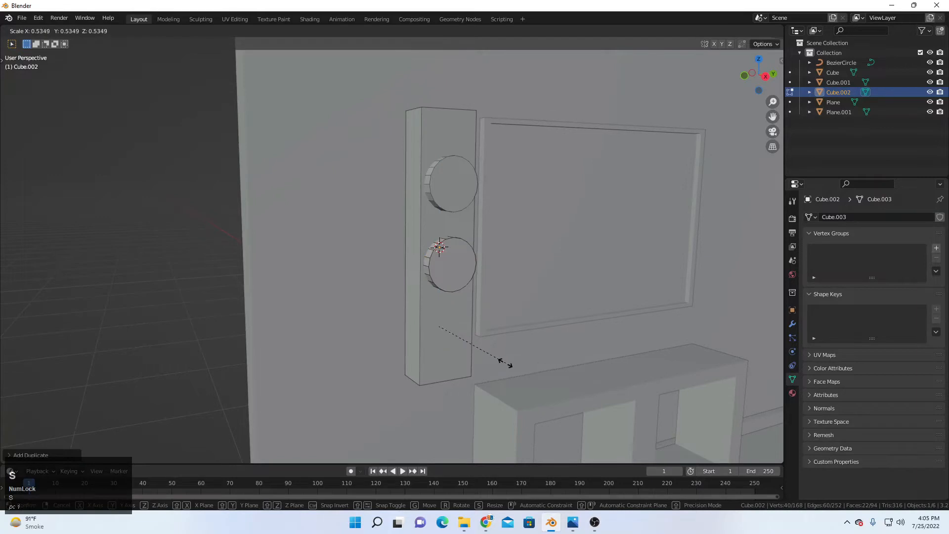
pyautogui.click(479, 357)
# Step: Move the smallest cylinder along X out of the column's front and shrink it further into a small knob
pyautogui.press('g')
pyautogui.press('y')
pyautogui.press('x')
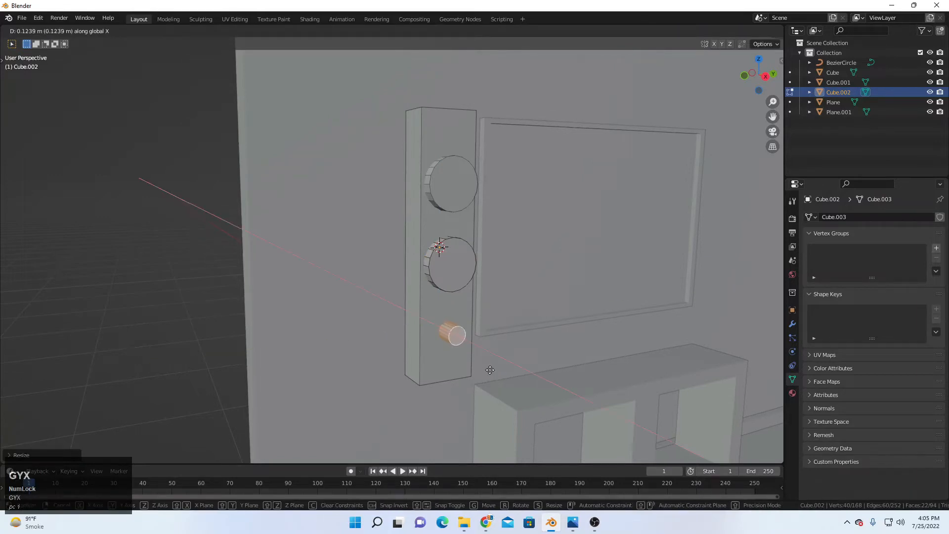
pyautogui.click(483, 367)
pyautogui.press('s')
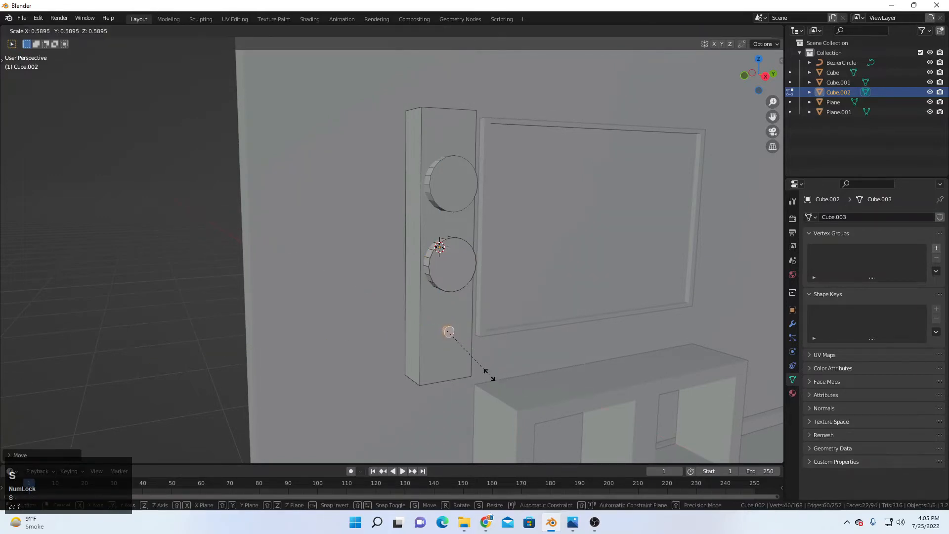
pyautogui.click(489, 374)
# Step: Duplicate the small knob along Z to above the upper cylinder and finish editing the column's mesh
pyautogui.keyDown('shift'); pyautogui.scroll(2, 482, 340); pyautogui.keyUp('shift')
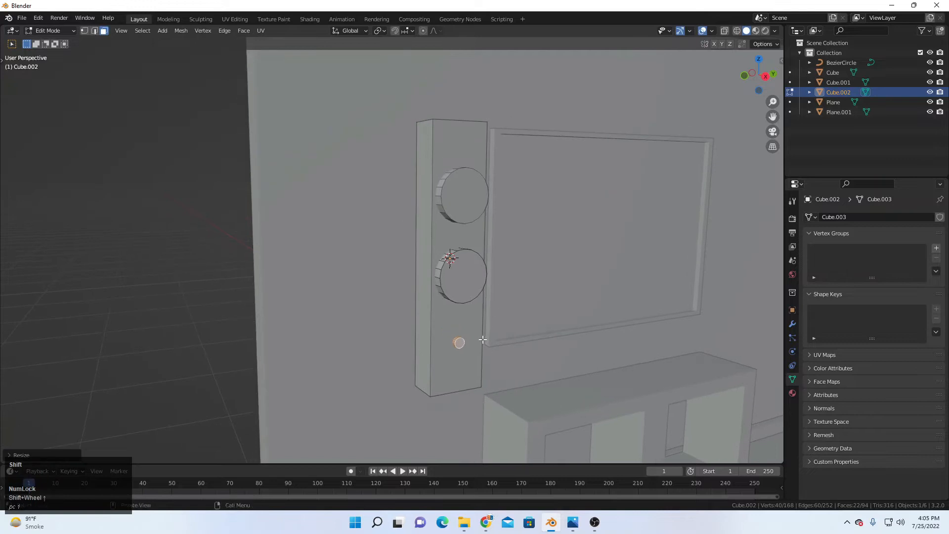
pyautogui.press('e')
pyautogui.press('z')
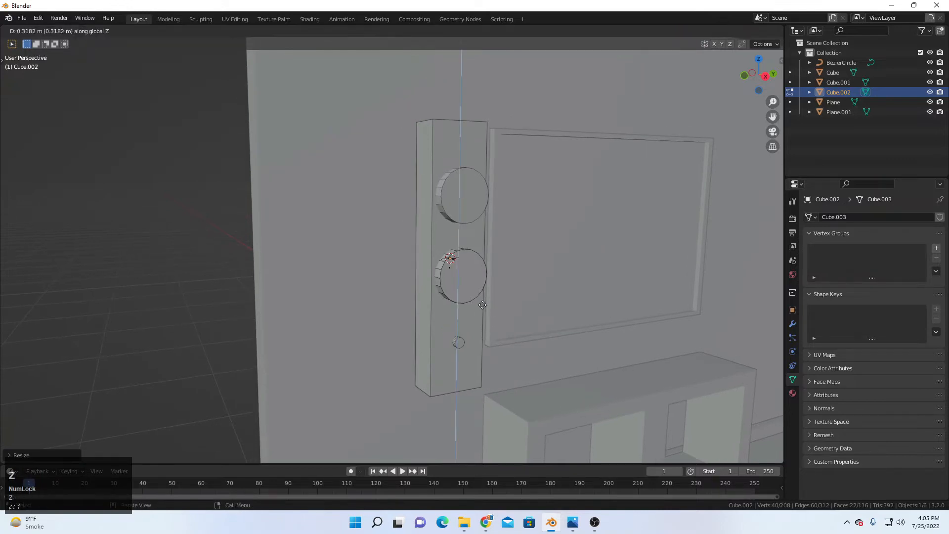
pyautogui.click(494, 144)
pyautogui.press('Tab')
pyautogui.click(304, 203)
pyautogui.scroll(-6, 446, 252)
pyautogui.click(332, 302)
# Step: Move the finished speaker column about 0.016 m along X toward the cabinet wall
pyautogui.moveTo(332, 302); pyautogui.dragTo(357, 314, button='middle')
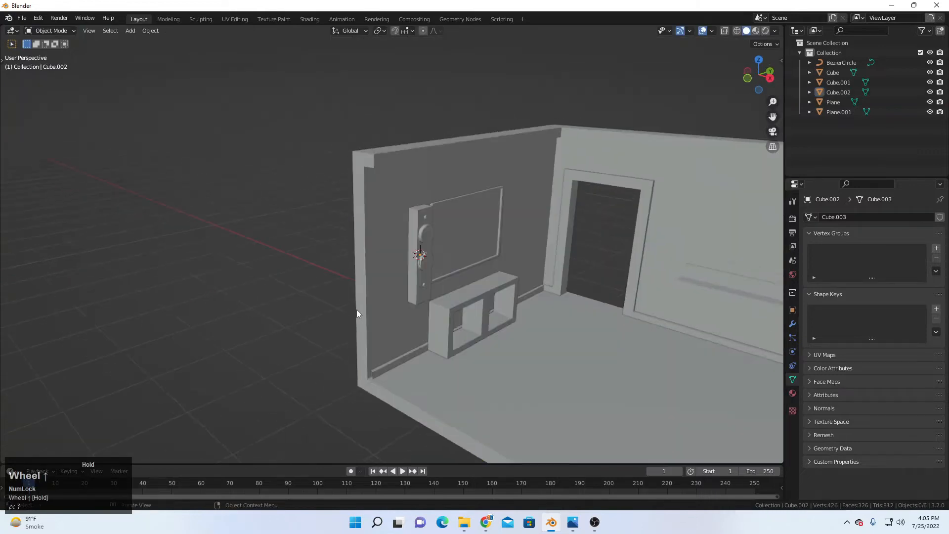
pyautogui.scroll(3, 358, 311)
pyautogui.click(437, 272)
pyautogui.moveTo(437, 272); pyautogui.dragTo(442, 286, button='middle')
pyautogui.press('g')
pyautogui.press('y')
pyautogui.press('x')
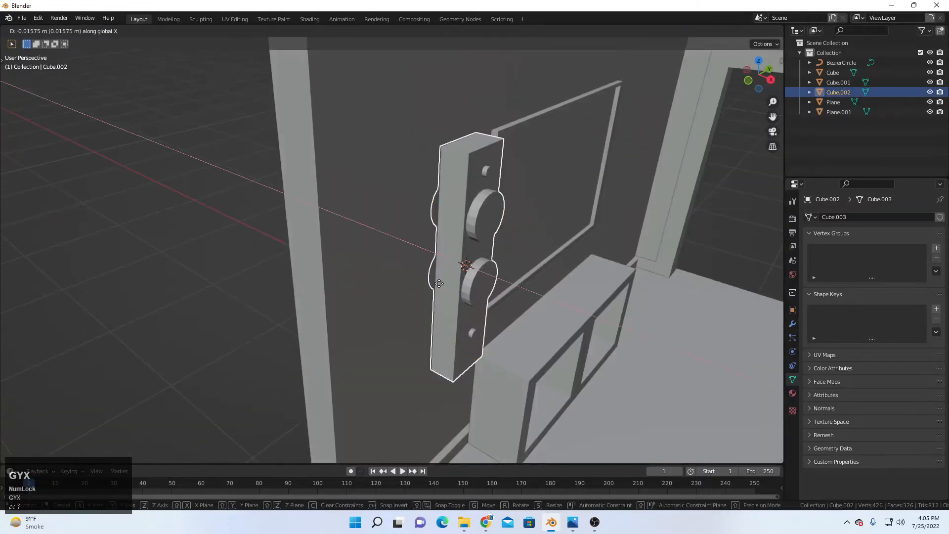
pyautogui.click(438, 283)
# Step: Duplicate the speaker column about 2.1 m along Y to the other side of the framed wall panel
pyautogui.scroll(-4, 438, 284)
pyautogui.click(592, 234)
pyautogui.moveTo(592, 234); pyautogui.dragTo(533, 222, button='middle')
pyautogui.scroll(2, 396, 258)
pyautogui.click(396, 261)
pyautogui.moveTo(396, 262); pyautogui.dragTo(437, 242, button='middle')
pyautogui.scroll(-3, 437, 242)
pyautogui.hotkey('shift', 'd')
pyautogui.press('x')
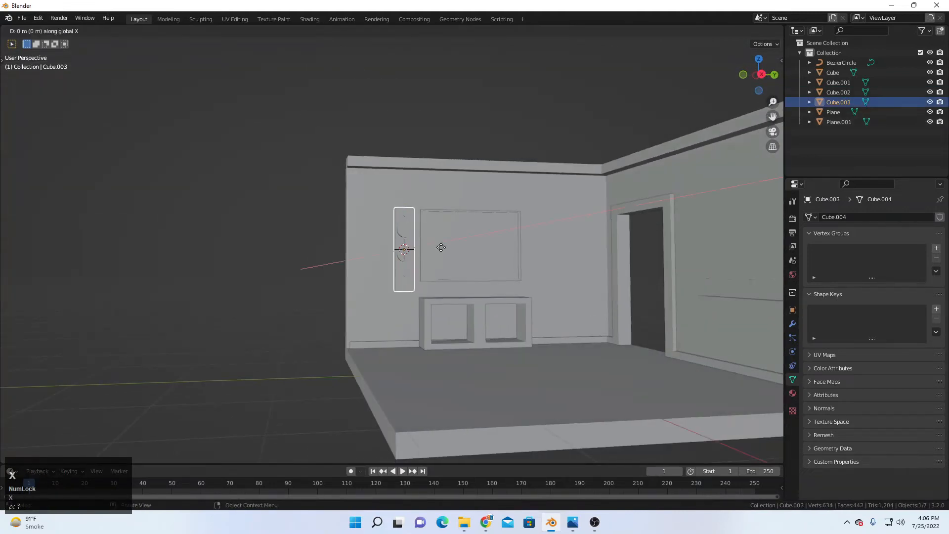
pyautogui.press('y')
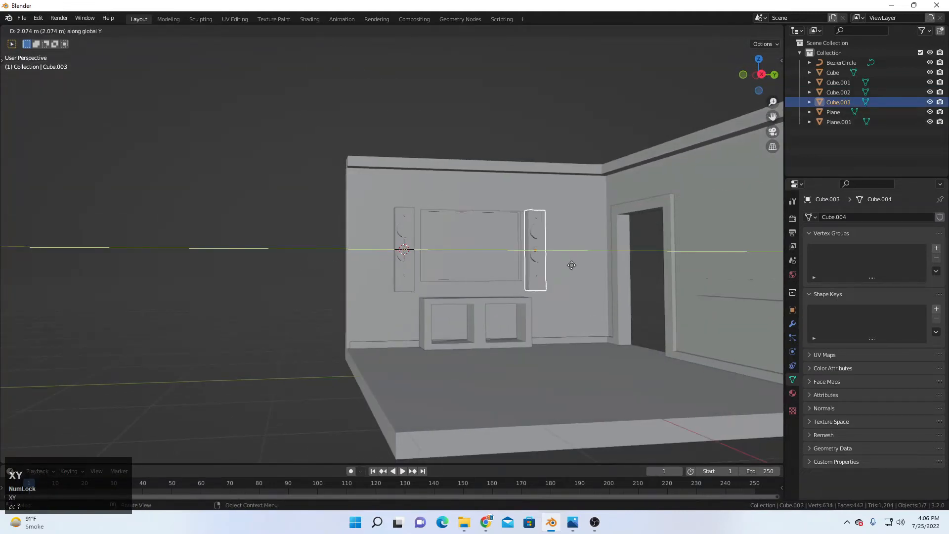
pyautogui.click(575, 265)
pyautogui.scroll(-3, 509, 278)
pyautogui.moveTo(452, 171); pyautogui.dragTo(504, 185, button='middle')
pyautogui.click(489, 181)
# Step: Select the room's floor-and-wall object and snap the 3D cursor to its origin
pyautogui.scroll(1, 479, 176)
pyautogui.scroll(4, 504, 187)
pyautogui.moveTo(451, 212); pyautogui.dragTo(486, 259, button='middle')
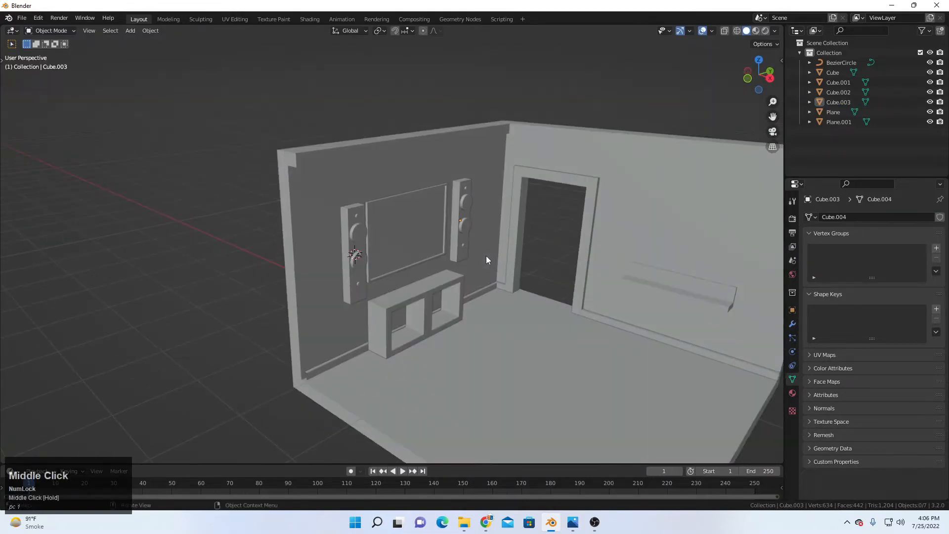
pyautogui.keyDown('shift'); pyautogui.scroll(1, 496, 291); pyautogui.keyUp('shift')
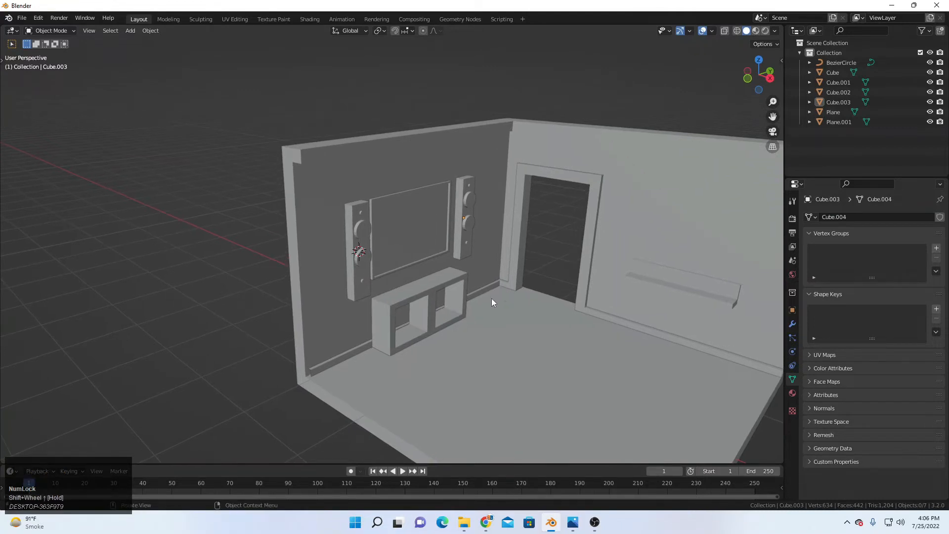
pyautogui.moveTo(432, 313); pyautogui.dragTo(421, 300, button='middle')
pyautogui.click(512, 321)
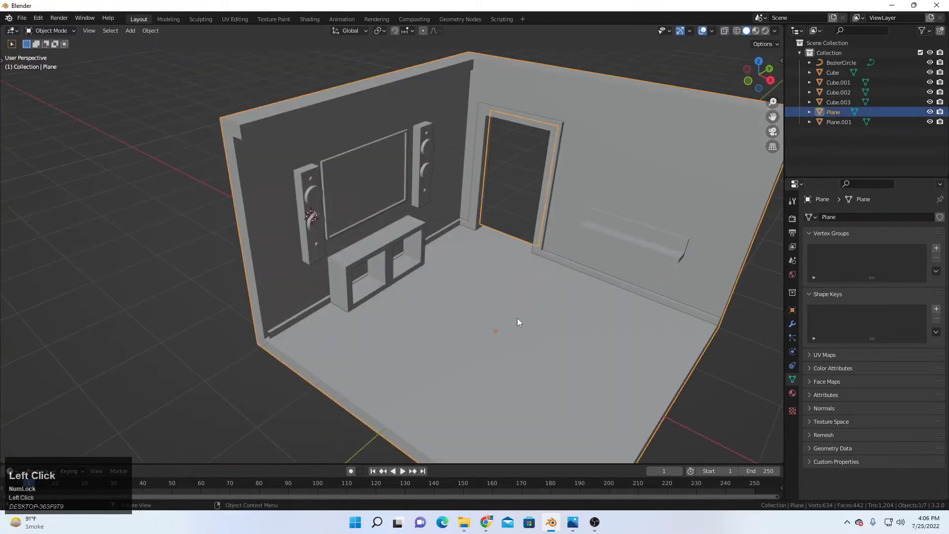
pyautogui.hotkey('shift', 's')
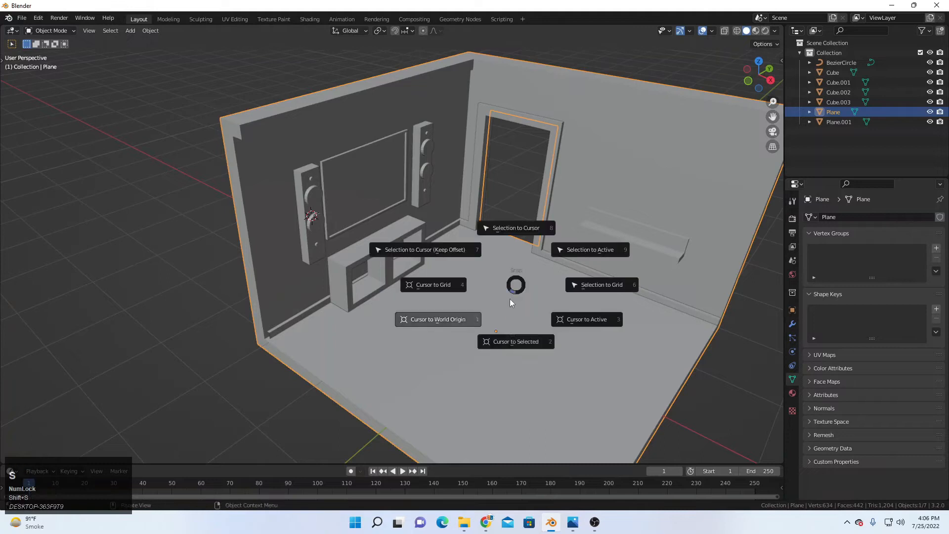
pyautogui.click(511, 340)
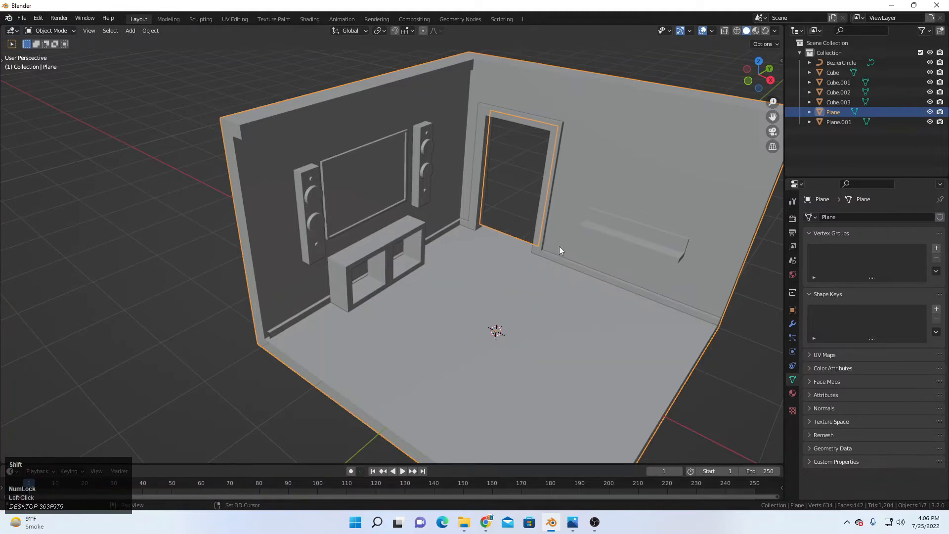
# Step: Add a plane at the 3D cursor, raise it slightly off the floor and scale it down
pyautogui.hotkey('shift', 'a')
pyautogui.moveTo(518, 250)
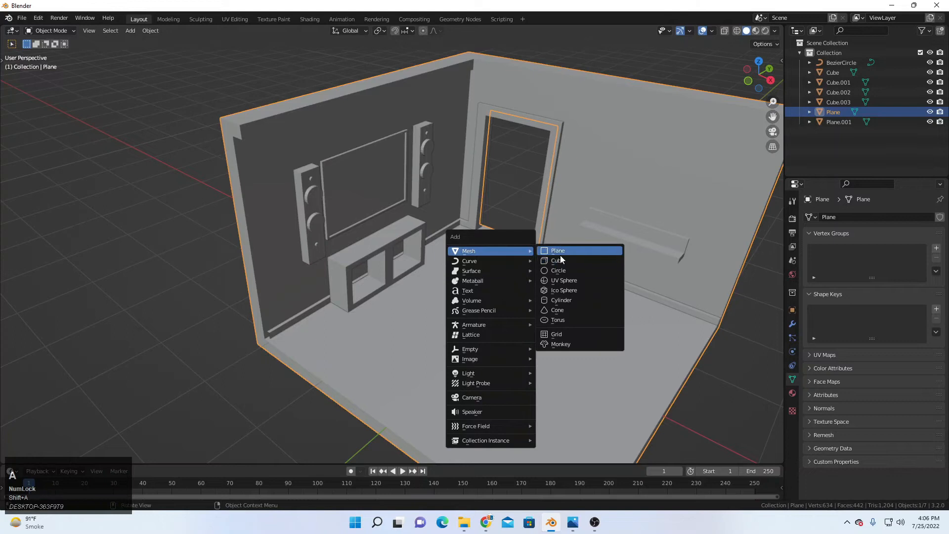
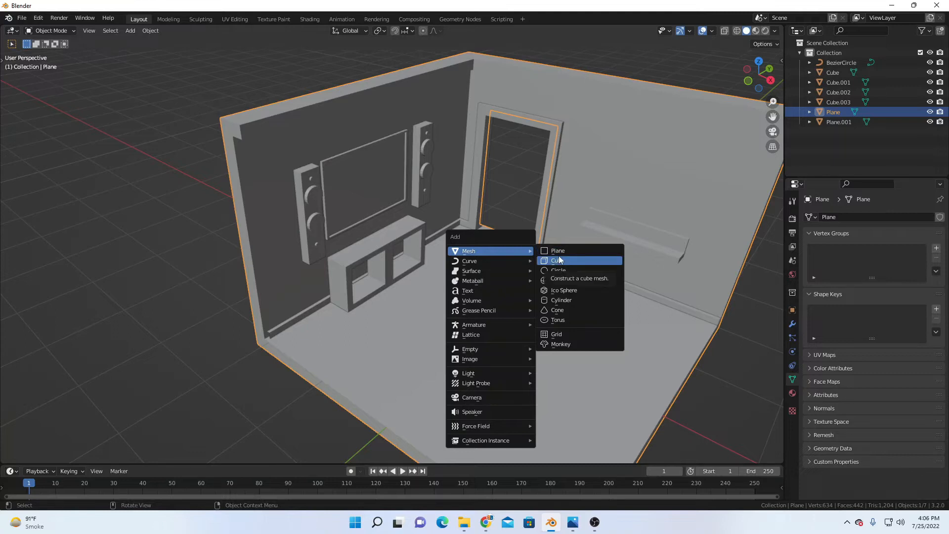
pyautogui.click(561, 254)
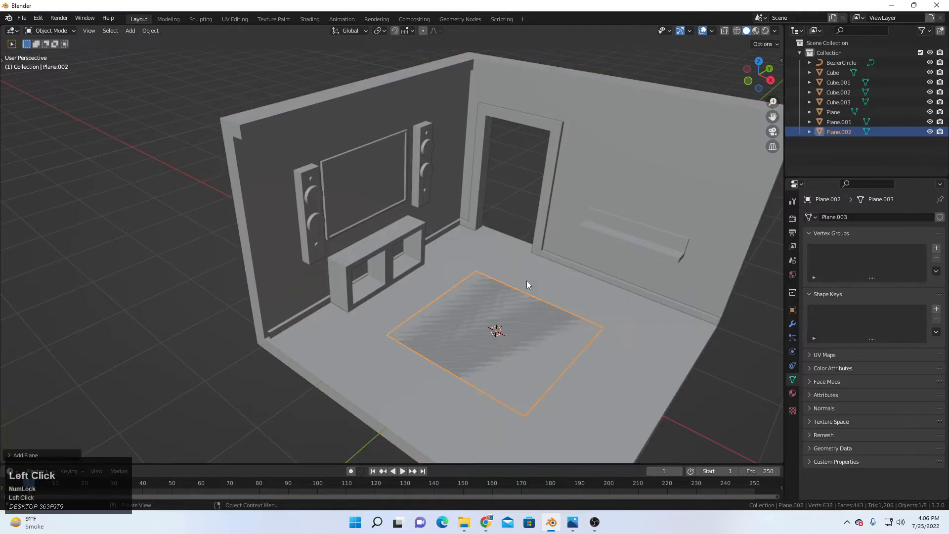
pyautogui.press('g')
pyautogui.press('z')
pyautogui.click(513, 277)
pyautogui.press('s')
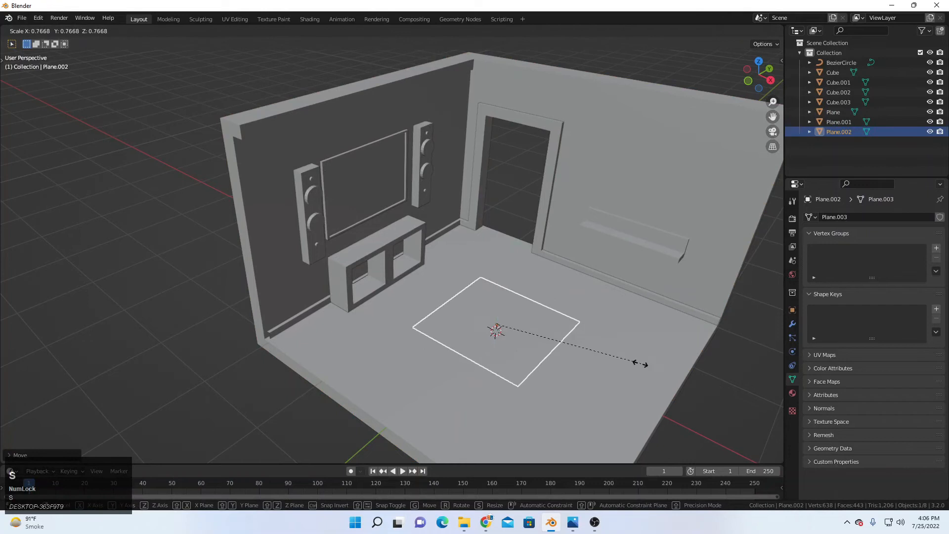
pyautogui.click(614, 361)
pyautogui.scroll(1, 573, 382)
pyautogui.moveTo(614, 360); pyautogui.dragTo(437, 324, button='middle')
# Step: Scale the new plane along Y and raise it along Z to about table height above the floor
pyautogui.press('s')
pyautogui.press('x')
pyautogui.press('y')
pyautogui.click(584, 356)
pyautogui.press('g')
pyautogui.press('z')
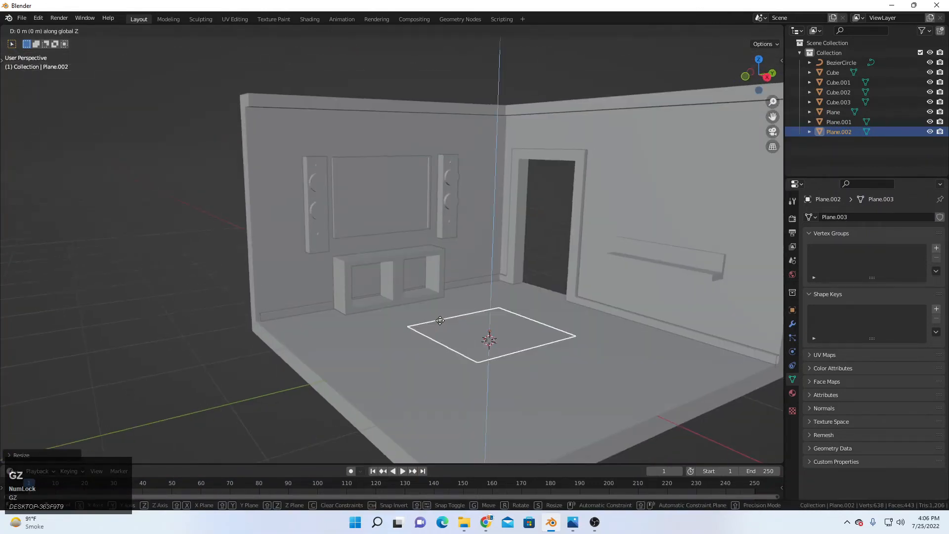
pyautogui.click(444, 295)
pyautogui.scroll(3, 410, 271)
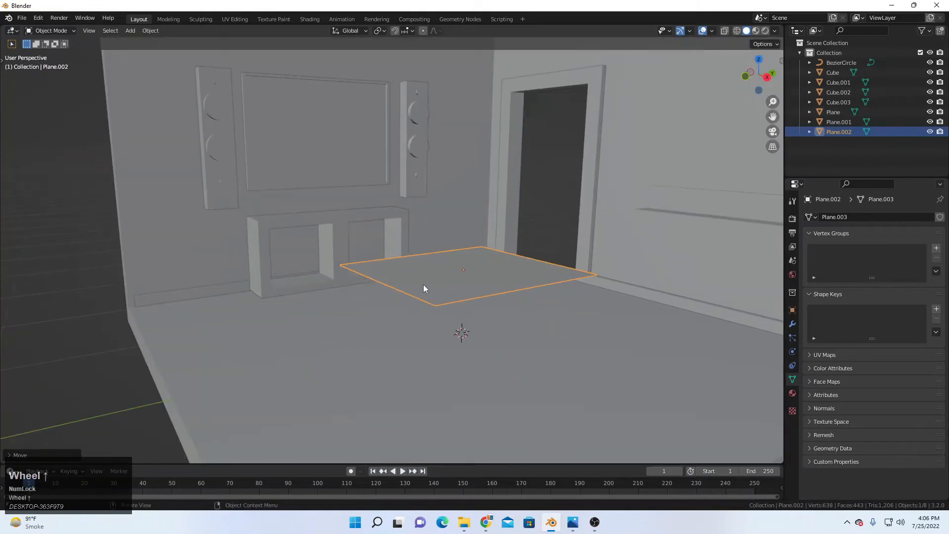
# Step: Extrude the plane's four border edges about 0.16 m upward along Z
pyautogui.press('Tab')
pyautogui.keyDown('shift'); pyautogui.scroll(3, 501, 289); pyautogui.keyUp('shift')
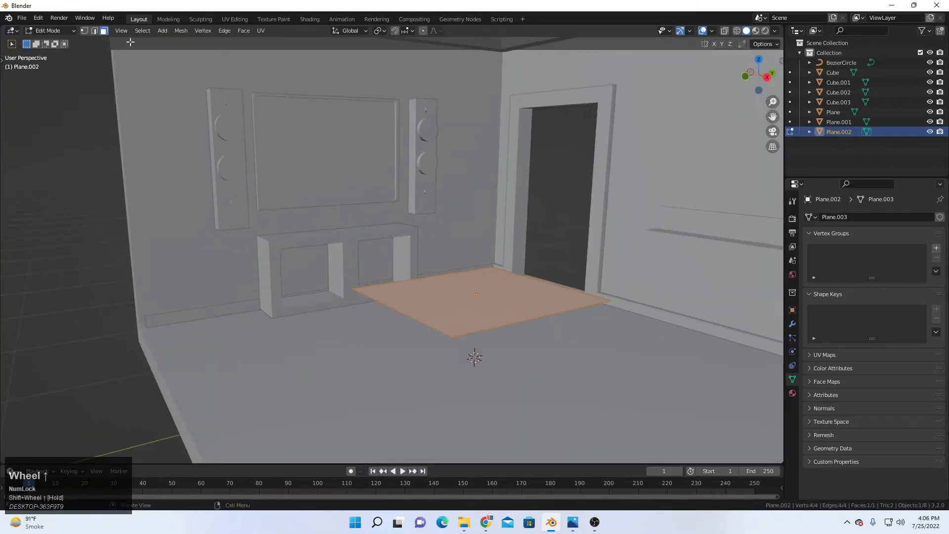
pyautogui.click(416, 268)
pyautogui.keyDown('shift'); pyautogui.scroll(1, 473, 291); pyautogui.keyUp('shift')
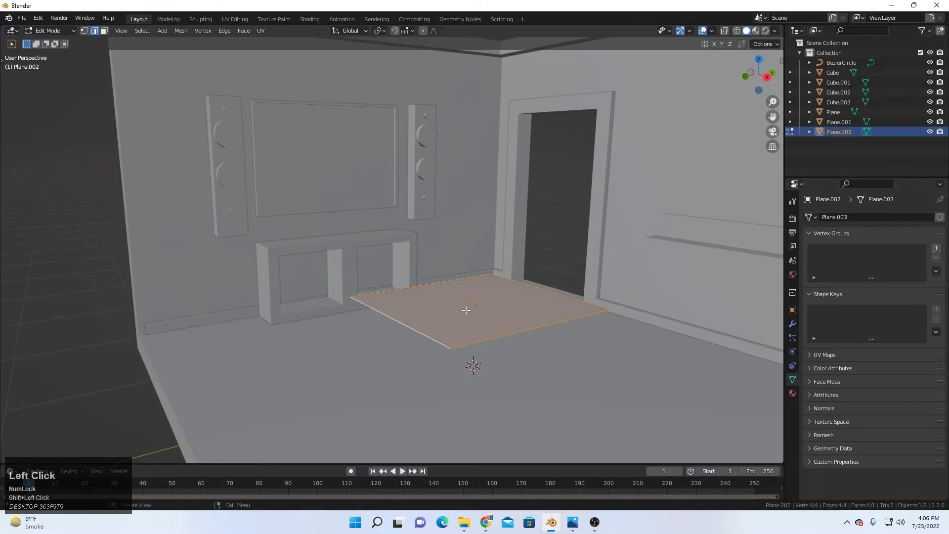
pyautogui.hotkey('alt', 'e')
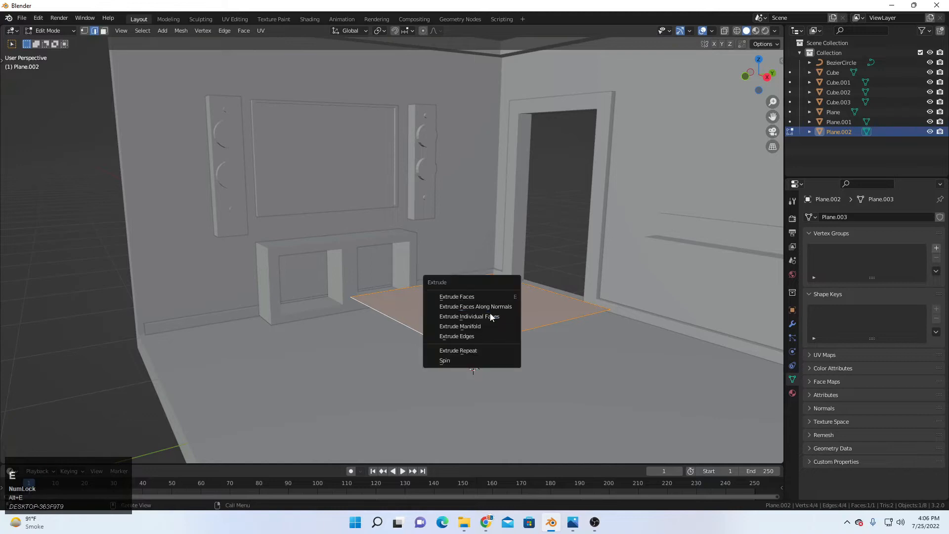
pyautogui.click(469, 336)
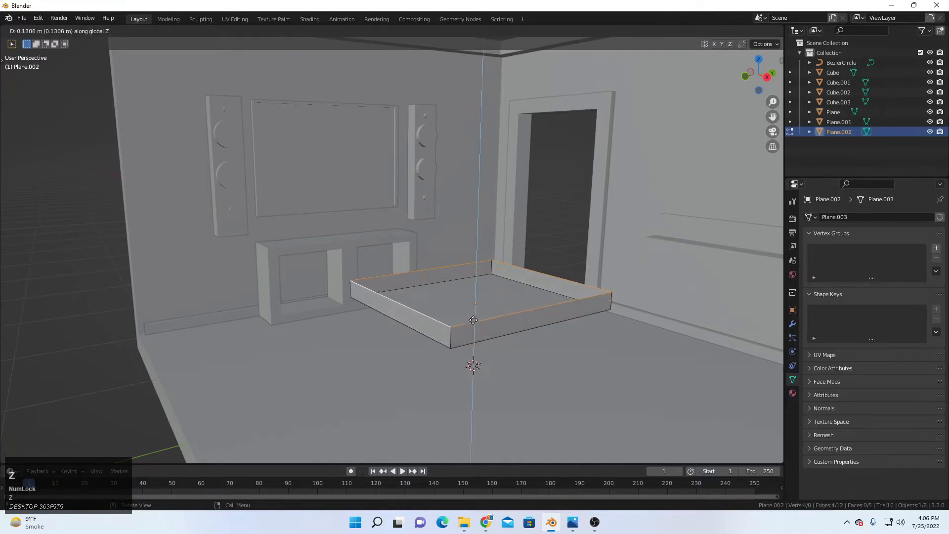
pyautogui.press('z')
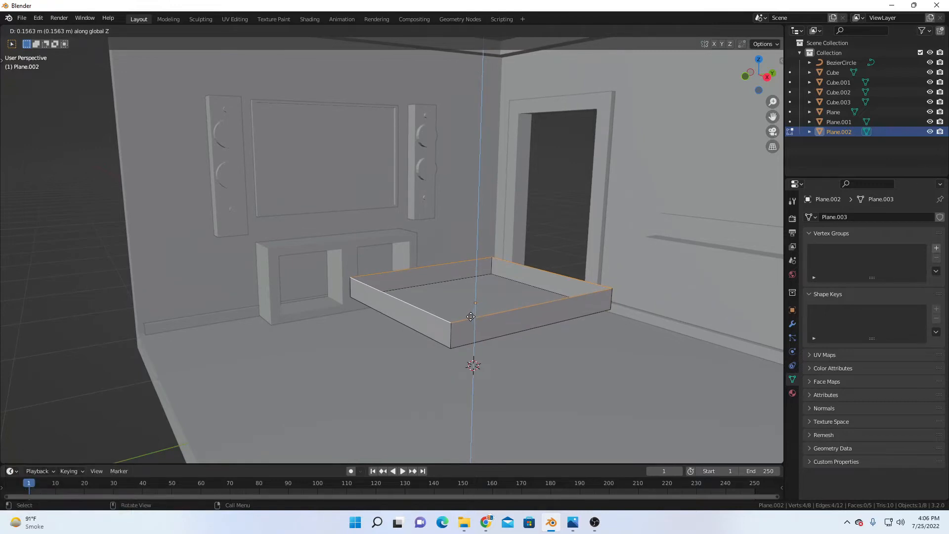
pyautogui.click(470, 316)
# Step: Fill the extruded box's open top with a face and delete its two adjacent front side faces
pyautogui.moveTo(518, 301); pyautogui.dragTo(520, 288, button='middle')
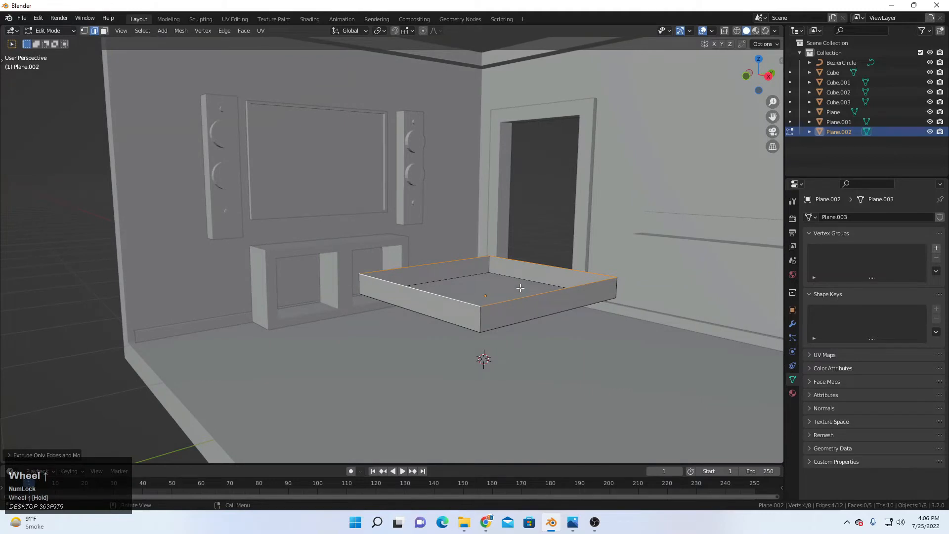
pyautogui.press('f')
pyautogui.click(103, 31)
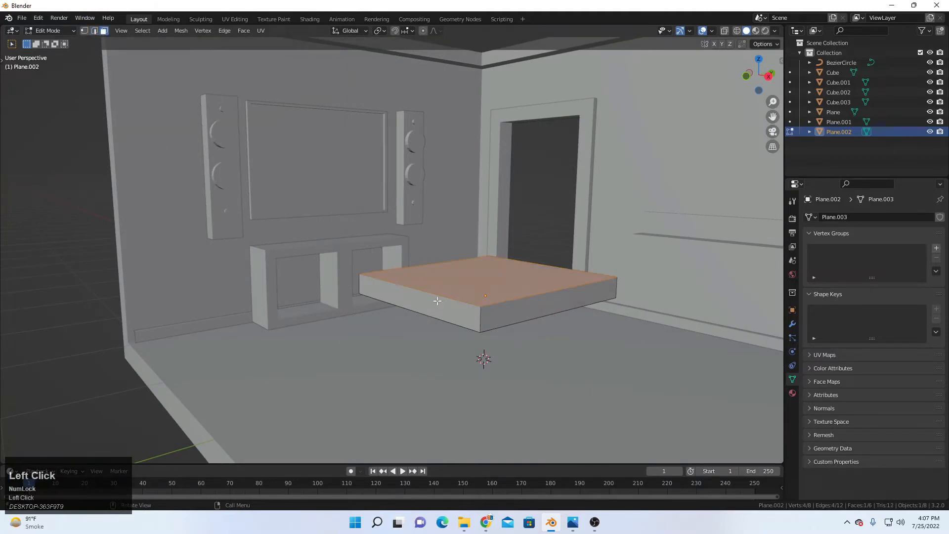
pyautogui.click(446, 312)
pyautogui.keyDown('shift'); pyautogui.click(519, 306); pyautogui.keyUp('shift')
pyautogui.press('x')
pyautogui.press('f')
pyautogui.moveTo(595, 263)
pyautogui.mouseDown(button='middle')
pyautogui.moveTo(609, 235)
pyautogui.moveTo(598, 271)
pyautogui.mouseUp(button='middle')
pyautogui.press('Tab')
# Step: Apply the table body's rotation and scale and give it a Solidify modifier
pyautogui.click(534, 278)
pyautogui.click(792, 325)
pyautogui.hotkey('ctrl', 'a')
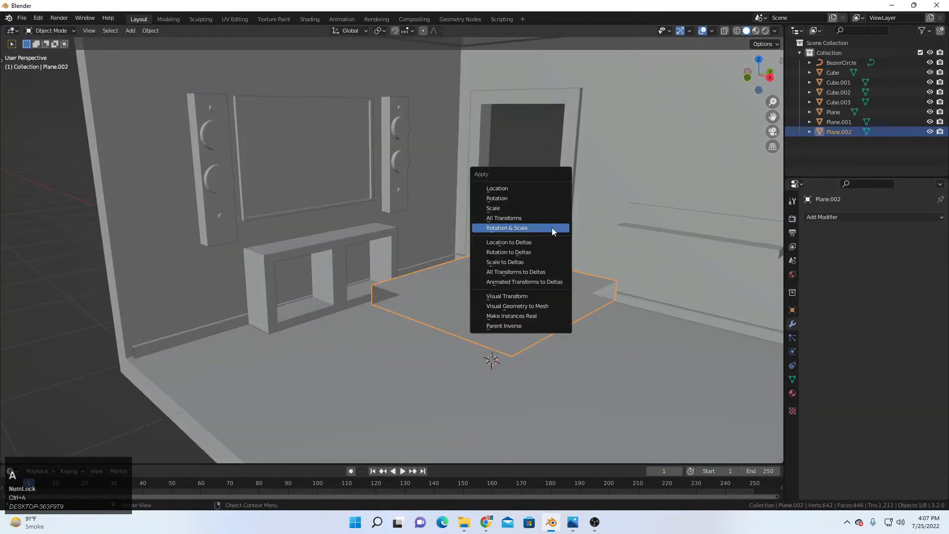
pyautogui.click(551, 228)
pyautogui.click(879, 217)
pyautogui.click(745, 386)
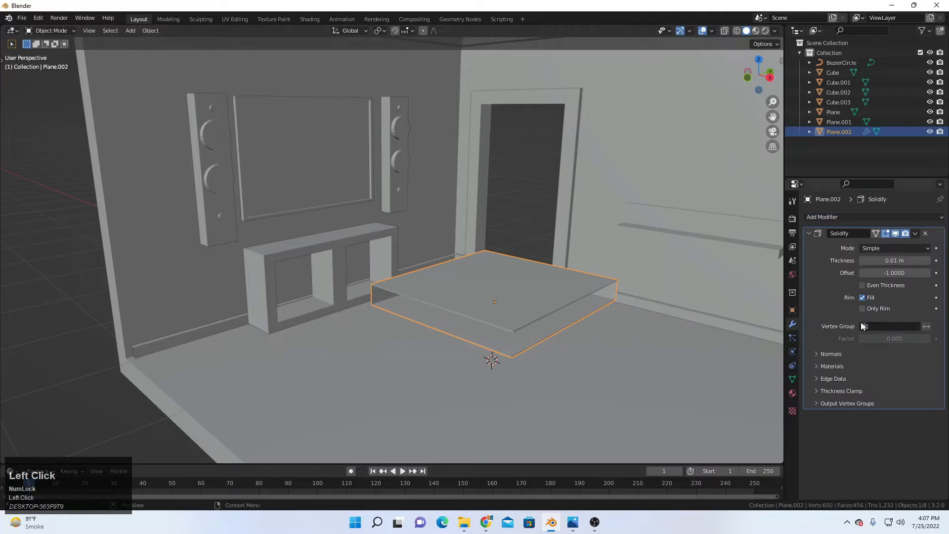
# Step: Set the Solidify thickness to 0.02 m and enable Even Thickness on the table body
pyautogui.moveTo(894, 261)
pyautogui.mouseDown()
pyautogui.moveTo(916, 261)
pyautogui.moveTo(907, 261)
pyautogui.mouseUp()
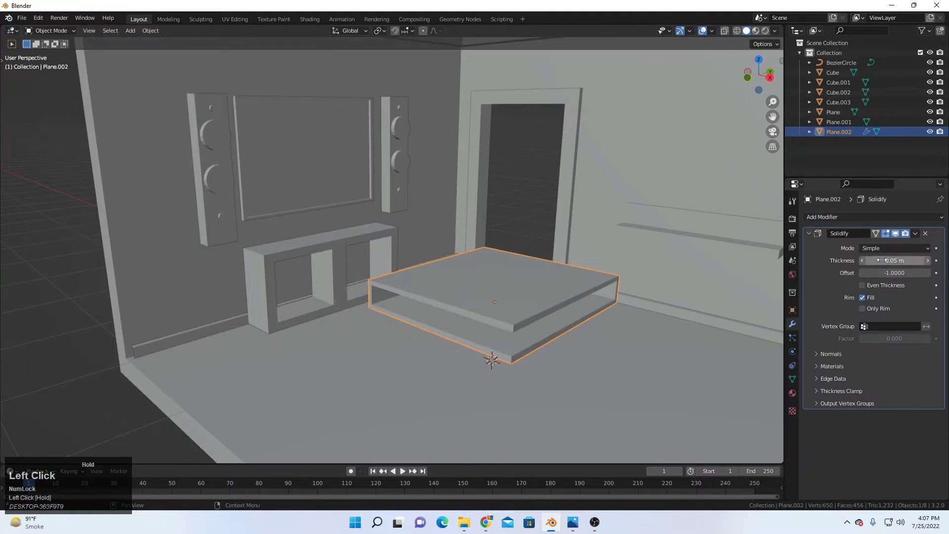
pyautogui.click(864, 260)
pyautogui.click(862, 285)
pyautogui.click(862, 260)
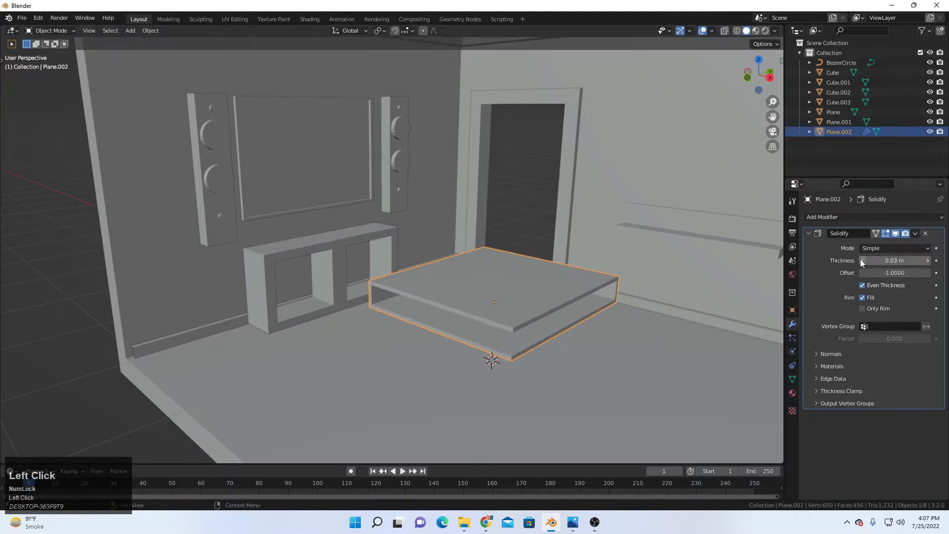
pyautogui.click(861, 262)
pyautogui.click(523, 214)
# Step: Lower the table body along Z closer to the floor, leaving room for legs
pyautogui.scroll(-2, 522, 237)
pyautogui.moveTo(524, 261); pyautogui.dragTo(506, 229, button='middle')
pyautogui.scroll(1, 505, 269)
pyautogui.scroll(-3, 468, 272)
pyautogui.scroll(4, 506, 229)
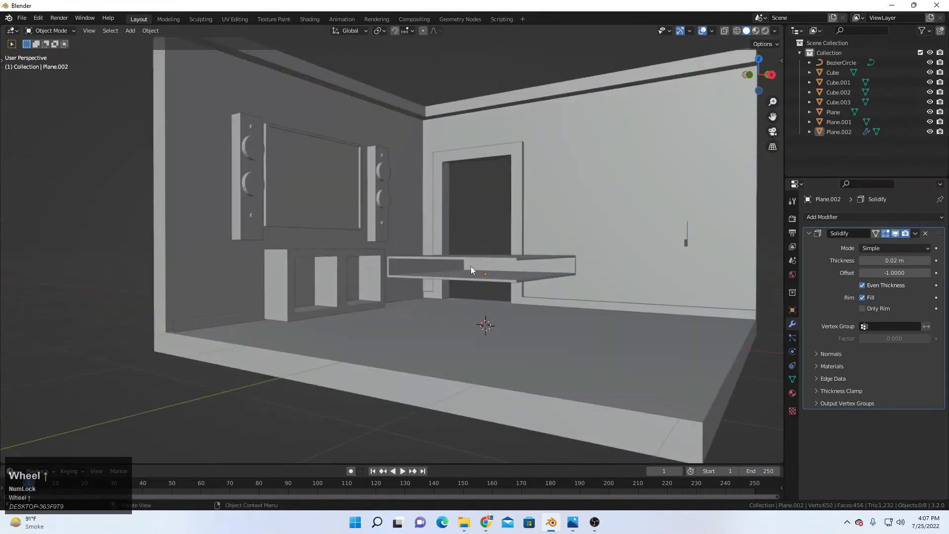
pyautogui.click(470, 267)
pyautogui.press('g')
pyautogui.press('z')
pyautogui.click(474, 293)
# Step: Add a cylinder at the 3D cursor beneath the table and scale it down to a slim leg
pyautogui.moveTo(474, 293)
pyautogui.mouseDown(button='middle')
pyautogui.moveTo(464, 262)
pyautogui.moveTo(475, 282)
pyautogui.mouseUp(button='middle')
pyautogui.hotkey('shift', 'a')
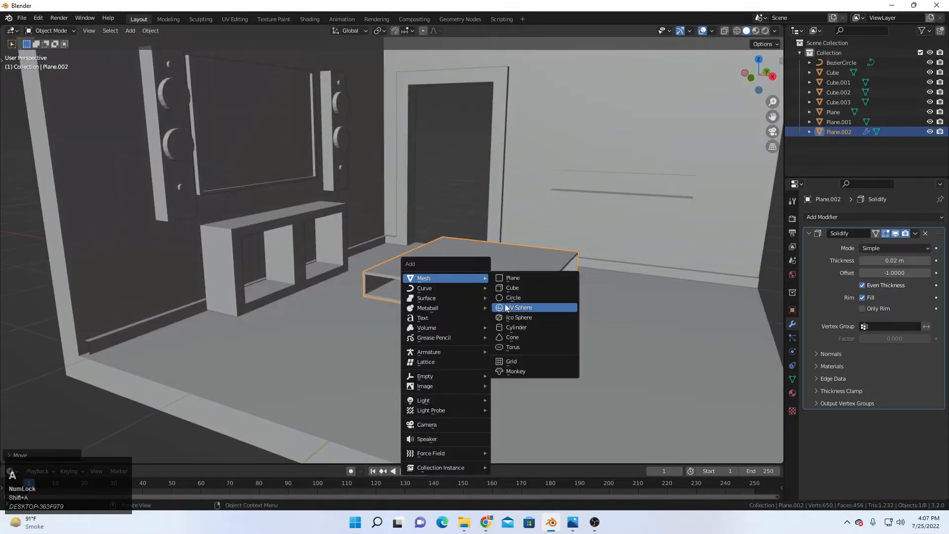
pyautogui.click(524, 330)
pyautogui.scroll(-5, 517, 327)
pyautogui.moveTo(517, 327); pyautogui.dragTo(497, 334, button='middle')
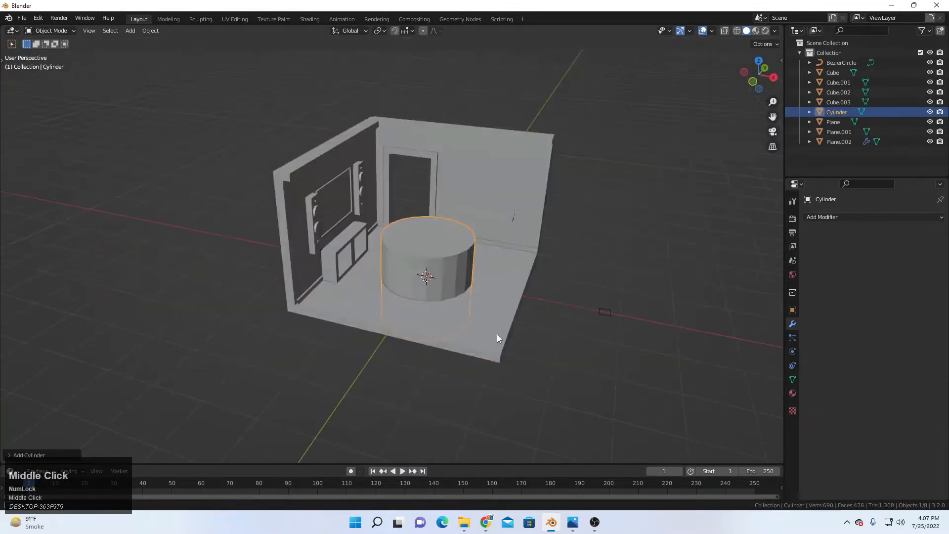
pyautogui.scroll(2, 611, 357)
pyautogui.press('s')
pyautogui.click(449, 282)
pyautogui.moveTo(446, 280); pyautogui.dragTo(485, 273, button='middle')
pyautogui.scroll(4, 457, 250)
pyautogui.scroll(3, 509, 272)
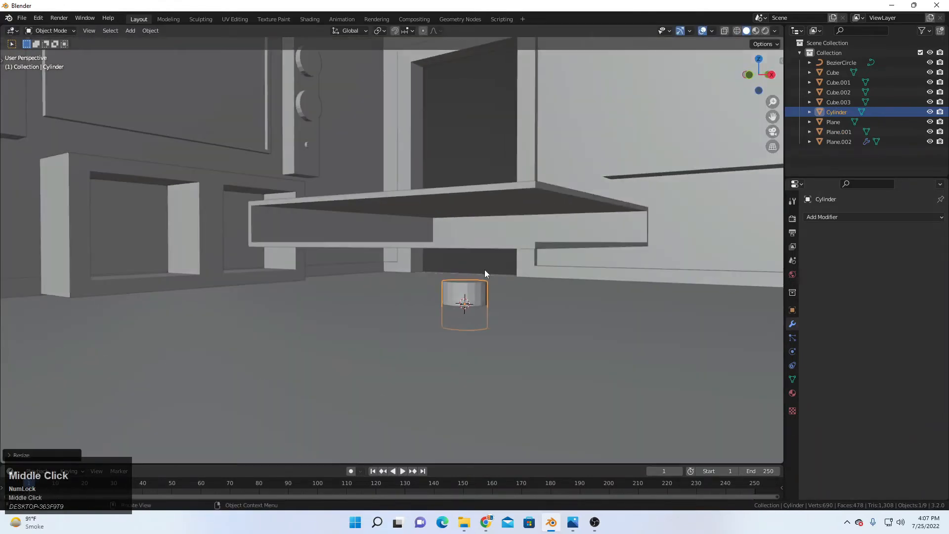
pyautogui.press('s')
pyautogui.click(533, 297)
# Step: Stretch the small cylinder along Z and raise it so it stands between the floor and the table
pyautogui.press('s')
pyautogui.press('z')
pyautogui.click(580, 328)
pyautogui.press('s')
pyautogui.press('z')
pyautogui.press('g')
pyautogui.press('z')
pyautogui.click(494, 273)
pyautogui.moveTo(494, 272); pyautogui.dragTo(503, 308, button='middle')
# Step: Move the leg cylinder in a wireframe top view to just inside the table's corner at positive X and Y
pyautogui.press('KP_7')
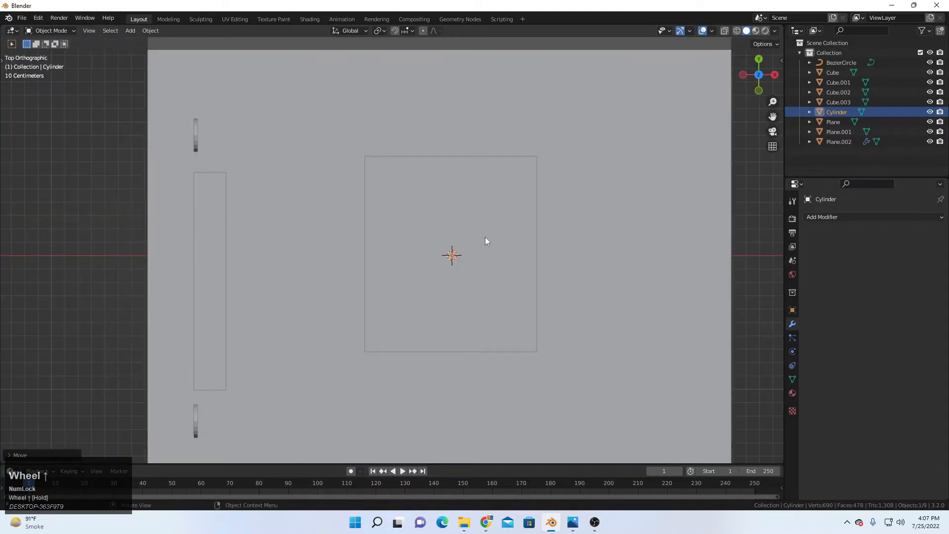
pyautogui.click(737, 30)
pyautogui.keyDown('shift'); pyautogui.scroll(2, 530, 247); pyautogui.keyUp('shift')
pyautogui.keyDown('shift'); pyautogui.moveTo(530, 247); pyautogui.dragTo(447, 290, button='middle'); pyautogui.keyUp('shift')
pyautogui.scroll(1, 535, 285)
pyautogui.press('g')
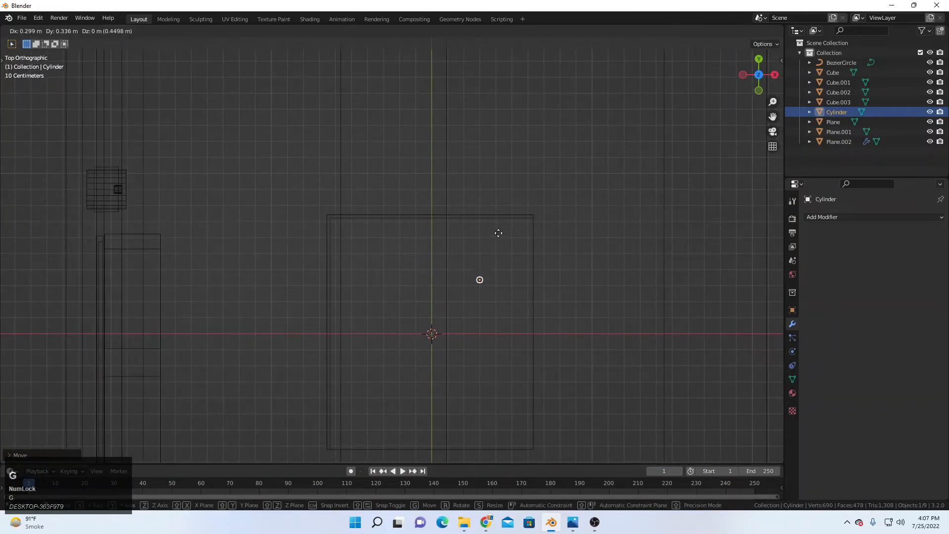
pyautogui.click(535, 189)
pyautogui.scroll(-1, 478, 242)
# Step: Return to solid shading and rescale the leg along Z and overall to fit under the table's corner
pyautogui.moveTo(569, 280)
pyautogui.mouseDown(button='middle')
pyautogui.moveTo(479, 241)
pyautogui.moveTo(468, 202)
pyautogui.mouseUp(button='middle')
pyautogui.hotkey('shift', 'z')
pyautogui.keyDown('shift'); pyautogui.moveTo(461, 269); pyautogui.dragTo(410, 253, button='middle'); pyautogui.keyUp('shift')
pyautogui.scroll(1, 411, 253)
pyautogui.scroll(4, 410, 253)
pyautogui.press('s')
pyautogui.press('z')
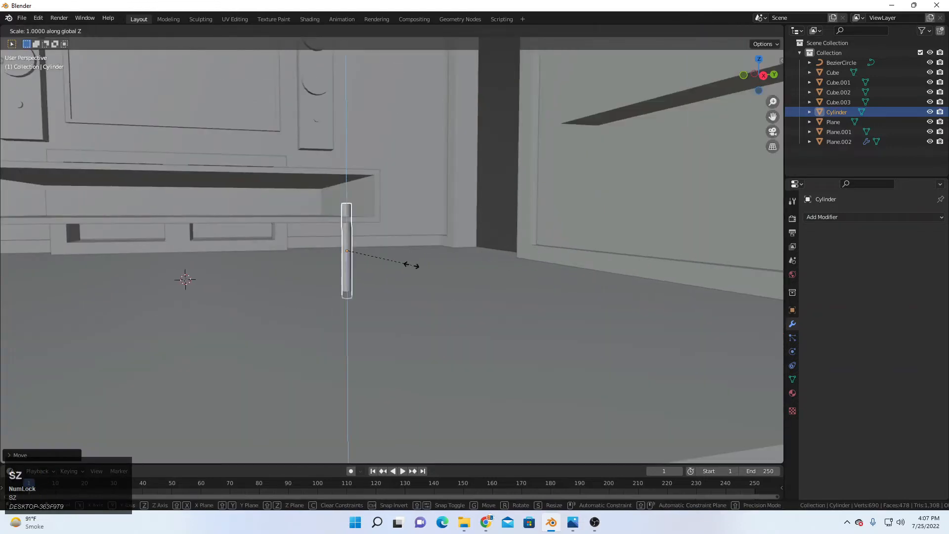
pyautogui.click(394, 269)
pyautogui.press('s')
pyautogui.click(424, 279)
pyautogui.scroll(4, 373, 233)
# Step: Select the bottom face of the leg cylinder with X-ray on, turn X-ray off, and extrude the face slightly downward
pyautogui.press('z')
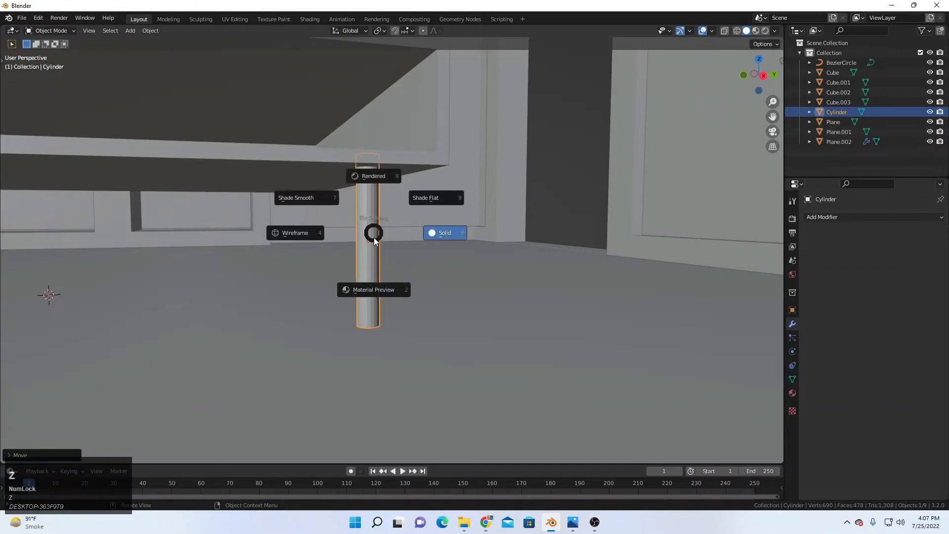
pyautogui.press('Tab')
pyautogui.scroll(1, 330, 193)
pyautogui.moveTo(330, 193); pyautogui.dragTo(352, 235, button='middle')
pyautogui.click(725, 31)
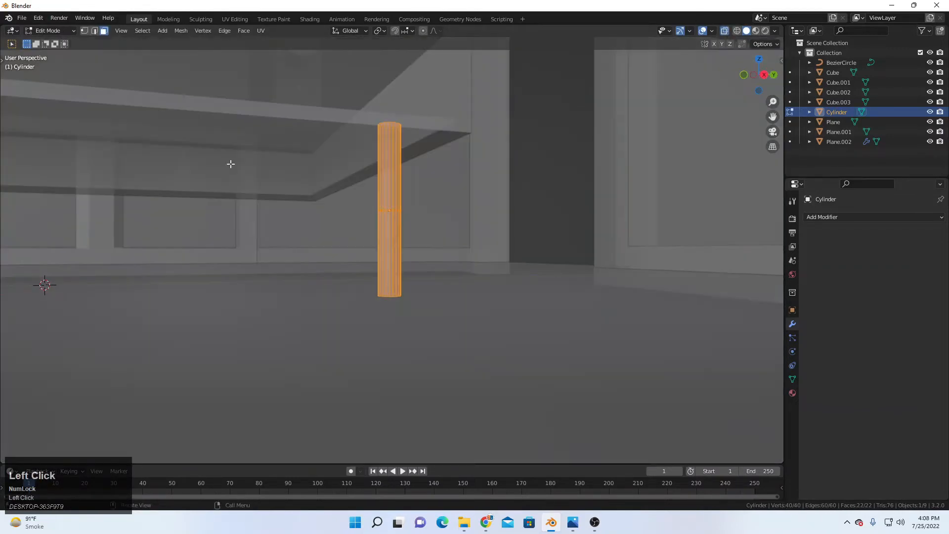
pyautogui.click(392, 301)
pyautogui.scroll(1, 428, 303)
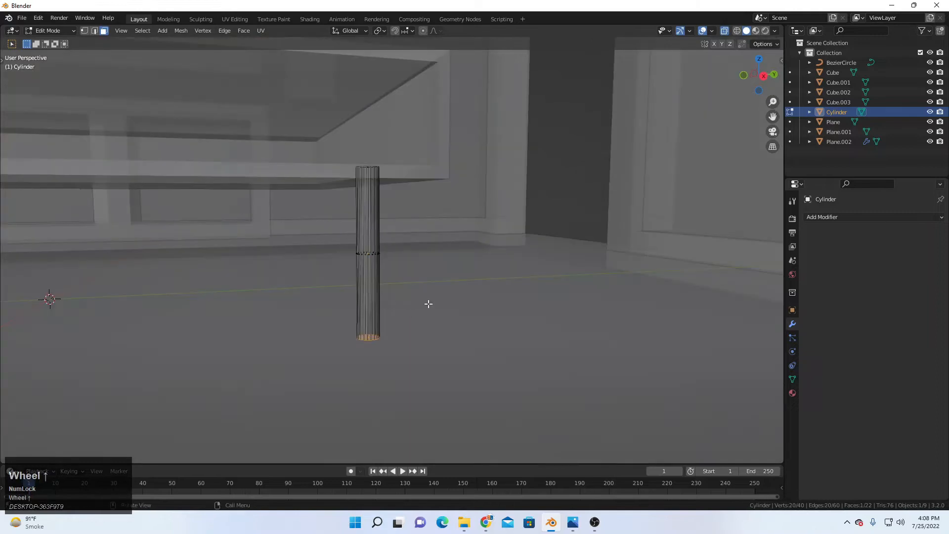
pyautogui.click(725, 31)
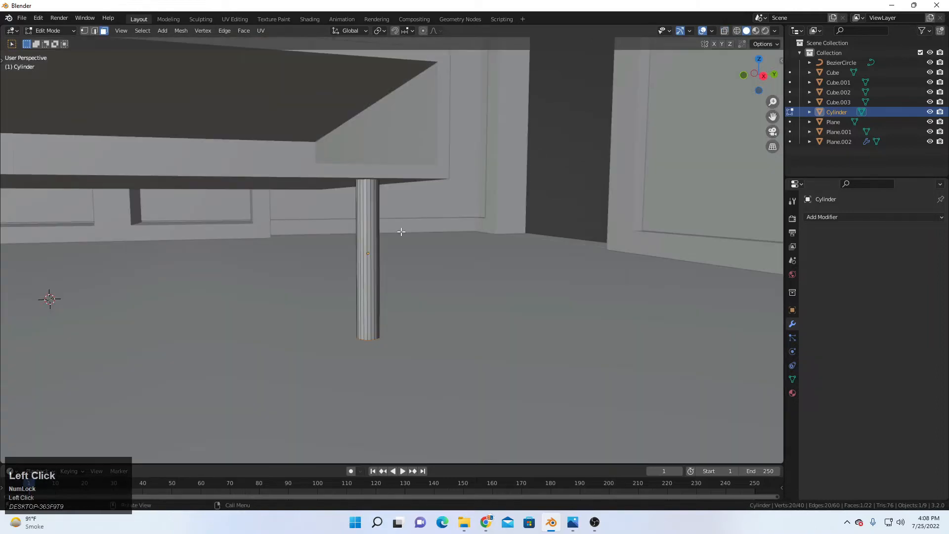
pyautogui.scroll(2, 407, 224)
pyautogui.press('e')
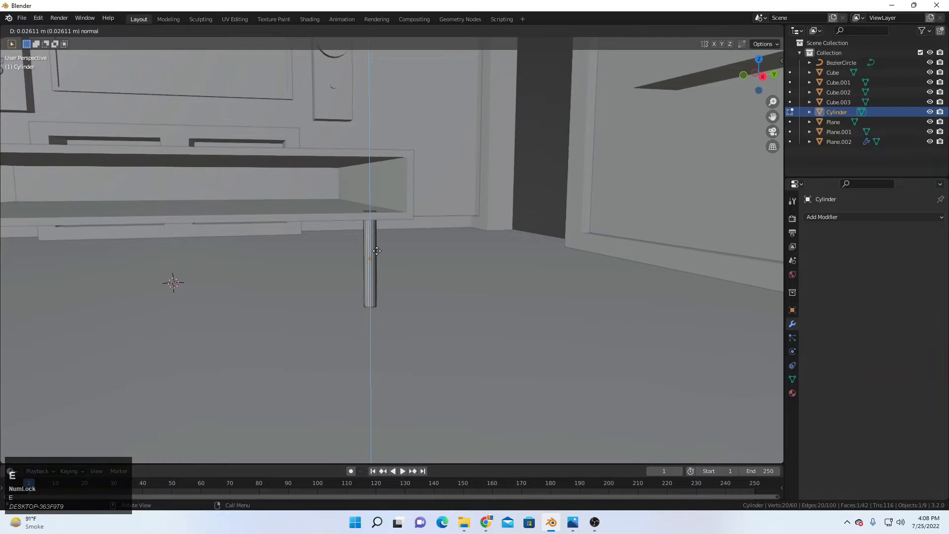
pyautogui.click(407, 277)
# Step: Scale the extruded bottom face outward slightly and adjust the whole leg's height along Z
pyautogui.press('s')
pyautogui.click(501, 283)
pyautogui.hotkey('ctrl', 'Tab')
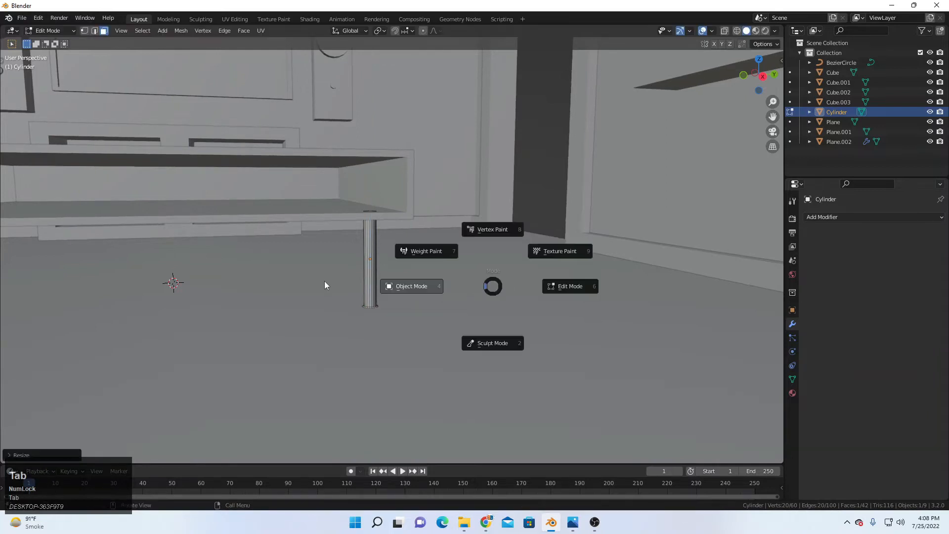
pyautogui.click(324, 281)
pyautogui.press('g')
pyautogui.press('z')
pyautogui.click(399, 253)
# Step: Enlarge the leg's bottom face into a wide flared foot and reposition the leg along Z
pyautogui.press('Tab')
pyautogui.press('s')
pyautogui.click(467, 301)
pyautogui.press('Tab')
pyautogui.press('g')
pyautogui.press('z')
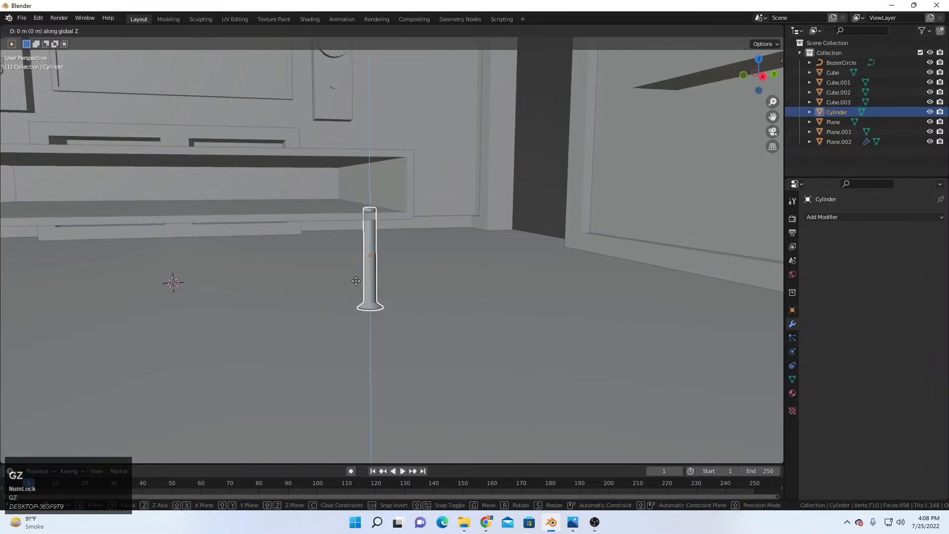
pyautogui.click(428, 275)
# Step: Lower the leg's top face along Z so it does not poke into the table's open shelf
pyautogui.press('Tab')
pyautogui.scroll(3, 386, 228)
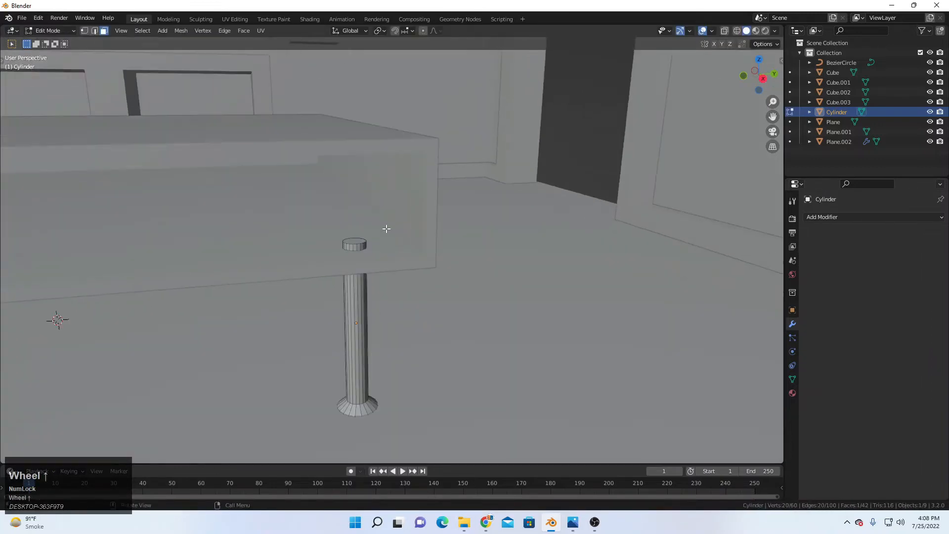
pyautogui.click(353, 239)
pyautogui.press('g')
pyautogui.press('z')
pyautogui.click(361, 253)
pyautogui.press('Tab')
pyautogui.scroll(-3, 381, 277)
pyautogui.press('g')
pyautogui.rightClick(388, 271)
pyautogui.rightClick(387, 271)
pyautogui.scroll(-4, 463, 197)
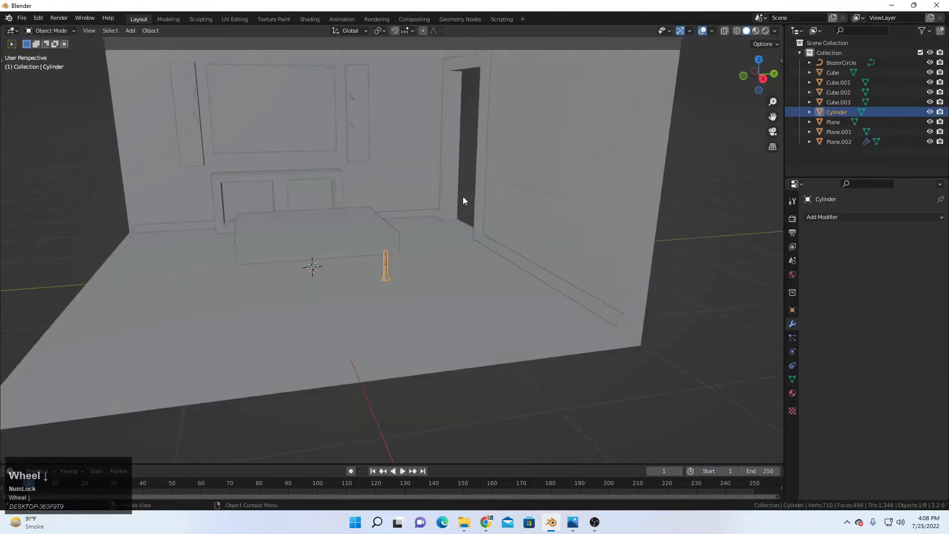
# Step: In a wireframe top view, duplicate the leg along negative X to the table's adjacent corner
pyautogui.moveTo(463, 196); pyautogui.dragTo(704, 322, button='middle')
pyautogui.click(704, 319)
pyautogui.scroll(-5, 396, 225)
pyautogui.scroll(3, 372, 200)
pyautogui.moveTo(395, 225); pyautogui.dragTo(427, 265, button='middle')
pyautogui.scroll(2, 422, 260)
pyautogui.click(416, 255)
pyautogui.scroll(1, 427, 265)
pyautogui.press('KP_7')
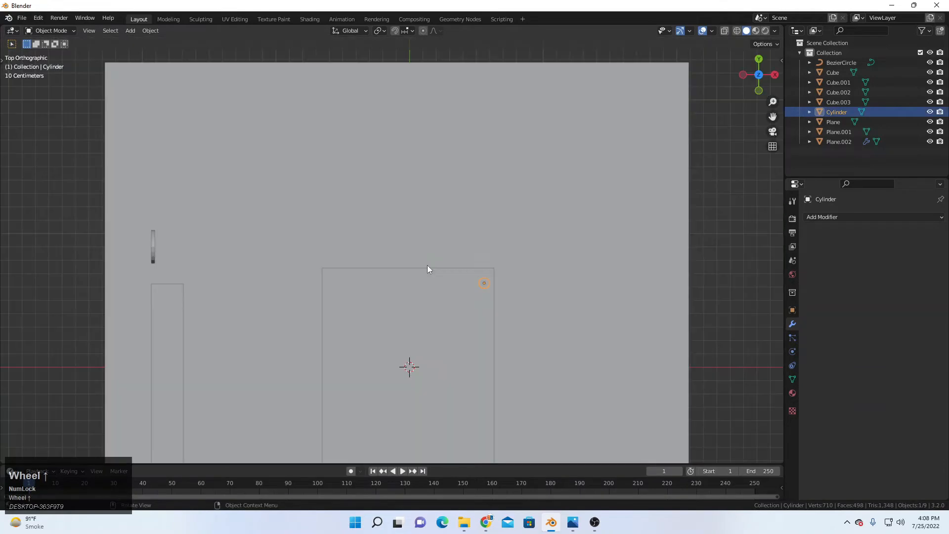
pyautogui.press('z')
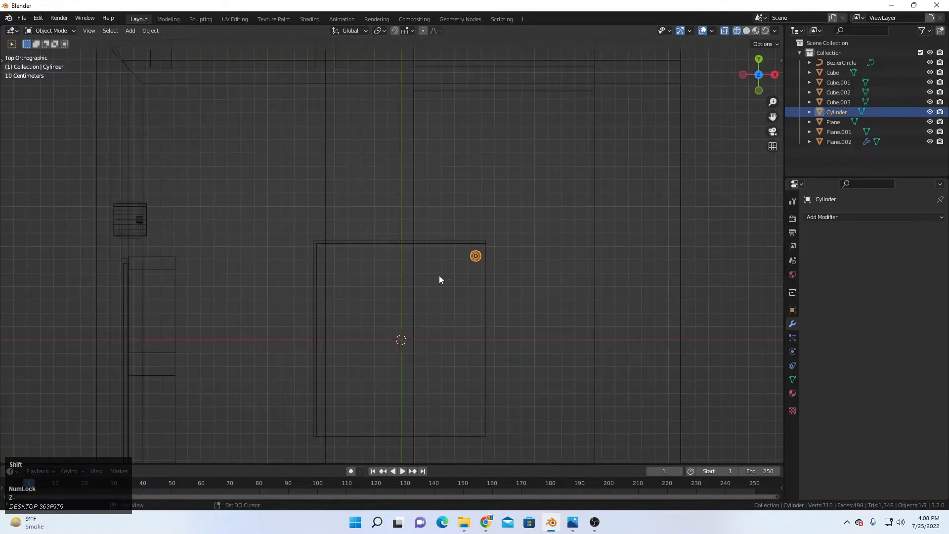
pyautogui.keyDown('shift'); pyautogui.scroll(2, 519, 227); pyautogui.keyUp('shift')
pyautogui.hotkey('shift', 'd')
pyautogui.press('x')
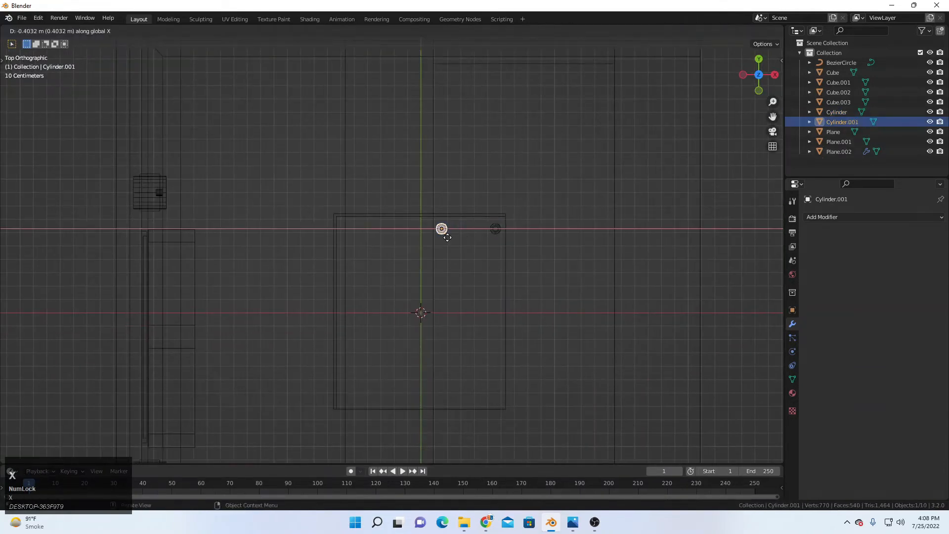
pyautogui.click(358, 232)
# Step: Duplicate both legs along negative Y to the table's two remaining corners and return to solid shading
pyautogui.keyDown('shift'); pyautogui.click(496, 228); pyautogui.keyUp('shift')
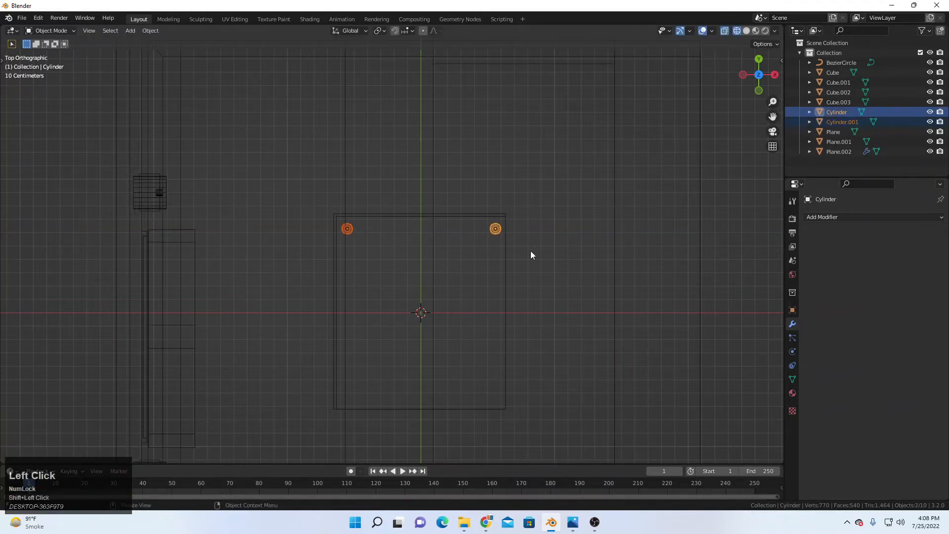
pyautogui.hotkey('shift', 'd')
pyautogui.press('y')
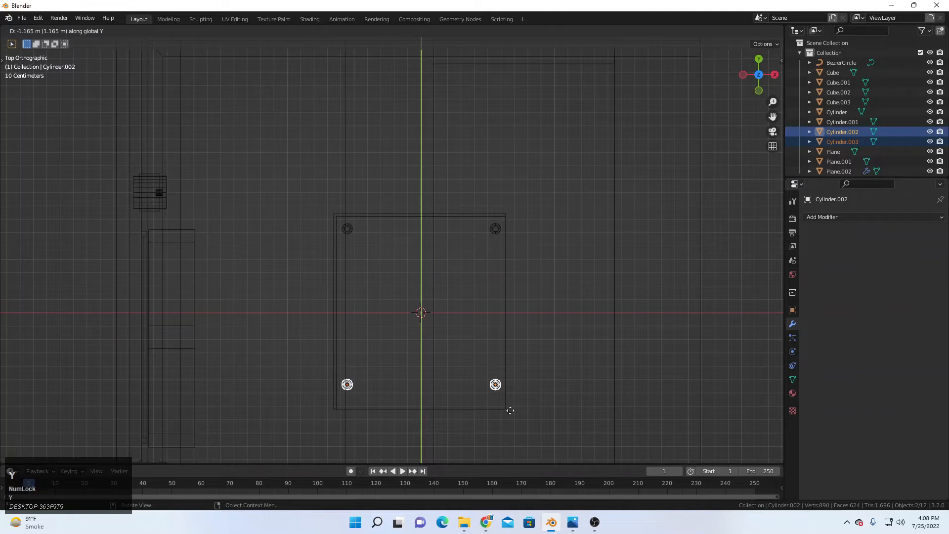
pyautogui.click(508, 419)
pyautogui.scroll(-4, 538, 370)
pyautogui.moveTo(508, 322); pyautogui.dragTo(483, 254, button='middle')
pyautogui.scroll(2, 483, 254)
pyautogui.click(625, 324)
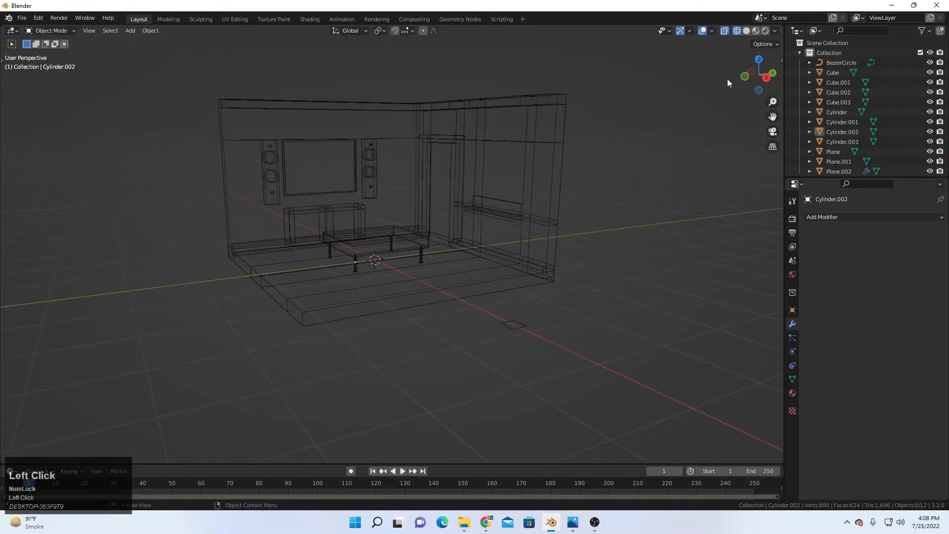
pyautogui.click(749, 31)
pyautogui.scroll(3, 363, 247)
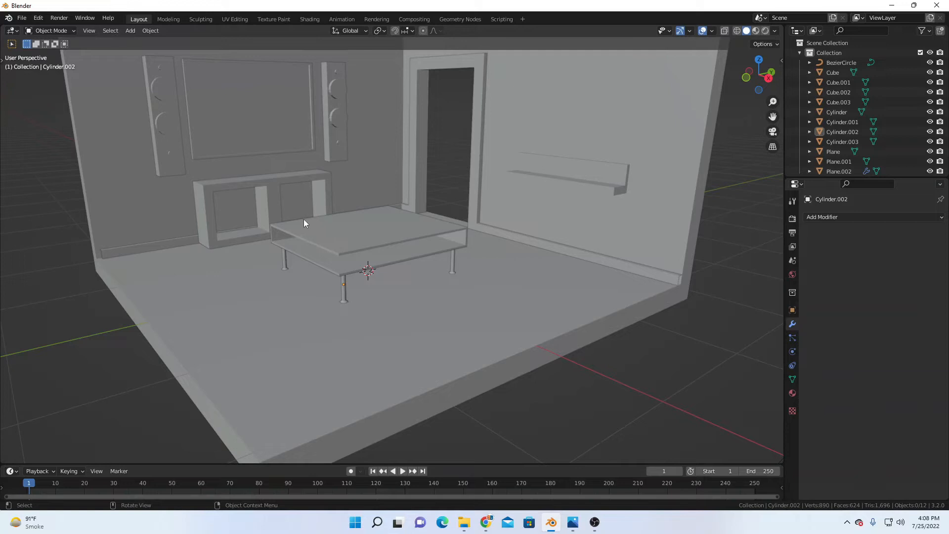
# Step: Add a cube at the 3D cursor and scale it along Y into a thin upright panel
pyautogui.moveTo(300, 218); pyautogui.dragTo(248, 201, button='middle')
pyautogui.scroll(2, 310, 243)
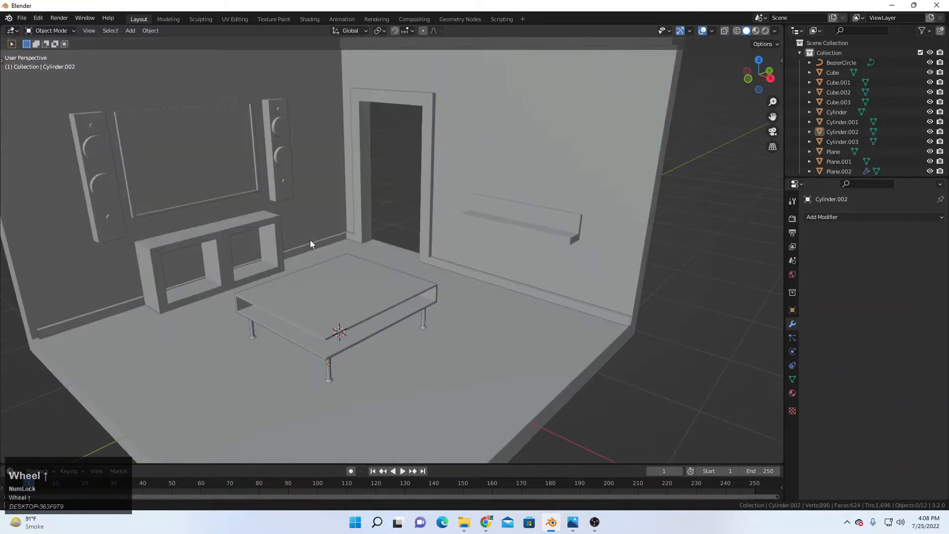
pyautogui.scroll(-2, 360, 226)
pyautogui.moveTo(375, 221); pyautogui.dragTo(426, 265, button='middle')
pyautogui.keyDown('shift'); pyautogui.scroll(2, 428, 265); pyautogui.keyUp('shift')
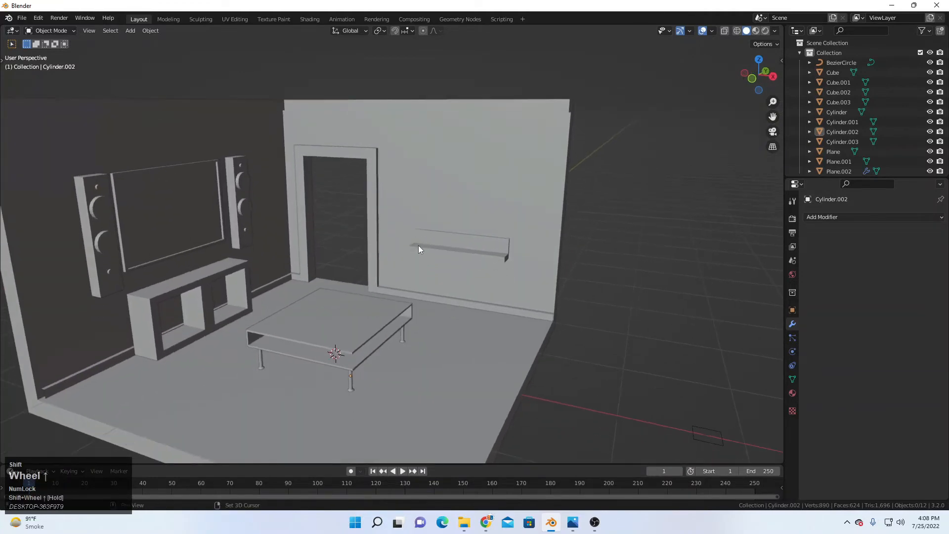
pyautogui.hotkey('shift', 'a')
pyautogui.moveTo(381, 235)
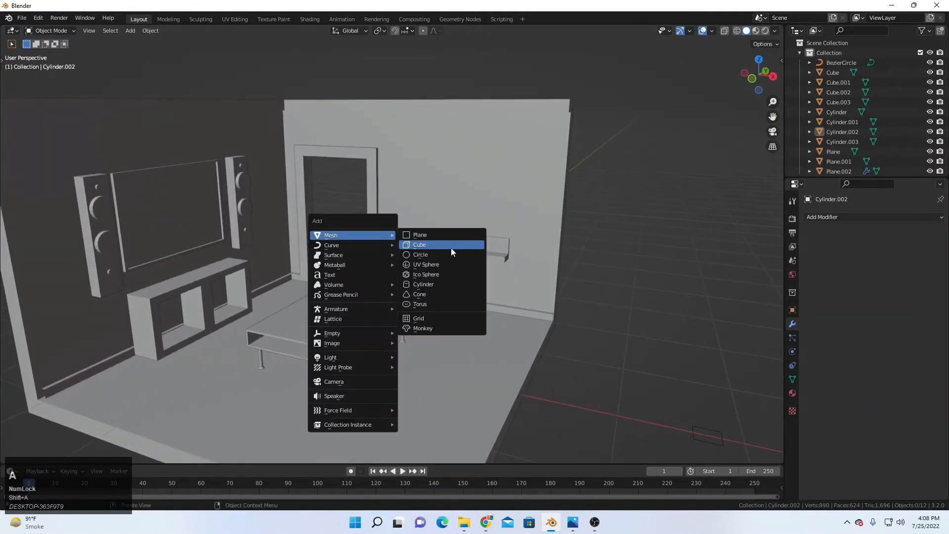
pyautogui.click(420, 246)
pyautogui.scroll(-2, 607, 346)
pyautogui.moveTo(608, 346); pyautogui.dragTo(409, 313, button='middle')
pyautogui.press('s')
pyautogui.press('y')
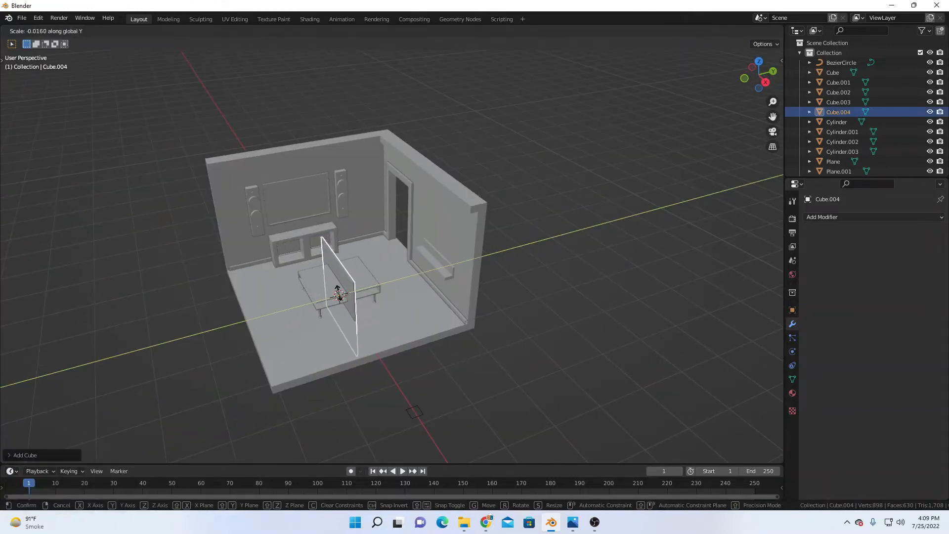
pyautogui.click(342, 292)
# Step: Raise the thin panel along Z, stretch it taller along Z, and scale it down overall
pyautogui.moveTo(342, 292); pyautogui.dragTo(436, 275, button='middle')
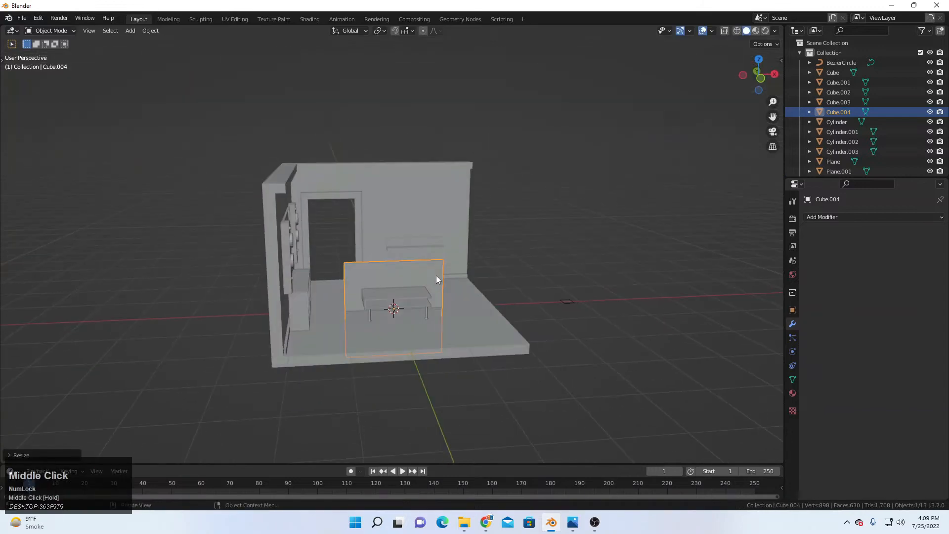
pyautogui.press('g')
pyautogui.press('z')
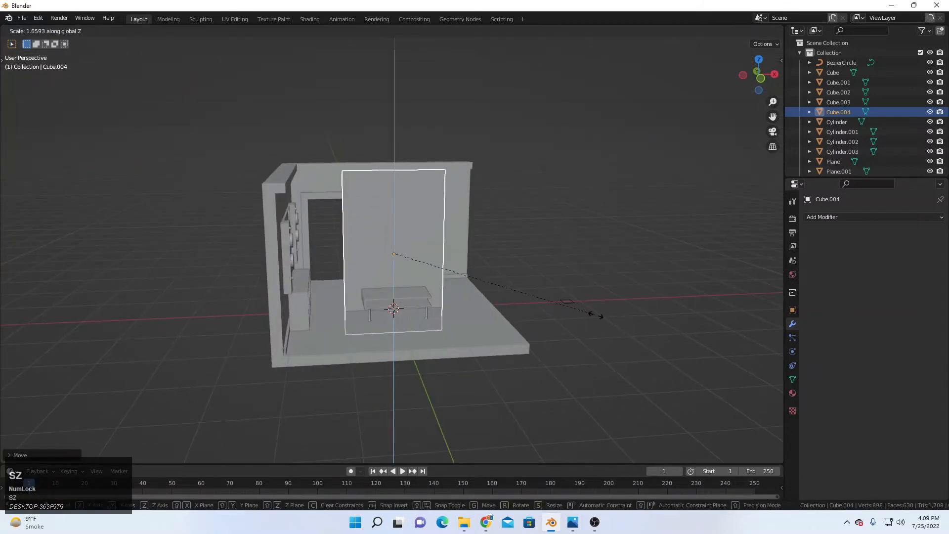
pyautogui.click(591, 313)
pyautogui.press('s')
pyautogui.click(492, 291)
# Step: Move the panel along Y until it rests against the wall that holds the door and shelf
pyautogui.moveTo(492, 291); pyautogui.dragTo(445, 302, button='middle')
pyautogui.press('g')
pyautogui.press('x')
pyautogui.press('y')
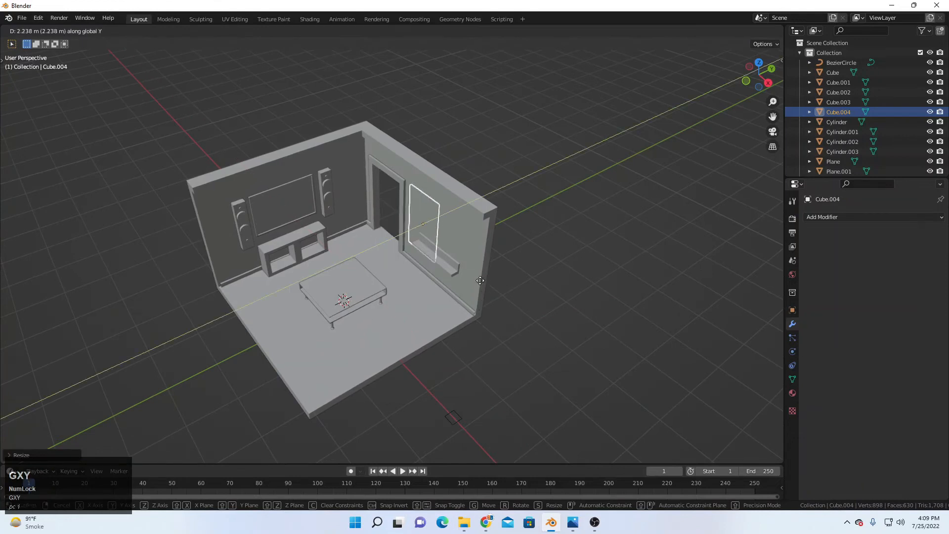
pyautogui.click(461, 281)
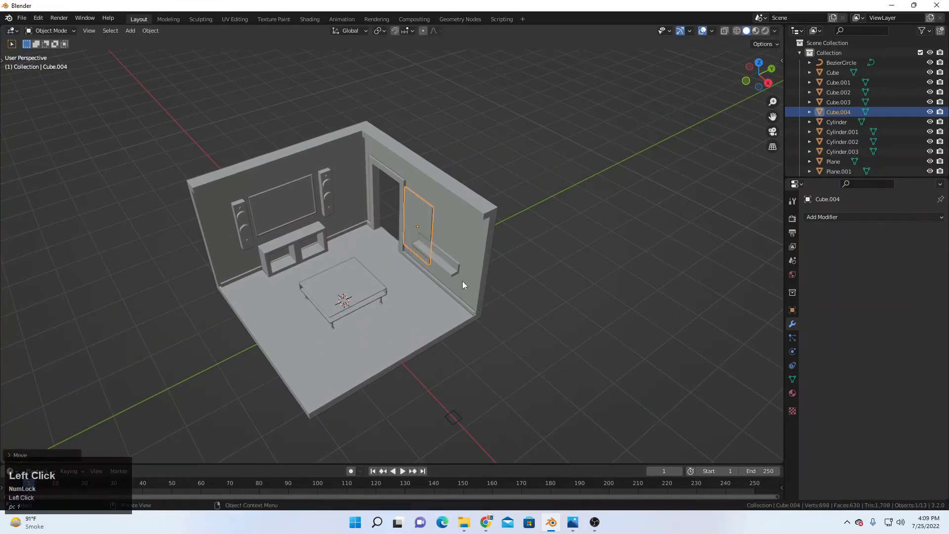
pyautogui.scroll(-5, 461, 269)
pyautogui.moveTo(459, 266); pyautogui.dragTo(431, 257, button='middle')
pyautogui.press('g')
pyautogui.press('y')
pyautogui.click(426, 324)
# Step: Raise the wall panel along Z beside the door and scale it down to picture-frame size
pyautogui.scroll(-1, 431, 259)
pyautogui.press('g')
pyautogui.press('z')
pyautogui.click(428, 222)
pyautogui.press('s')
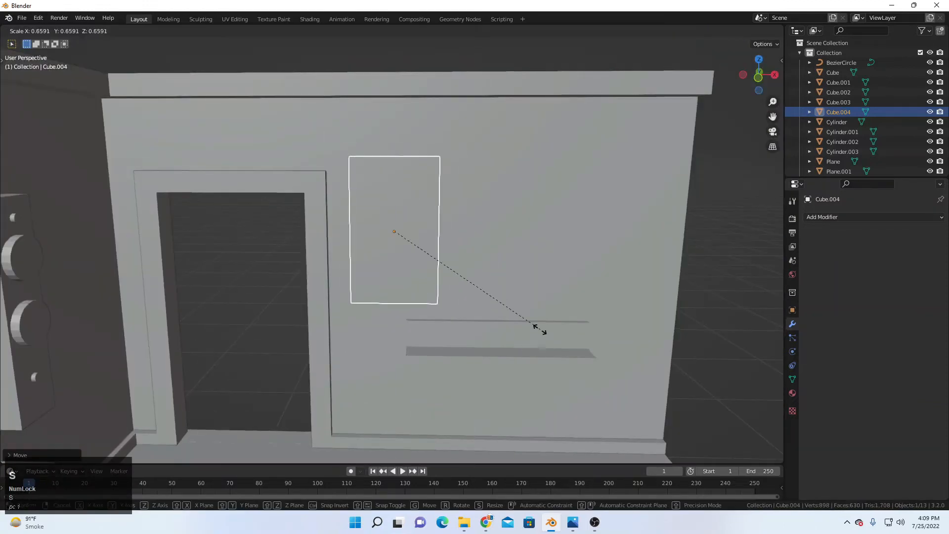
pyautogui.click(552, 340)
# Step: Shift the panel away from the door, enlarge it slightly, and fine-tune its height above the shelf
pyautogui.press('g')
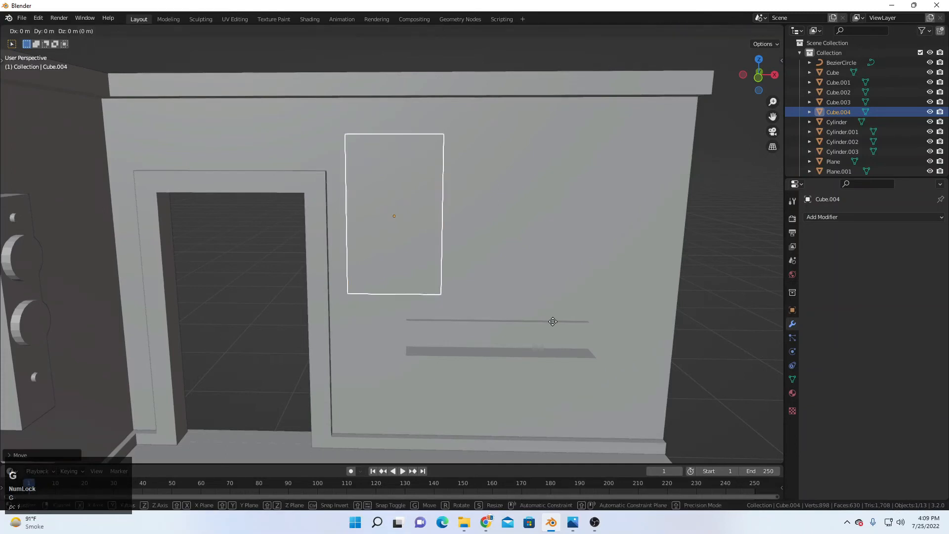
pyautogui.click(578, 324)
pyautogui.press('s')
pyautogui.click(588, 327)
pyautogui.press('g')
pyautogui.press('z')
pyautogui.click(599, 322)
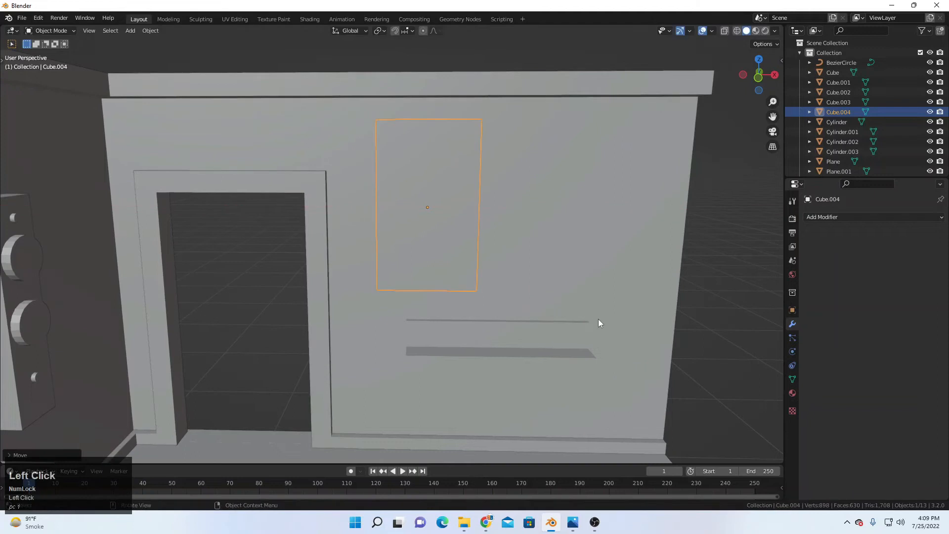
# Step: Inset the panel's front face by about 0.045 m and scale the inset face along Z by about 1.02
pyautogui.moveTo(536, 310); pyautogui.dragTo(521, 307, button='middle')
pyautogui.press('Tab')
pyautogui.moveTo(563, 237); pyautogui.dragTo(576, 271, button='middle')
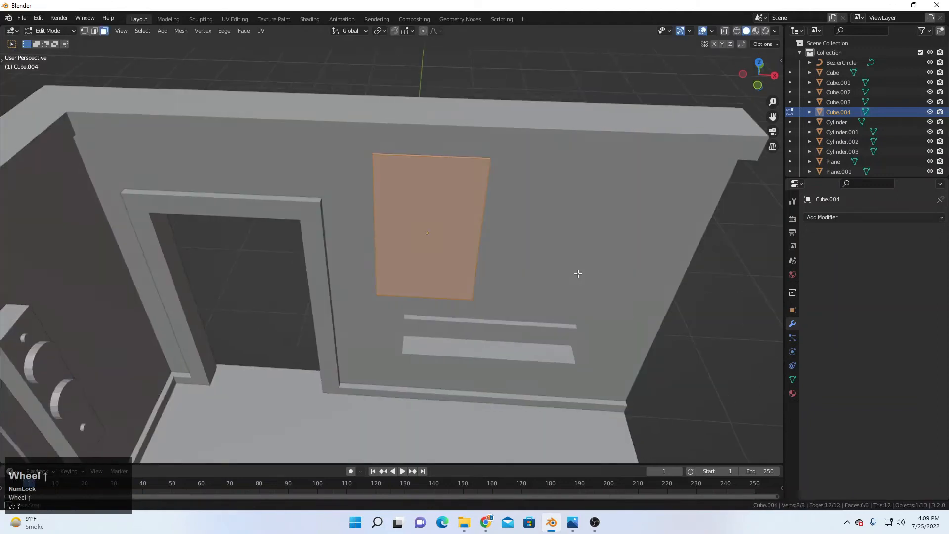
pyautogui.scroll(1, 459, 218)
pyautogui.keyDown('shift'); pyautogui.moveTo(462, 214); pyautogui.dragTo(437, 237, button='middle'); pyautogui.keyUp('shift')
pyautogui.click(449, 221)
pyautogui.press('i')
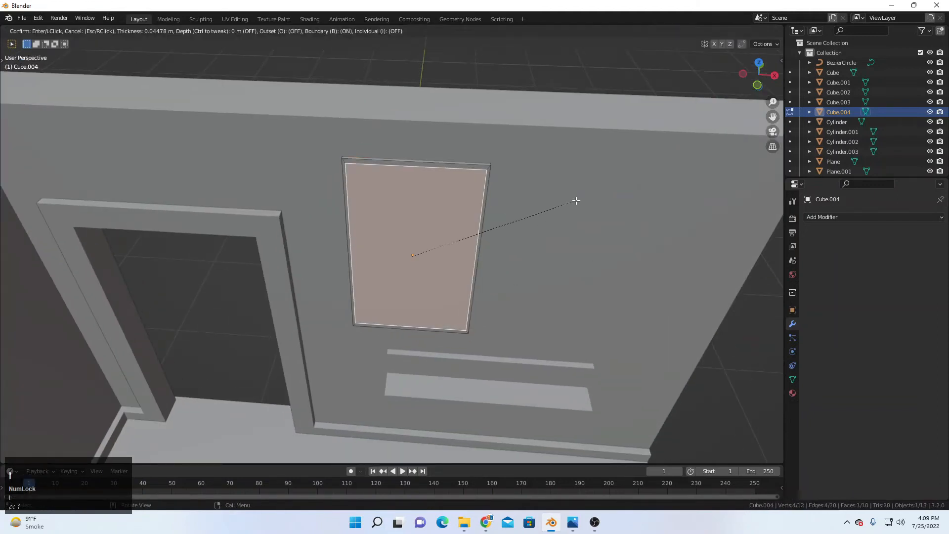
pyautogui.click(576, 200)
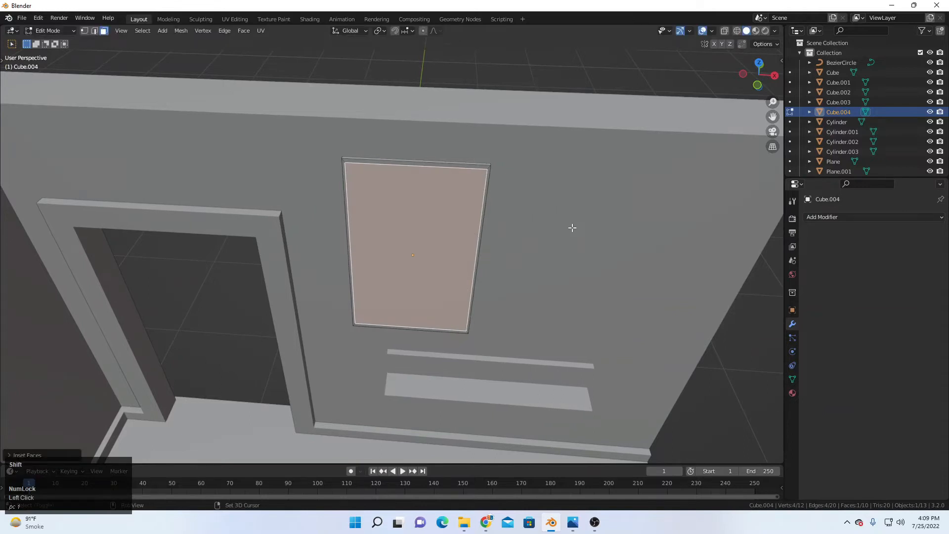
pyautogui.press('s')
pyautogui.press('z')
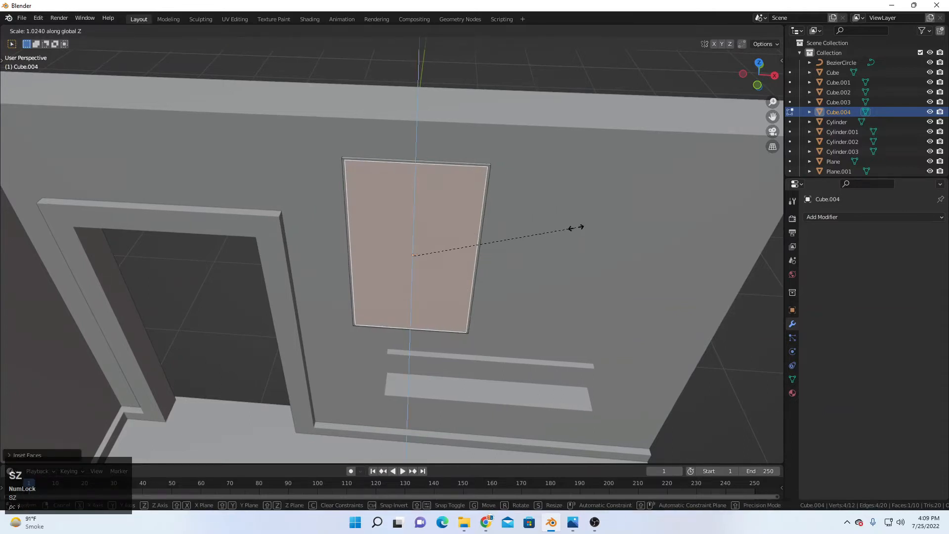
pyautogui.click(576, 225)
# Step: Extrude the inset face about 0.018 m inward to form a recessed picture frame, and return to Object Mode
pyautogui.scroll(4, 435, 240)
pyautogui.press('e')
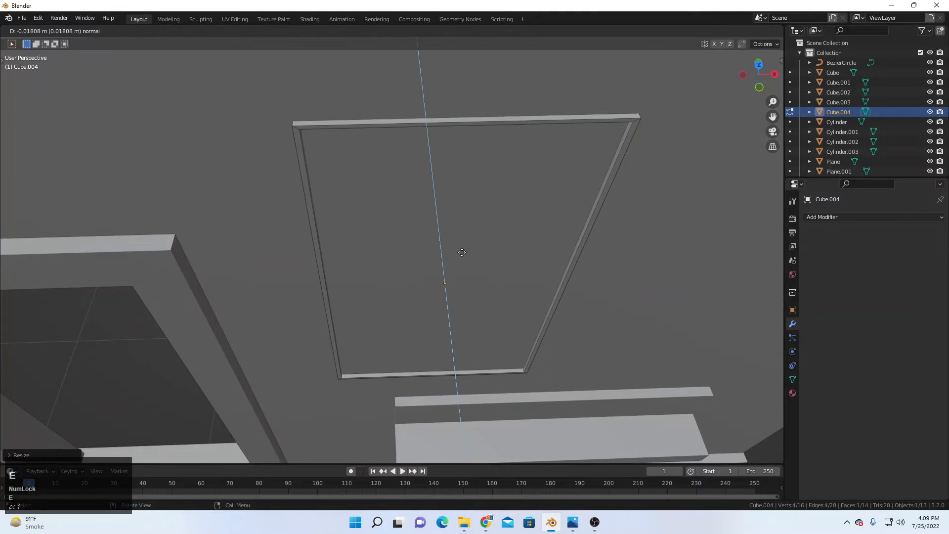
pyautogui.click(462, 253)
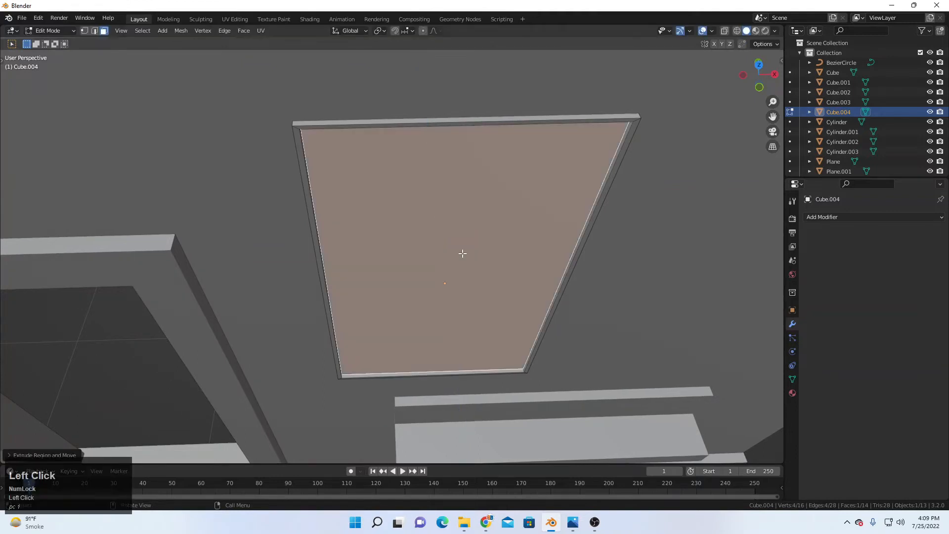
pyautogui.press('Tab')
# Step: Duplicate the picture frame along X to place a second one beside it above the shelf
pyautogui.scroll(-5, 434, 259)
pyautogui.moveTo(435, 260); pyautogui.dragTo(422, 228, button='middle')
pyautogui.hotkey('shift', 'd')
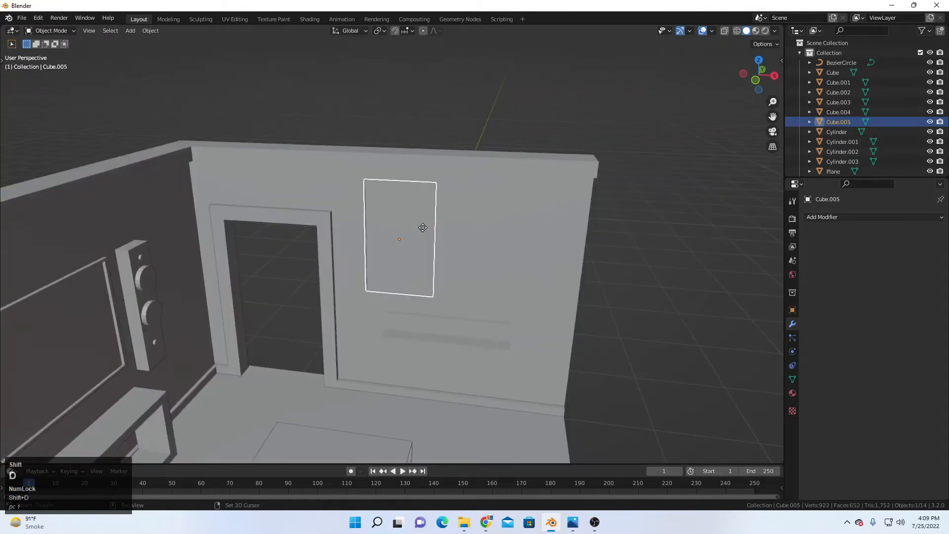
pyautogui.press('x')
pyautogui.click(523, 236)
# Step: Deselect the duplicated frame and examine the whole room from an elevated angle
pyautogui.scroll(-6, 523, 242)
pyautogui.moveTo(523, 242); pyautogui.dragTo(392, 292, button='middle')
pyautogui.click(501, 276)
pyautogui.keyDown('shift'); pyautogui.moveTo(497, 310); pyautogui.dragTo(406, 348, button='middle'); pyautogui.keyUp('shift')
pyautogui.scroll(1, 467, 313)
pyautogui.scroll(1, 425, 329)
pyautogui.moveTo(425, 354)
pyautogui.keyDown('shift'); pyautogui.mouseDown(button='middle')
pyautogui.moveTo(420, 319)
pyautogui.moveTo(447, 374)
pyautogui.moveTo(413, 346)
pyautogui.mouseUp(button='middle'); pyautogui.keyUp('shift')
pyautogui.scroll(1, 436, 337)
pyautogui.scroll(2, 413, 346)
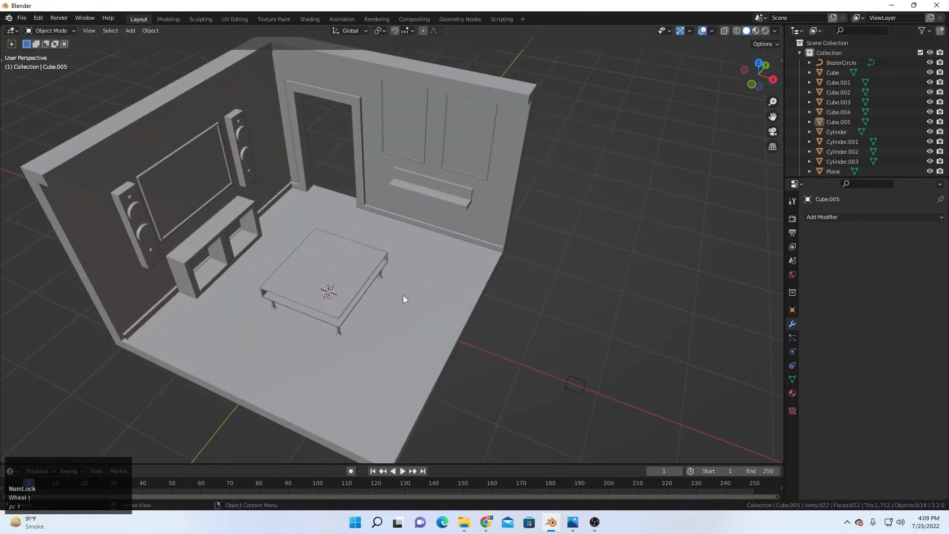
# Step: Add a cube at the coffee table, flatten it along Z to about 0.28, and adjust its height along Z
pyautogui.hotkey('shift', 'a')
pyautogui.moveTo(390, 259)
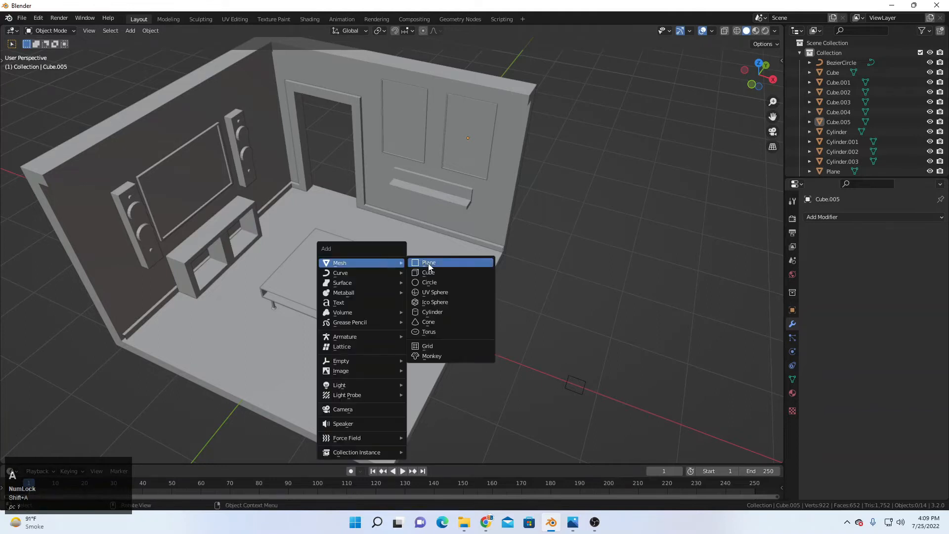
pyautogui.click(435, 261)
pyautogui.press('s')
pyautogui.press('z')
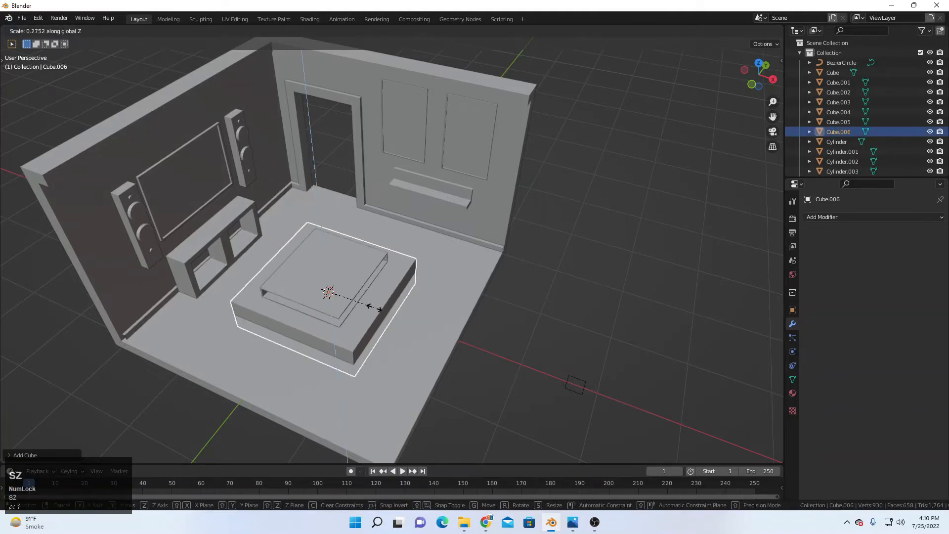
pyautogui.click(374, 307)
pyautogui.press('g')
pyautogui.press('z')
pyautogui.click(370, 312)
# Step: Scale the flattened cube down and shape it into a rectangular seat block longer along Y than along X
pyautogui.moveTo(464, 344); pyautogui.dragTo(451, 325, button='middle')
pyautogui.press('s')
pyautogui.click(368, 280)
pyautogui.moveTo(385, 325); pyautogui.dragTo(395, 286, button='middle')
pyautogui.scroll(2, 395, 285)
pyautogui.press('s')
pyautogui.press('x')
pyautogui.press('y')
pyautogui.click(322, 327)
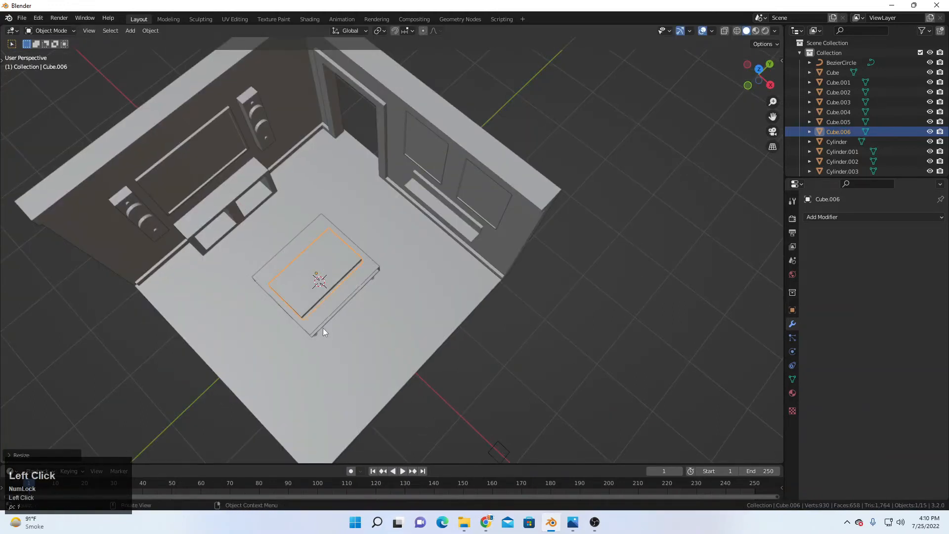
# Step: Move the seat block along X to the open side of the coffee table and set it down on the floor along Z
pyautogui.moveTo(322, 327); pyautogui.dragTo(355, 296, button='middle')
pyautogui.press('g')
pyautogui.press('x')
pyautogui.click(428, 329)
pyautogui.moveTo(428, 328); pyautogui.dragTo(467, 289, button='middle')
pyautogui.scroll(5, 467, 289)
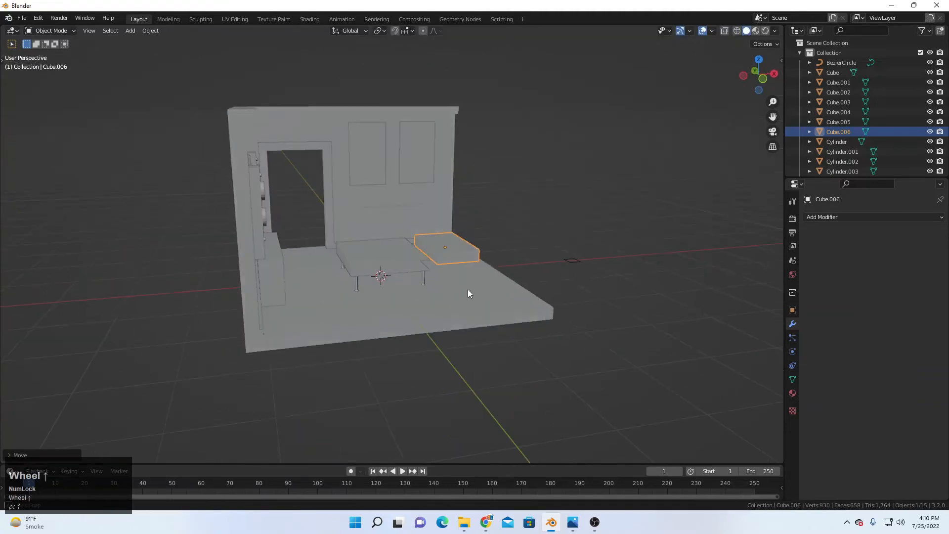
pyautogui.press('g')
pyautogui.press('z')
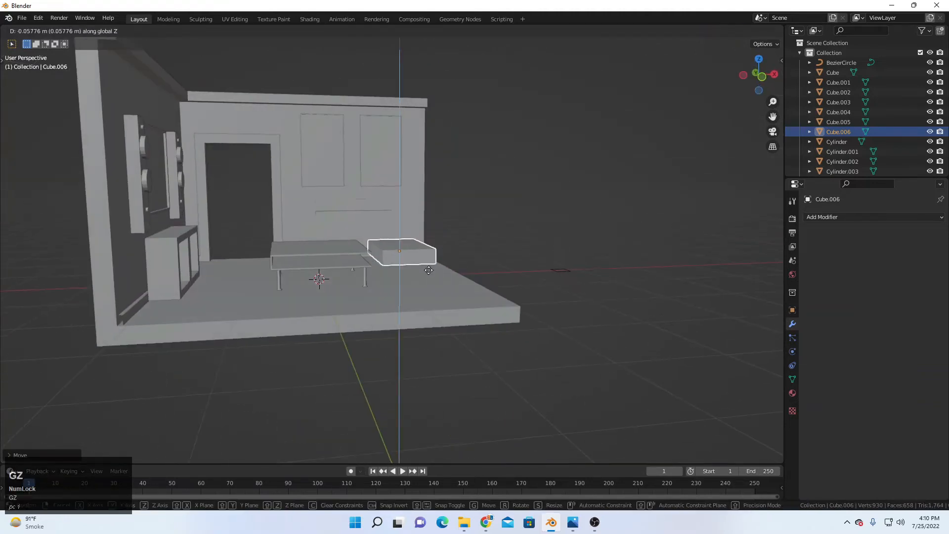
pyautogui.click(433, 283)
# Step: Reposition the seat block along Y beside the coffee table
pyautogui.moveTo(436, 292); pyautogui.dragTo(376, 336, button='middle')
pyautogui.press('g')
pyautogui.press('y')
pyautogui.click(360, 333)
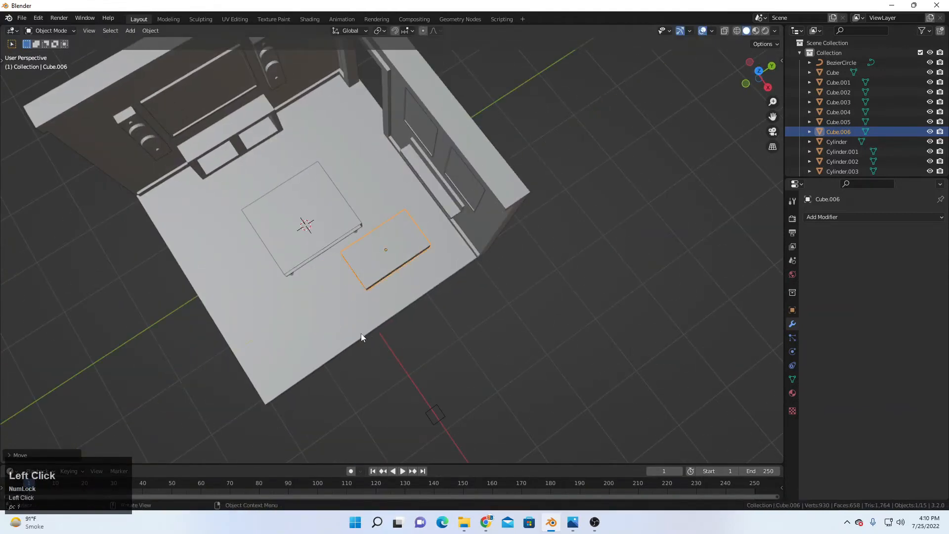
# Step: In Edit Mode, duplicate the seat block along Y to place a second one end to end, and return to Object Mode
pyautogui.scroll(3, 437, 281)
pyautogui.moveTo(437, 280); pyautogui.dragTo(460, 307, button='middle')
pyautogui.press('Tab')
pyautogui.hotkey('shift', 'd')
pyautogui.press('y')
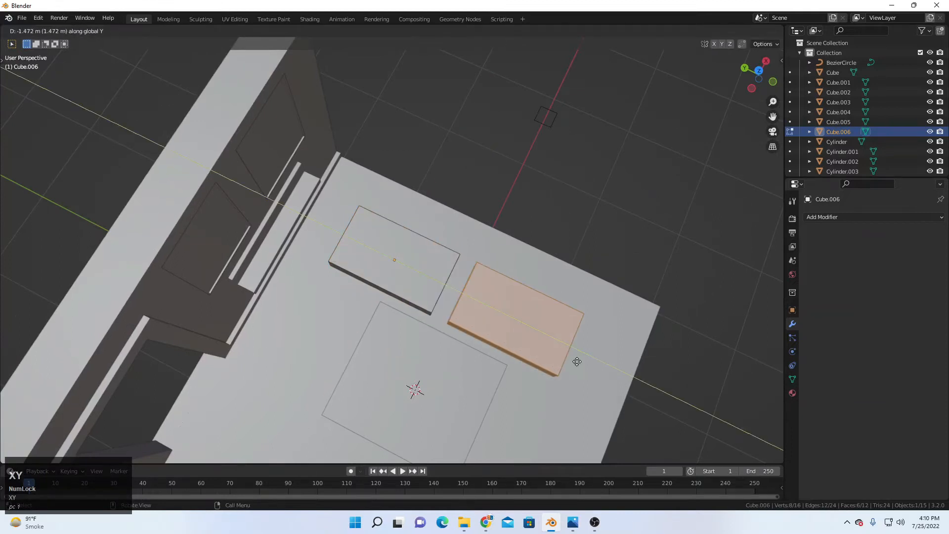
pyautogui.click(556, 357)
pyautogui.moveTo(557, 358); pyautogui.dragTo(506, 322, button='middle')
pyautogui.press('Tab')
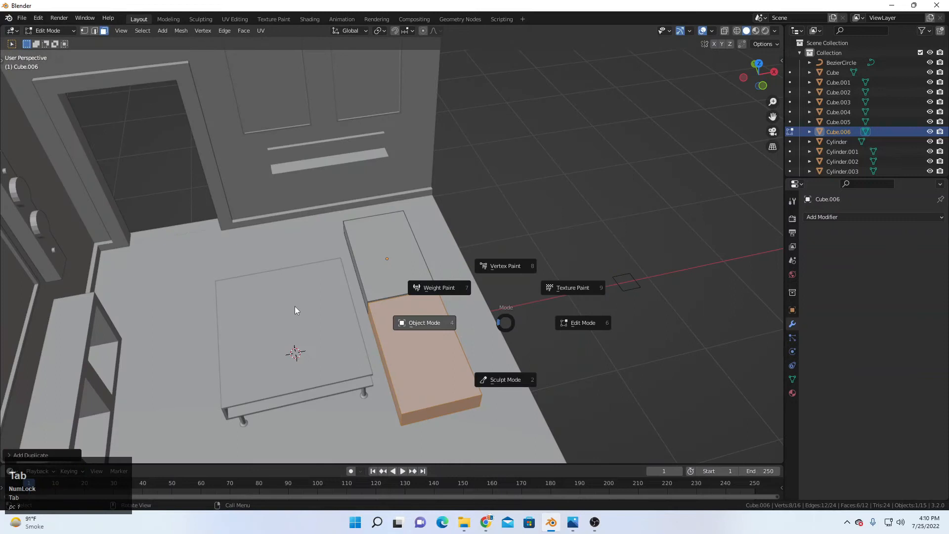
pyautogui.moveTo(295, 310); pyautogui.dragTo(395, 378, button='middle')
# Step: Shift the pair of seat blocks along Y to align them with the coffee table
pyautogui.scroll(3, 415, 389)
pyautogui.press('g')
pyautogui.keyDown('shift'); pyautogui.moveTo(437, 322); pyautogui.dragTo(553, 274, button='middle'); pyautogui.keyUp('shift')
pyautogui.press('y')
pyautogui.click(455, 329)
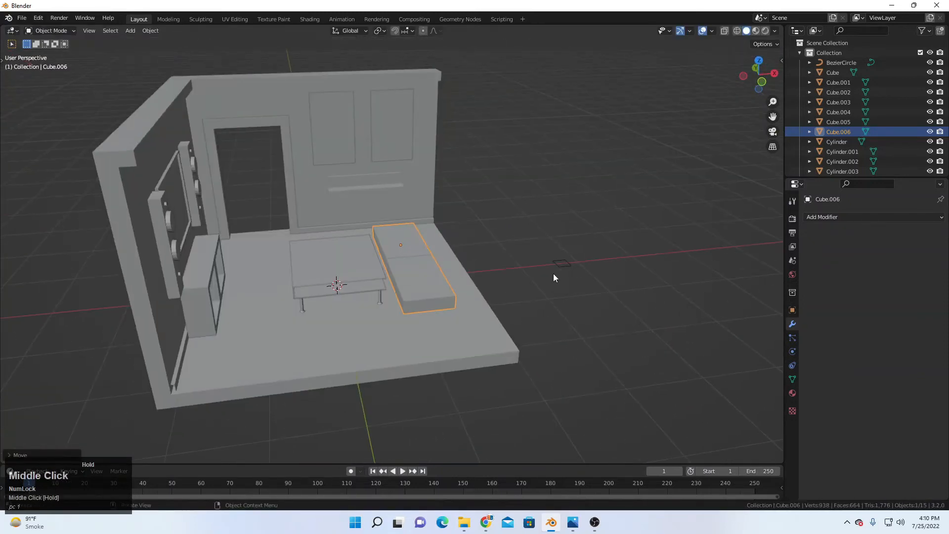
# Step: In Edit Mode, extrude the end face of the seat farthest from the shelf wall outward by about 0.14 m
pyautogui.moveTo(475, 286); pyautogui.dragTo(314, 316, button='middle')
pyautogui.press('Tab')
pyautogui.keyDown('shift'); pyautogui.moveTo(393, 296); pyautogui.dragTo(467, 276, button='middle'); pyautogui.keyUp('shift')
pyautogui.scroll(1, 460, 312)
pyautogui.scroll(2, 464, 275)
pyautogui.click(334, 292)
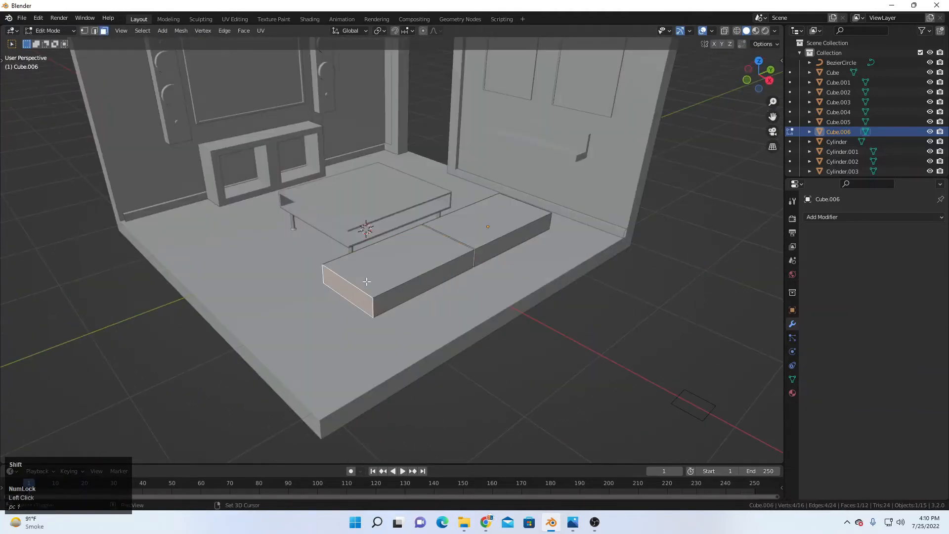
pyautogui.moveTo(369, 274); pyautogui.dragTo(340, 301, button='middle')
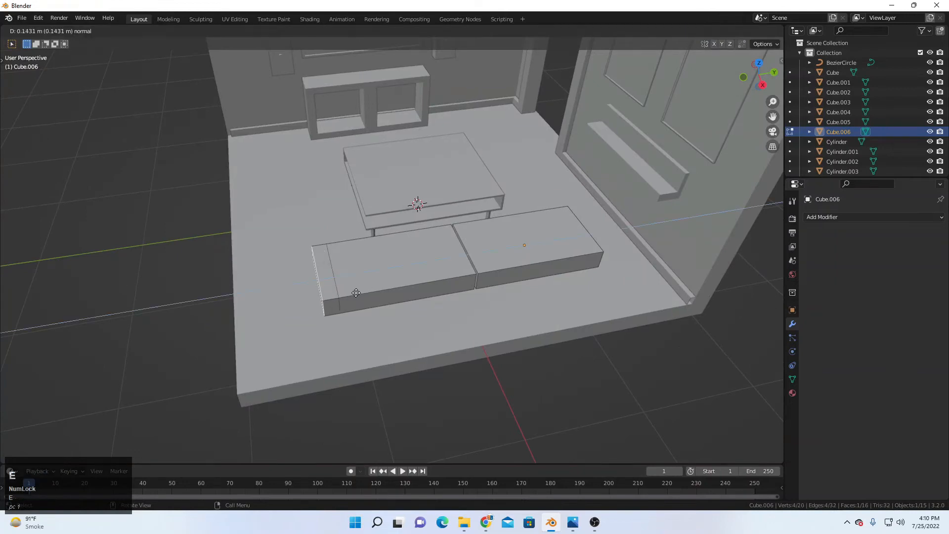
pyautogui.click(355, 293)
# Step: Extrude the opposite end face of the seat toward the shelf wall and adjust that end section along Y
pyautogui.scroll(5, 345, 284)
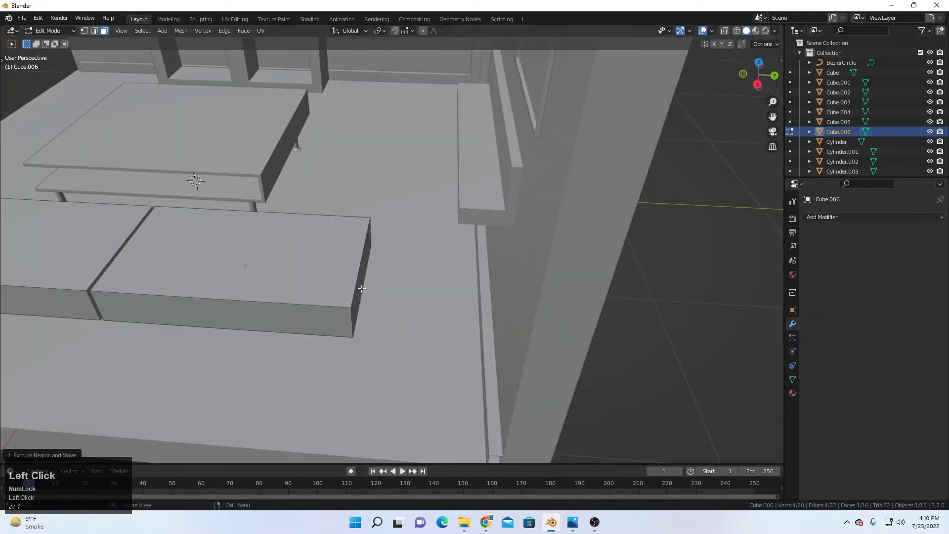
pyautogui.press('e')
pyautogui.click(384, 292)
pyautogui.scroll(-6, 384, 292)
pyautogui.moveTo(346, 257); pyautogui.dragTo(399, 268, button='middle')
pyautogui.click(404, 260)
pyautogui.click(404, 260)
pyautogui.scroll(2, 301, 247)
pyautogui.scroll(3, 366, 272)
pyautogui.click(373, 276)
pyautogui.press('g')
pyautogui.press('y')
pyautogui.click(375, 277)
# Step: Extrude the top faces of both end sections upward by about 0.35 m to form the sofa armrests
pyautogui.click(347, 273)
pyautogui.scroll(-5, 306, 271)
pyautogui.press('e')
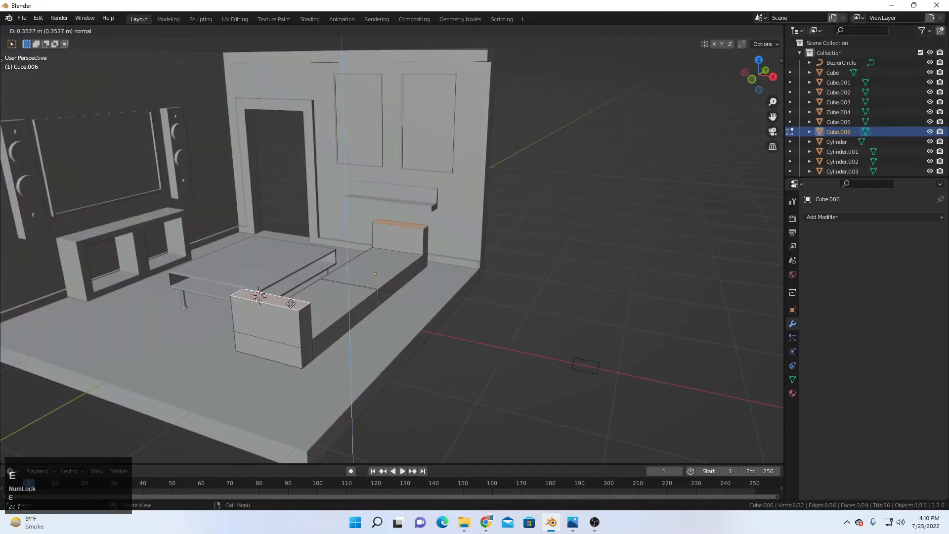
pyautogui.click(291, 303)
# Step: Extrude the upper and lower rear faces of both armrests backward by about 0.16 m
pyautogui.click(306, 328)
pyautogui.keyDown('shift'); pyautogui.click(419, 260); pyautogui.keyUp('shift')
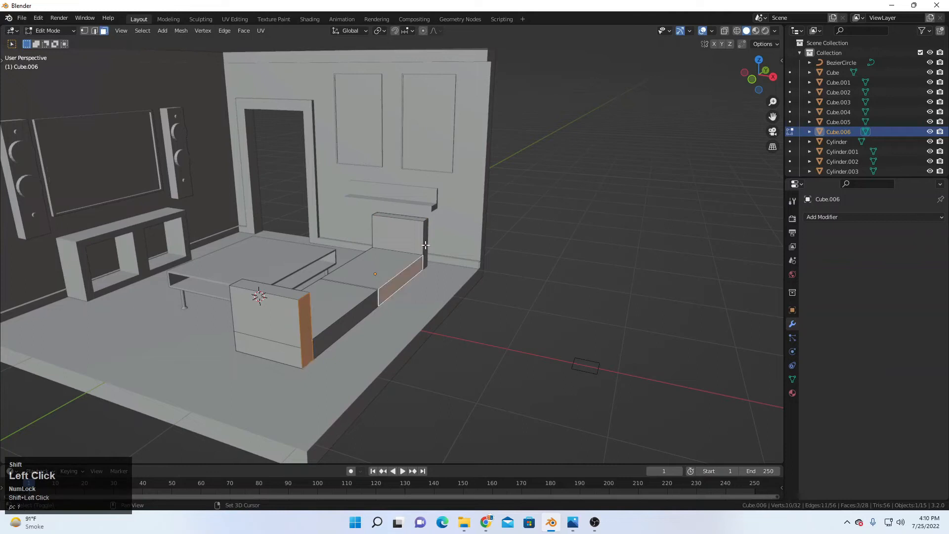
pyautogui.click(425, 256)
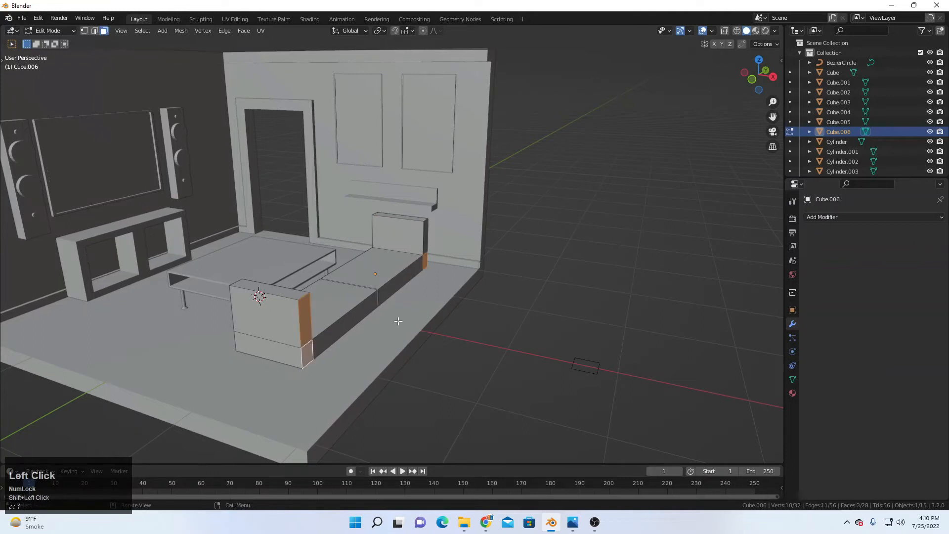
pyautogui.hotkey('ctrl', 'z')
pyautogui.press('e')
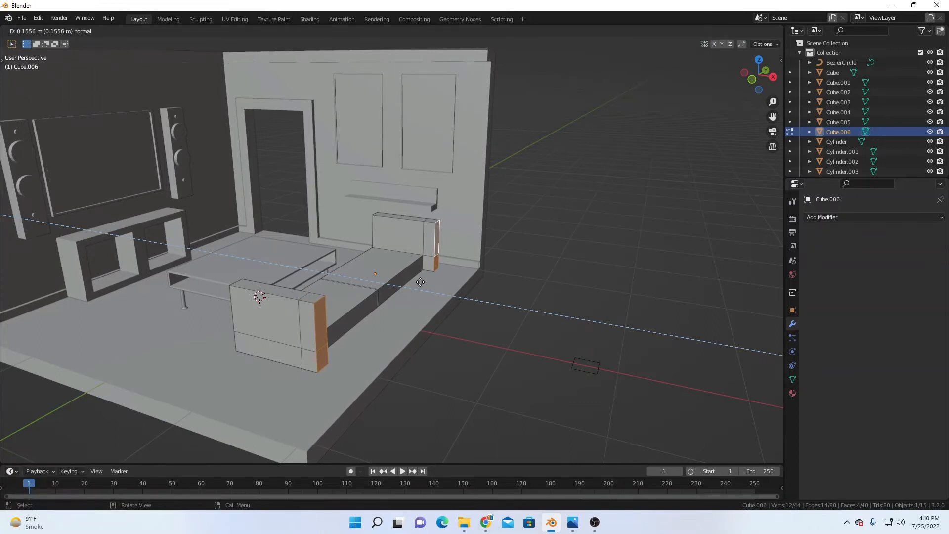
pyautogui.click(419, 281)
# Step: Examine the sofa's seat blocks and armrests from several angles, checking which geometry is linked
pyautogui.scroll(2, 412, 307)
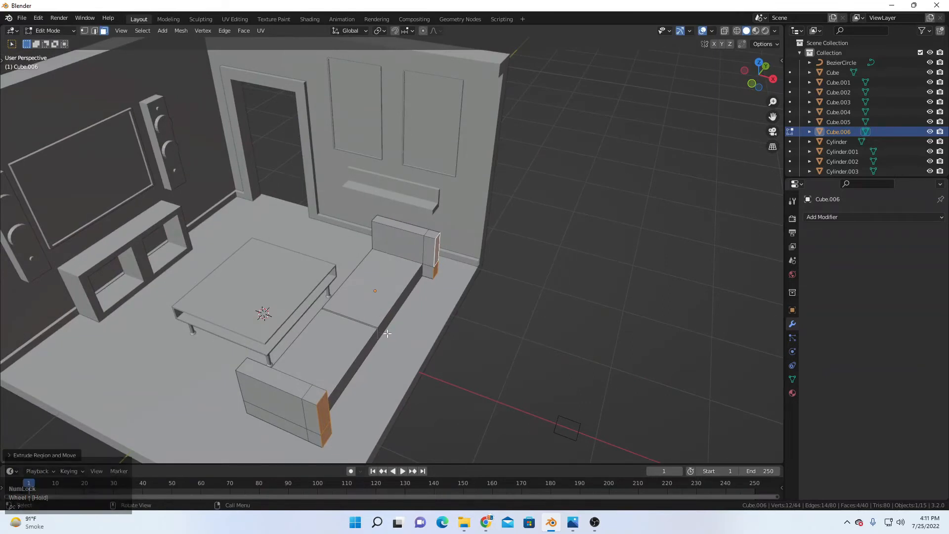
pyautogui.scroll(2, 376, 339)
pyautogui.moveTo(377, 340); pyautogui.dragTo(403, 364, button='middle')
pyautogui.click(407, 364)
pyautogui.scroll(-2, 407, 364)
pyautogui.scroll(2, 417, 361)
pyautogui.keyDown('shift'); pyautogui.moveTo(445, 405); pyautogui.dragTo(377, 314, button='middle'); pyautogui.keyUp('shift')
pyautogui.scroll(-1, 316, 257)
pyautogui.click(303, 250)
pyautogui.press('l')
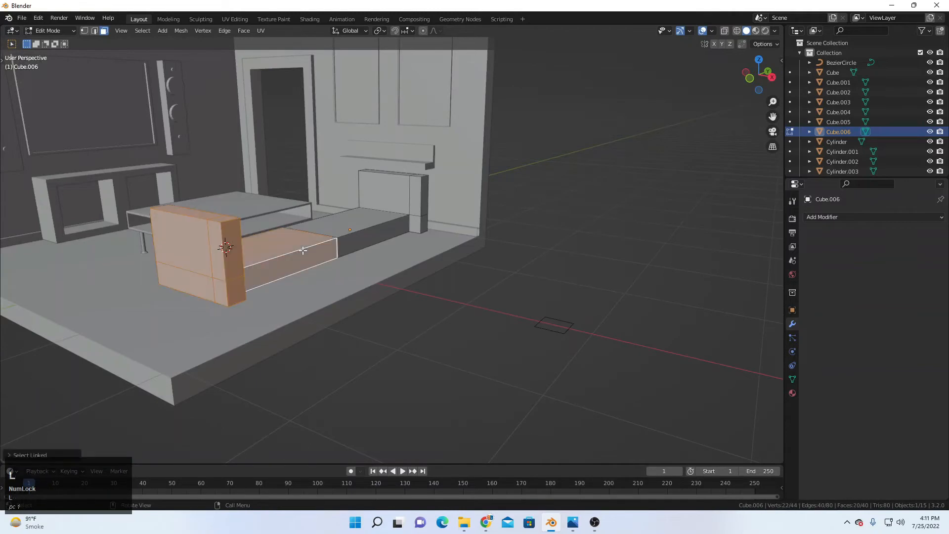
pyautogui.click(367, 226)
pyautogui.moveTo(359, 245); pyautogui.dragTo(339, 257, button='middle')
pyautogui.scroll(-1, 341, 237)
pyautogui.scroll(1, 340, 237)
pyautogui.scroll(1, 377, 303)
pyautogui.scroll(3, 288, 238)
pyautogui.scroll(-3, 261, 264)
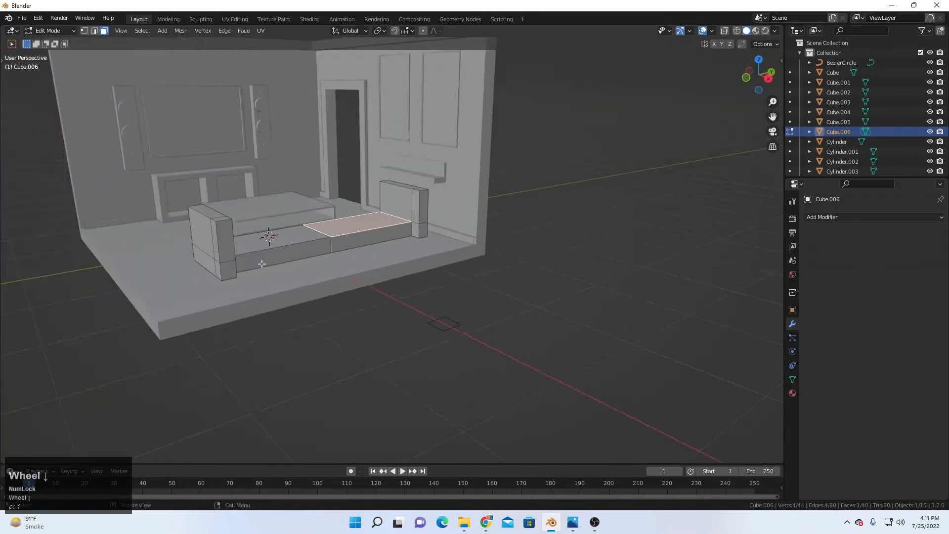
# Step: Add a cube inside the sofa mesh and resize it to roughly the coffee table's width
pyautogui.moveTo(262, 264); pyautogui.dragTo(330, 235, button='middle')
pyautogui.hotkey('shift', 'a')
pyautogui.click(282, 196)
pyautogui.scroll(-4, 282, 196)
pyautogui.press('s')
pyautogui.click(82, 104)
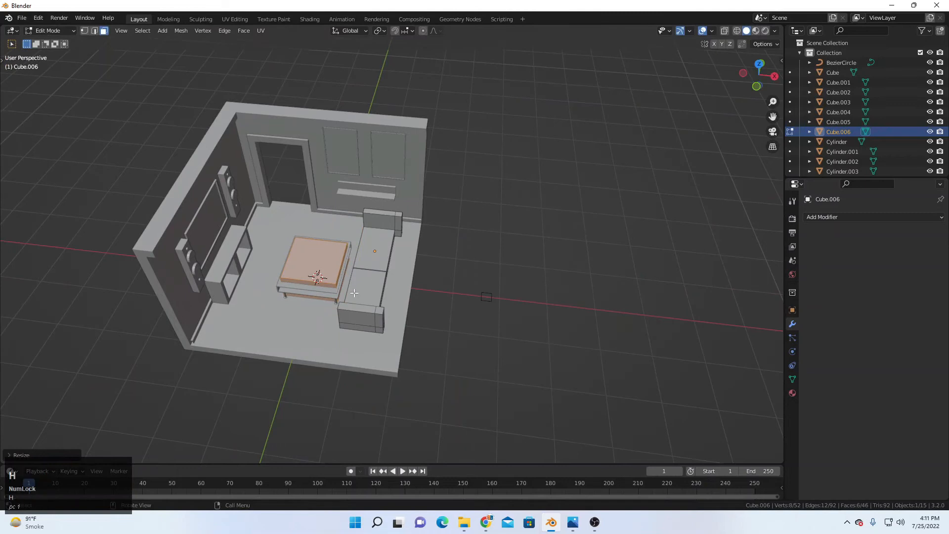
# Step: Move the new cube along X to behind the sofa seats
pyautogui.hotkey('alt', 'h')
pyautogui.press('g')
pyautogui.press('y')
pyautogui.press('x')
pyautogui.click(446, 280)
# Step: Scale the cube to about 0.2 along X and move it along X against the back of the seats as a backrest
pyautogui.scroll(3, 459, 262)
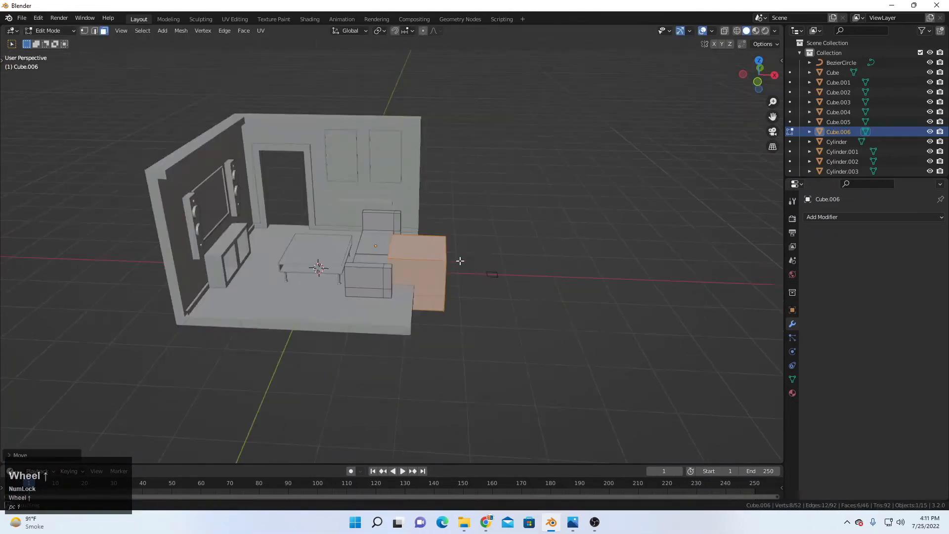
pyautogui.keyDown('shift'); pyautogui.scroll(2, 507, 332); pyautogui.keyUp('shift')
pyautogui.keyDown('shift'); pyautogui.scroll(3, 593, 282); pyautogui.keyUp('shift')
pyautogui.press('s')
pyautogui.press('y')
pyautogui.press('x')
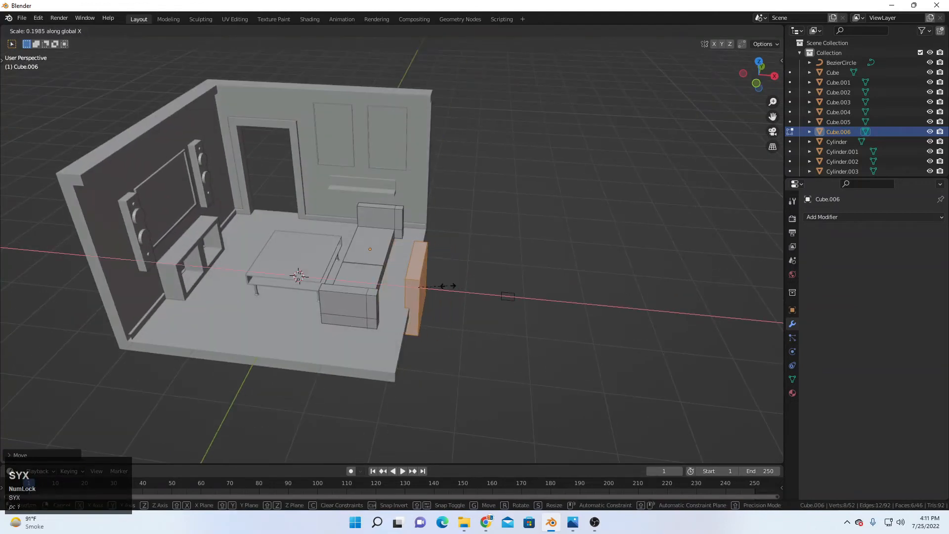
pyautogui.click(448, 286)
pyautogui.moveTo(445, 286); pyautogui.dragTo(446, 306, button='middle')
pyautogui.press('g')
pyautogui.press('x')
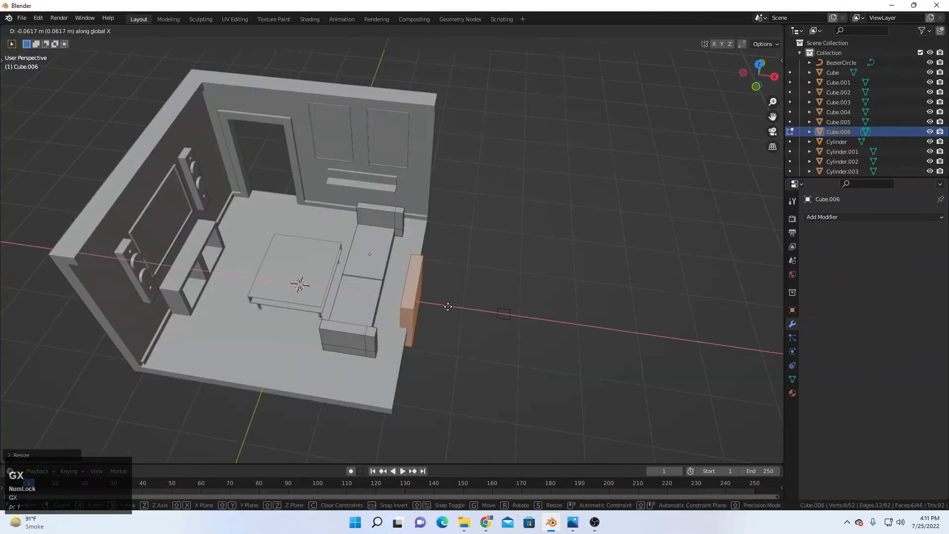
pyautogui.click(426, 296)
# Step: Lengthen the backrest along Y to nearly span the armrests, and shift it about 0.09 m along Y
pyautogui.moveTo(440, 302); pyautogui.dragTo(402, 333, button='middle')
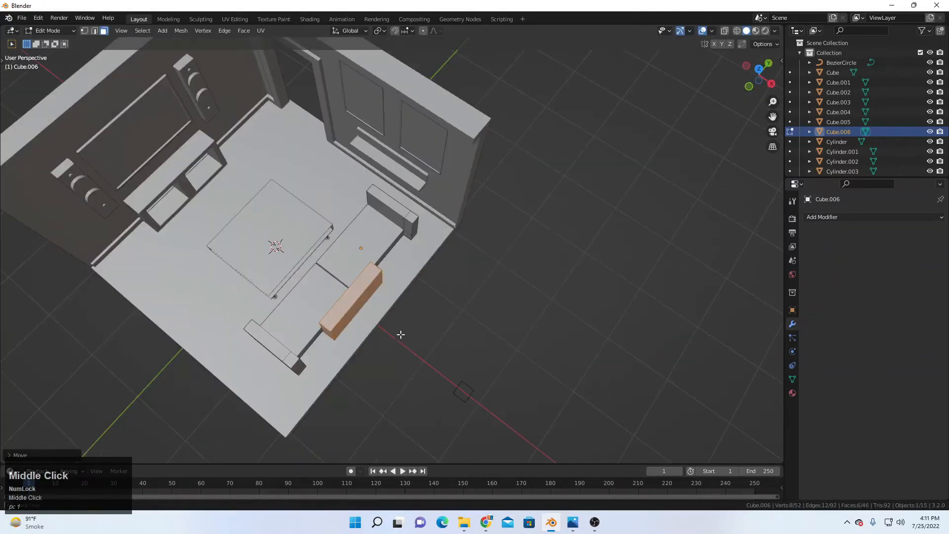
pyautogui.scroll(2, 388, 339)
pyautogui.press('s')
pyautogui.press('y')
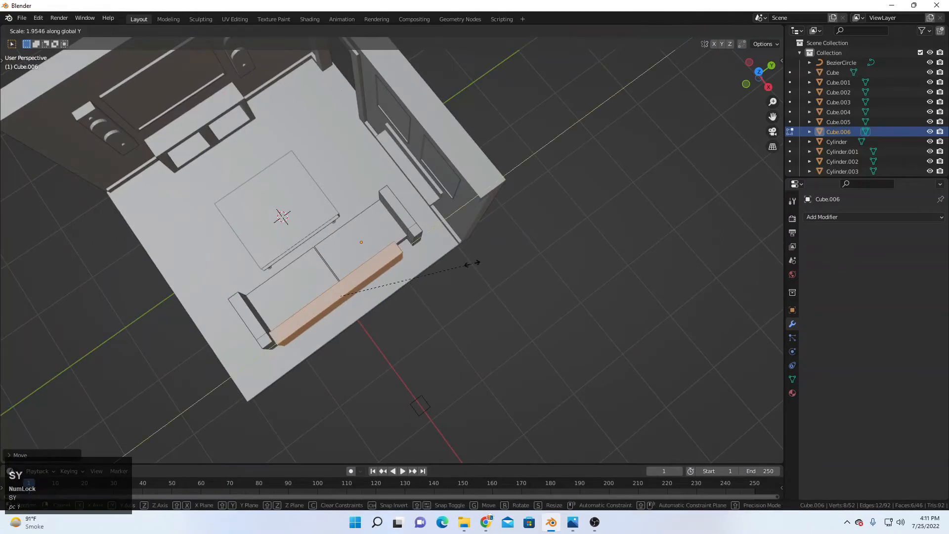
pyautogui.click(489, 255)
pyautogui.press('g')
pyautogui.press('y')
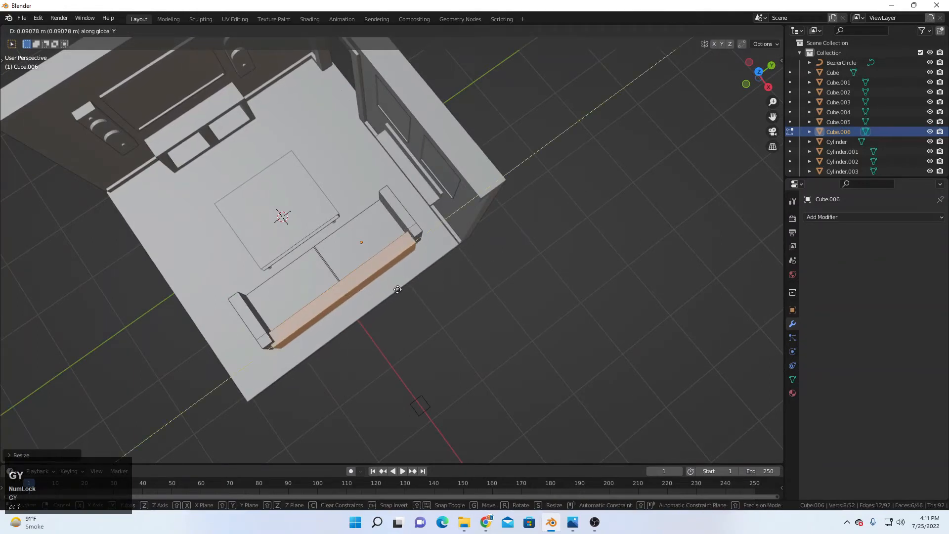
pyautogui.click(398, 288)
# Step: Scale the backrest along Y by about 1.075 so it reaches the outer sides of the armrests
pyautogui.moveTo(402, 290); pyautogui.dragTo(434, 260, button='middle')
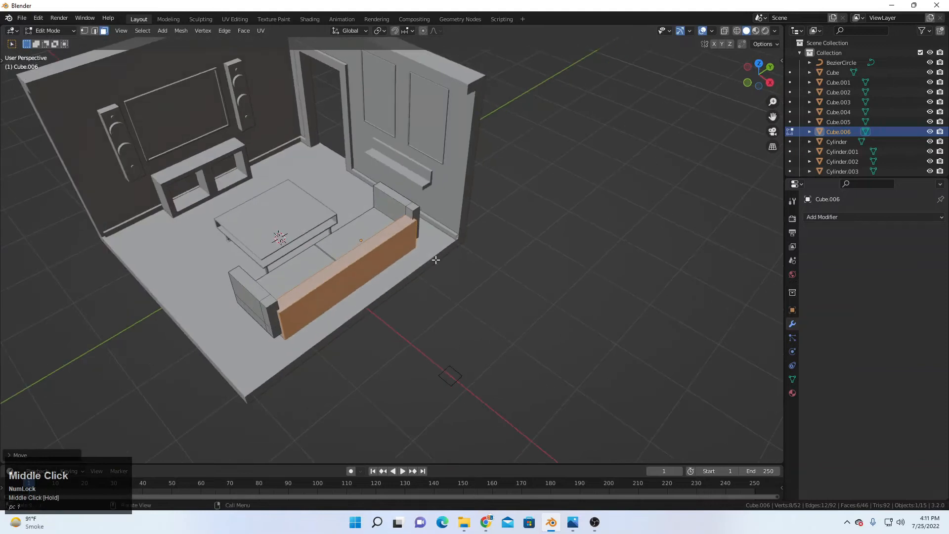
pyautogui.press('s')
pyautogui.press('y')
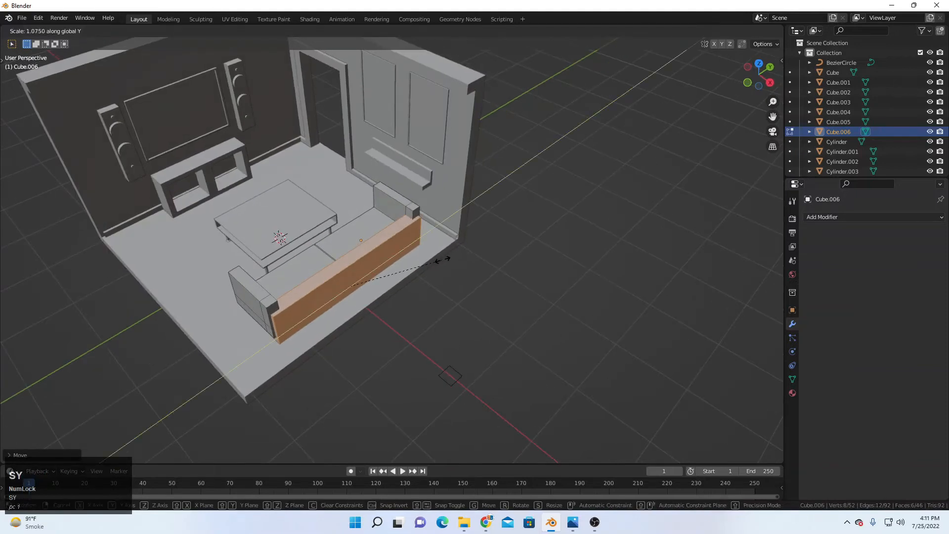
pyautogui.click(443, 259)
# Step: Nudge the backrest about -0.004 m along Y toward the outer edge of the near armrest
pyautogui.scroll(1, 385, 259)
pyautogui.moveTo(443, 259)
pyautogui.mouseDown(button='middle')
pyautogui.moveTo(351, 248)
pyautogui.moveTo(449, 272)
pyautogui.mouseUp(button='middle')
pyautogui.scroll(3, 351, 248)
pyautogui.scroll(6, 449, 272)
pyautogui.press('g')
pyautogui.press('x')
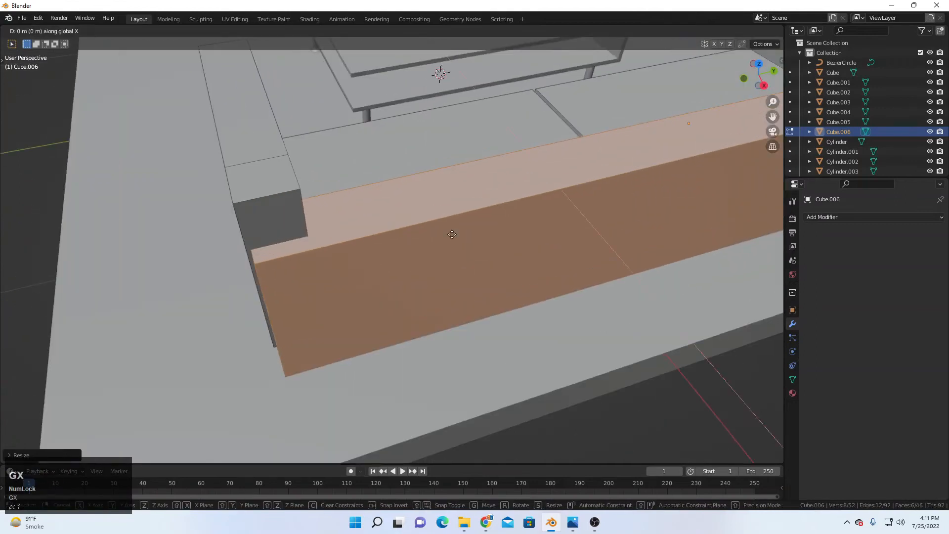
pyautogui.press('y')
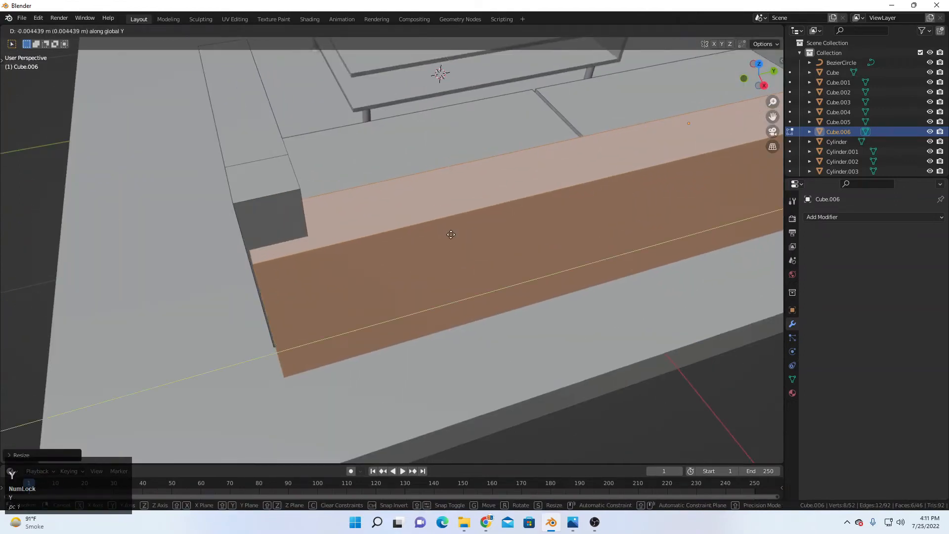
pyautogui.click(451, 234)
pyautogui.press('s')
pyautogui.press('y')
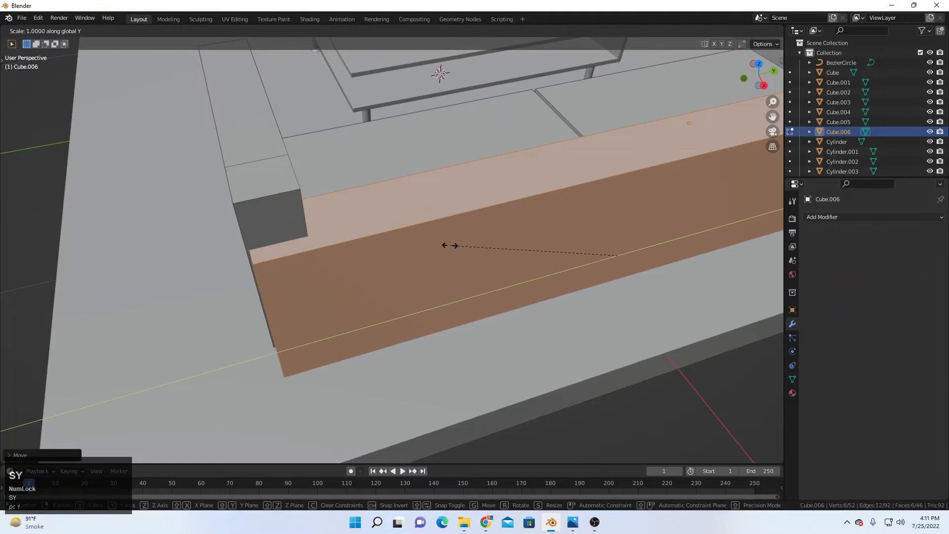
pyautogui.rightClick(452, 245)
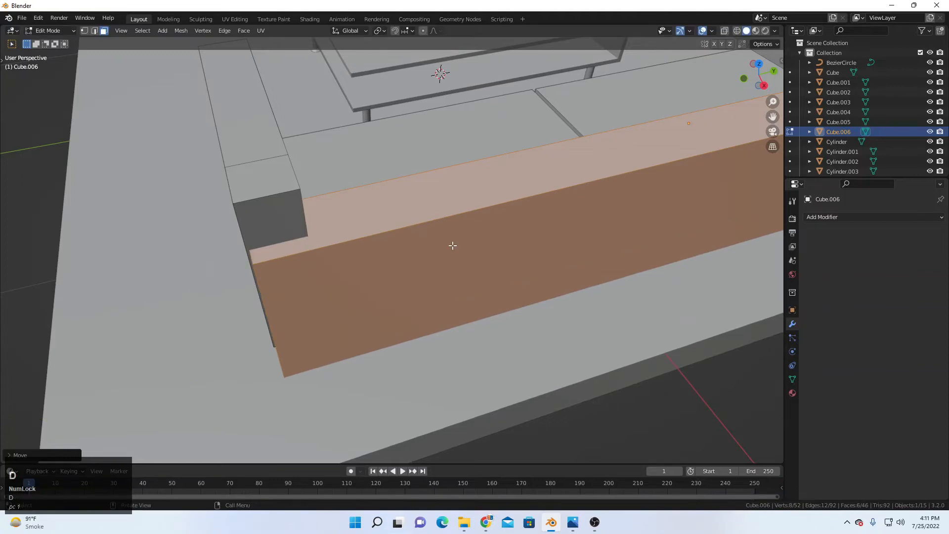
# Step: Scale the backrest along Y by about 1.012 to match the armrest's outer edge
pyautogui.press('s')
pyautogui.press('y')
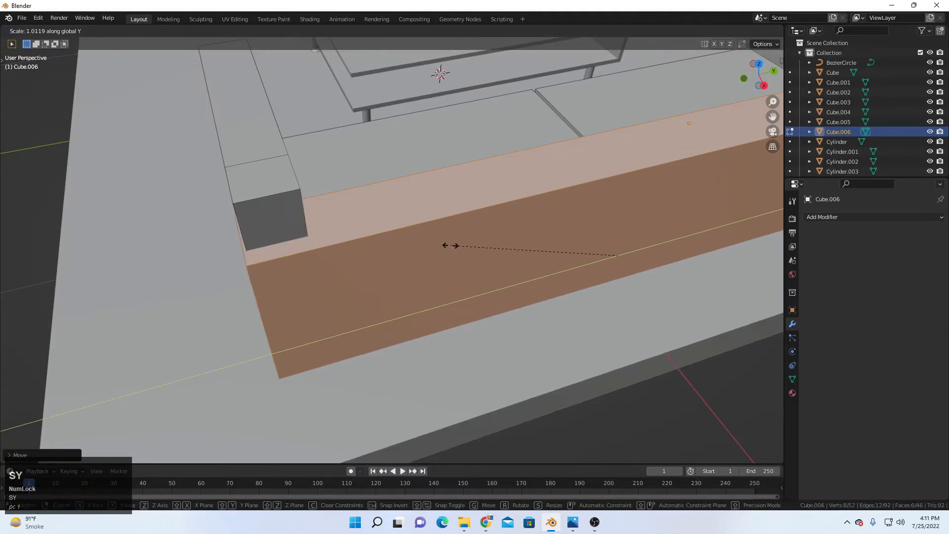
pyautogui.click(452, 246)
# Step: Move the backrest along X until it sits flush with the rear of the armrests
pyautogui.scroll(-5, 452, 246)
pyautogui.moveTo(460, 250); pyautogui.dragTo(528, 231, button='middle')
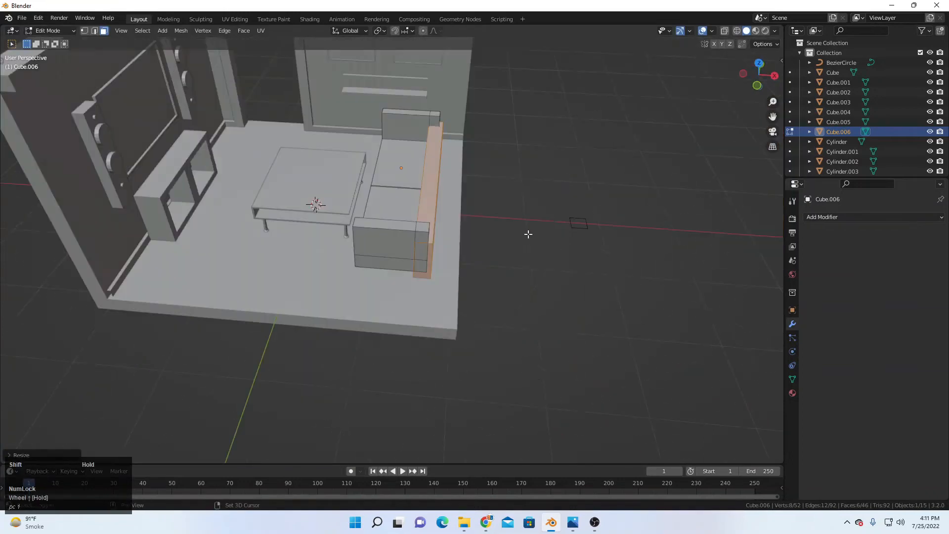
pyautogui.scroll(5, 475, 279)
pyautogui.moveTo(475, 261); pyautogui.dragTo(514, 252, button='middle')
pyautogui.press('s')
pyautogui.press('x')
pyautogui.press('g')
pyautogui.press('x')
pyautogui.click(475, 253)
# Step: Raise the backrest about 0.8 m along Z so its underside lines up with the bottom of the sofa
pyautogui.moveTo(476, 253); pyautogui.dragTo(475, 197, button='middle')
pyautogui.press('g')
pyautogui.press('z')
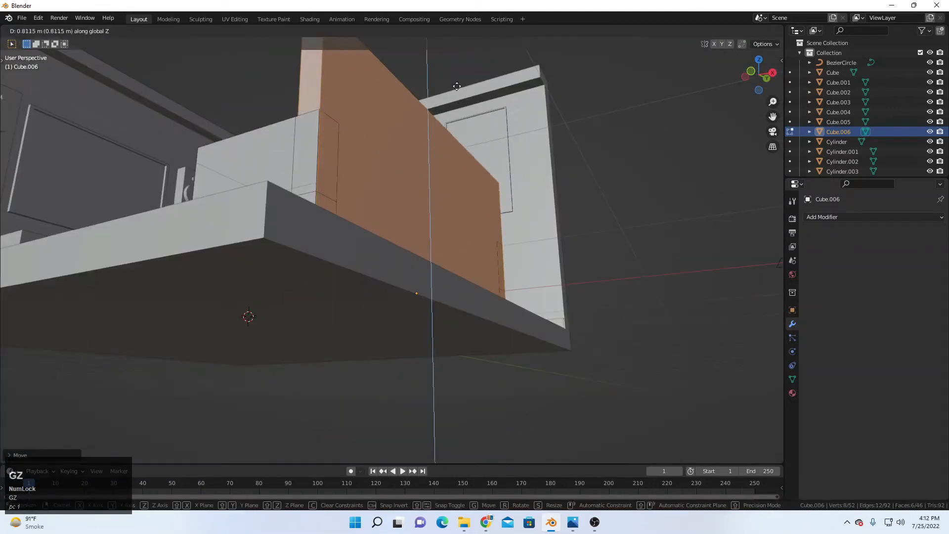
pyautogui.click(456, 89)
pyautogui.moveTo(591, 225); pyautogui.dragTo(460, 245, button='middle')
pyautogui.press('s')
pyautogui.rightClick(577, 254)
# Step: Move the backrest's top face about 0.14 m outward along X so the backrest leans away from the seat
pyautogui.scroll(5, 423, 239)
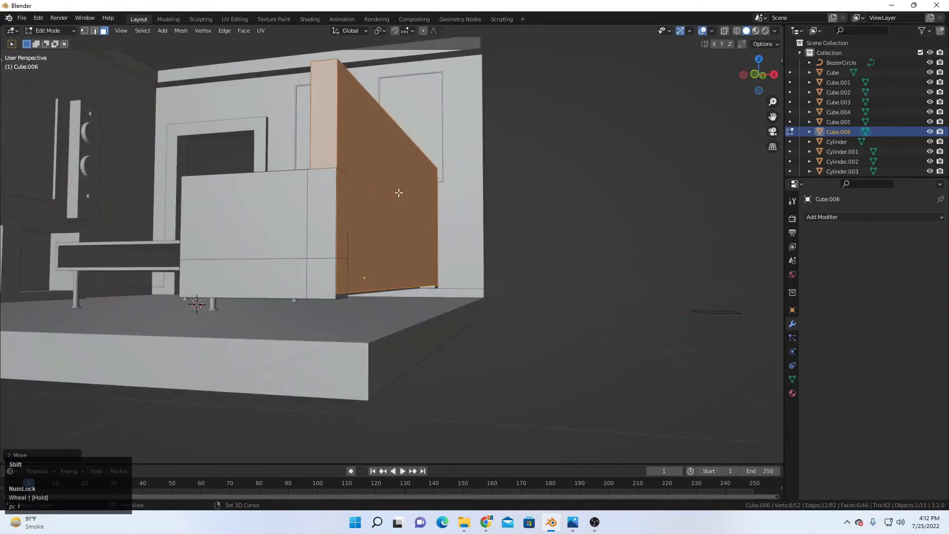
pyautogui.scroll(-4, 399, 193)
pyautogui.moveTo(387, 163); pyautogui.dragTo(397, 171, button='middle')
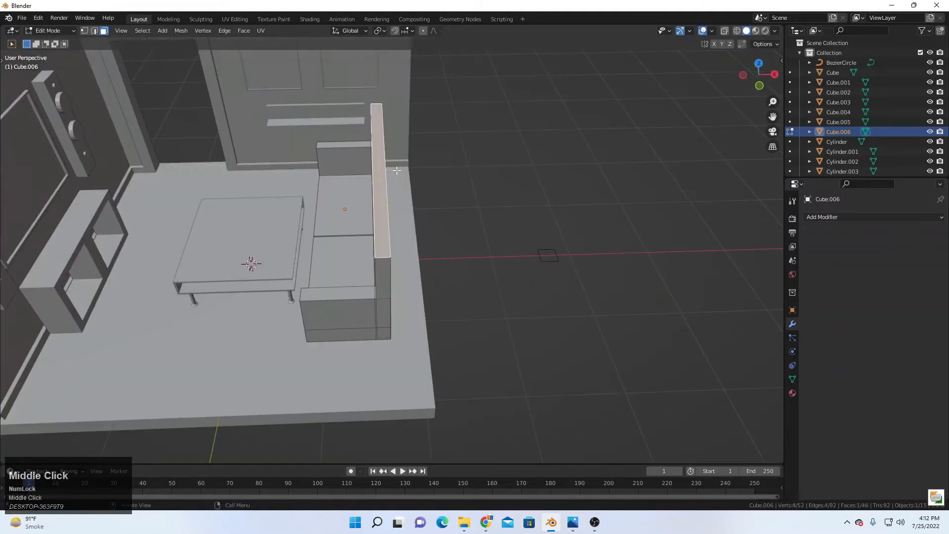
pyautogui.press('g')
pyautogui.press('y')
pyautogui.press('x')
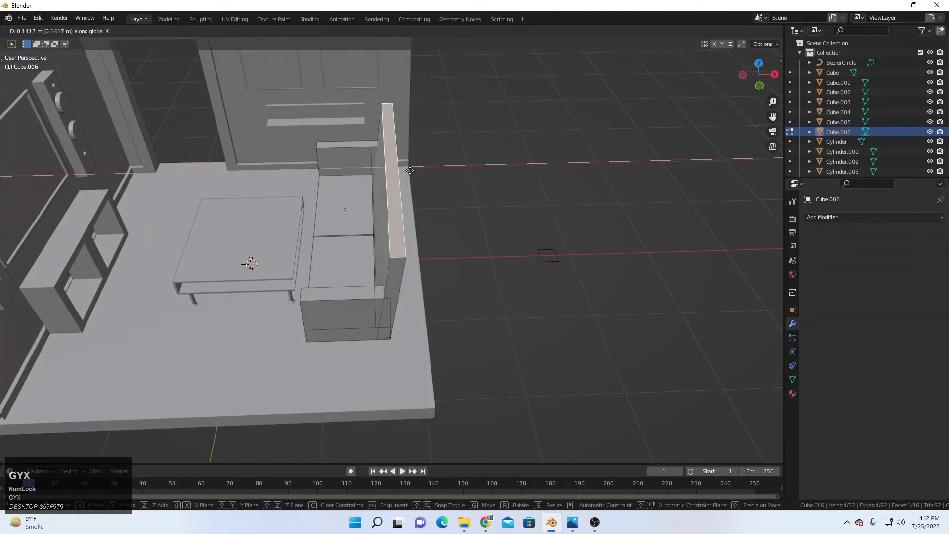
pyautogui.click(412, 170)
# Step: Lower the backrest's top face about 0.19 m along Z to shorten the backrest
pyautogui.scroll(-3, 412, 170)
pyautogui.moveTo(413, 169); pyautogui.dragTo(459, 140, button='middle')
pyautogui.scroll(4, 459, 140)
pyautogui.press('g')
pyautogui.press('z')
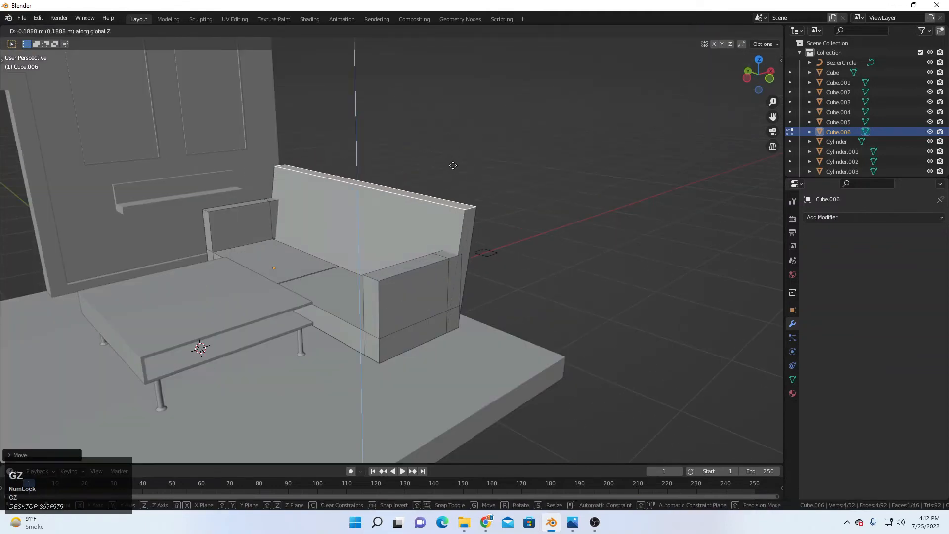
pyautogui.click(453, 169)
# Step: Select the large rear face of the sofa's backrest in Edit Mode
pyautogui.moveTo(479, 183); pyautogui.dragTo(347, 281, button='middle')
pyautogui.press('Tab')
pyautogui.press('Tab')
pyautogui.click(410, 233)
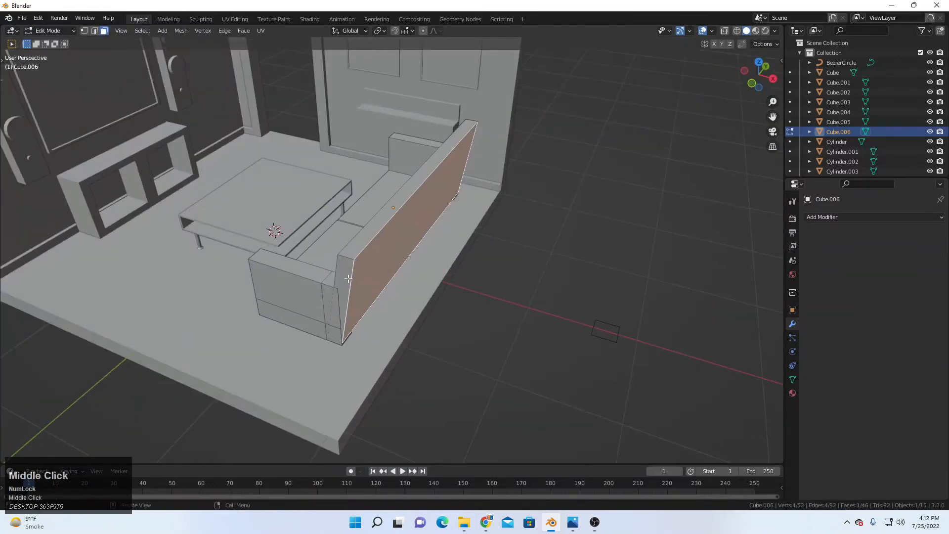
# Step: Examine the sofa's backrest and how it meets the armrests from several sides
pyautogui.click(347, 280)
pyautogui.moveTo(473, 202); pyautogui.dragTo(326, 289, button='middle')
pyautogui.press('Tab')
pyautogui.scroll(-4, 481, 189)
pyautogui.click(469, 213)
pyautogui.scroll(3, 530, 265)
pyautogui.moveTo(379, 268); pyautogui.dragTo(389, 262, button='middle')
pyautogui.scroll(3, 410, 253)
# Step: Select the sofa's entire backrest and shorten it along the Y axis to fit between the armrests
pyautogui.press('Tab')
pyautogui.scroll(-3, 402, 248)
pyautogui.click(405, 250)
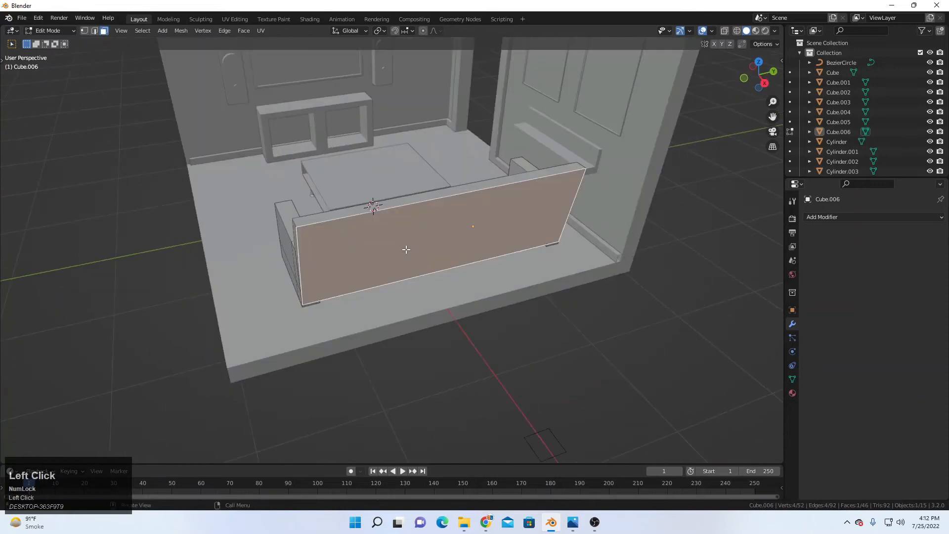
pyautogui.moveTo(499, 226); pyautogui.dragTo(608, 281, button='middle')
pyautogui.press('s')
pyautogui.press('x')
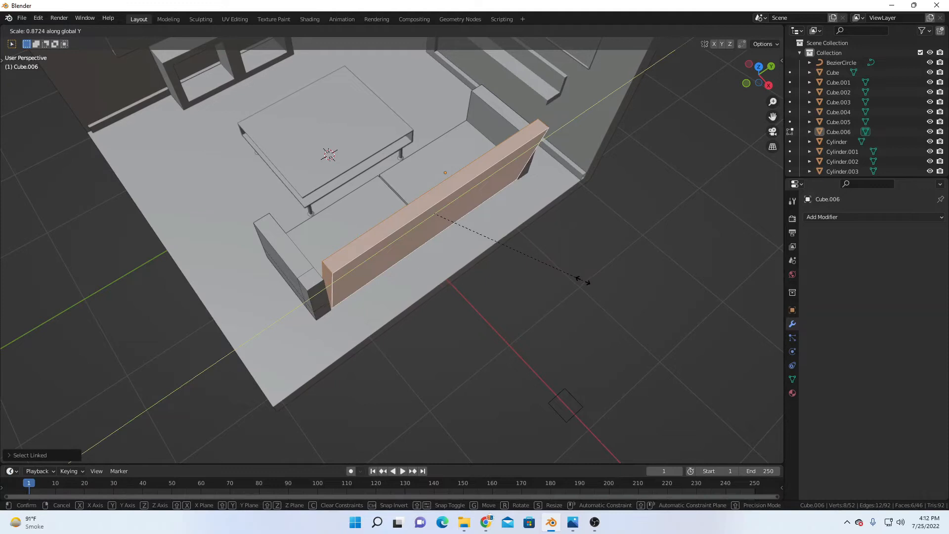
pyautogui.click(584, 281)
# Step: Move the sofa's backrest slightly along the X axis
pyautogui.moveTo(561, 282); pyautogui.dragTo(473, 292, button='middle')
pyautogui.scroll(2, 464, 303)
pyautogui.press('Tab')
pyautogui.scroll(2, 462, 300)
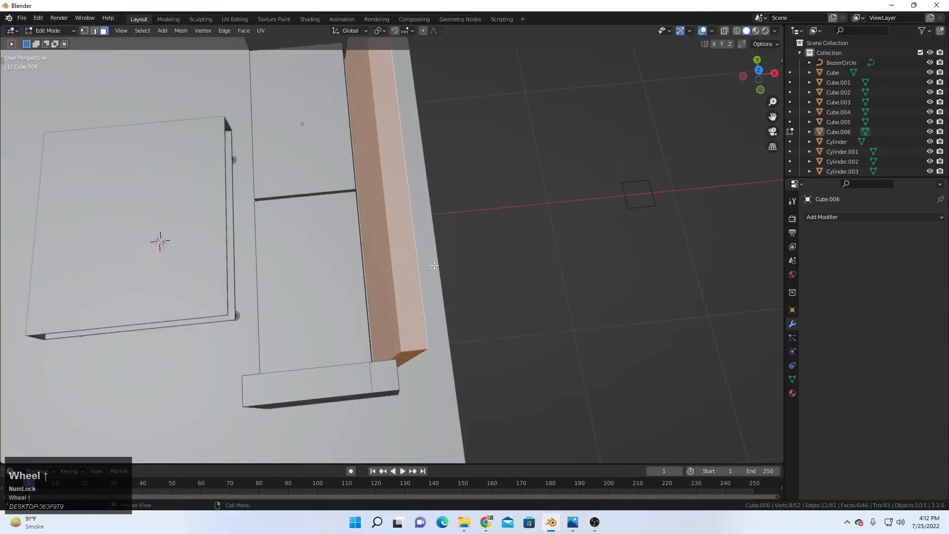
pyautogui.press('g')
pyautogui.press('x')
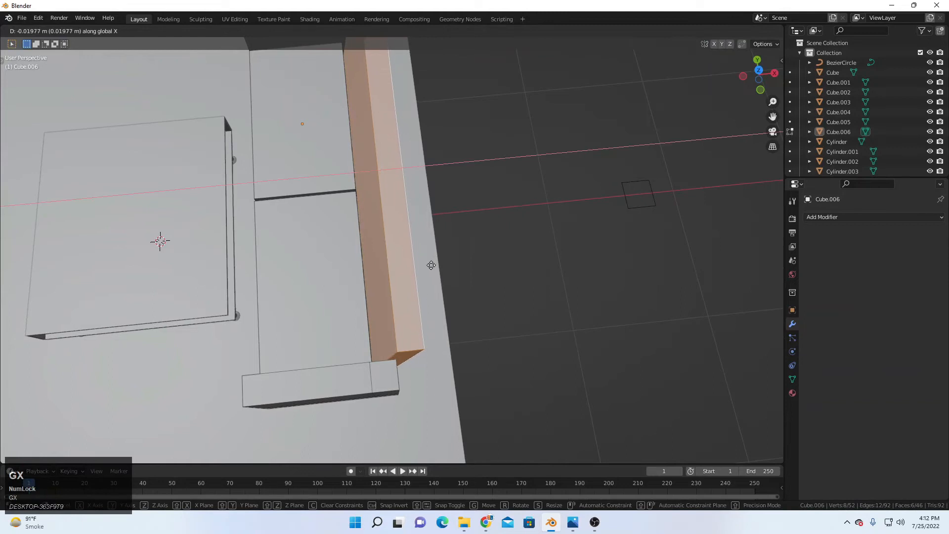
pyautogui.click(445, 265)
# Step: Move only the rear face of the sofa's backrest about 0.047 m along the X axis
pyautogui.moveTo(445, 265); pyautogui.dragTo(482, 203, button='middle')
pyautogui.scroll(-5, 483, 203)
pyautogui.scroll(2, 487, 205)
pyautogui.press('Tab')
pyautogui.scroll(-4, 327, 220)
pyautogui.moveTo(327, 221); pyautogui.dragTo(442, 250, button='middle')
pyautogui.scroll(4, 383, 238)
pyautogui.press('Tab')
pyautogui.click(419, 242)
pyautogui.scroll(2, 419, 246)
pyautogui.press('g')
pyautogui.press('x')
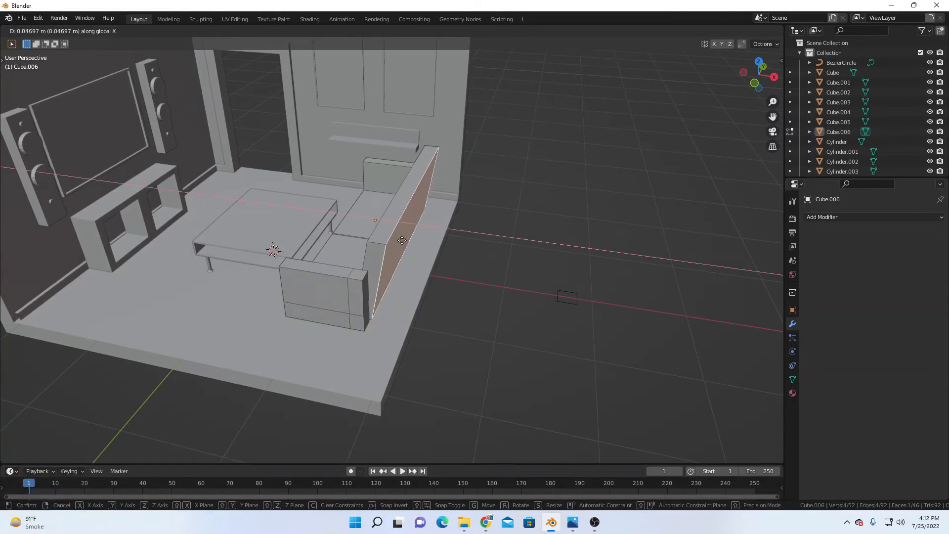
pyautogui.click(402, 240)
# Step: Duplicate the two underside faces of the sofa's armrest and lower the copy along Z towards the floor
pyautogui.press('Tab')
pyautogui.click(298, 252)
pyautogui.scroll(-4, 420, 247)
pyautogui.moveTo(420, 247); pyautogui.dragTo(380, 232, button='middle')
pyautogui.scroll(6, 381, 233)
pyautogui.click(339, 269)
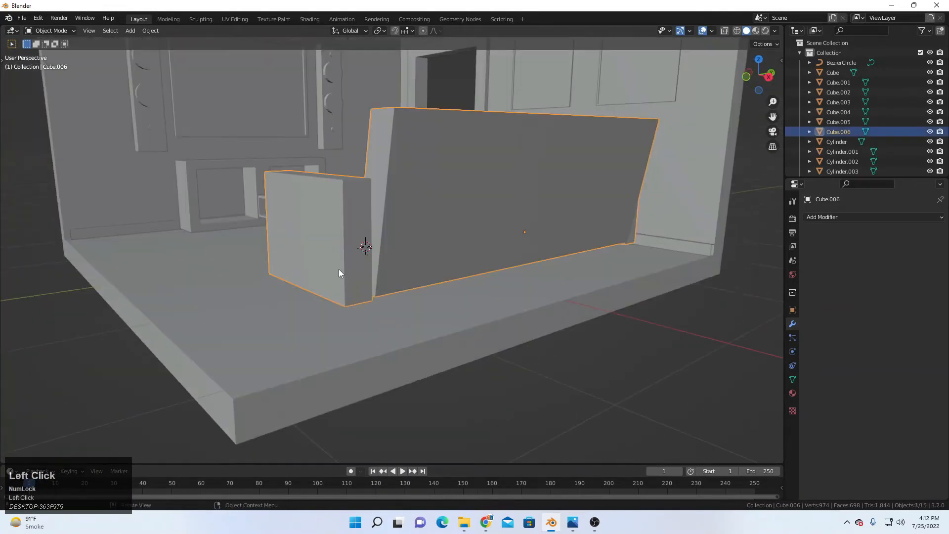
pyautogui.press('Tab')
pyautogui.click(496, 259)
pyautogui.moveTo(496, 259); pyautogui.dragTo(342, 267, button='middle')
pyautogui.scroll(3, 343, 268)
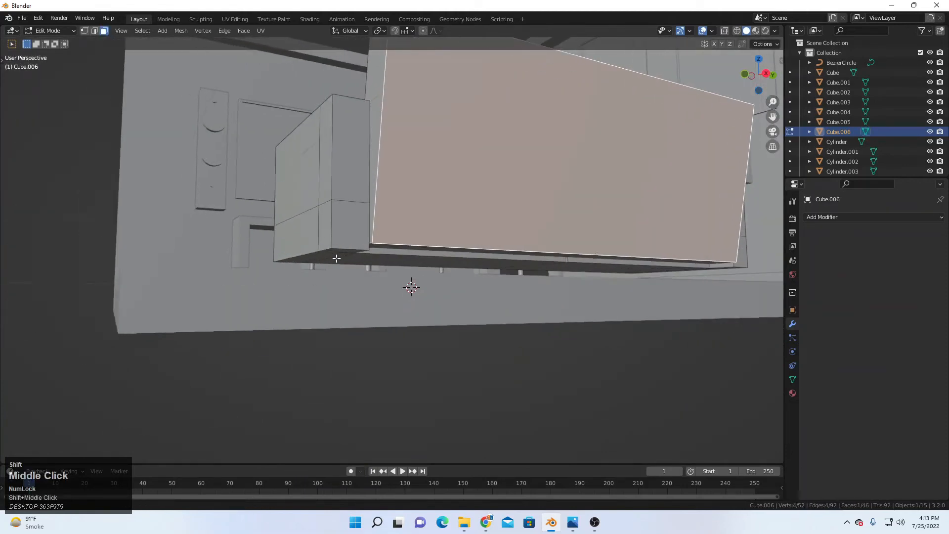
pyautogui.scroll(1, 342, 267)
pyautogui.keyDown('shift'); pyautogui.click(292, 262); pyautogui.keyUp('shift')
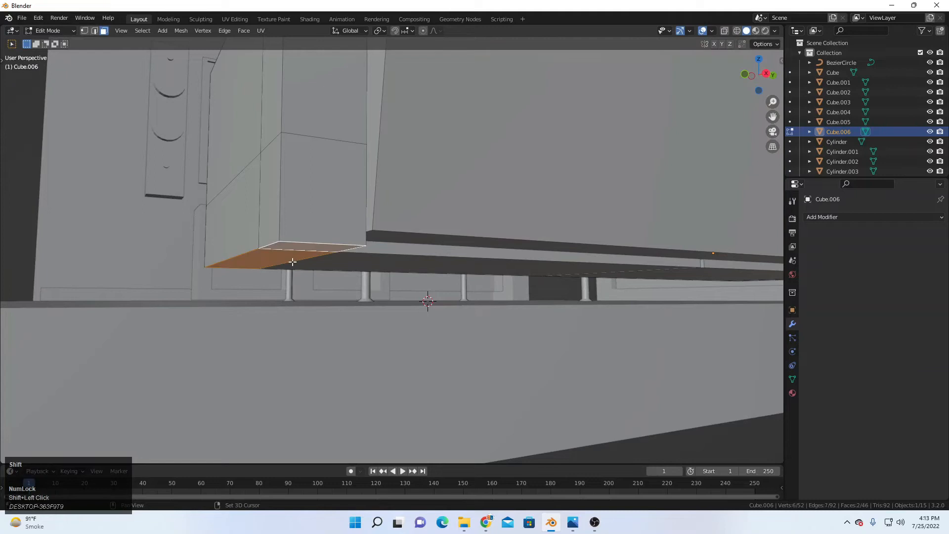
pyautogui.press('e')
pyautogui.press('z')
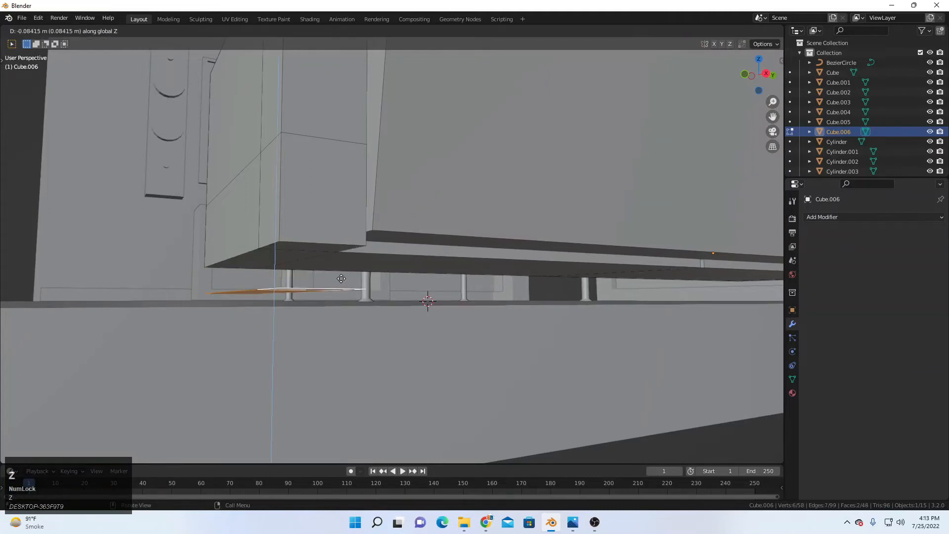
pyautogui.click(344, 291)
# Step: Extrude the copied faces upward into a block for the sofa's foot and select the whole block
pyautogui.press('e')
pyautogui.click(345, 263)
pyautogui.moveTo(344, 263); pyautogui.dragTo(283, 313, button='middle')
pyautogui.click(316, 301)
pyautogui.hotkey('ctrl', 'l')
# Step: Narrow the foot block along Y and move it beneath the sofa, inward from the armrest
pyautogui.scroll(-1, 373, 309)
pyautogui.press('s')
pyautogui.press('x')
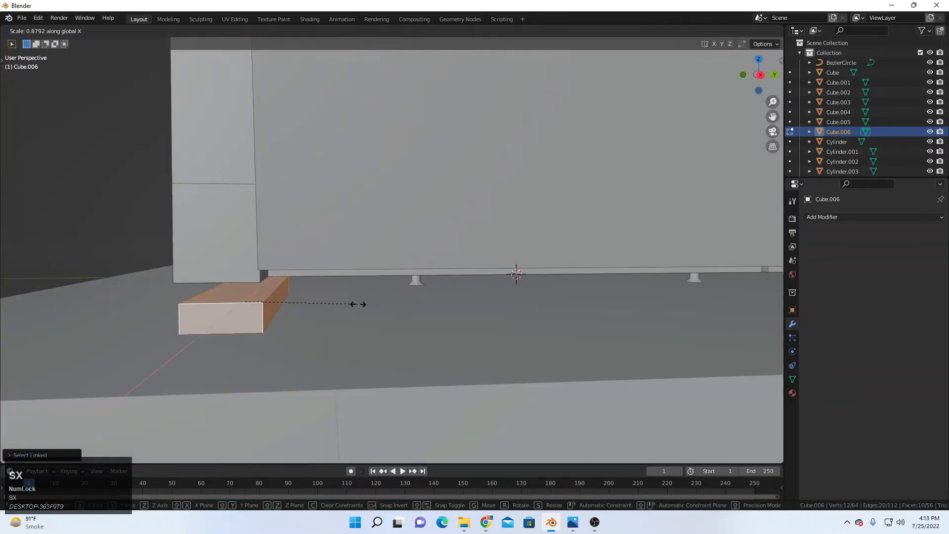
pyautogui.press('y')
pyautogui.click(303, 300)
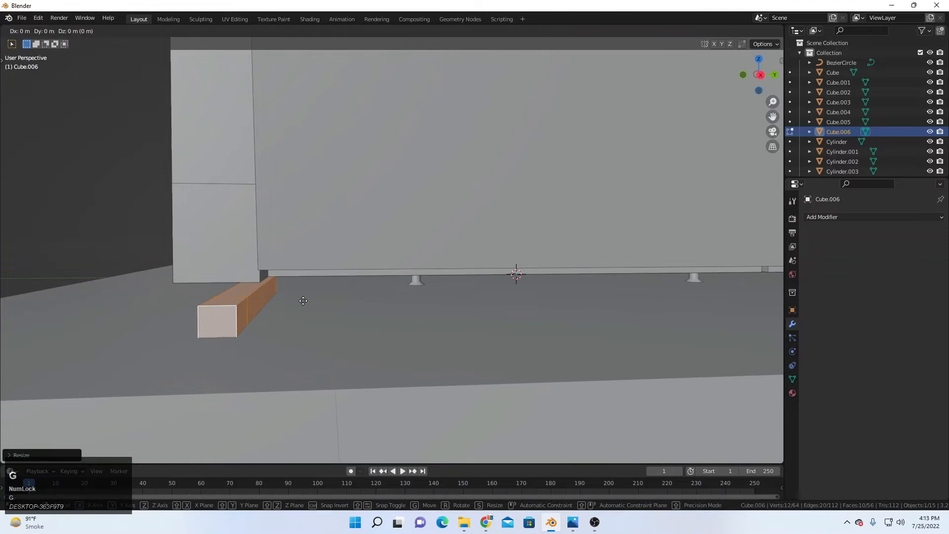
pyautogui.press('g')
pyautogui.press('x')
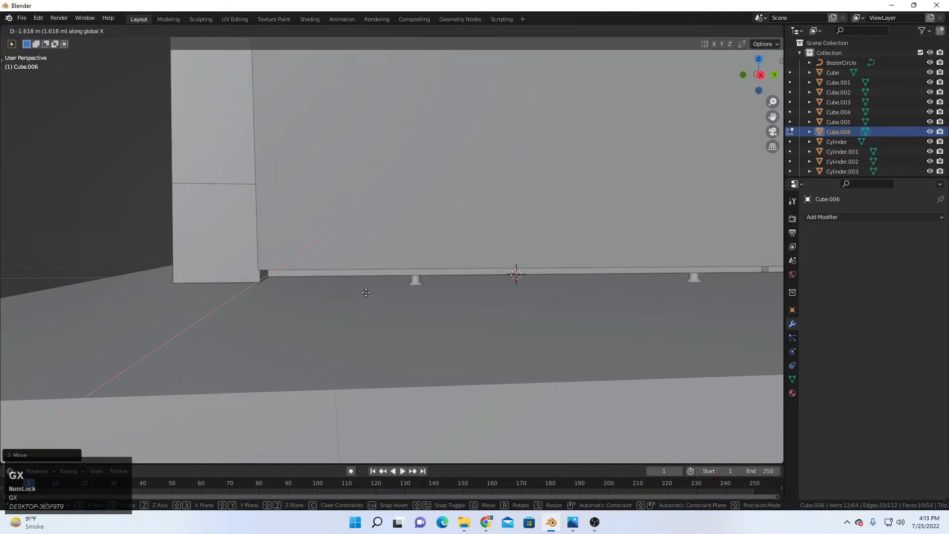
pyautogui.click(463, 301)
# Step: Make the foot block taller along Z and thinner along Y
pyautogui.moveTo(464, 302); pyautogui.dragTo(476, 296, button='middle')
pyautogui.scroll(1, 476, 296)
pyautogui.press('s')
pyautogui.press('z')
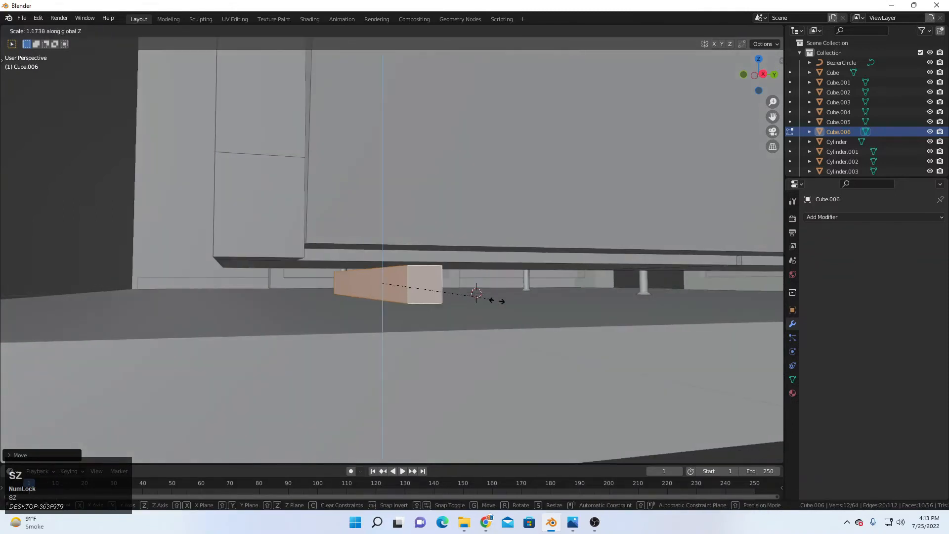
pyautogui.click(518, 307)
pyautogui.press('s')
pyautogui.press('y')
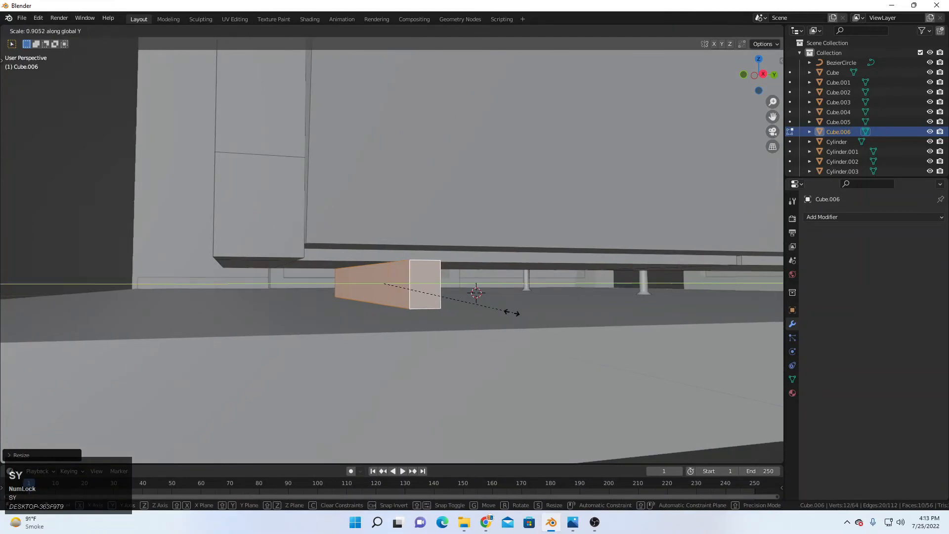
pyautogui.click(487, 312)
# Step: Shorten the foot block along the X axis so it stays within the sofa's depth
pyautogui.moveTo(487, 312); pyautogui.dragTo(499, 317, button='middle')
pyautogui.scroll(1, 499, 317)
pyautogui.press('s')
pyautogui.press('x')
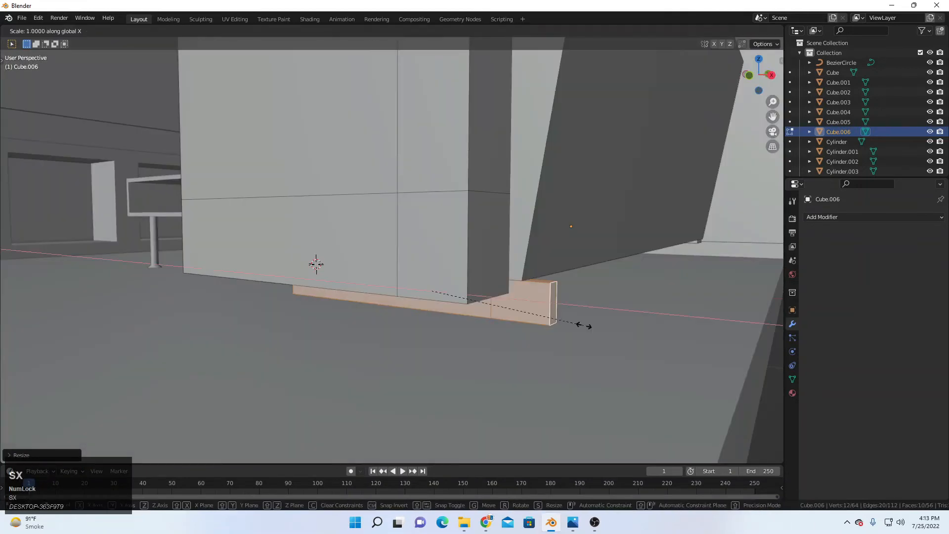
pyautogui.click(540, 322)
# Step: Scale the foot block along Z by about 1.02 to fill the gap between floor and sofa
pyautogui.scroll(2, 532, 318)
pyautogui.scroll(-1, 585, 309)
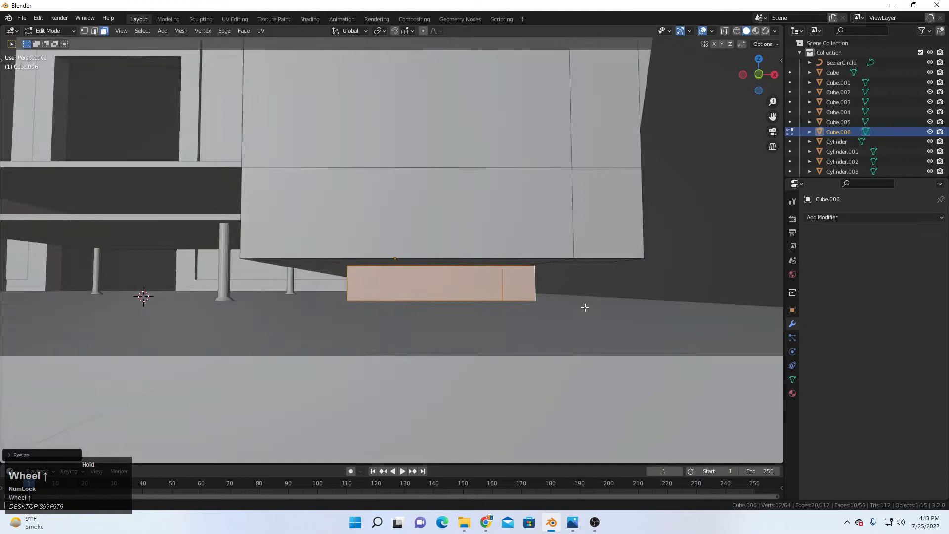
pyautogui.scroll(1, 554, 306)
pyautogui.moveTo(554, 306); pyautogui.dragTo(522, 300, button='middle')
pyautogui.press('s')
pyautogui.press('z')
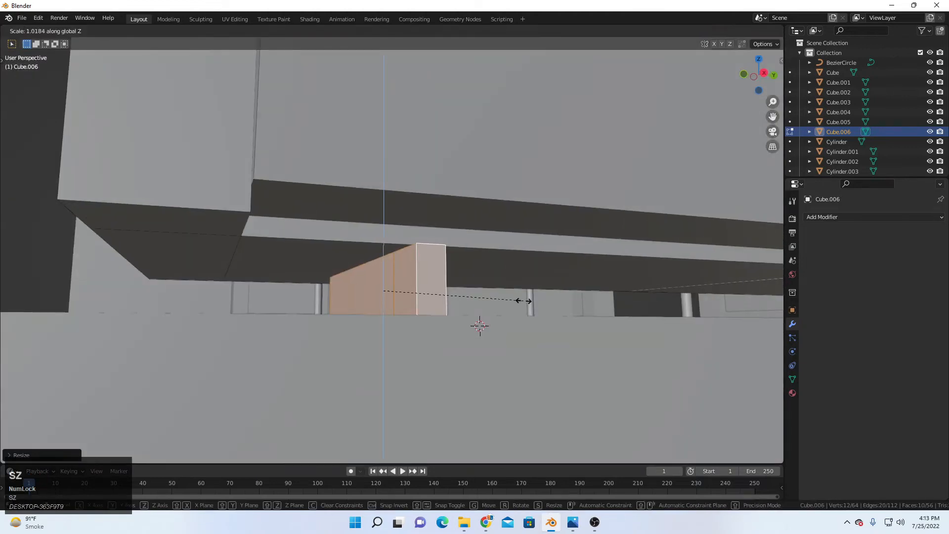
pyautogui.click(523, 300)
# Step: Duplicate the foot block along Y to the opposite end of the sofa's underside
pyautogui.scroll(-3, 491, 296)
pyautogui.moveTo(360, 265); pyautogui.dragTo(360, 263, button='middle')
pyautogui.hotkey('shift', 'd')
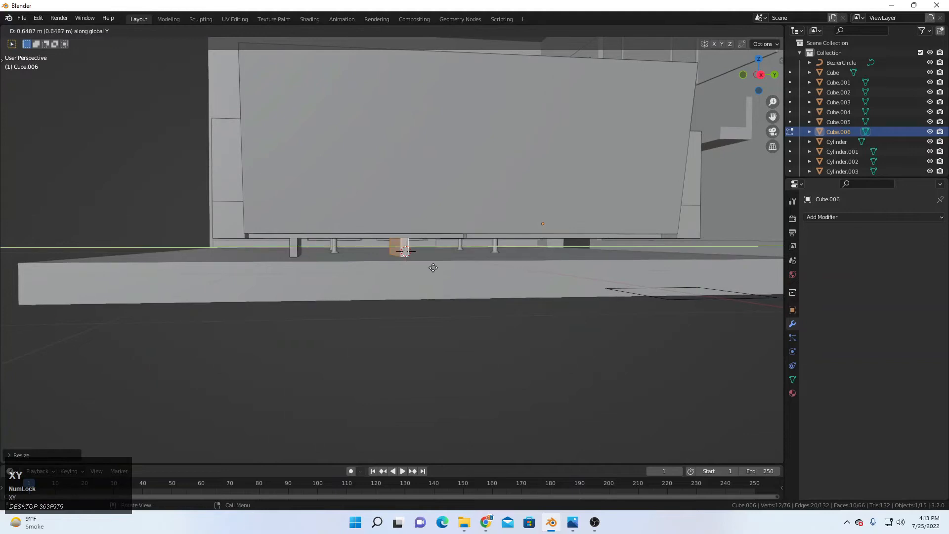
pyautogui.click(641, 269)
pyautogui.moveTo(641, 270); pyautogui.dragTo(620, 260, button='middle')
pyautogui.scroll(2, 616, 258)
pyautogui.press('Tab')
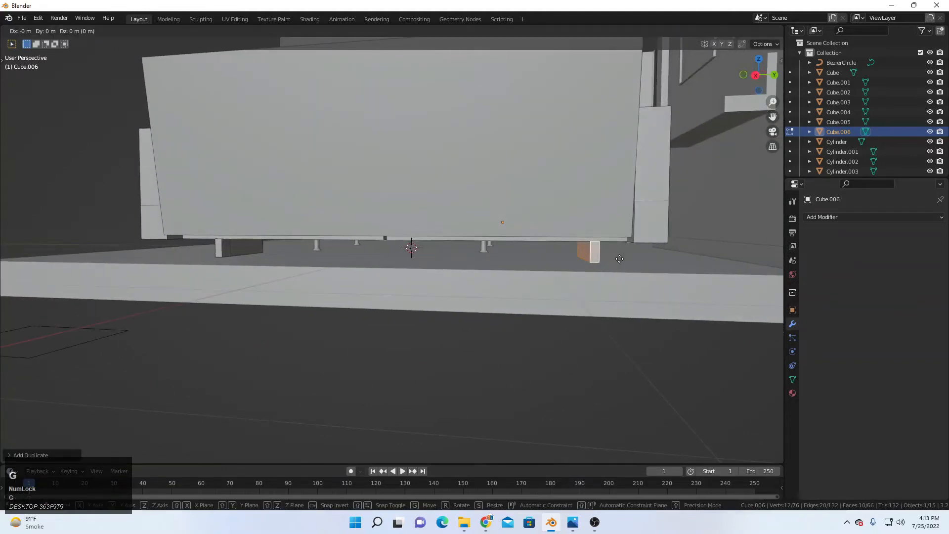
pyautogui.scroll(-5, 425, 263)
pyautogui.click(544, 276)
# Step: Select both foot blocks under the sofa and lengthen them together along the X axis
pyautogui.moveTo(425, 266); pyautogui.dragTo(446, 266, button='middle')
pyautogui.scroll(4, 466, 279)
pyautogui.scroll(2, 467, 276)
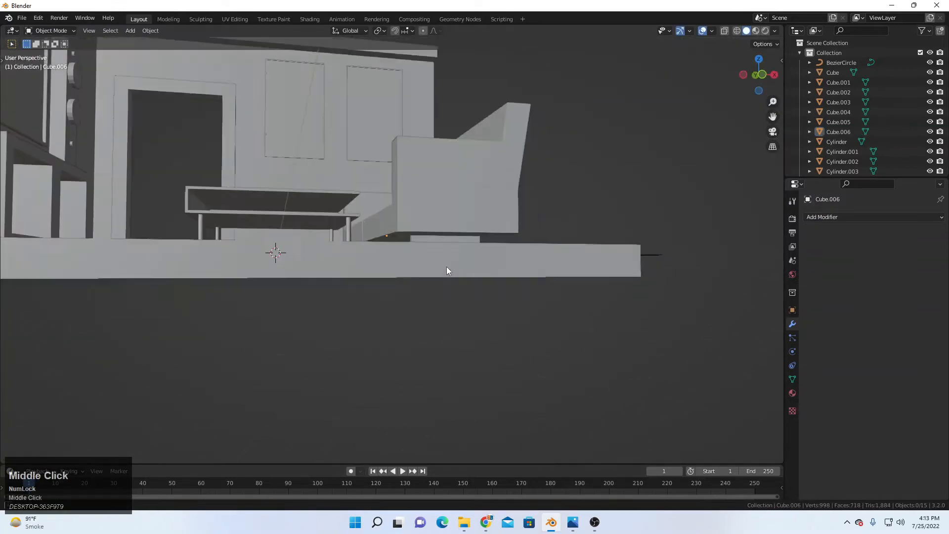
pyautogui.scroll(3, 446, 267)
pyautogui.press('Tab')
pyautogui.moveTo(526, 278); pyautogui.dragTo(360, 274, button='middle')
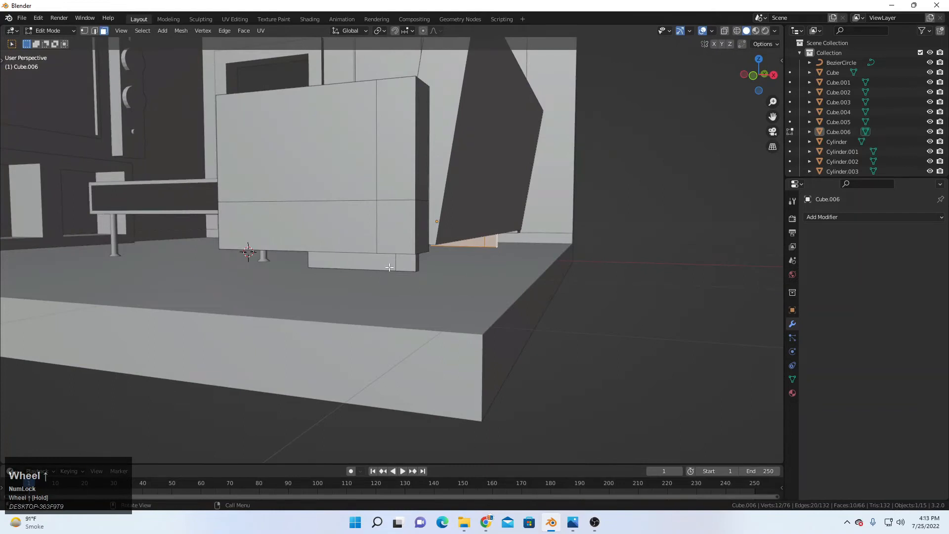
pyautogui.scroll(3, 479, 277)
pyautogui.moveTo(478, 278); pyautogui.dragTo(515, 282, button='middle')
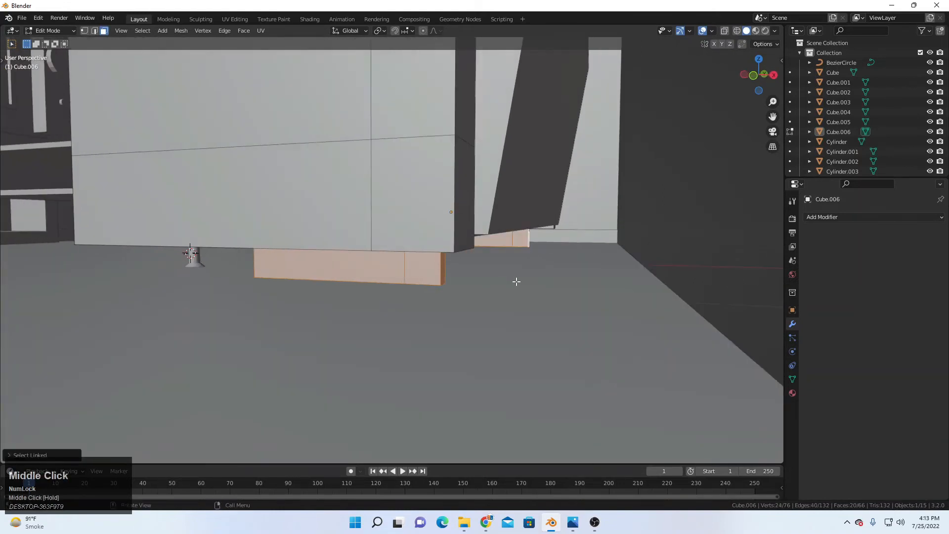
pyautogui.press('s')
pyautogui.press('y')
pyautogui.press('x')
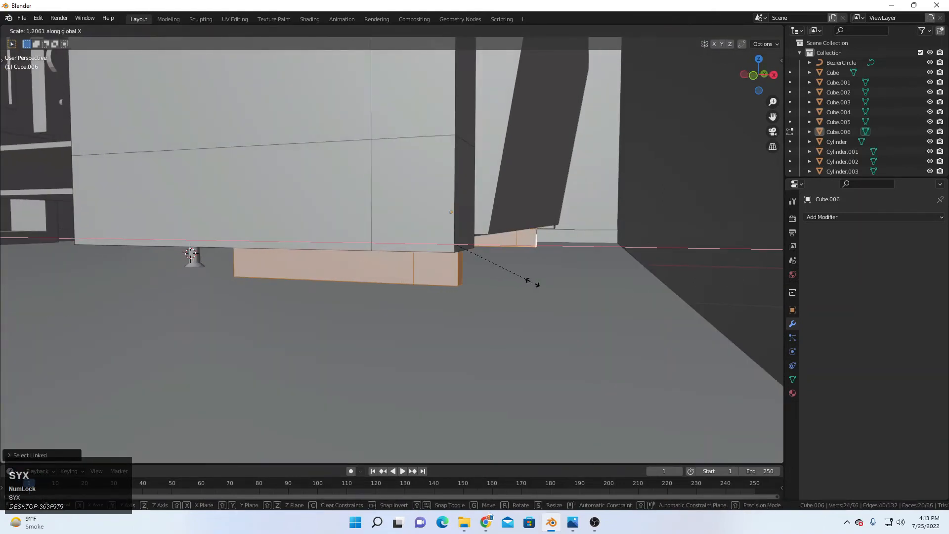
pyautogui.click(543, 284)
# Step: Duplicate one foot block about 1 m along Y to the middle of the sofa's underside
pyautogui.press('Tab')
pyautogui.scroll(-5, 494, 288)
pyautogui.moveTo(493, 288); pyautogui.dragTo(371, 278, button='middle')
pyautogui.scroll(2, 392, 309)
pyautogui.press('Tab')
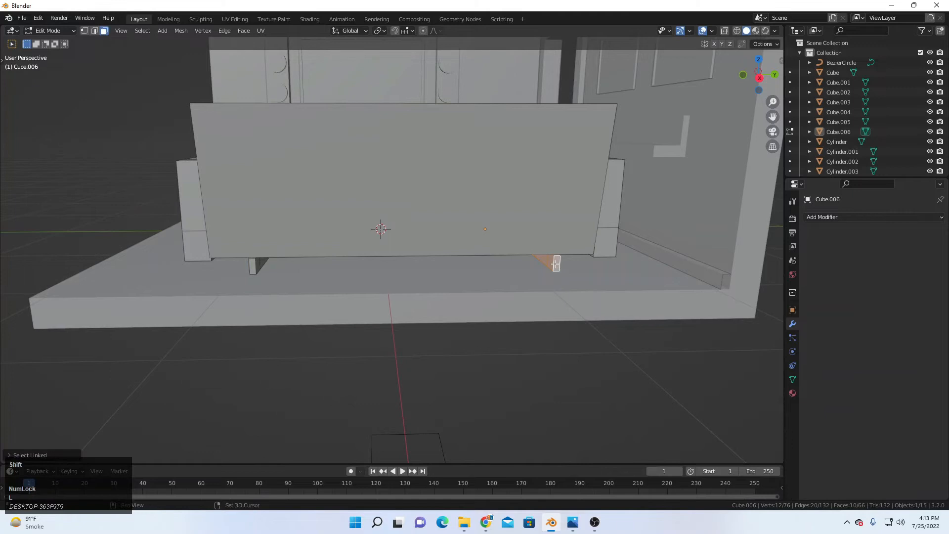
pyautogui.hotkey('shift', 'd')
pyautogui.press('y')
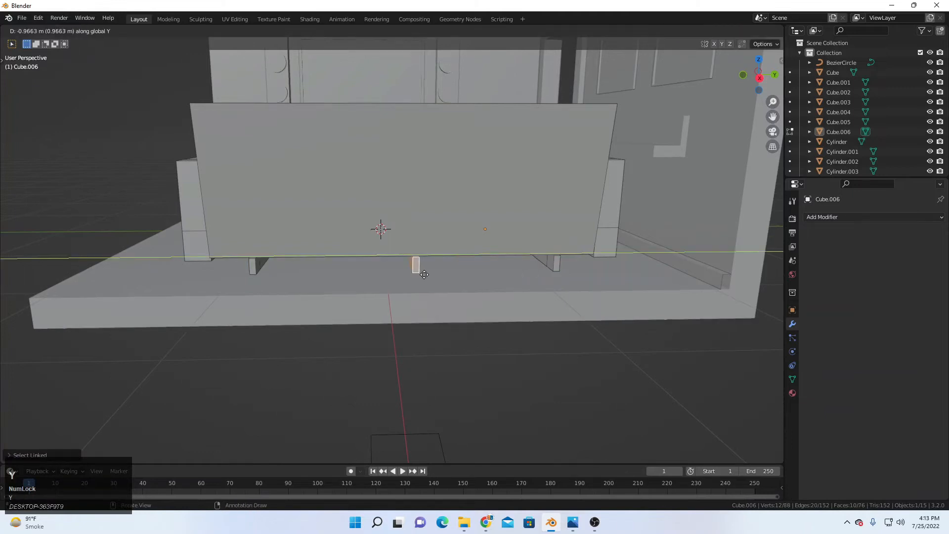
pyautogui.click(421, 271)
pyautogui.press('Tab')
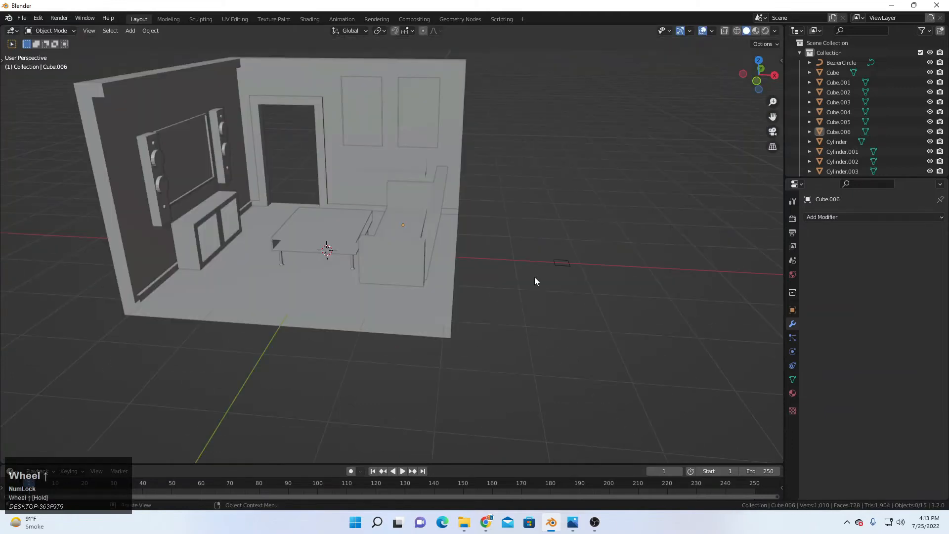
# Step: Look over the whole room and its furniture from different angles
pyautogui.scroll(-1, 514, 305)
pyautogui.scroll(-2, 556, 292)
pyautogui.moveTo(513, 306); pyautogui.dragTo(480, 310, button='middle')
pyautogui.scroll(2, 461, 309)
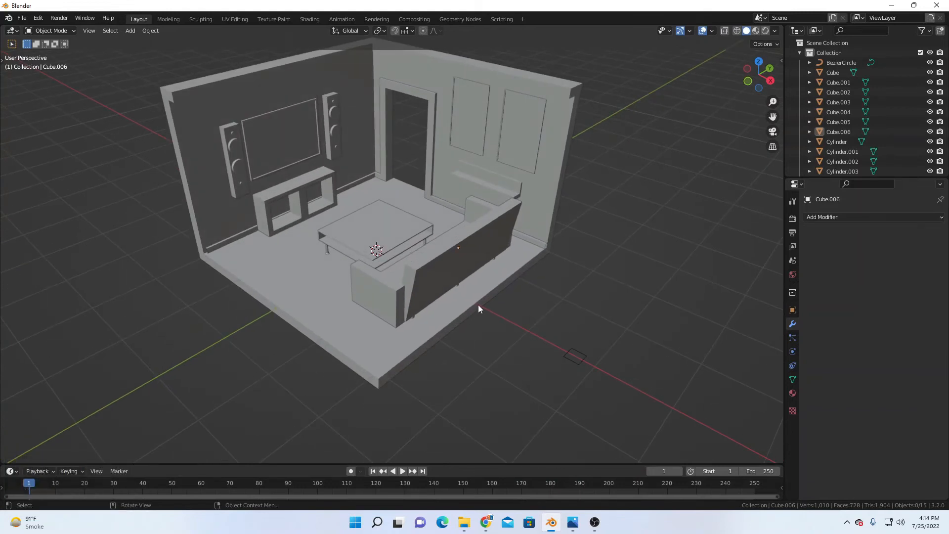
pyautogui.scroll(1, 337, 174)
pyautogui.moveTo(424, 292); pyautogui.dragTo(404, 217, button='middle')
pyautogui.scroll(-1, 404, 217)
pyautogui.click(478, 195)
pyautogui.scroll(1, 474, 194)
pyautogui.moveTo(467, 194); pyautogui.dragTo(466, 215, button='middle')
pyautogui.keyDown('shift'); pyautogui.moveTo(409, 199); pyautogui.dragTo(428, 223, button='middle'); pyautogui.keyUp('shift')
pyautogui.keyDown('shift'); pyautogui.scroll(1, 411, 246); pyautogui.keyUp('shift')
# Step: Select the inner faces of both door frame jambs and snap the 3D cursor midway between them
pyautogui.click(410, 250)
pyautogui.keyDown('shift'); pyautogui.moveTo(417, 286); pyautogui.dragTo(408, 275, button='middle'); pyautogui.keyUp('shift')
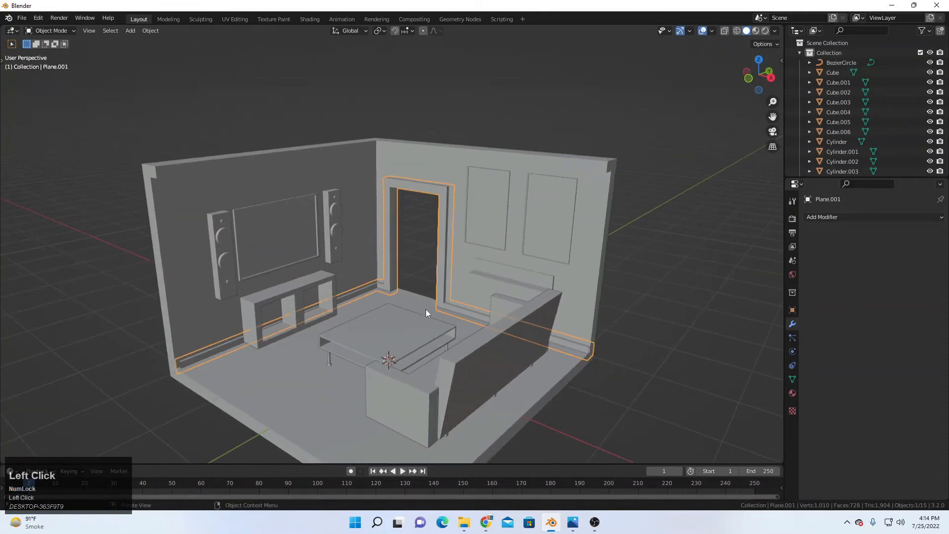
pyautogui.scroll(4, 455, 311)
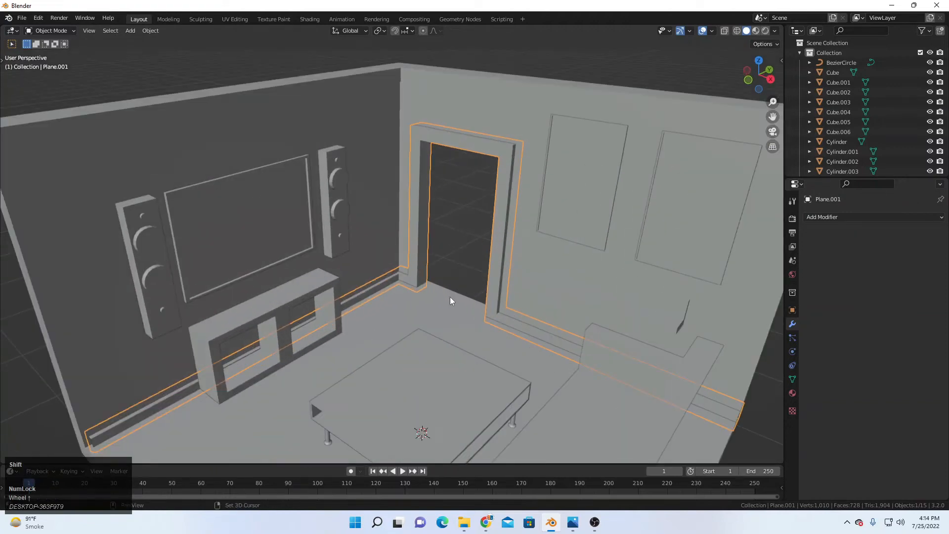
pyautogui.scroll(-3, 450, 296)
pyautogui.scroll(3, 426, 295)
pyautogui.press('Tab')
pyautogui.click(463, 252)
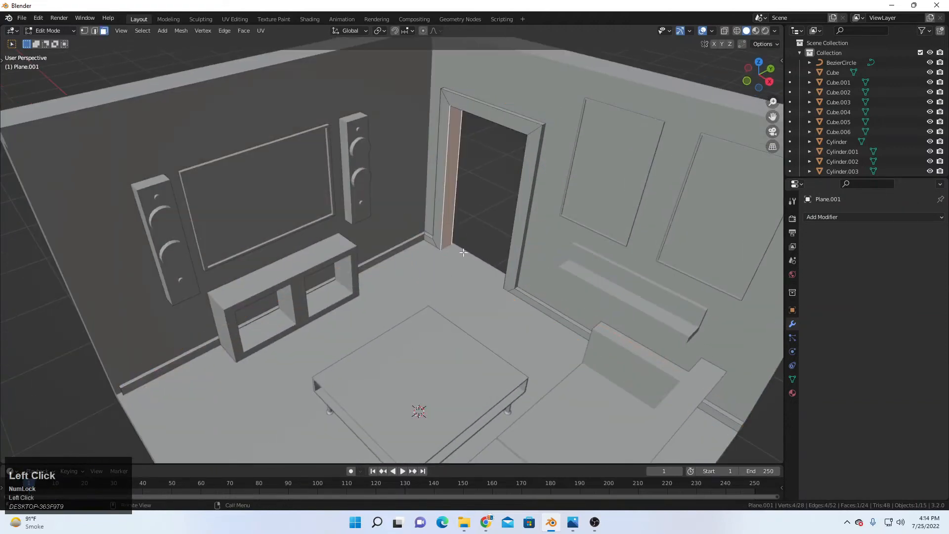
pyautogui.keyDown('shift'); pyautogui.scroll(3, 62, 71); pyautogui.keyUp('shift')
pyautogui.scroll(1, 62, 72)
pyautogui.moveTo(463, 190); pyautogui.dragTo(338, 271, button='middle')
pyautogui.keyDown('shift'); pyautogui.click(307, 319); pyautogui.keyUp('shift')
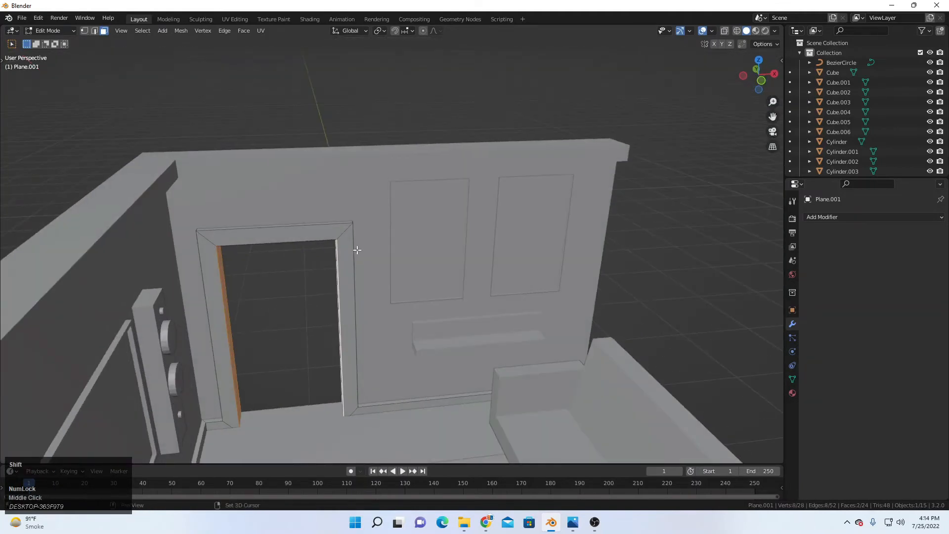
pyautogui.press('Tab')
pyautogui.click(363, 306)
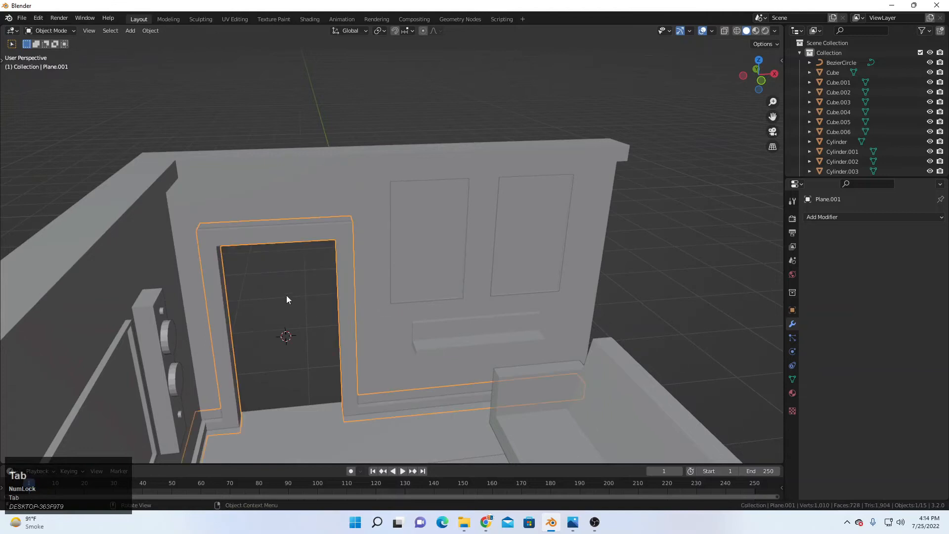
# Step: Add a cube at the 3D cursor in the doorway and scale it down uniformly
pyautogui.hotkey('shift', 'a')
pyautogui.moveTo(364, 270)
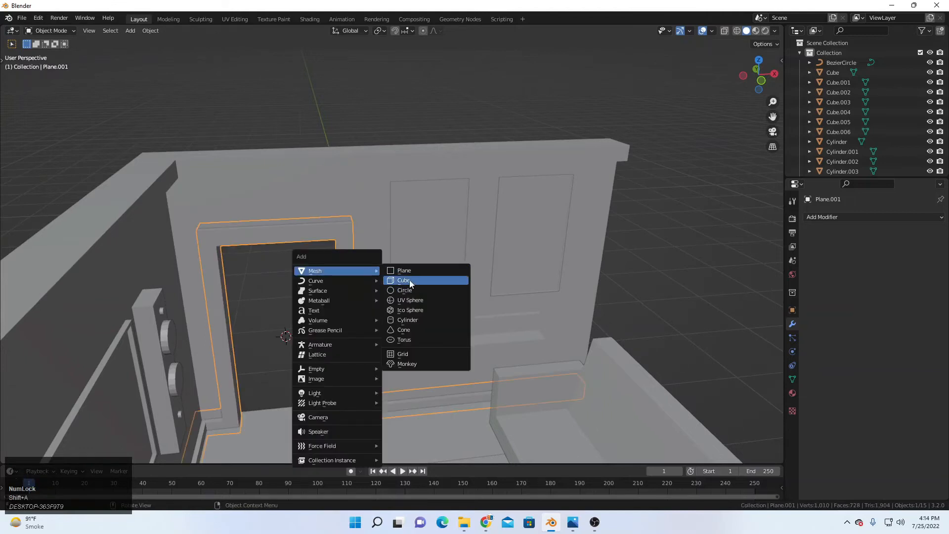
pyautogui.click(409, 283)
pyautogui.moveTo(410, 283); pyautogui.dragTo(567, 343, button='middle')
pyautogui.press('s')
pyautogui.click(455, 315)
# Step: Flatten the doorway cube along the Y axis into a thin door slab
pyautogui.moveTo(455, 315); pyautogui.dragTo(421, 303, button='middle')
pyautogui.scroll(1, 422, 302)
pyautogui.press('s')
pyautogui.press('y')
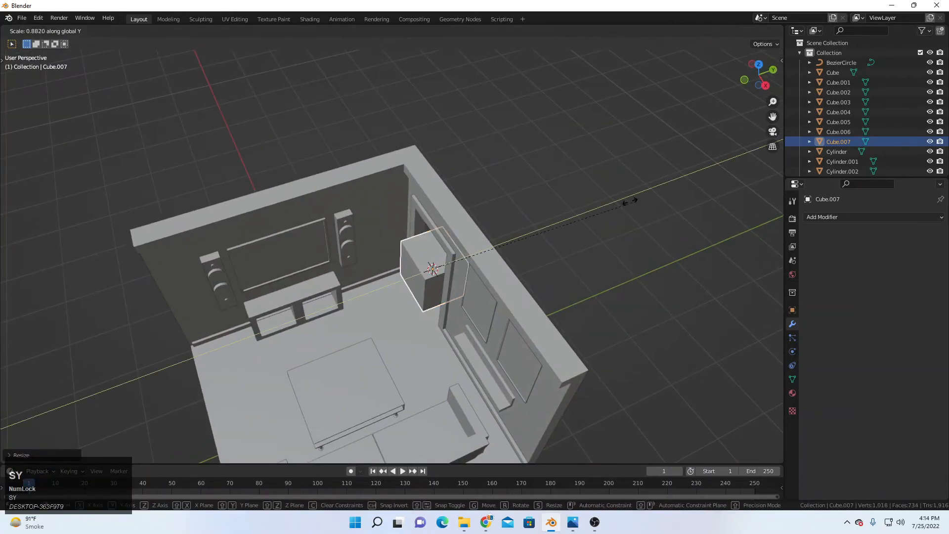
pyautogui.click(480, 248)
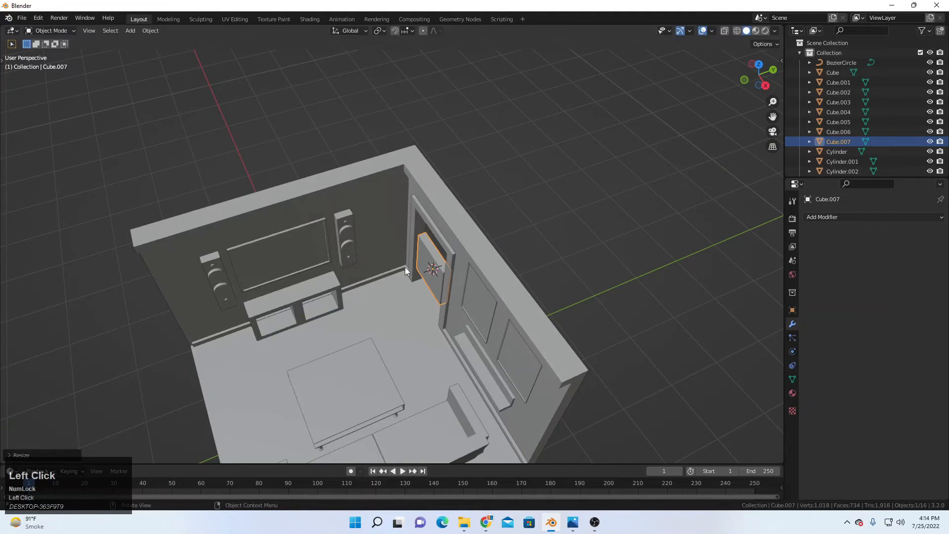
# Step: Thin the door slab further along the Y axis and stretch it along Z toward the doorway's height
pyautogui.moveTo(405, 267); pyautogui.dragTo(443, 244, button='middle')
pyautogui.scroll(3, 451, 253)
pyautogui.press('s')
pyautogui.press('y')
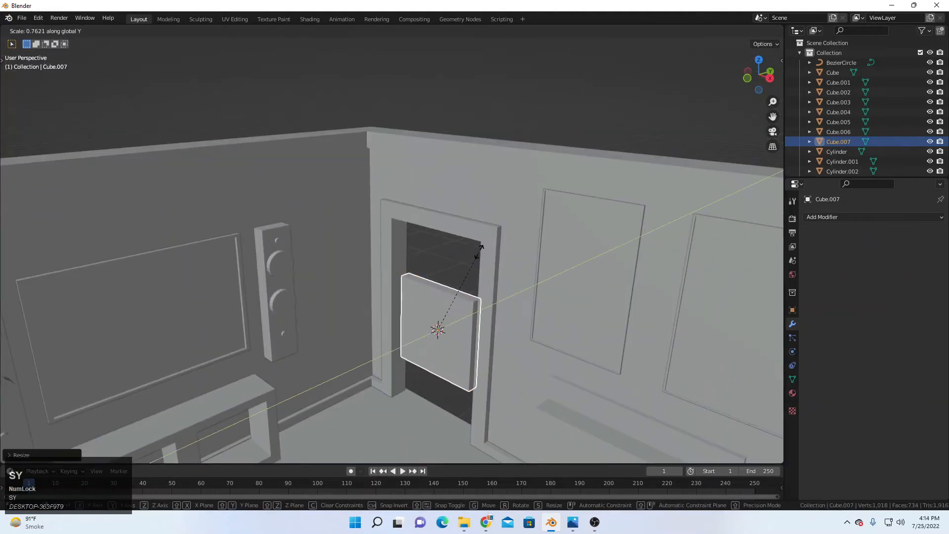
pyautogui.click(500, 259)
pyautogui.press('s')
pyautogui.press('z')
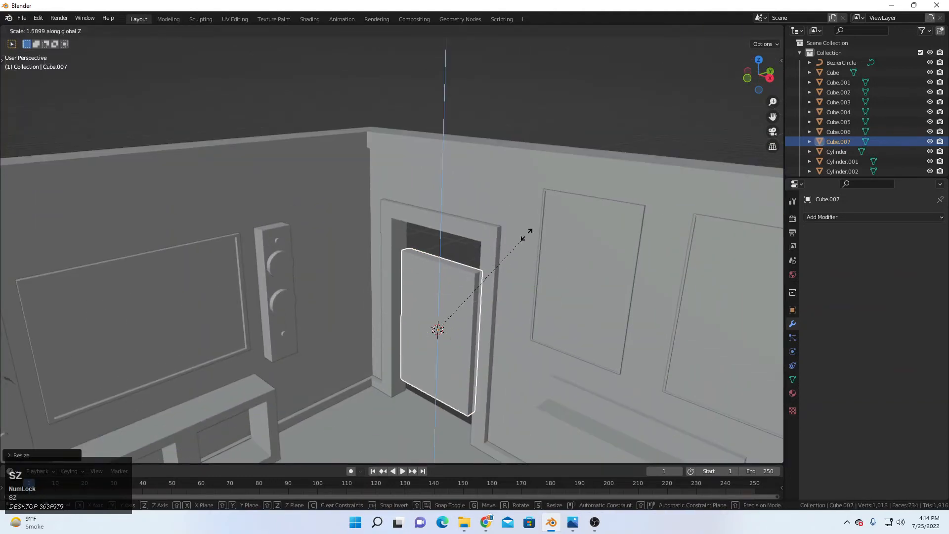
pyautogui.click(546, 203)
# Step: Scale and move the door slab along Z until it fills the height of the doorway
pyautogui.moveTo(466, 290); pyautogui.dragTo(499, 282, button='middle')
pyautogui.keyDown('shift'); pyautogui.moveTo(444, 356); pyautogui.dragTo(472, 290, button='middle'); pyautogui.keyUp('shift')
pyautogui.scroll(1, 472, 291)
pyautogui.press('s')
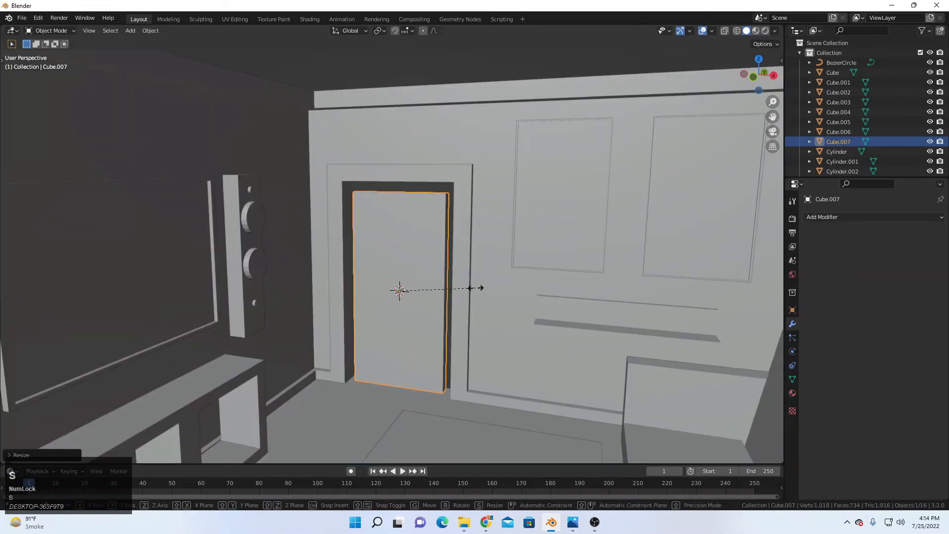
pyautogui.press('z')
pyautogui.click(480, 287)
pyautogui.press('g')
pyautogui.press('z')
pyautogui.click(478, 283)
pyautogui.press('s')
pyautogui.press('z')
pyautogui.click(475, 284)
pyautogui.press('g')
pyautogui.press('z')
pyautogui.click(477, 284)
# Step: Widen the door slab along the X axis by a factor of about 1.14
pyautogui.press('s')
pyautogui.press('x')
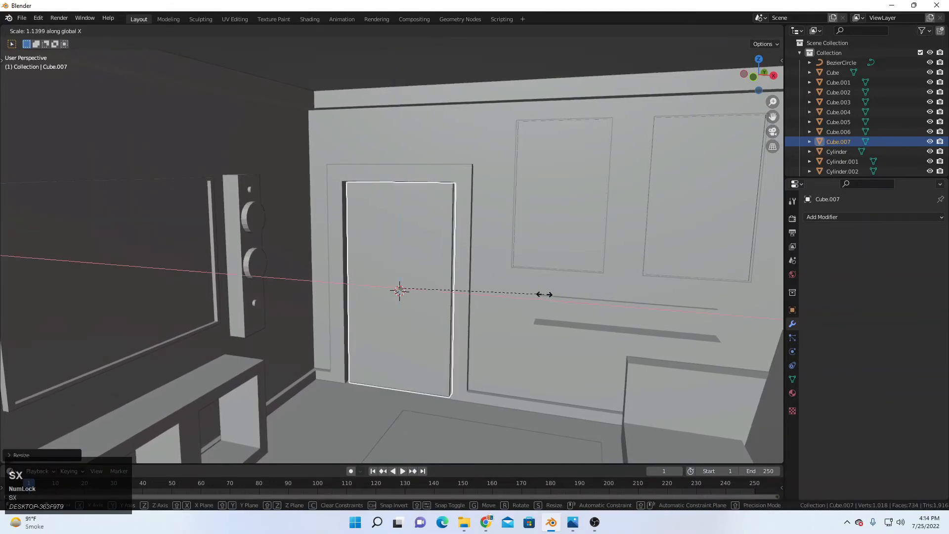
pyautogui.click(544, 295)
# Step: Fine-tune the door slab's X scale in front wireframe view so its sides meet both frame jambs
pyautogui.moveTo(544, 295); pyautogui.dragTo(433, 267, button='middle')
pyautogui.scroll(2, 472, 283)
pyautogui.scroll(2, 460, 286)
pyautogui.press('KP_1')
pyautogui.scroll(2, 398, 258)
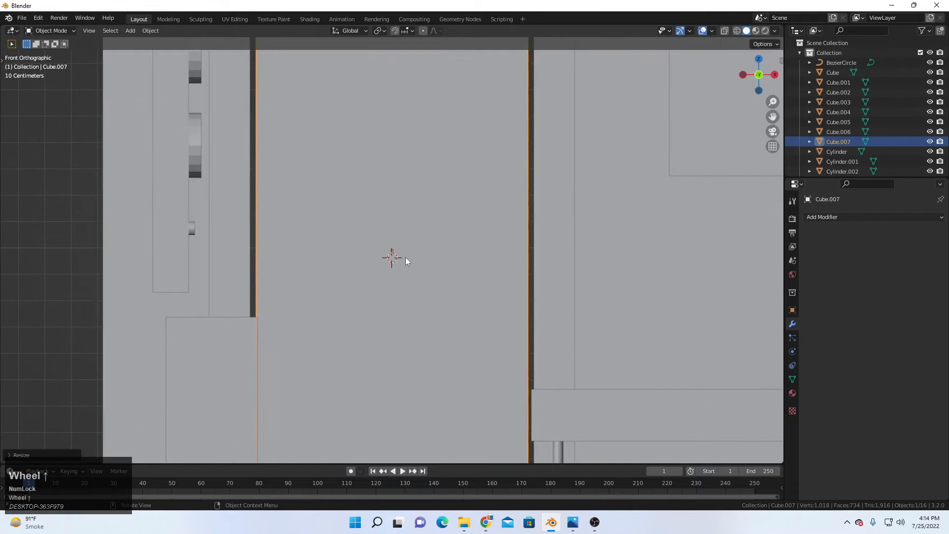
pyautogui.press('z')
pyautogui.press('s')
pyautogui.press('x')
pyautogui.rightClick(298, 253)
pyautogui.press('s')
pyautogui.press('x')
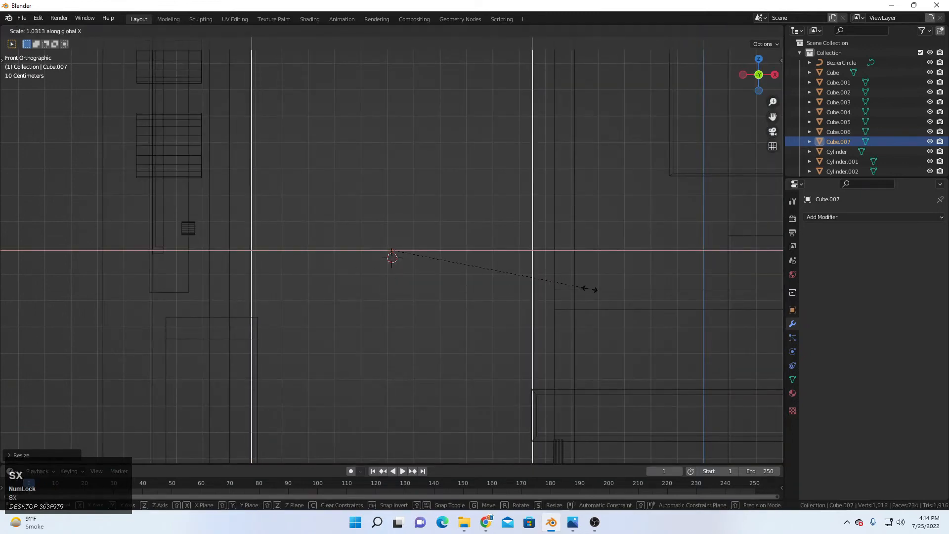
pyautogui.click(589, 288)
pyautogui.scroll(-7, 505, 258)
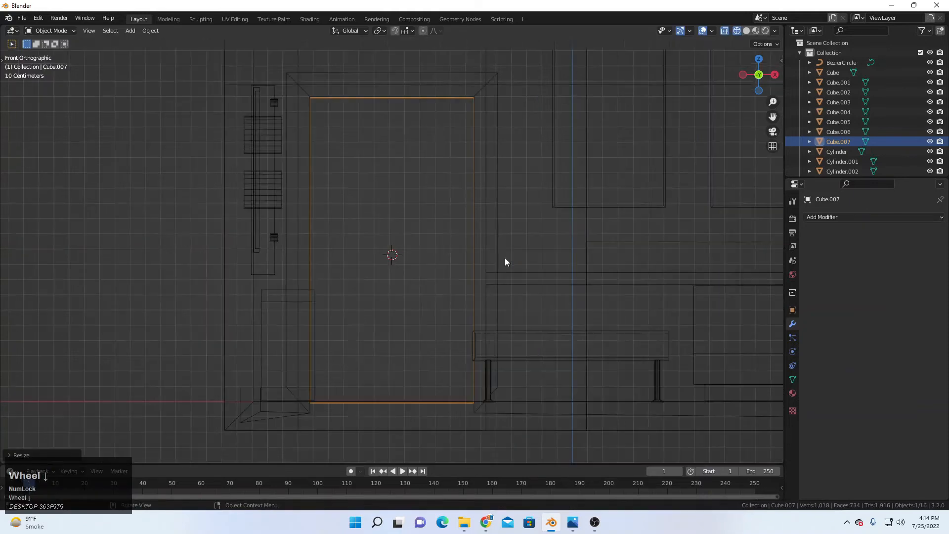
pyautogui.press('z')
# Step: Move the door slab along the Y axis to position it within the depth of the frame
pyautogui.moveTo(511, 233); pyautogui.dragTo(482, 284, button='middle')
pyautogui.scroll(4, 413, 271)
pyautogui.moveTo(386, 265); pyautogui.dragTo(471, 266, button='middle')
pyautogui.press('g')
pyautogui.press('y')
pyautogui.click(405, 289)
pyautogui.scroll(3, 407, 246)
pyautogui.scroll(-5, 417, 263)
# Step: Add two horizontal loop cuts to the door and scale them together along Z into a narrow middle rail
pyautogui.press('Tab')
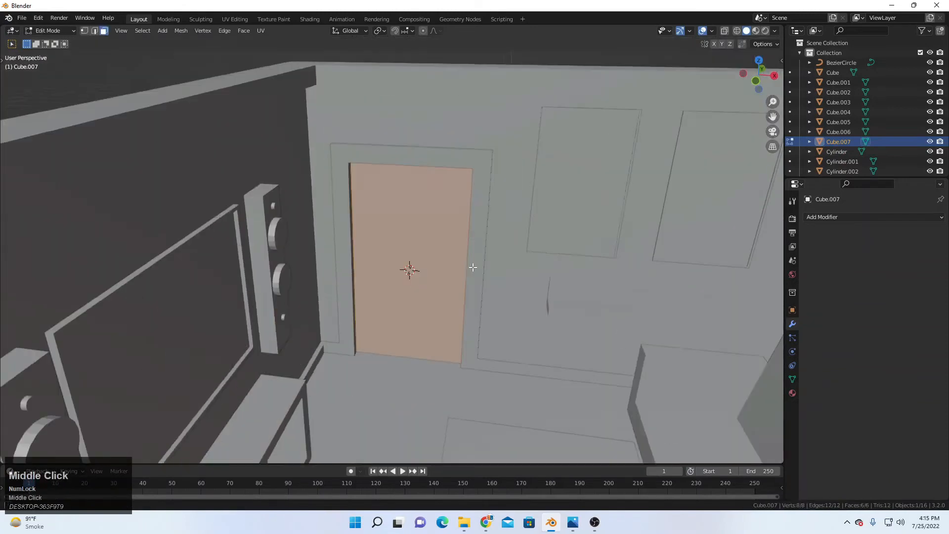
pyautogui.hotkey('ctrl', 'r')
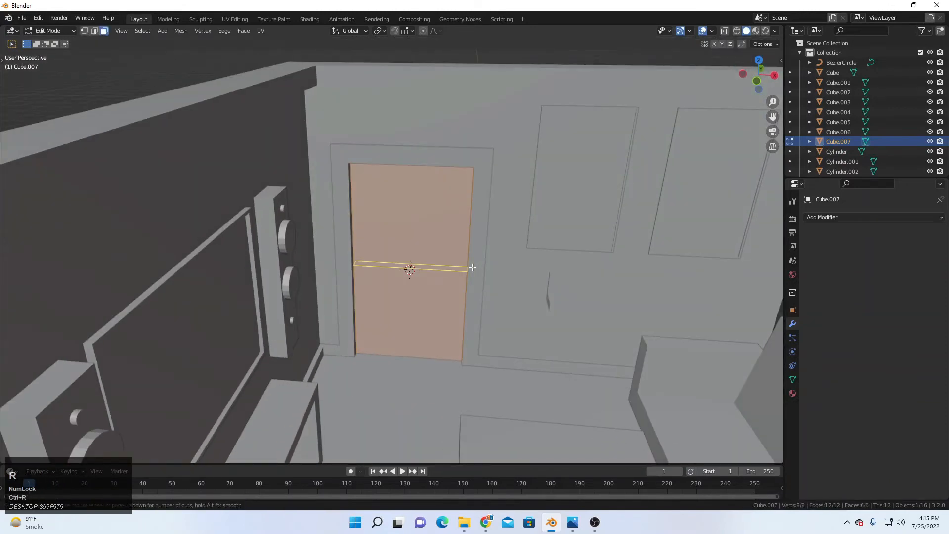
pyautogui.scroll(1, 472, 267)
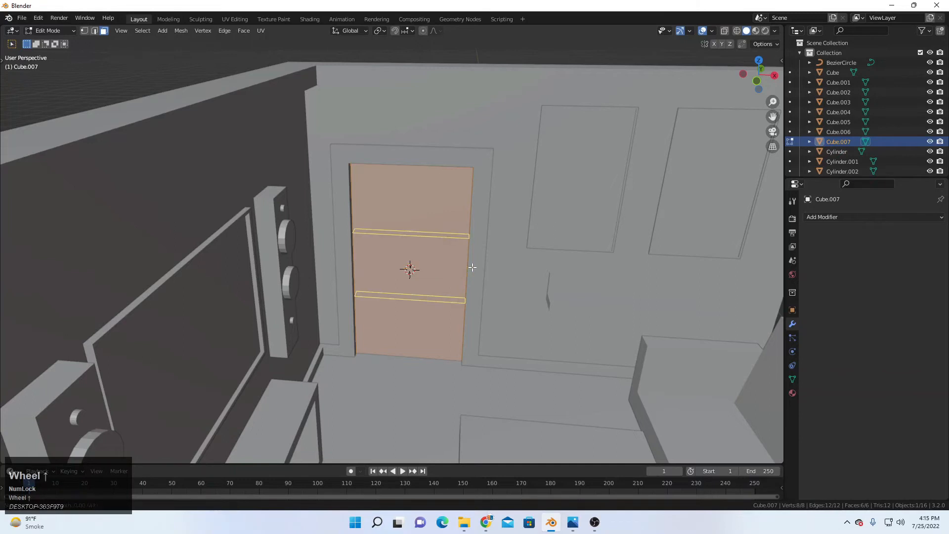
pyautogui.rightClick(472, 266)
pyautogui.press('s')
pyautogui.press('z')
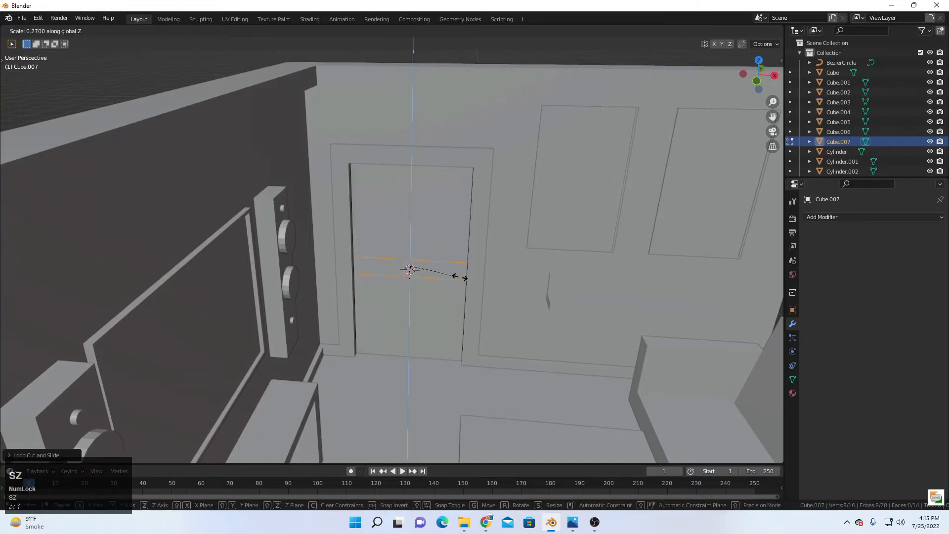
pyautogui.click(478, 278)
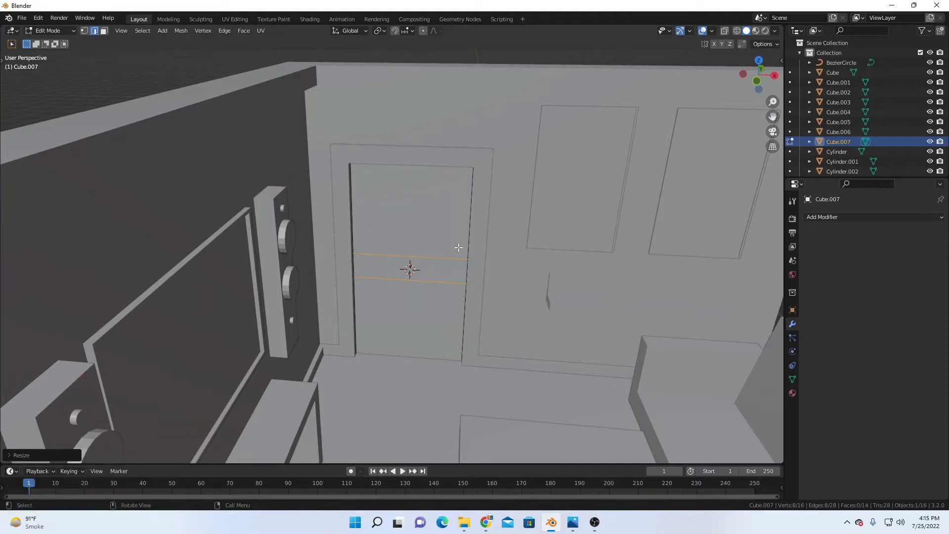
# Step: Add horizontal loop cuts through the door's upper and lower sections, including cuts near its top and bottom ends
pyautogui.press('ctrl')
pyautogui.hotkey('ctrl', 'r')
pyautogui.click(472, 188)
pyautogui.rightClick(472, 195)
pyautogui.moveTo(469, 330); pyautogui.dragTo(461, 316, button='middle')
pyautogui.hotkey('ctrl', 'r')
pyautogui.click(463, 320)
pyautogui.rightClick(474, 323)
pyautogui.hotkey('ctrl', 'r')
pyautogui.click(466, 345)
pyautogui.rightClick(465, 346)
# Step: Dissolve the extra horizontal edge loops in the middle of the door's upper and lower sections
pyautogui.keyDown('alt'); pyautogui.keyDown('shift'); pyautogui.click(437, 327); pyautogui.keyUp('shift'); pyautogui.keyUp('alt')
pyautogui.keyDown('alt'); pyautogui.keyDown('shift'); pyautogui.click(429, 206); pyautogui.keyUp('shift'); pyautogui.keyUp('alt')
pyautogui.press('x')
pyautogui.click(446, 212)
pyautogui.moveTo(446, 213)
pyautogui.mouseDown(button='middle')
pyautogui.moveTo(469, 205)
pyautogui.moveTo(443, 215)
pyautogui.mouseUp(button='middle')
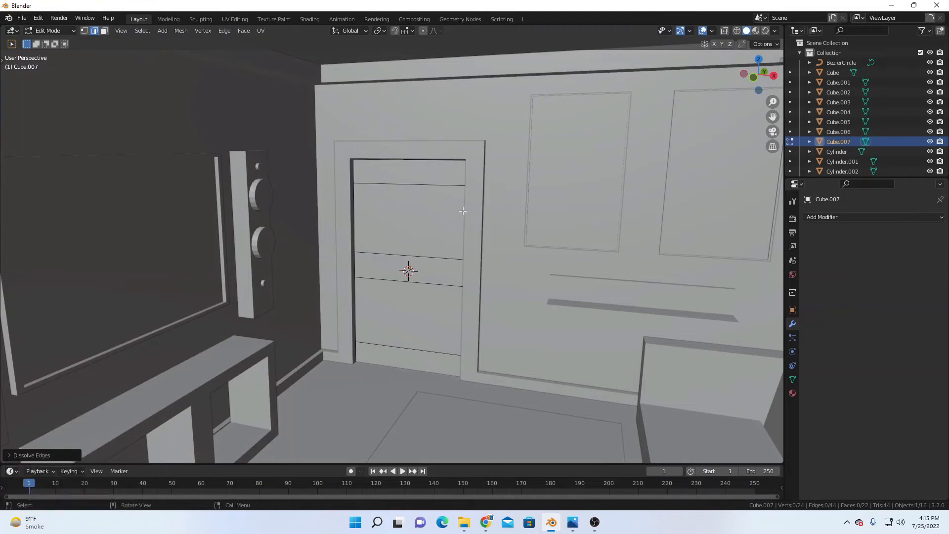
# Step: Bevel the door's uppermost and lowest horizontal edge loops with a width of about 0.06 m
pyautogui.keyDown('alt'); pyautogui.keyDown('shift'); pyautogui.click(424, 184); pyautogui.keyUp('shift'); pyautogui.keyUp('alt')
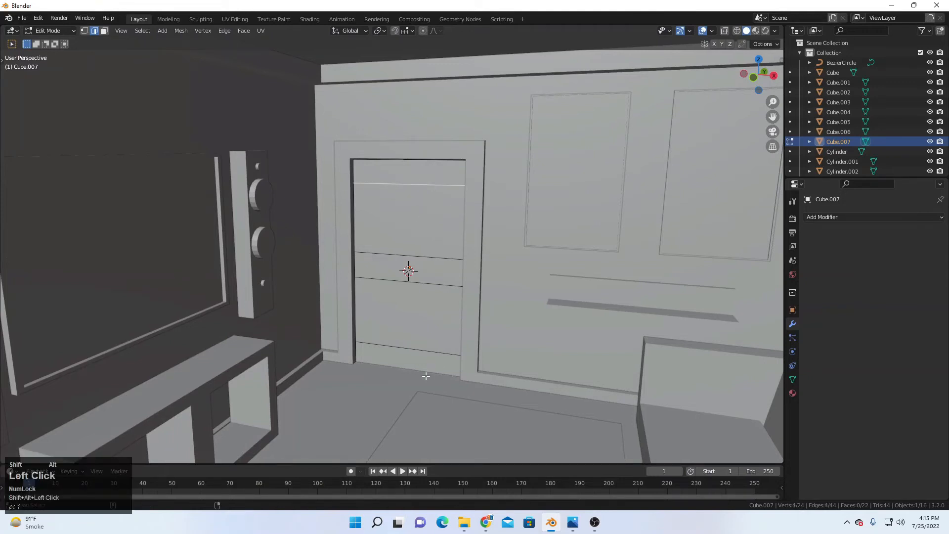
pyautogui.hotkey('ctrl', 'b')
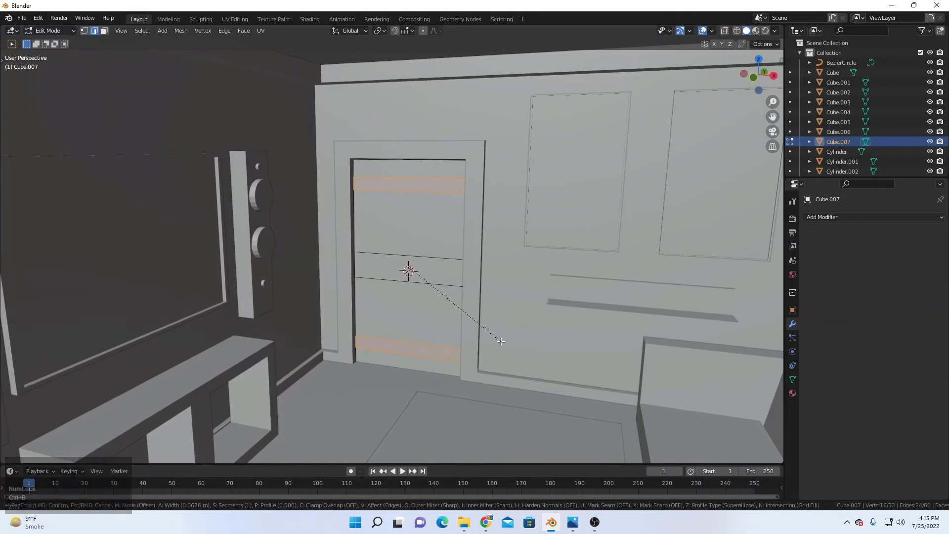
pyautogui.click(499, 340)
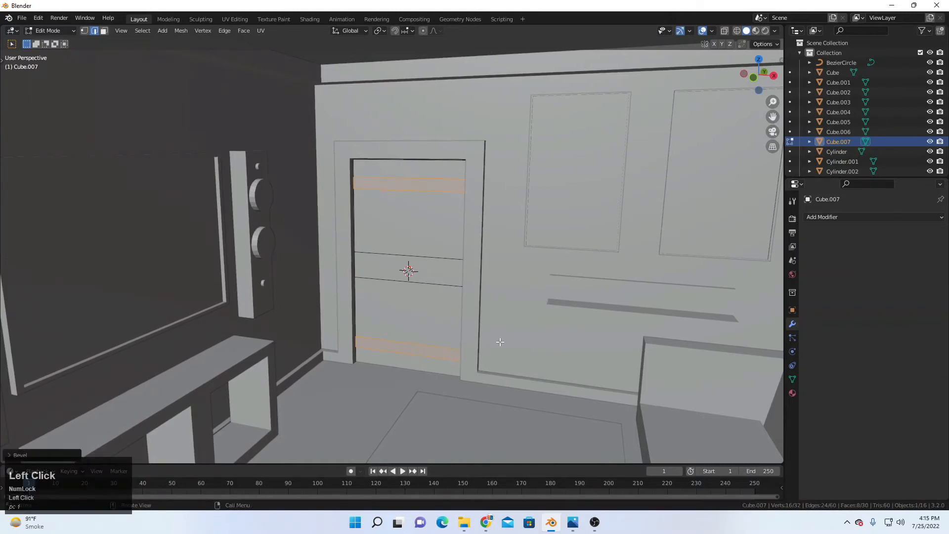
# Step: Add two vertical loop cuts to the door and spread them along X close to its side edges
pyautogui.hotkey('ctrl', 'r')
pyautogui.scroll(1, 413, 169)
pyautogui.click(413, 169)
pyautogui.rightClick(414, 171)
pyautogui.moveTo(514, 282); pyautogui.dragTo(533, 310, button='middle')
pyautogui.press('s')
pyautogui.press('x')
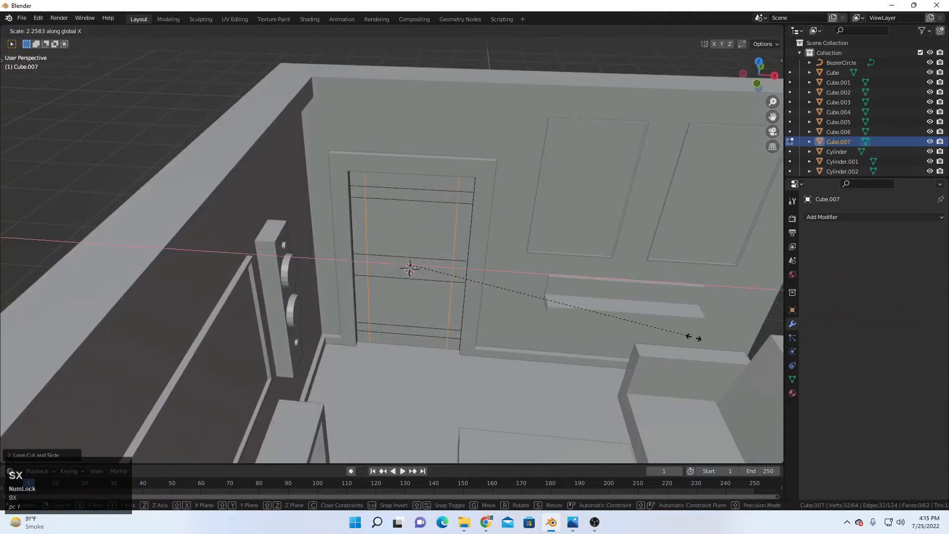
pyautogui.click(752, 350)
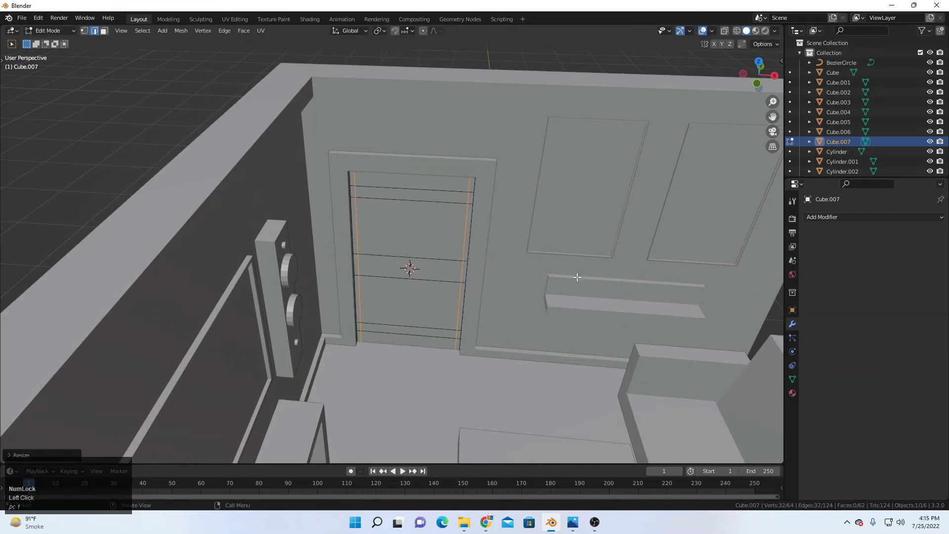
pyautogui.press('super')
pyautogui.click(544, 125)
pyautogui.moveTo(519, 199); pyautogui.dragTo(410, 180, button='middle')
pyautogui.press('super')
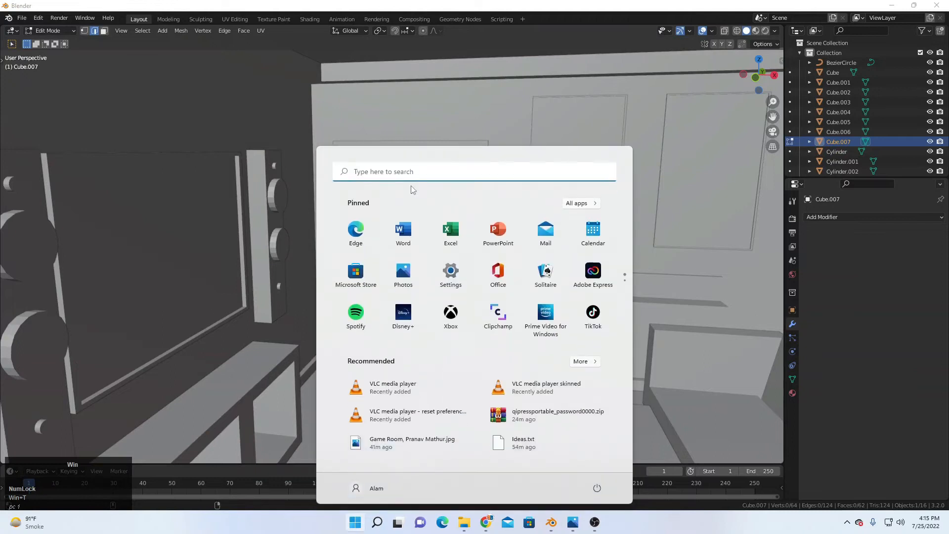
pyautogui.click(446, 150)
pyautogui.click(396, 229)
# Step: Add a centred vertical loop cut to the door and bevel it to a width of about 0.08 m
pyautogui.hotkey('ctrl', 'r')
pyautogui.click(408, 206)
pyautogui.rightClick(448, 254)
pyautogui.scroll(2, 424, 283)
pyautogui.hotkey('ctrl', 'b')
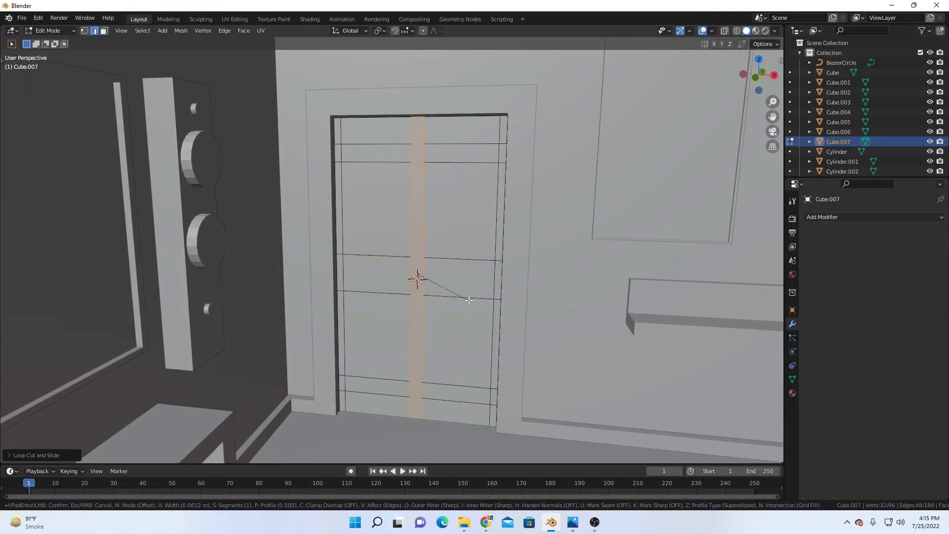
pyautogui.click(468, 300)
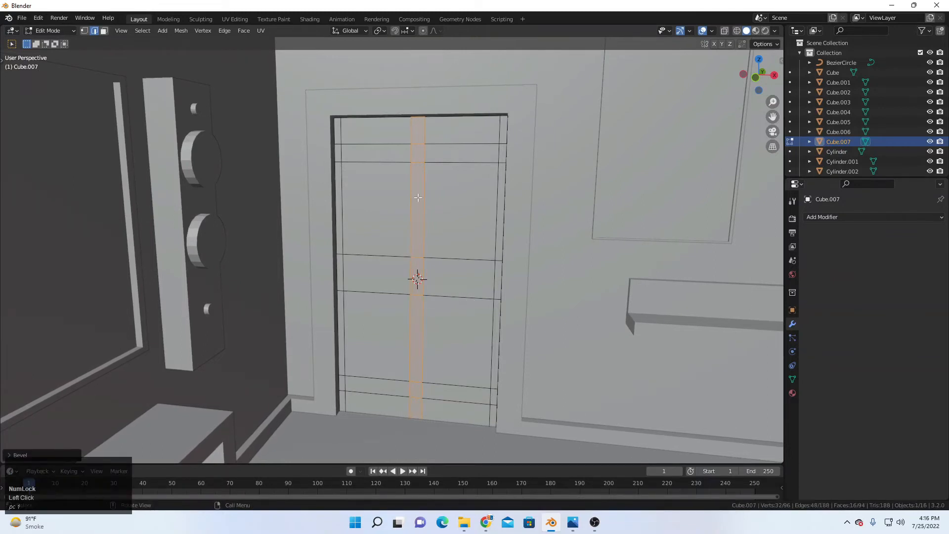
# Step: Select the four large panel faces of the door and inset them slightly
pyautogui.click(104, 30)
pyautogui.click(439, 320)
pyautogui.keyDown('shift'); pyautogui.click(385, 321); pyautogui.keyUp('shift')
pyautogui.keyDown('shift'); pyautogui.click(406, 214); pyautogui.keyUp('shift')
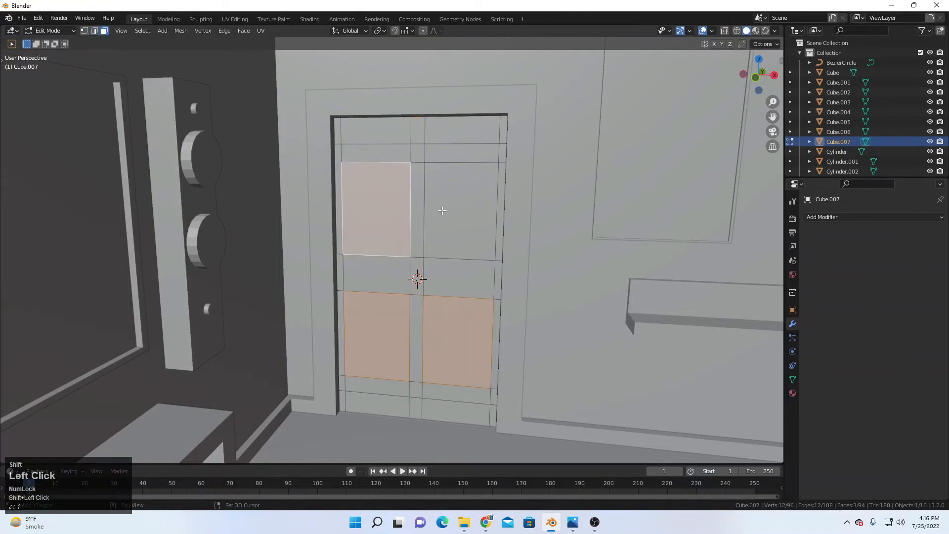
pyautogui.keyDown('shift'); pyautogui.click(467, 209); pyautogui.keyUp('shift')
pyautogui.scroll(-2, 467, 209)
pyautogui.scroll(6, 485, 236)
pyautogui.moveTo(485, 236); pyautogui.dragTo(472, 275, button='middle')
pyautogui.scroll(3, 473, 298)
pyautogui.press('i')
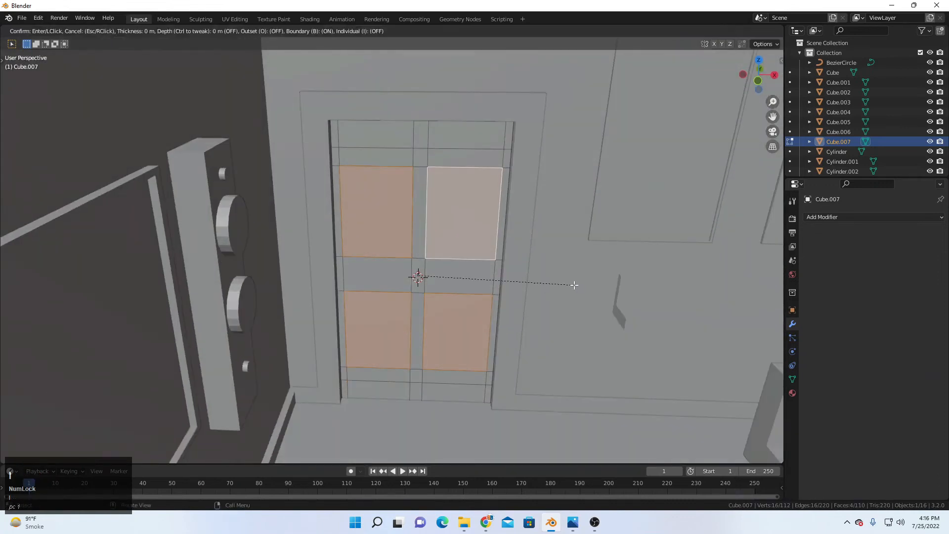
pyautogui.click(570, 287)
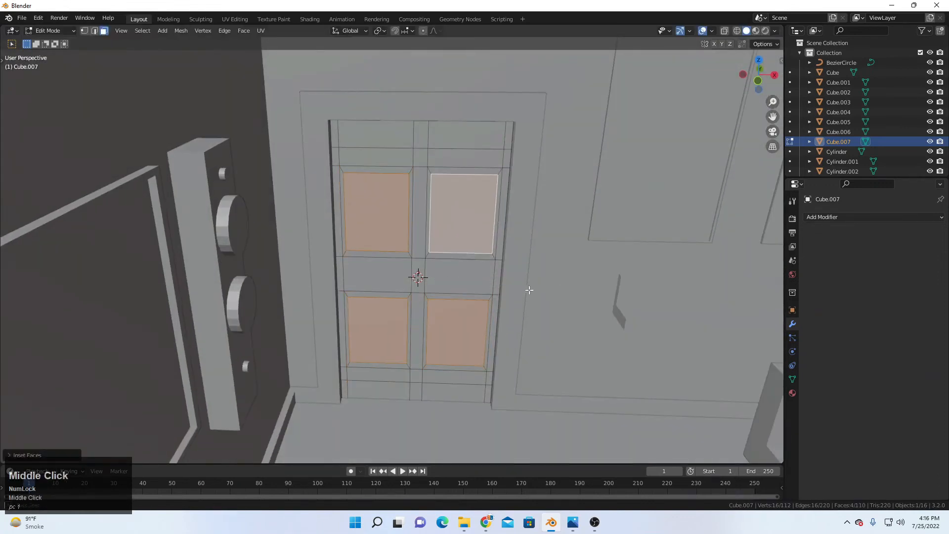
# Step: Push the four inset panel faces about 0.01 m into the door along the Y axis
pyautogui.moveTo(529, 290); pyautogui.dragTo(535, 305, button='middle')
pyautogui.scroll(1, 535, 306)
pyautogui.press('g')
pyautogui.press('y')
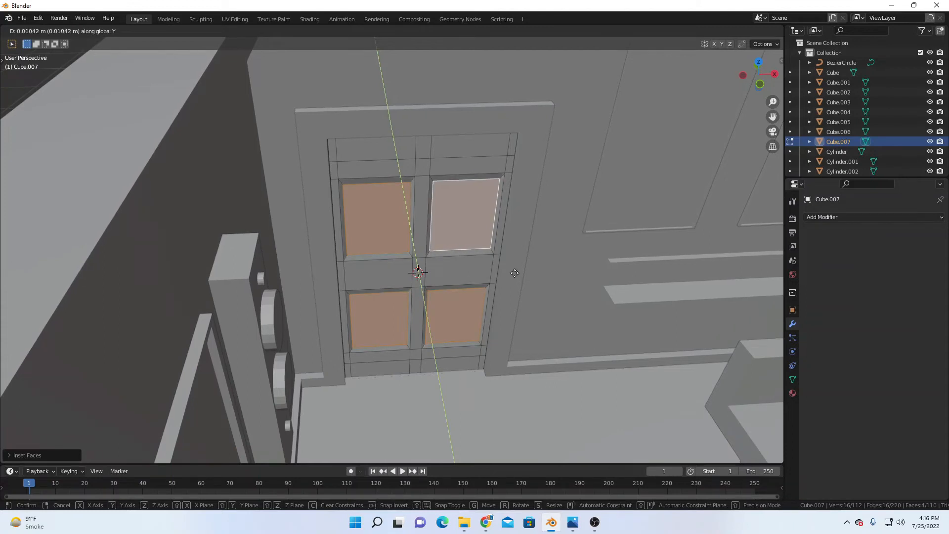
pyautogui.click(516, 274)
pyautogui.press('Tab')
pyautogui.press('Tab')
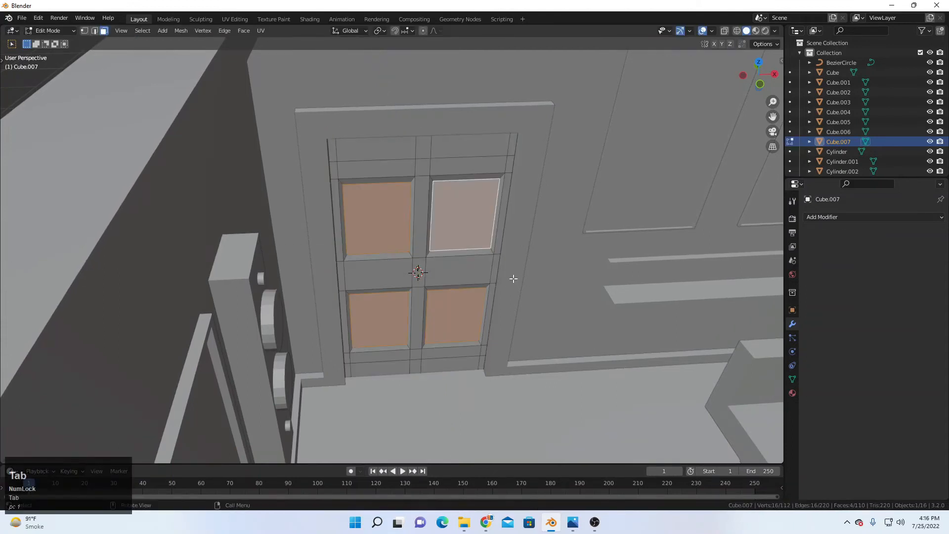
# Step: Extrude the four panel faces about 0.02 m outward along the negative Y axis
pyautogui.moveTo(514, 276); pyautogui.dragTo(494, 294, button='middle')
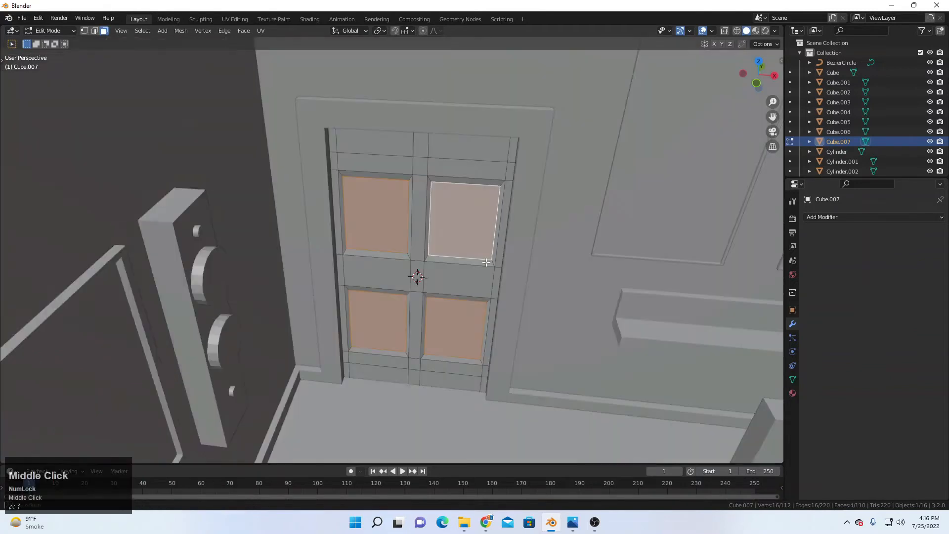
pyautogui.scroll(4, 492, 296)
pyautogui.press('e')
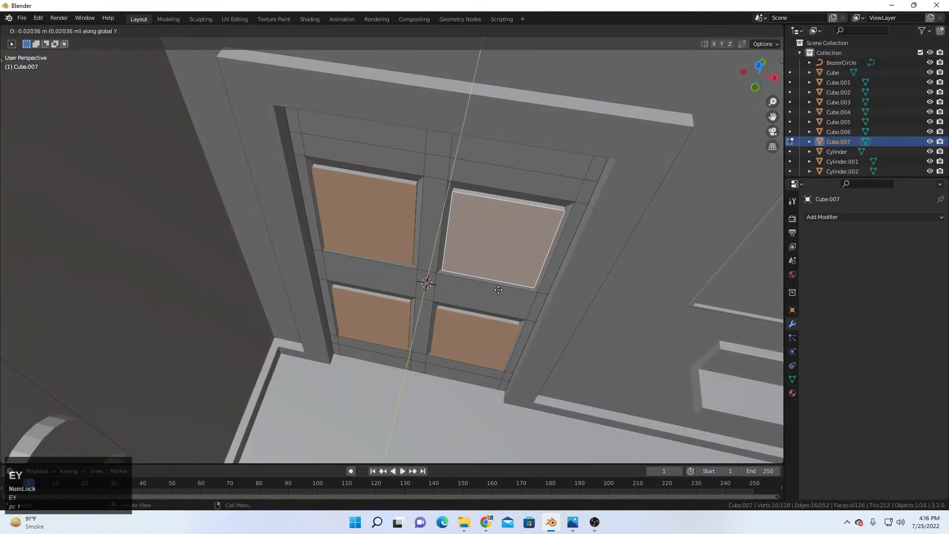
pyautogui.click(499, 290)
pyautogui.press('Tab')
# Step: Select the door object and return to editing its mesh
pyautogui.scroll(-5, 405, 300)
pyautogui.moveTo(404, 300); pyautogui.dragTo(408, 241, button='middle')
pyautogui.scroll(-3, 427, 206)
pyautogui.click(440, 179)
pyautogui.scroll(5, 409, 241)
pyautogui.scroll(4, 408, 246)
pyautogui.click(438, 186)
pyautogui.press('Tab')
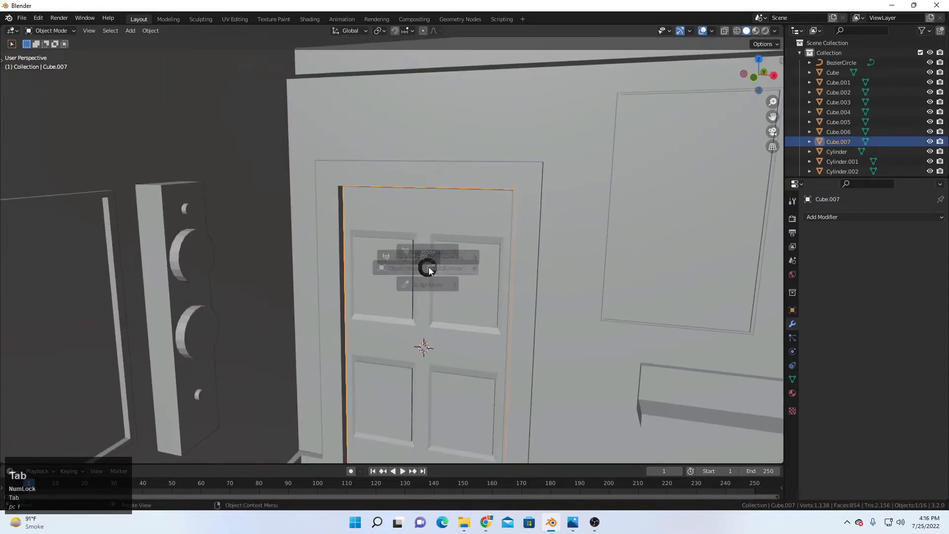
pyautogui.click(476, 212)
pyautogui.keyDown('shift'); pyautogui.click(430, 222); pyautogui.keyUp('shift')
pyautogui.moveTo(417, 219); pyautogui.dragTo(421, 217, button='middle')
pyautogui.keyDown('shift'); pyautogui.click(395, 211); pyautogui.keyUp('shift')
pyautogui.keyDown('shift'); pyautogui.click(402, 230); pyautogui.keyUp('shift')
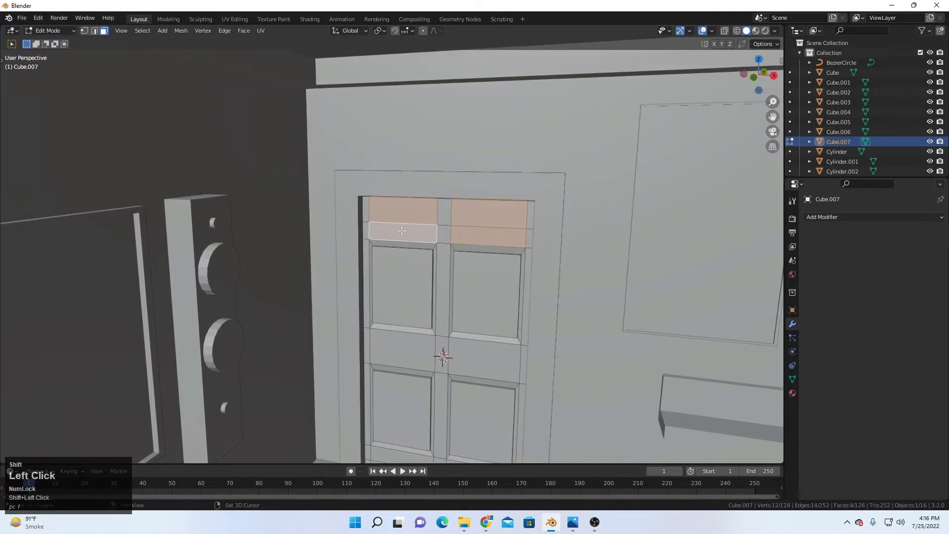
pyautogui.click(511, 234)
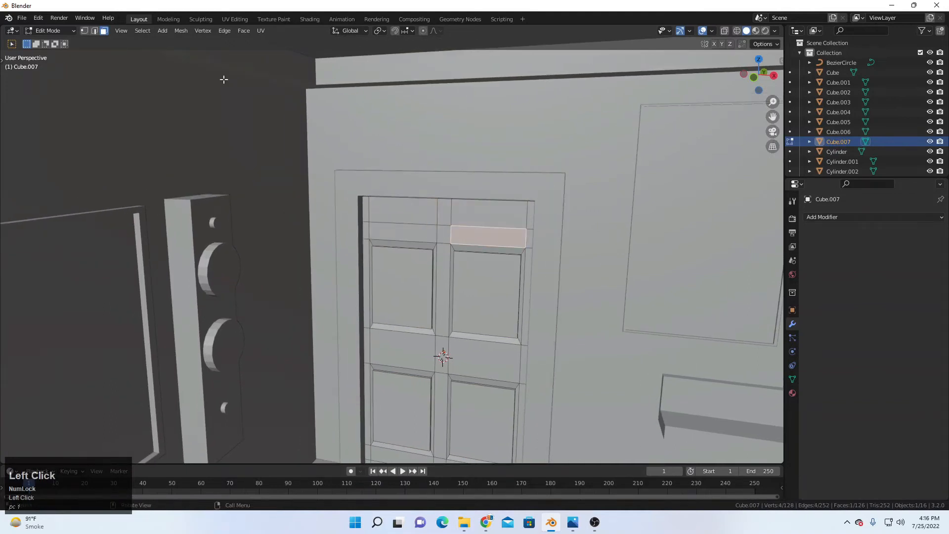
# Step: Lower the horizontal edge loop above the upper panels by about 0.07 m and add a loop cut near the door's top edge
pyautogui.keyDown('alt'); pyautogui.click(481, 228); pyautogui.keyUp('alt')
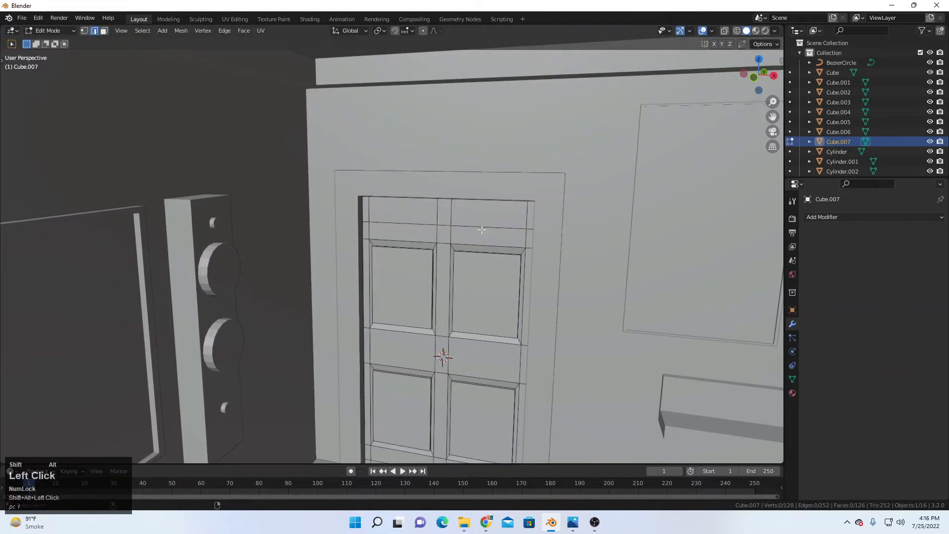
pyautogui.press('g')
pyautogui.press('z')
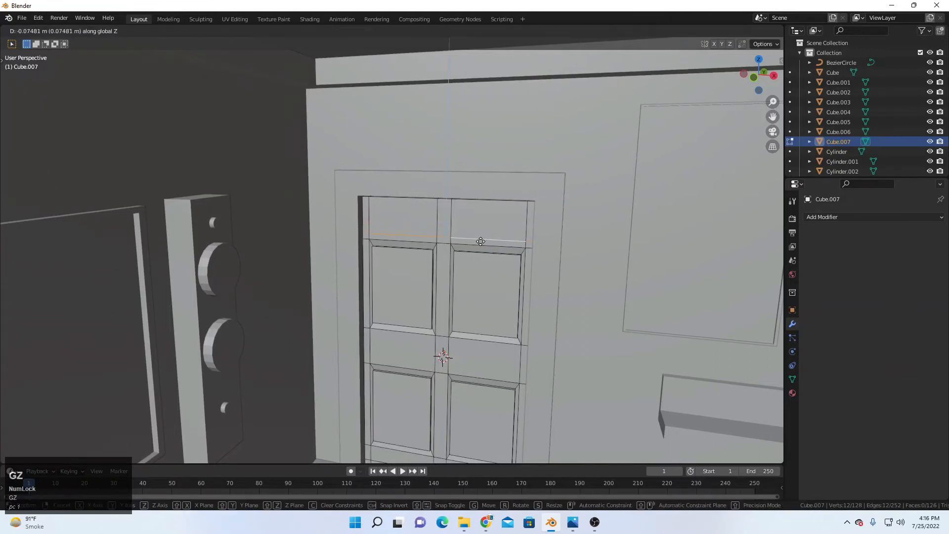
pyautogui.click(480, 242)
pyautogui.hotkey('ctrl', 'r')
pyautogui.click(530, 217)
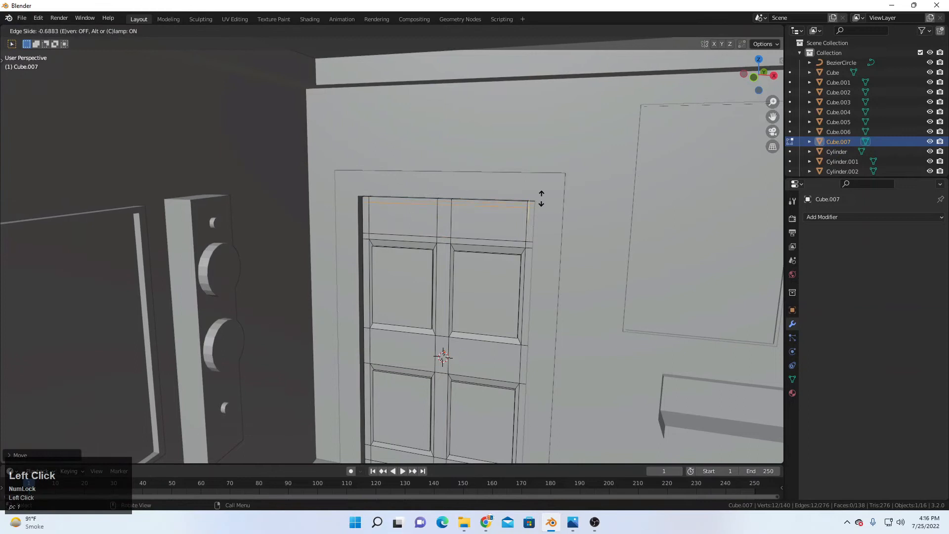
pyautogui.click(541, 198)
# Step: Inset the two rectangular faces at the top of the door to form panel borders
pyautogui.click(104, 31)
pyautogui.click(489, 222)
pyautogui.click(403, 219)
pyautogui.keyDown('shift'); pyautogui.click(489, 222); pyautogui.keyUp('shift')
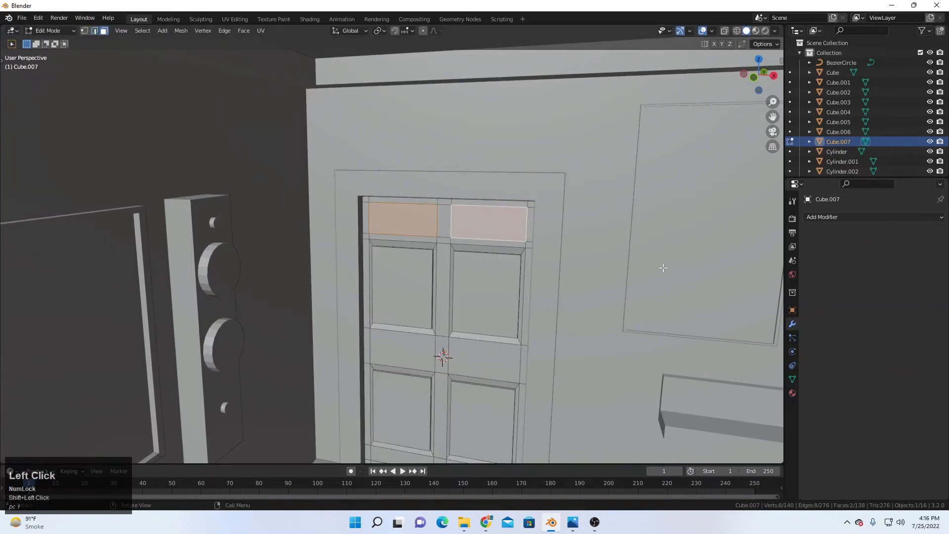
pyautogui.press('i')
pyautogui.click(624, 257)
pyautogui.moveTo(624, 257); pyautogui.dragTo(538, 262, button='middle')
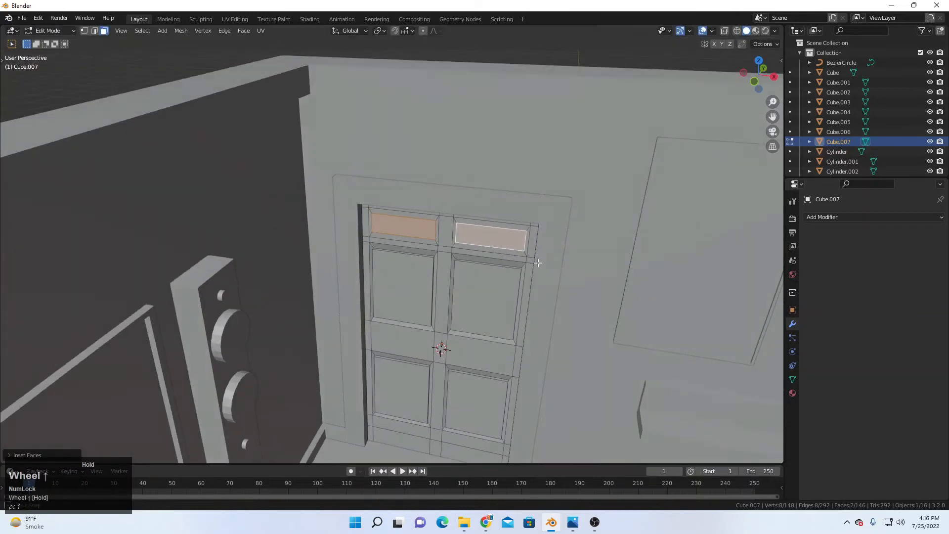
# Step: Push the two inset top panel faces about 0.015 m into the door along the Y axis and refine their depth
pyautogui.scroll(2, 538, 262)
pyautogui.press('g')
pyautogui.press('y')
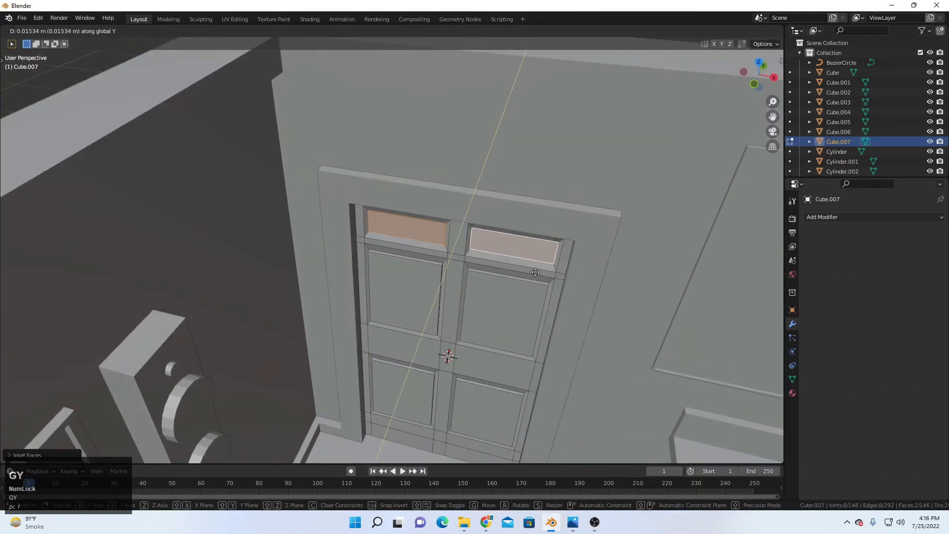
pyautogui.click(535, 274)
pyautogui.moveTo(535, 274); pyautogui.dragTo(527, 275, button='middle')
pyautogui.press('g')
pyautogui.press('y')
pyautogui.click(528, 275)
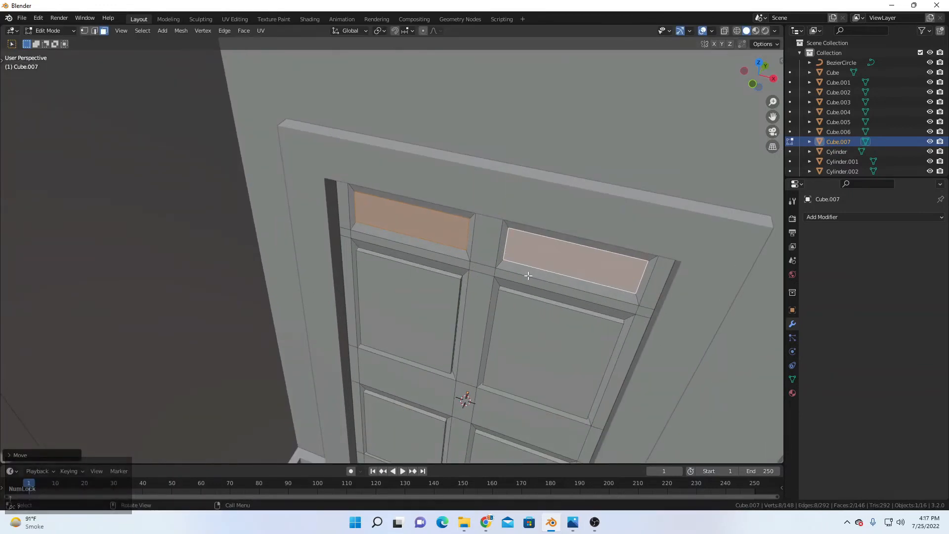
# Step: Extrude the two top panel faces outward, leave mesh editing and deselect the door
pyautogui.press('e')
pyautogui.click(534, 281)
pyautogui.press('Tab')
pyautogui.scroll(-7, 458, 290)
pyautogui.moveTo(458, 289); pyautogui.dragTo(437, 246, button='middle')
pyautogui.scroll(-5, 495, 194)
pyautogui.click(502, 190)
pyautogui.keyDown('shift'); pyautogui.moveTo(438, 246); pyautogui.dragTo(459, 228, button='middle'); pyautogui.keyUp('shift')
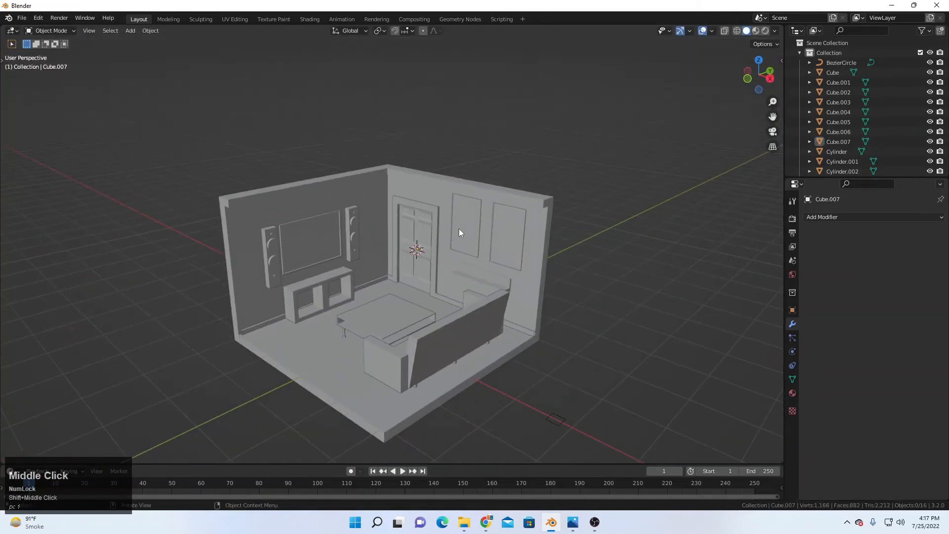
# Step: Add a cylinder mesh at the door's center and scale it down to doorknob size
pyautogui.scroll(5, 393, 253)
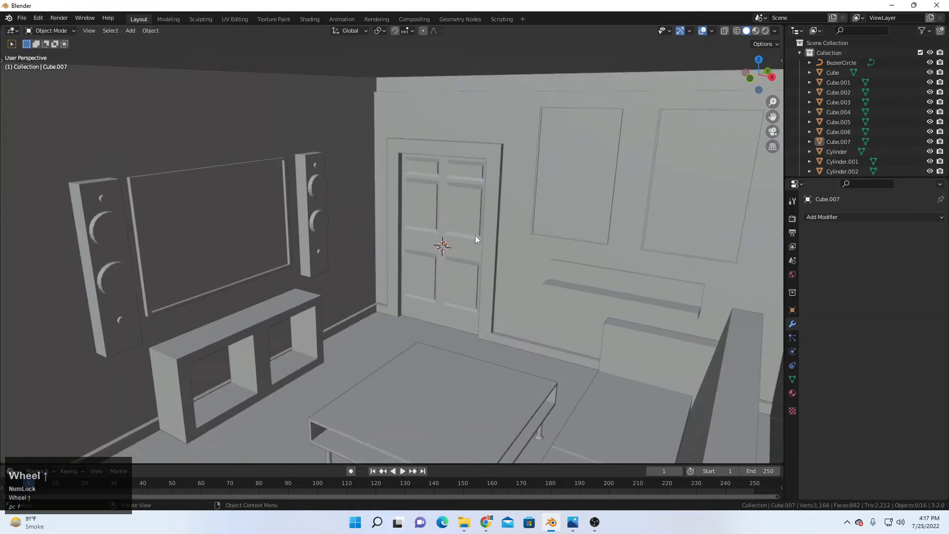
pyautogui.moveTo(440, 244); pyautogui.dragTo(413, 256, button='middle')
pyautogui.scroll(7, 493, 256)
pyautogui.hotkey('shift', 'a')
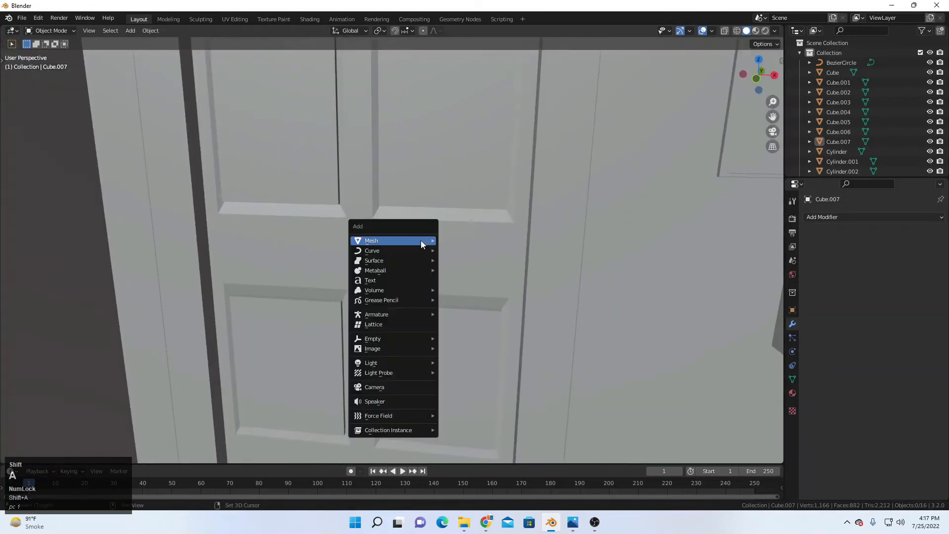
pyautogui.moveTo(420, 240)
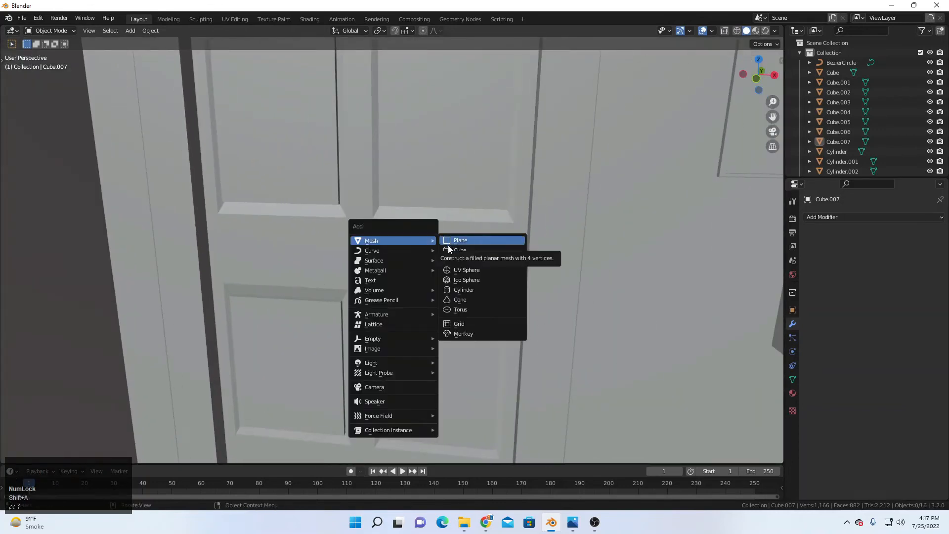
pyautogui.click(463, 289)
pyautogui.scroll(-5, 464, 286)
pyautogui.press('s')
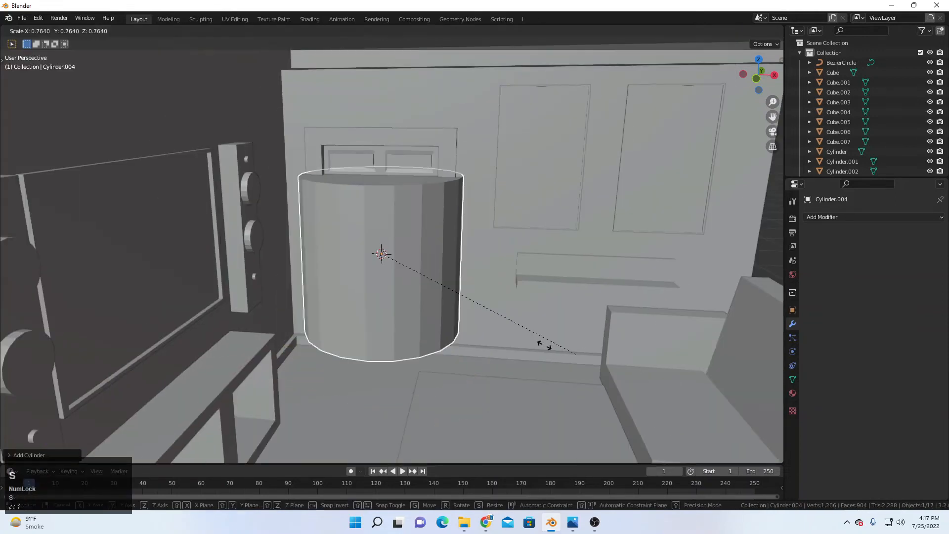
pyautogui.scroll(5, 398, 297)
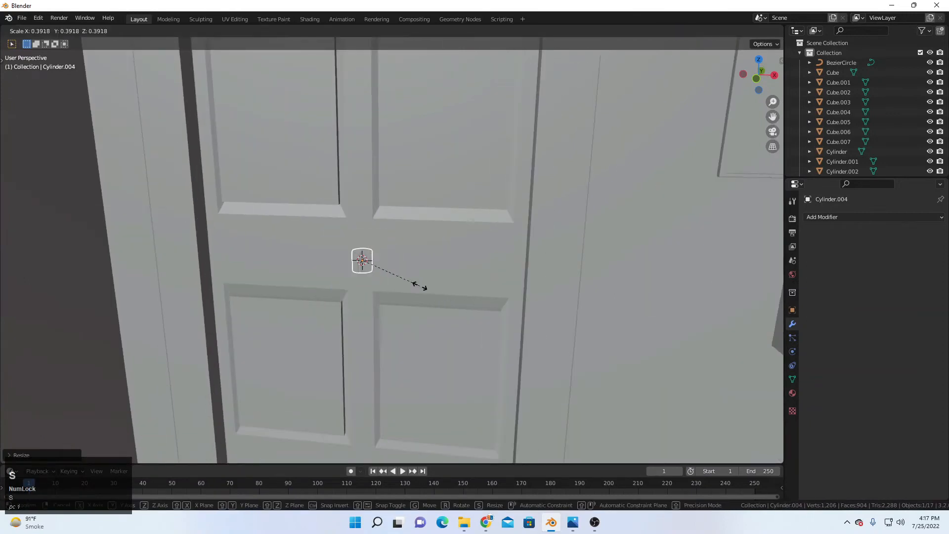
pyautogui.click(424, 287)
# Step: Rotate the small cylinder about the X axis so its flat end faces the room and flatten it along Y
pyautogui.press('r')
pyautogui.press('x')
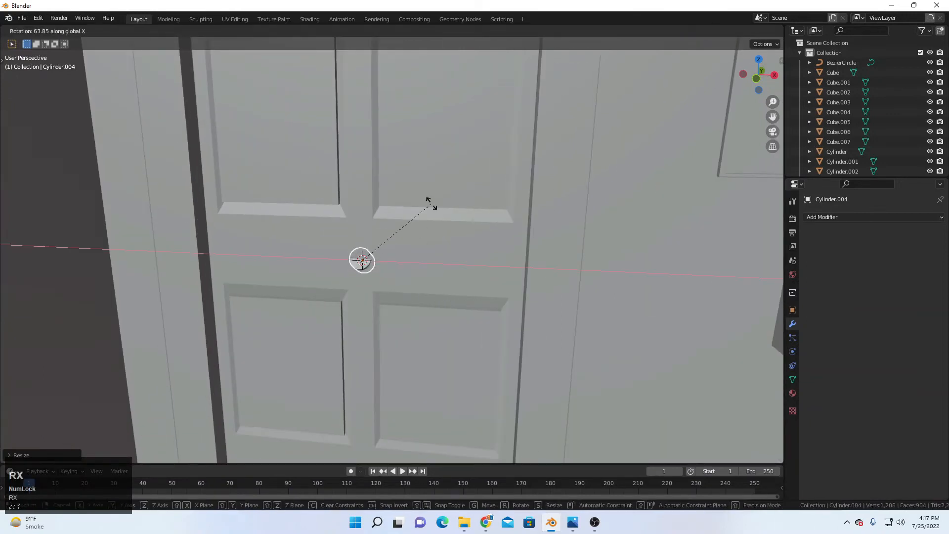
pyautogui.click(431, 203)
pyautogui.moveTo(431, 204); pyautogui.dragTo(445, 276, button='middle')
pyautogui.press('s')
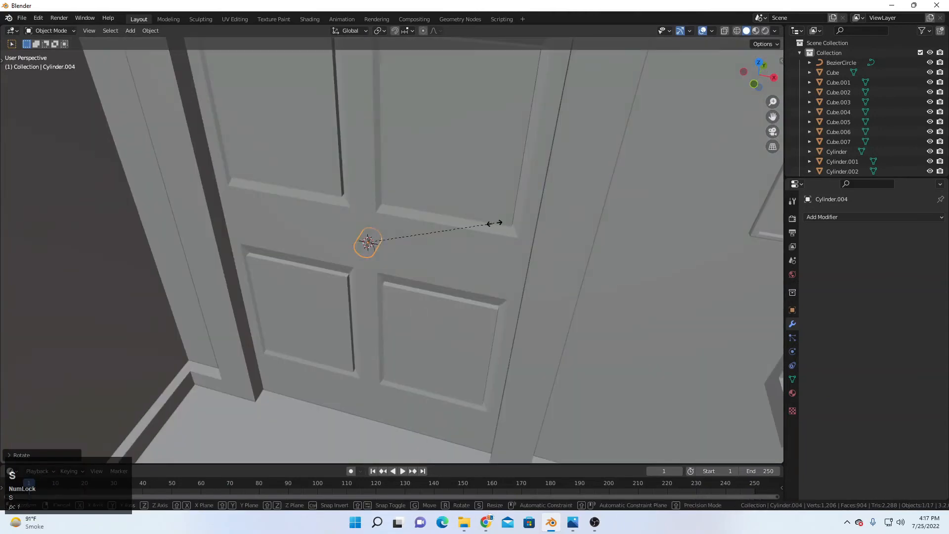
pyautogui.press('x')
pyautogui.press('y')
pyautogui.press('Escape')
# Step: Move the cylinder along X to the door's opening edge between the upper and lower panels and resize it
pyautogui.press('g')
pyautogui.press('x')
pyautogui.click(542, 254)
pyautogui.moveTo(542, 254); pyautogui.dragTo(585, 232, button='middle')
pyautogui.scroll(-1, 564, 265)
pyautogui.moveTo(564, 265); pyautogui.dragTo(552, 275, button='middle')
pyautogui.press('g')
pyautogui.press('s')
pyautogui.click(516, 280)
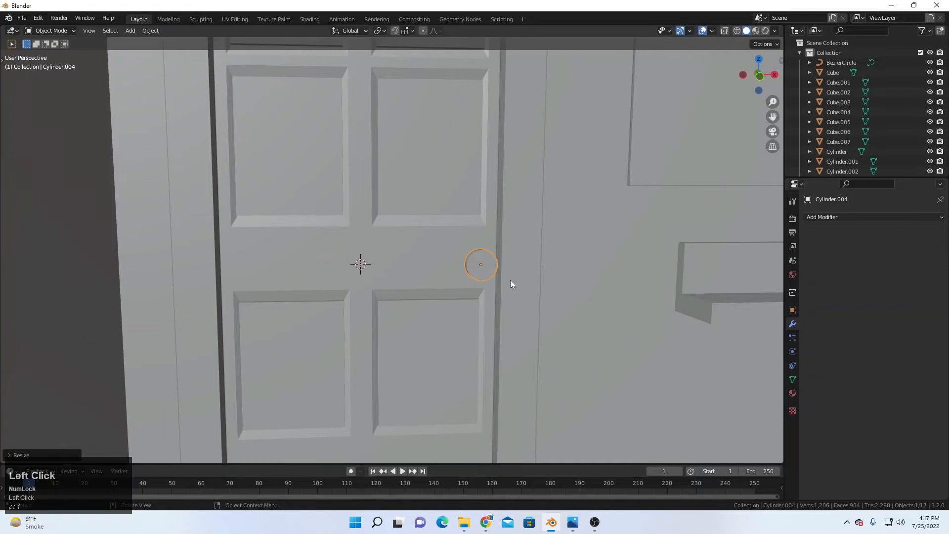
# Step: Snap the 3D cursor to the cylinder and add a cube mesh there
pyautogui.scroll(3, 486, 274)
pyautogui.hotkey('shift', 's')
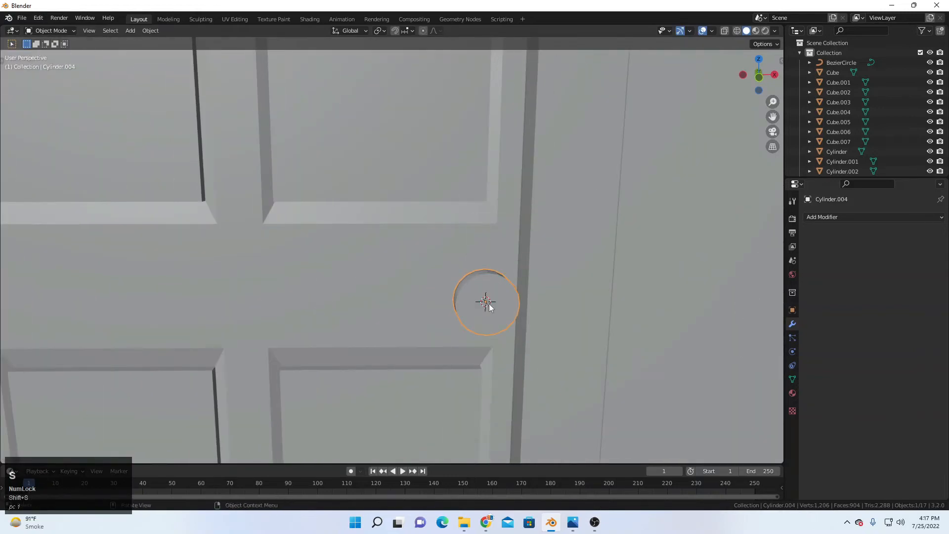
pyautogui.hotkey('shift', 'a')
pyautogui.moveTo(488, 298)
pyautogui.click(543, 309)
pyautogui.scroll(-4, 539, 318)
pyautogui.moveTo(537, 322); pyautogui.dragTo(545, 356, button='middle')
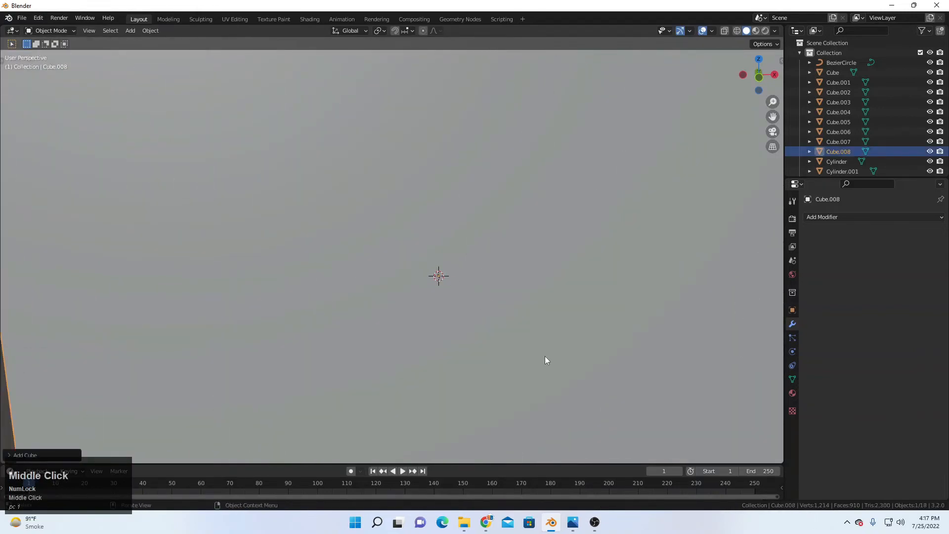
# Step: Scale the cube down to handle size and move it along the Y axis out in front of the door
pyautogui.press('s')
pyautogui.click(453, 280)
pyautogui.press('s')
pyautogui.click(496, 300)
pyautogui.press('g')
pyautogui.moveTo(490, 286); pyautogui.dragTo(482, 244, button='middle')
pyautogui.press('y')
pyautogui.click(484, 321)
# Step: Shrink the cube further and stretch it along the X axis into a horizontal handle bar
pyautogui.press('s')
pyautogui.click(516, 317)
pyautogui.scroll(3, 482, 245)
pyautogui.press('s')
pyautogui.press('x')
pyautogui.click(569, 274)
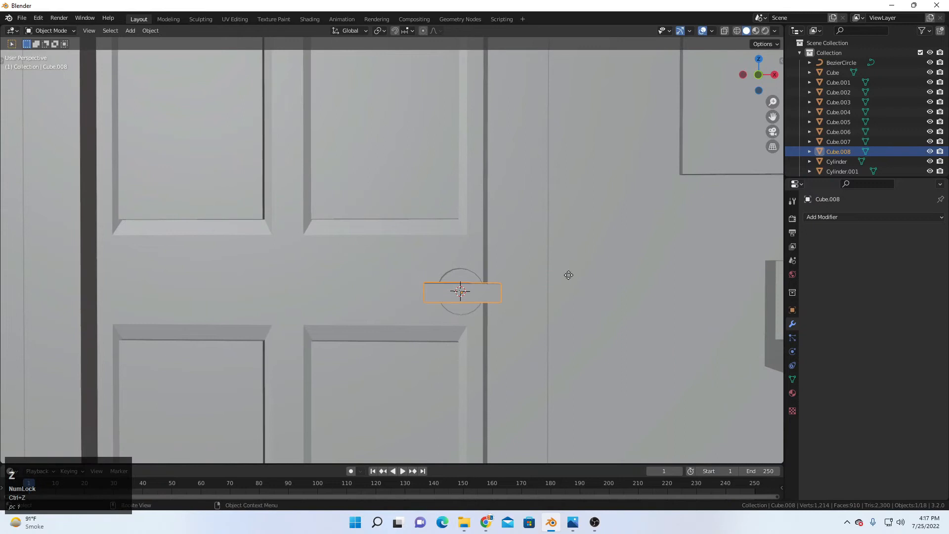
# Step: Move the handle bar along the X axis toward the door's middle until its outer end overlaps the round plate
pyautogui.press('g')
pyautogui.press('y')
pyautogui.press('x')
pyautogui.click(534, 278)
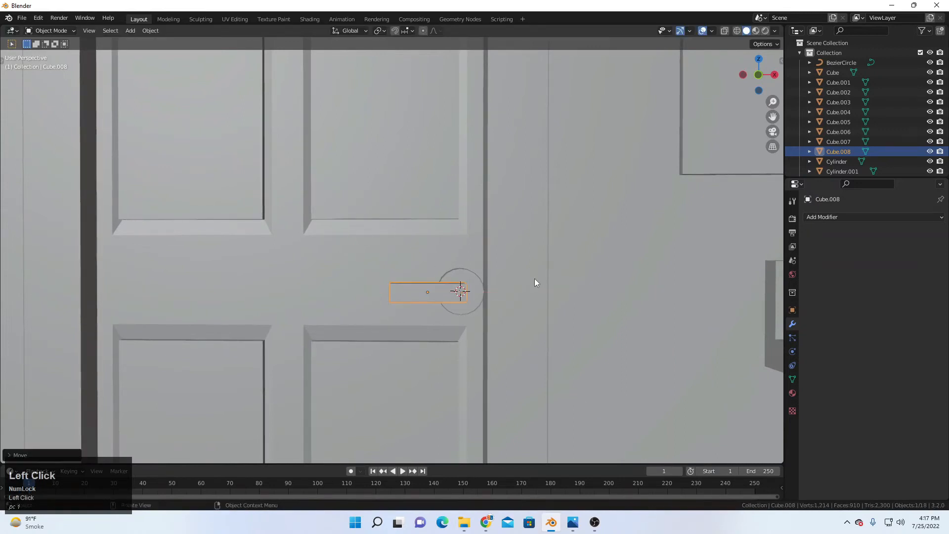
pyautogui.scroll(1, 526, 319)
pyautogui.moveTo(530, 277); pyautogui.dragTo(461, 312, button='middle')
# Step: Adjust the handle bar's thickness along Y and Z and place it along Y just in front of the round plate
pyautogui.press('s')
pyautogui.press('y')
pyautogui.click(463, 292)
pyautogui.press('s')
pyautogui.click(453, 287)
pyautogui.press('s')
pyautogui.press('z')
pyautogui.click(454, 265)
pyautogui.press('g')
pyautogui.press('y')
pyautogui.click(411, 314)
# Step: Edit the handle bar's mesh and extrude its end face nearest the door's edge slightly
pyautogui.press('Tab')
pyautogui.moveTo(424, 275); pyautogui.dragTo(447, 263, button='middle')
pyautogui.click(446, 262)
pyautogui.scroll(3, 434, 286)
pyautogui.press('e')
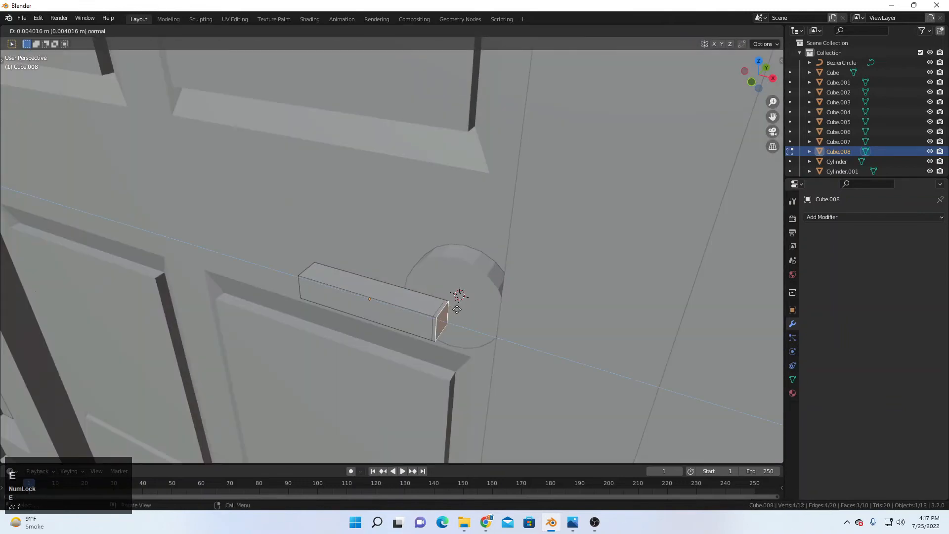
pyautogui.click(456, 309)
# Step: Extrude the back face of the handle bar's new end section toward the round plate to connect them
pyautogui.moveTo(456, 309); pyautogui.dragTo(439, 275, button='middle')
pyautogui.press('z')
pyautogui.press('z')
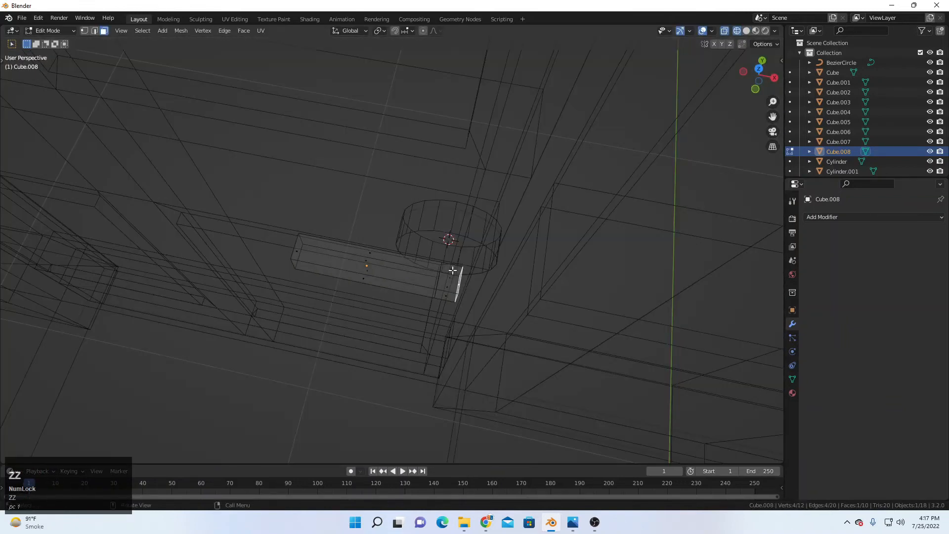
pyautogui.press('z')
pyautogui.press('e')
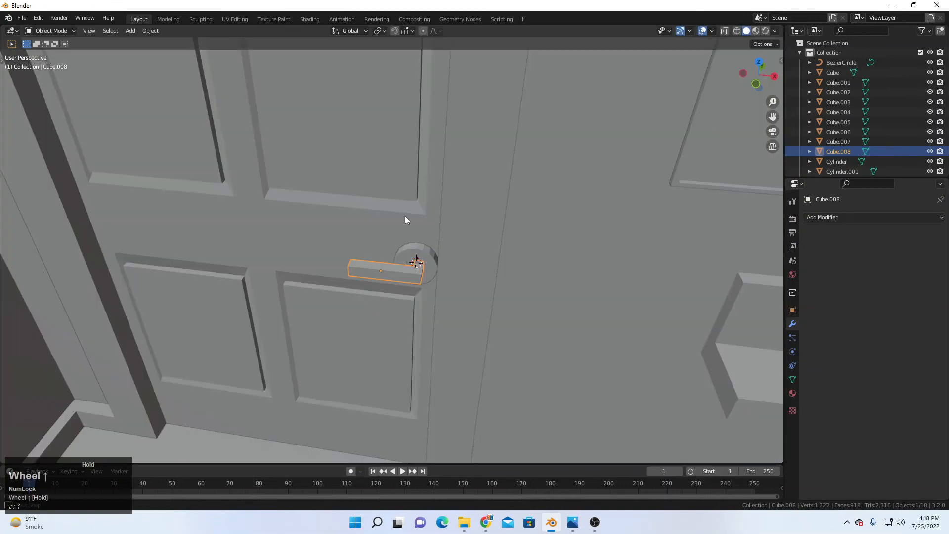
# Step: Shift the finished handle slightly along the X axis on its round plate and deselect it
pyautogui.scroll(3, 404, 216)
pyautogui.press('g')
pyautogui.press('x')
pyautogui.click(407, 239)
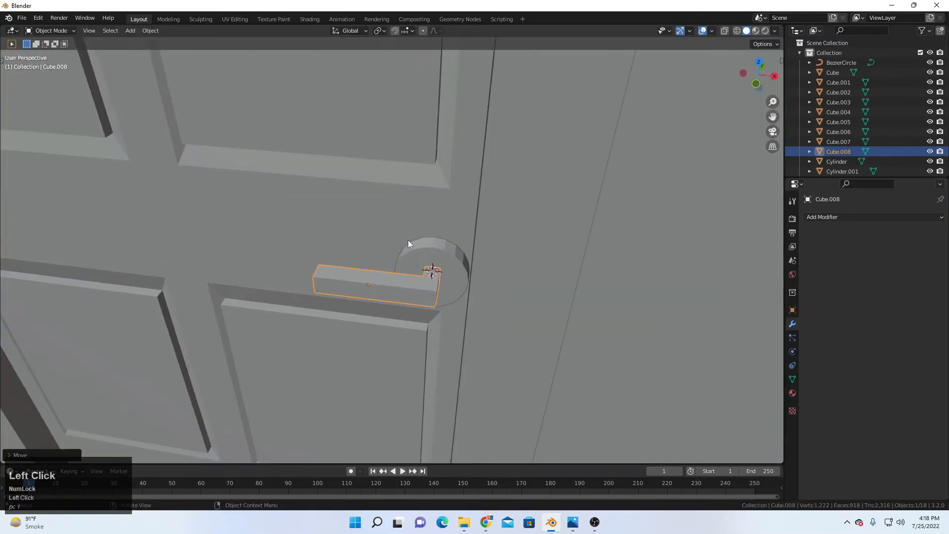
pyautogui.moveTo(407, 239); pyautogui.dragTo(390, 211, button='middle')
pyautogui.scroll(-12, 392, 213)
pyautogui.click(398, 212)
# Step: Examine the door with its handle and the whole room from several angles
pyautogui.scroll(9, 415, 244)
pyautogui.moveTo(415, 245); pyautogui.dragTo(441, 213, button='middle')
pyautogui.scroll(-5, 408, 231)
pyautogui.scroll(3, 407, 230)
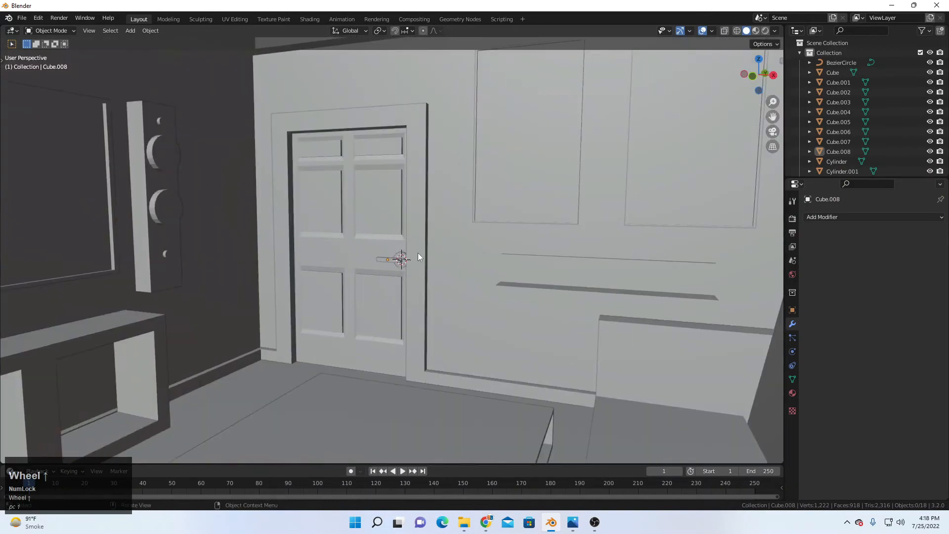
pyautogui.scroll(-4, 418, 256)
pyautogui.scroll(1, 418, 256)
pyautogui.moveTo(418, 256); pyautogui.dragTo(426, 302, button='middle')
pyautogui.scroll(-2, 545, 221)
pyautogui.scroll(-6, 560, 239)
pyautogui.scroll(5, 438, 239)
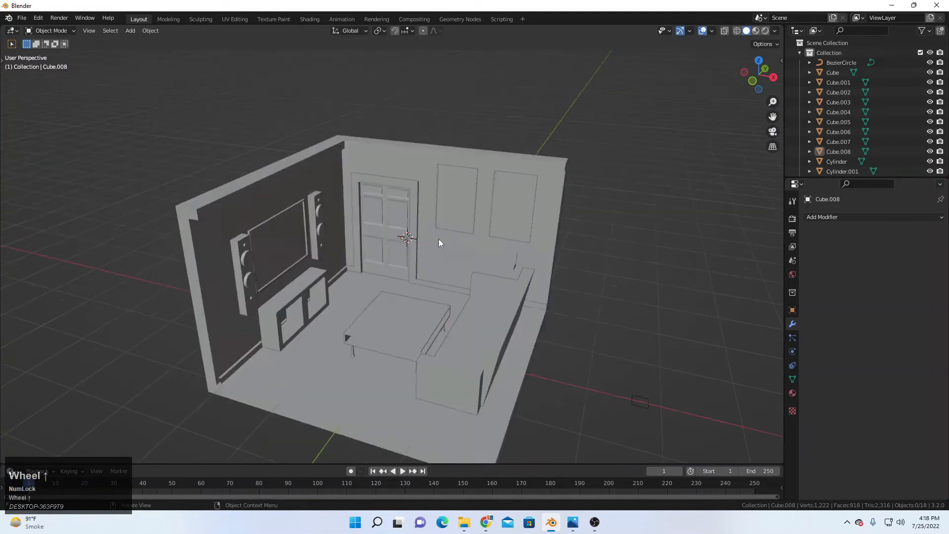
pyautogui.moveTo(438, 239); pyautogui.dragTo(589, 348, button='middle')
pyautogui.scroll(-4, 451, 236)
pyautogui.scroll(5, 451, 235)
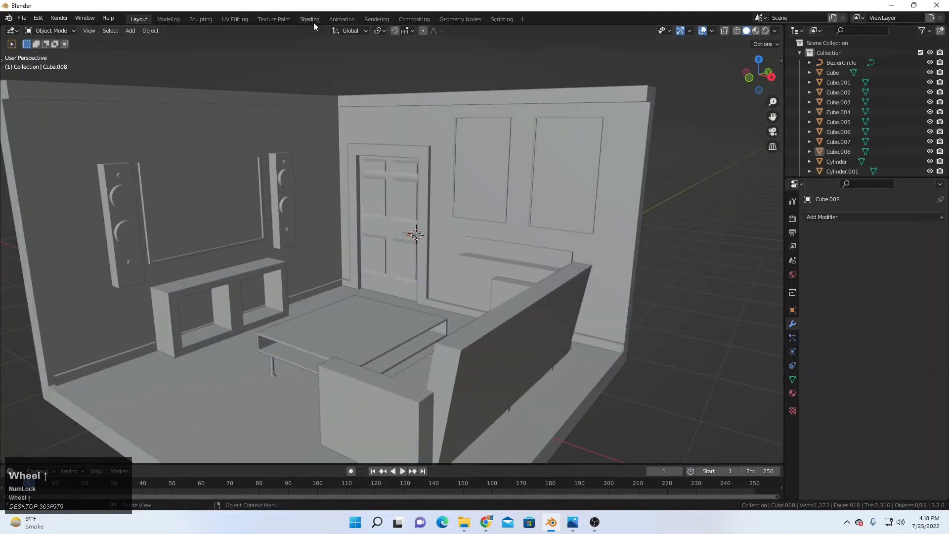
pyautogui.scroll(-4, 393, 188)
# Step: Save the project to the Desktop as Room.blend
pyautogui.hotkey('ctrl', 's')
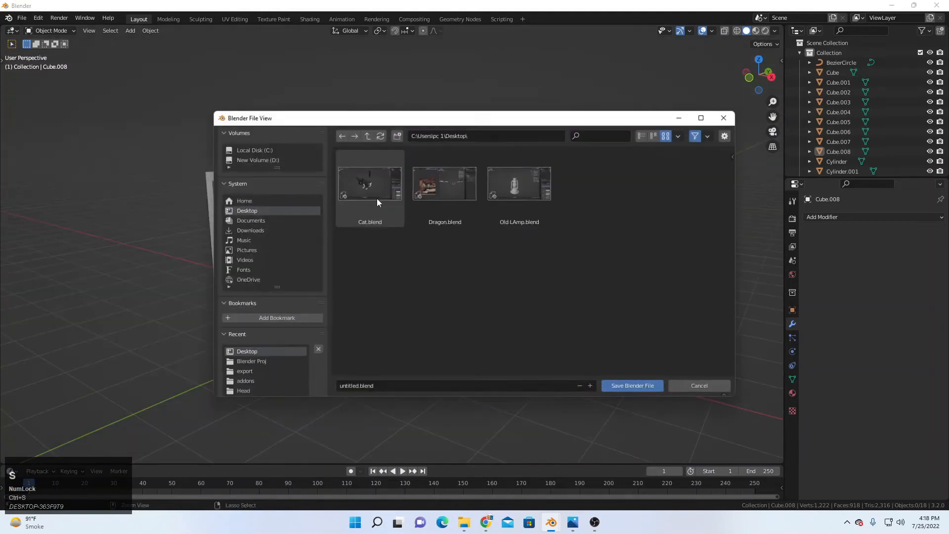
pyautogui.click(400, 387)
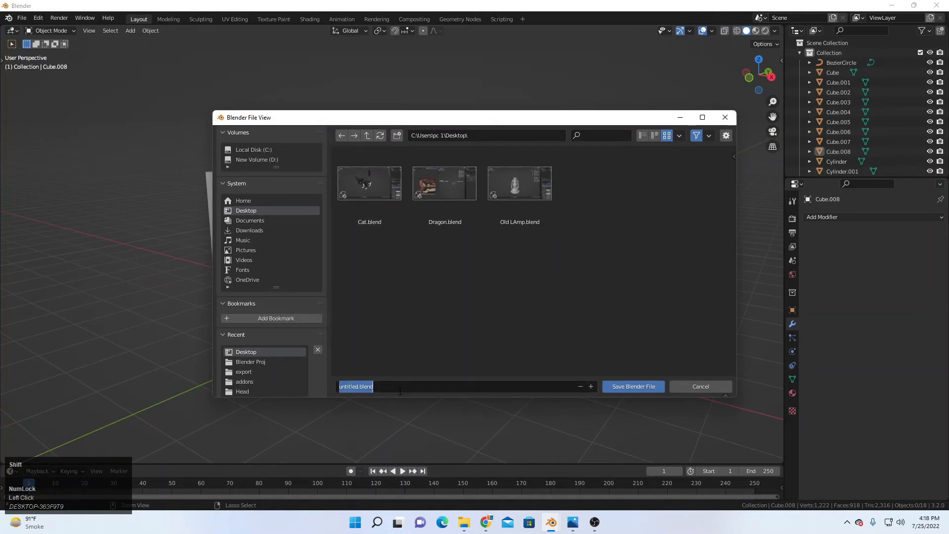
pyautogui.write('Room')
pyautogui.press('Return')
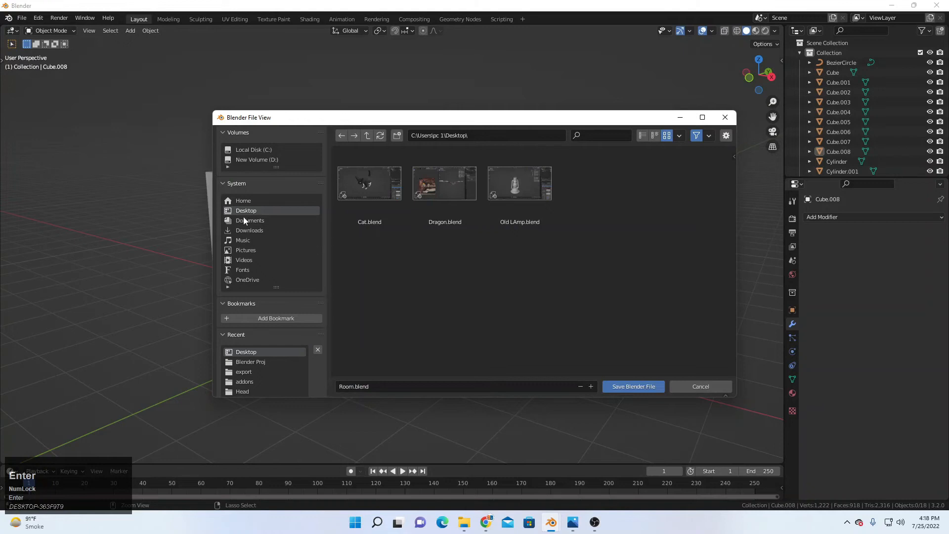
pyautogui.click(635, 386)
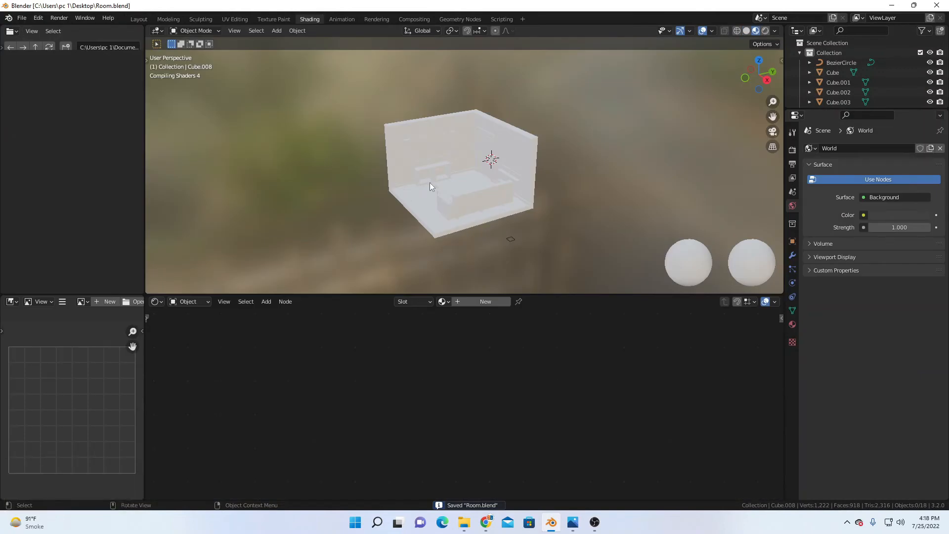
# Step: Select the room's wall-and-floor object in the Shading workspace
pyautogui.scroll(4, 429, 183)
pyautogui.moveTo(440, 183); pyautogui.dragTo(476, 187, button='middle')
pyautogui.scroll(1, 466, 174)
pyautogui.scroll(-1, 475, 255)
pyautogui.click(467, 261)
pyautogui.scroll(-4, 449, 268)
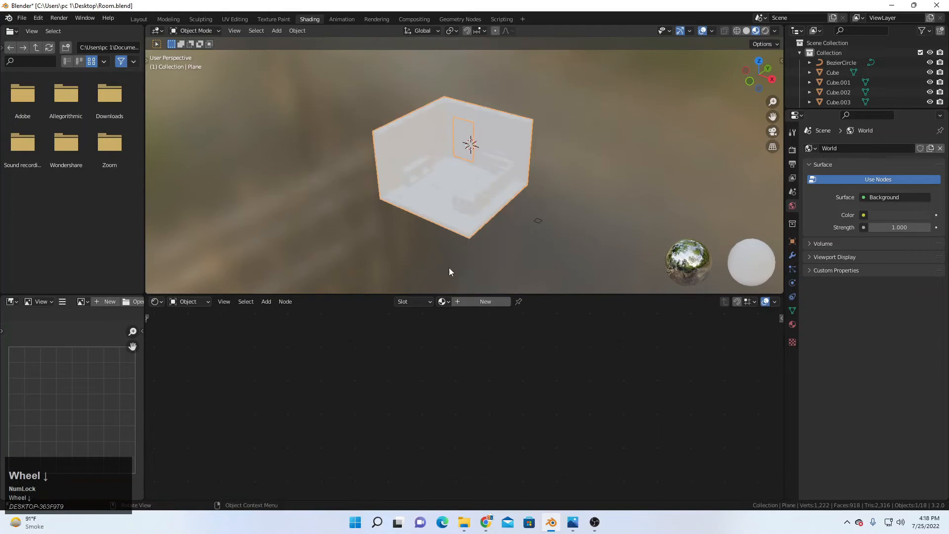
pyautogui.scroll(-1, 449, 268)
pyautogui.press('g')
pyautogui.rightClick(536, 196)
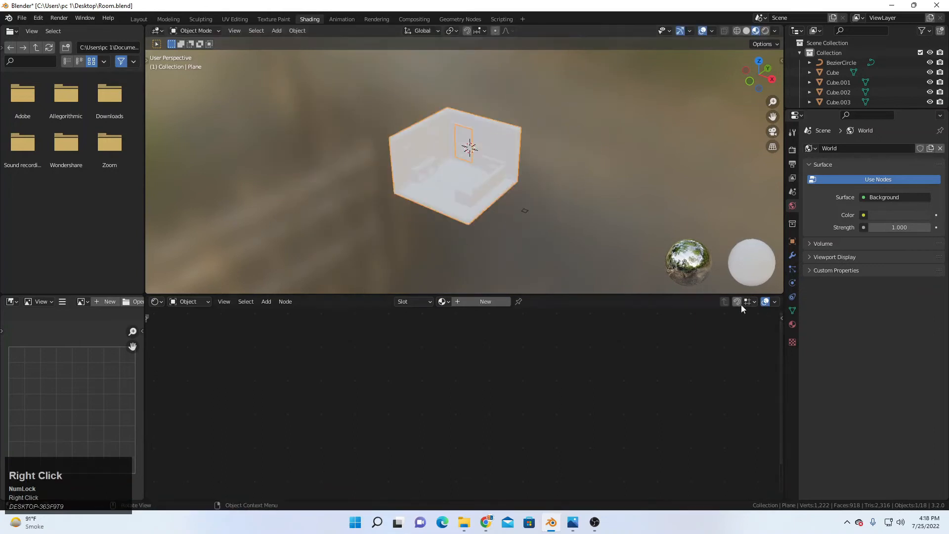
pyautogui.keyDown('shift'); pyautogui.moveTo(505, 164); pyautogui.dragTo(514, 177, button='middle'); pyautogui.keyUp('shift')
pyautogui.keyDown('shift'); pyautogui.scroll(1, 514, 177); pyautogui.keyUp('shift')
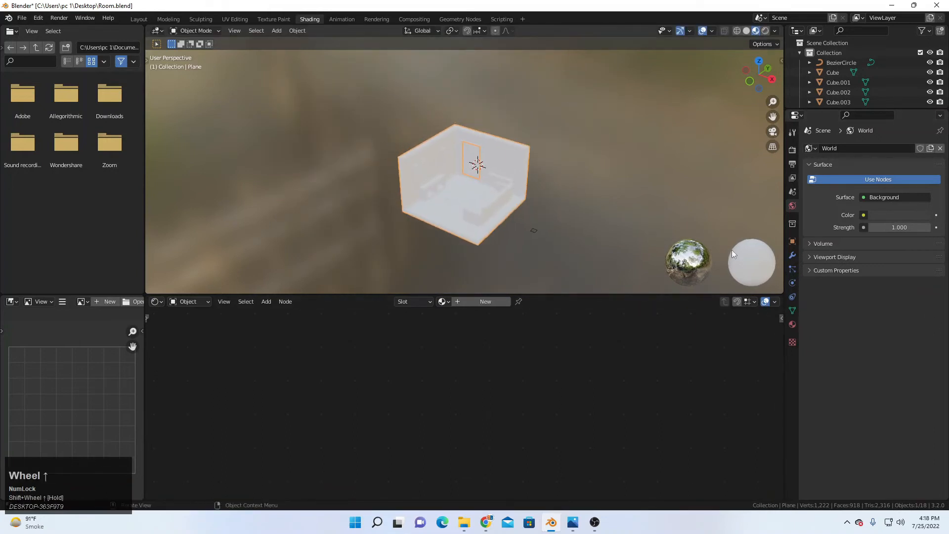
# Step: Create a new material for the room's walls and floor and name it White
pyautogui.click(792, 324)
pyautogui.click(896, 190)
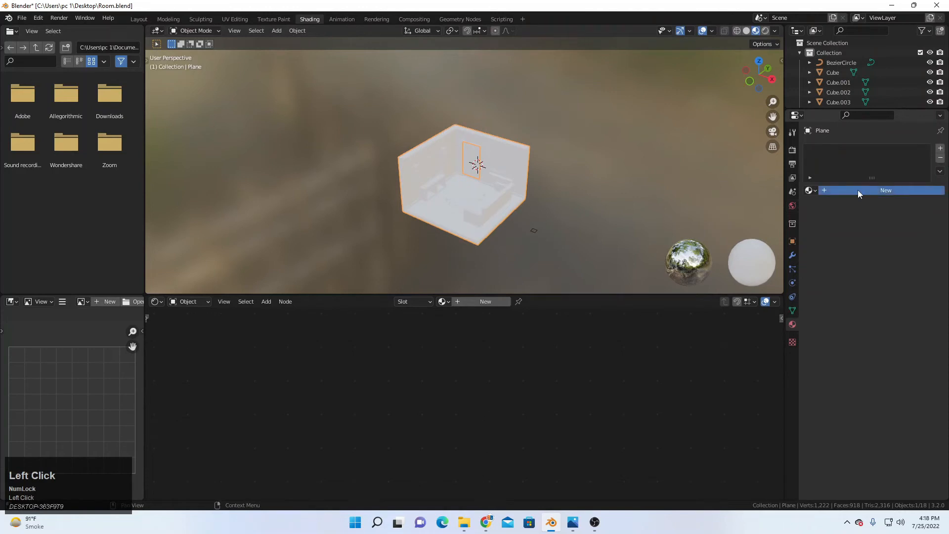
pyautogui.click(877, 189)
pyautogui.write('WH')
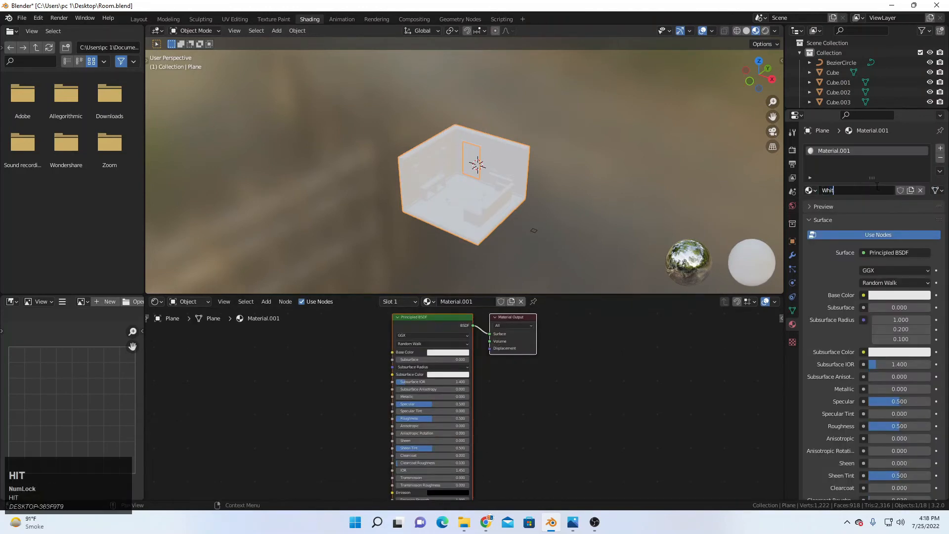
pyautogui.press('Return')
# Step: Add a second material slot to the room with a new material named Red and set its base colour to red
pyautogui.click(940, 147)
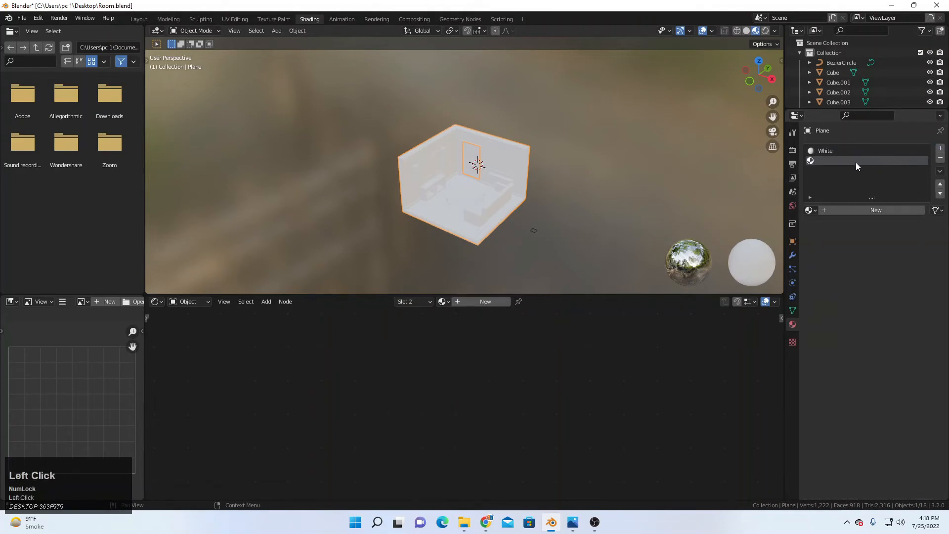
pyautogui.click(855, 209)
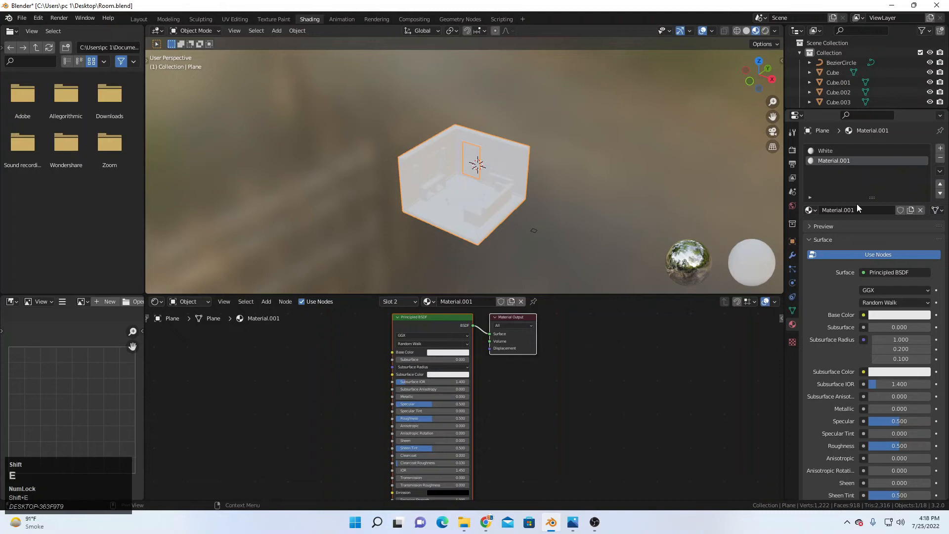
pyautogui.click(856, 205)
pyautogui.write('Red')
pyautogui.press('Return')
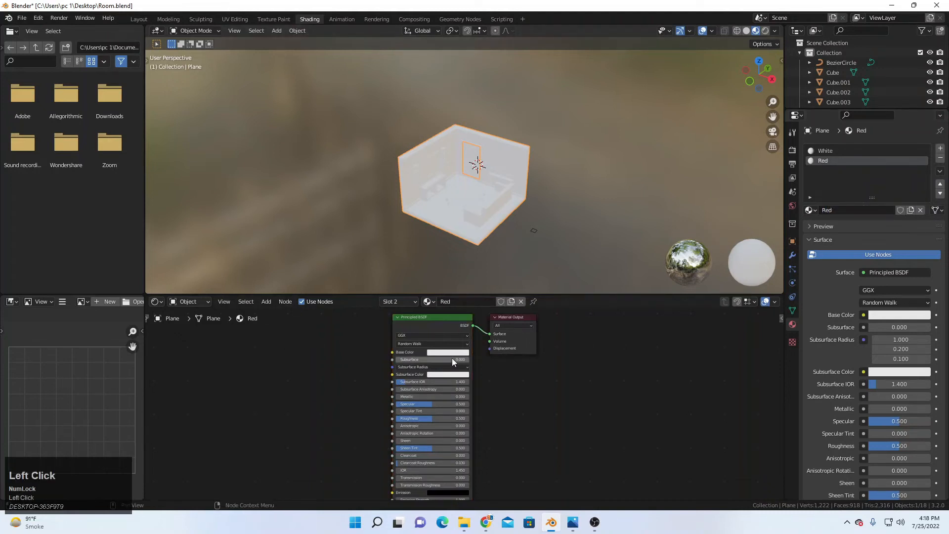
pyautogui.click(448, 352)
pyautogui.moveTo(455, 299); pyautogui.dragTo(457, 300)
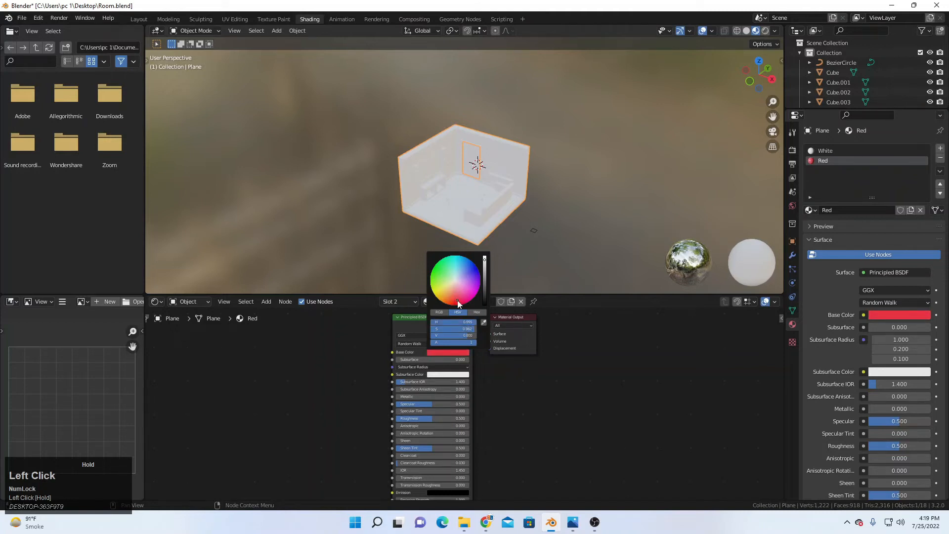
pyautogui.click(447, 352)
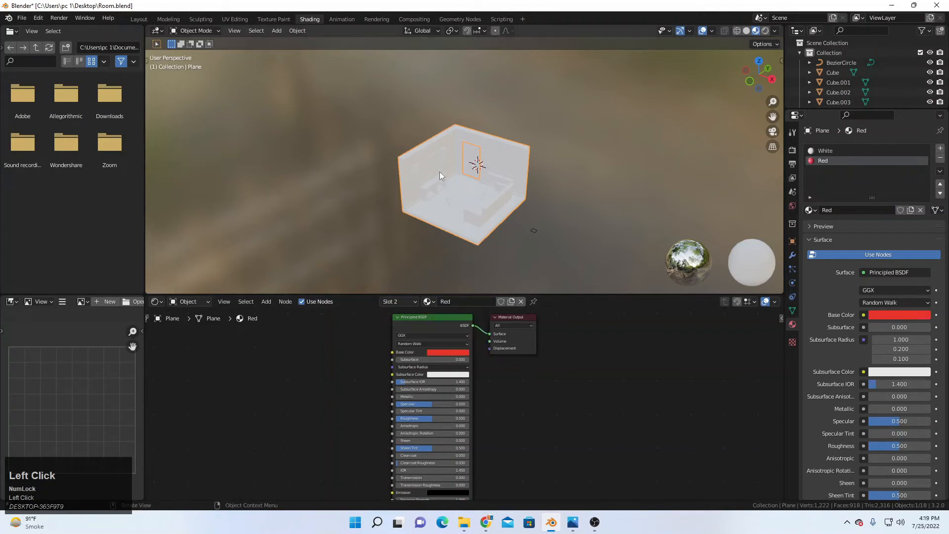
# Step: Darken the White material's base colour slightly
pyautogui.scroll(1, 591, 199)
pyautogui.click(845, 150)
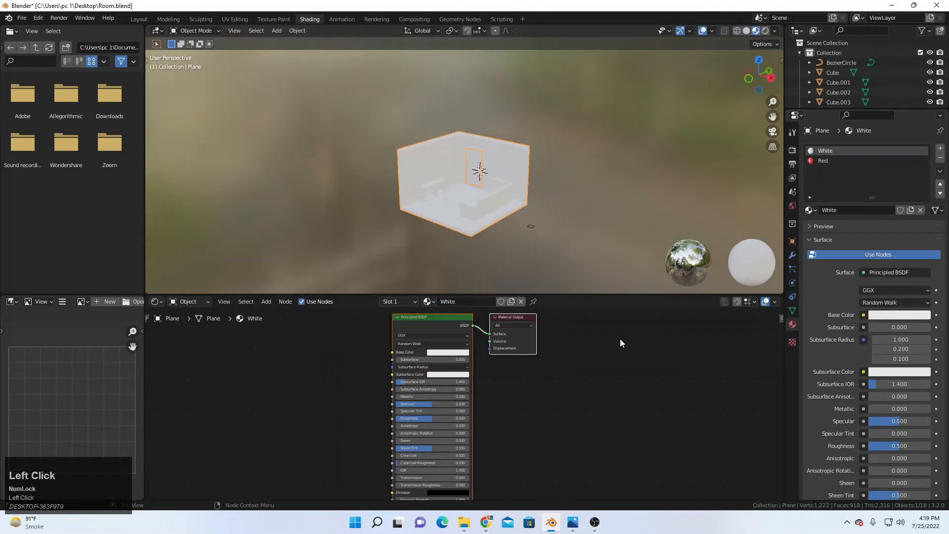
pyautogui.click(467, 353)
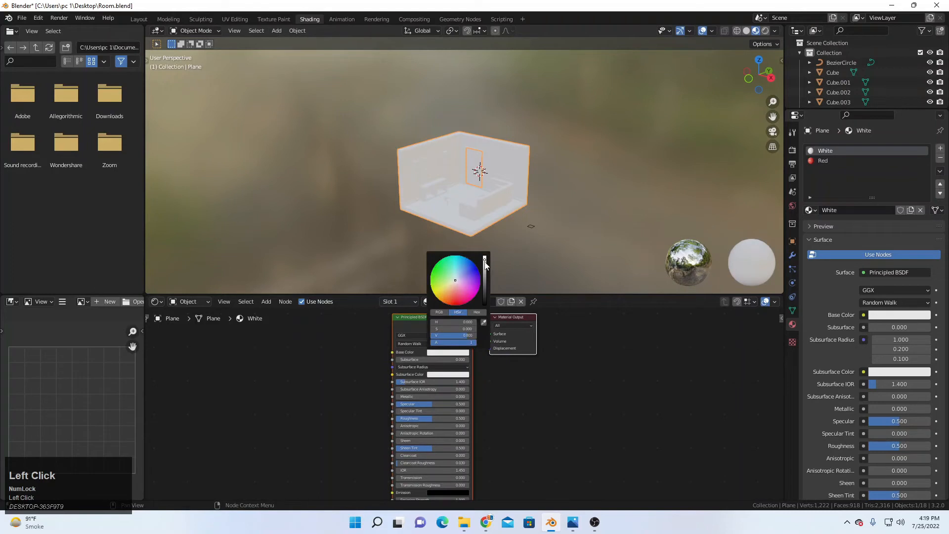
pyautogui.click(523, 207)
# Step: Give the door frame and skirting-board object the existing White material
pyautogui.scroll(4, 549, 247)
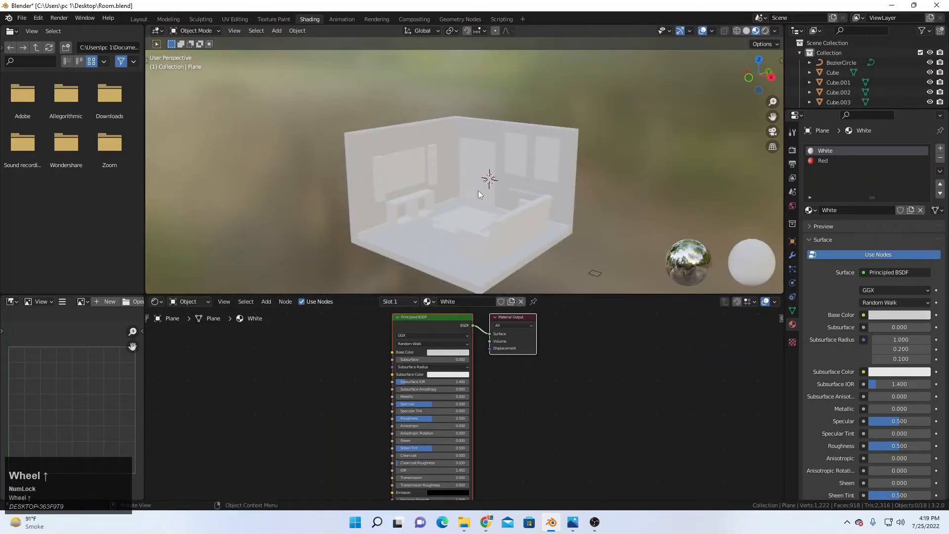
pyautogui.click(491, 191)
pyautogui.click(808, 190)
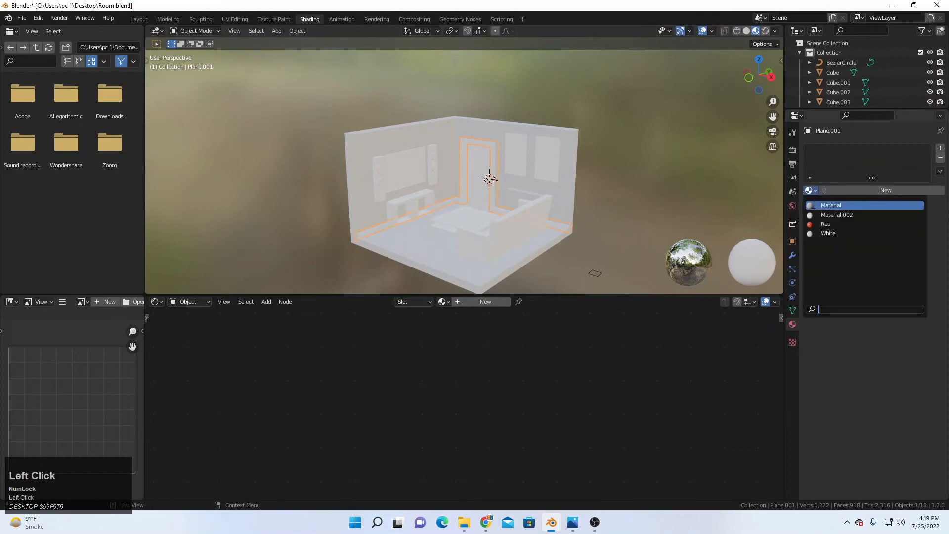
pyautogui.click(825, 224)
pyautogui.scroll(3, 481, 230)
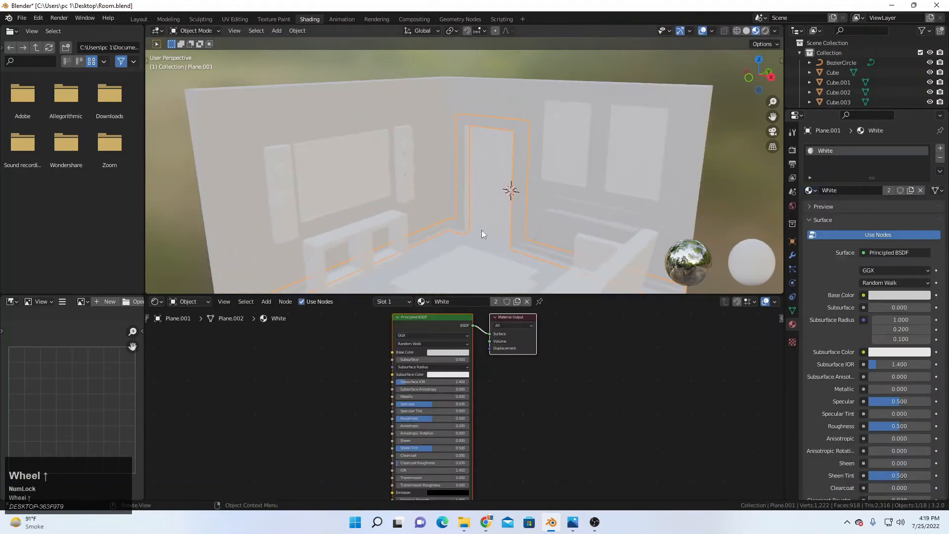
pyautogui.scroll(-3, 473, 250)
# Step: Select all faces of both walls in the room mesh, leaving out the floor, and assign them the Red material
pyautogui.click(456, 243)
pyautogui.rightClick(458, 240)
pyautogui.press('Tab')
pyautogui.moveTo(459, 238); pyautogui.dragTo(469, 219, button='middle')
pyautogui.click(830, 161)
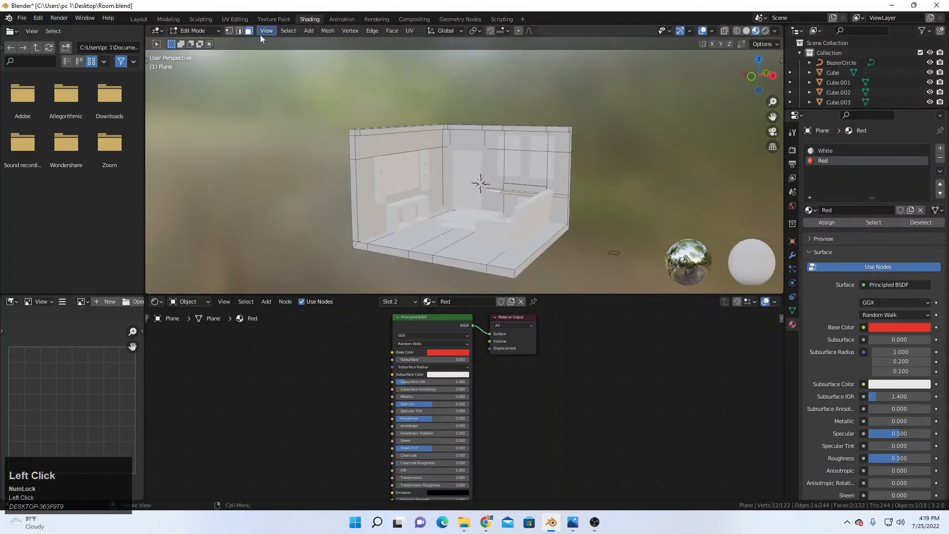
pyautogui.hotkey('shift', 'z')
pyautogui.moveTo(306, 110); pyautogui.dragTo(650, 211)
pyautogui.press('z')
pyautogui.click(569, 197)
pyautogui.moveTo(572, 197); pyautogui.dragTo(552, 196, button='middle')
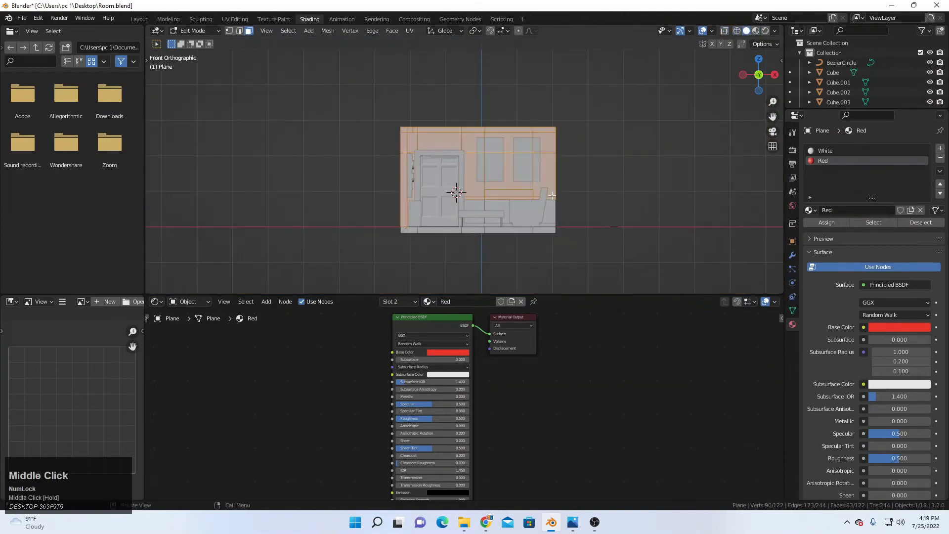
pyautogui.hotkey('alt', 'z')
pyautogui.keyDown('shift'); pyautogui.moveTo(360, 95); pyautogui.dragTo(650, 229); pyautogui.keyUp('shift')
pyautogui.hotkey('alt', 'z')
pyautogui.moveTo(462, 210); pyautogui.dragTo(519, 206, button='middle')
pyautogui.scroll(1, 519, 206)
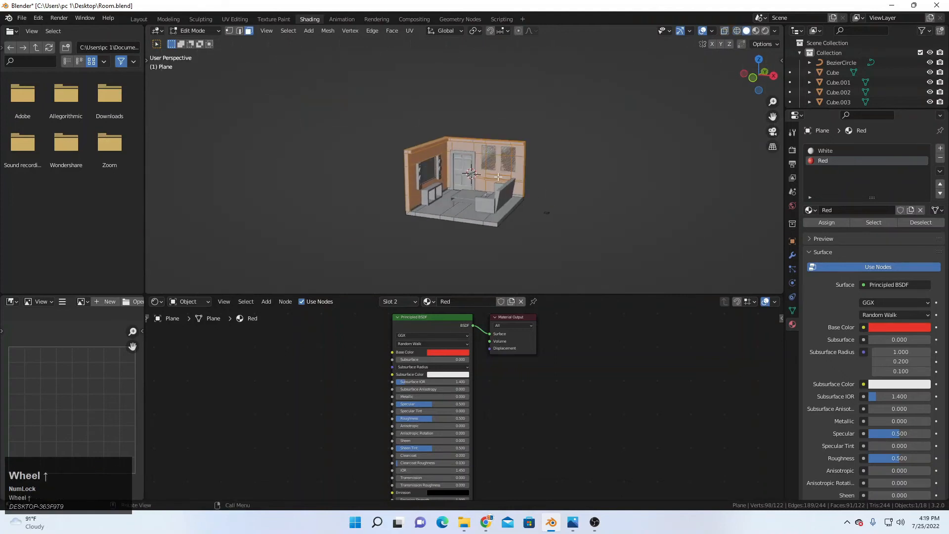
pyautogui.scroll(2, 527, 209)
pyautogui.scroll(4, 527, 208)
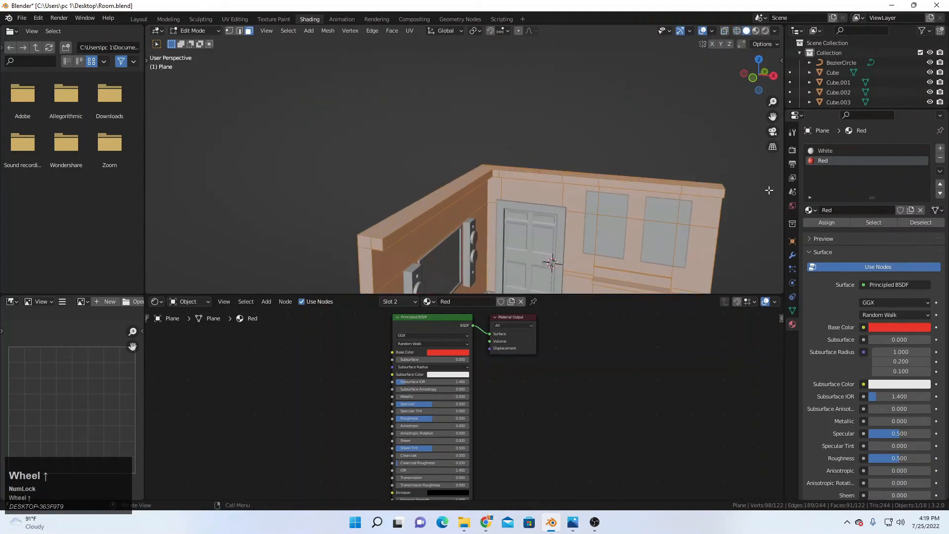
pyautogui.click(825, 225)
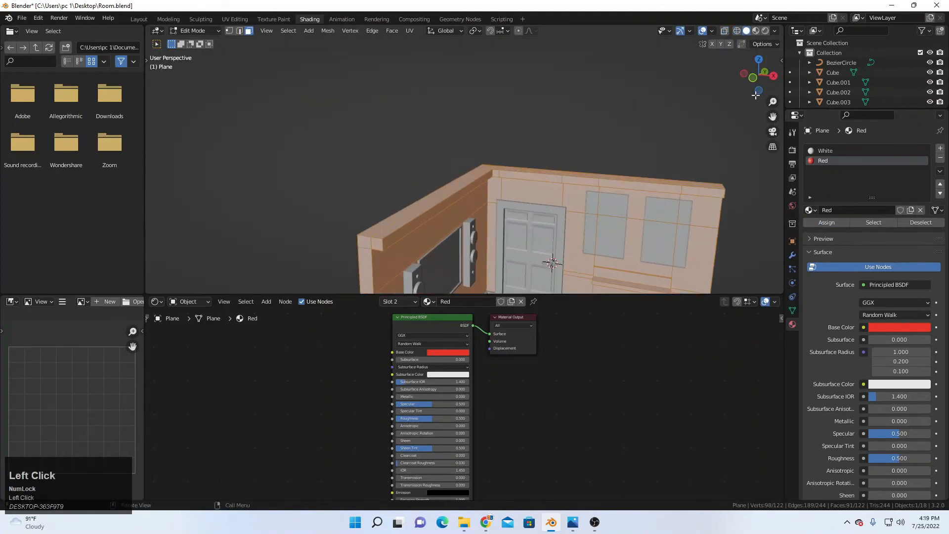
pyautogui.click(757, 32)
pyautogui.press('Tab')
pyautogui.scroll(-5, 500, 128)
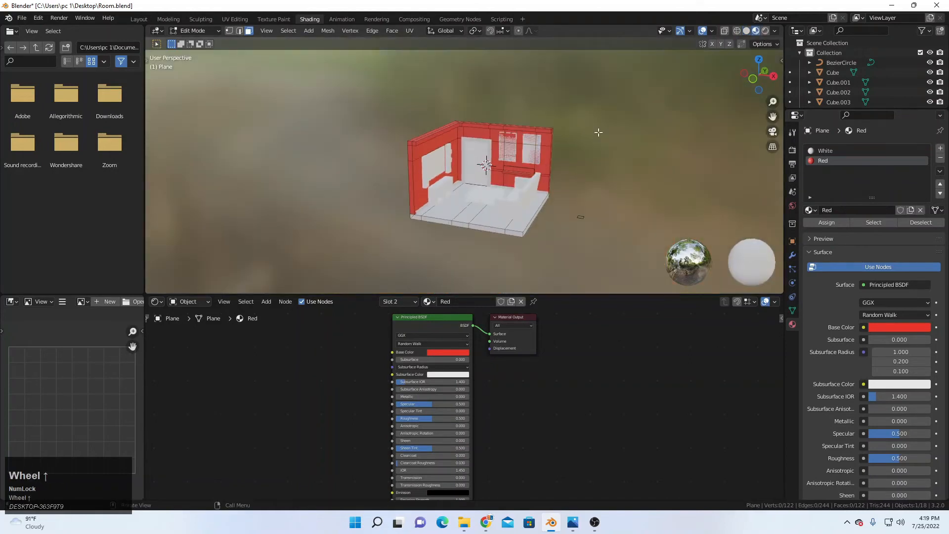
# Step: Set the Red material's base colour to a darker brick red
pyautogui.scroll(4, 533, 149)
pyautogui.click(457, 353)
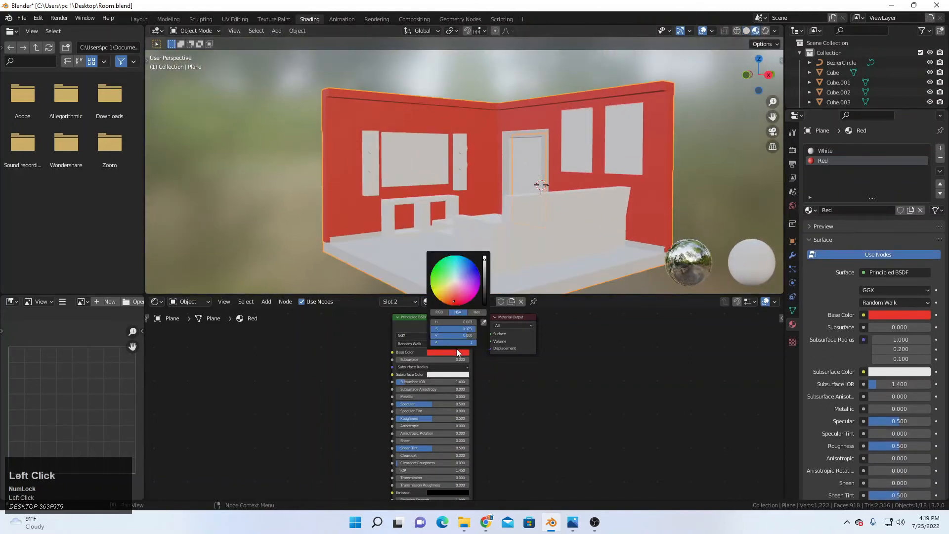
pyautogui.moveTo(452, 297); pyautogui.dragTo(455, 303)
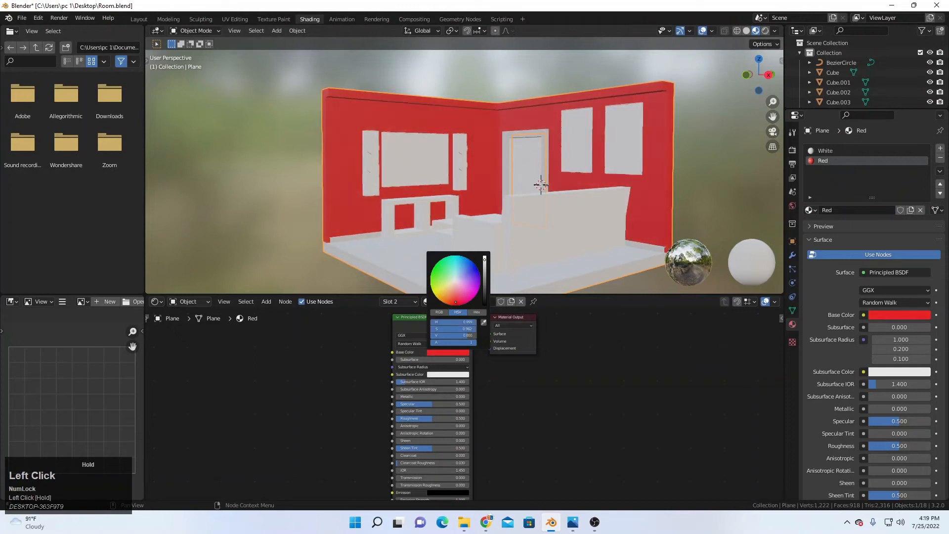
pyautogui.moveTo(485, 266); pyautogui.dragTo(454, 301)
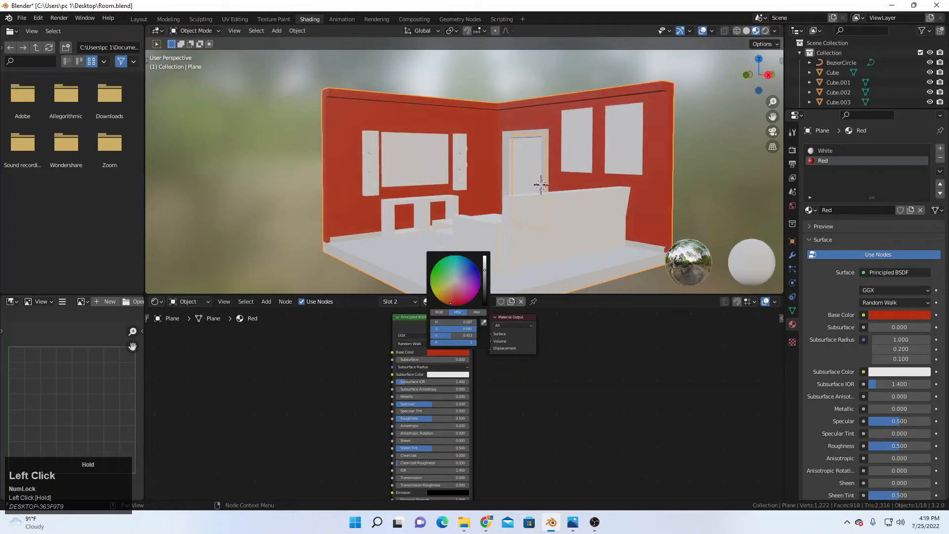
pyautogui.click(465, 352)
pyautogui.moveTo(483, 278); pyautogui.dragTo(485, 280)
pyautogui.click(682, 112)
# Step: Examine the red walls, pictures and furniture from several angles
pyautogui.scroll(-5, 585, 172)
pyautogui.scroll(4, 576, 173)
pyautogui.moveTo(576, 173); pyautogui.dragTo(531, 199, button='middle')
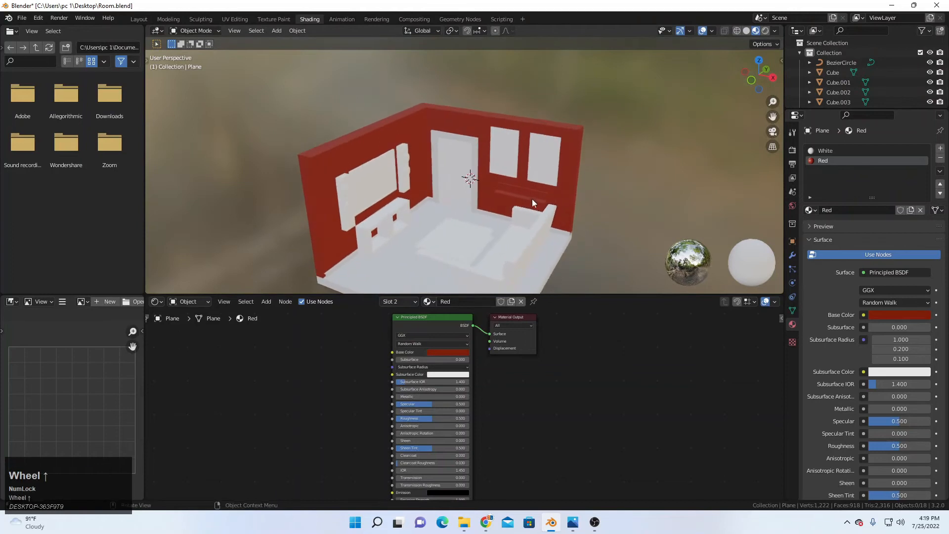
pyautogui.click(524, 158)
pyautogui.moveTo(524, 158); pyautogui.dragTo(530, 181, button='middle')
pyautogui.scroll(3, 530, 181)
pyautogui.scroll(-5, 514, 176)
pyautogui.keyDown('shift'); pyautogui.moveTo(467, 167); pyautogui.dragTo(476, 158, button='middle'); pyautogui.keyUp('shift')
pyautogui.scroll(3, 467, 178)
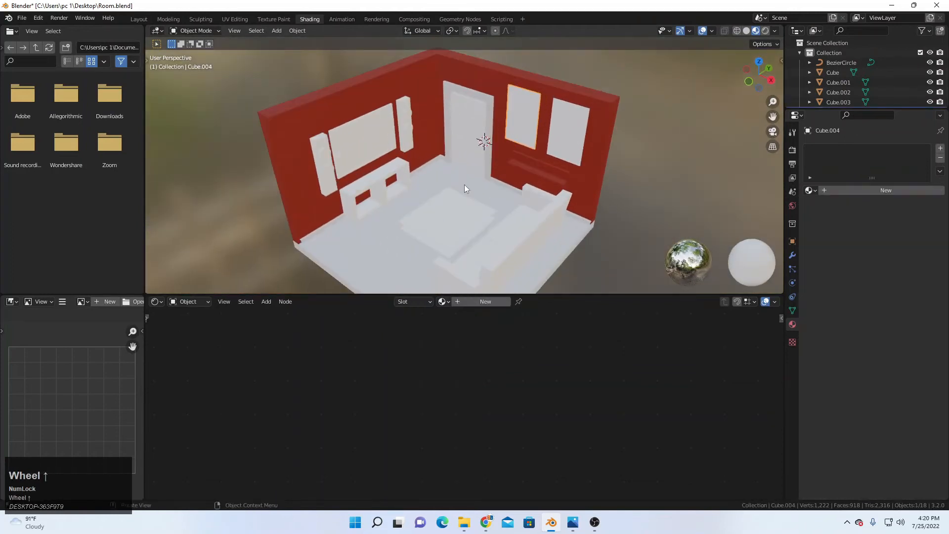
# Step: Select the faces of the raised trim along the top of both walls and assign them the White material
pyautogui.click(479, 196)
pyautogui.press('f')
pyautogui.click(829, 157)
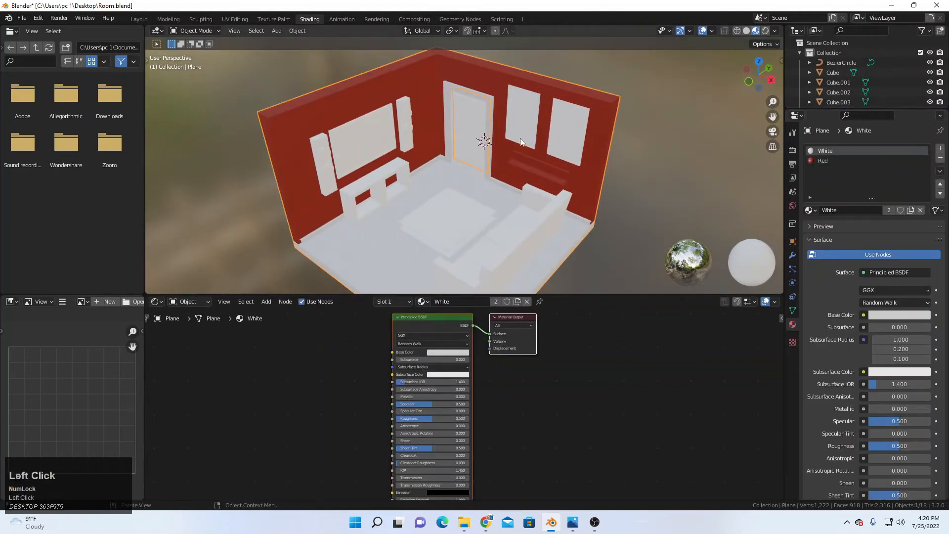
pyautogui.press('Tab')
pyautogui.scroll(4, 362, 160)
pyautogui.click(361, 159)
pyautogui.scroll(-3, 361, 160)
pyautogui.moveTo(360, 153); pyautogui.dragTo(386, 143, button='middle')
pyautogui.keyDown('shift'); pyautogui.moveTo(386, 142); pyautogui.dragTo(422, 144, button='middle'); pyautogui.keyUp('shift')
pyautogui.moveTo(422, 143); pyautogui.dragTo(354, 231, button='middle')
pyautogui.keyDown('shift'); pyautogui.click(443, 186); pyautogui.keyUp('shift')
pyautogui.keyDown('shift'); pyautogui.click(447, 180); pyautogui.keyUp('shift')
pyautogui.scroll(3, 445, 151)
pyautogui.keyDown('alt'); pyautogui.keyDown('shift'); pyautogui.click(492, 88); pyautogui.keyUp('shift'); pyautogui.keyUp('alt')
pyautogui.keyDown('alt'); pyautogui.keyDown('shift'); pyautogui.click(491, 80); pyautogui.keyUp('shift'); pyautogui.keyUp('alt')
pyautogui.scroll(-2, 492, 83)
pyautogui.keyDown('shift'); pyautogui.scroll(1, 355, 231); pyautogui.keyUp('shift')
pyautogui.keyDown('shift'); pyautogui.click(468, 139); pyautogui.keyUp('shift')
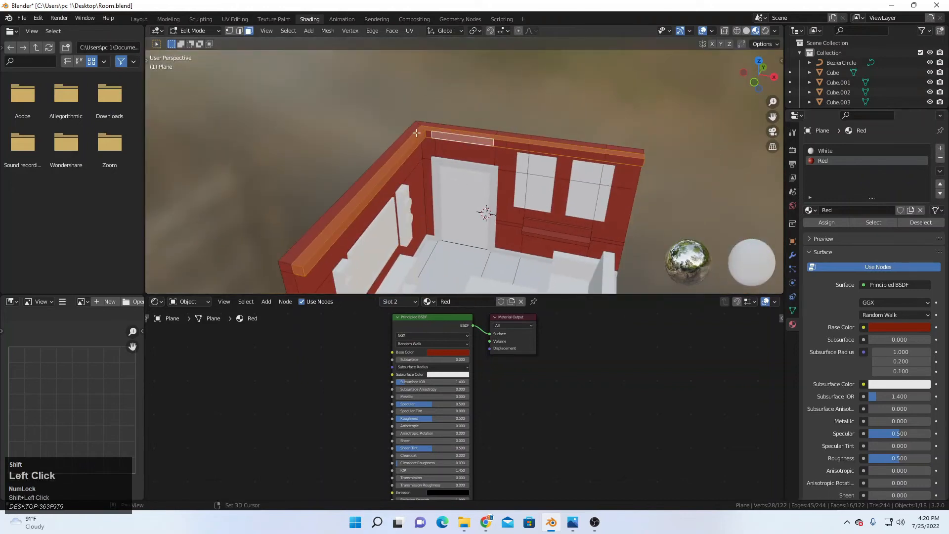
pyautogui.keyDown('shift'); pyautogui.click(429, 133); pyautogui.keyUp('shift')
pyautogui.keyDown('shift'); pyautogui.click(529, 147); pyautogui.keyUp('shift')
pyautogui.keyDown('shift'); pyautogui.click(544, 149); pyautogui.keyUp('shift')
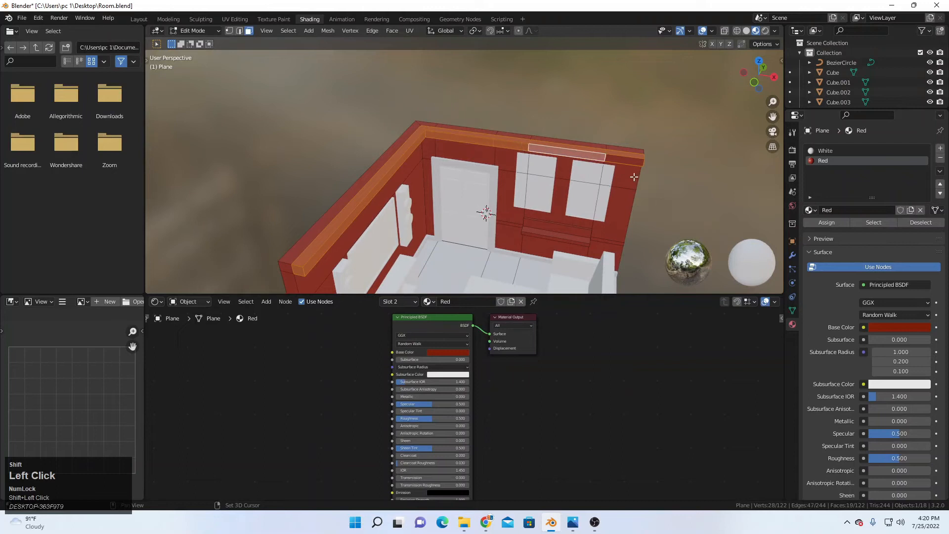
pyautogui.keyDown('shift'); pyautogui.click(627, 162); pyautogui.keyUp('shift')
pyautogui.scroll(-1, 668, 166)
pyautogui.moveTo(668, 166); pyautogui.dragTo(598, 133, button='middle')
pyautogui.keyDown('shift'); pyautogui.moveTo(598, 134); pyautogui.dragTo(573, 140, button='middle'); pyautogui.keyUp('shift')
pyautogui.scroll(3, 502, 141)
pyautogui.scroll(-2, 502, 142)
pyautogui.moveTo(502, 142); pyautogui.dragTo(536, 158, button='middle')
pyautogui.click(839, 150)
pyautogui.click(826, 222)
pyautogui.press('Tab')
# Step: Give the existing White material to both speakers beside the television
pyautogui.moveTo(608, 178); pyautogui.dragTo(624, 188, button='middle')
pyautogui.click(630, 181)
pyautogui.keyDown('shift'); pyautogui.middleClick(580, 188); pyautogui.keyUp('shift')
pyautogui.scroll(4, 623, 189)
pyautogui.click(378, 200)
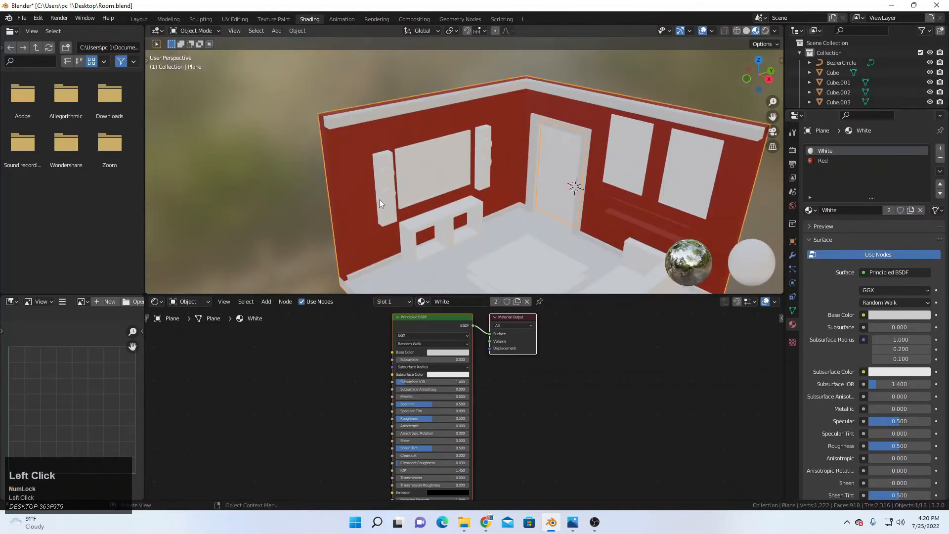
pyautogui.click(396, 200)
pyautogui.click(810, 190)
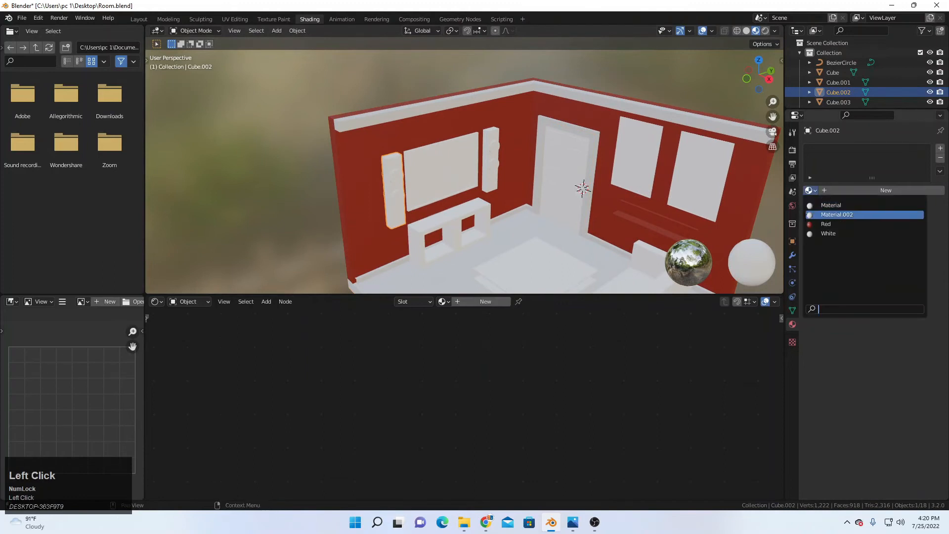
pyautogui.click(830, 233)
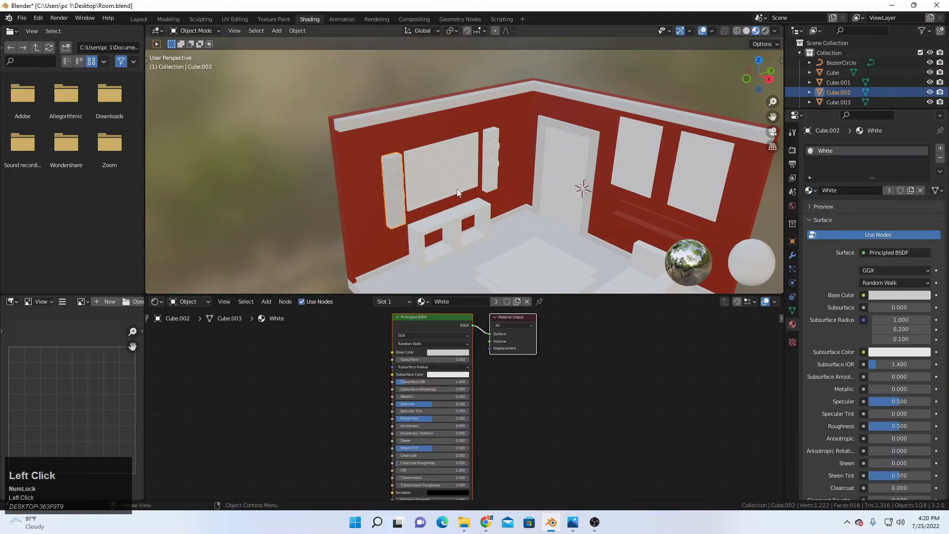
pyautogui.click(490, 164)
pyautogui.click(811, 190)
pyautogui.click(830, 233)
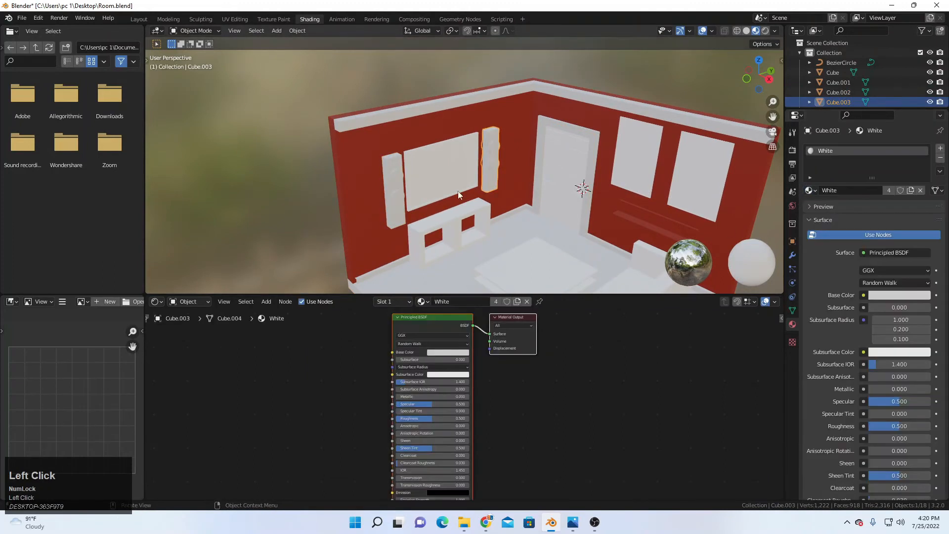
# Step: Add a second material slot to the speaker nearer the door with a new material named Black
pyautogui.click(940, 148)
pyautogui.click(875, 210)
pyautogui.press('ctrl')
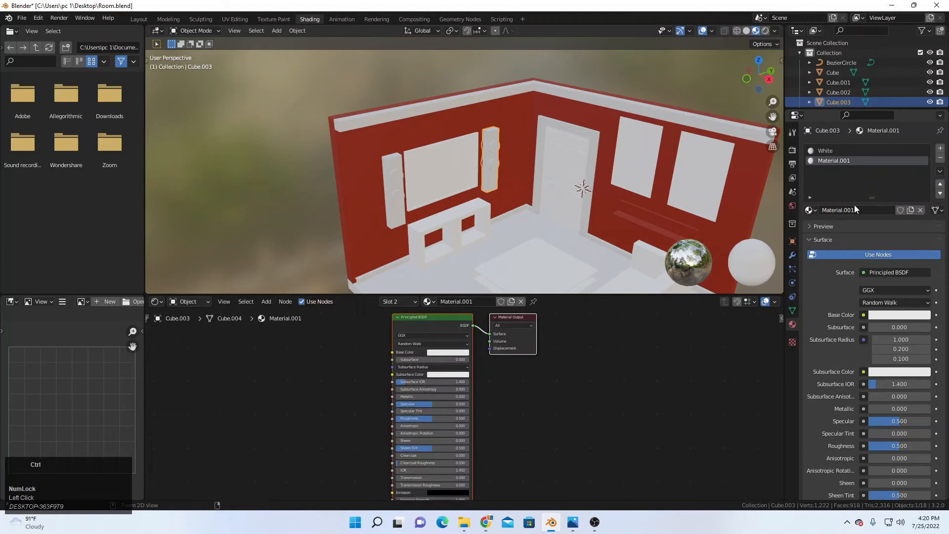
pyautogui.write('Bls')
pyautogui.press('BackSpace')
pyautogui.write('a')
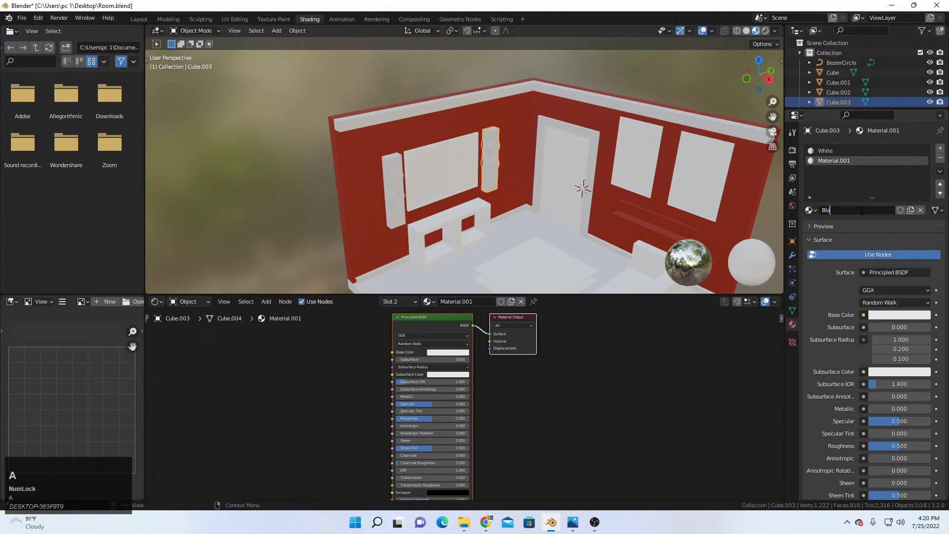
pyautogui.write('ck')
pyautogui.press('Return')
# Step: Put the Black material in a second slot of the other speaker and set its base colour to black
pyautogui.click(398, 193)
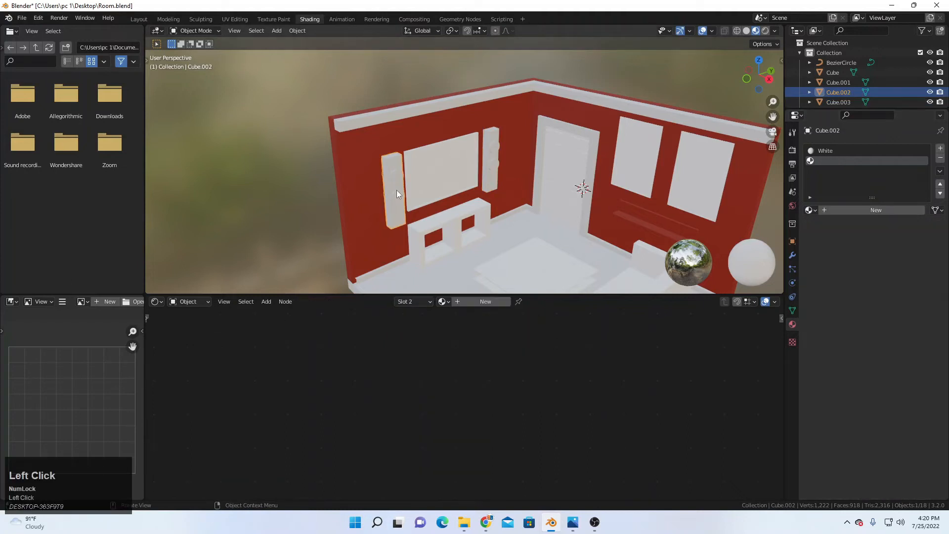
pyautogui.click(810, 209)
pyautogui.click(838, 223)
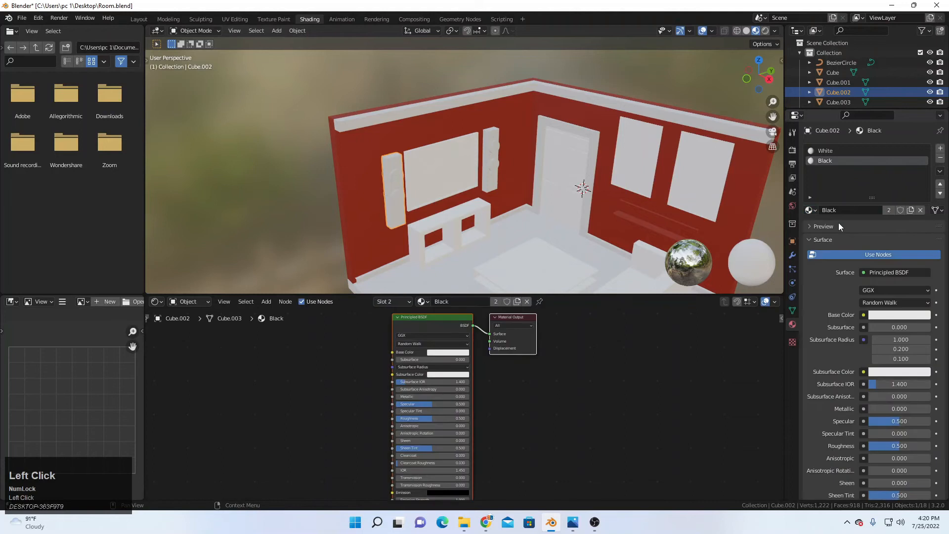
pyautogui.click(466, 353)
pyautogui.moveTo(485, 280); pyautogui.dragTo(485, 304)
# Step: Select the round drivers on the front of the speaker farther from the door and assign them the Black material
pyautogui.press('Tab')
pyautogui.scroll(3, 466, 185)
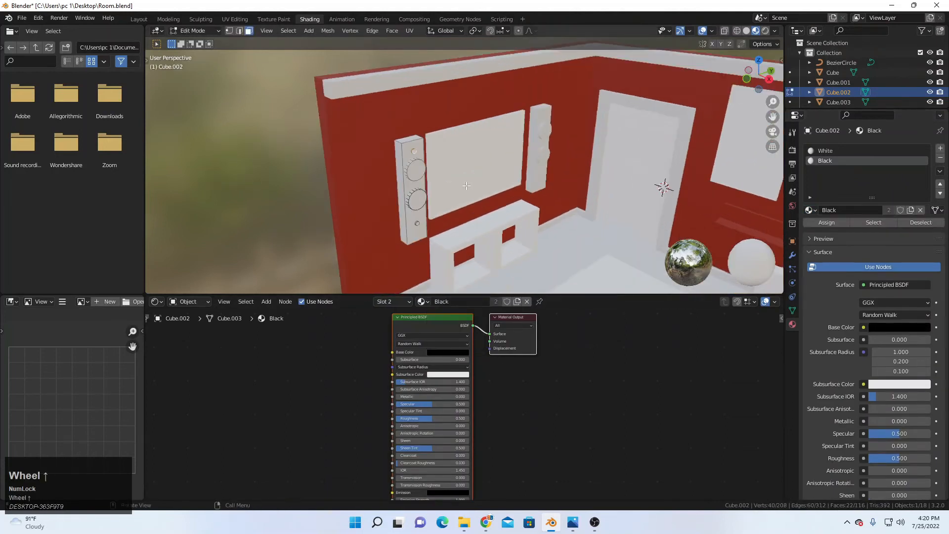
pyautogui.click(404, 202)
pyautogui.press('l')
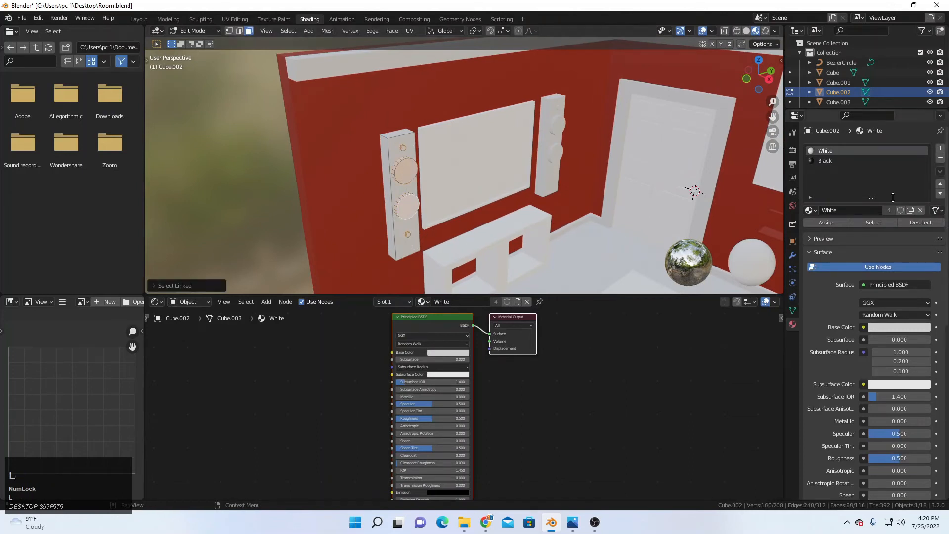
pyautogui.click(825, 161)
pyautogui.click(827, 222)
pyautogui.press('Tab')
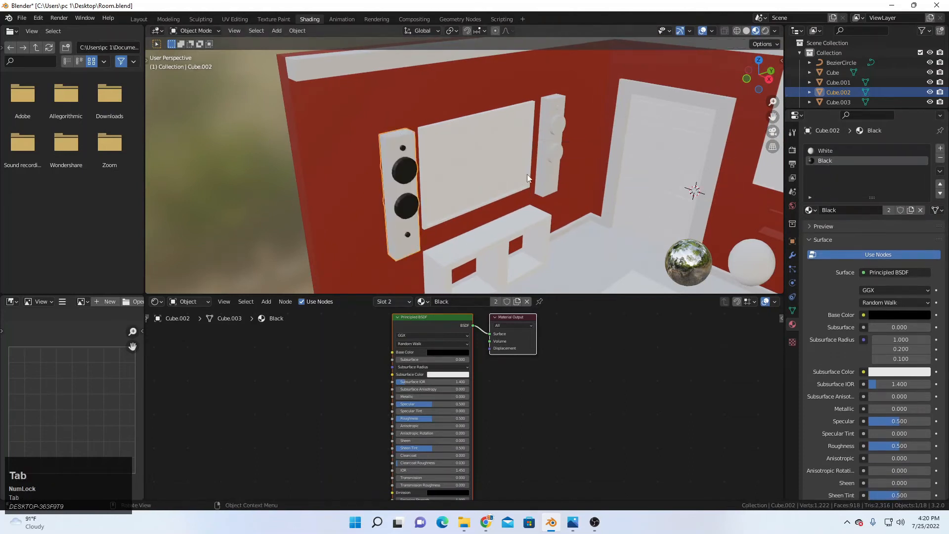
# Step: Select the round drivers on the speaker nearer the door and assign them the Black material
pyautogui.scroll(3, 476, 176)
pyautogui.click(517, 175)
pyautogui.press('Tab')
pyautogui.click(542, 150)
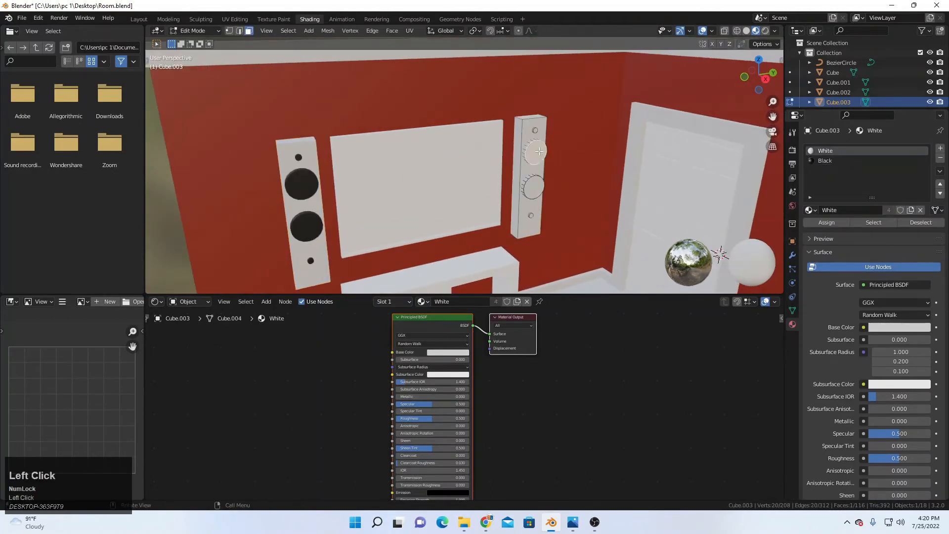
pyautogui.press('l')
pyautogui.press('l')
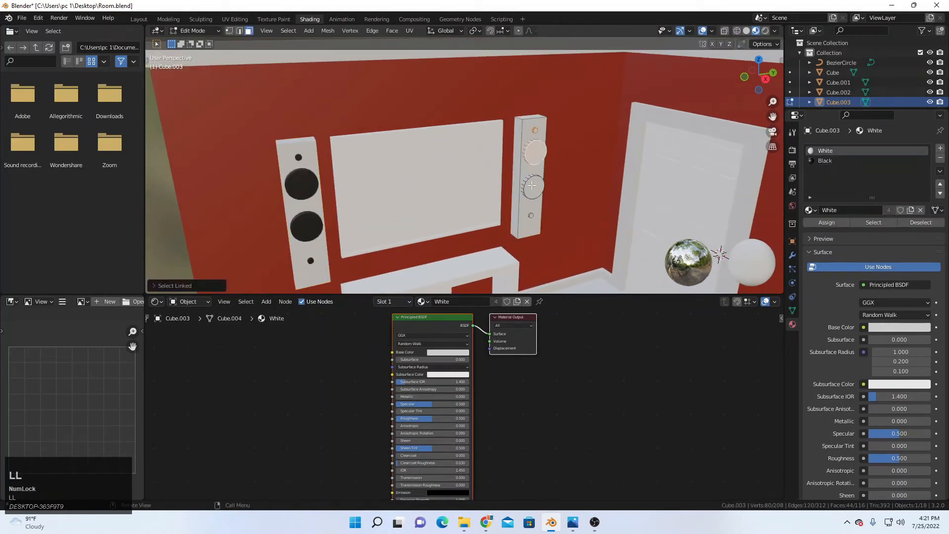
pyautogui.click(825, 160)
pyautogui.click(826, 223)
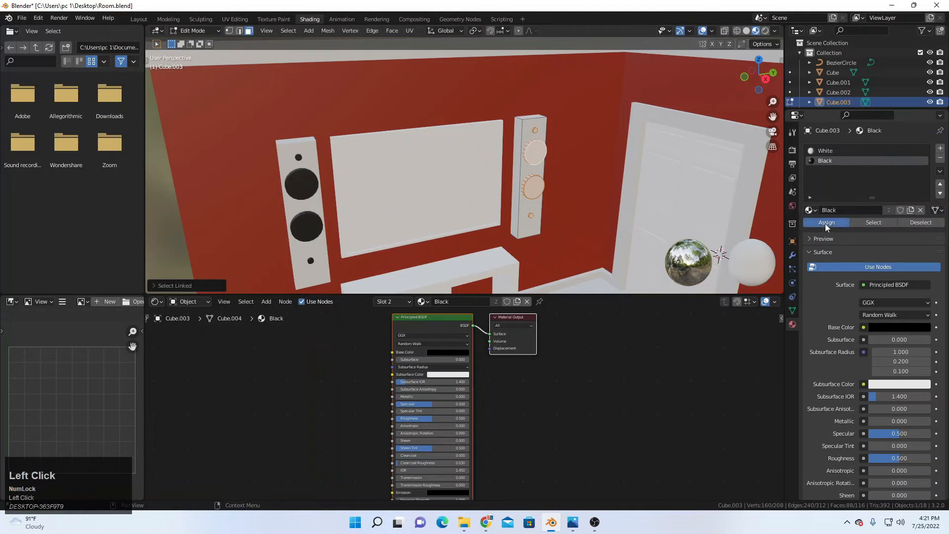
pyautogui.press('Tab')
# Step: Give the television between the speakers the existing Material.002
pyautogui.scroll(-6, 400, 165)
pyautogui.click(459, 115)
pyautogui.keyDown('shift'); pyautogui.moveTo(471, 115); pyautogui.dragTo(497, 106, button='middle'); pyautogui.keyUp('shift')
pyautogui.scroll(3, 533, 109)
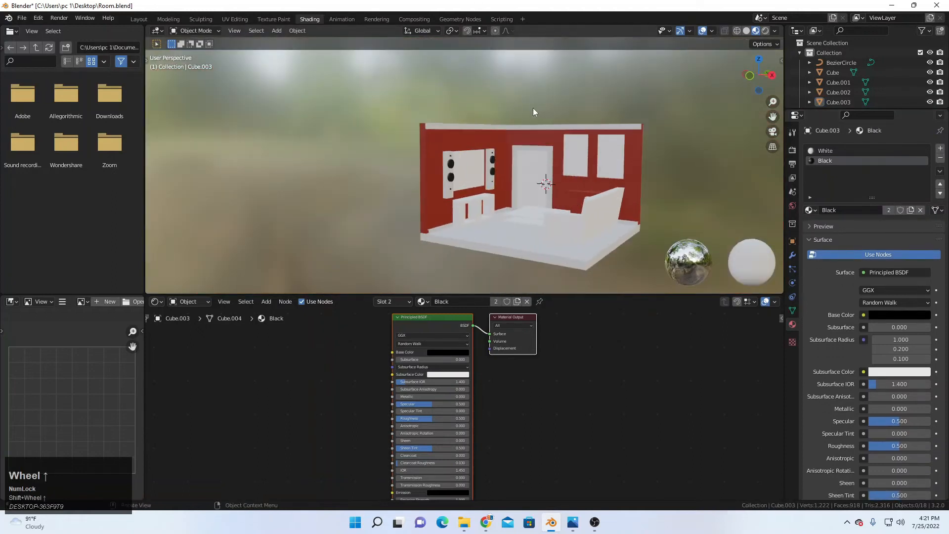
pyautogui.moveTo(529, 154); pyautogui.dragTo(513, 162, button='middle')
pyautogui.scroll(1, 513, 162)
pyautogui.click(509, 170)
pyautogui.scroll(1, 509, 170)
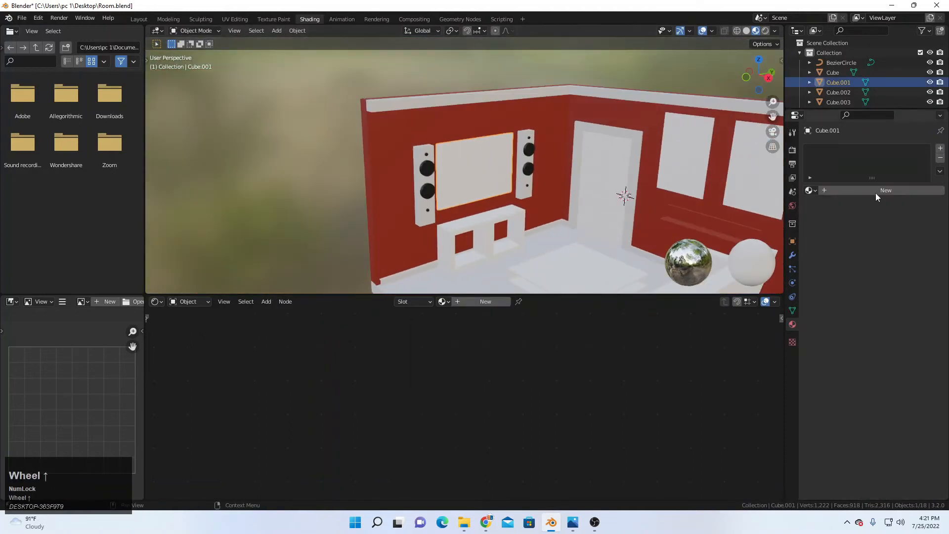
pyautogui.click(811, 190)
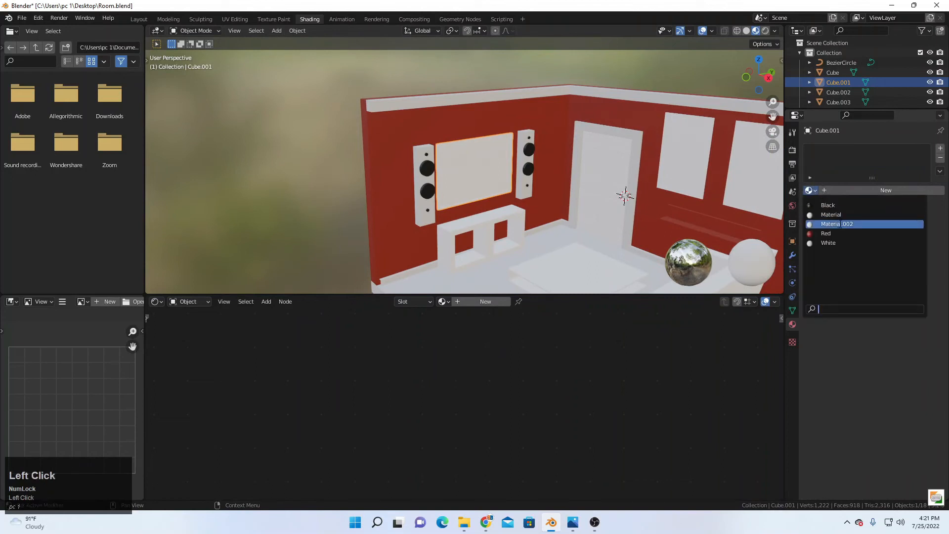
pyautogui.click(848, 224)
# Step: Rename the television's material Led Screen
pyautogui.click(845, 190)
pyautogui.press('shift')
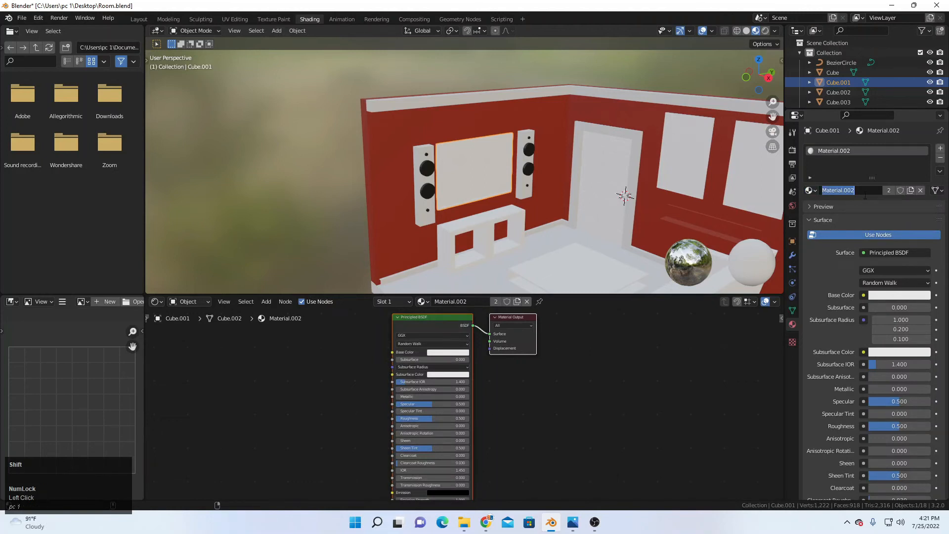
pyautogui.write('Led')
pyautogui.press('Return')
pyautogui.click(855, 190)
pyautogui.click(855, 191)
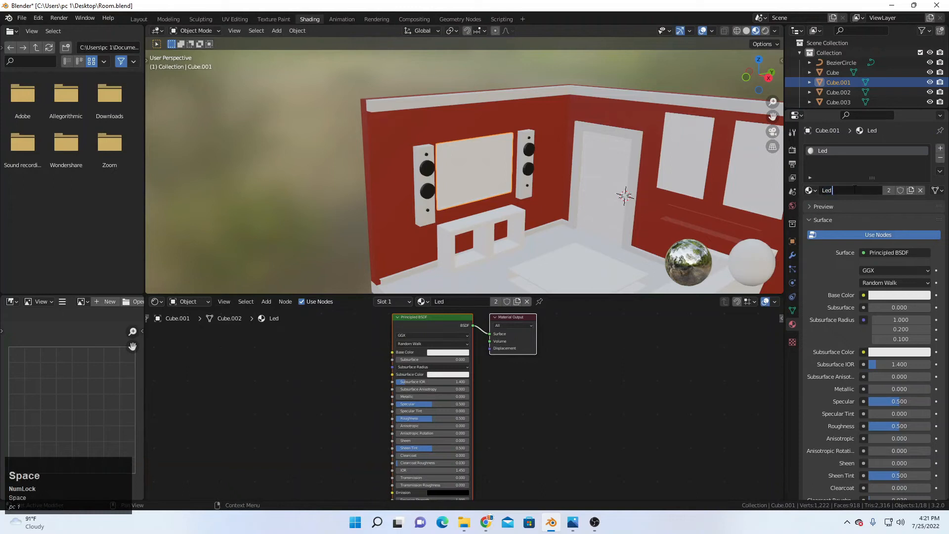
pyautogui.write('Screen')
pyautogui.press('Return')
# Step: Add a second material slot to the television and fill it with the existing Black material
pyautogui.click(582, 358)
pyautogui.moveTo(582, 358); pyautogui.dragTo(600, 378, button='middle')
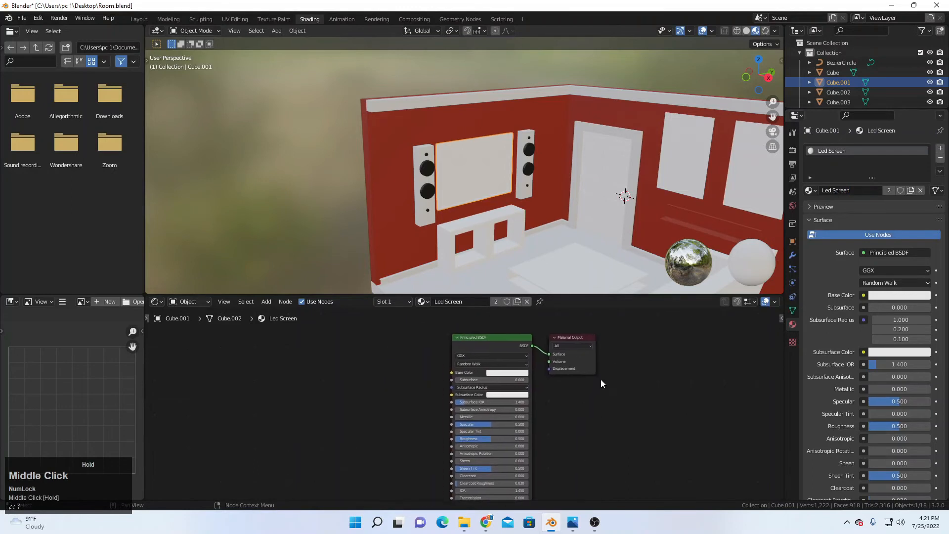
pyautogui.click(472, 340)
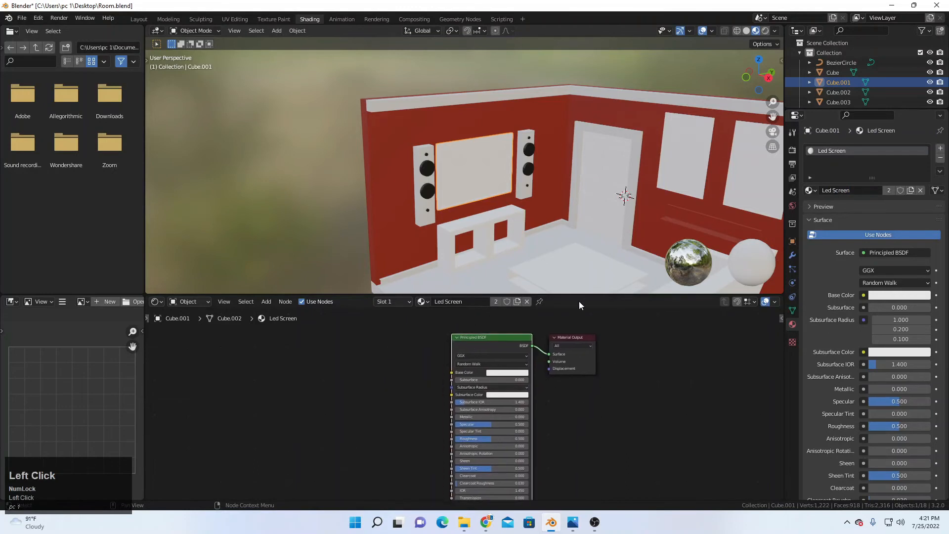
pyautogui.click(939, 148)
pyautogui.click(810, 210)
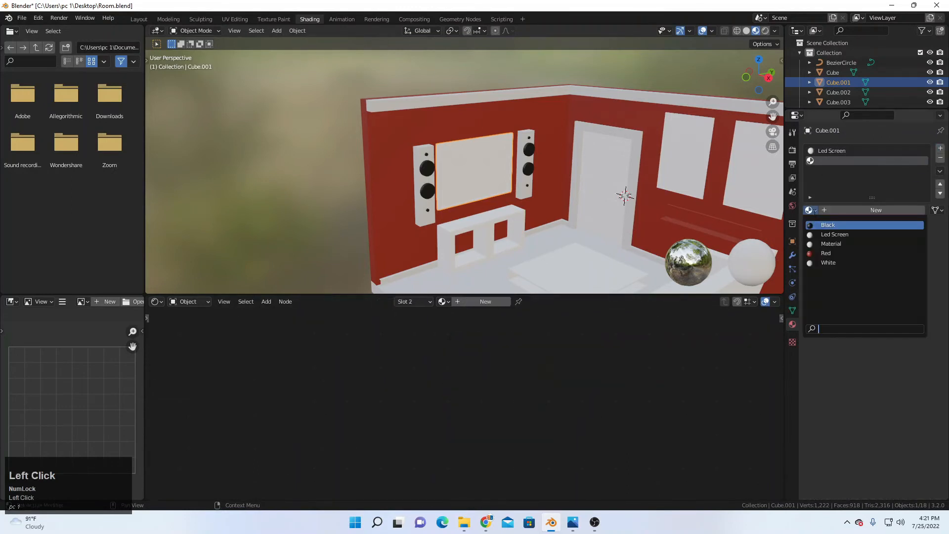
pyautogui.click(821, 225)
# Step: Select the television's front screen face and assign it the Led Screen material
pyautogui.press('Tab')
pyautogui.scroll(3, 435, 197)
pyautogui.moveTo(484, 188); pyautogui.dragTo(623, 166, button='middle')
pyautogui.scroll(2, 520, 207)
pyautogui.click(461, 157)
pyautogui.click(826, 222)
# Step: Invert the face selection and assign the Black material to the television's frame
pyautogui.scroll(2, 448, 172)
pyautogui.moveTo(448, 172); pyautogui.dragTo(475, 195, button='middle')
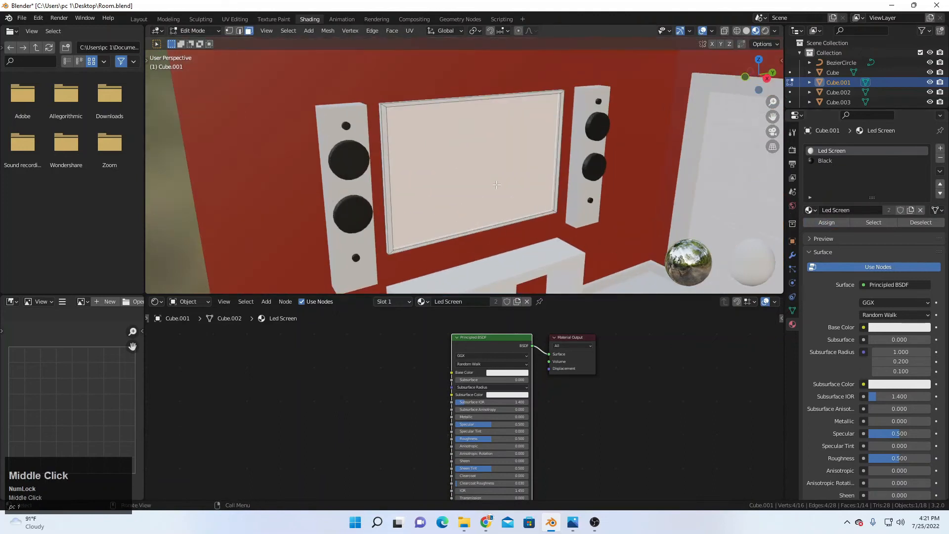
pyautogui.hotkey('ctrl', 'l')
pyautogui.scroll(1, 568, 109)
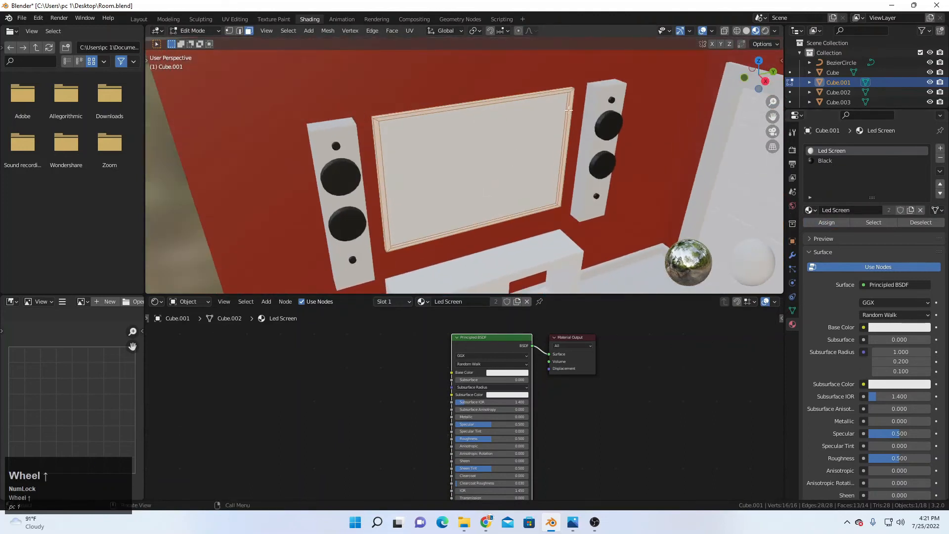
pyautogui.click(824, 161)
pyautogui.click(826, 222)
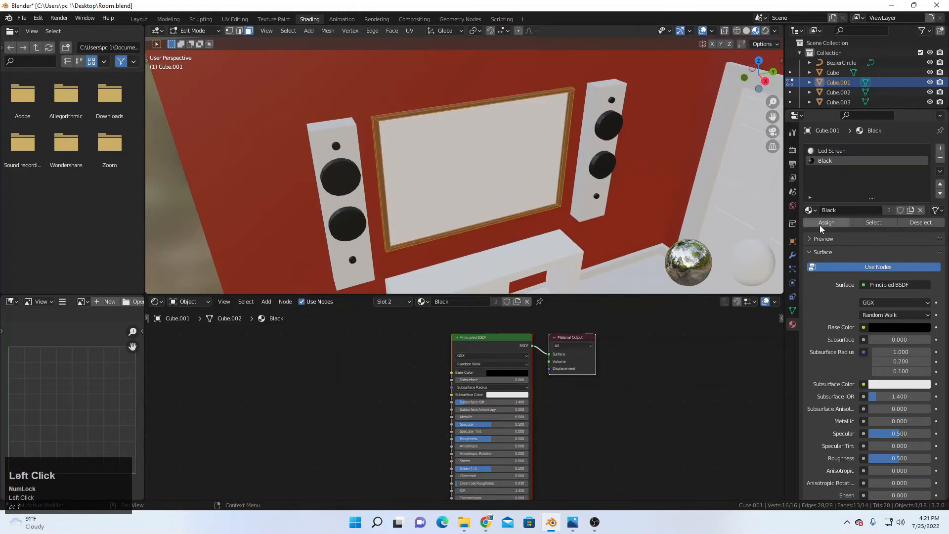
pyautogui.press('Tab')
# Step: Give the wall picture nearer the door the existing material called Material
pyautogui.scroll(-4, 446, 182)
pyautogui.moveTo(445, 182); pyautogui.dragTo(538, 165, button='middle')
pyautogui.scroll(2, 538, 165)
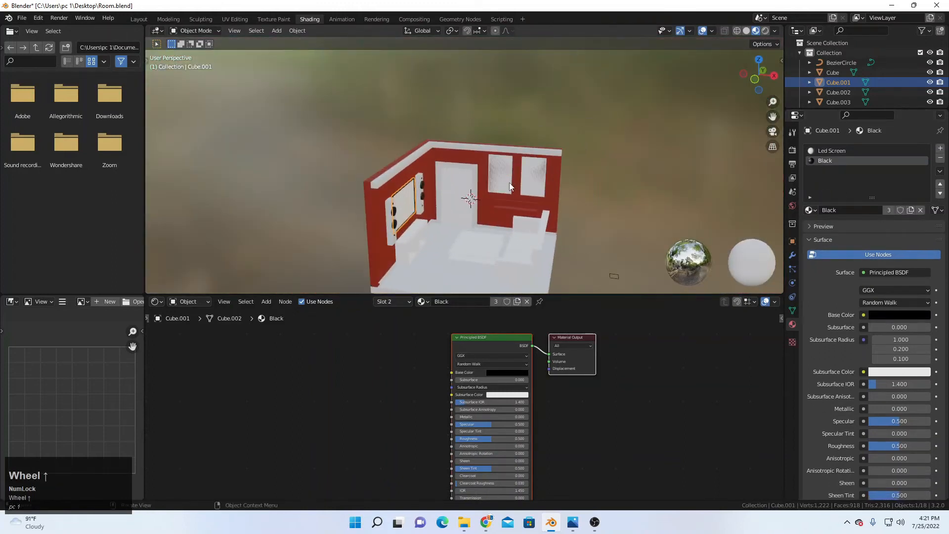
pyautogui.click(509, 182)
pyautogui.scroll(3, 595, 182)
pyautogui.click(806, 191)
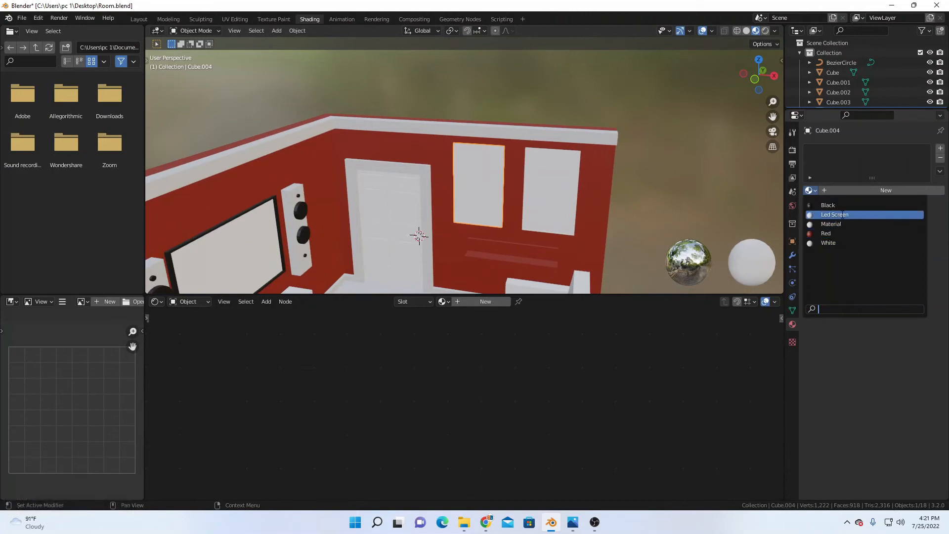
pyautogui.click(832, 223)
# Step: Rename the wall picture's material Picture 1
pyautogui.press('shift')
pyautogui.write('Pict')
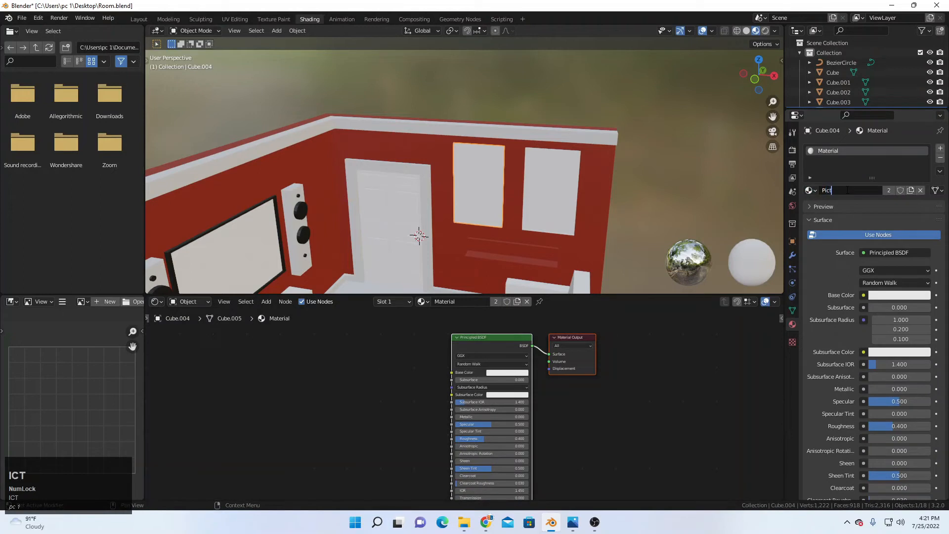
pyautogui.write('ure')
pyautogui.press('Return')
pyautogui.moveTo(494, 208); pyautogui.dragTo(536, 203, button='middle')
pyautogui.scroll(3, 536, 203)
pyautogui.click(851, 190)
pyautogui.press('End')
pyautogui.write('1')
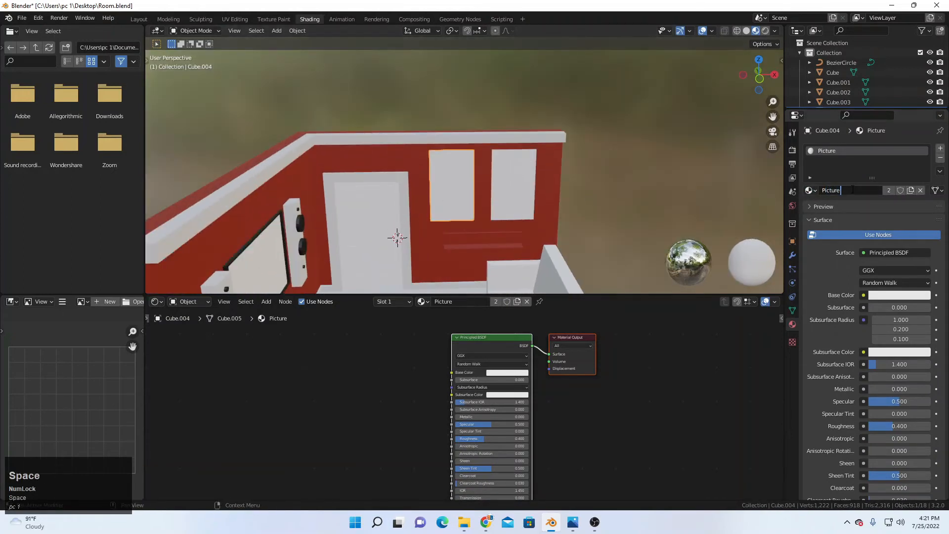
pyautogui.press('Return')
# Step: Add a second material slot to the wall picture holding the existing Black material
pyautogui.scroll(2, 453, 203)
pyautogui.click(940, 148)
pyautogui.click(811, 210)
pyautogui.click(823, 229)
# Step: Select the front face of the wall picture nearer the door and assign it the Picture 1 material
pyautogui.press('Tab')
pyautogui.scroll(2, 494, 215)
pyautogui.click(447, 210)
pyautogui.moveTo(445, 210); pyautogui.dragTo(466, 214, button='middle')
pyautogui.scroll(1, 466, 214)
pyautogui.press('g')
pyautogui.rightClick(534, 190)
pyautogui.click(825, 223)
# Step: Invert the face selection and assign the Black material to the wall picture's frame
pyautogui.hotkey('ctrl', 'i')
pyautogui.click(828, 158)
pyautogui.click(825, 222)
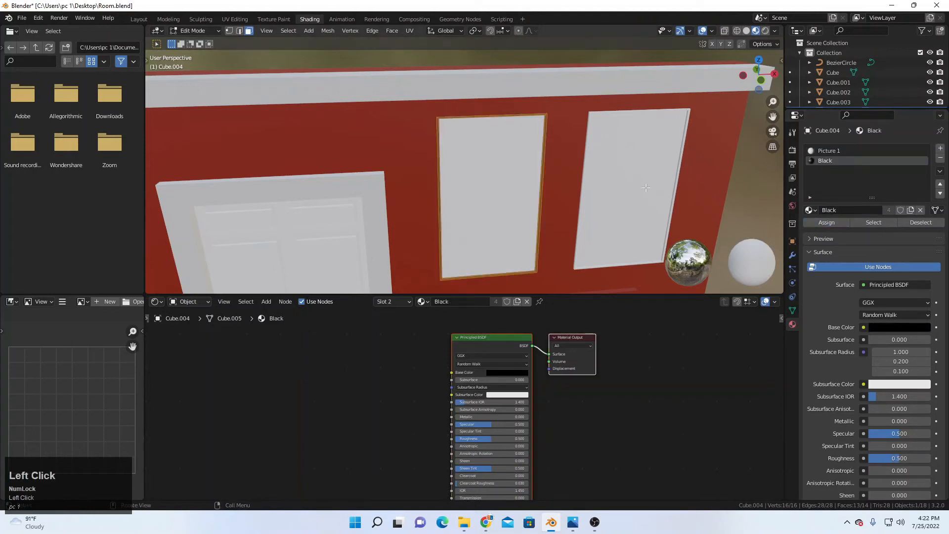
pyautogui.press('Tab')
# Step: Replace the plain picture farther from the door with a duplicate of the black-framed one, moved along the X axis
pyautogui.click(627, 184)
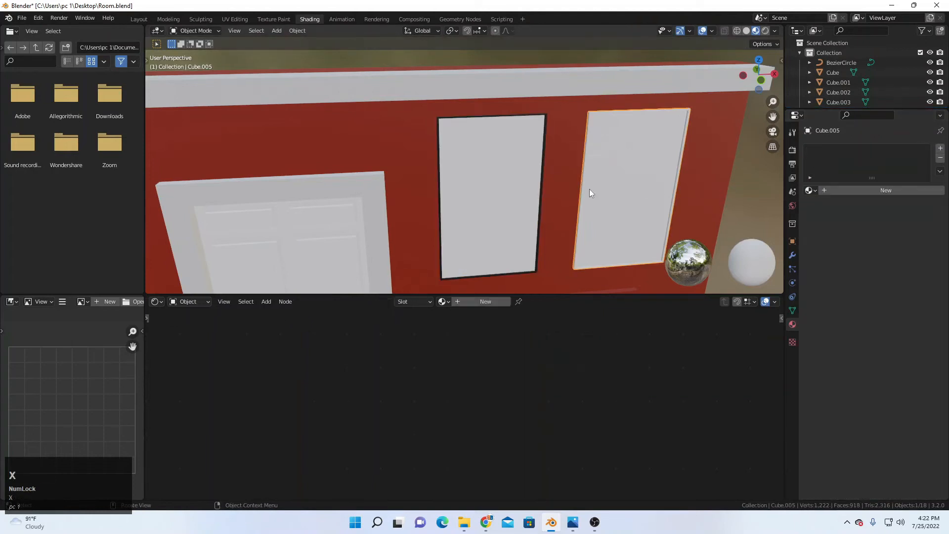
pyautogui.click(526, 186)
pyautogui.hotkey('shift', 'd')
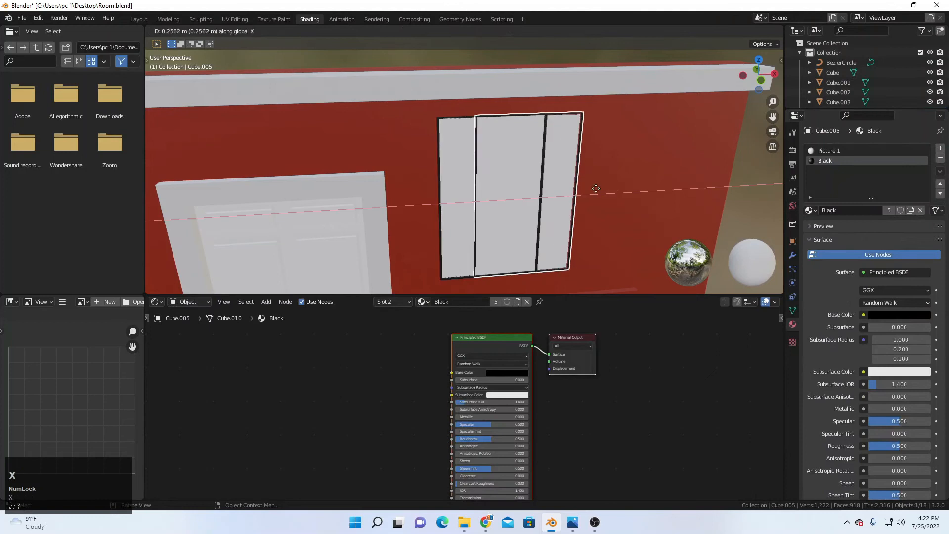
pyautogui.click(654, 186)
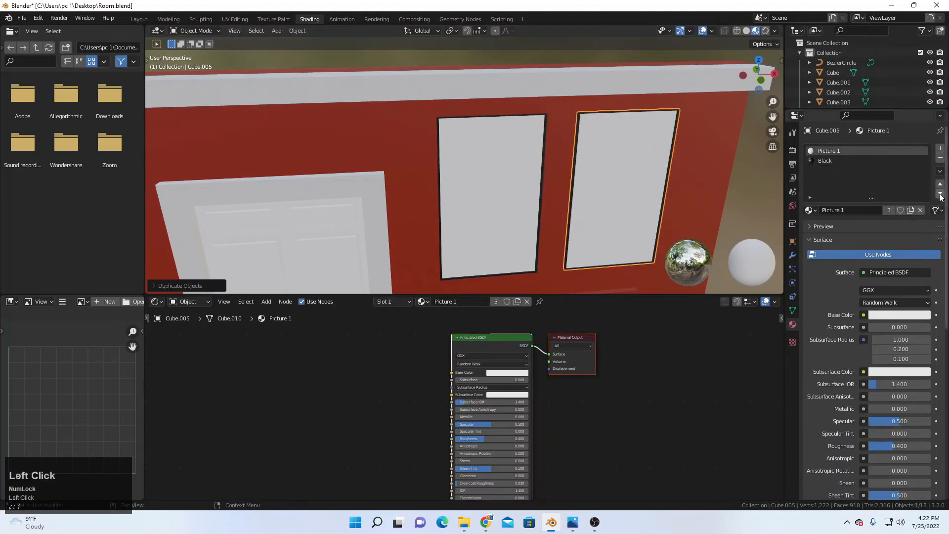
# Step: Make the duplicated picture's Picture 1 material a single-user copy and rename it Picture 2
pyautogui.click(889, 210)
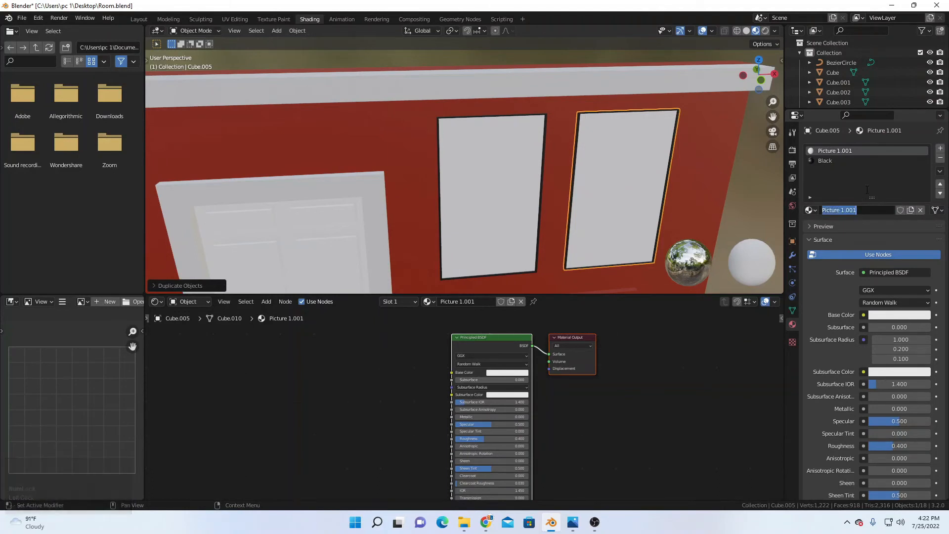
pyautogui.write('Picture 2')
pyautogui.press('Return')
pyautogui.click(594, 522)
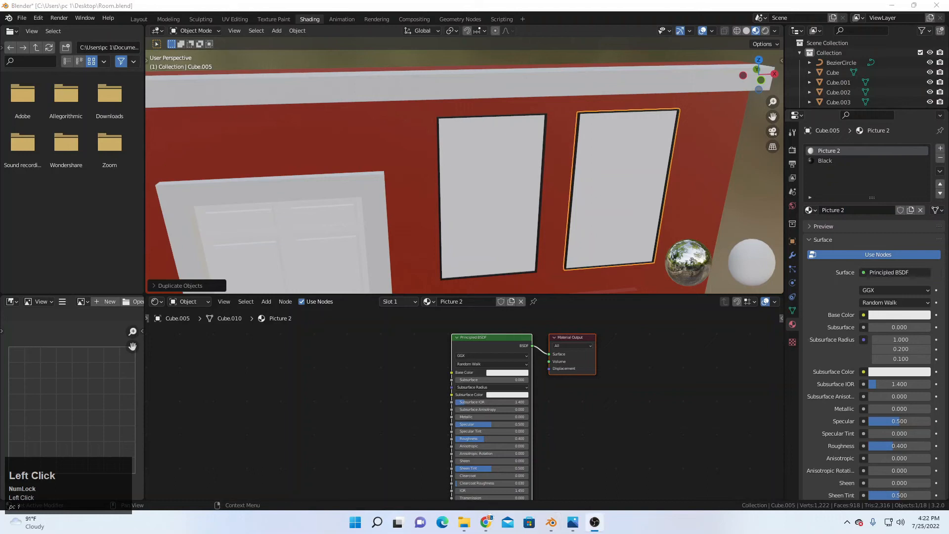
# Step: Select the door handle's lever and its round base and join them into one object
pyautogui.moveTo(501, 191); pyautogui.dragTo(529, 186, button='middle')
pyautogui.scroll(-5, 479, 195)
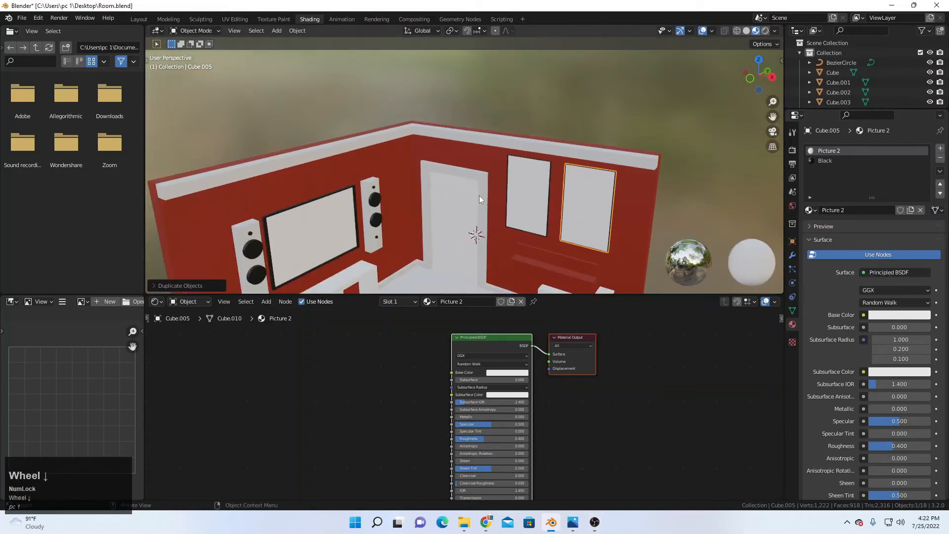
pyautogui.scroll(3, 490, 185)
pyautogui.scroll(3, 445, 195)
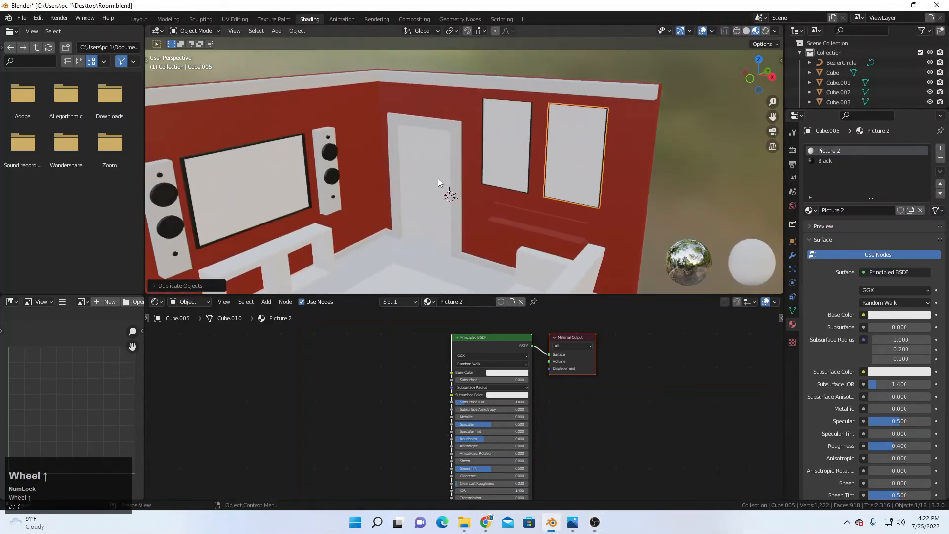
pyautogui.click(429, 200)
pyautogui.scroll(4, 433, 198)
pyautogui.moveTo(433, 198); pyautogui.dragTo(588, 134, button='middle')
pyautogui.keyDown('shift'); pyautogui.scroll(1, 496, 185); pyautogui.keyUp('shift')
pyautogui.scroll(6, 496, 186)
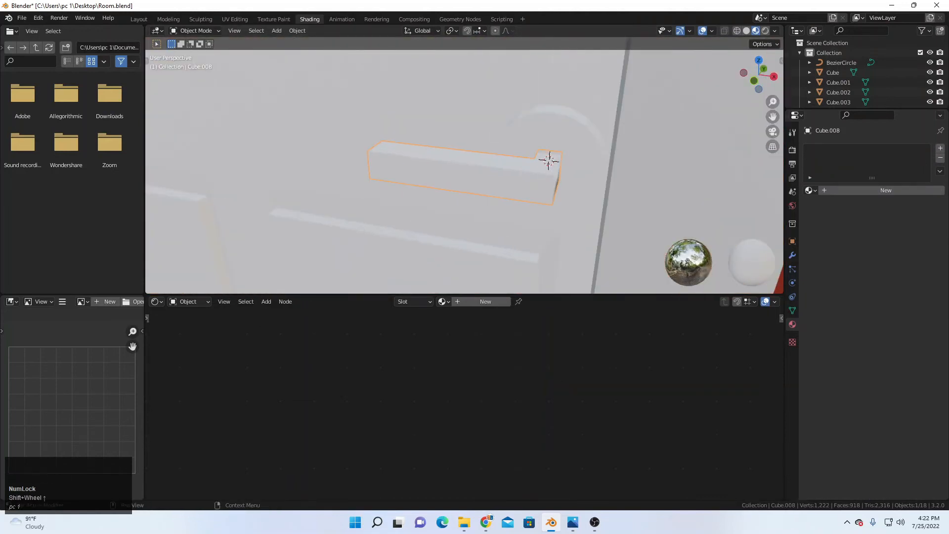
pyautogui.scroll(-4, 414, 184)
pyautogui.moveTo(495, 189); pyautogui.dragTo(498, 195, button='middle')
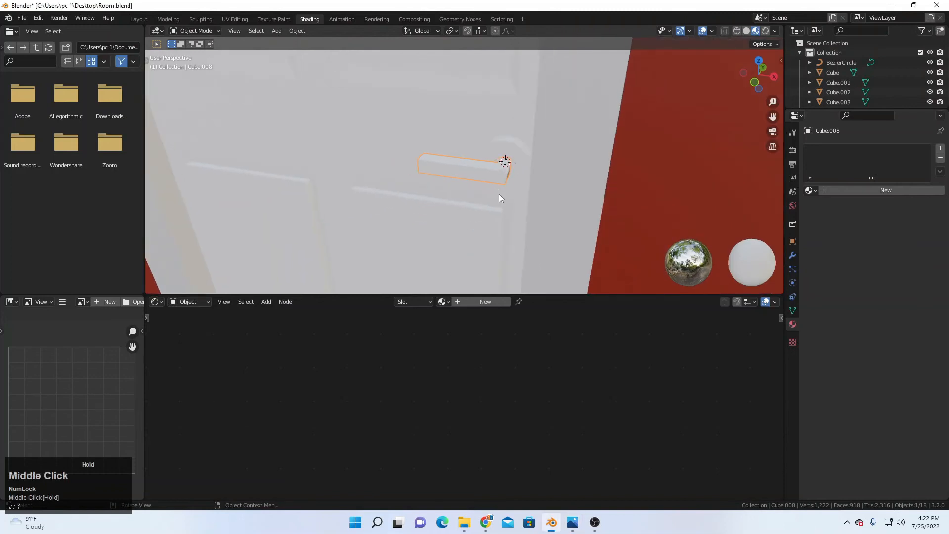
pyautogui.click(500, 153)
pyautogui.scroll(-1, 502, 161)
pyautogui.scroll(-3, 502, 162)
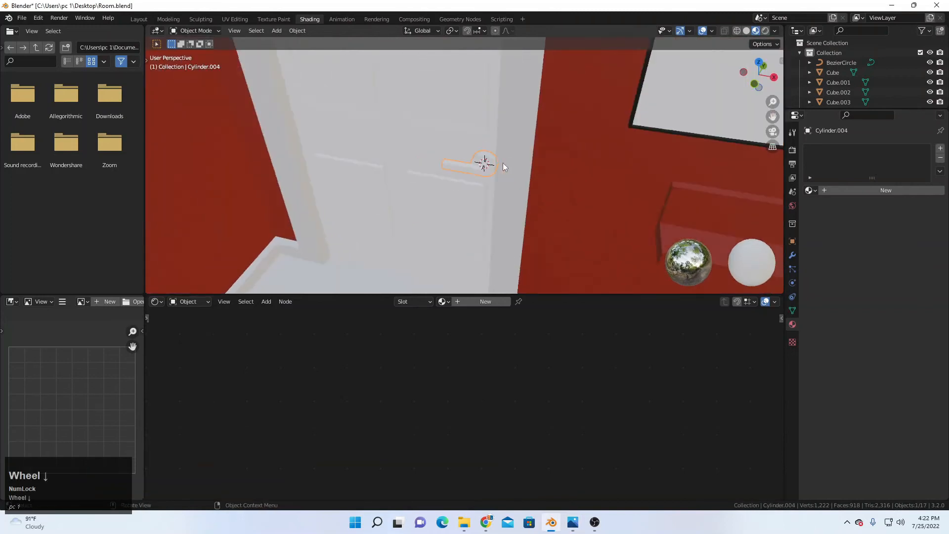
pyautogui.press('g')
pyautogui.rightClick(478, 147)
# Step: Create a new material on the joined handle and name it Door handle
pyautogui.click(844, 191)
pyautogui.click(844, 191)
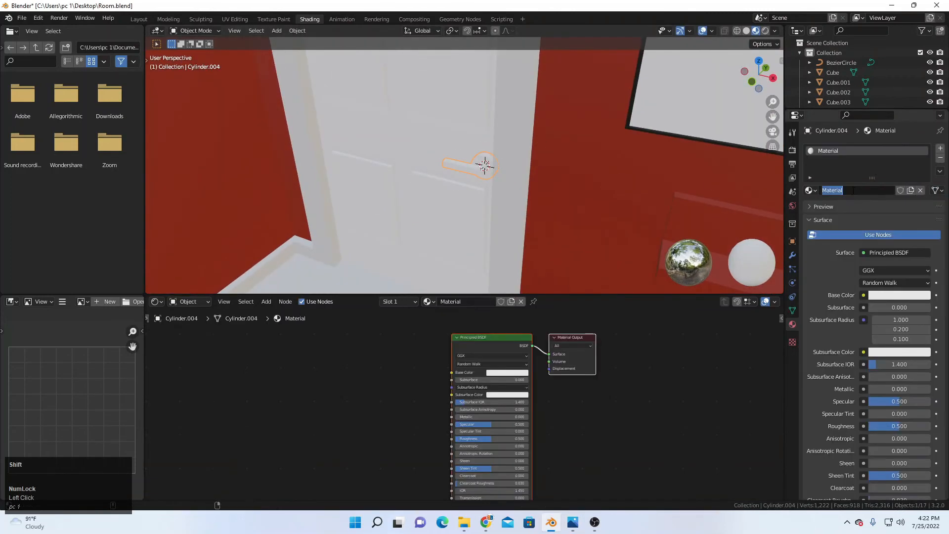
pyautogui.write('D')
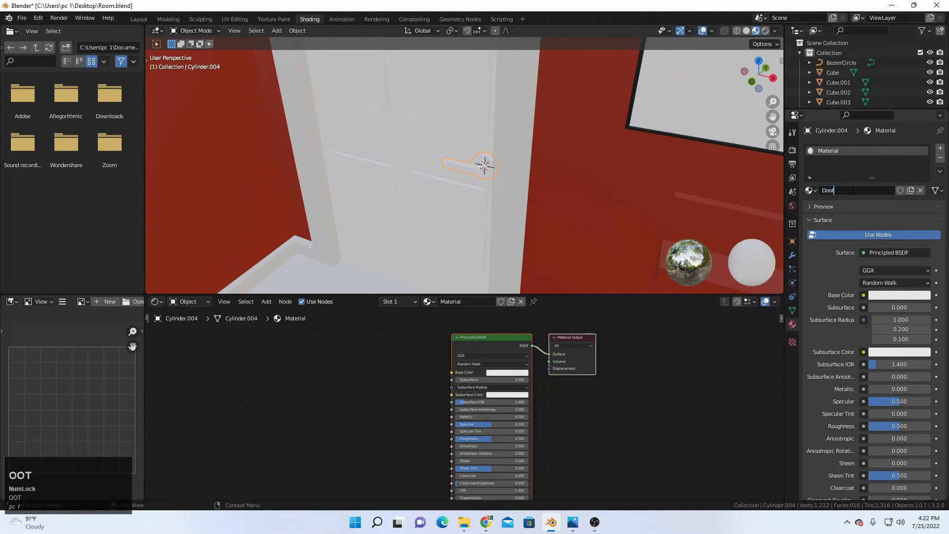
pyautogui.write('oor H')
pyautogui.press('Return')
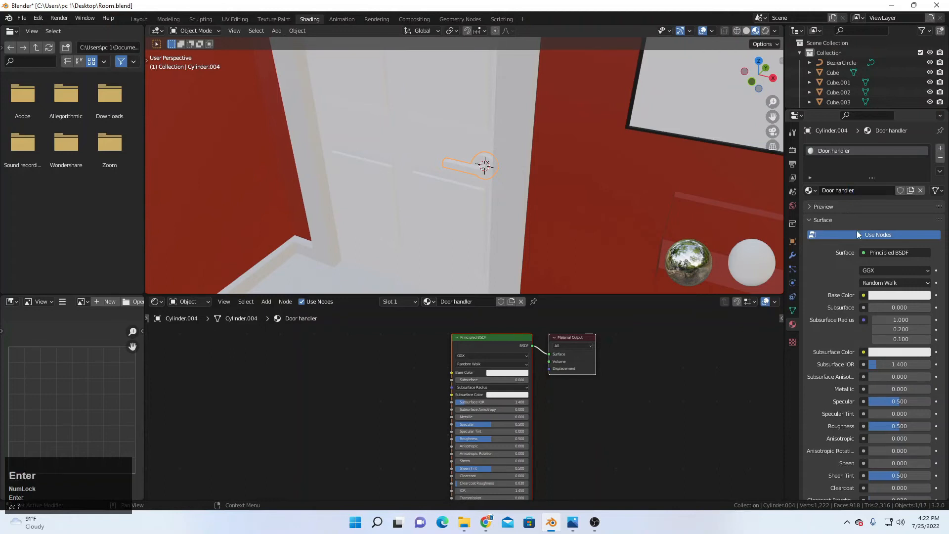
pyautogui.click(863, 193)
pyautogui.write('e')
# Step: Set the Door handle material's base color to a golden yellow
pyautogui.click(506, 369)
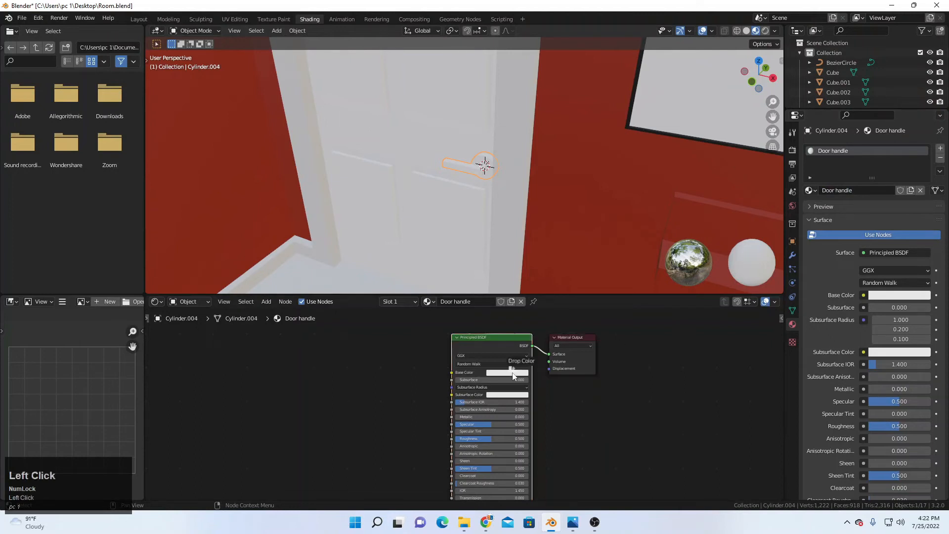
pyautogui.click(514, 374)
pyautogui.moveTo(509, 316); pyautogui.dragTo(503, 318)
pyautogui.scroll(-4, 429, 177)
pyautogui.scroll(2, 429, 177)
pyautogui.scroll(2, 428, 177)
# Step: Create a new material on the door panel and name it Door
pyautogui.click(481, 182)
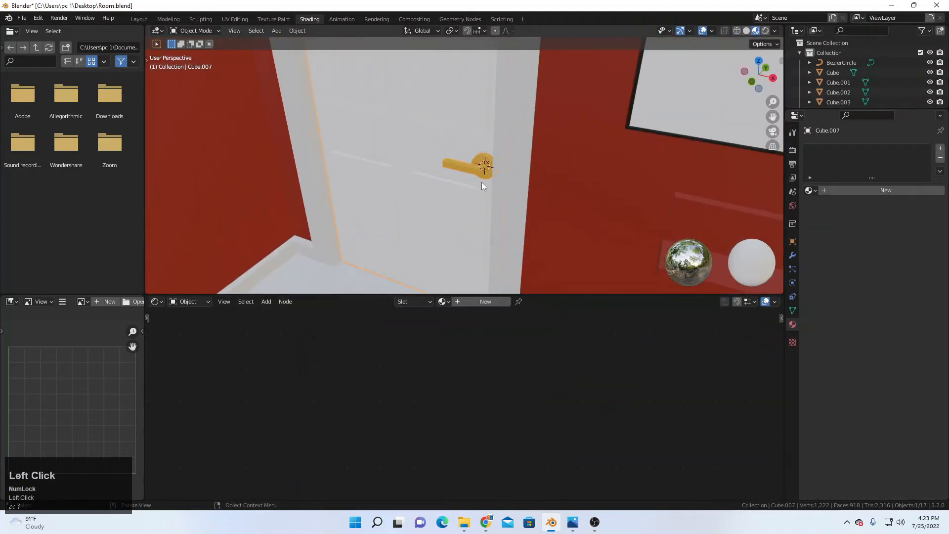
pyautogui.click(829, 192)
pyautogui.click(852, 190)
pyautogui.write('D')
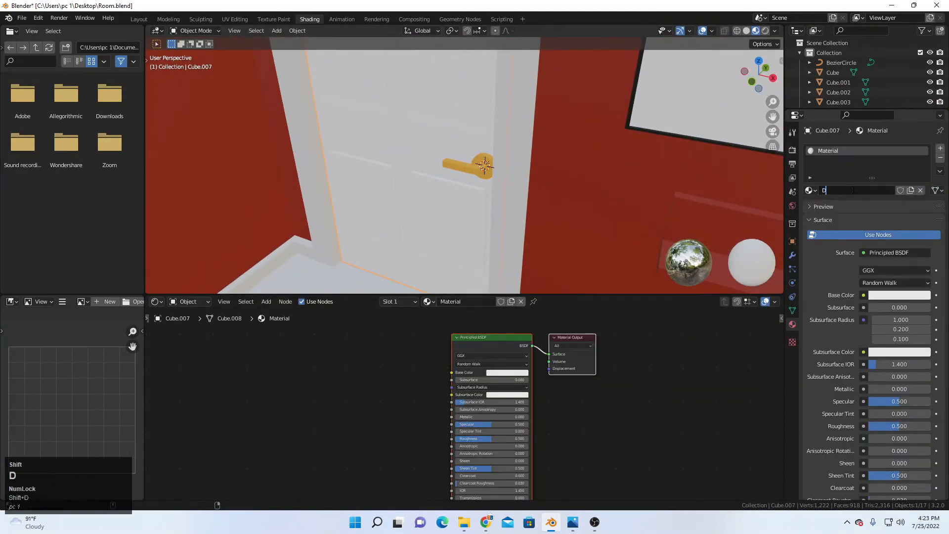
pyautogui.write('oor')
pyautogui.press('Return')
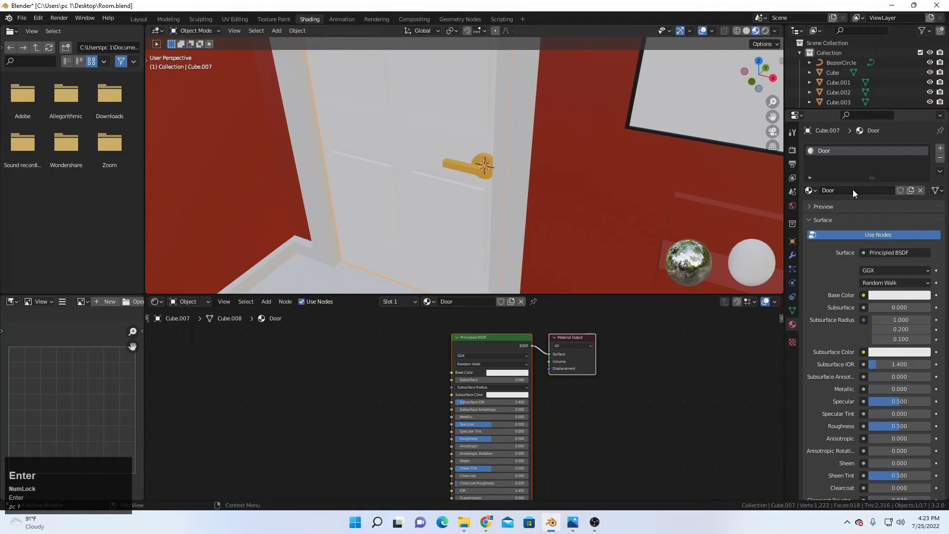
# Step: Set the Door material's base color to a dark reddish brown
pyautogui.click(507, 372)
pyautogui.moveTo(525, 325)
pyautogui.mouseDown()
pyautogui.moveTo(511, 318)
pyautogui.moveTo(544, 318)
pyautogui.moveTo(508, 315)
pyautogui.mouseUp()
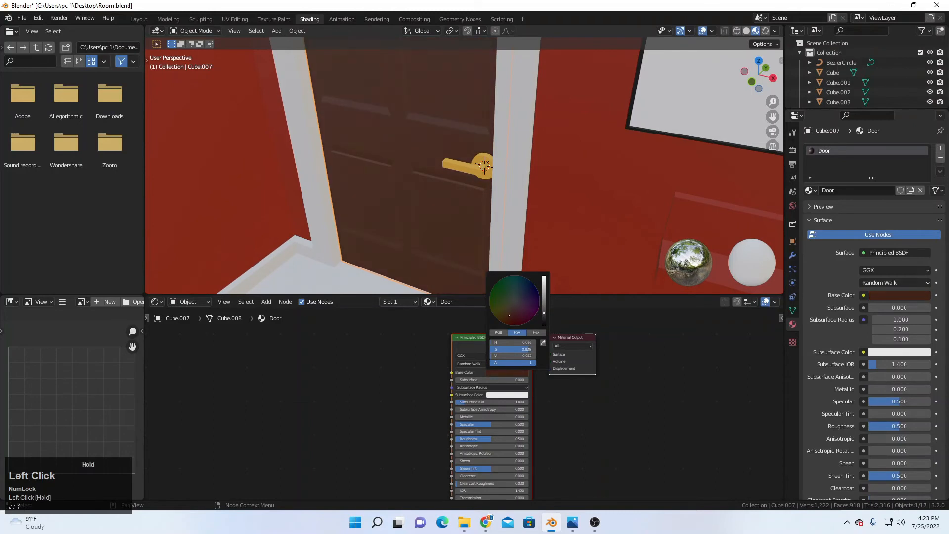
pyautogui.scroll(-8, 378, 160)
pyautogui.click(494, 97)
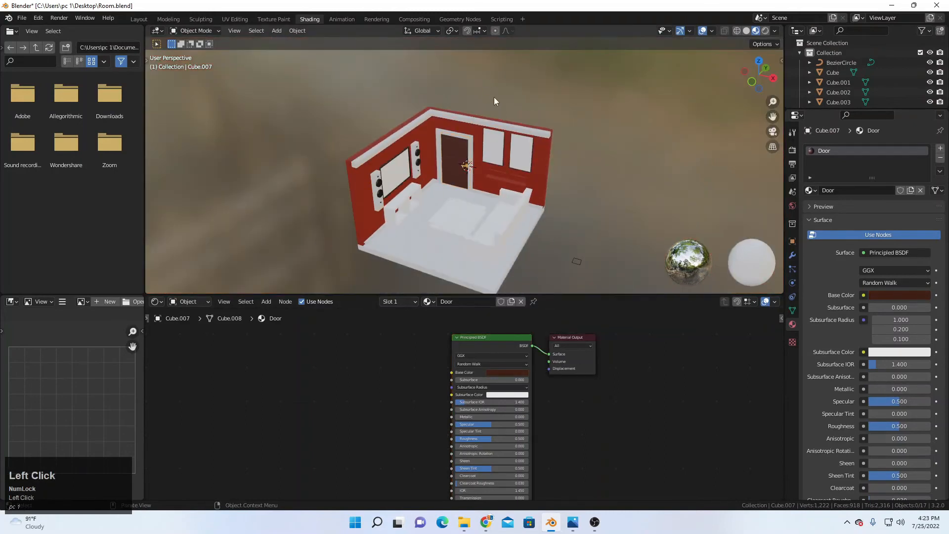
pyautogui.scroll(4, 479, 116)
pyautogui.click(468, 143)
pyautogui.click(474, 159)
pyautogui.press('g')
pyautogui.rightClick(485, 178)
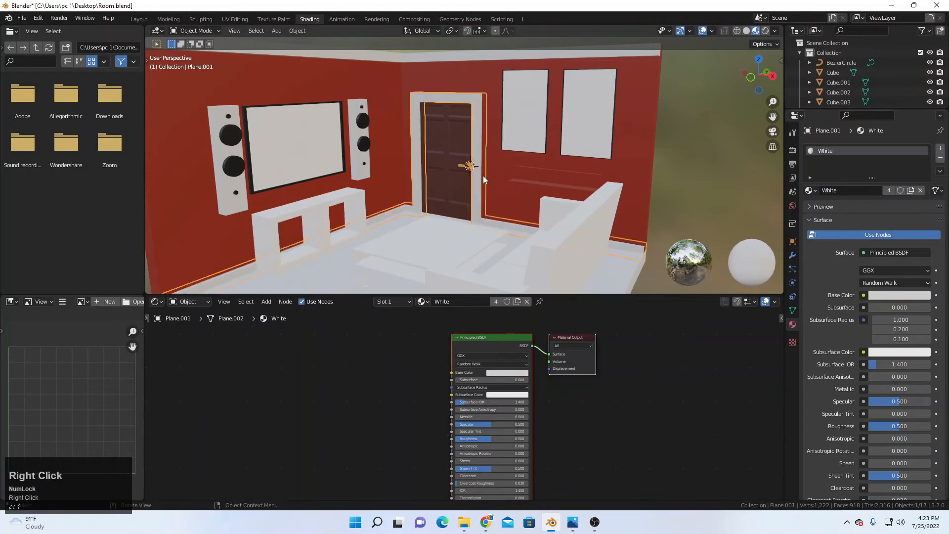
# Step: Assign the existing White material to the television stand
pyautogui.scroll(-5, 472, 193)
pyautogui.moveTo(422, 224); pyautogui.dragTo(430, 238, button='middle')
pyautogui.scroll(1, 479, 241)
pyautogui.click(394, 235)
pyautogui.scroll(4, 394, 235)
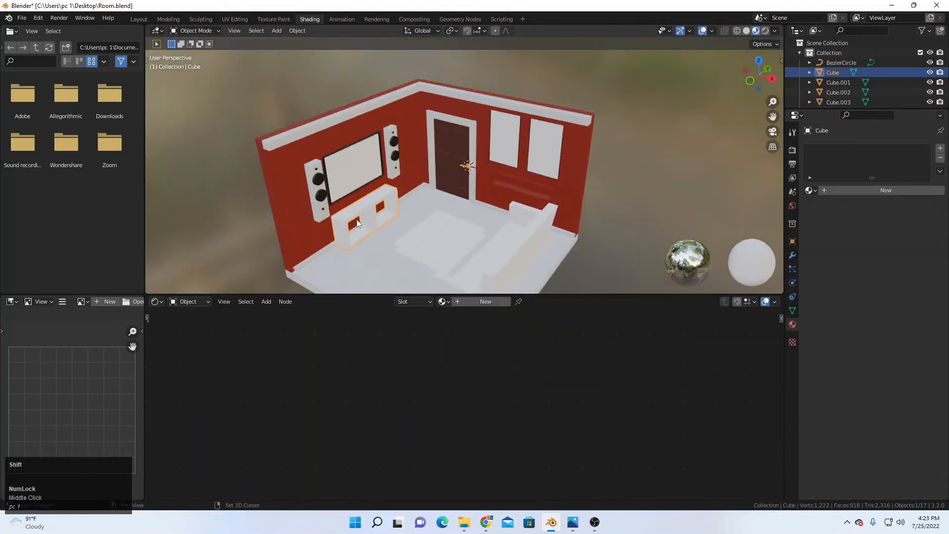
pyautogui.rightClick(472, 208)
pyautogui.moveTo(472, 208); pyautogui.dragTo(504, 205, button='middle')
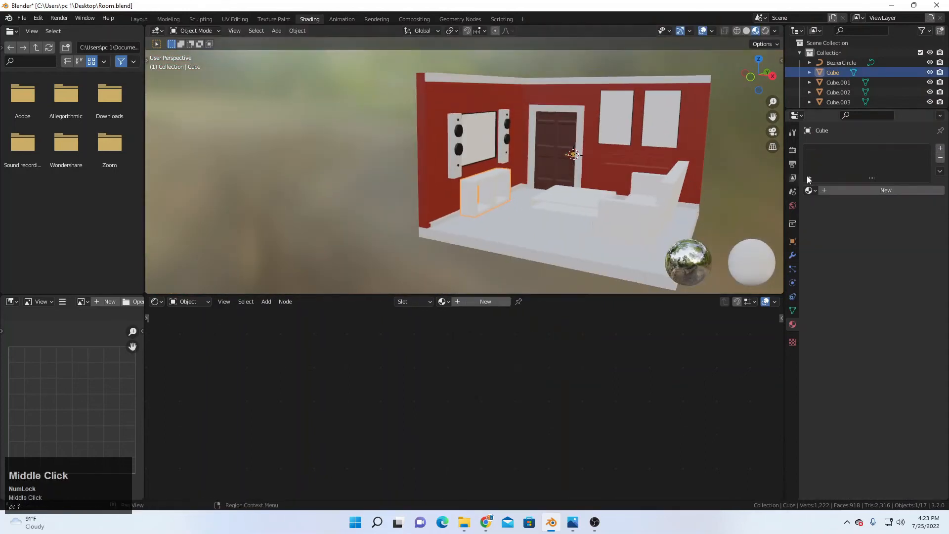
pyautogui.click(811, 190)
pyautogui.click(828, 271)
# Step: Assign the existing White material to the coffee table's top
pyautogui.moveTo(554, 228); pyautogui.dragTo(532, 190, button='middle')
pyautogui.scroll(1, 558, 202)
pyautogui.click(558, 202)
pyautogui.scroll(1, 532, 191)
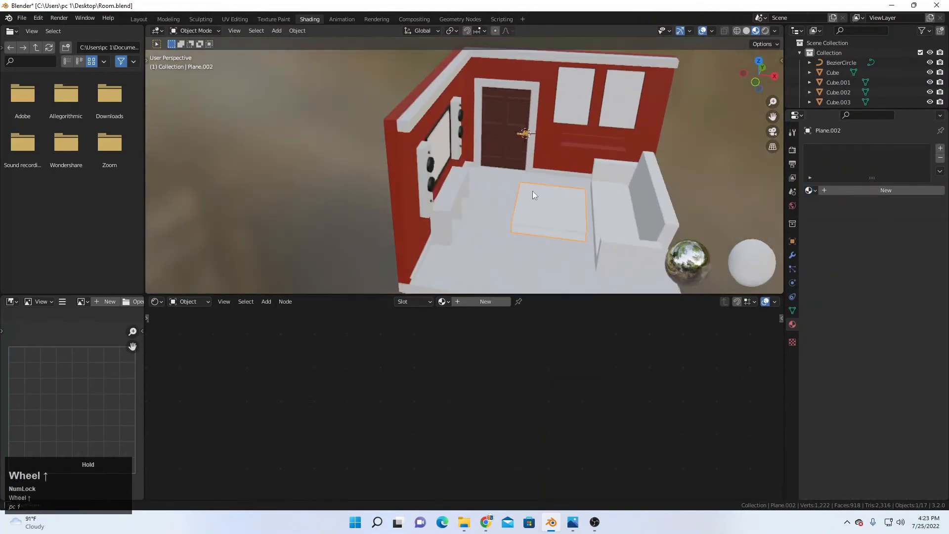
pyautogui.keyDown('shift'); pyautogui.moveTo(601, 232); pyautogui.dragTo(503, 212, button='middle'); pyautogui.keyUp('shift')
pyautogui.keyDown('shift'); pyautogui.scroll(1, 503, 212); pyautogui.keyUp('shift')
pyautogui.rightClick(503, 212)
pyautogui.click(816, 190)
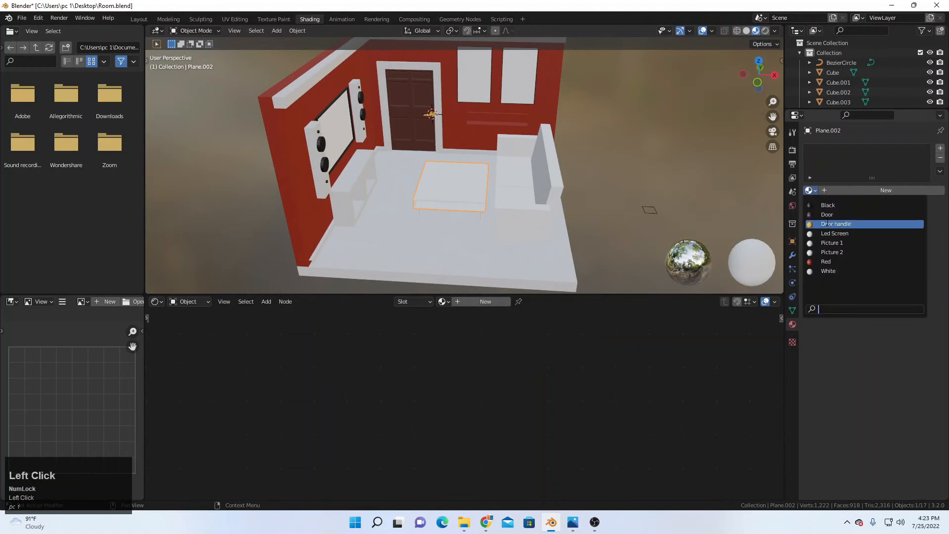
pyautogui.click(829, 272)
# Step: Join the coffee table's four legs into one object and assign the existing Black material to it
pyautogui.moveTo(542, 247); pyautogui.dragTo(548, 84, button='middle')
pyautogui.click(403, 117)
pyautogui.keyDown('shift'); pyautogui.click(619, 178); pyautogui.keyUp('shift')
pyautogui.scroll(-1, 522, 106)
pyautogui.keyDown('shift'); pyautogui.moveTo(548, 84); pyautogui.dragTo(530, 146, button='middle'); pyautogui.keyUp('shift')
pyautogui.scroll(1, 535, 158)
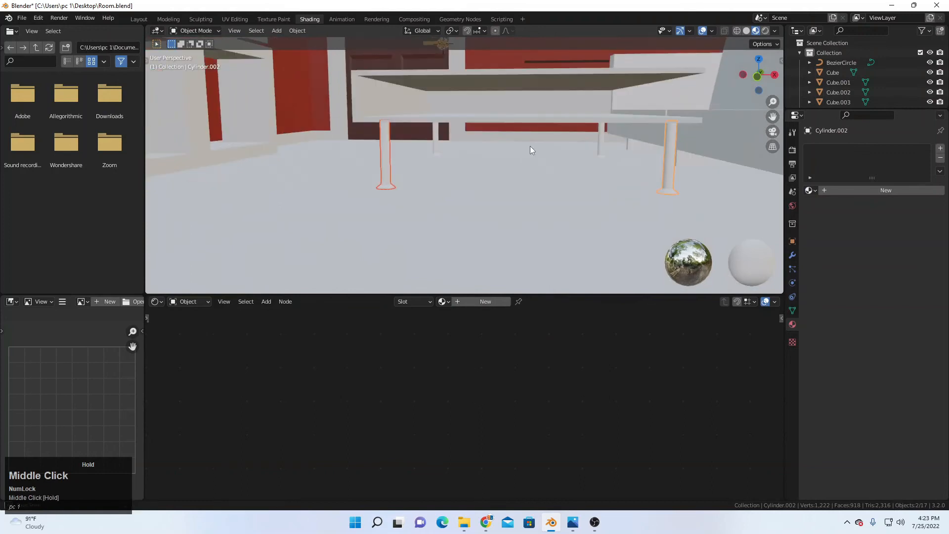
pyautogui.keyDown('shift'); pyautogui.click(602, 132); pyautogui.keyUp('shift')
pyautogui.keyDown('shift'); pyautogui.click(437, 138); pyautogui.keyUp('shift')
pyautogui.hotkey('ctrl', 'j')
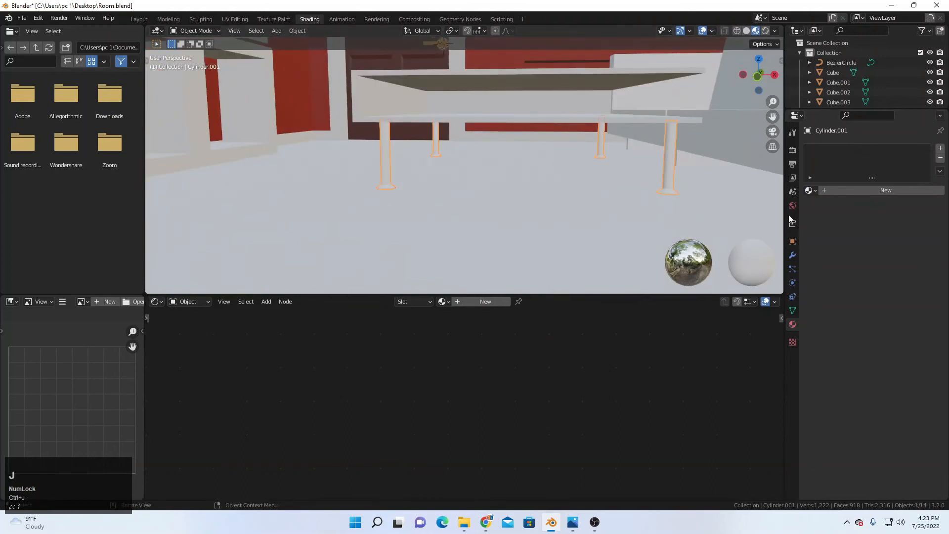
pyautogui.click(810, 190)
pyautogui.click(827, 207)
# Step: Create a new material on the sofa and name it Sofa
pyautogui.scroll(-7, 600, 119)
pyautogui.moveTo(600, 118); pyautogui.dragTo(567, 164, button='middle')
pyautogui.click(645, 214)
pyautogui.scroll(1, 585, 189)
pyautogui.click(581, 183)
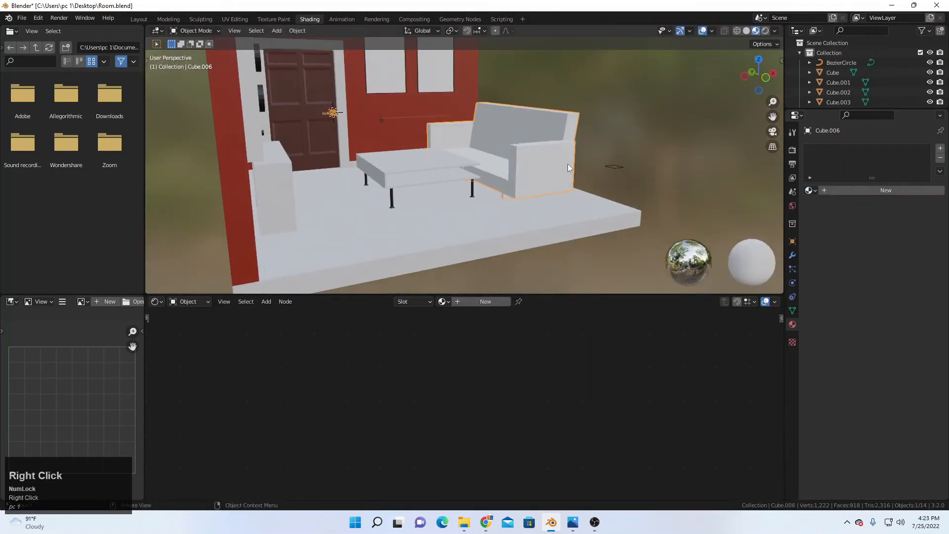
pyautogui.click(810, 190)
pyautogui.click(847, 191)
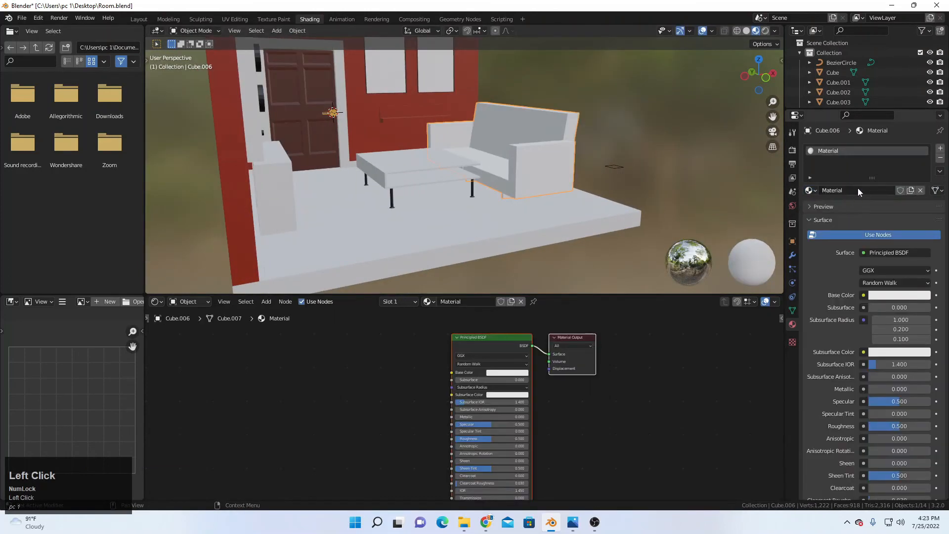
pyautogui.click(858, 190)
pyautogui.write('Soo')
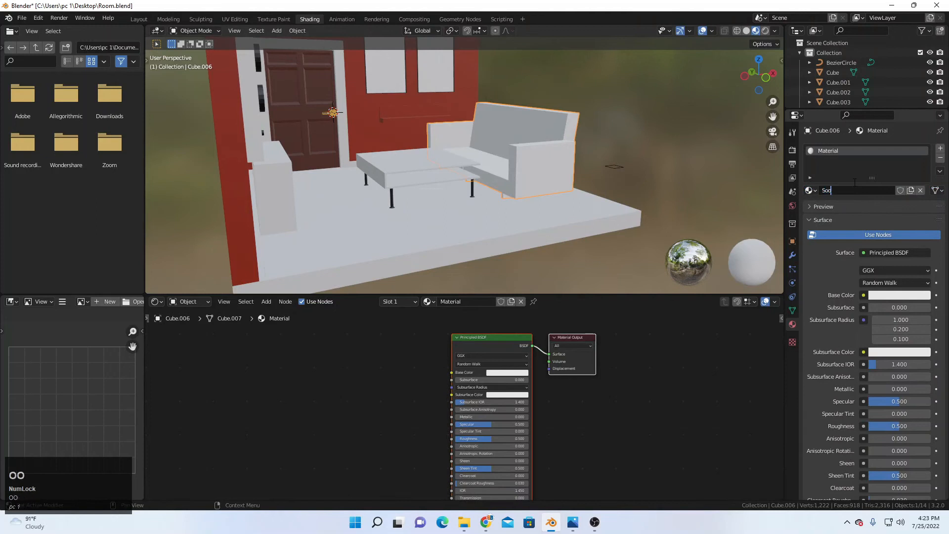
pyautogui.write('fa')
pyautogui.press('Return')
pyautogui.click(853, 190)
pyautogui.press('Return')
# Step: Set the Sofa material's base color to a bright orange-red
pyautogui.click(522, 373)
pyautogui.moveTo(514, 316); pyautogui.dragTo(512, 322)
pyautogui.click(676, 90)
# Step: Select the wall television and make its Led Screen material slot active
pyautogui.scroll(-5, 675, 90)
pyautogui.moveTo(675, 90); pyautogui.dragTo(571, 118, button='middle')
pyautogui.scroll(1, 544, 141)
pyautogui.scroll(1, 559, 150)
pyautogui.moveTo(558, 150)
pyautogui.mouseDown(button='middle')
pyautogui.moveTo(594, 123)
pyautogui.moveTo(597, 152)
pyautogui.moveTo(564, 155)
pyautogui.mouseUp(button='middle')
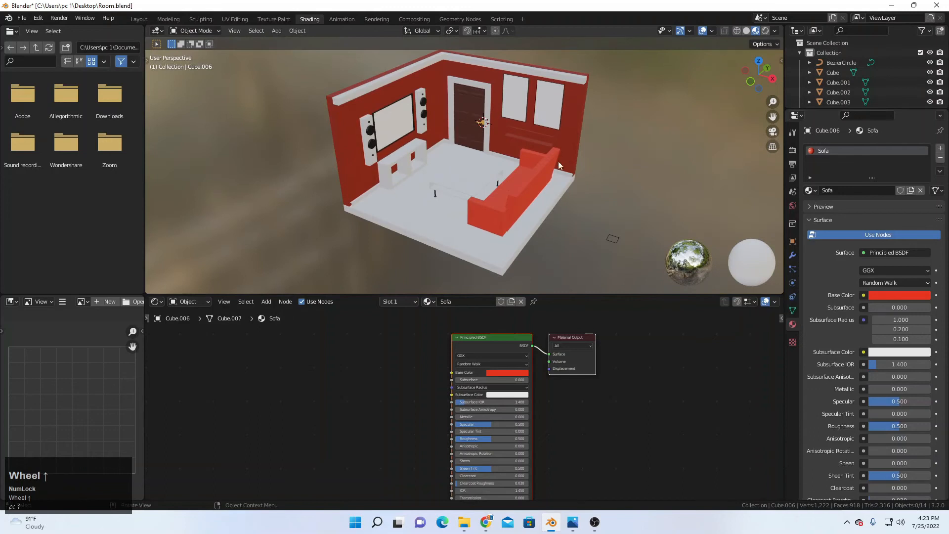
pyautogui.scroll(1, 491, 146)
pyautogui.scroll(3, 434, 133)
pyautogui.moveTo(435, 133); pyautogui.dragTo(467, 165, button='middle')
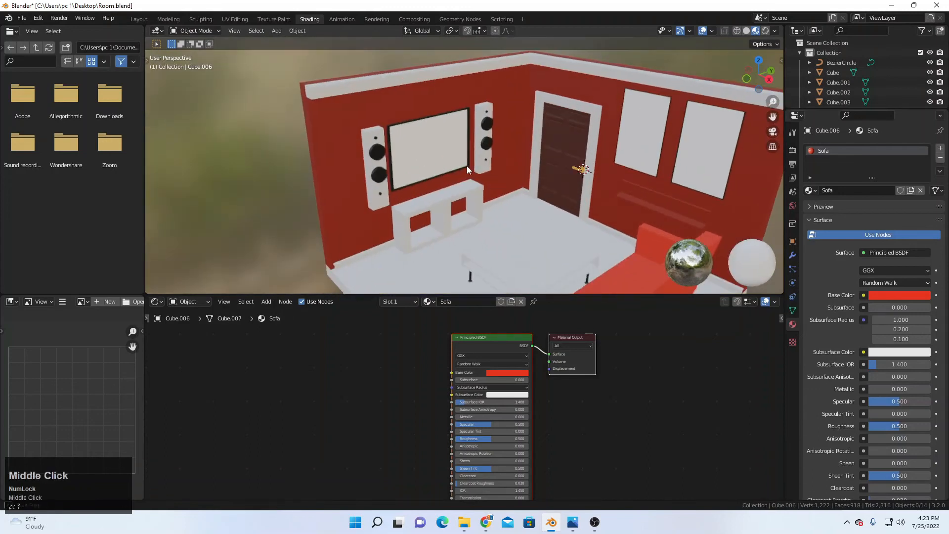
pyautogui.click(386, 156)
pyautogui.click(831, 150)
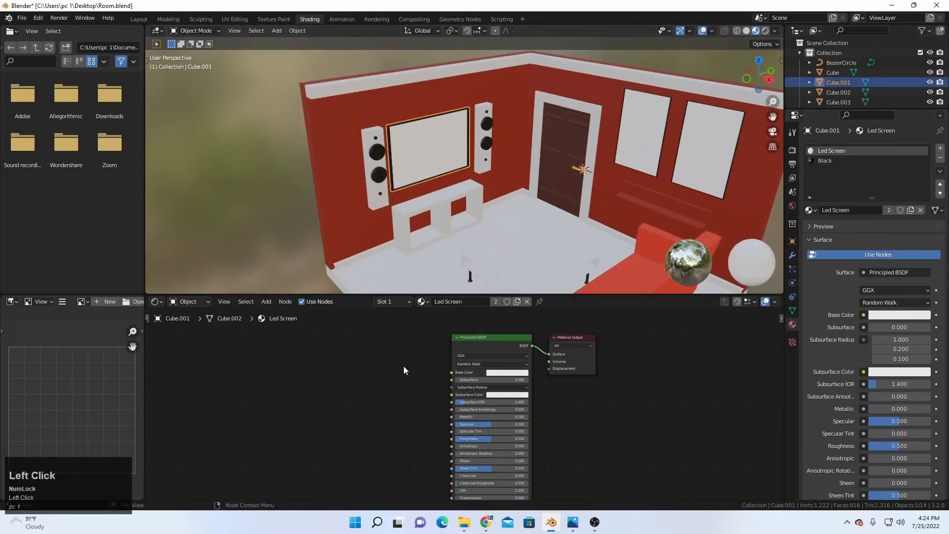
pyautogui.scroll(2, 403, 366)
# Step: Switch to Chrome, open a new tab and close the YouTube video, YouTube search and Pinterest tabs
pyautogui.click(463, 522)
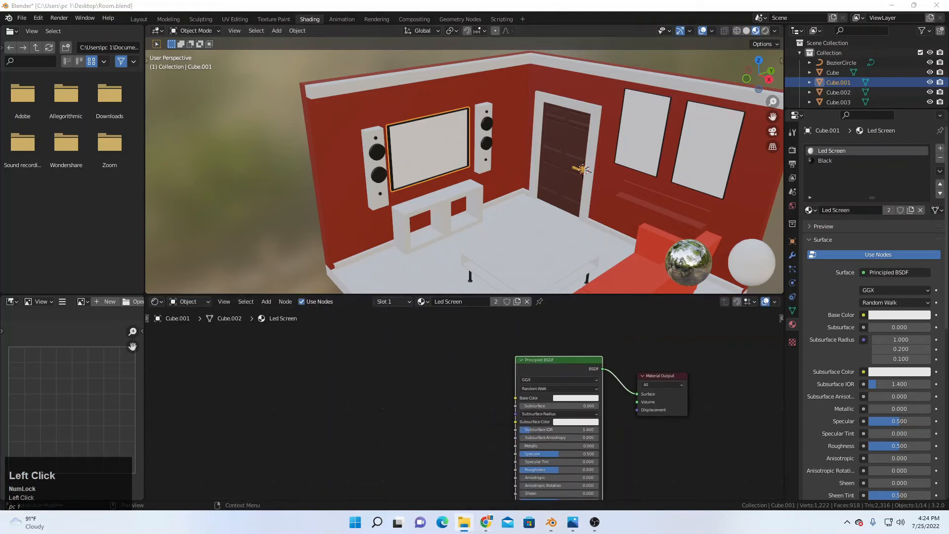
pyautogui.scroll(-1, 474, 266)
pyautogui.click(485, 522)
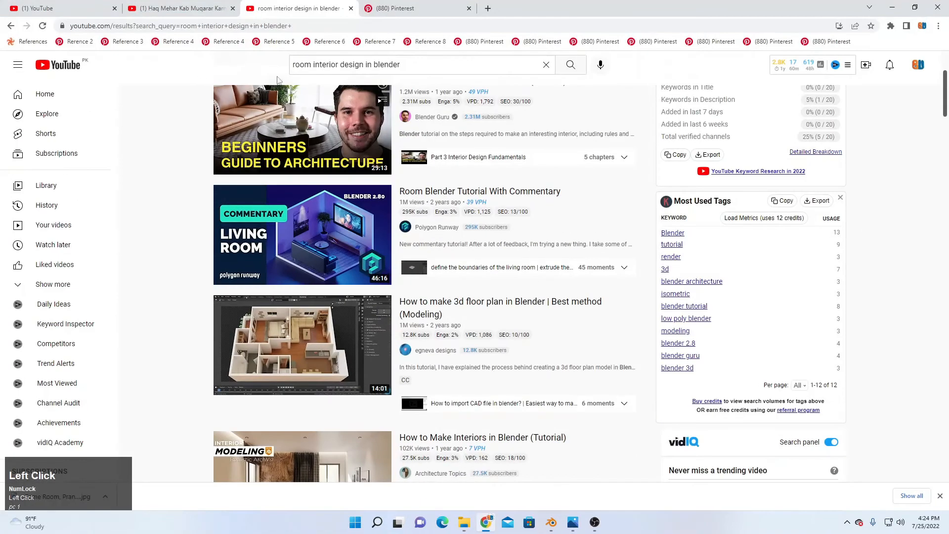
pyautogui.click(488, 9)
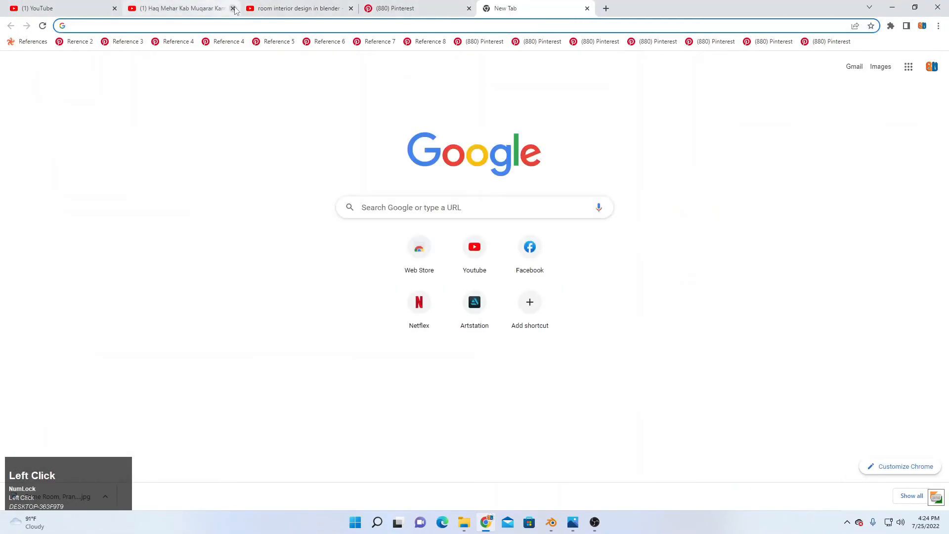
pyautogui.click(233, 8)
pyautogui.click(233, 9)
pyautogui.click(233, 8)
# Step: Open ArtStation and go to the account's own portfolio page
pyautogui.click(363, 207)
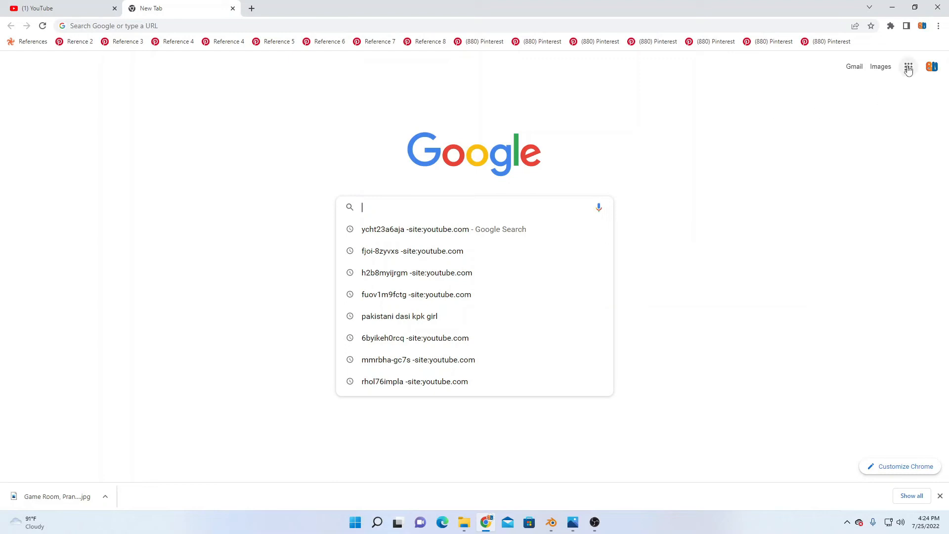
pyautogui.click(932, 66)
pyautogui.click(492, 293)
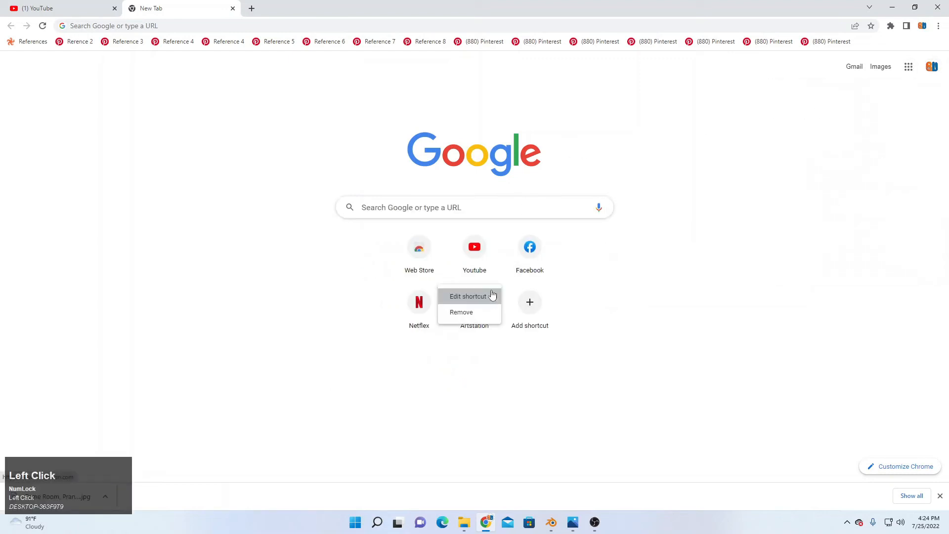
pyautogui.click(597, 328)
pyautogui.click(483, 321)
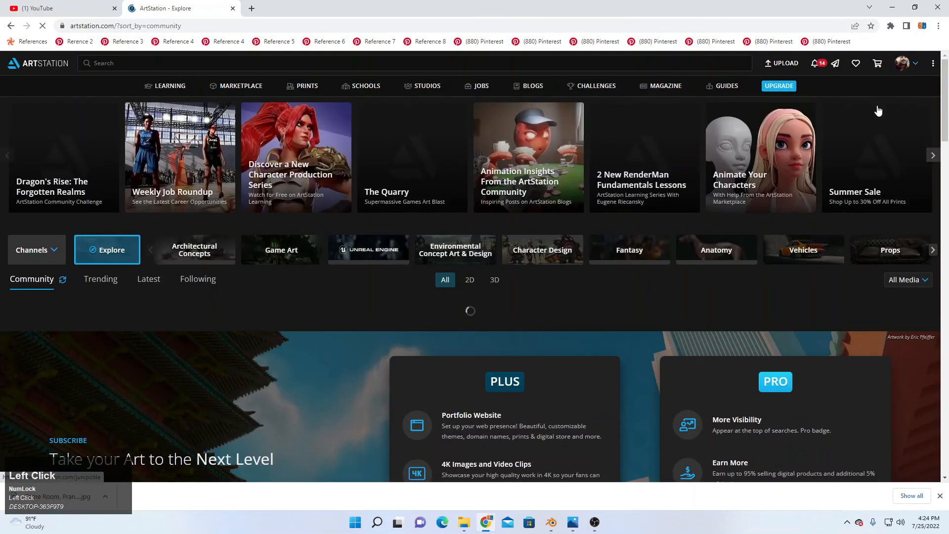
pyautogui.click(901, 63)
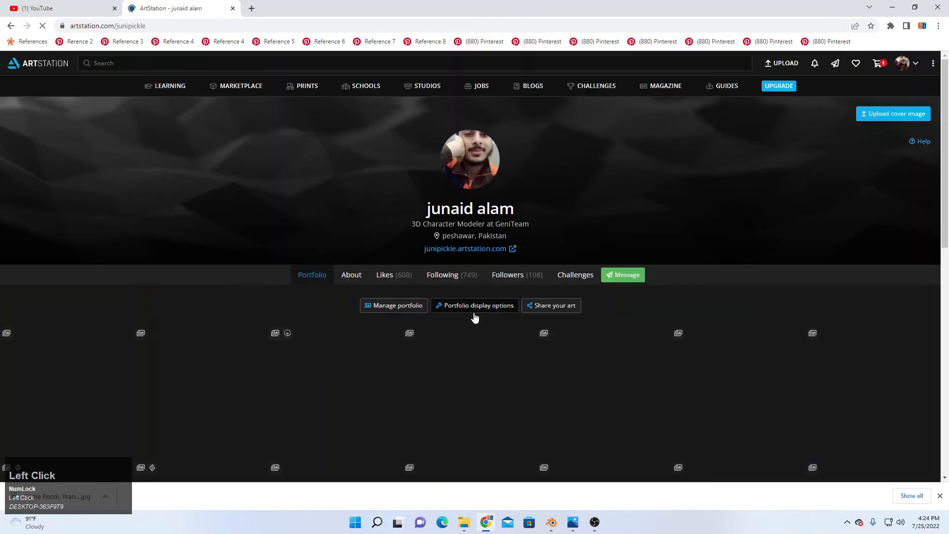
# Step: Open the Hoisel concept Art and king Sculpt artworks from the portfolio in new browser tabs
pyautogui.scroll(-3, 474, 317)
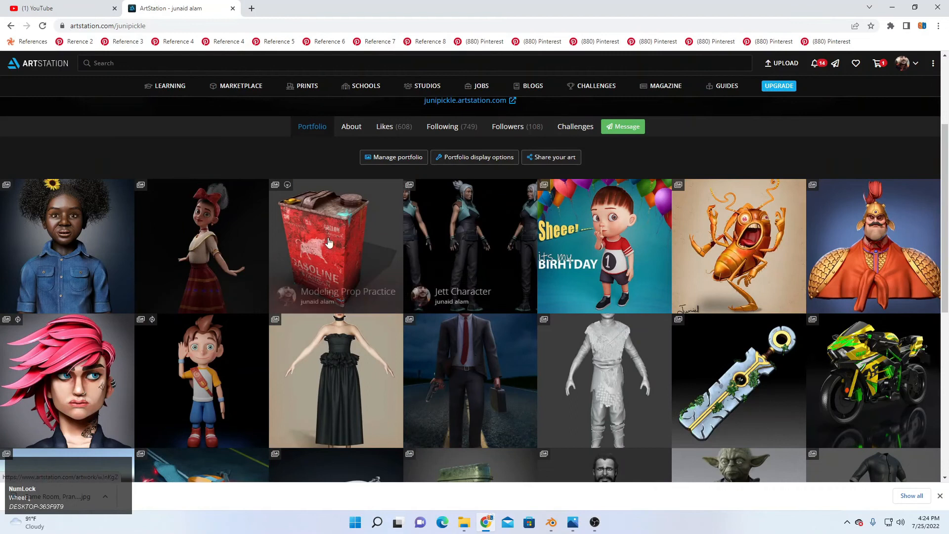
pyautogui.middleClick(735, 247)
pyautogui.scroll(-2, 222, 279)
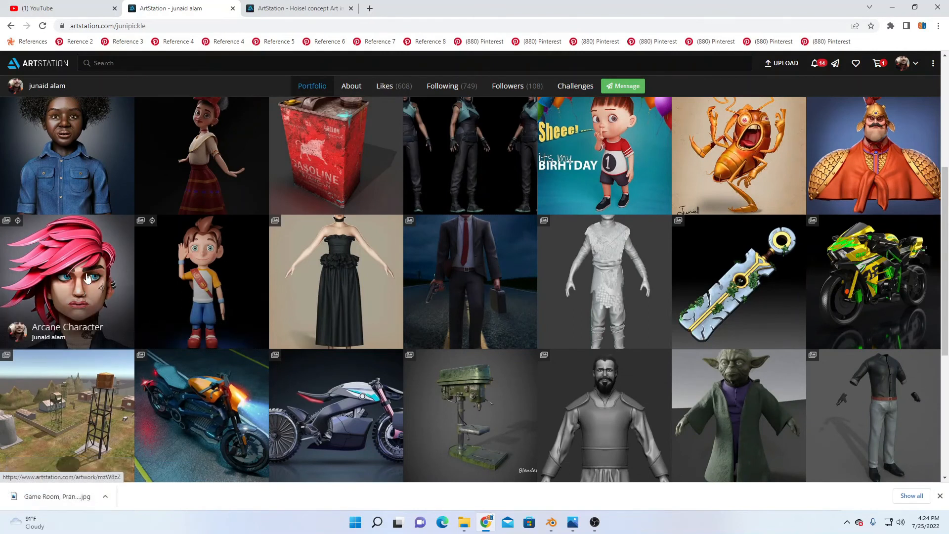
pyautogui.scroll(1, 165, 274)
pyautogui.middleClick(817, 227)
pyautogui.scroll(1, 816, 227)
# Step: Download the main image of the Hoisel concept Art and king Sculpt artworks and close both tabs
pyautogui.click(296, 8)
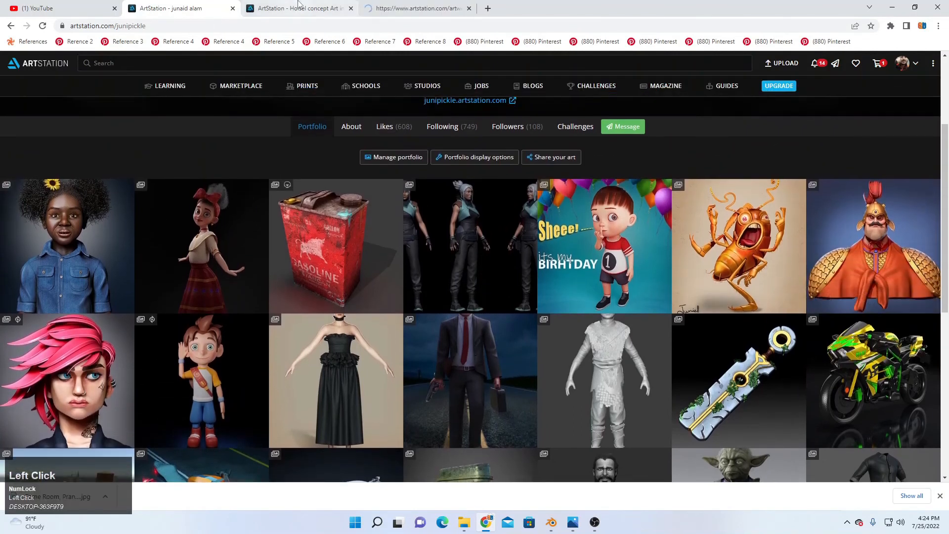
pyautogui.click(365, 407)
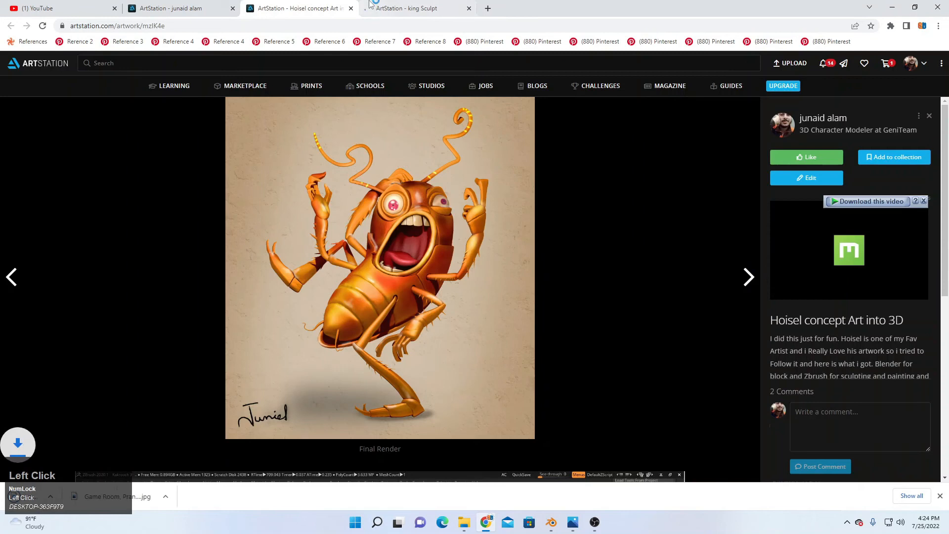
pyautogui.click(351, 8)
pyautogui.click(370, 406)
pyautogui.click(351, 9)
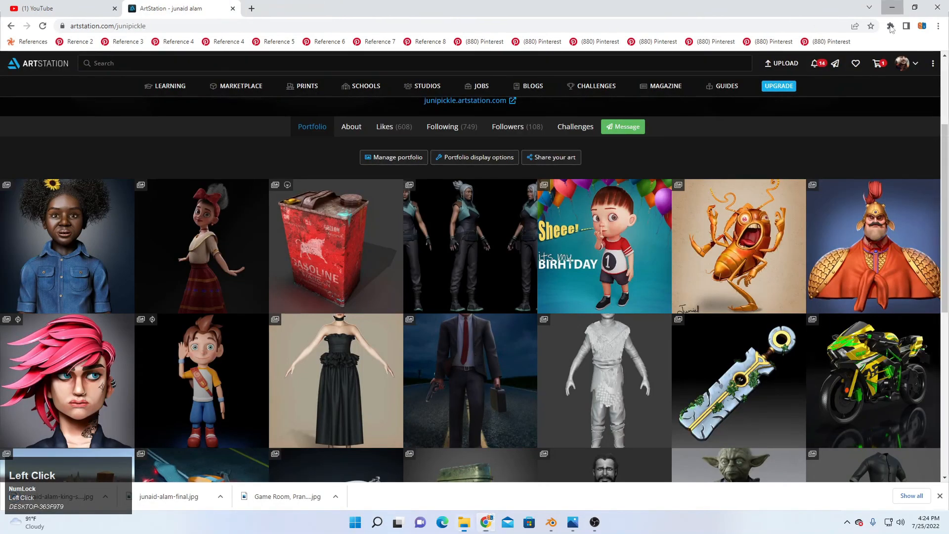
# Step: Switch back to Blender and inspect the television's screen face in Edit Mode
pyautogui.click(892, 8)
pyautogui.scroll(-3, 459, 148)
pyautogui.moveTo(435, 144); pyautogui.dragTo(470, 164, button='middle')
pyautogui.scroll(3, 490, 150)
pyautogui.press('Tab')
pyautogui.scroll(4, 467, 163)
pyautogui.press('Tab')
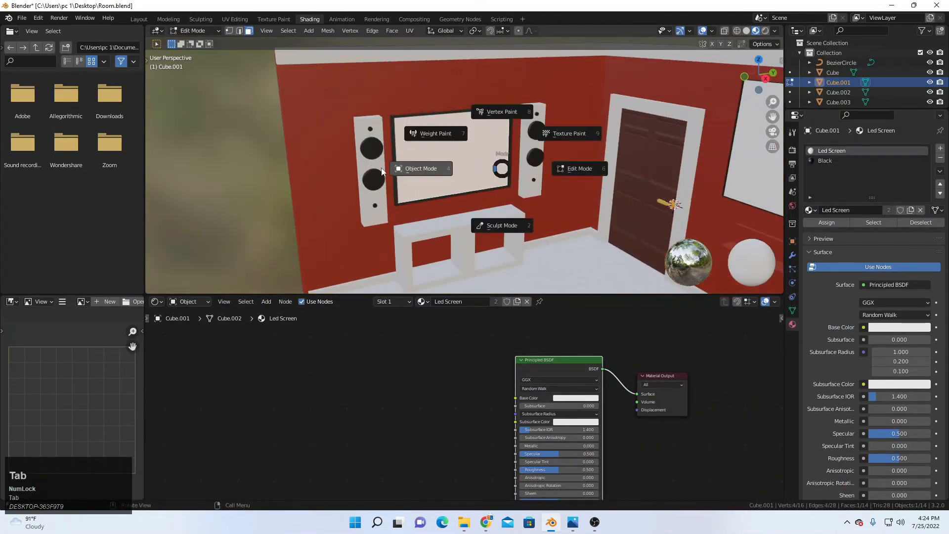
# Step: Switch to Chrome and open the portfolio's BMW G7 scrambler artwork in a new tab
pyautogui.click(486, 525)
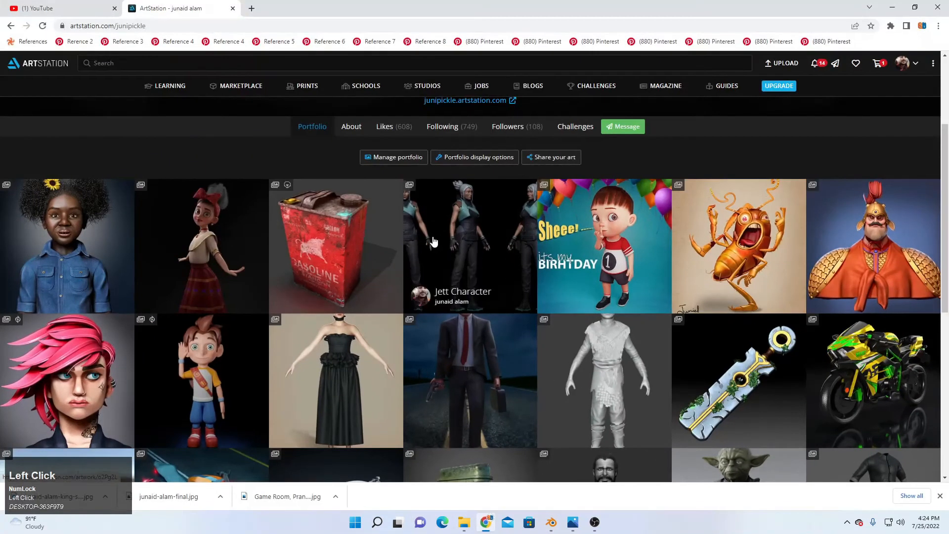
pyautogui.scroll(-2, 433, 241)
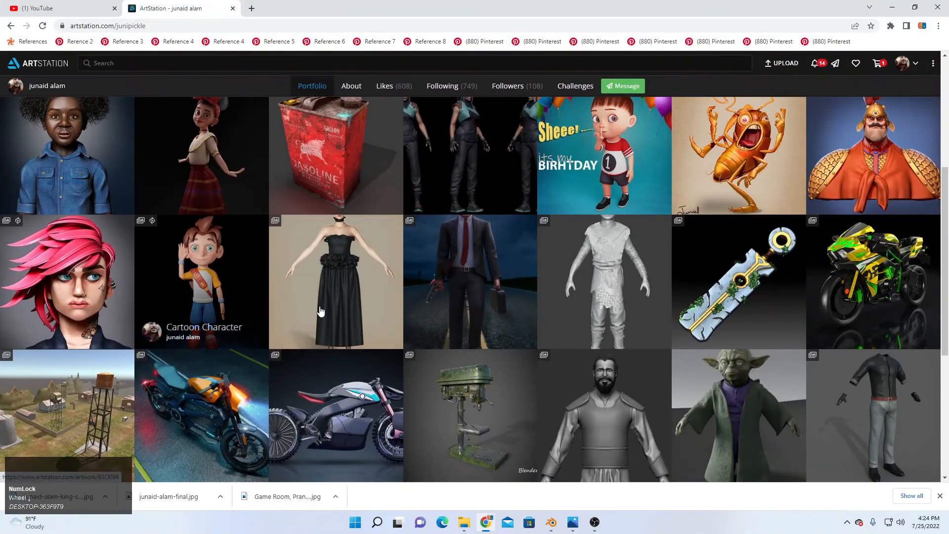
pyautogui.scroll(-5, 387, 306)
pyautogui.scroll(5, 387, 307)
pyautogui.middleClick(387, 301)
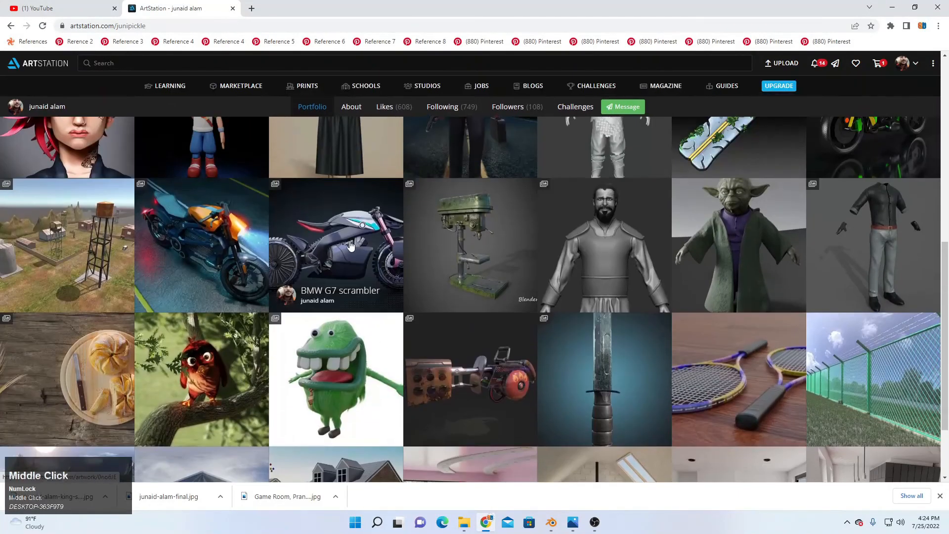
pyautogui.click(297, 8)
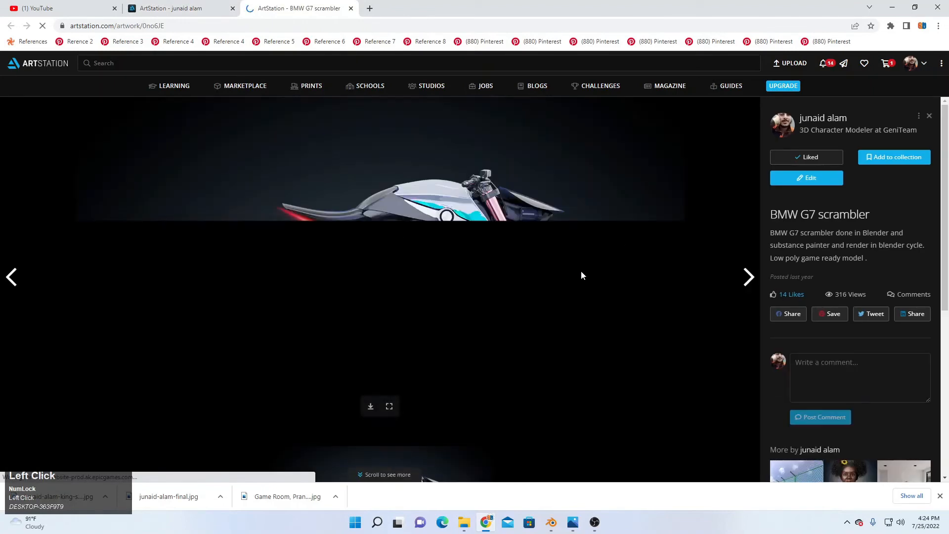
# Step: Download the main BMW G7 scrambler image from the artwork page and switch back to Blender
pyautogui.click(371, 407)
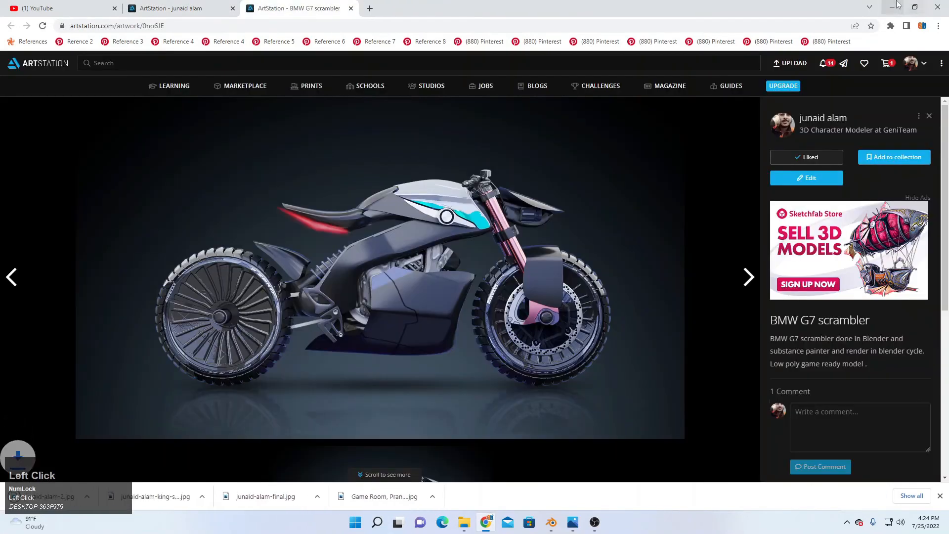
pyautogui.click(551, 522)
pyautogui.click(455, 527)
# Step: Add linked Texture Coordinate, Mapping and Image Texture nodes to the Led Screen material's base colour and place them beside the Principled BSDF
pyautogui.click(566, 364)
pyautogui.hotkey('ctrl', 't')
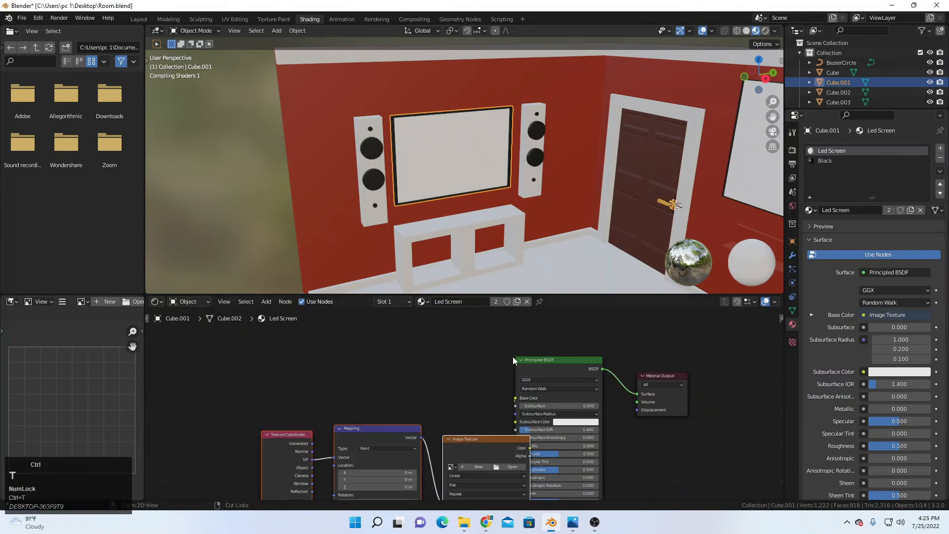
pyautogui.click(469, 395)
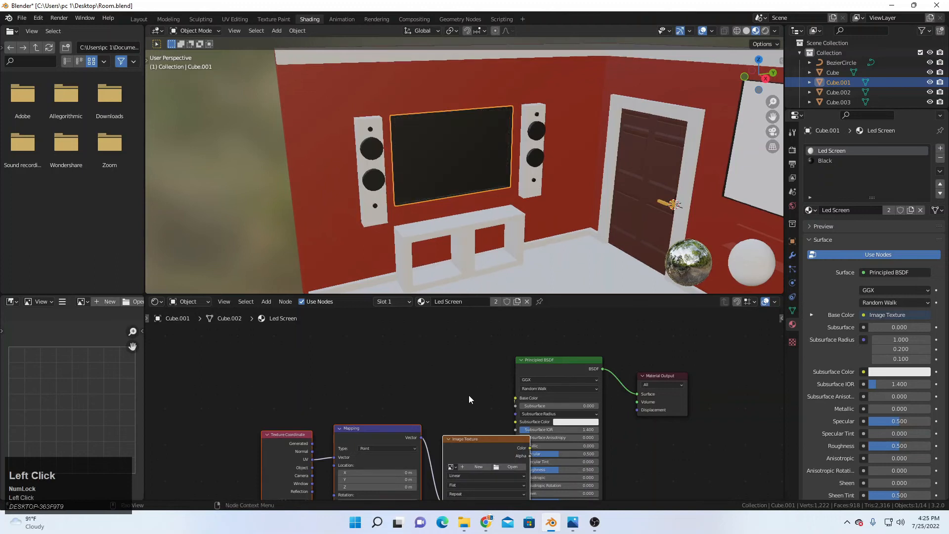
pyautogui.scroll(-2, 433, 464)
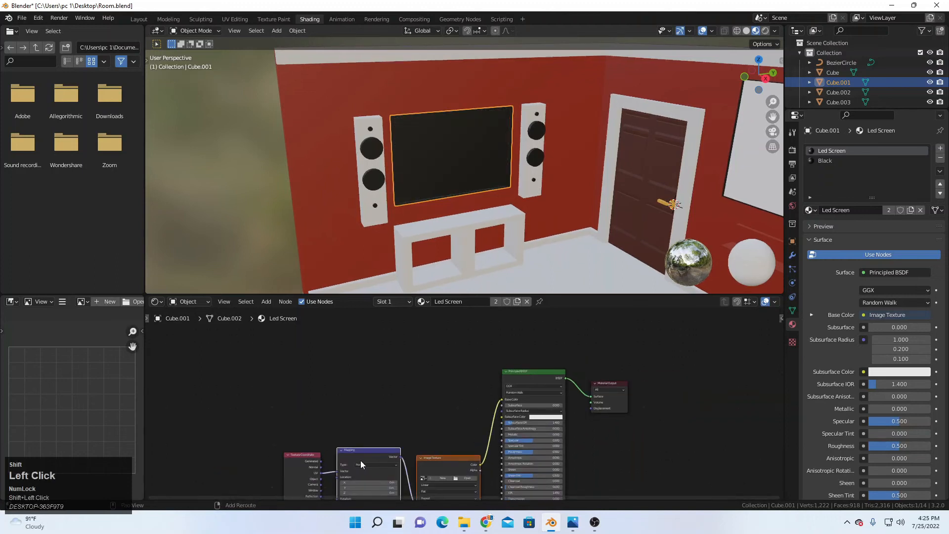
pyautogui.keyDown('shift'); pyautogui.click(301, 465); pyautogui.keyUp('shift')
pyautogui.press('g')
pyautogui.click(345, 349)
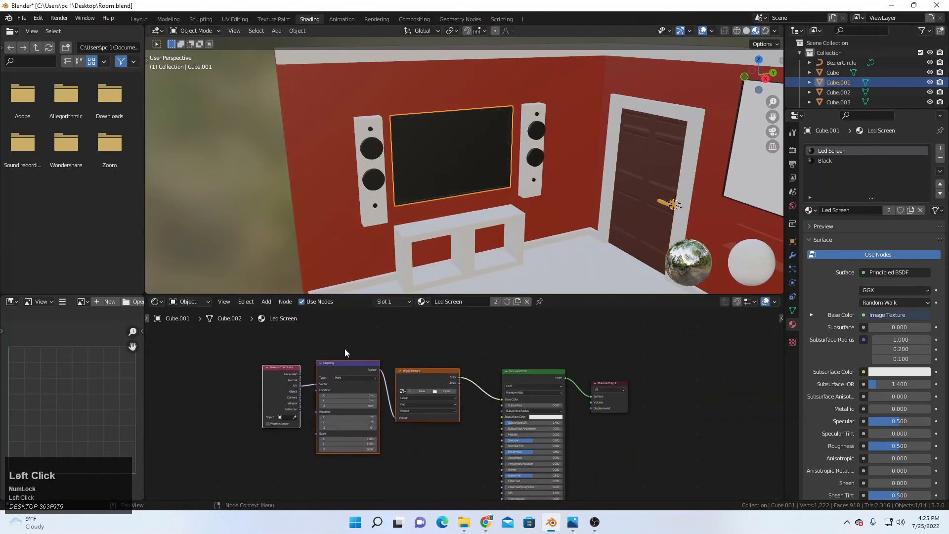
# Step: Search the add-ons preferences for "node" to check Node Wrangler, save the preferences and close them
pyautogui.click(38, 18)
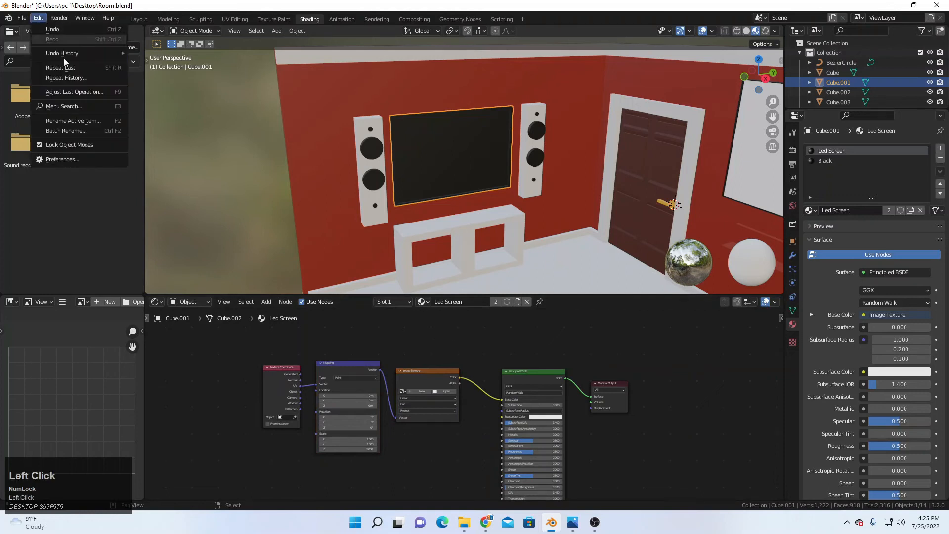
pyautogui.click(74, 162)
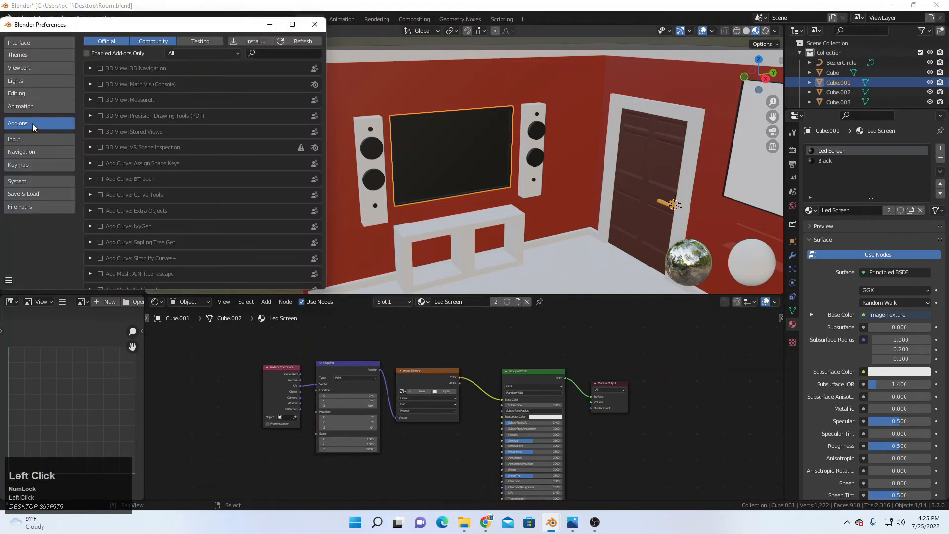
pyautogui.click(277, 52)
pyautogui.write('node')
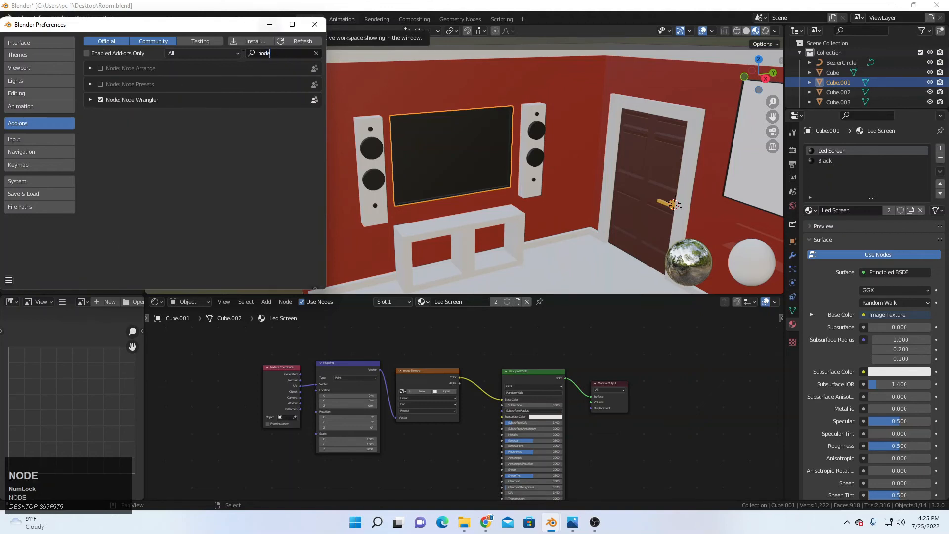
pyautogui.click(9, 280)
pyautogui.click(45, 254)
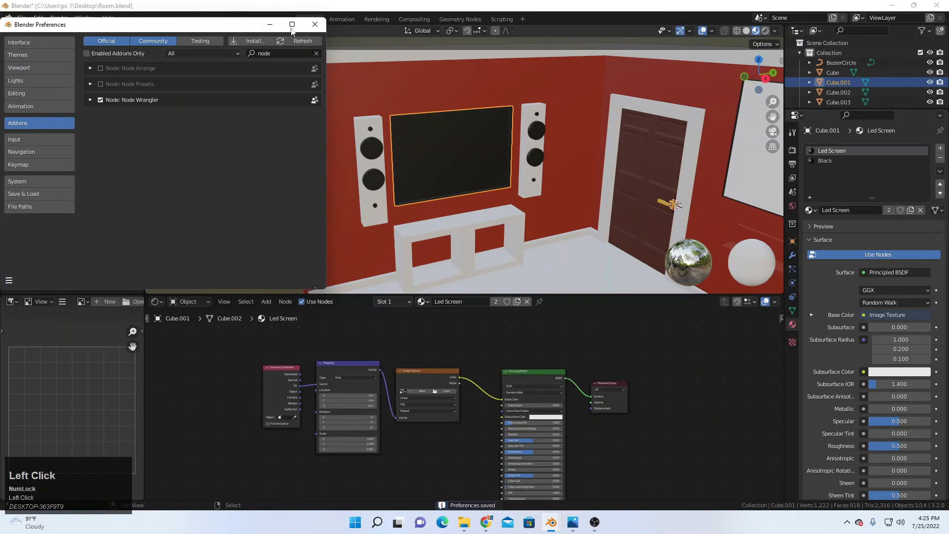
pyautogui.click(314, 25)
# Step: Move the Texture Coordinate node farther away from the Mapping node in the Led Screen material
pyautogui.scroll(3, 466, 403)
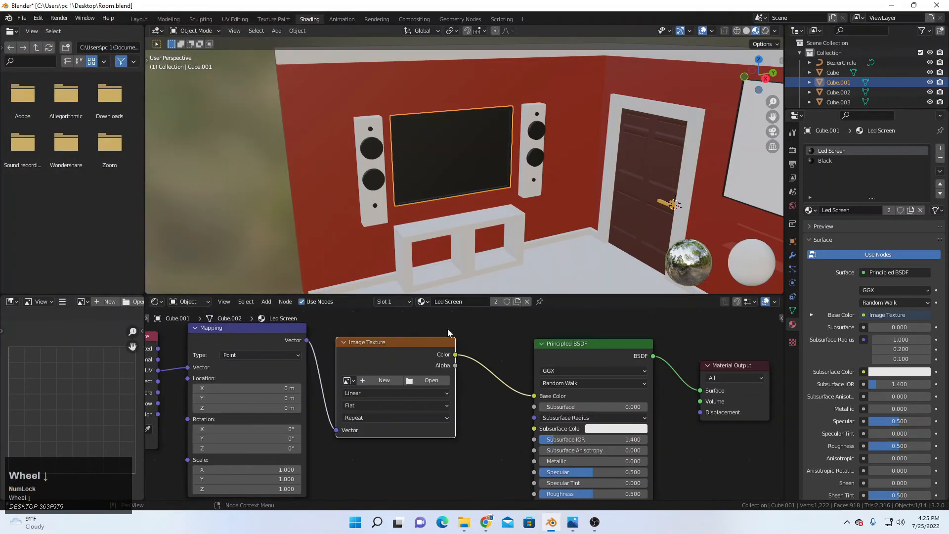
pyautogui.scroll(-6, 548, 346)
pyautogui.moveTo(269, 363); pyautogui.dragTo(240, 356)
pyautogui.click(394, 383)
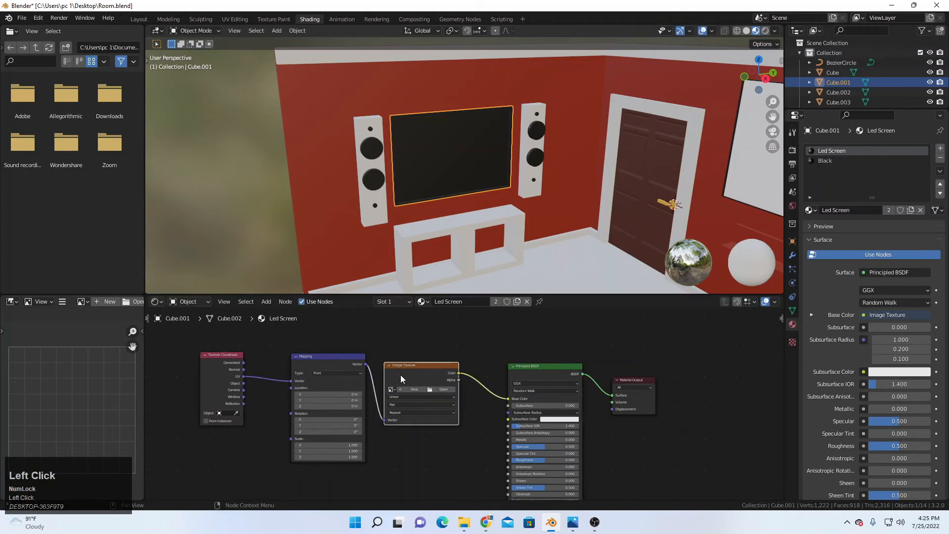
# Step: Load the downloaded BMW motorcycle image from the Downloads folder into the Led Screen material's Image Texture node
pyautogui.scroll(3, 401, 374)
pyautogui.click(429, 382)
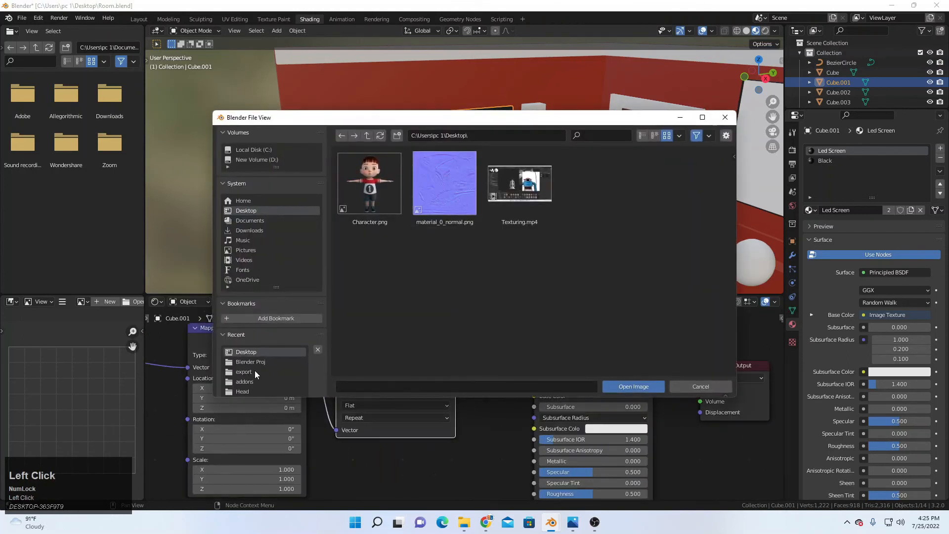
pyautogui.scroll(-2, 252, 296)
pyautogui.click(249, 230)
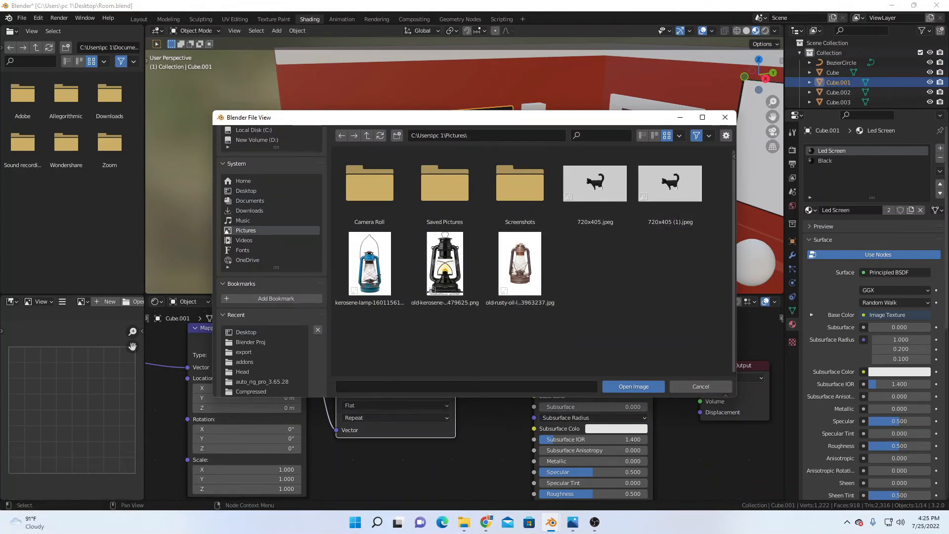
pyautogui.click(463, 521)
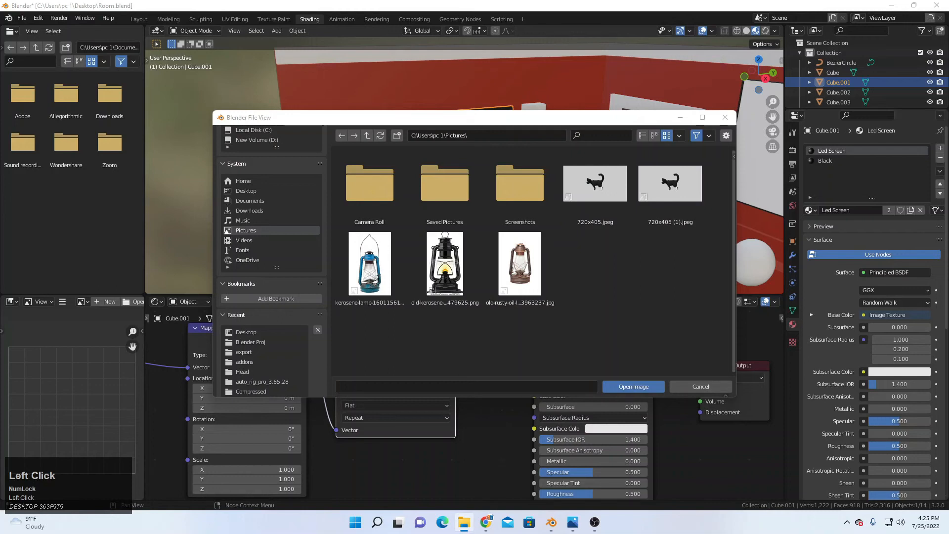
pyautogui.click(267, 209)
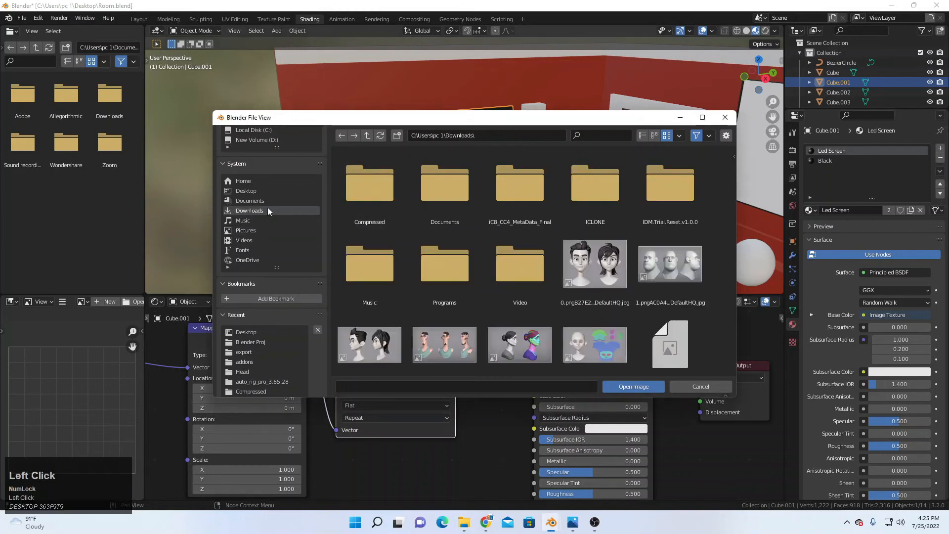
pyautogui.scroll(-10, 555, 286)
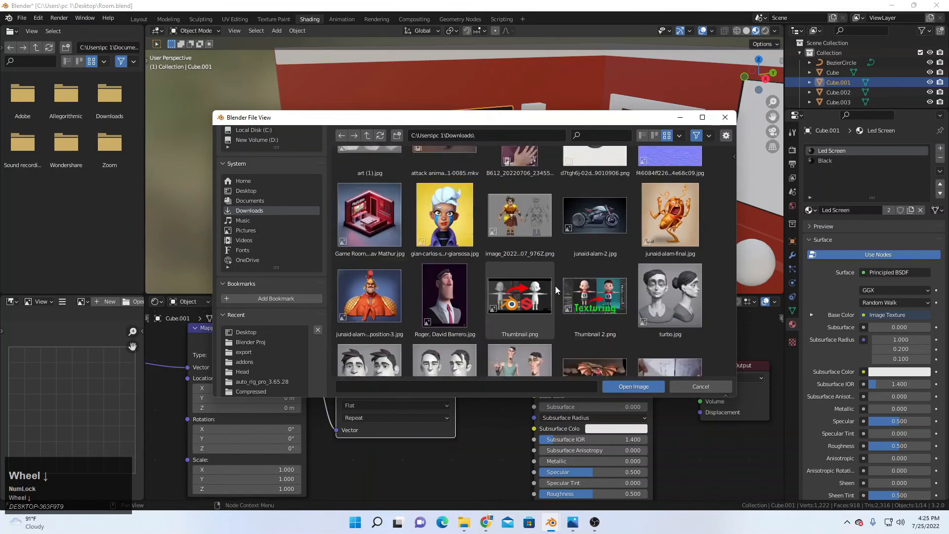
pyautogui.doubleClick(600, 242)
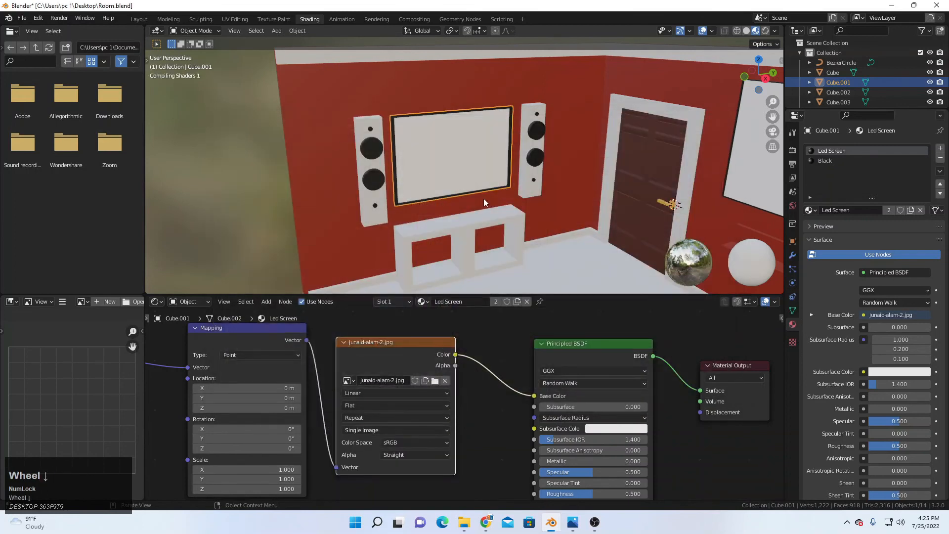
# Step: Inspect the motorcycle texture on the television and show its screen face in the UV Editing workspace
pyautogui.scroll(-5, 478, 204)
pyautogui.scroll(8, 476, 197)
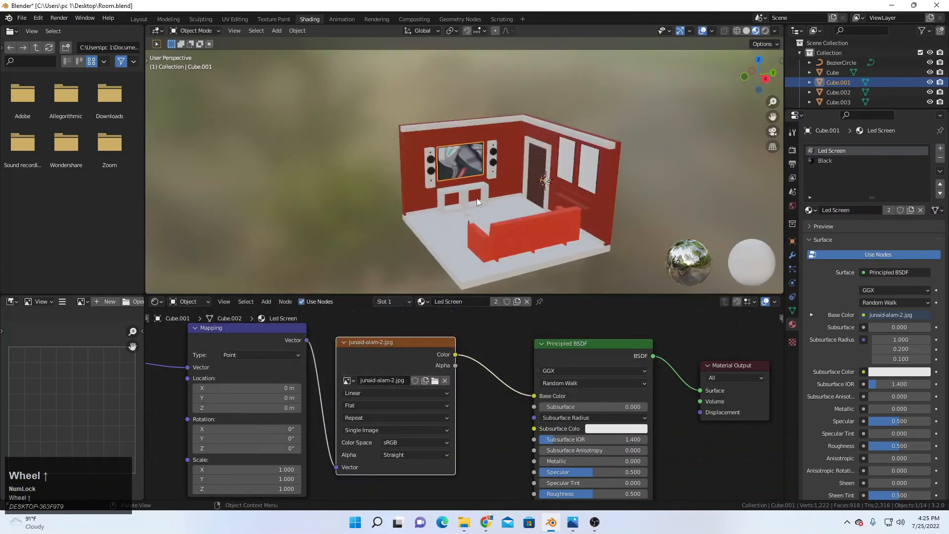
pyautogui.moveTo(476, 198); pyautogui.dragTo(452, 171, button='middle')
pyautogui.scroll(1, 480, 159)
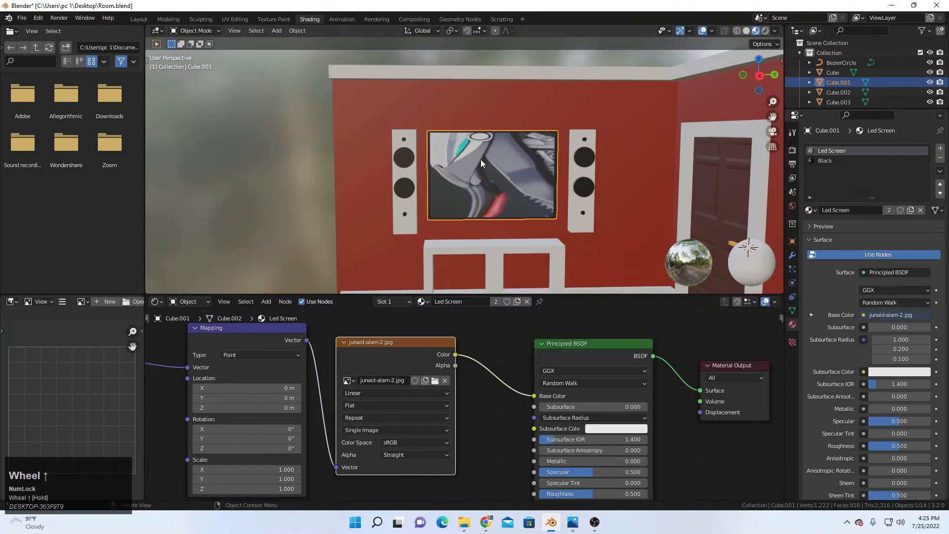
pyautogui.click(236, 19)
pyautogui.scroll(4, 589, 204)
pyautogui.moveTo(589, 204); pyautogui.dragTo(612, 205, button='middle')
pyautogui.scroll(4, 626, 205)
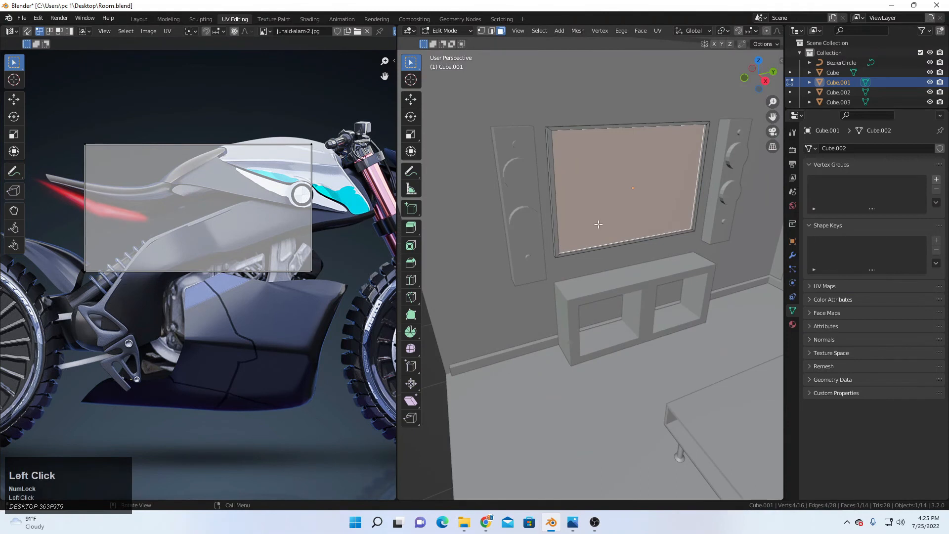
# Step: Scale up and position the screen face's UVs so they cover most of the motorcycle image
pyautogui.scroll(-5, 303, 290)
pyautogui.press('a')
pyautogui.press('s')
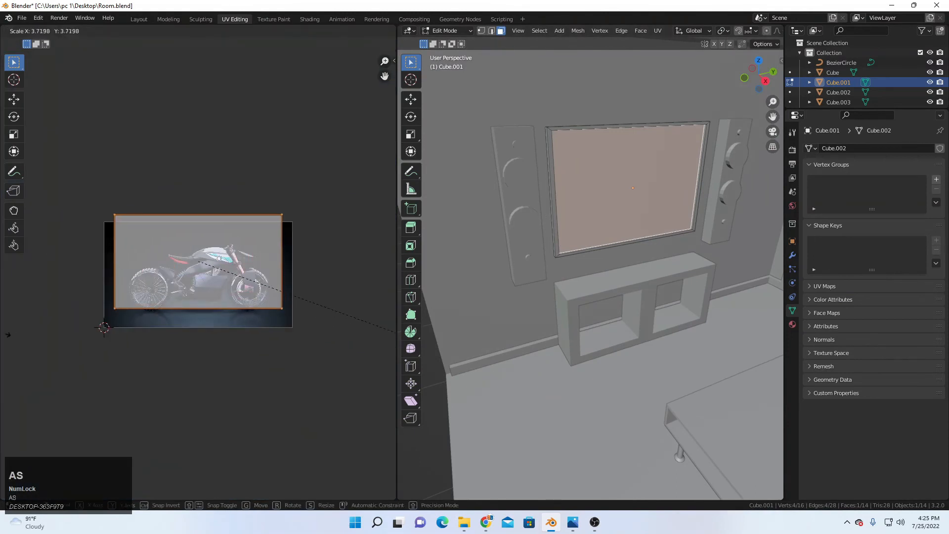
pyautogui.click(502, 117)
pyautogui.scroll(-5, 724, 30)
# Step: Show the 3D view in Material Preview shading to check the motorcycle's orientation on the television
pyautogui.click(755, 31)
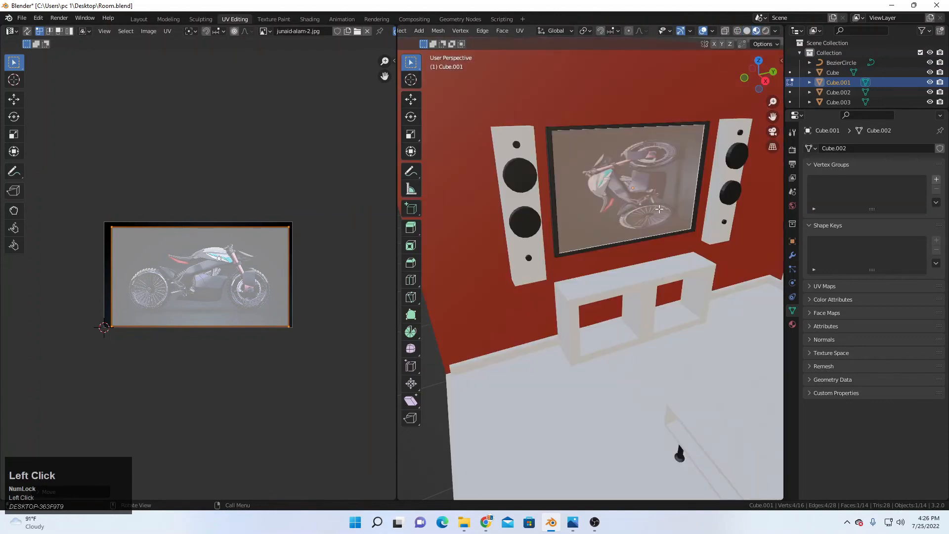
pyautogui.scroll(3, 678, 450)
pyautogui.press('r')
pyautogui.rightClick(582, 234)
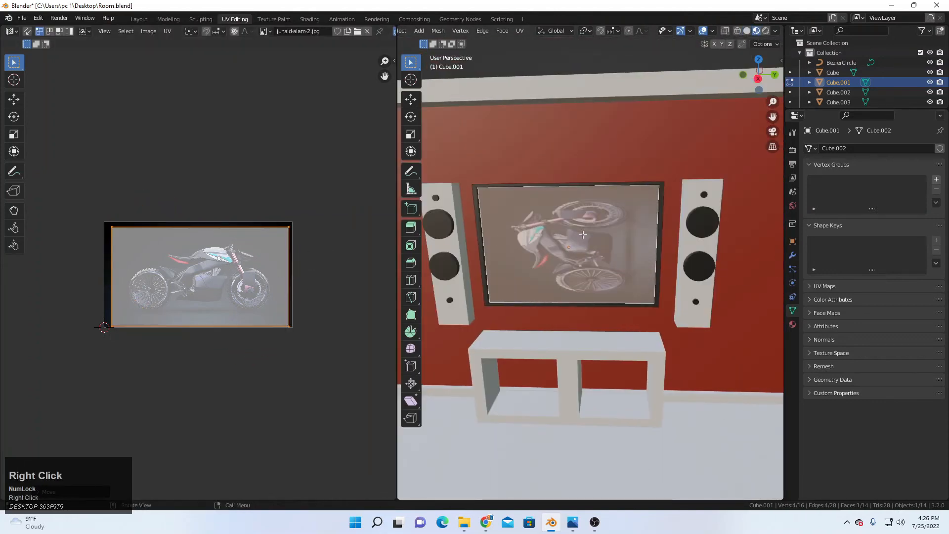
# Step: Rotate the screen face's UVs by -90° so the motorcycle stands upright
pyautogui.write('r')
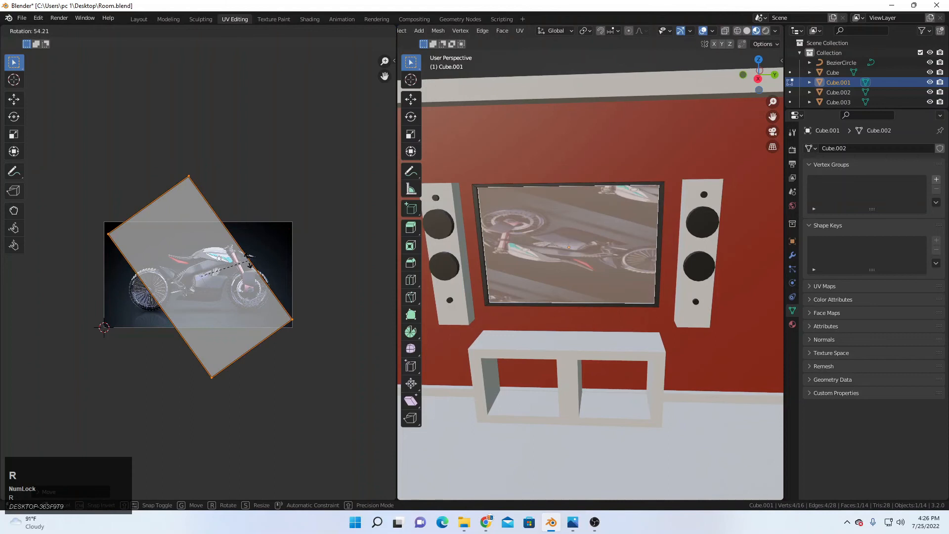
pyautogui.write('89')
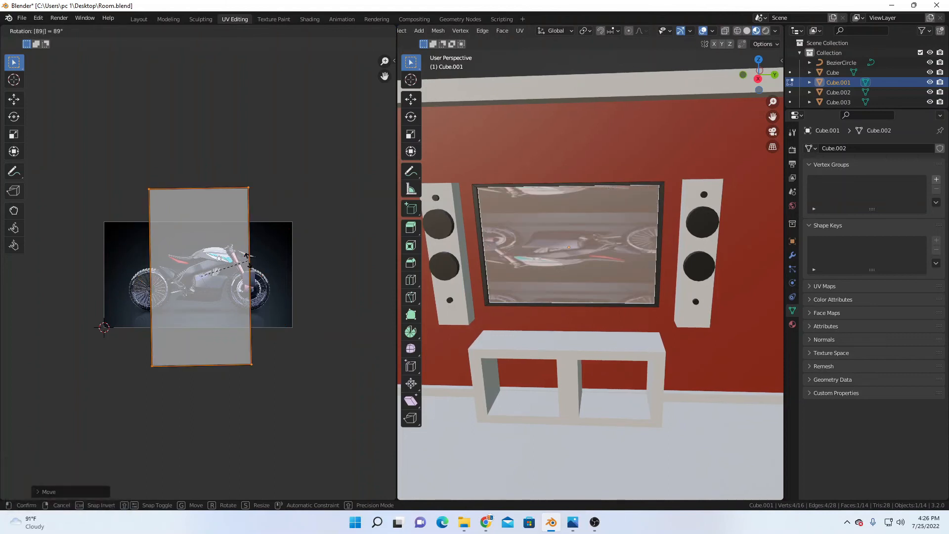
pyautogui.rightClick(233, 237)
pyautogui.write('r')
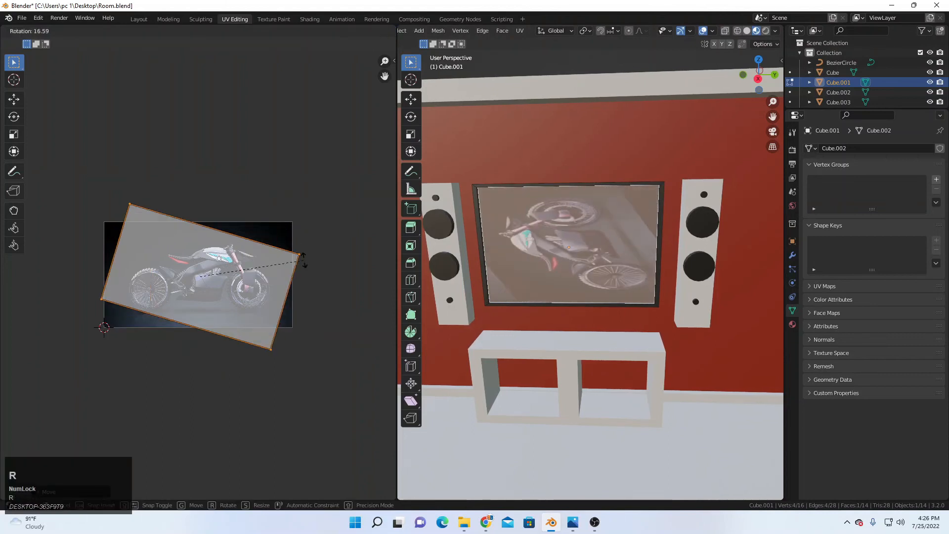
pyautogui.write('90')
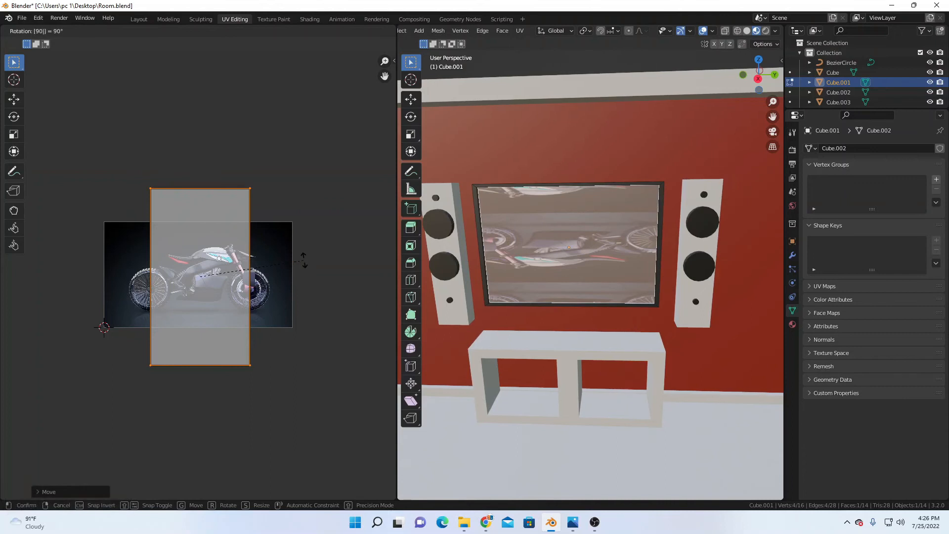
pyautogui.press('-')
pyautogui.press('Return')
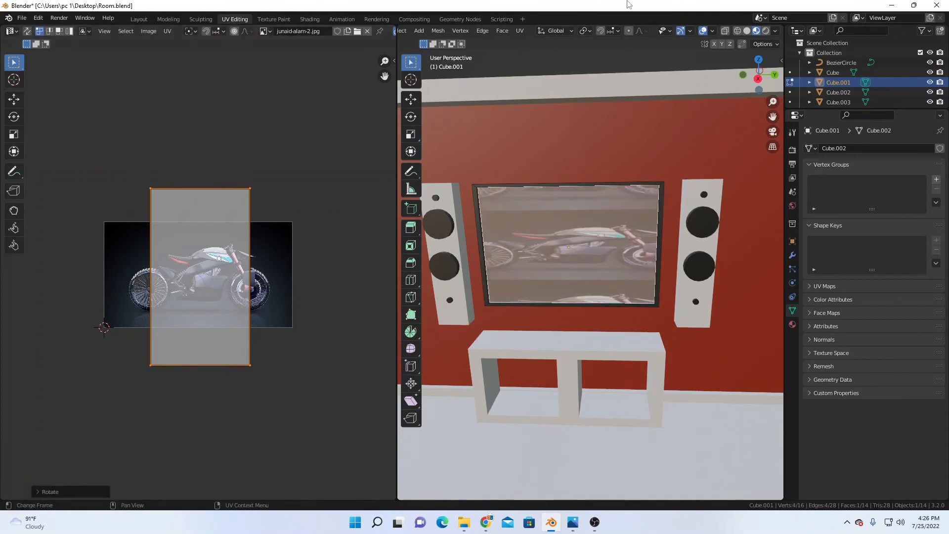
# Step: Try to scale the rotated screen UVs along Y to fit the motorcycle image's height
pyautogui.press('s')
pyautogui.press('y')
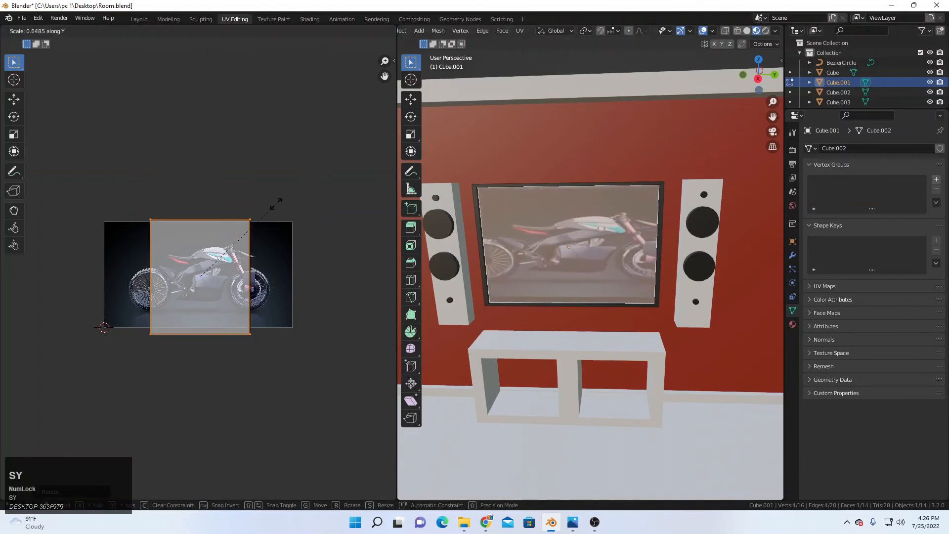
pyautogui.rightClick(266, 209)
pyautogui.click(270, 208)
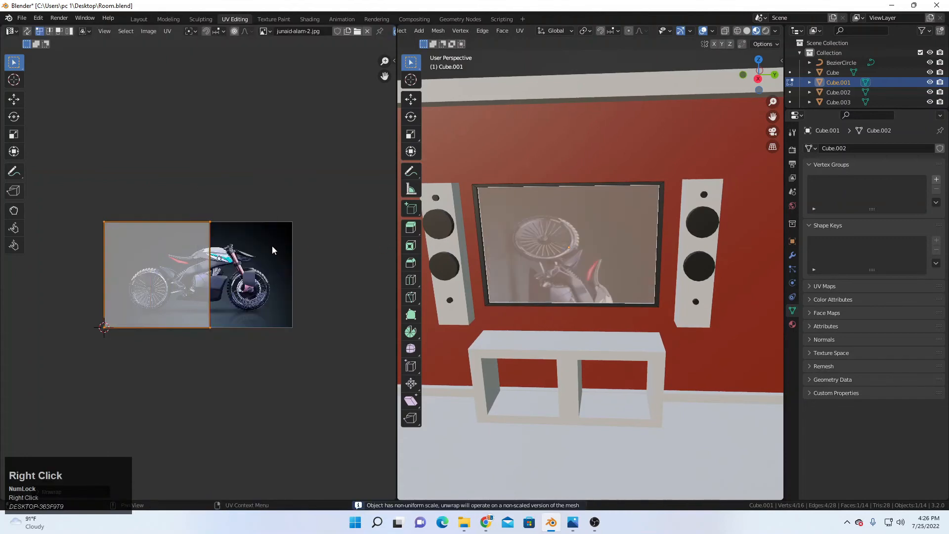
# Step: Apply the television's rotation and scale, then unwrap its screen face again
pyautogui.press('u')
pyautogui.click(543, 188)
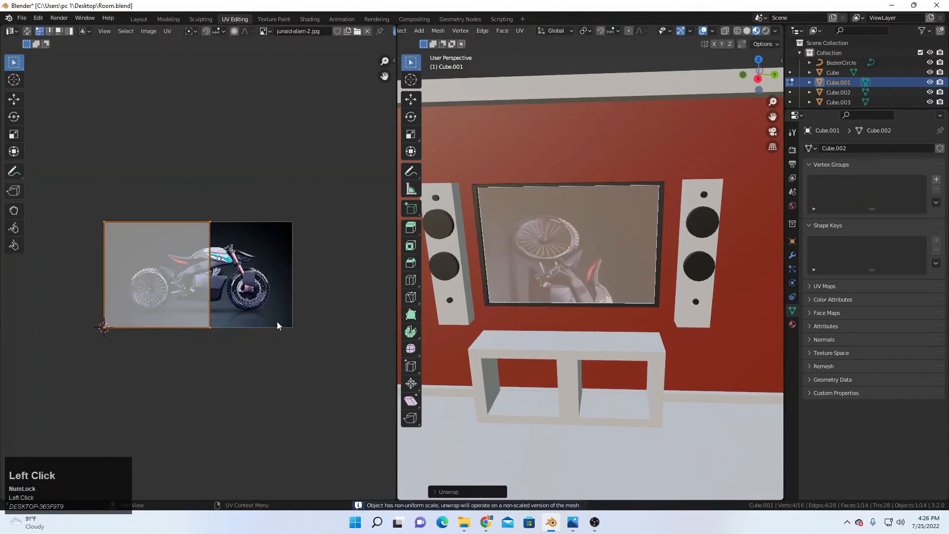
pyautogui.press('Tab')
pyautogui.hotkey('ctrl', 'a')
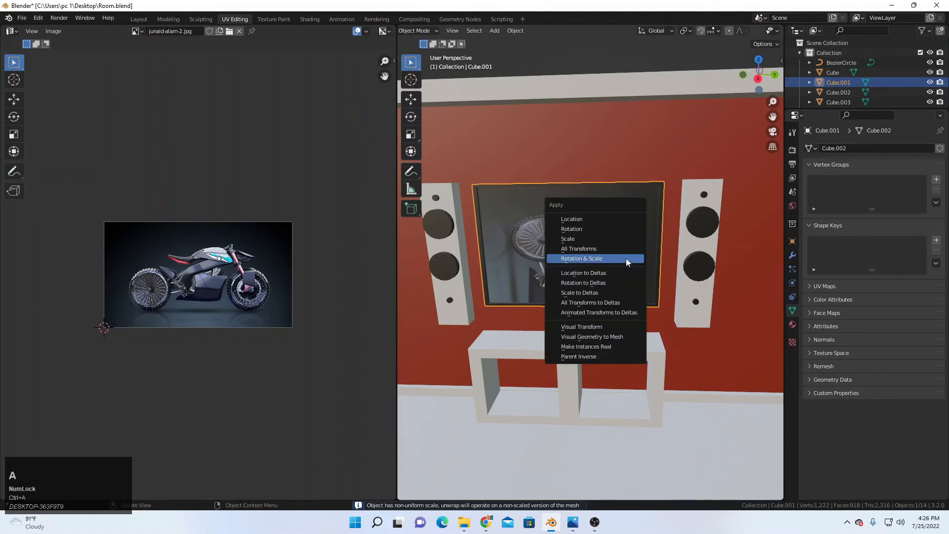
pyautogui.click(626, 258)
pyautogui.press('Tab')
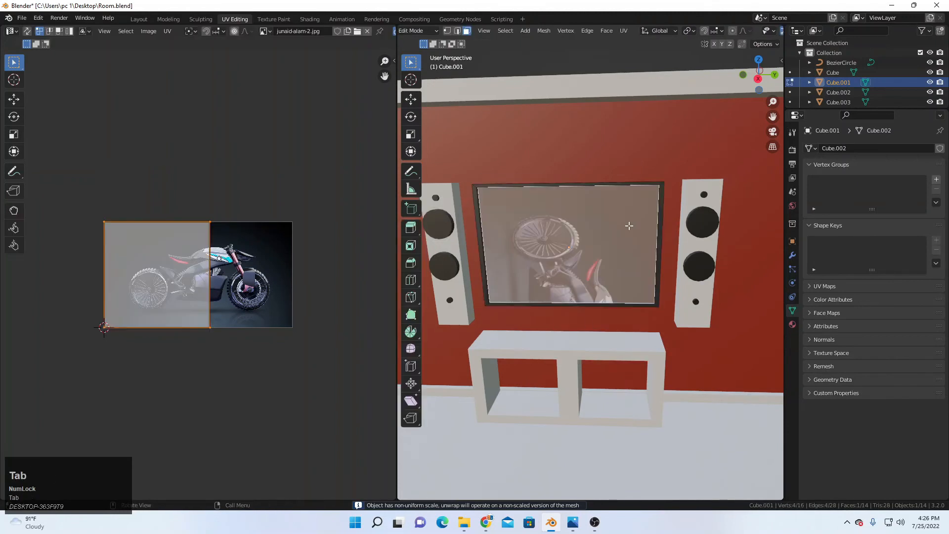
pyautogui.press('u')
pyautogui.click(628, 226)
# Step: Move the television screen's UVs along X toward the image centre and rotate them by 90° so the motorcycle stands upright
pyautogui.press('g')
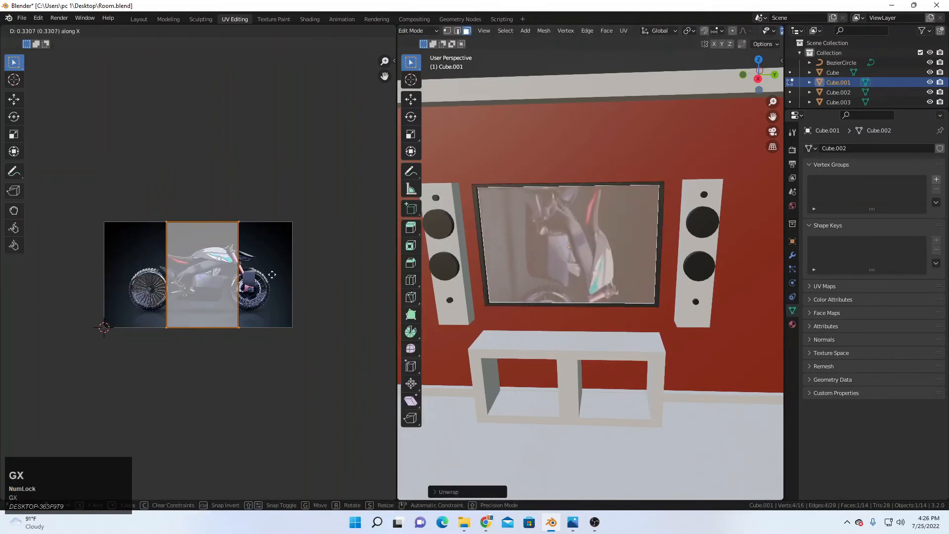
pyautogui.click(290, 279)
pyautogui.write('r')
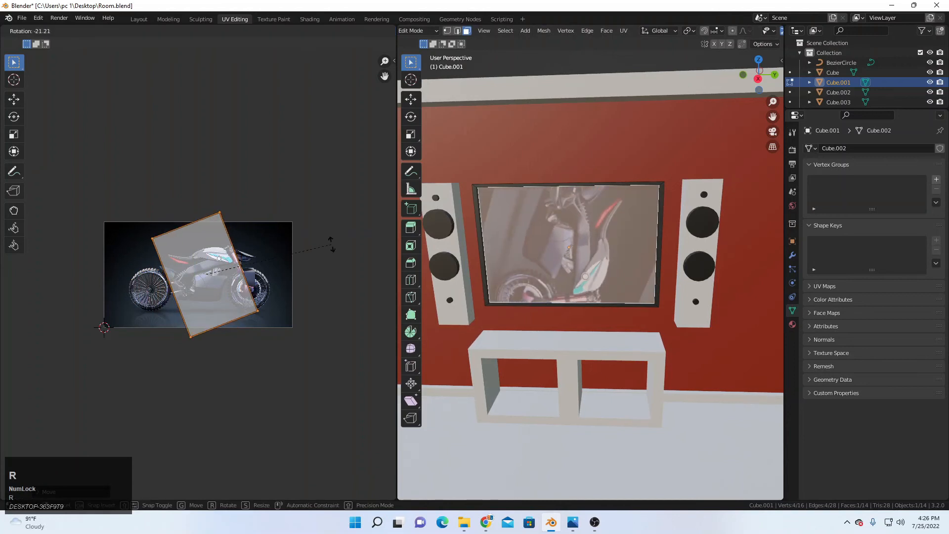
pyautogui.write('90')
pyautogui.click(332, 245)
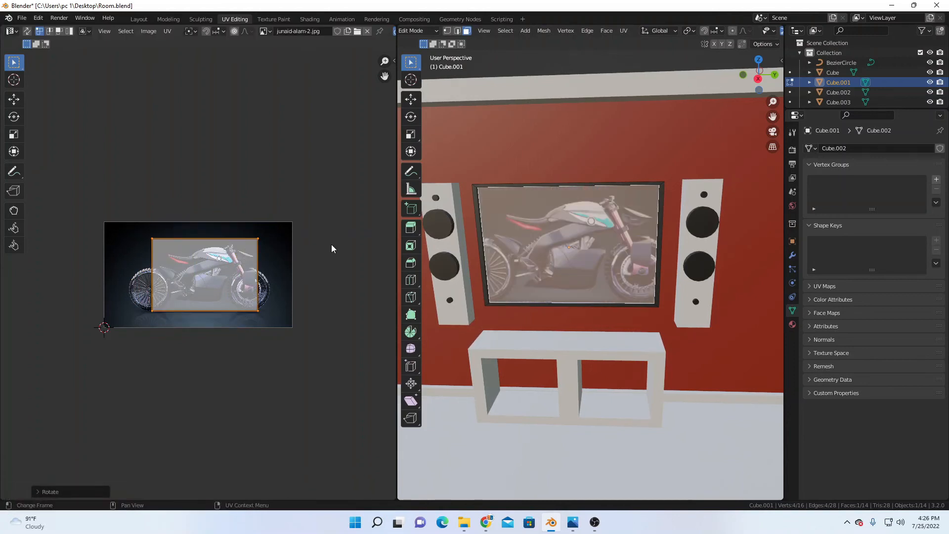
# Step: Scale the screen's UVs to the full height of the motorcycle image and centre them on the motorcycle along X
pyautogui.press('s')
pyautogui.click(371, 265)
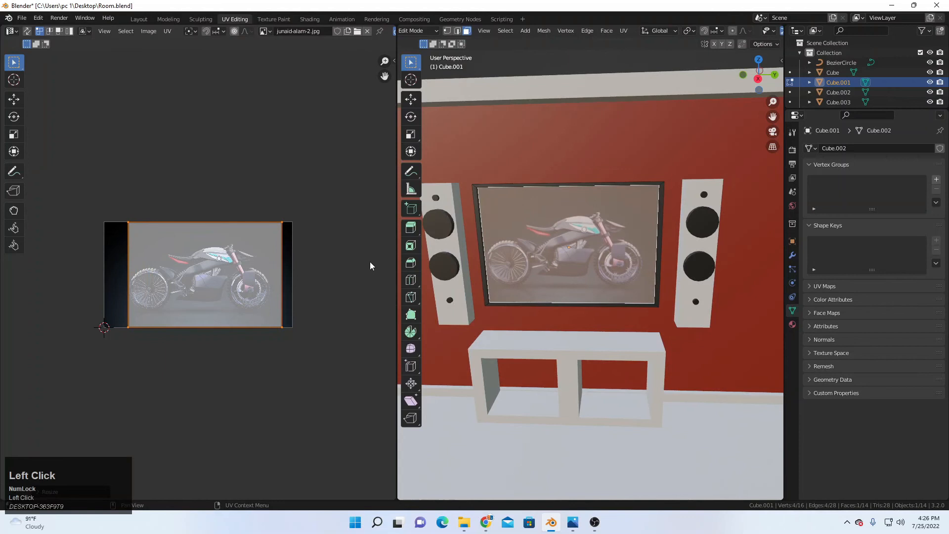
pyautogui.press('g')
pyautogui.press('x')
pyautogui.click(330, 286)
pyautogui.press('Tab')
pyautogui.scroll(-4, 482, 292)
pyautogui.moveTo(483, 292); pyautogui.dragTo(592, 290, button='middle')
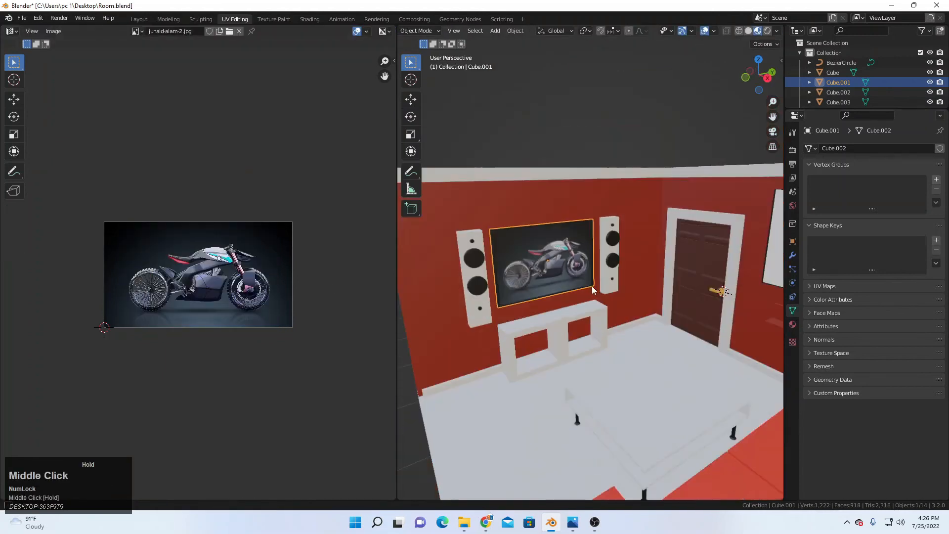
# Step: Set the roughness of the television's Led Screen material to 0 in the Shading workspace
pyautogui.click(310, 18)
pyautogui.scroll(-5, 528, 207)
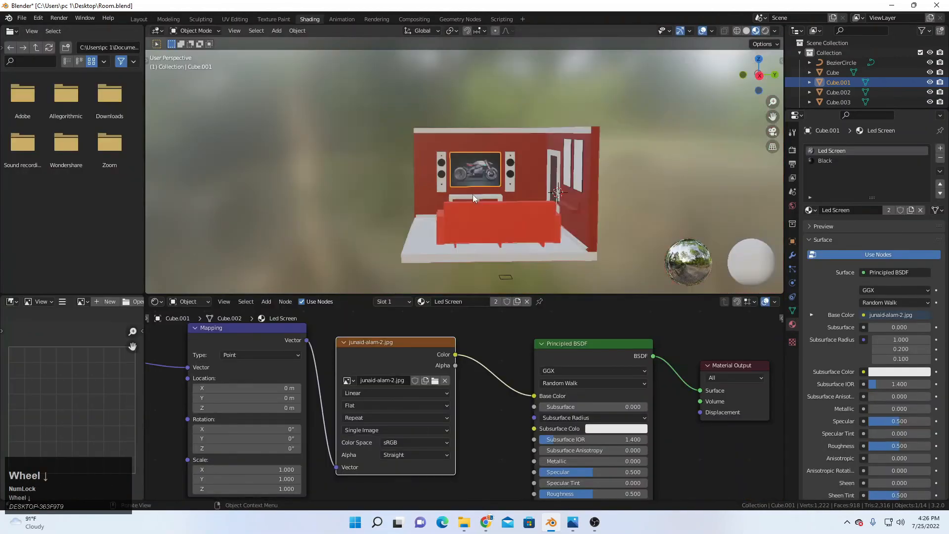
pyautogui.scroll(5, 528, 208)
pyautogui.moveTo(527, 495); pyautogui.dragTo(569, 390, button='middle')
pyautogui.scroll(1, 568, 390)
pyautogui.moveTo(598, 377); pyautogui.dragTo(558, 377)
pyautogui.scroll(-3, 439, 146)
pyautogui.scroll(1, 439, 146)
pyautogui.moveTo(438, 147); pyautogui.dragTo(469, 169, button='middle')
pyautogui.scroll(2, 425, 121)
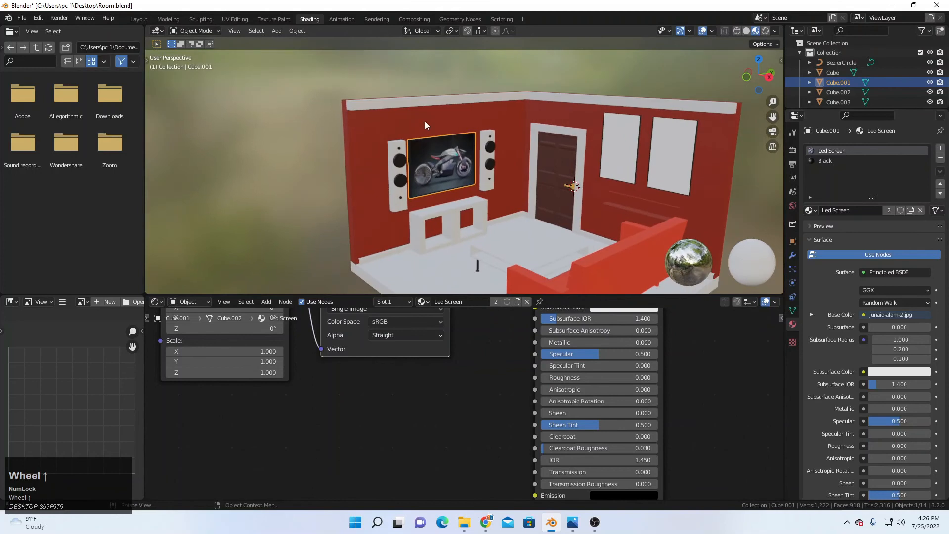
pyautogui.scroll(-2, 425, 120)
pyautogui.click(423, 113)
pyautogui.scroll(3, 510, 191)
pyautogui.scroll(-3, 538, 194)
# Step: Select the wall picture nearer the door and connect Texture Coordinate, Mapping and Image Texture nodes to its Picture 1 material's Base Color
pyautogui.moveTo(539, 194); pyautogui.dragTo(428, 174, button='middle')
pyautogui.moveTo(558, 173); pyautogui.dragTo(619, 192, button='middle')
pyautogui.click(554, 156)
pyautogui.keyDown('shift'); pyautogui.moveTo(555, 156); pyautogui.dragTo(533, 194, button='middle'); pyautogui.keyUp('shift')
pyautogui.click(828, 150)
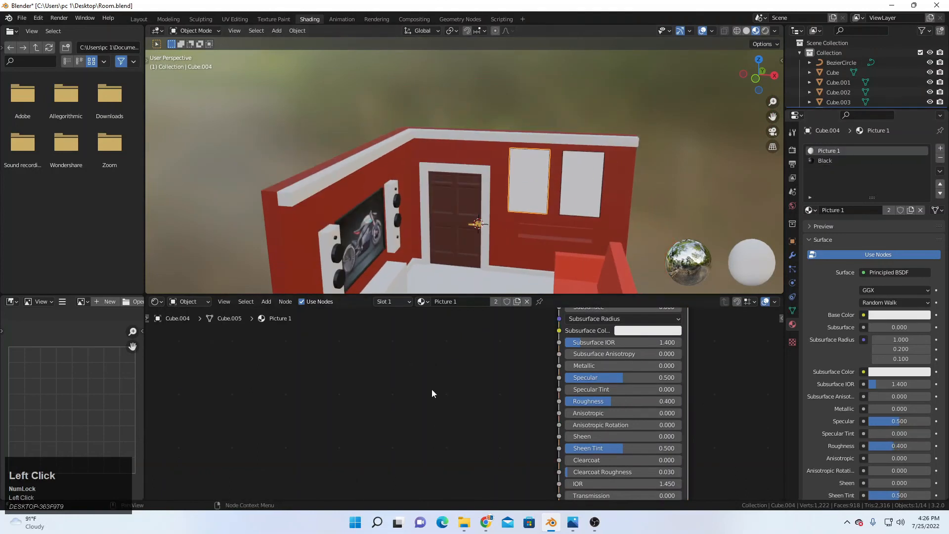
pyautogui.scroll(-3, 434, 395)
pyautogui.click(585, 416)
pyautogui.moveTo(585, 416); pyautogui.dragTo(560, 392)
pyautogui.hotkey('ctrl', 't')
pyautogui.press('g')
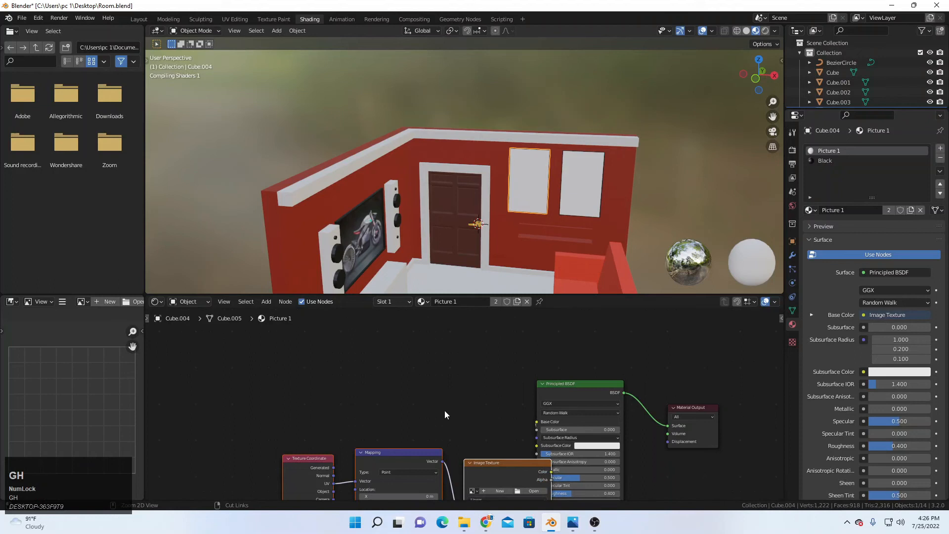
pyautogui.scroll(-2, 465, 419)
pyautogui.press('g')
pyautogui.click(399, 376)
# Step: Load the white-haired portrait on an orange background from the Downloads folder into Picture 1's Image Texture node
pyautogui.scroll(3, 460, 402)
pyautogui.click(446, 407)
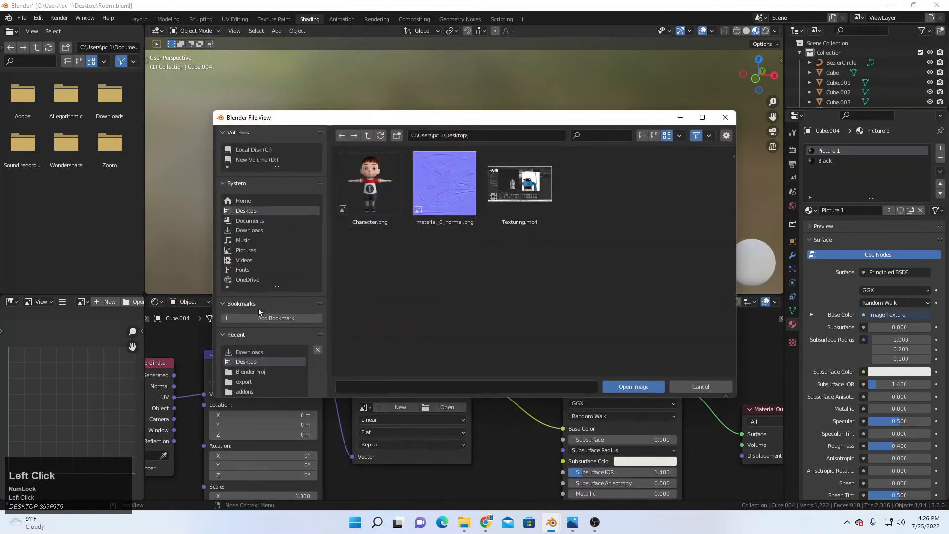
pyautogui.click(250, 351)
pyautogui.scroll(-6, 531, 307)
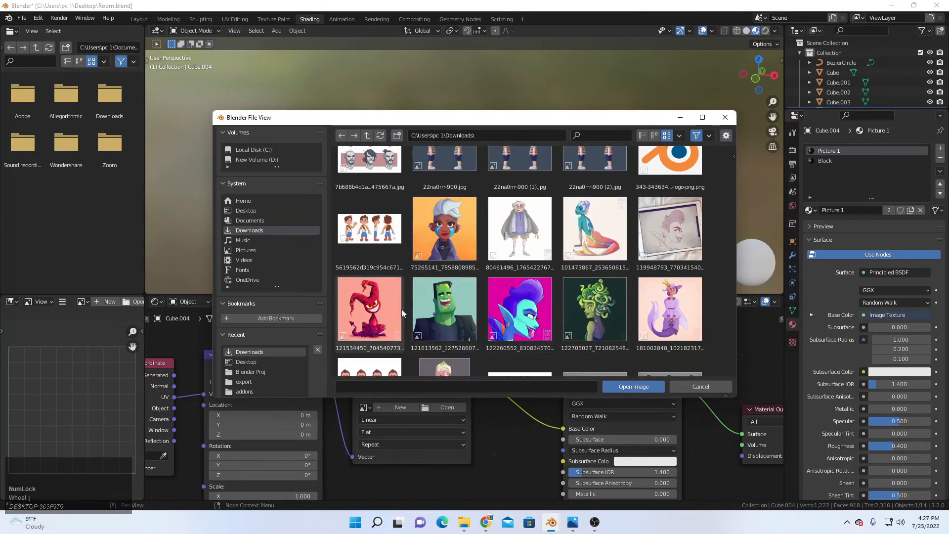
pyautogui.doubleClick(455, 245)
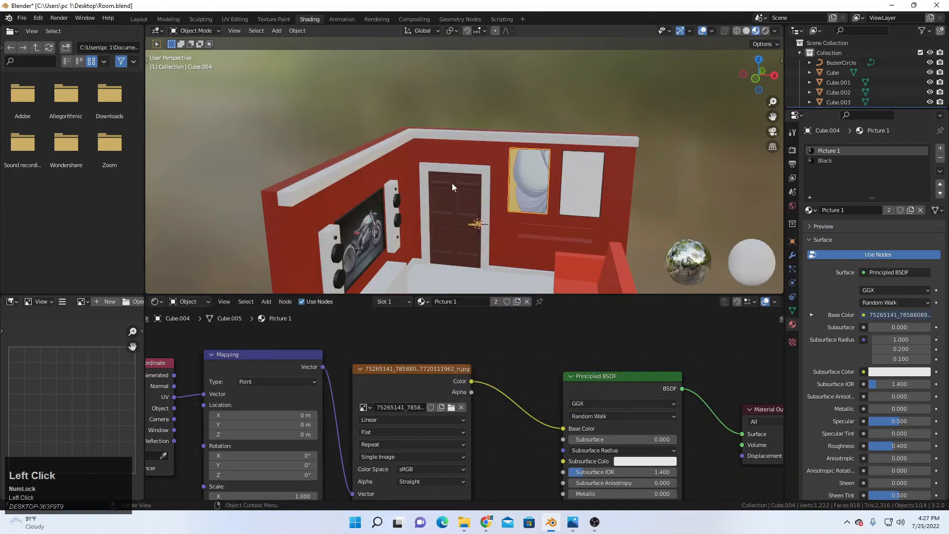
# Step: Scale up the first picture's front-face UVs in the UV Editing workspace to cover most of the portrait image
pyautogui.press('Tab')
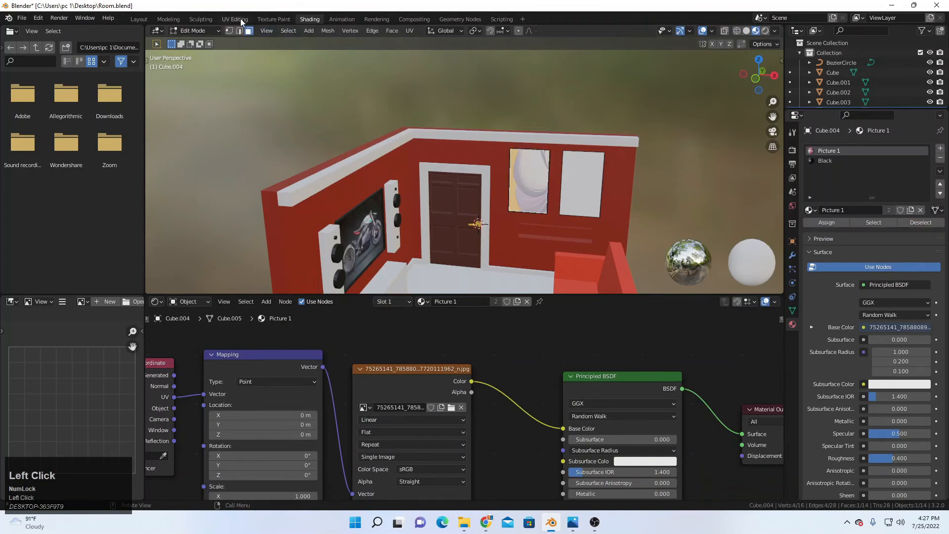
pyautogui.click(236, 19)
pyautogui.press('s')
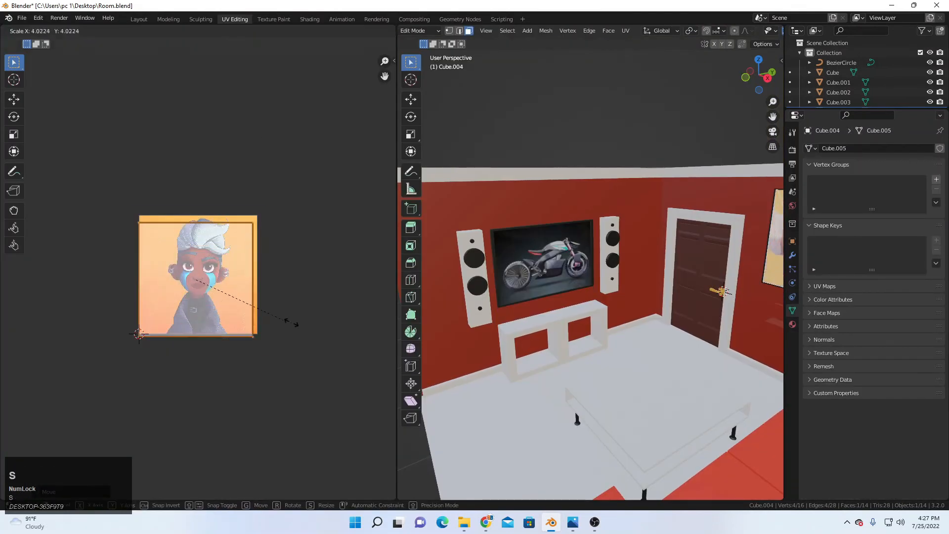
pyautogui.click(271, 328)
pyautogui.scroll(-4, 627, 246)
pyautogui.moveTo(626, 246); pyautogui.dragTo(568, 277, button='middle')
pyautogui.scroll(3, 568, 277)
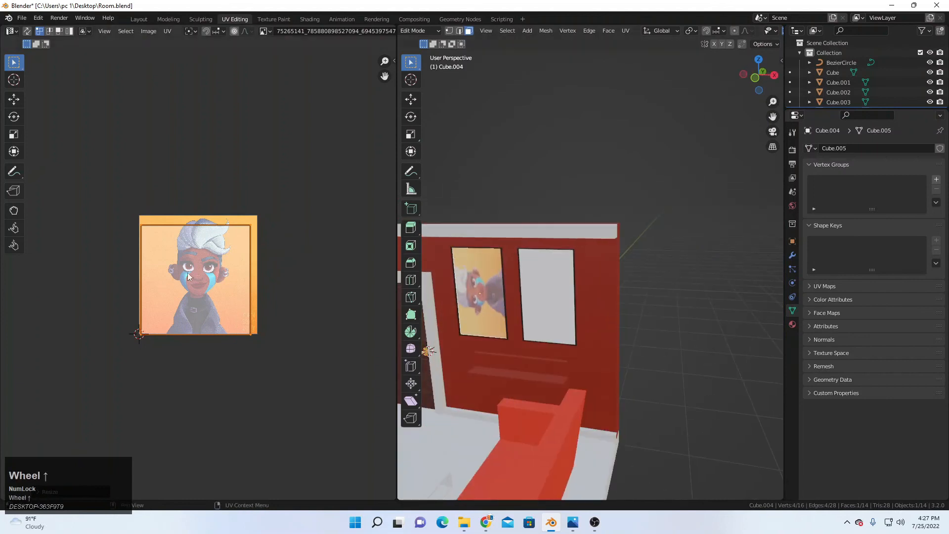
# Step: Rotate the first picture's UVs so the portrait stands upright and rescale them to fit the image
pyautogui.press('r')
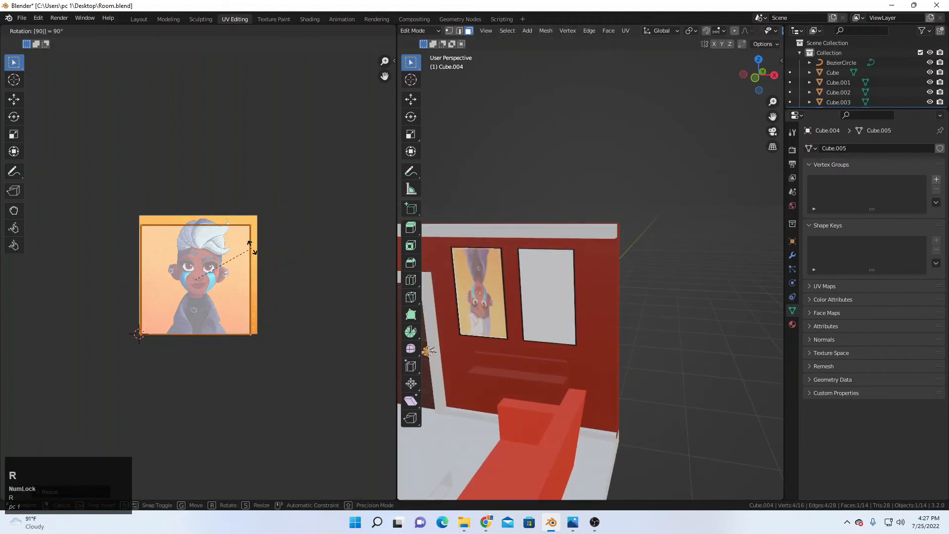
pyautogui.click(253, 251)
pyautogui.press('s')
pyautogui.click(250, 297)
pyautogui.press('s')
pyautogui.click(319, 328)
# Step: Narrow the first picture's UVs along X to correct the portrait's proportions and centre them on the face
pyautogui.press('s')
pyautogui.press('x')
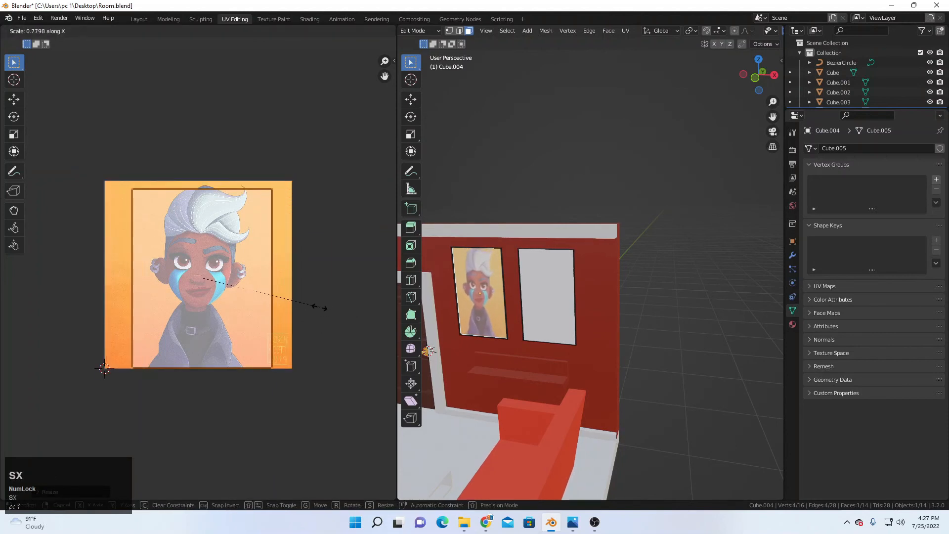
pyautogui.click(301, 304)
pyautogui.press('g')
pyautogui.press('x')
pyautogui.click(294, 304)
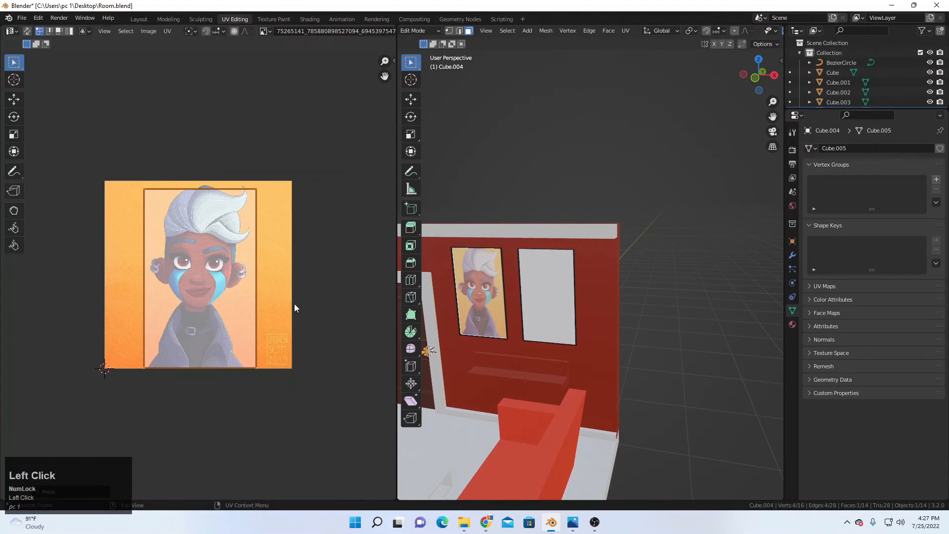
pyautogui.press('Tab')
# Step: Select the second wall picture and its front face, and connect Texture Coordinate, Mapping and Image Texture nodes to its Picture 2 material
pyautogui.scroll(-5, 587, 265)
pyautogui.scroll(4, 587, 266)
pyautogui.scroll(3, 587, 266)
pyautogui.click(541, 321)
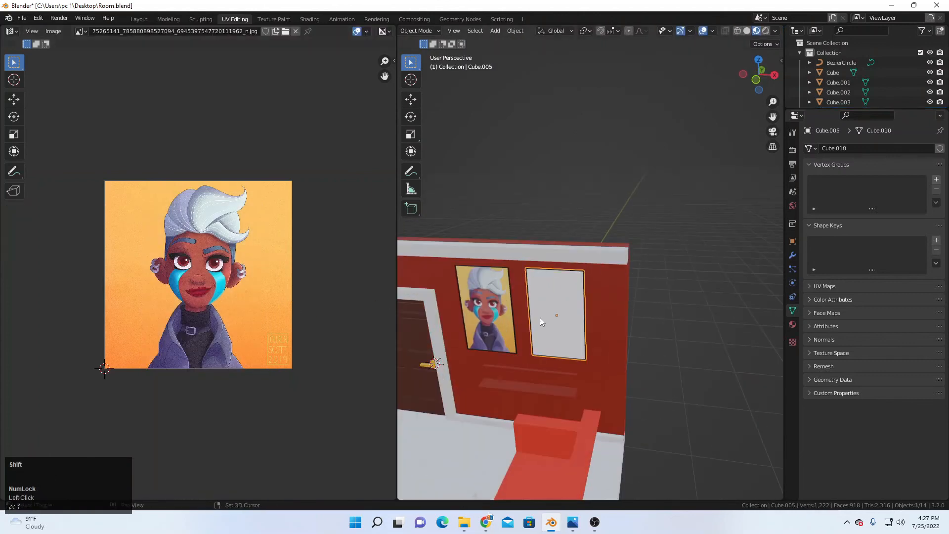
pyautogui.keyDown('shift'); pyautogui.moveTo(540, 321); pyautogui.dragTo(573, 315, button='middle'); pyautogui.keyUp('shift')
pyautogui.press('Tab')
pyautogui.click(601, 306)
pyautogui.click(310, 19)
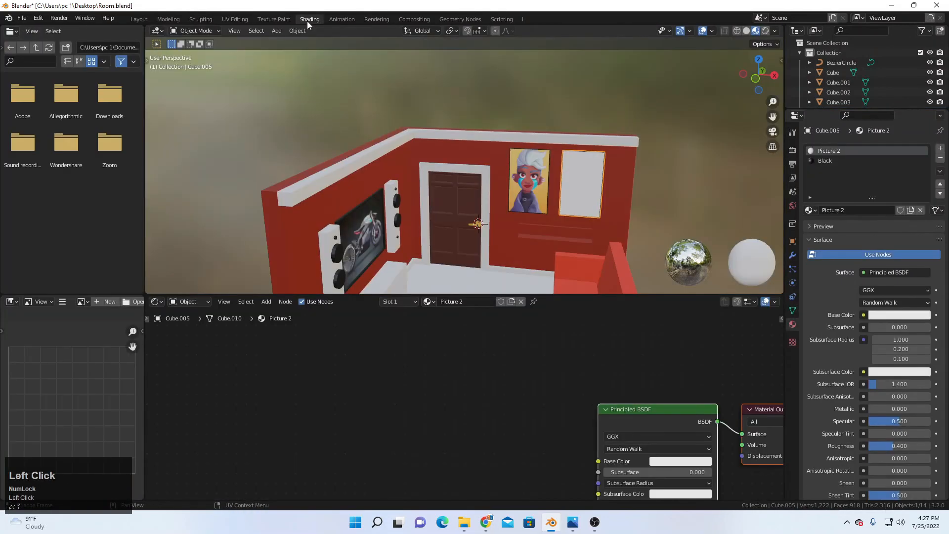
pyautogui.scroll(2, 563, 345)
pyautogui.moveTo(540, 377); pyautogui.dragTo(527, 351)
pyautogui.hotkey('ctrl', 't')
pyautogui.press('g')
pyautogui.click(427, 332)
# Step: Load the green Frankenstein-style monster portrait from the Downloads folder into Picture 2's Image Texture node
pyautogui.scroll(2, 257, 376)
pyautogui.click(587, 388)
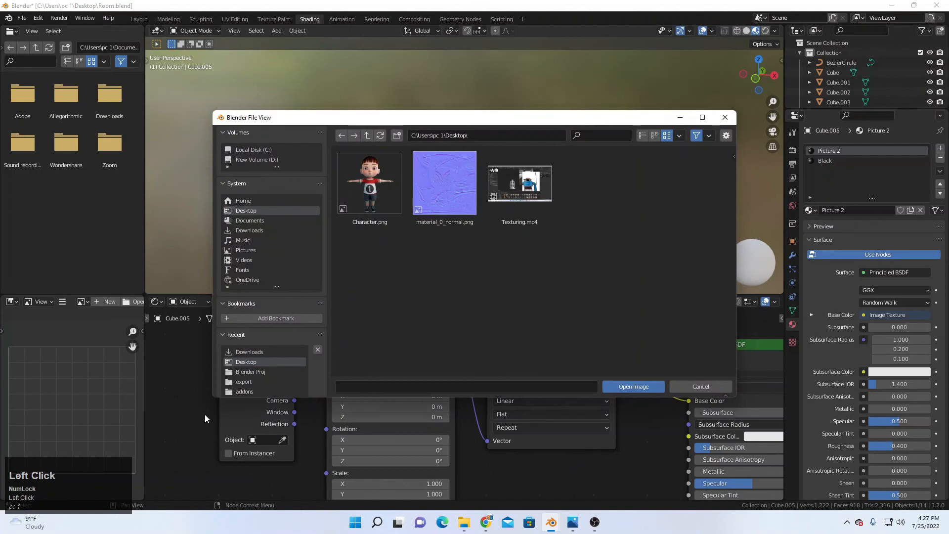
pyautogui.click(252, 352)
pyautogui.scroll(-10, 485, 269)
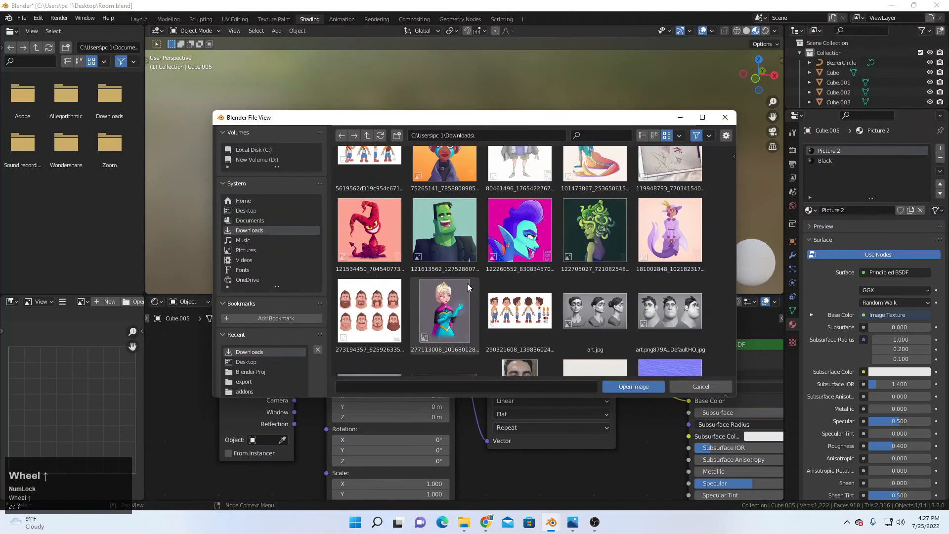
pyautogui.doubleClick(472, 236)
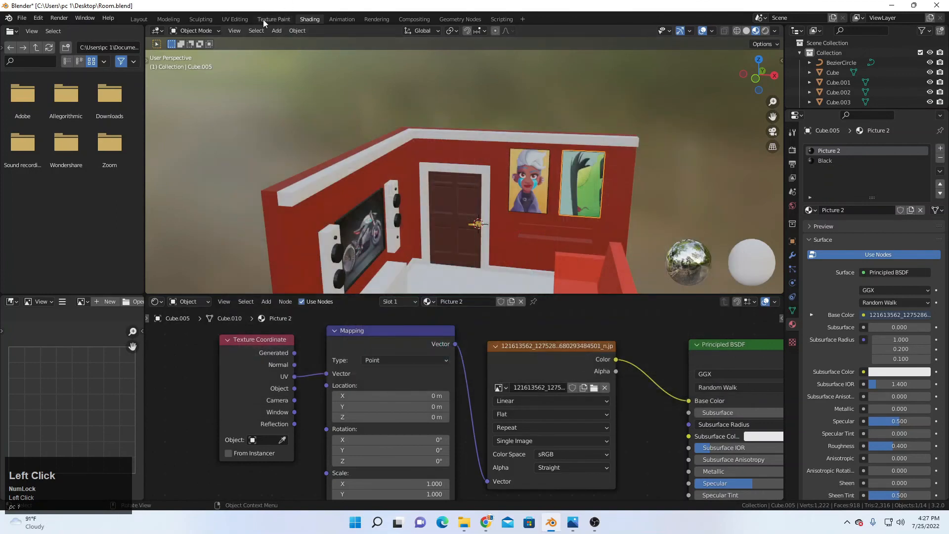
# Step: Unwrap the second picture's front face and turn its UVs so the green monster stands upright
pyautogui.click(235, 18)
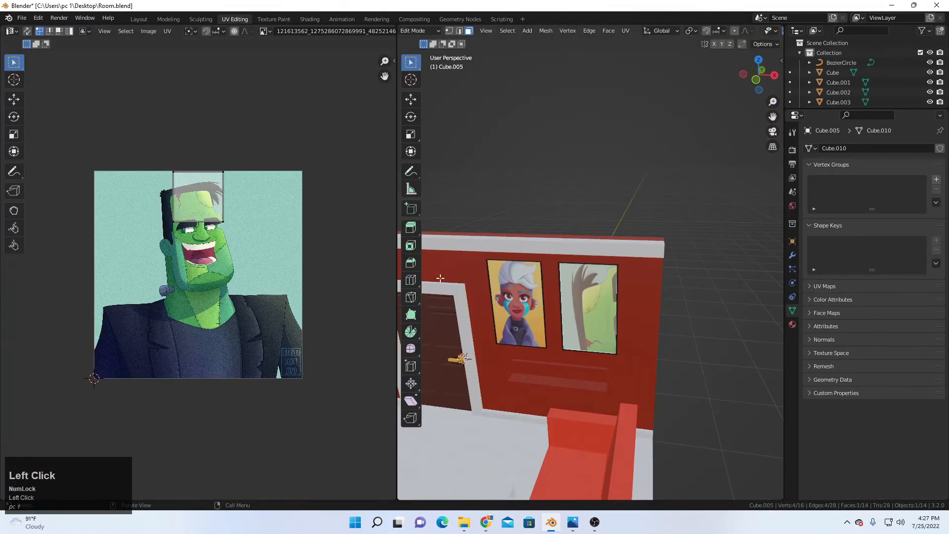
pyautogui.press('u')
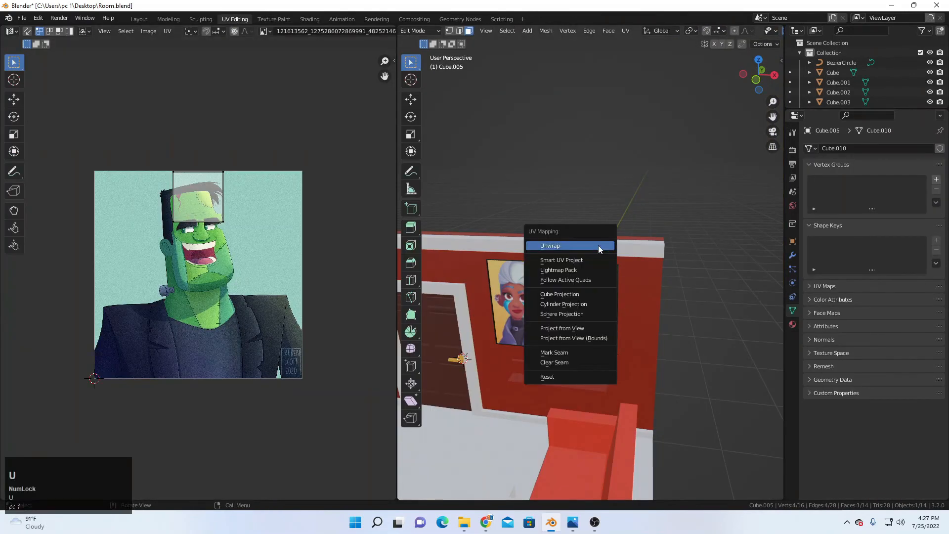
pyautogui.click(601, 248)
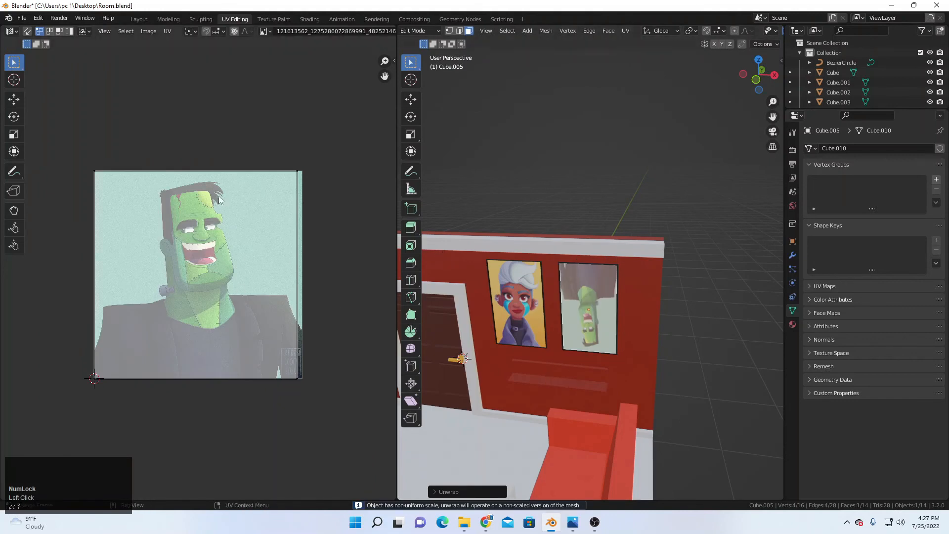
pyautogui.press('a')
pyautogui.write('r')
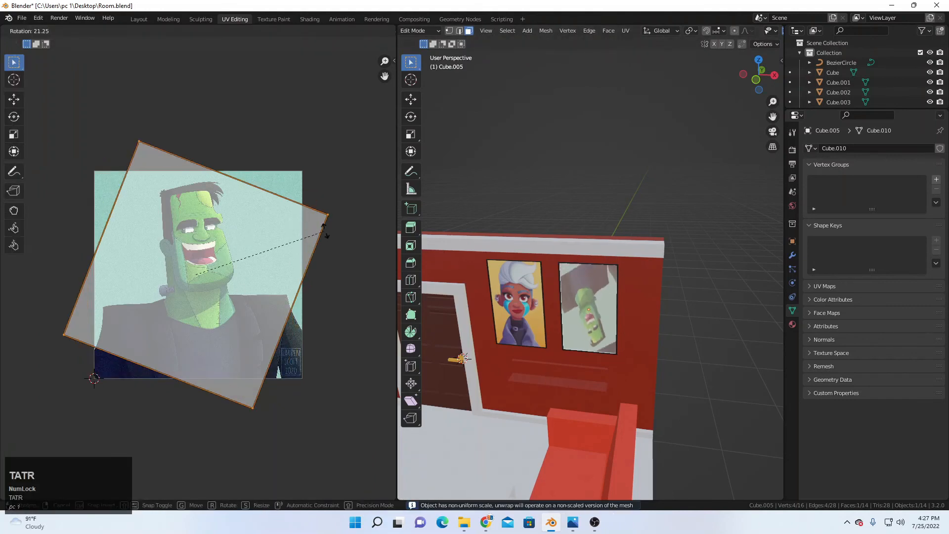
pyautogui.write('90')
pyautogui.press('Return')
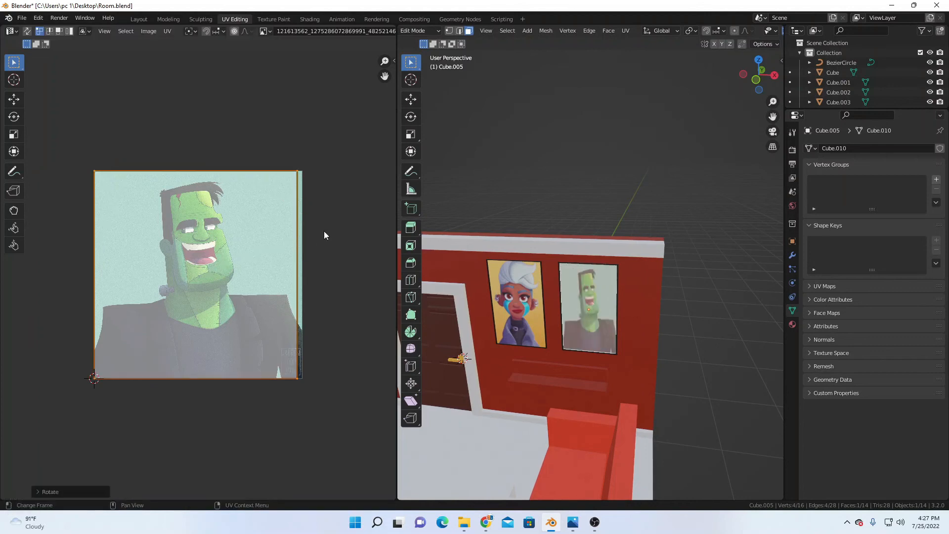
pyautogui.press('Tab')
# Step: Examine the textured room from several distances and return to the Layout workspace to view the whole model
pyautogui.scroll(-5, 565, 188)
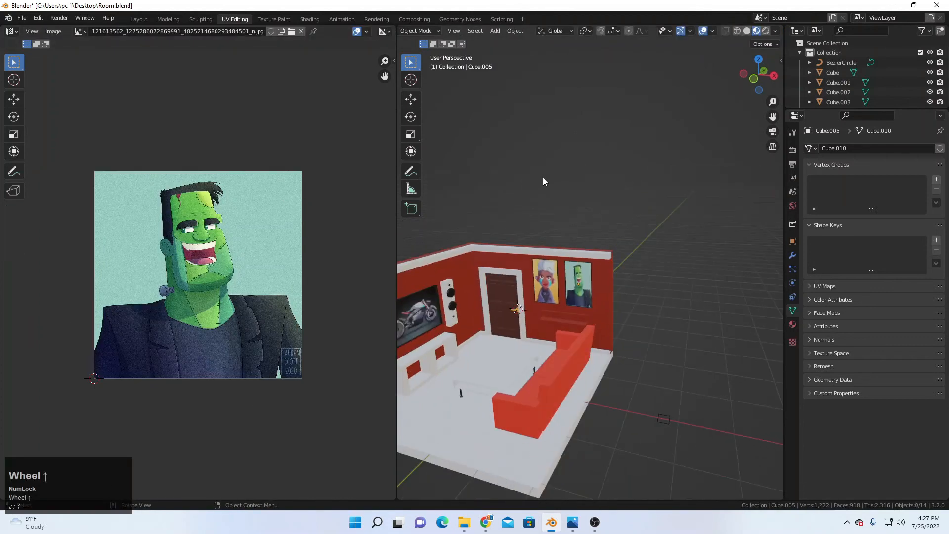
pyautogui.scroll(8, 607, 195)
pyautogui.scroll(-3, 607, 194)
pyautogui.keyDown('shift'); pyautogui.moveTo(603, 210); pyautogui.dragTo(584, 314, button='middle'); pyautogui.keyUp('shift')
pyautogui.scroll(-4, 599, 201)
pyautogui.keyDown('shift'); pyautogui.scroll(1, 583, 310); pyautogui.keyUp('shift')
pyautogui.scroll(4, 583, 311)
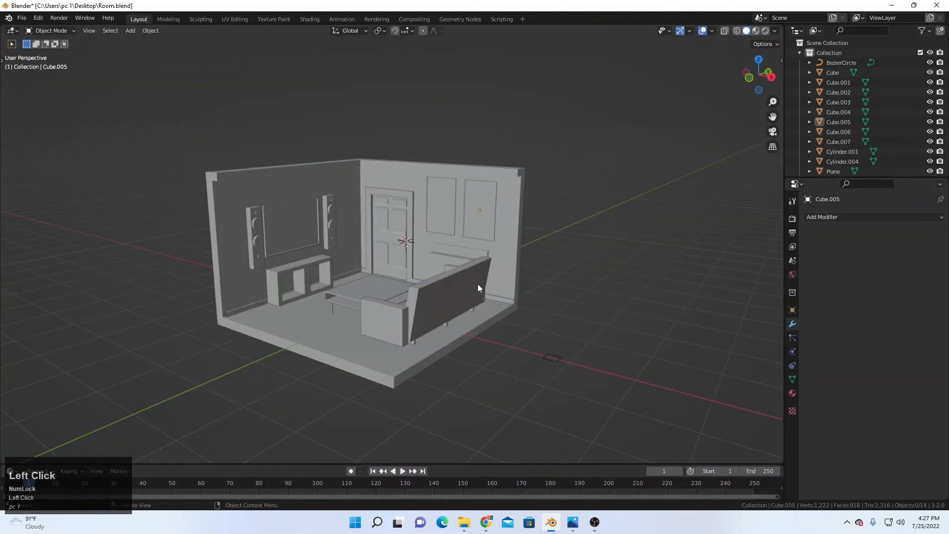
pyautogui.moveTo(474, 286); pyautogui.dragTo(469, 286, button='middle')
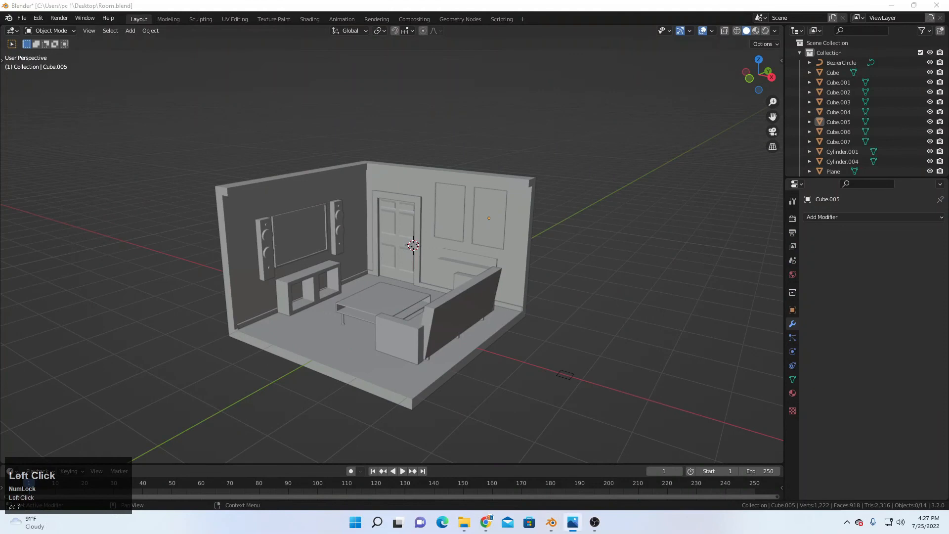
pyautogui.moveTo(437, 249)
pyautogui.mouseDown(button='middle')
pyautogui.moveTo(444, 274)
pyautogui.moveTo(474, 257)
pyautogui.mouseUp(button='middle')
# Step: Set the world background colour to black (value 0) while viewing Rendered shading, and return the viewport to Solid shading
pyautogui.click(765, 31)
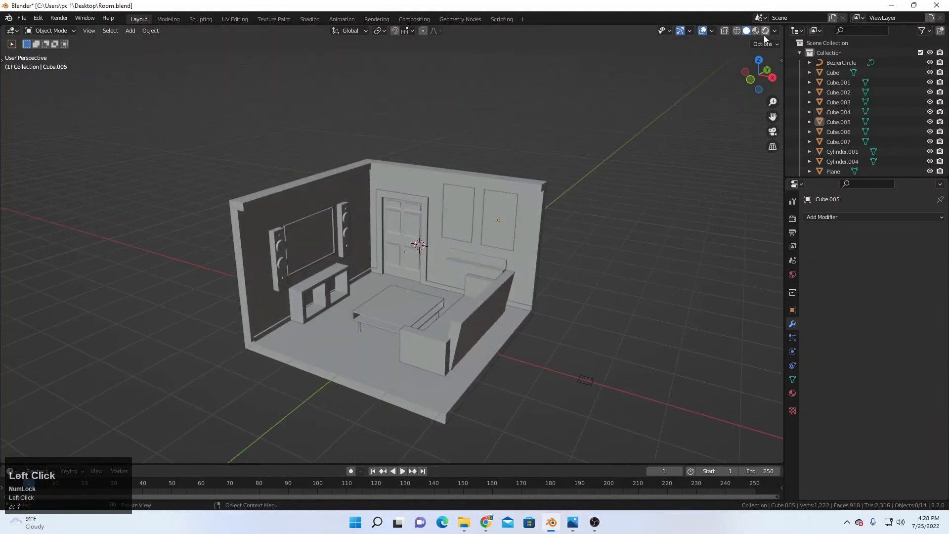
pyautogui.click(765, 31)
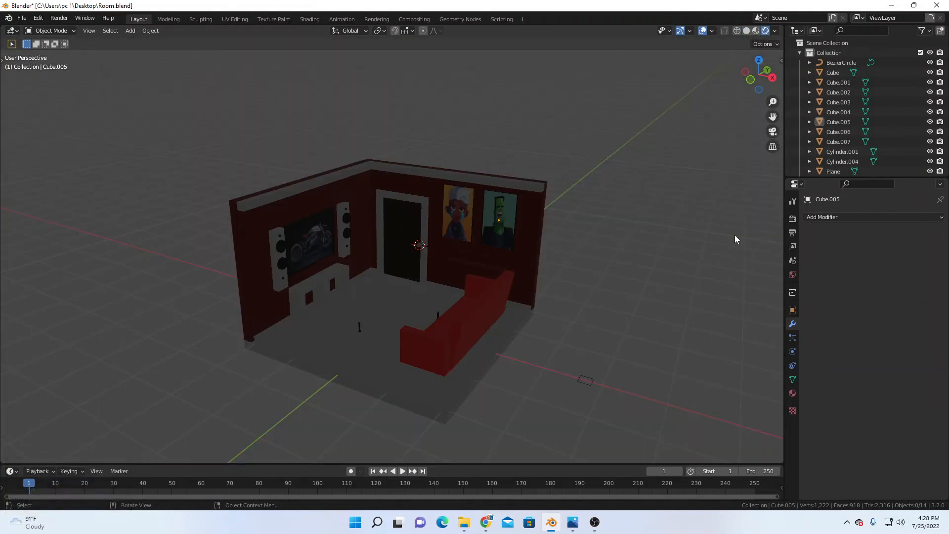
pyautogui.click(792, 274)
pyautogui.click(921, 283)
pyautogui.moveTo(922, 198); pyautogui.dragTo(923, 217)
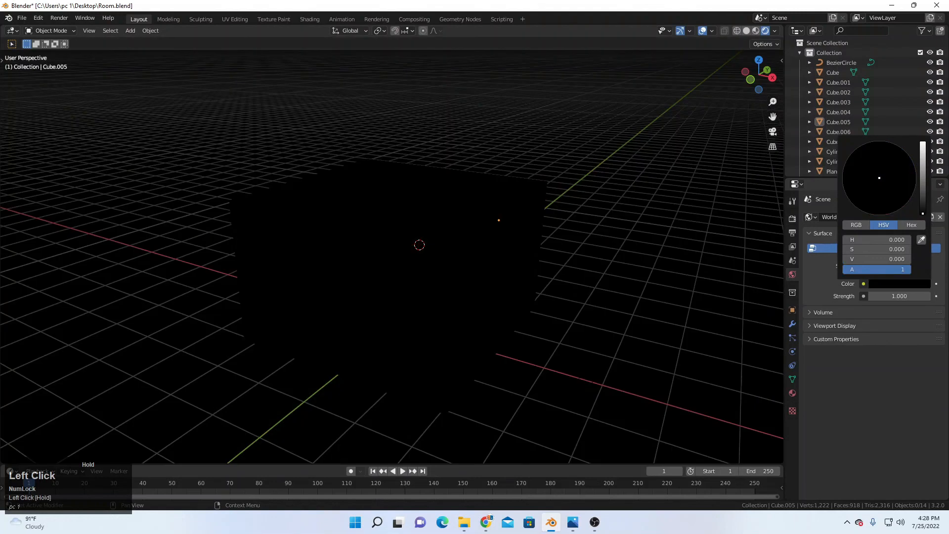
pyautogui.click(746, 30)
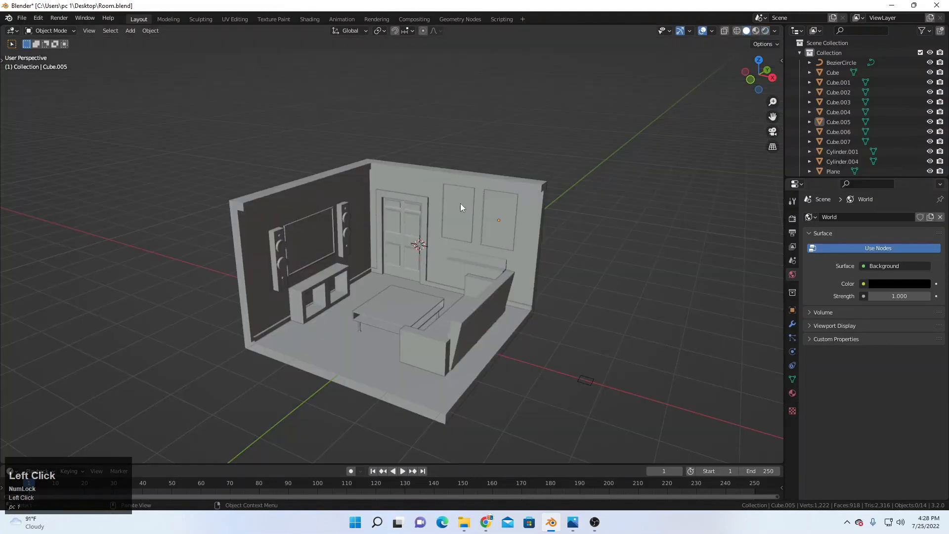
pyautogui.keyDown('shift'); pyautogui.scroll(1, 494, 207); pyautogui.keyUp('shift')
pyautogui.hotkey('shift', 'a')
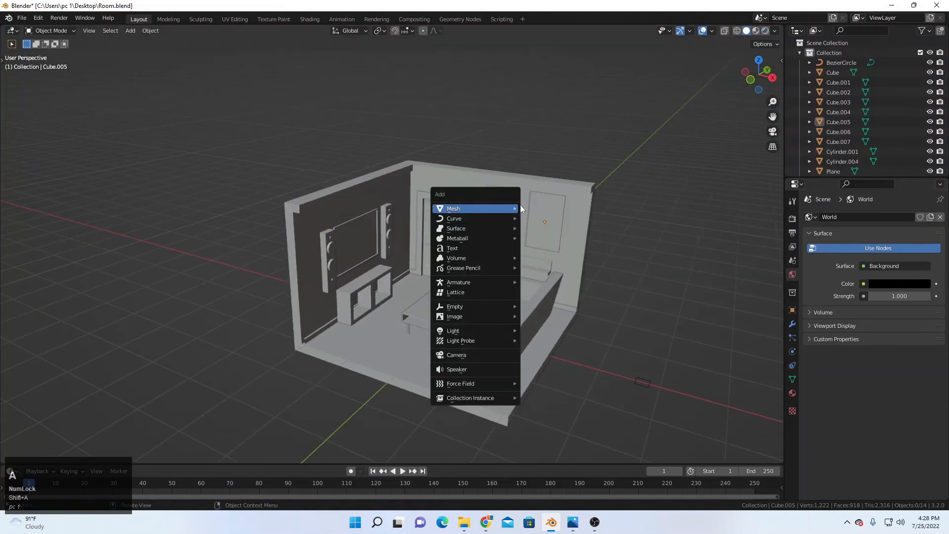
pyautogui.click(527, 214)
pyautogui.scroll(-3, 476, 254)
pyautogui.press('g')
pyautogui.press('z')
pyautogui.rightClick(463, 230)
pyautogui.press('x')
pyautogui.click(536, 186)
# Step: Add an area light, centre it over the room in top view and scale it up to nearly cover the floor
pyautogui.hotkey('shift', 'a')
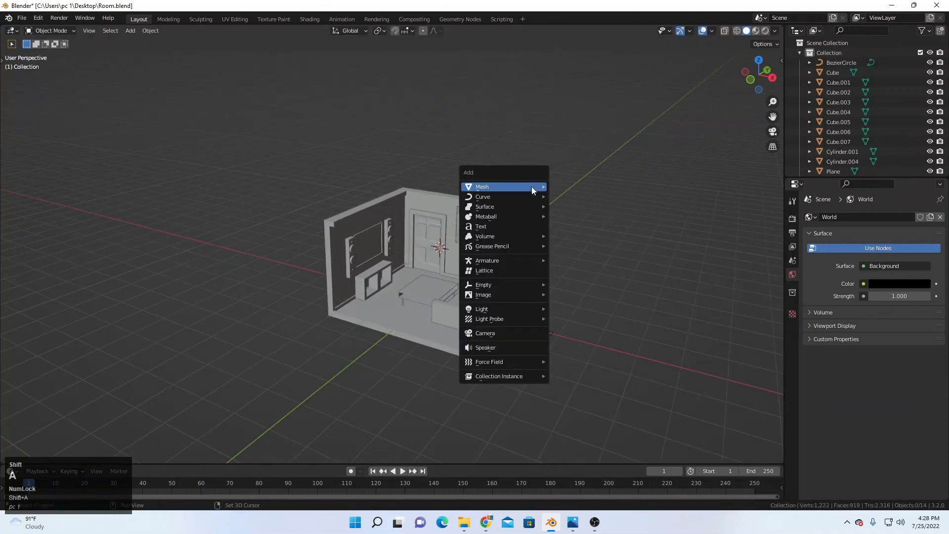
pyautogui.moveTo(542, 309)
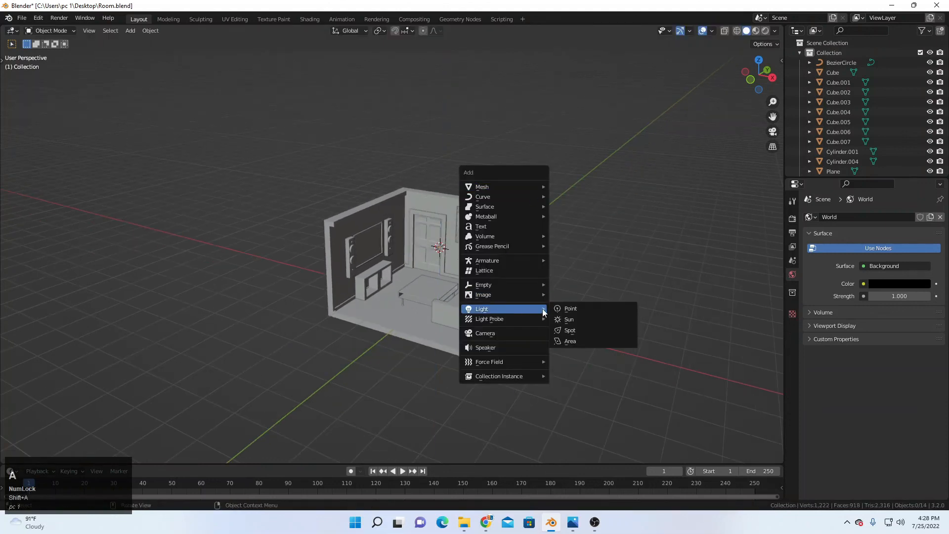
pyautogui.click(570, 341)
pyautogui.scroll(2, 532, 329)
pyautogui.press('KP_7')
pyautogui.press('s')
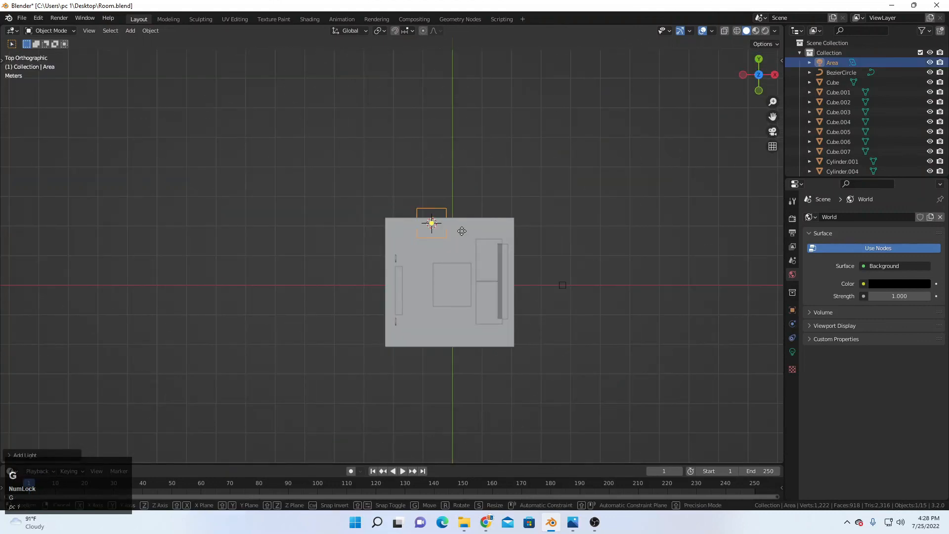
pyautogui.click(631, 330)
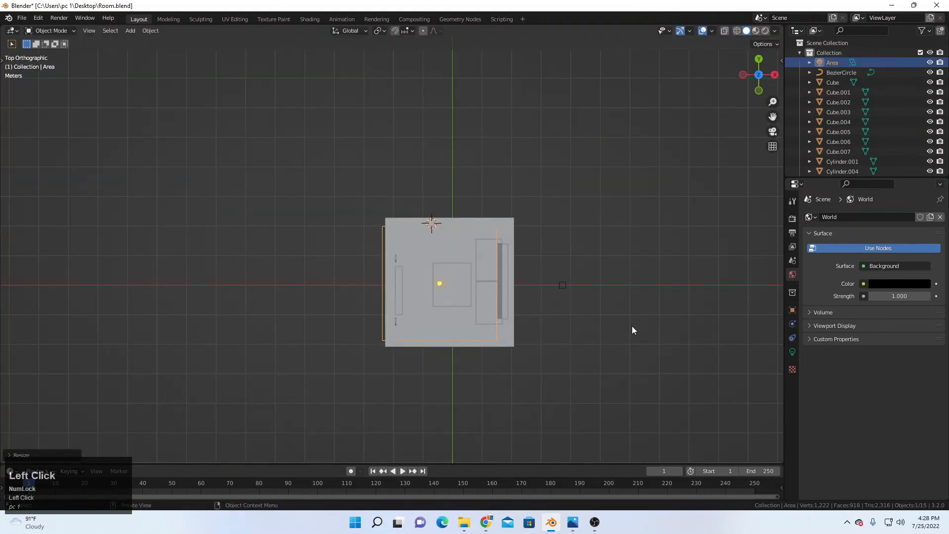
# Step: Raise the area light along the Z axis to the top of the walls and preview the room in Rendered shading
pyautogui.moveTo(572, 355); pyautogui.dragTo(543, 306, button='middle')
pyautogui.press('g')
pyautogui.press('z')
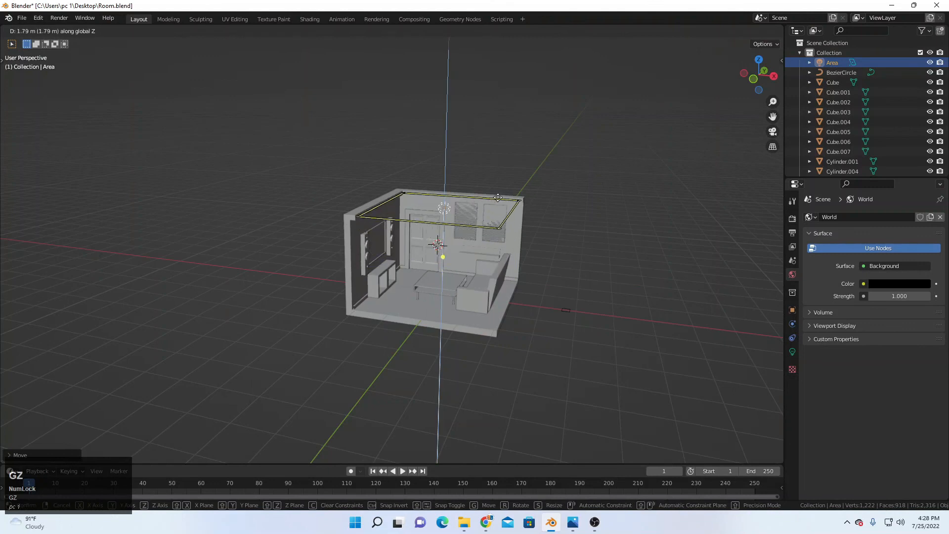
pyautogui.click(499, 202)
pyautogui.scroll(1, 505, 223)
pyautogui.press('z')
pyautogui.click(514, 196)
pyautogui.scroll(5, 567, 188)
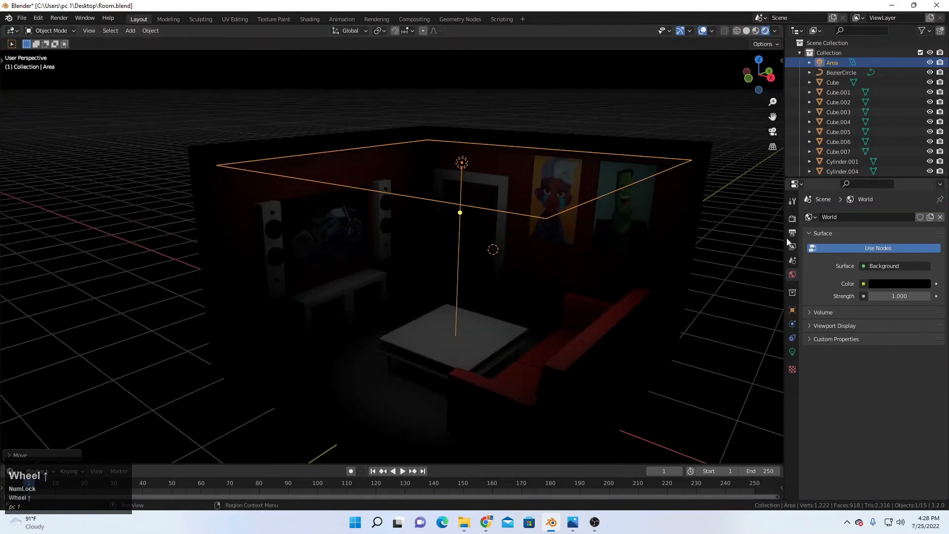
# Step: Enable Ambient Occlusion, Bloom, Screen Space Reflections and Motion Blur in the Eevee render settings, working in Solid shading
pyautogui.click(792, 218)
pyautogui.scroll(-2, 761, 256)
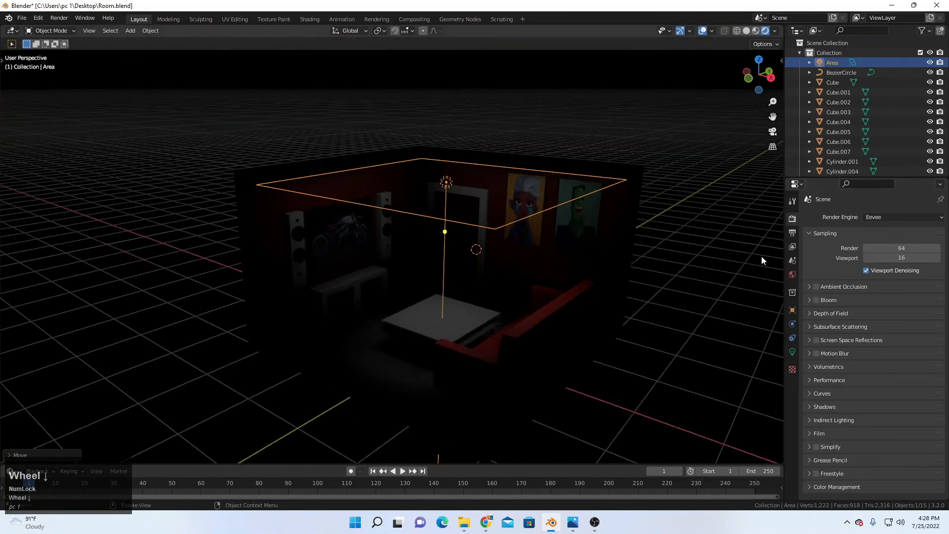
pyautogui.press('z')
pyautogui.click(816, 287)
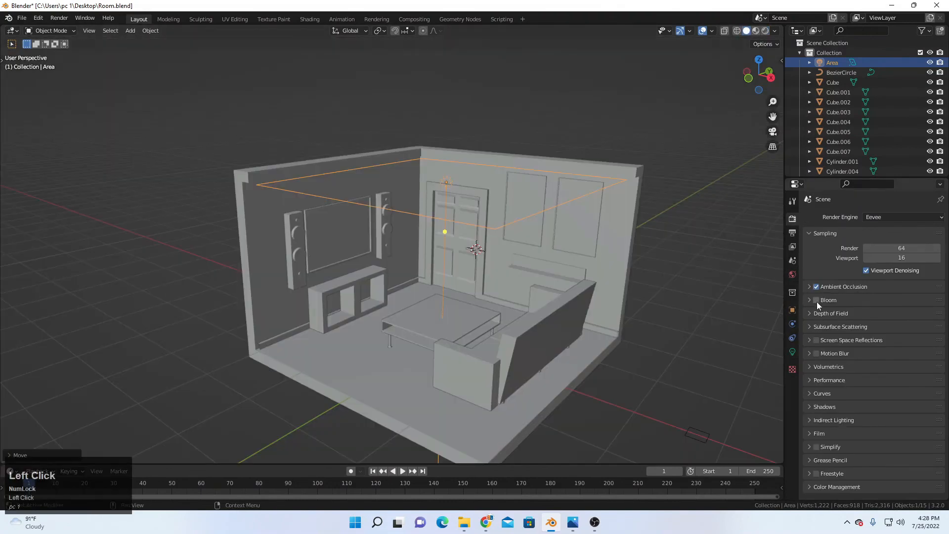
pyautogui.click(815, 354)
pyautogui.scroll(-1, 825, 435)
pyautogui.click(819, 433)
# Step: Set the Color Management look to Medium High Contrast after trying High Contrast in Rendered shading
pyautogui.scroll(-2, 851, 452)
pyautogui.click(835, 492)
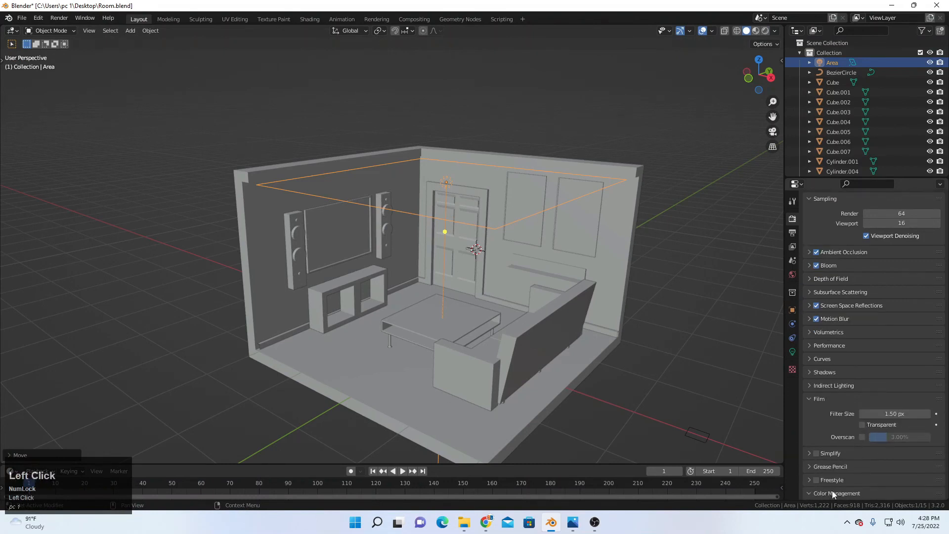
pyautogui.scroll(-5, 873, 450)
pyautogui.click(889, 439)
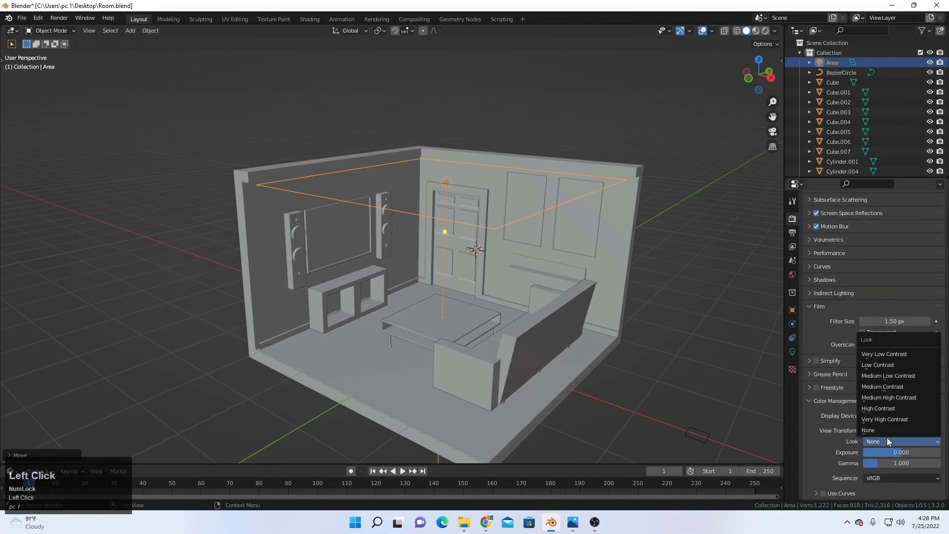
pyautogui.click(884, 410)
pyautogui.click(765, 31)
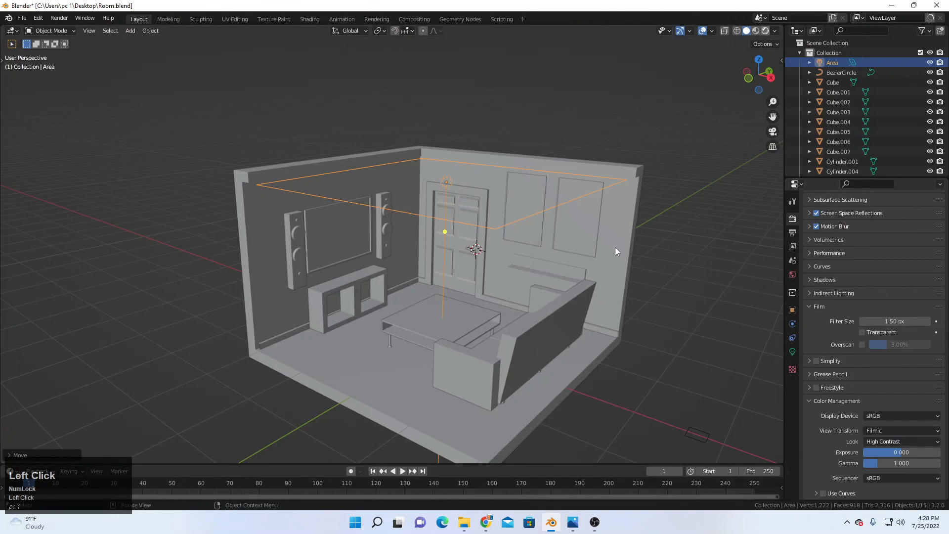
pyautogui.moveTo(603, 260); pyautogui.dragTo(580, 277, button='middle')
pyautogui.click(873, 439)
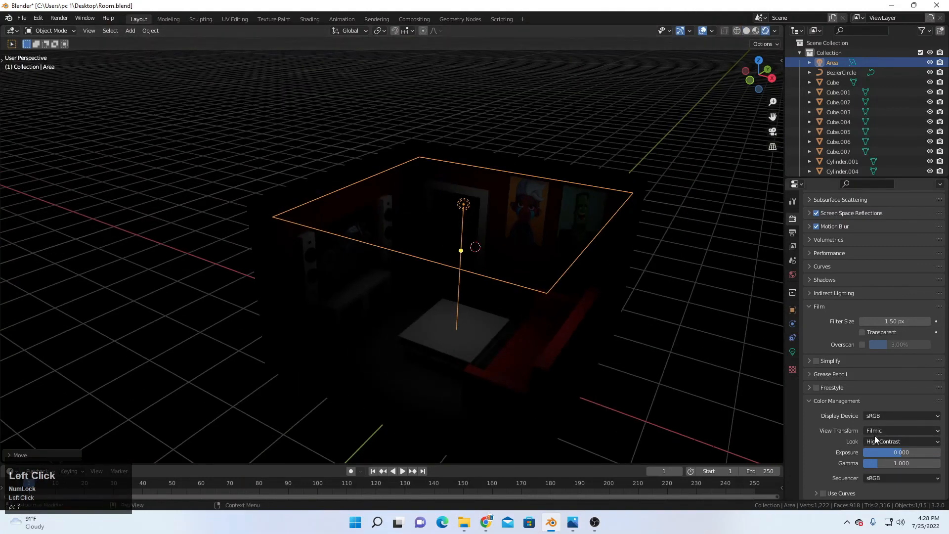
pyautogui.click(885, 397)
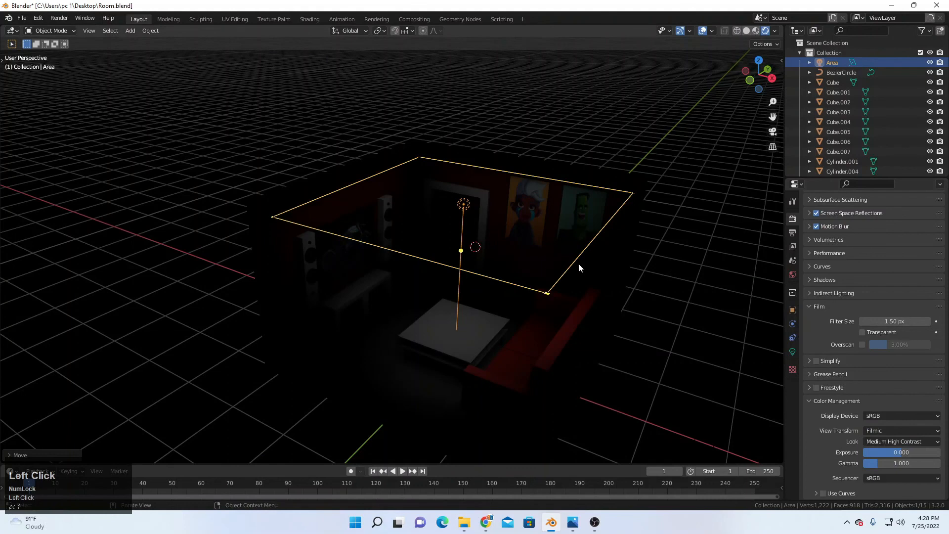
# Step: Increase the area light's power to 78.6 W, checking the brightness of the room in Rendered shading
pyautogui.moveTo(578, 262); pyautogui.dragTo(612, 275, button='middle')
pyautogui.click(792, 352)
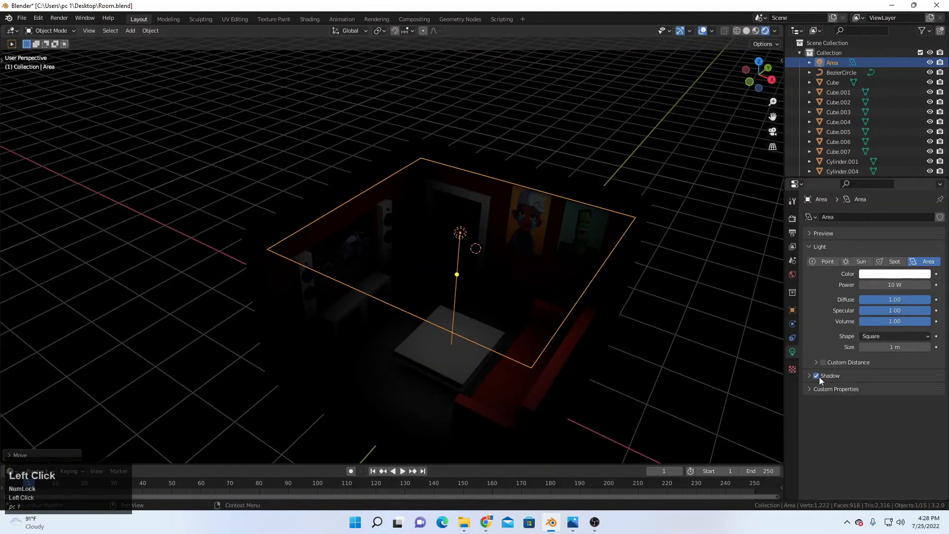
pyautogui.moveTo(904, 285); pyautogui.dragTo(939, 285)
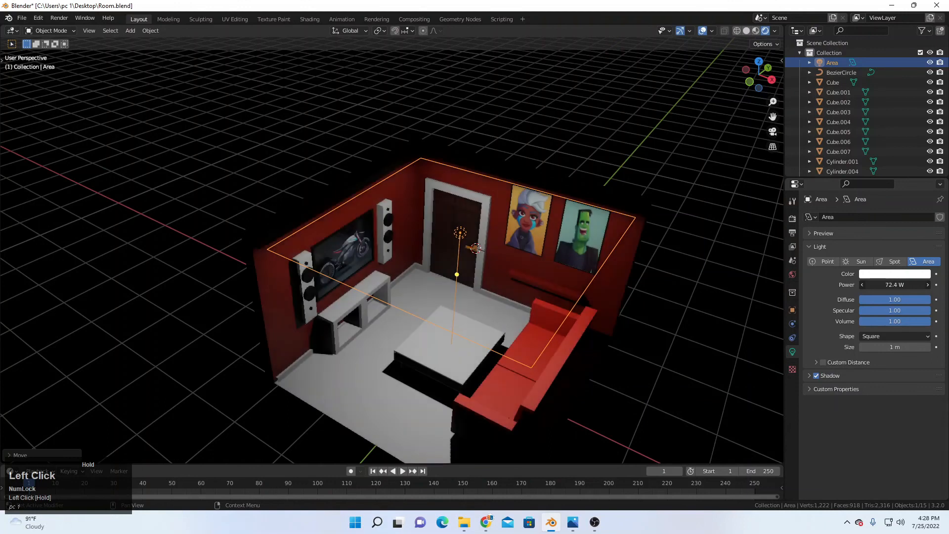
pyautogui.moveTo(939, 285); pyautogui.dragTo(943, 284)
pyautogui.moveTo(519, 227); pyautogui.dragTo(544, 233, button='middle')
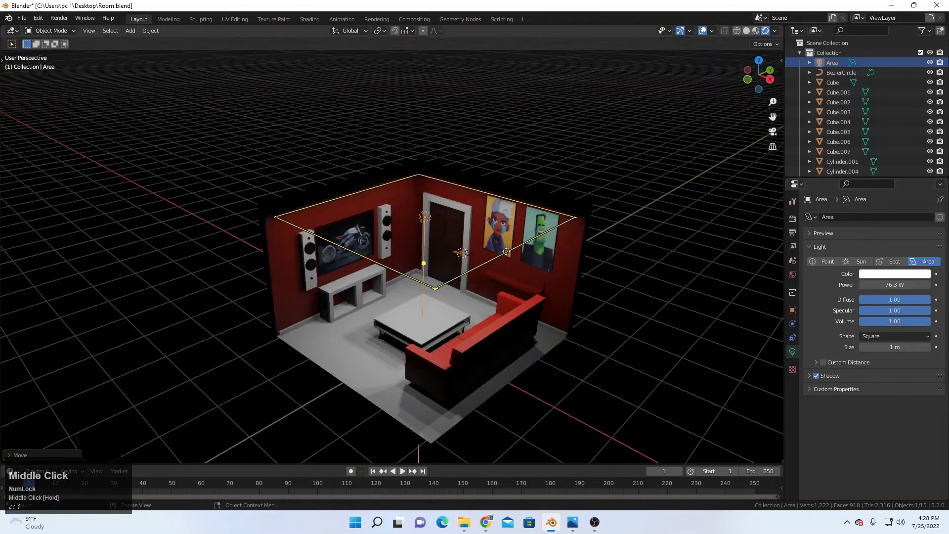
pyautogui.scroll(2, 544, 233)
pyautogui.scroll(2, 543, 233)
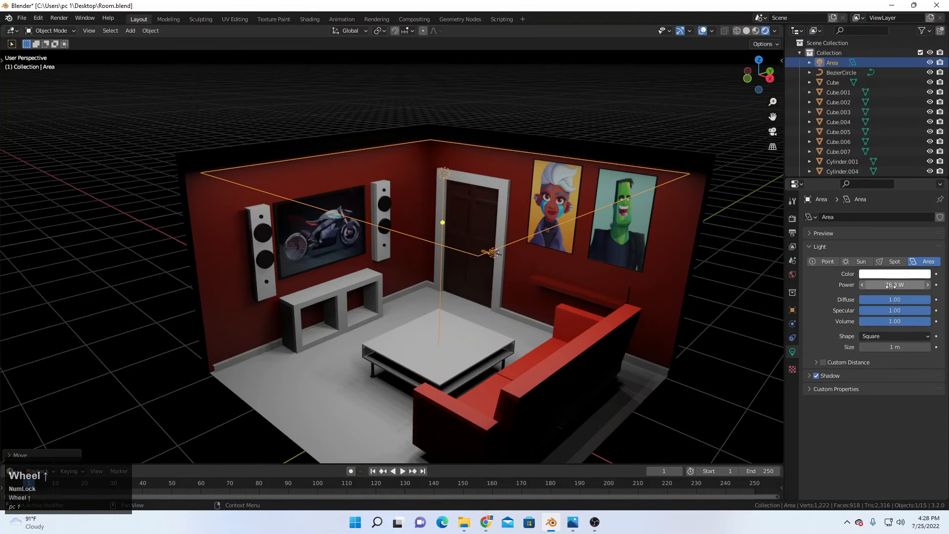
pyautogui.moveTo(894, 284); pyautogui.dragTo(914, 285)
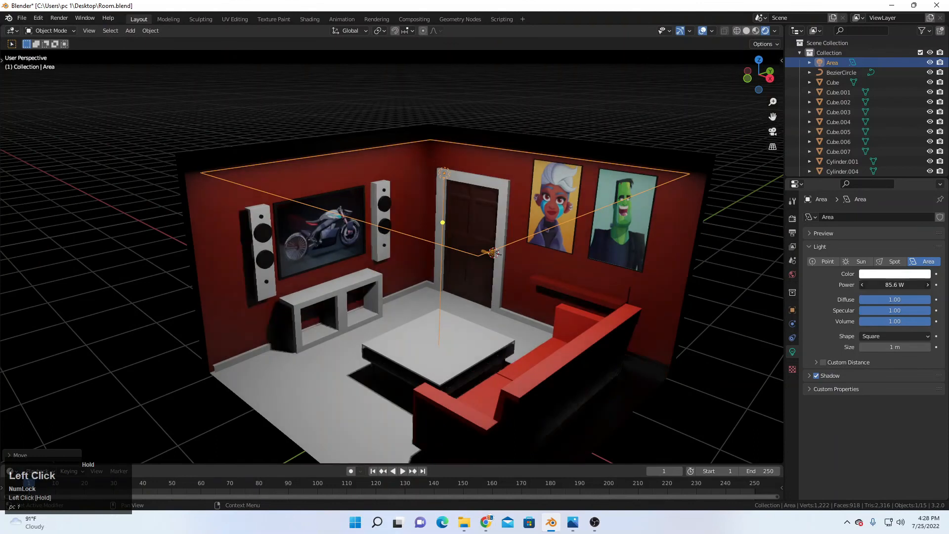
pyautogui.moveTo(914, 285); pyautogui.dragTo(904, 285)
# Step: Duplicate the area light, move the copy along X past the sofa side of the room and tilt it towards the interior
pyautogui.scroll(-6, 538, 255)
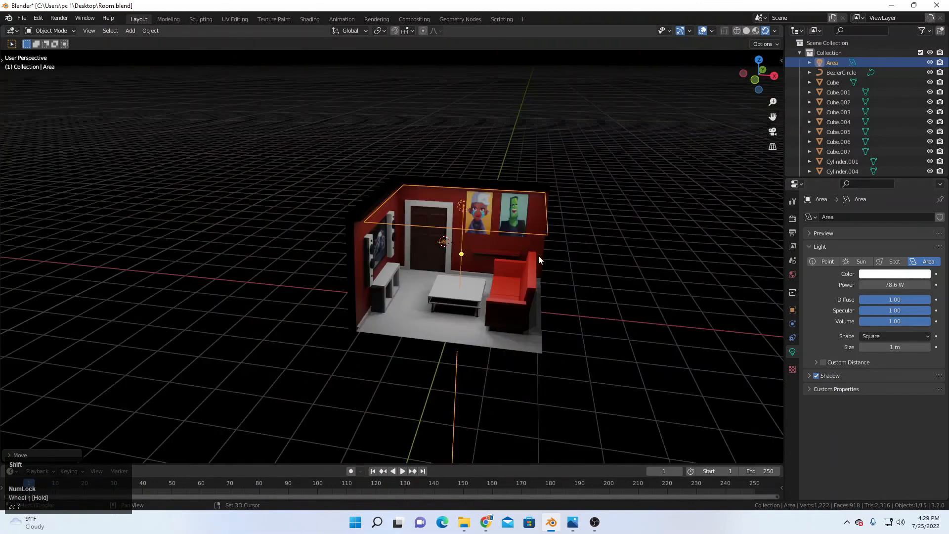
pyautogui.hotkey('shift', 'd')
pyautogui.press('x')
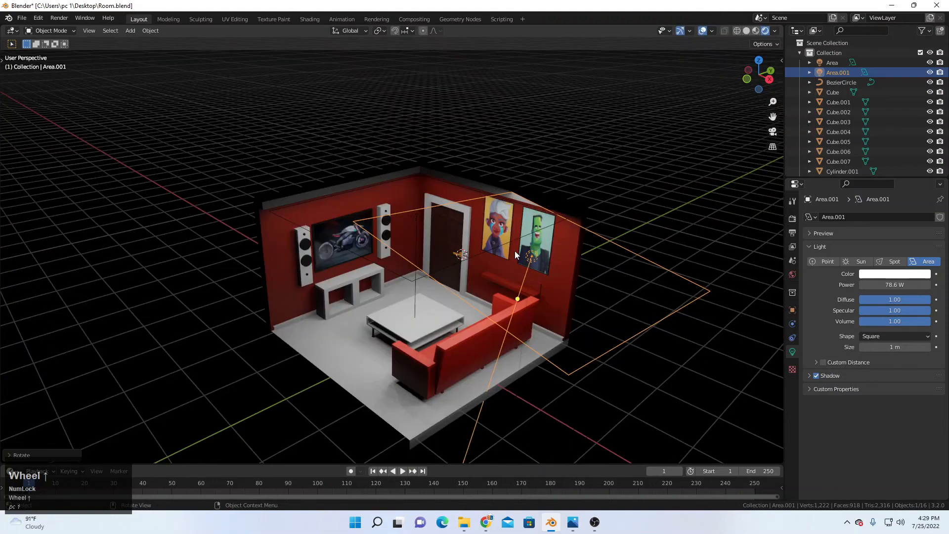
pyautogui.moveTo(514, 251); pyautogui.dragTo(399, 263, button='middle')
pyautogui.press('r')
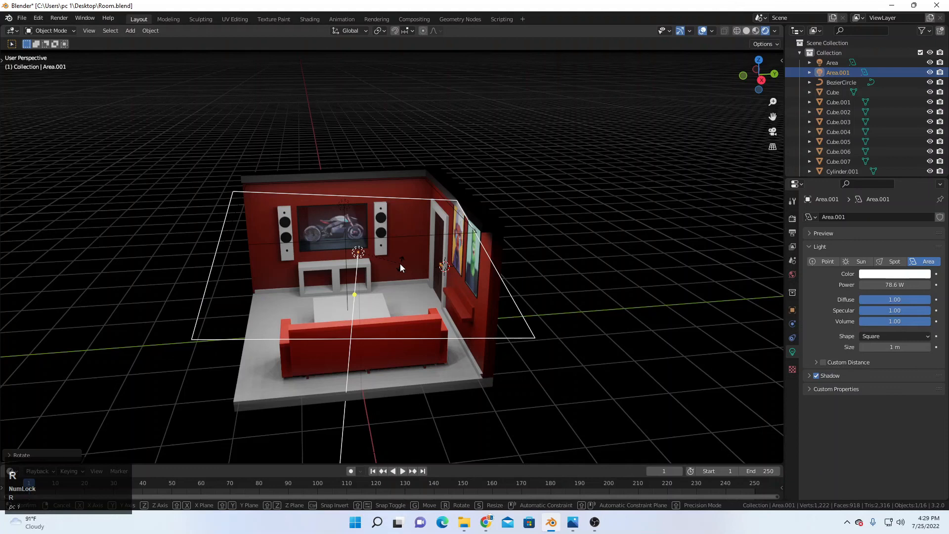
pyautogui.click(400, 263)
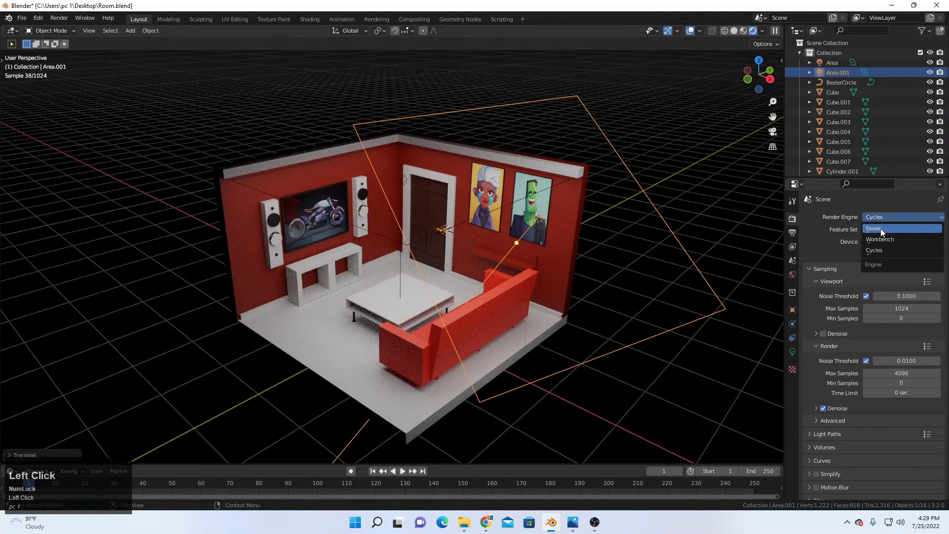
# Step: Set the render engine back to Eevee and select the TV stand in Solid shading
pyautogui.click(880, 228)
pyautogui.keyDown('shift'); pyautogui.scroll(3, 471, 284); pyautogui.keyUp('shift')
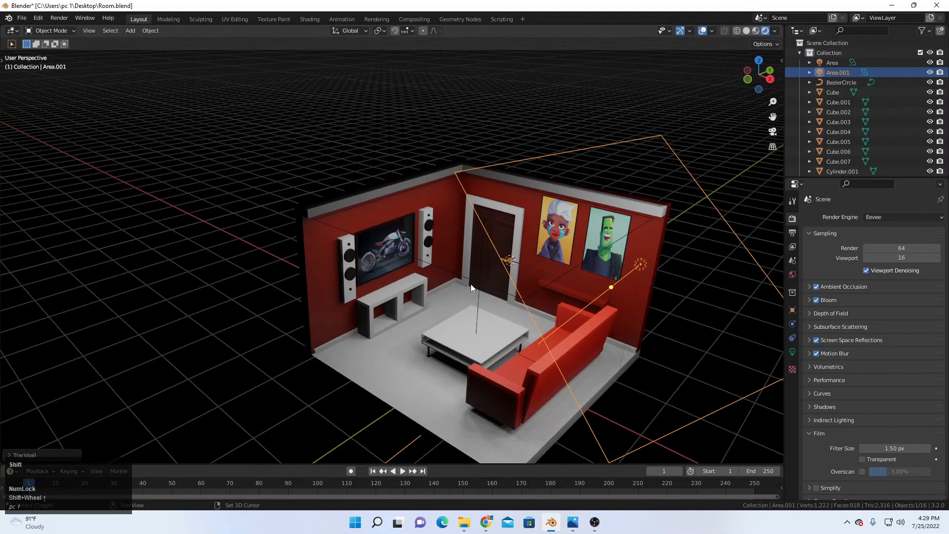
pyautogui.moveTo(471, 283); pyautogui.dragTo(507, 238, button='middle')
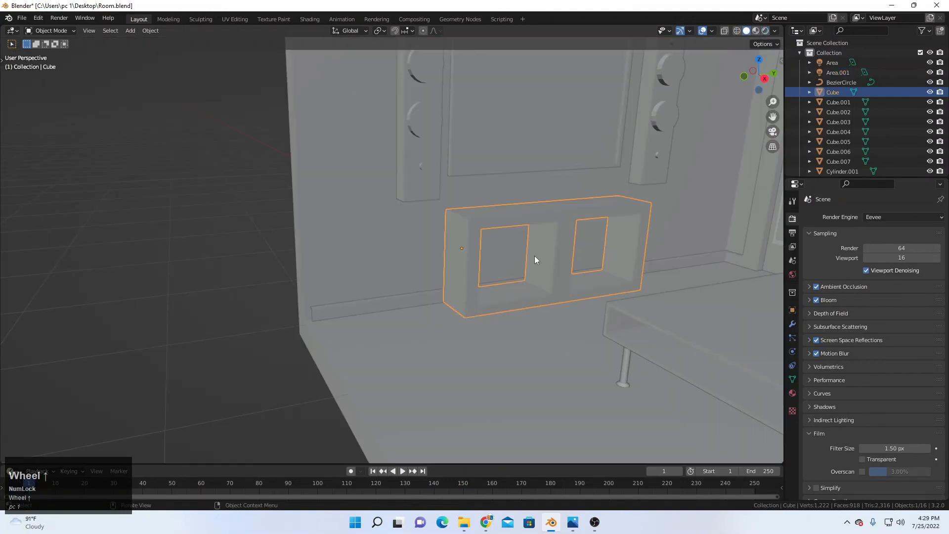
# Step: Edit the TV stand's mesh, switch to edge selection and clear the existing selection
pyautogui.press('Tab')
pyautogui.click(618, 269)
pyautogui.keyDown('shift'); pyautogui.moveTo(618, 269); pyautogui.dragTo(457, 265, button='middle'); pyautogui.keyUp('shift')
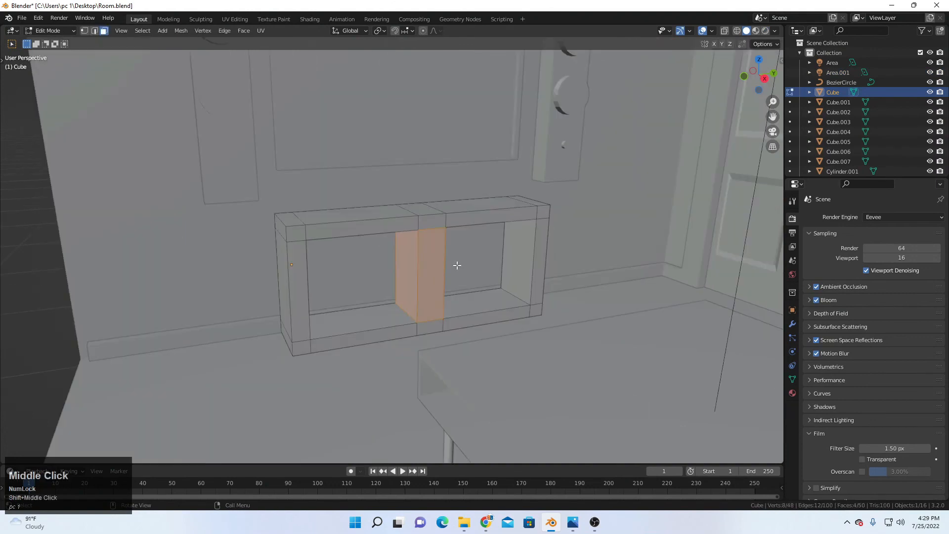
pyautogui.click(102, 34)
pyautogui.click(96, 32)
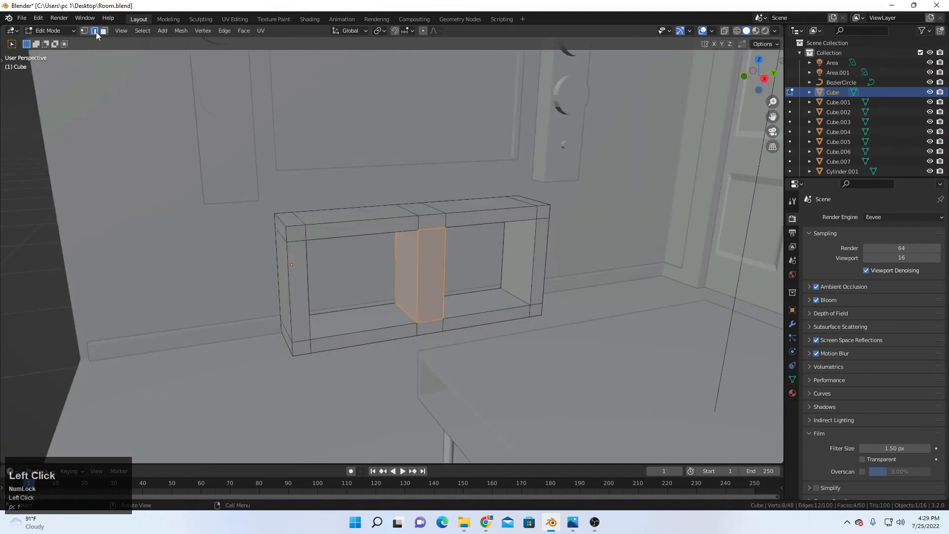
pyautogui.hotkey('alt', 'a')
# Step: Select the four rear inner edges around each of the TV stand's two open compartments
pyautogui.keyDown('alt'); pyautogui.keyDown('shift'); pyautogui.click(396, 276); pyautogui.keyUp('shift'); pyautogui.keyUp('alt')
pyautogui.moveTo(374, 309); pyautogui.dragTo(313, 286, button='middle')
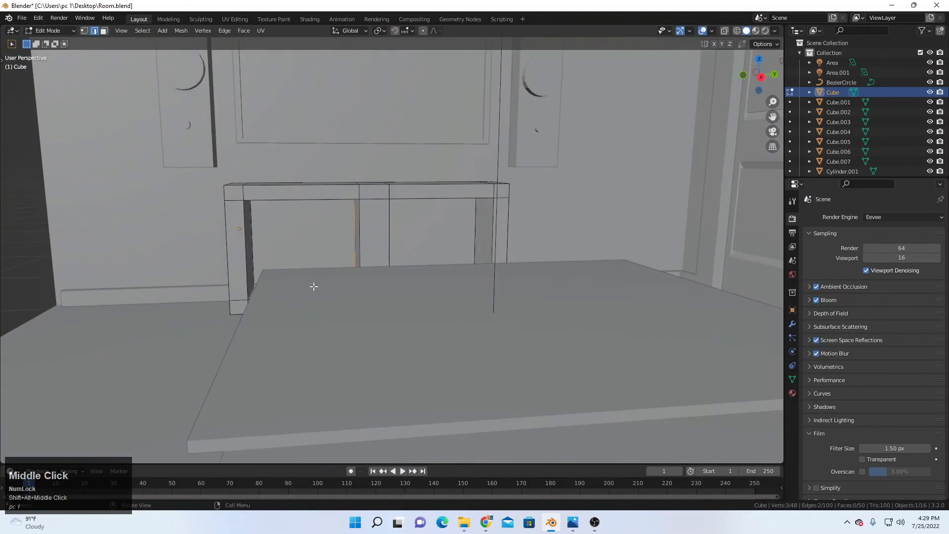
pyautogui.scroll(3, 243, 232)
pyautogui.keyDown('alt'); pyautogui.keyDown('shift'); pyautogui.click(207, 223); pyautogui.keyUp('shift'); pyautogui.keyUp('alt')
pyautogui.moveTo(242, 191); pyautogui.dragTo(322, 182, button='middle')
pyautogui.scroll(1, 322, 182)
pyautogui.keyDown('alt'); pyautogui.keyDown('shift'); pyautogui.click(379, 148); pyautogui.keyUp('shift'); pyautogui.keyUp('alt')
pyautogui.scroll(-2, 394, 227)
pyautogui.moveTo(379, 148); pyautogui.dragTo(378, 218, button='middle')
pyautogui.moveTo(378, 218)
pyautogui.keyDown('shift'); pyautogui.mouseDown(button='middle')
pyautogui.moveTo(385, 235)
pyautogui.moveTo(364, 227)
pyautogui.mouseUp(button='middle'); pyautogui.keyUp('shift')
pyautogui.scroll(3, 351, 256)
pyautogui.keyDown('alt'); pyautogui.keyDown('shift'); pyautogui.click(255, 299); pyautogui.keyUp('shift'); pyautogui.keyUp('alt')
pyautogui.keyDown('alt'); pyautogui.keyDown('shift'); pyautogui.click(314, 191); pyautogui.keyUp('shift'); pyautogui.keyUp('alt')
pyautogui.hotkey('ctrl', 'z')
pyautogui.keyDown('alt'); pyautogui.keyDown('shift'); pyautogui.click(411, 191); pyautogui.keyUp('shift'); pyautogui.keyUp('alt')
pyautogui.hotkey('ctrl', 'z')
pyautogui.keyDown('alt'); pyautogui.keyDown('shift'); pyautogui.click(443, 188); pyautogui.keyUp('shift'); pyautogui.keyUp('alt')
pyautogui.scroll(2, 466, 247)
pyautogui.scroll(-2, 465, 248)
pyautogui.keyDown('alt'); pyautogui.keyDown('shift'); pyautogui.click(463, 409); pyautogui.keyUp('shift'); pyautogui.keyUp('alt')
pyautogui.scroll(-3, 378, 301)
# Step: Duplicate the selected compartment edges in place, separate them into their own object and return to Object Mode
pyautogui.hotkey('shift', 'd')
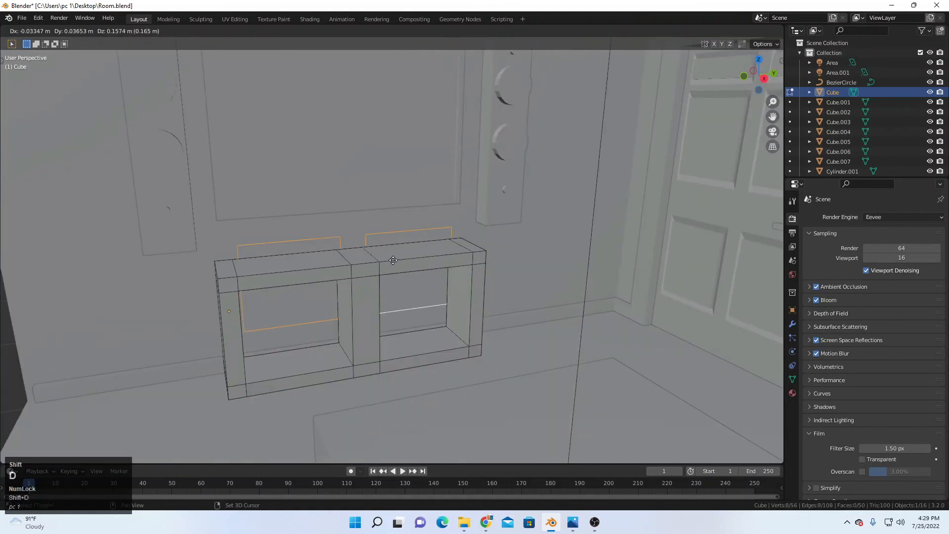
pyautogui.rightClick(448, 264)
pyautogui.press('p')
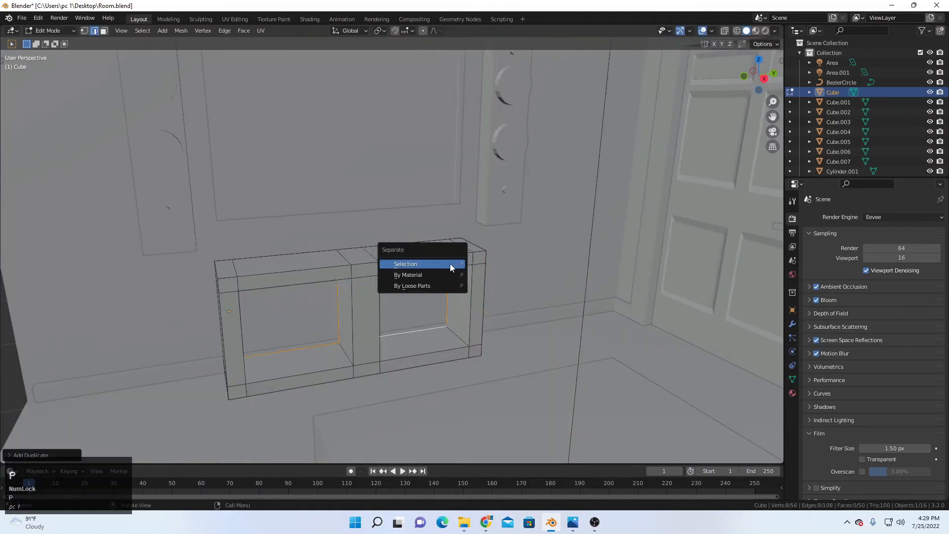
pyautogui.click(424, 264)
pyautogui.hotkey('ctrl', 'Tab')
# Step: Select the separated edge outline with the help of Wireframe shading and frame it in Solid shading
pyautogui.click(368, 306)
pyautogui.press('g')
pyautogui.rightClick(445, 322)
pyautogui.click(438, 326)
pyautogui.press('z')
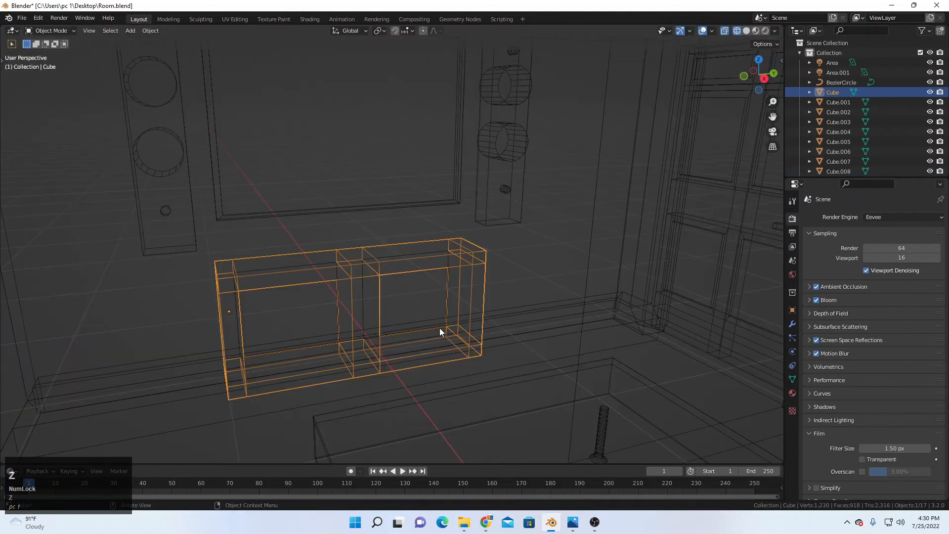
pyautogui.click(440, 327)
pyautogui.press('g')
pyautogui.rightClick(429, 324)
pyautogui.press('z')
pyautogui.scroll(-3, 457, 325)
pyautogui.press('KP_Decimal')
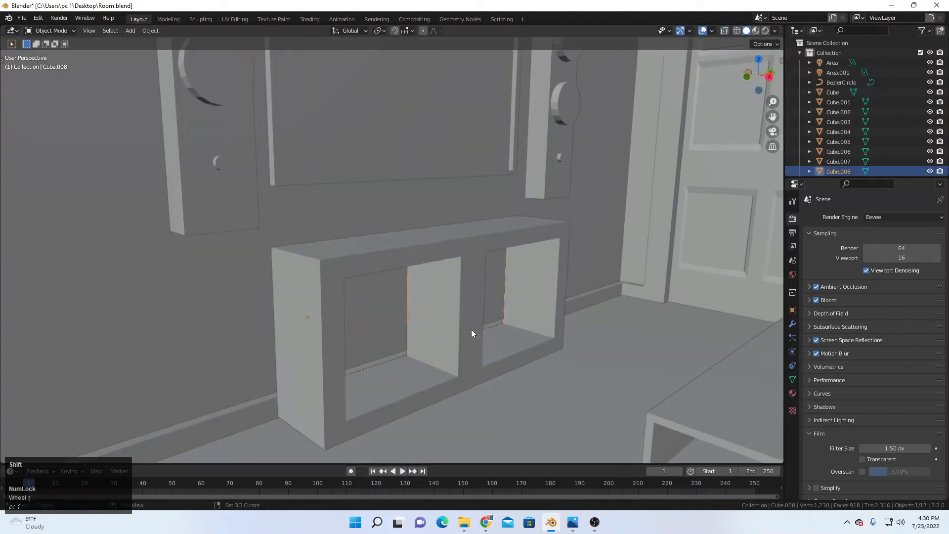
# Step: Extrude all the separated compartment edges in place and scale them inward to about 0.91 around their Individual Origins
pyautogui.press('Tab')
pyautogui.press('a')
pyautogui.moveTo(530, 280); pyautogui.dragTo(530, 310, button='middle')
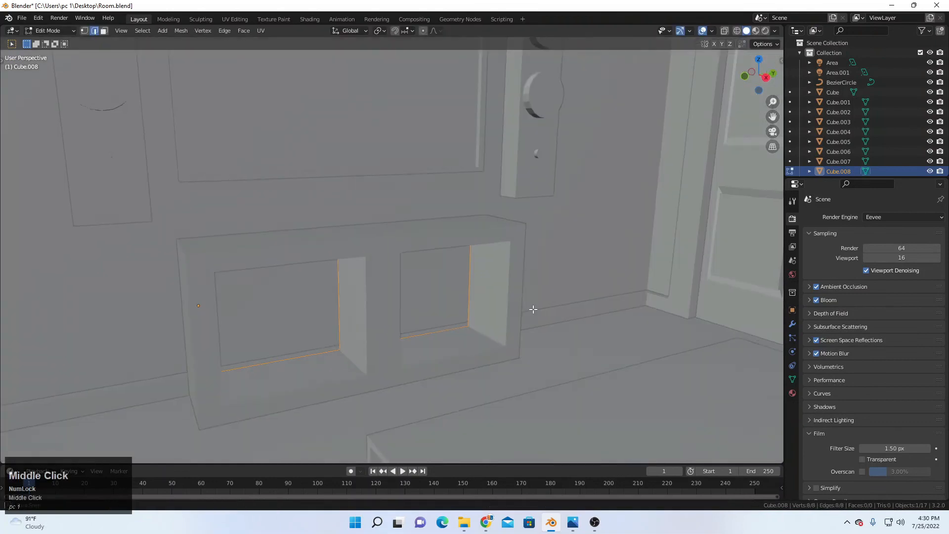
pyautogui.click(380, 32)
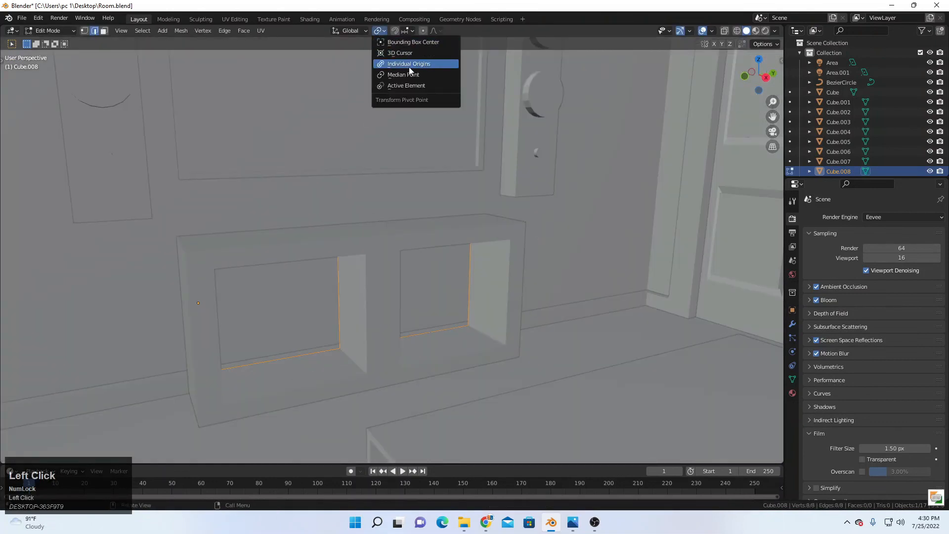
pyautogui.click(414, 65)
pyautogui.press('e')
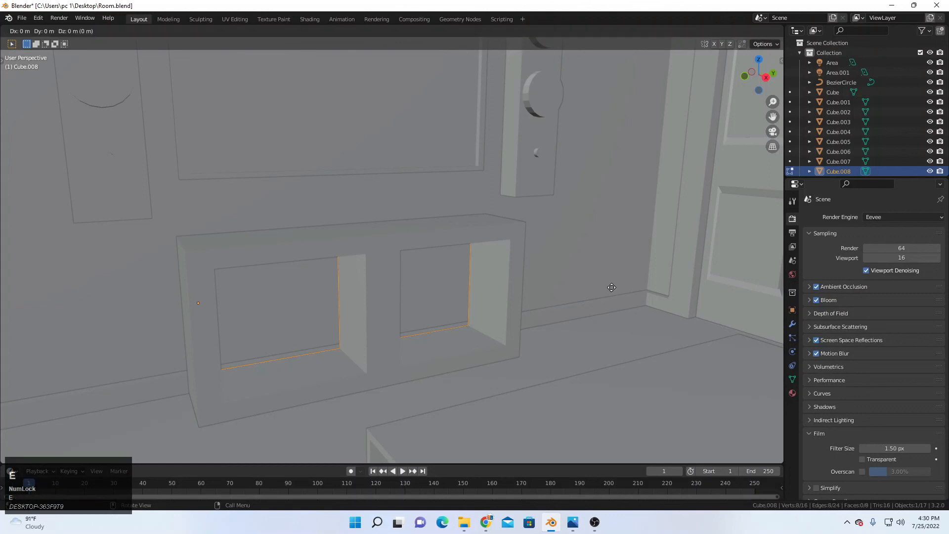
pyautogui.rightClick(597, 294)
pyautogui.press('s')
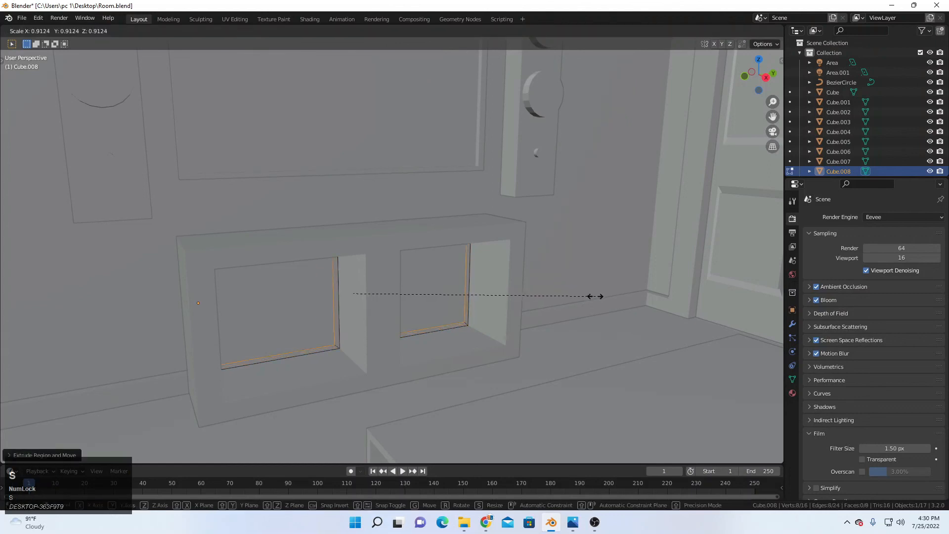
pyautogui.click(595, 295)
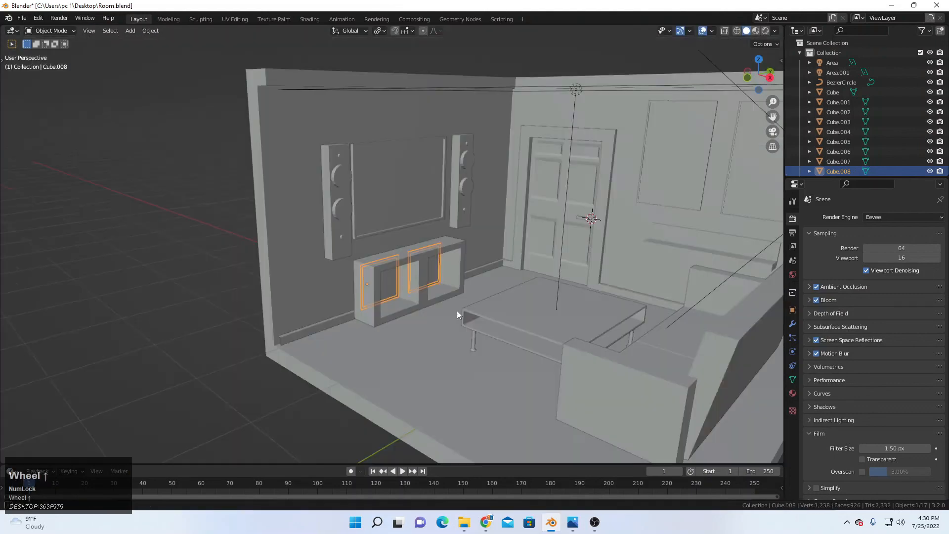
# Step: Set the emission colour of the compartment outline's White material to red
pyautogui.scroll(5, 456, 310)
pyautogui.moveTo(464, 299)
pyautogui.mouseDown(button='middle')
pyautogui.moveTo(445, 273)
pyautogui.moveTo(434, 277)
pyautogui.moveTo(474, 297)
pyautogui.mouseUp(button='middle')
pyautogui.click(792, 393)
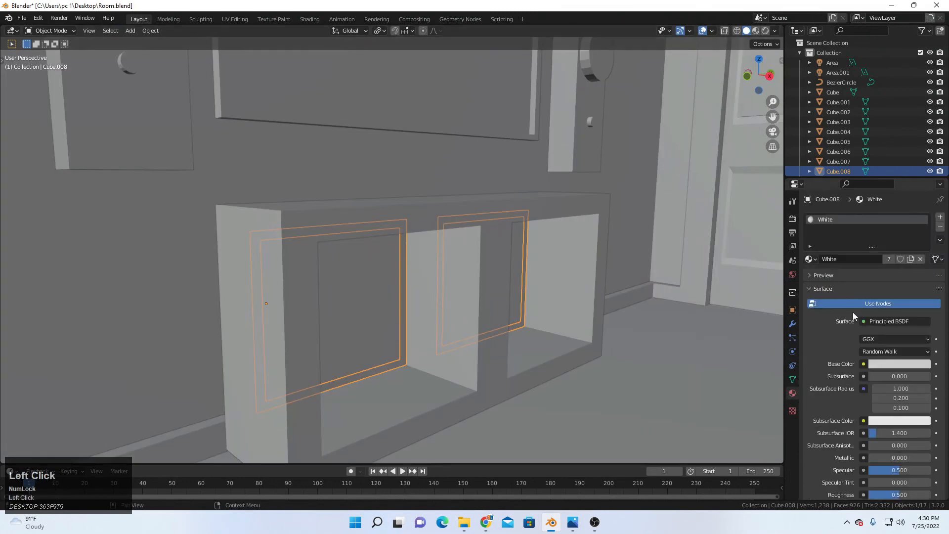
pyautogui.scroll(-15, 888, 365)
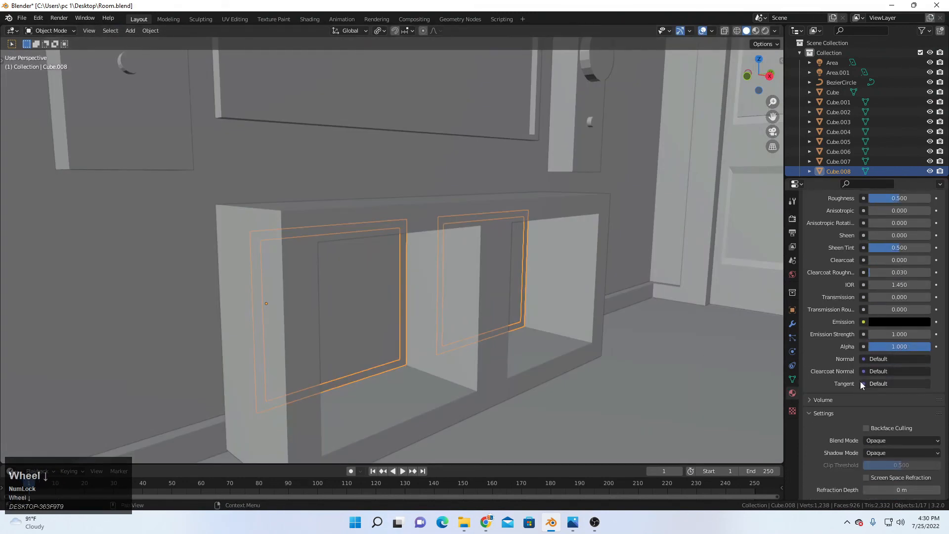
pyautogui.scroll(1, 880, 411)
pyautogui.scroll(3, 880, 400)
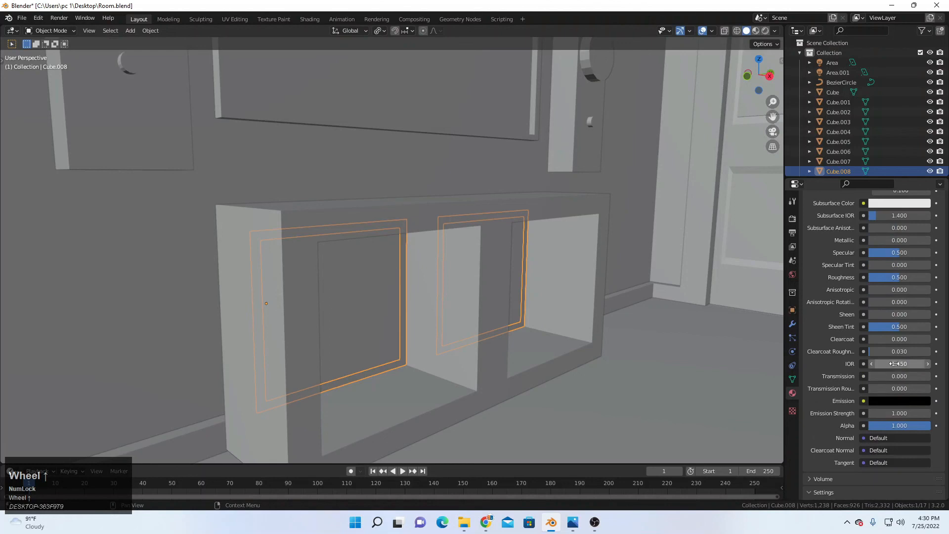
pyautogui.scroll(10, 885, 363)
pyautogui.scroll(-16, 860, 293)
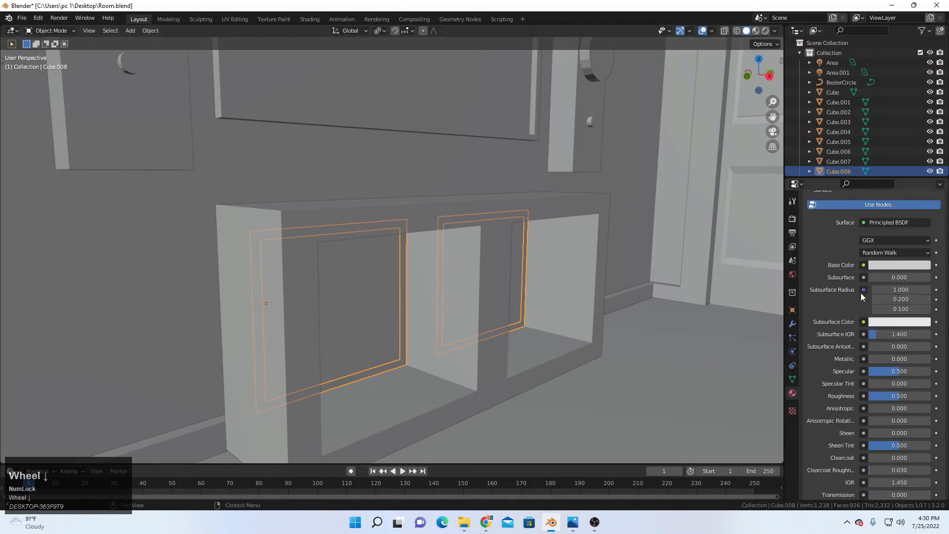
pyautogui.scroll(-2, 864, 298)
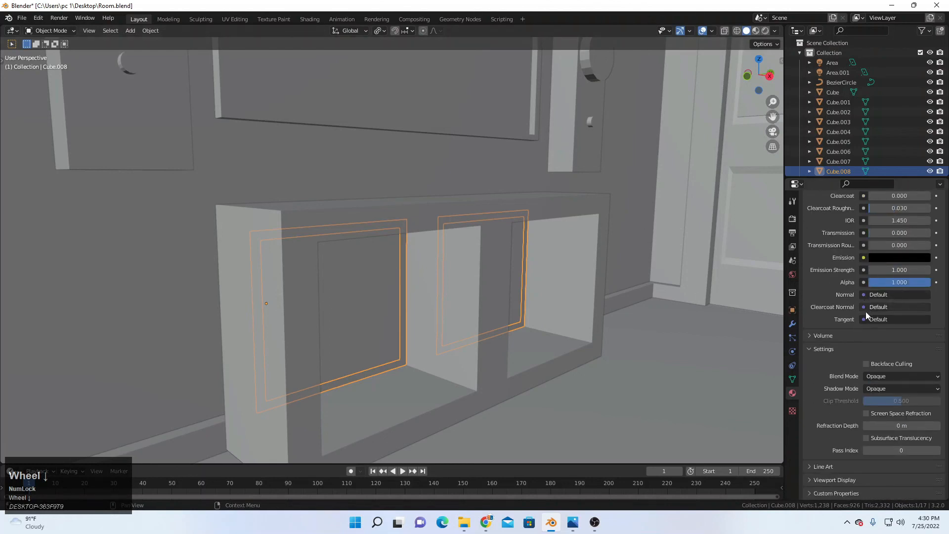
pyautogui.click(888, 256)
pyautogui.moveTo(906, 164); pyautogui.dragTo(877, 186)
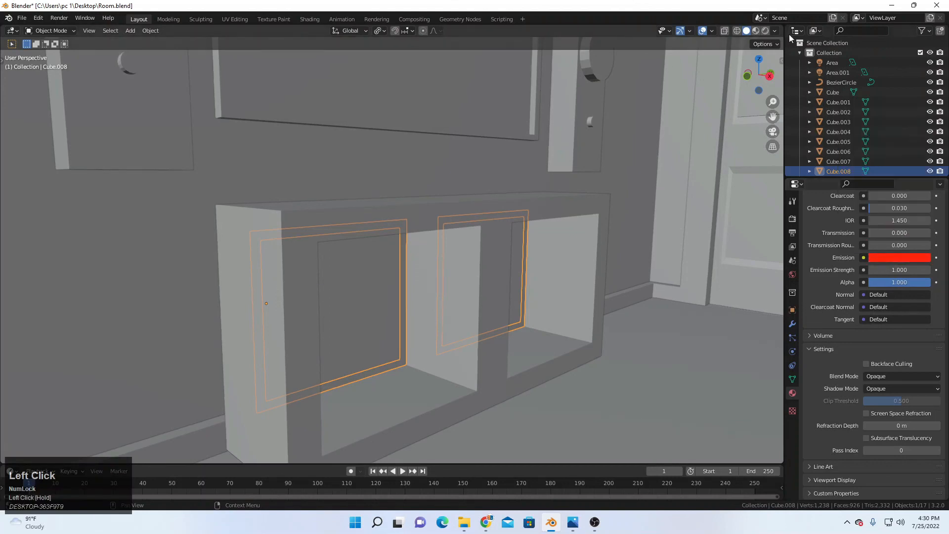
# Step: Preview the room in Rendered shading and reduce the White material's emission strength to 0.700
pyautogui.click(764, 32)
pyautogui.scroll(10, 504, 257)
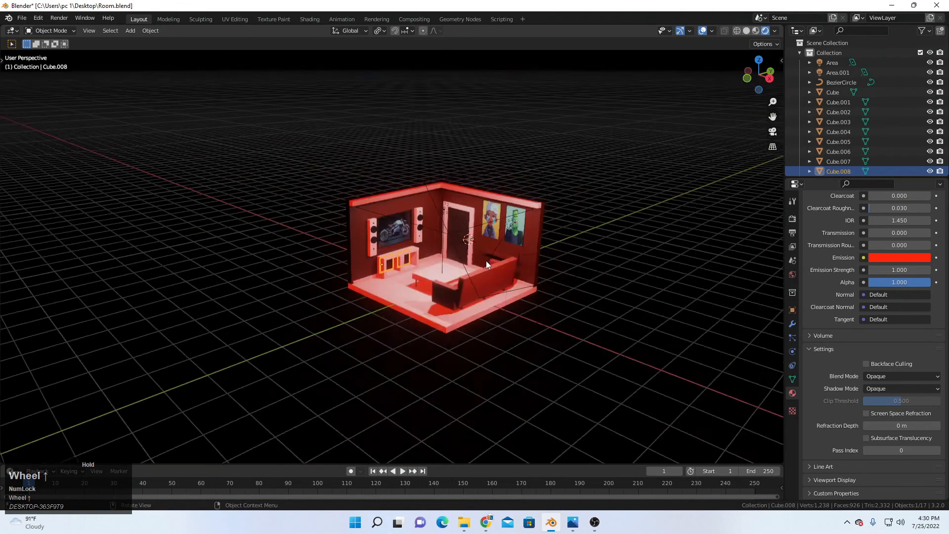
pyautogui.scroll(3, 487, 265)
pyautogui.scroll(4, 486, 265)
pyautogui.press('g')
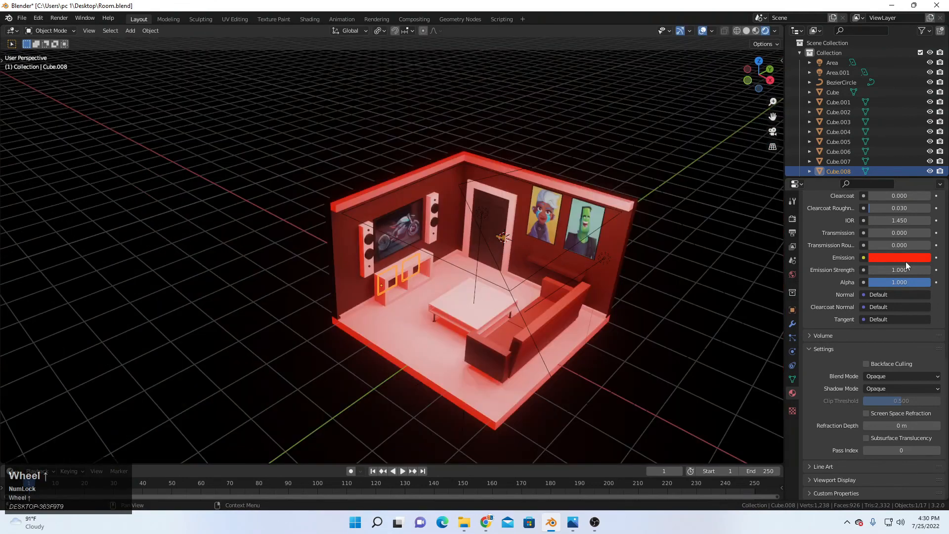
pyautogui.moveTo(905, 267)
pyautogui.mouseDown()
pyautogui.moveTo(881, 267)
pyautogui.moveTo(891, 270)
pyautogui.mouseUp()
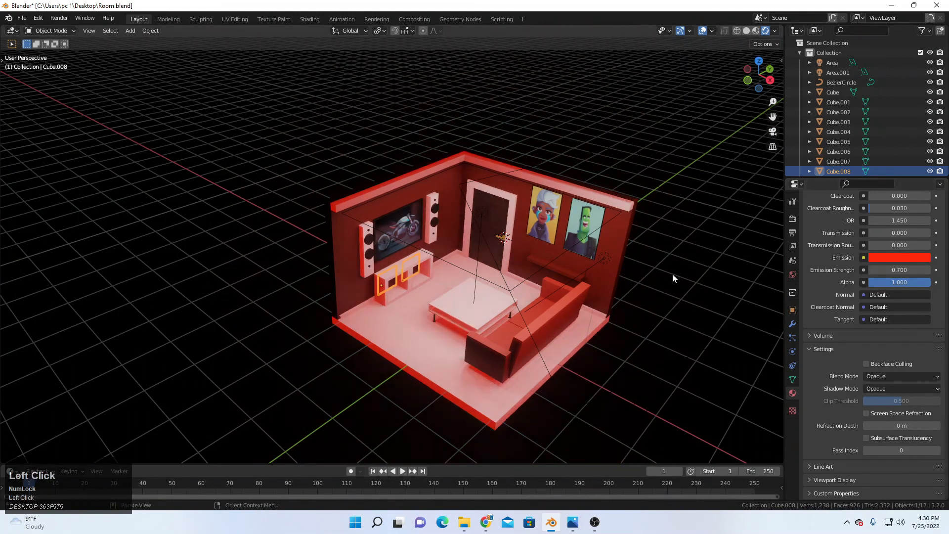
# Step: Hide the viewport overlays and change the White material's emission colour to pure red
pyautogui.scroll(2, 672, 273)
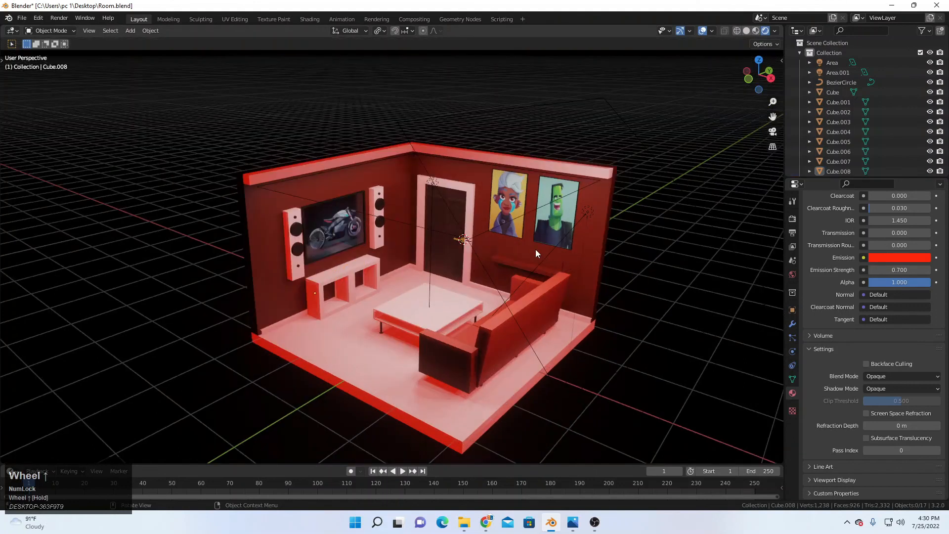
pyautogui.click(701, 32)
pyautogui.keyDown('ctrl'); pyautogui.moveTo(508, 227); pyautogui.dragTo(500, 228, button='middle'); pyautogui.keyUp('ctrl')
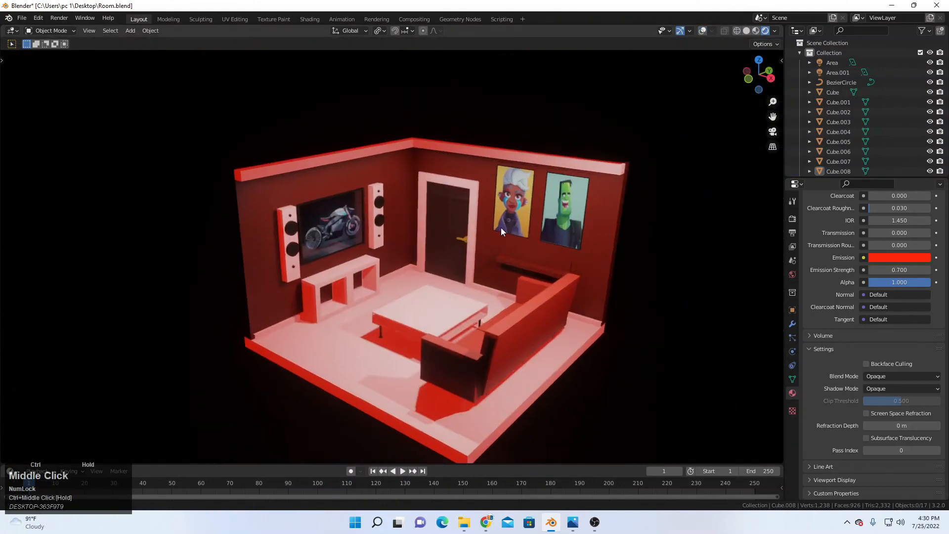
pyautogui.click(892, 257)
pyautogui.moveTo(870, 170); pyautogui.dragTo(876, 188)
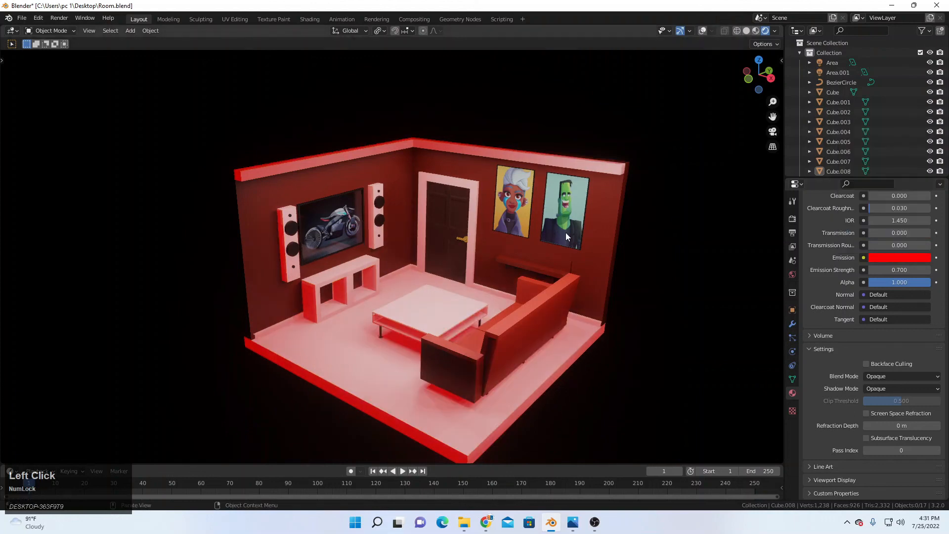
# Step: Examine the red glow on the room's walls, floor and furniture in Rendered shading from several angles
pyautogui.moveTo(565, 232); pyautogui.dragTo(549, 236, button='middle')
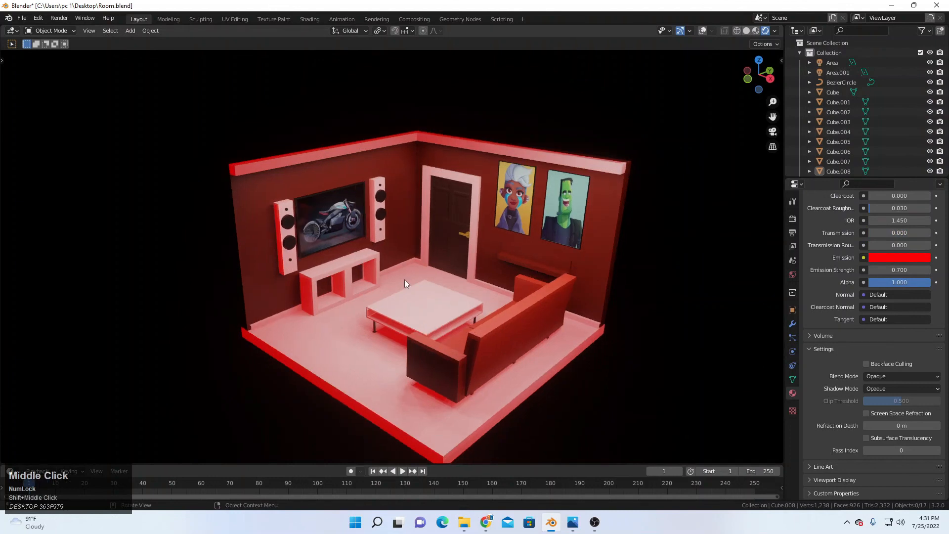
pyautogui.click(792, 219)
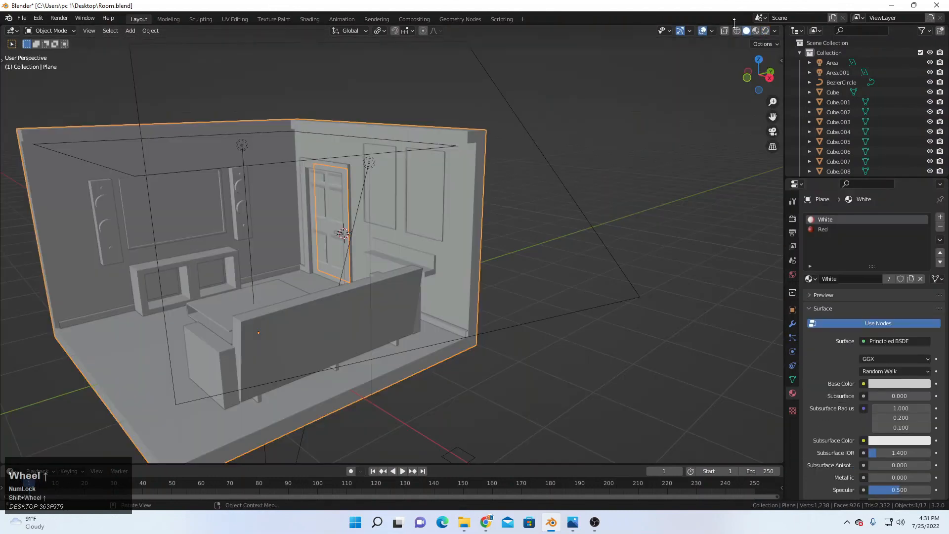
pyautogui.click(765, 31)
pyautogui.keyDown('shift'); pyautogui.moveTo(449, 141); pyautogui.dragTo(554, 131, button='middle'); pyautogui.keyUp('shift')
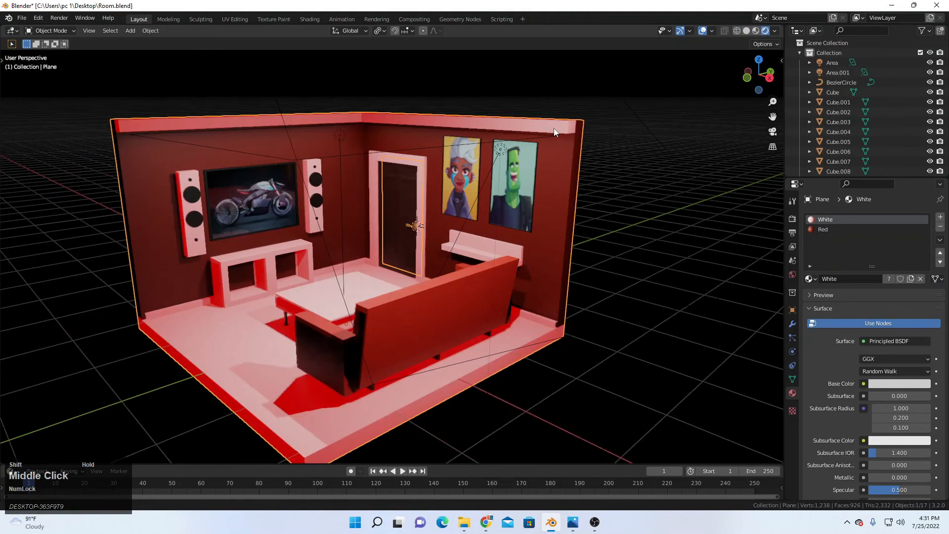
pyautogui.keyDown('shift'); pyautogui.scroll(3, 500, 125); pyautogui.keyUp('shift')
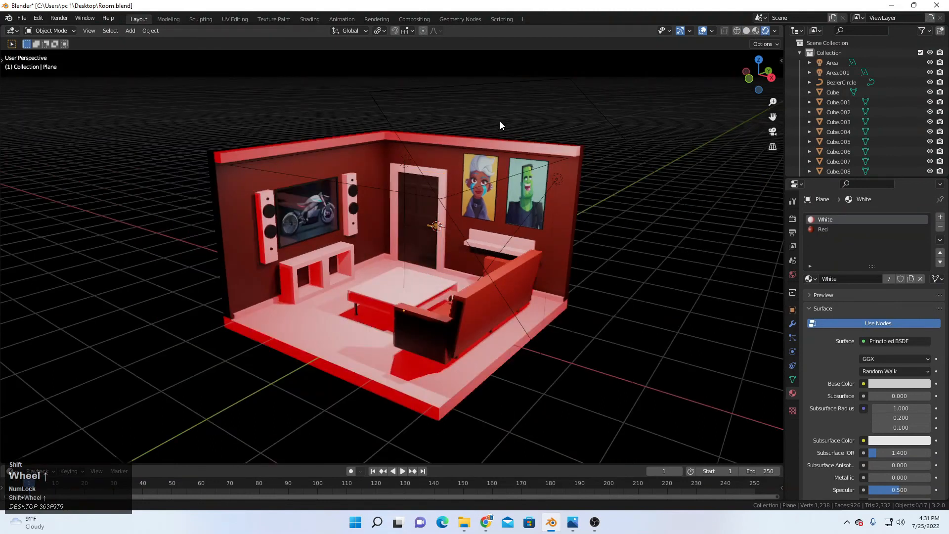
pyautogui.scroll(3, 499, 123)
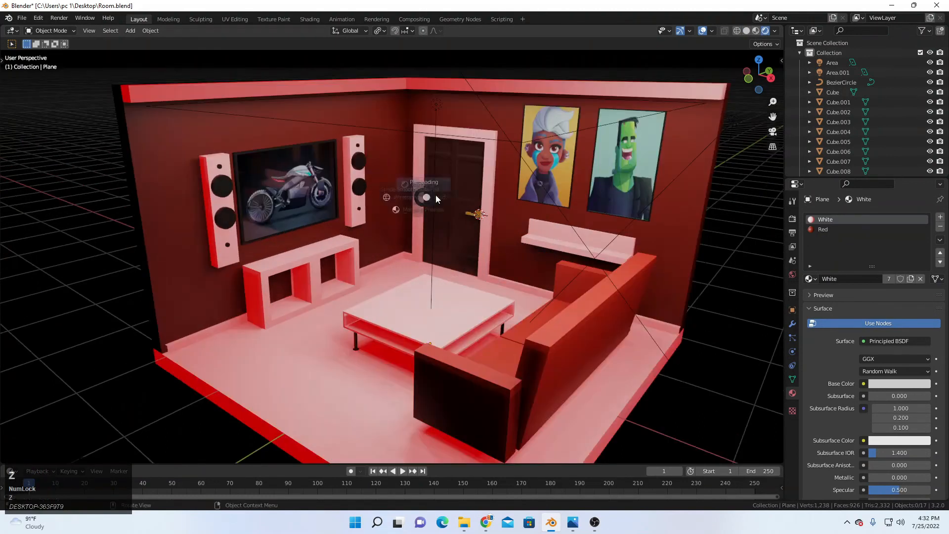
# Step: Switch to Solid shading and select the TV screen on the wall
pyautogui.scroll(3, 435, 194)
pyautogui.press('z')
pyautogui.rightClick(346, 190)
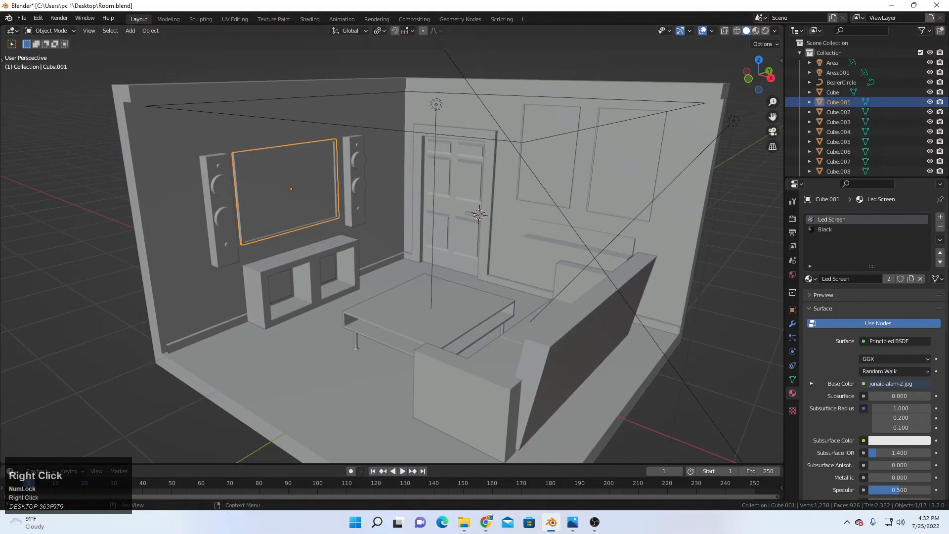
pyautogui.click(594, 522)
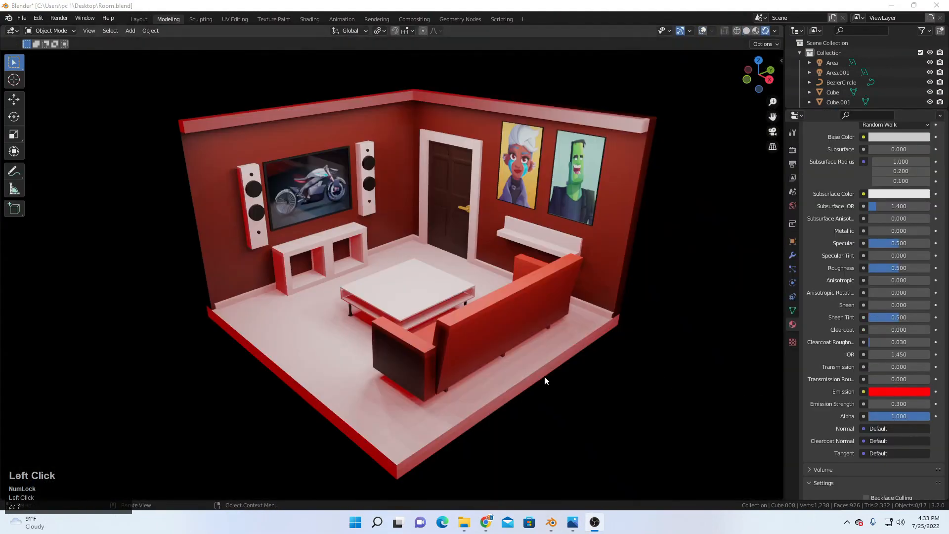
pyautogui.moveTo(547, 380); pyautogui.dragTo(571, 321, button='middle')
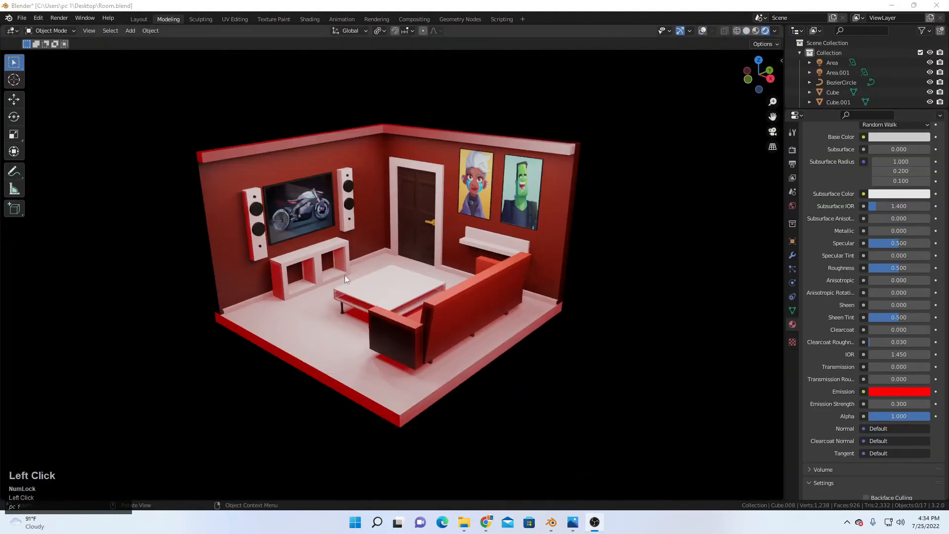
pyautogui.click(574, 318)
pyautogui.scroll(3, 577, 339)
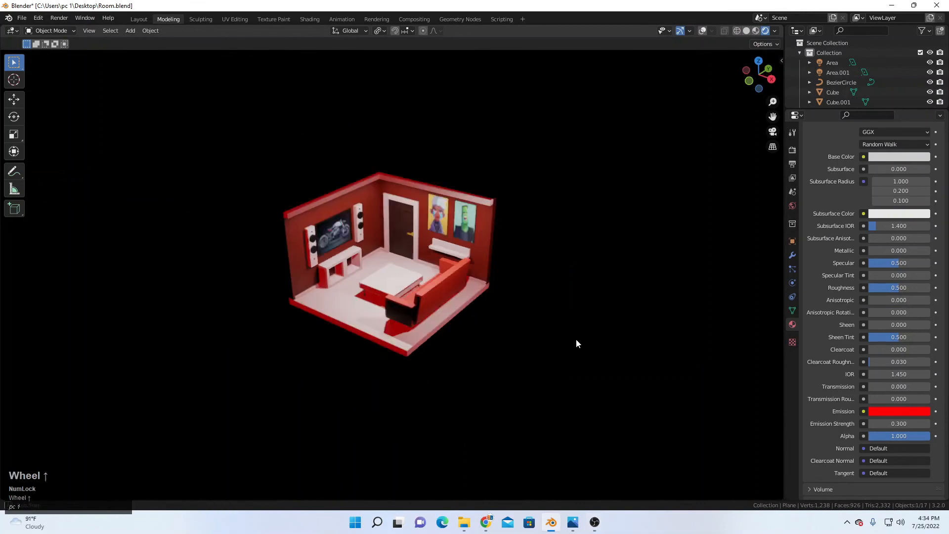